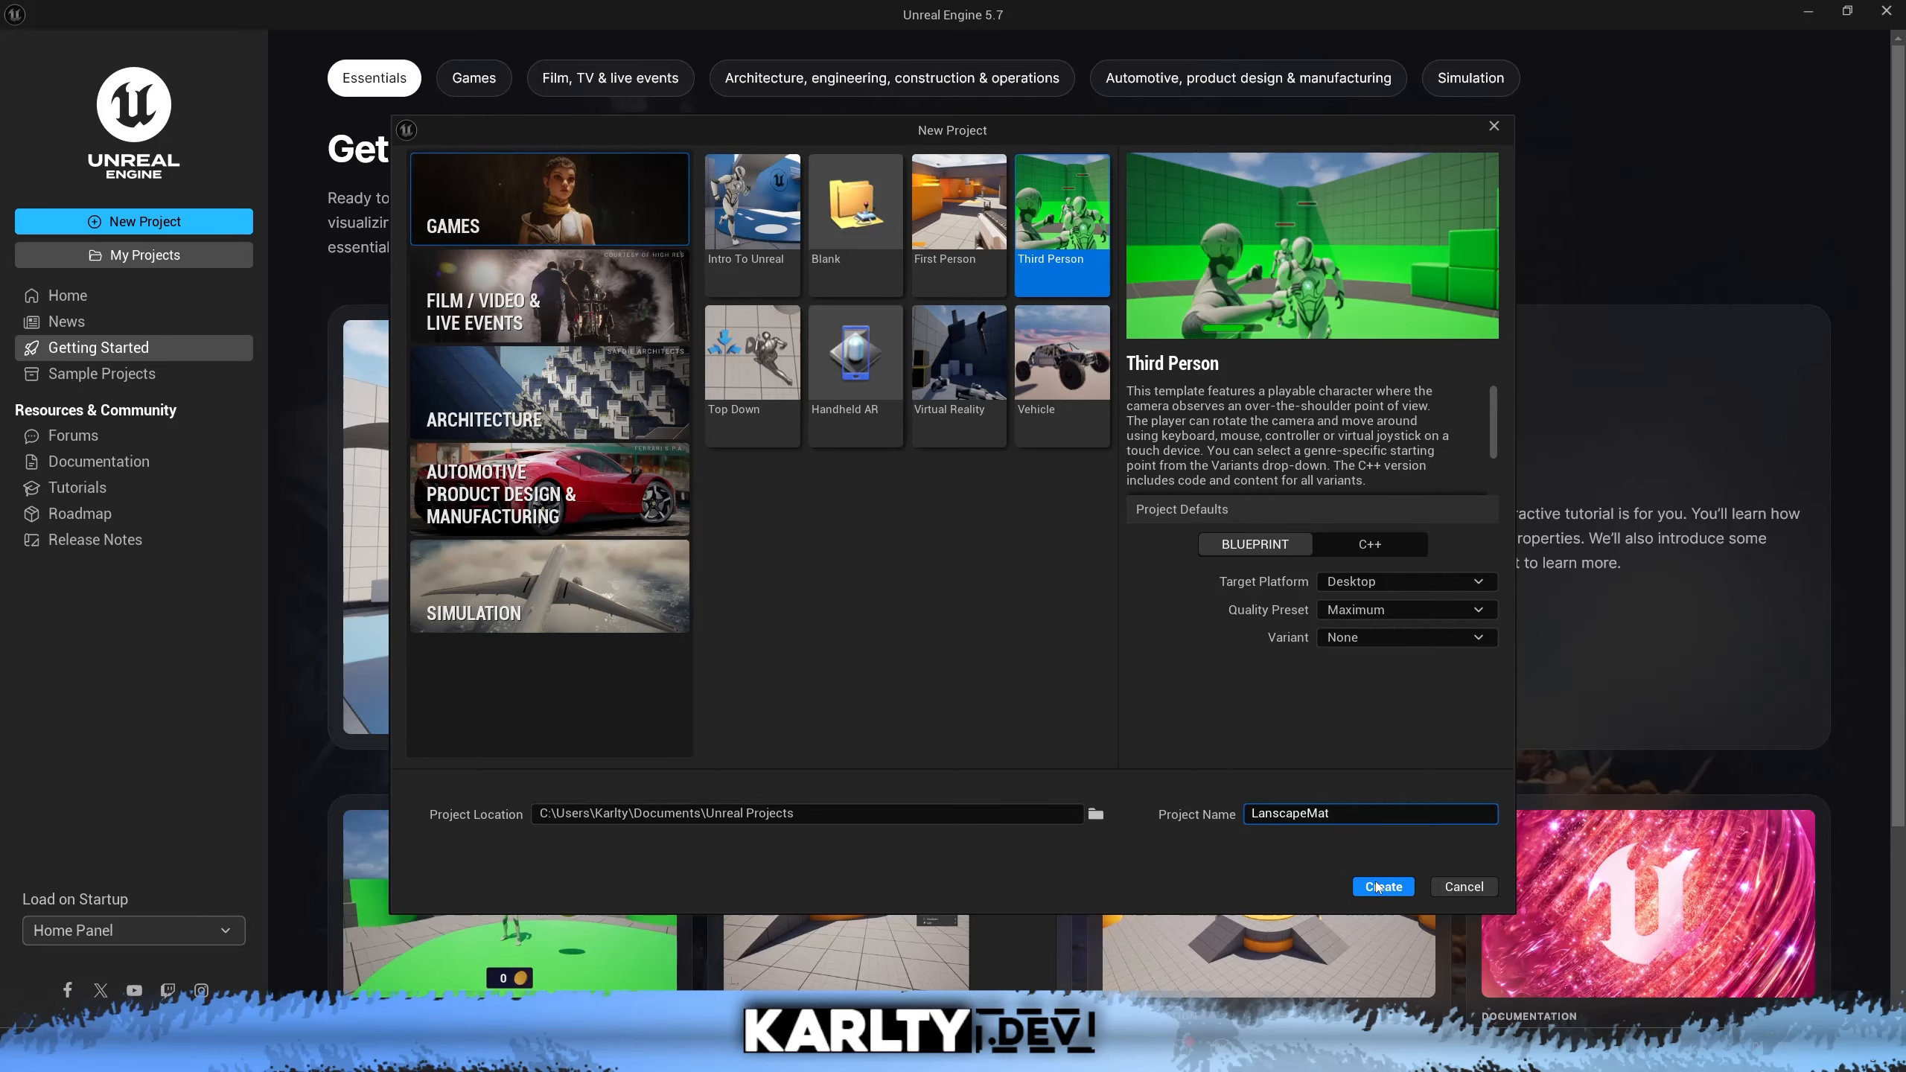
Create the Third Person Blueprint project named LanscapeMat and close the MOUNTAINS.png preview
left_click(1377, 888)
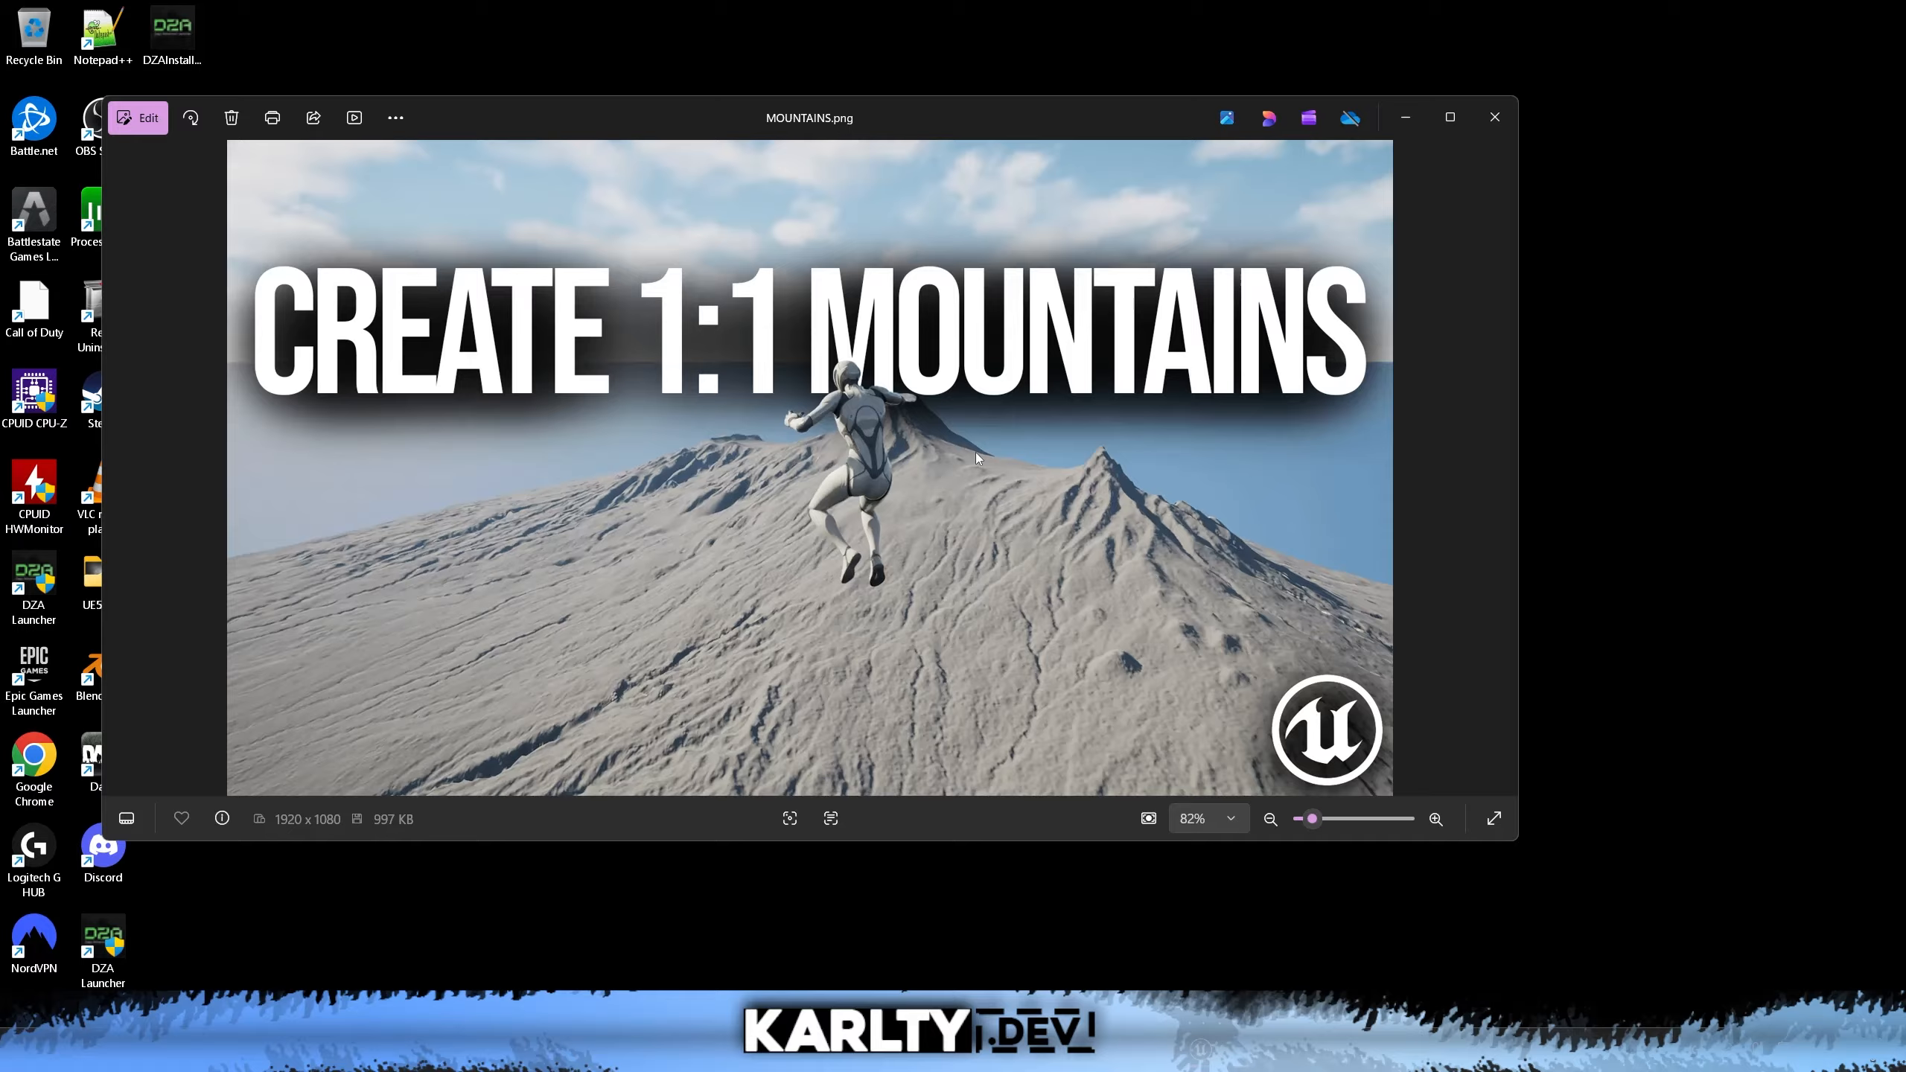
left_click(1498, 107)
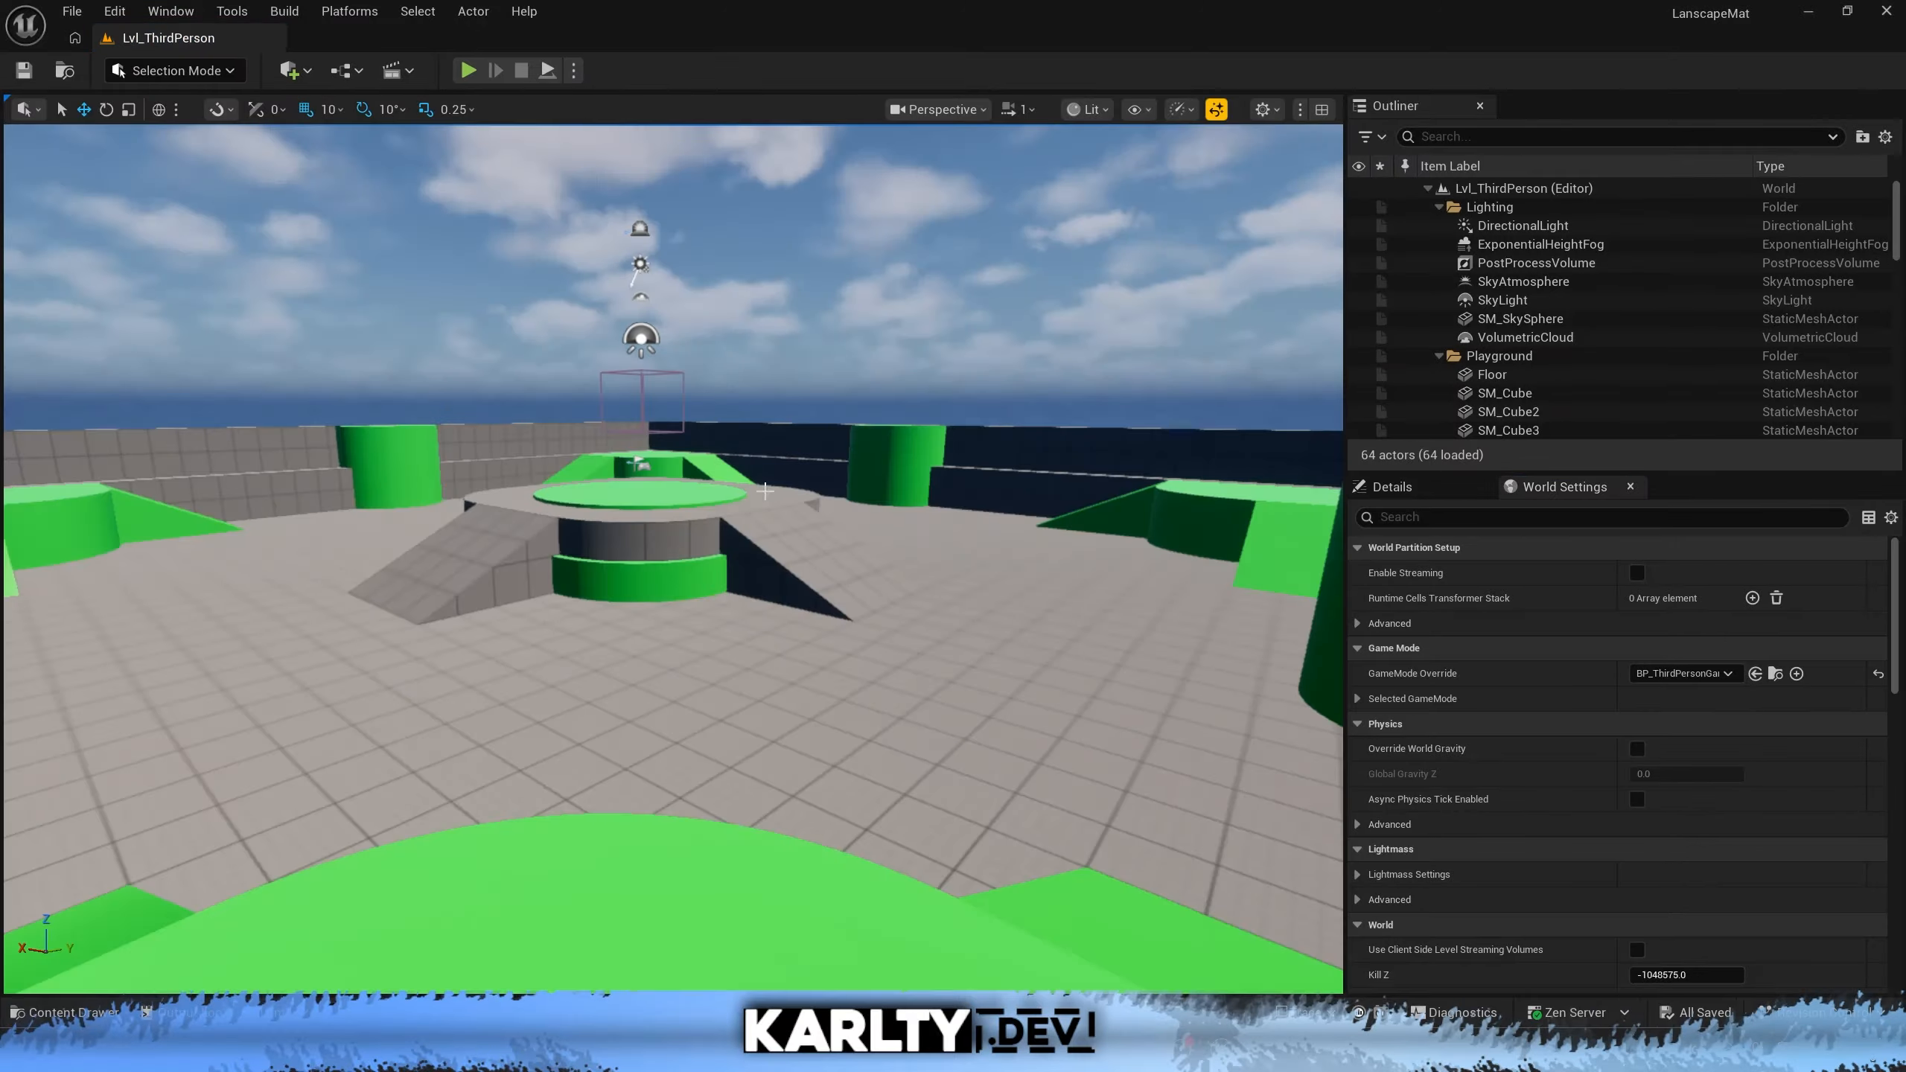
Clear the raised platform and its ramps from the middle of the Lvl_ThirdPerson playground
right_click_drag(765, 490, 715, 496)
key("w")
key("d")
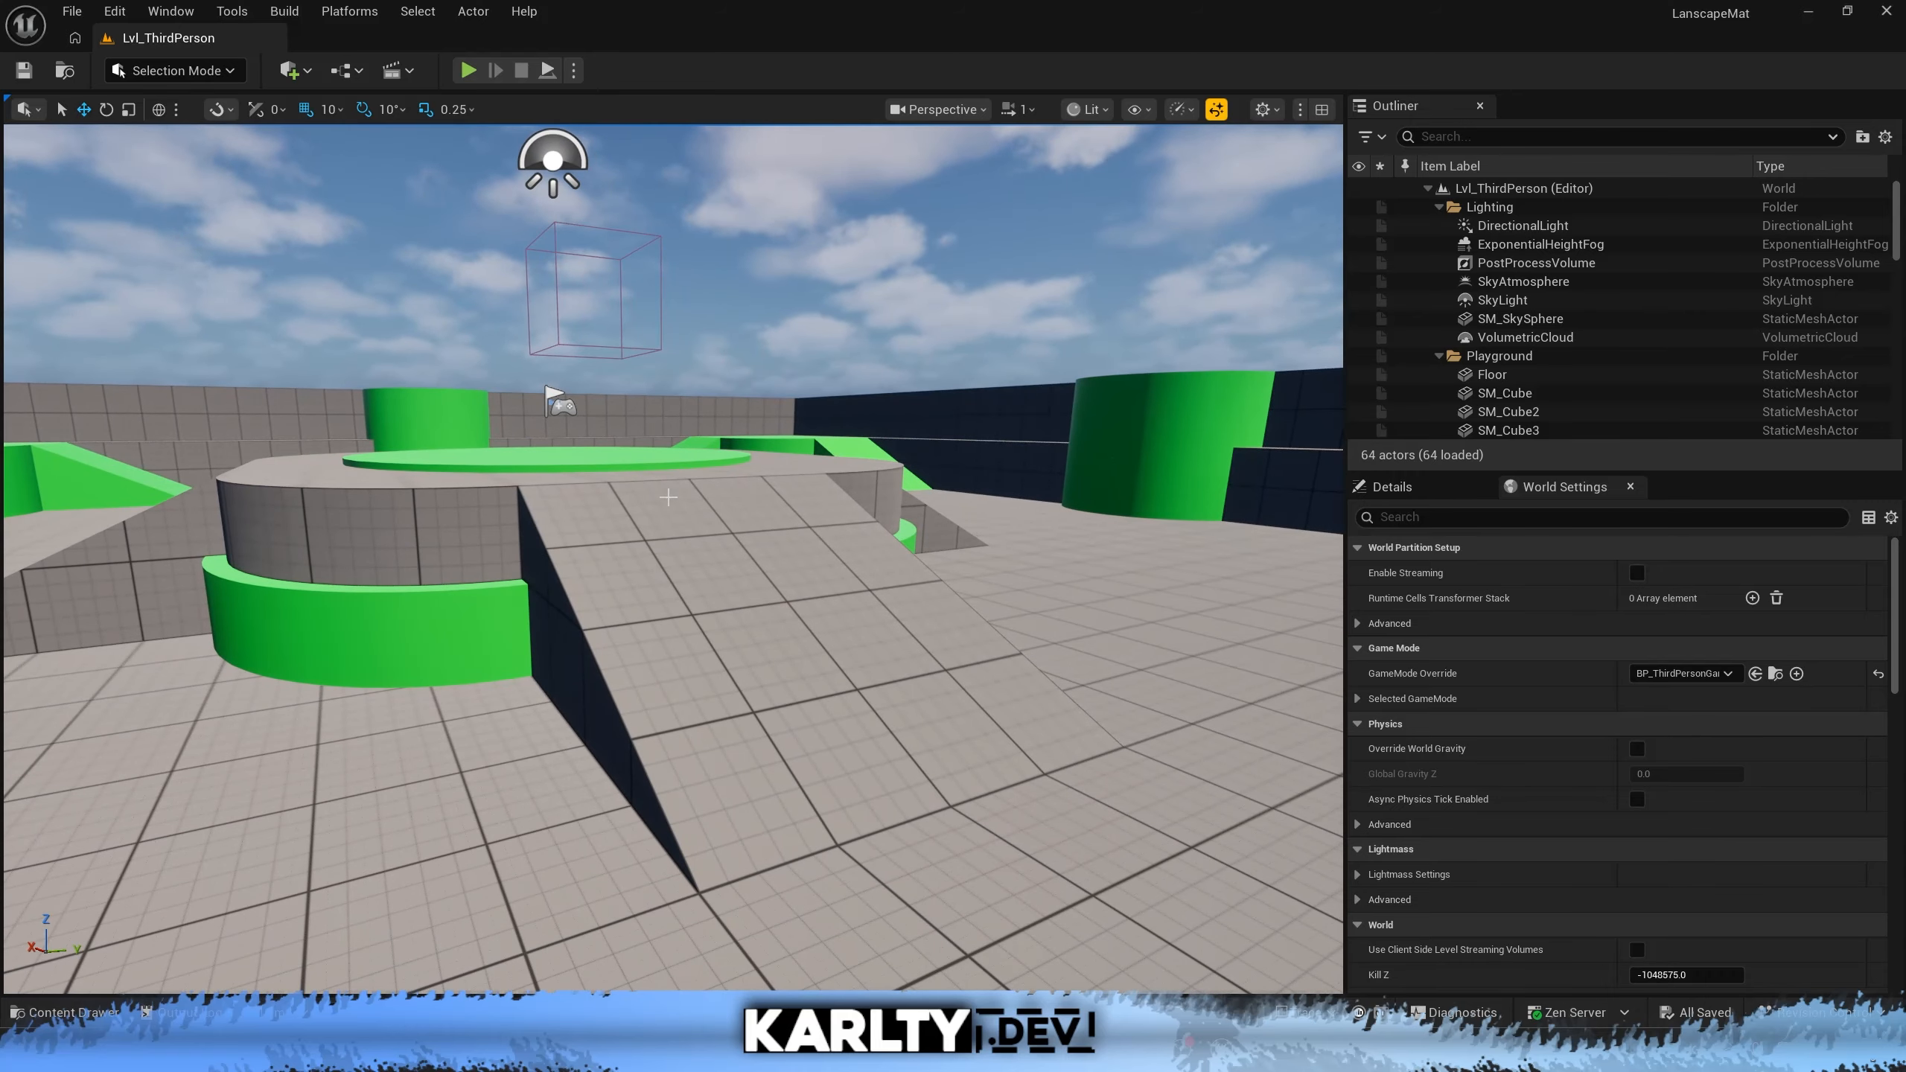
key("w")
right_click_drag(623, 500, 746, 531)
key("a")
scroll(744, 527, "down", 4)
key("s")
key("d")
left_click(780, 494)
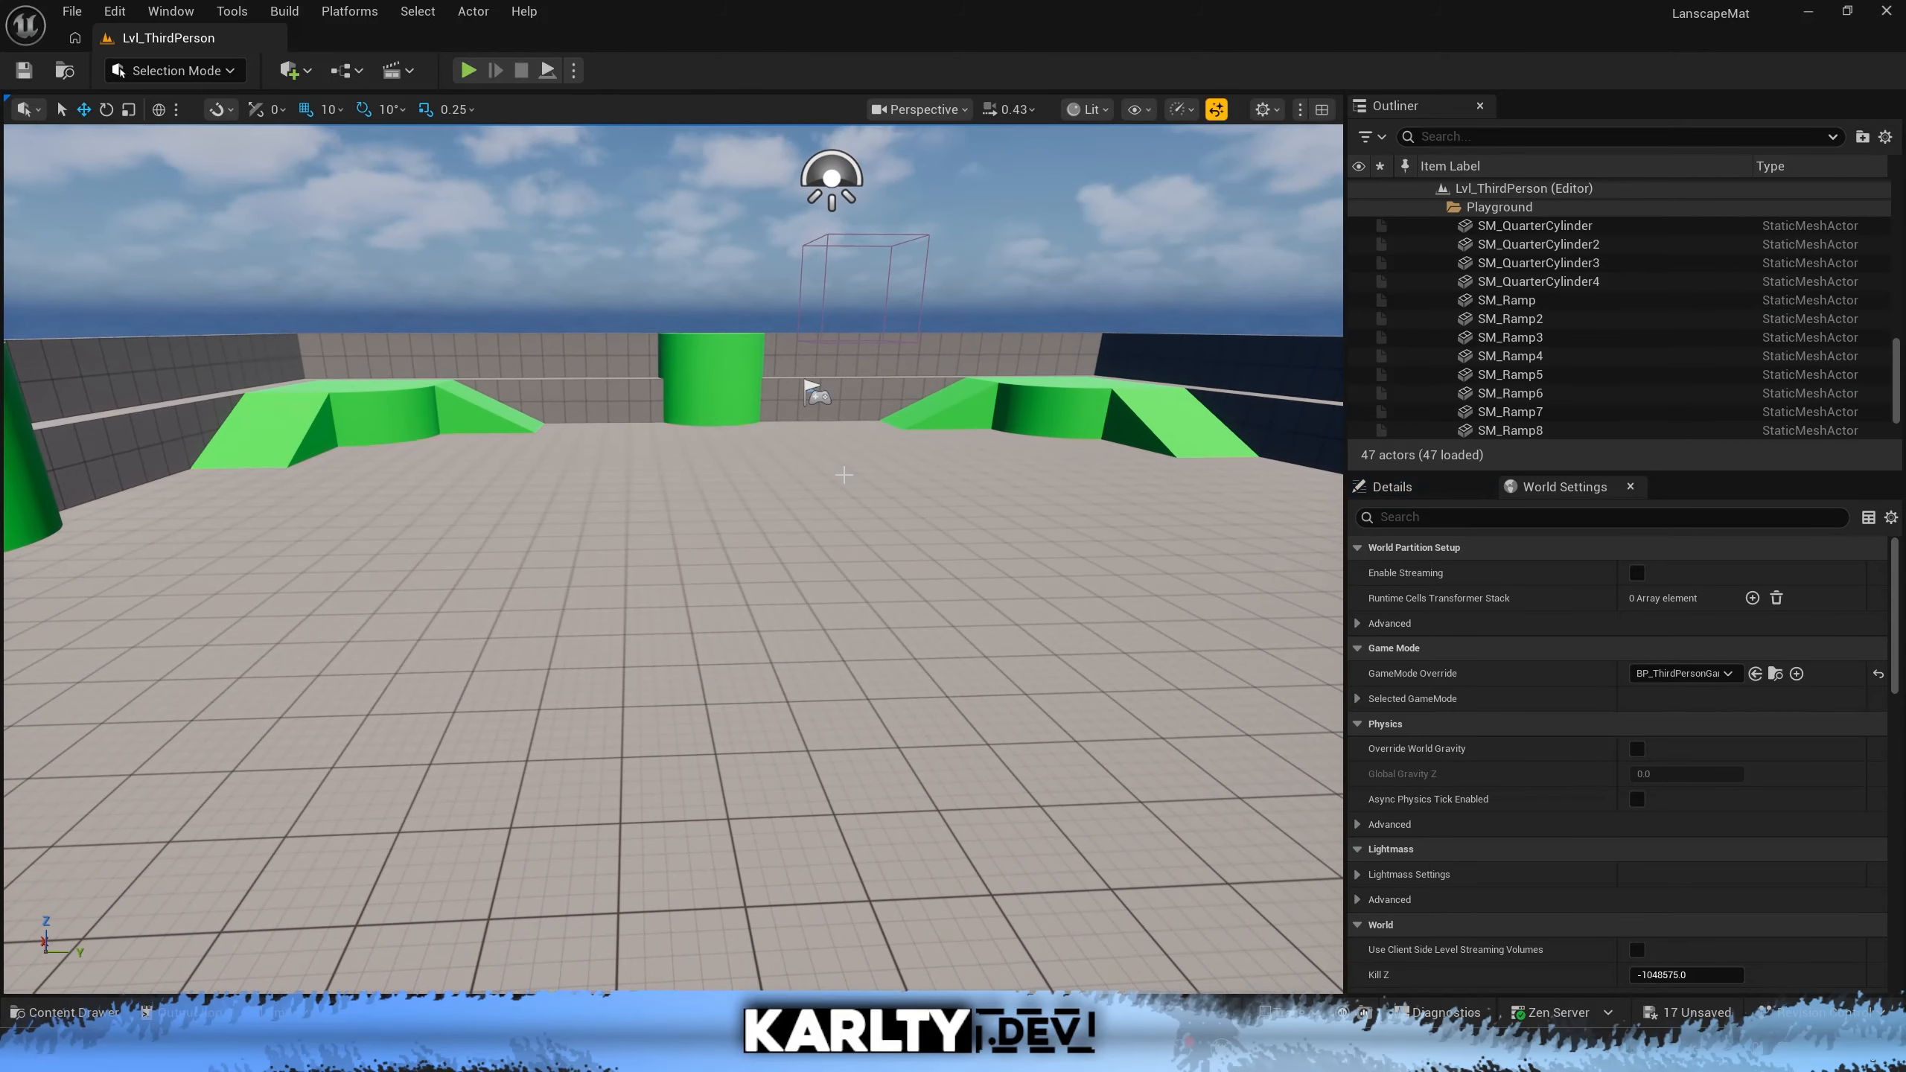
Open the Fab marketplace from the project's content drawer, ready for a search
key("ctrl+space")
left_click(516, 677)
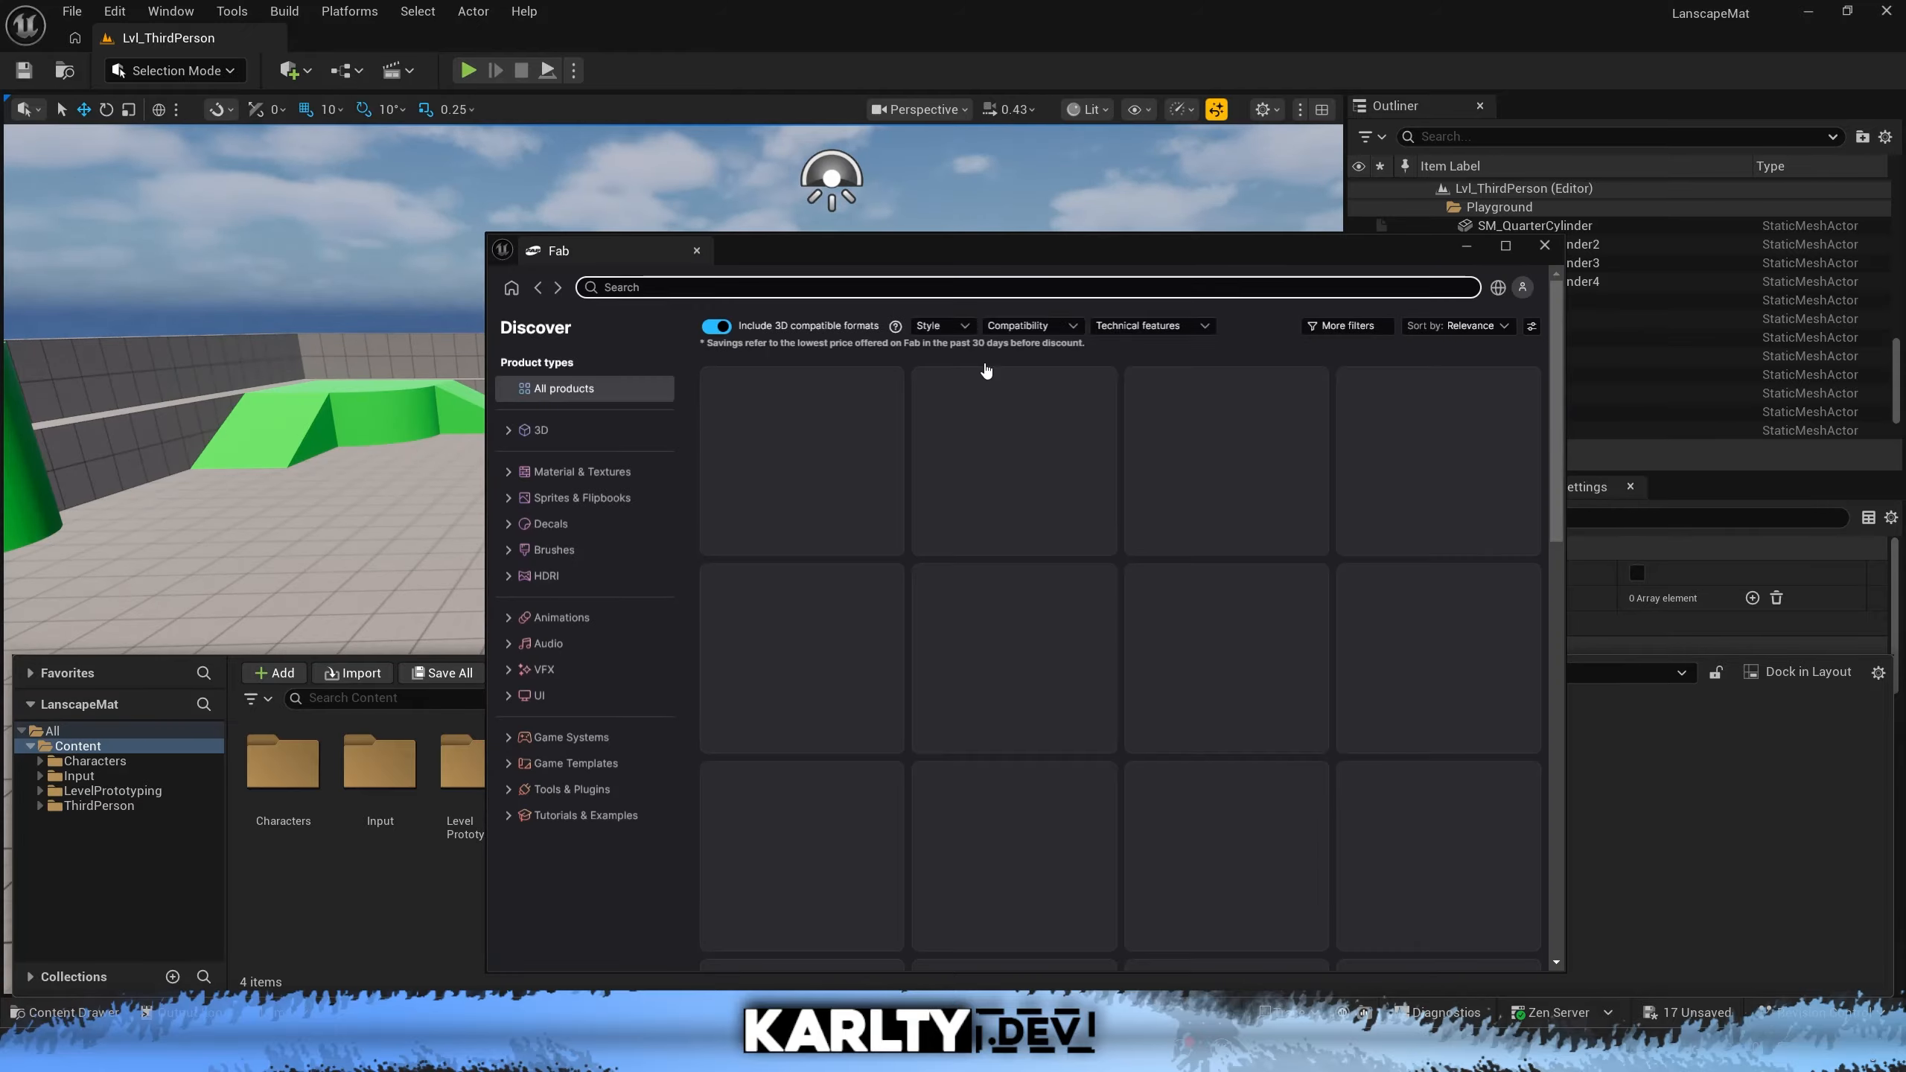
left_click(859, 288)
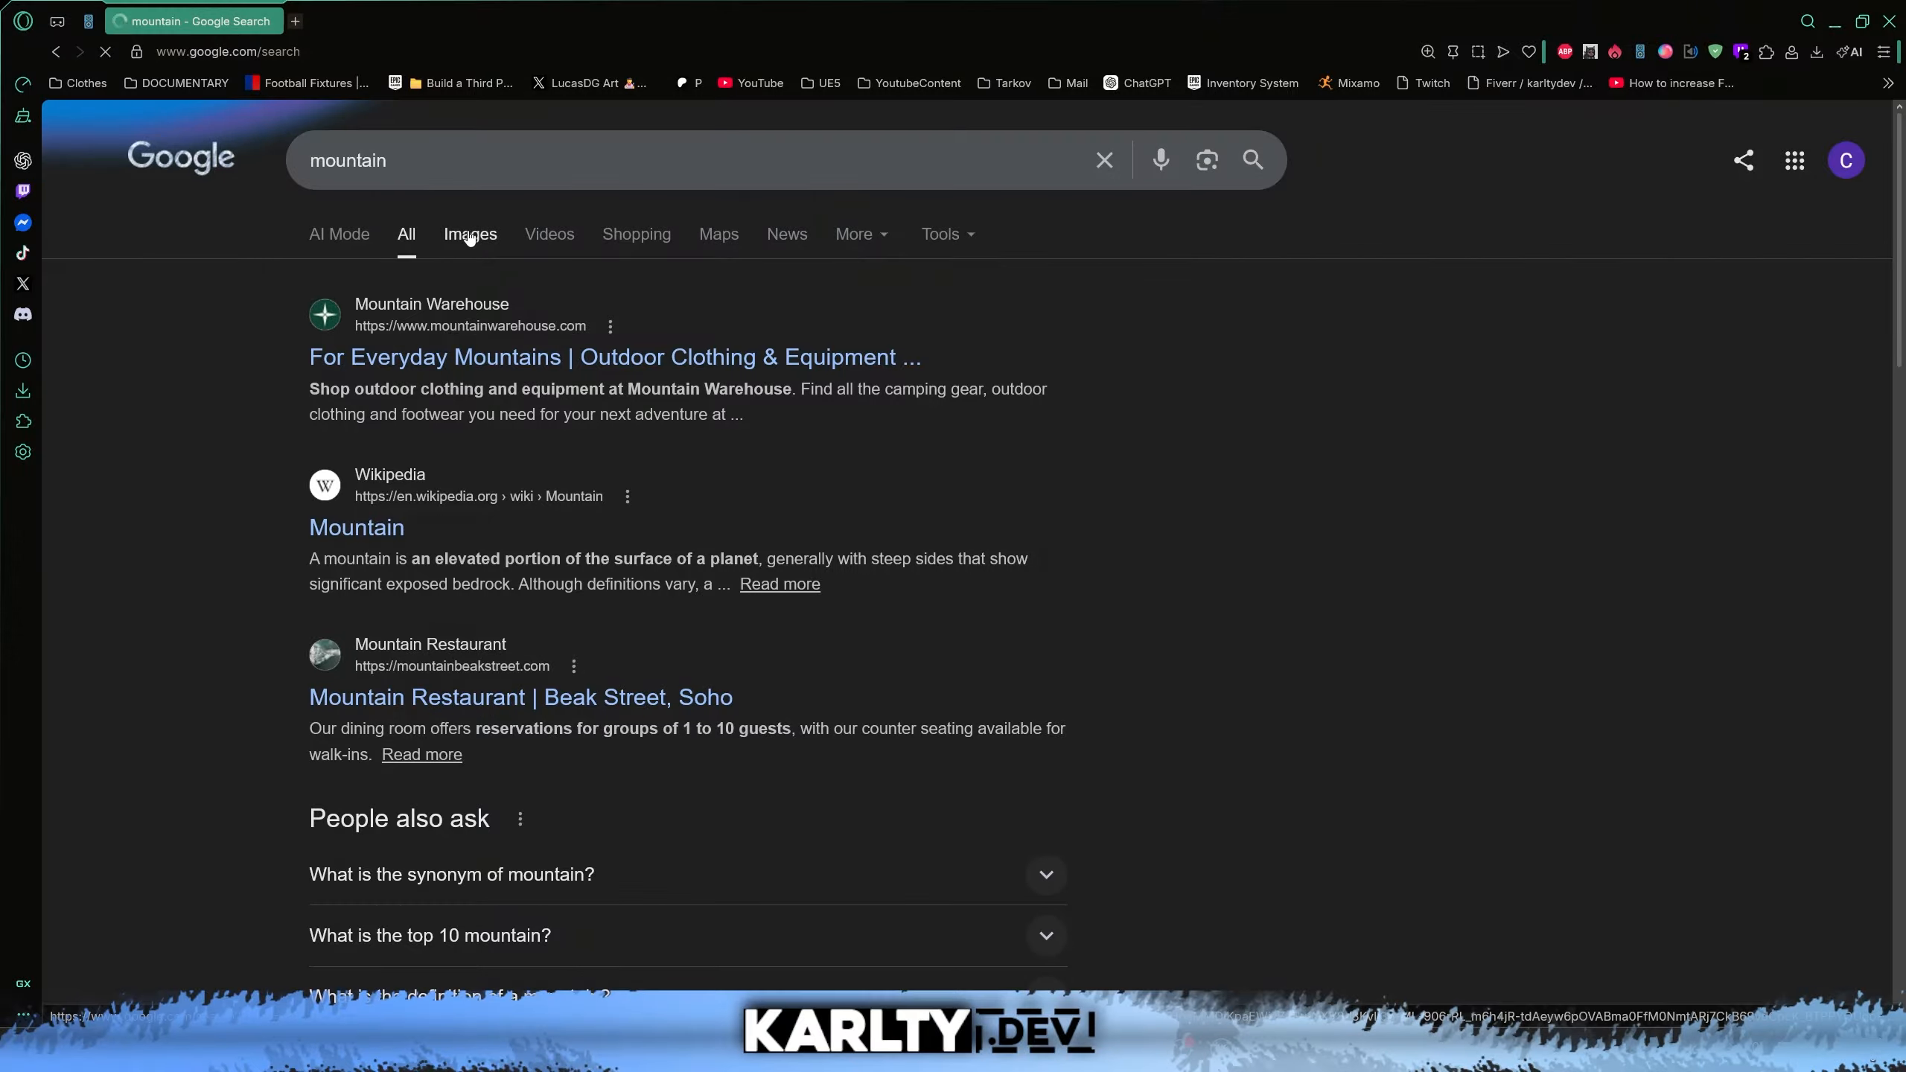
Switch to the web browser and look through Google image results for "mountain" as terrain reference
left_click(453, 235)
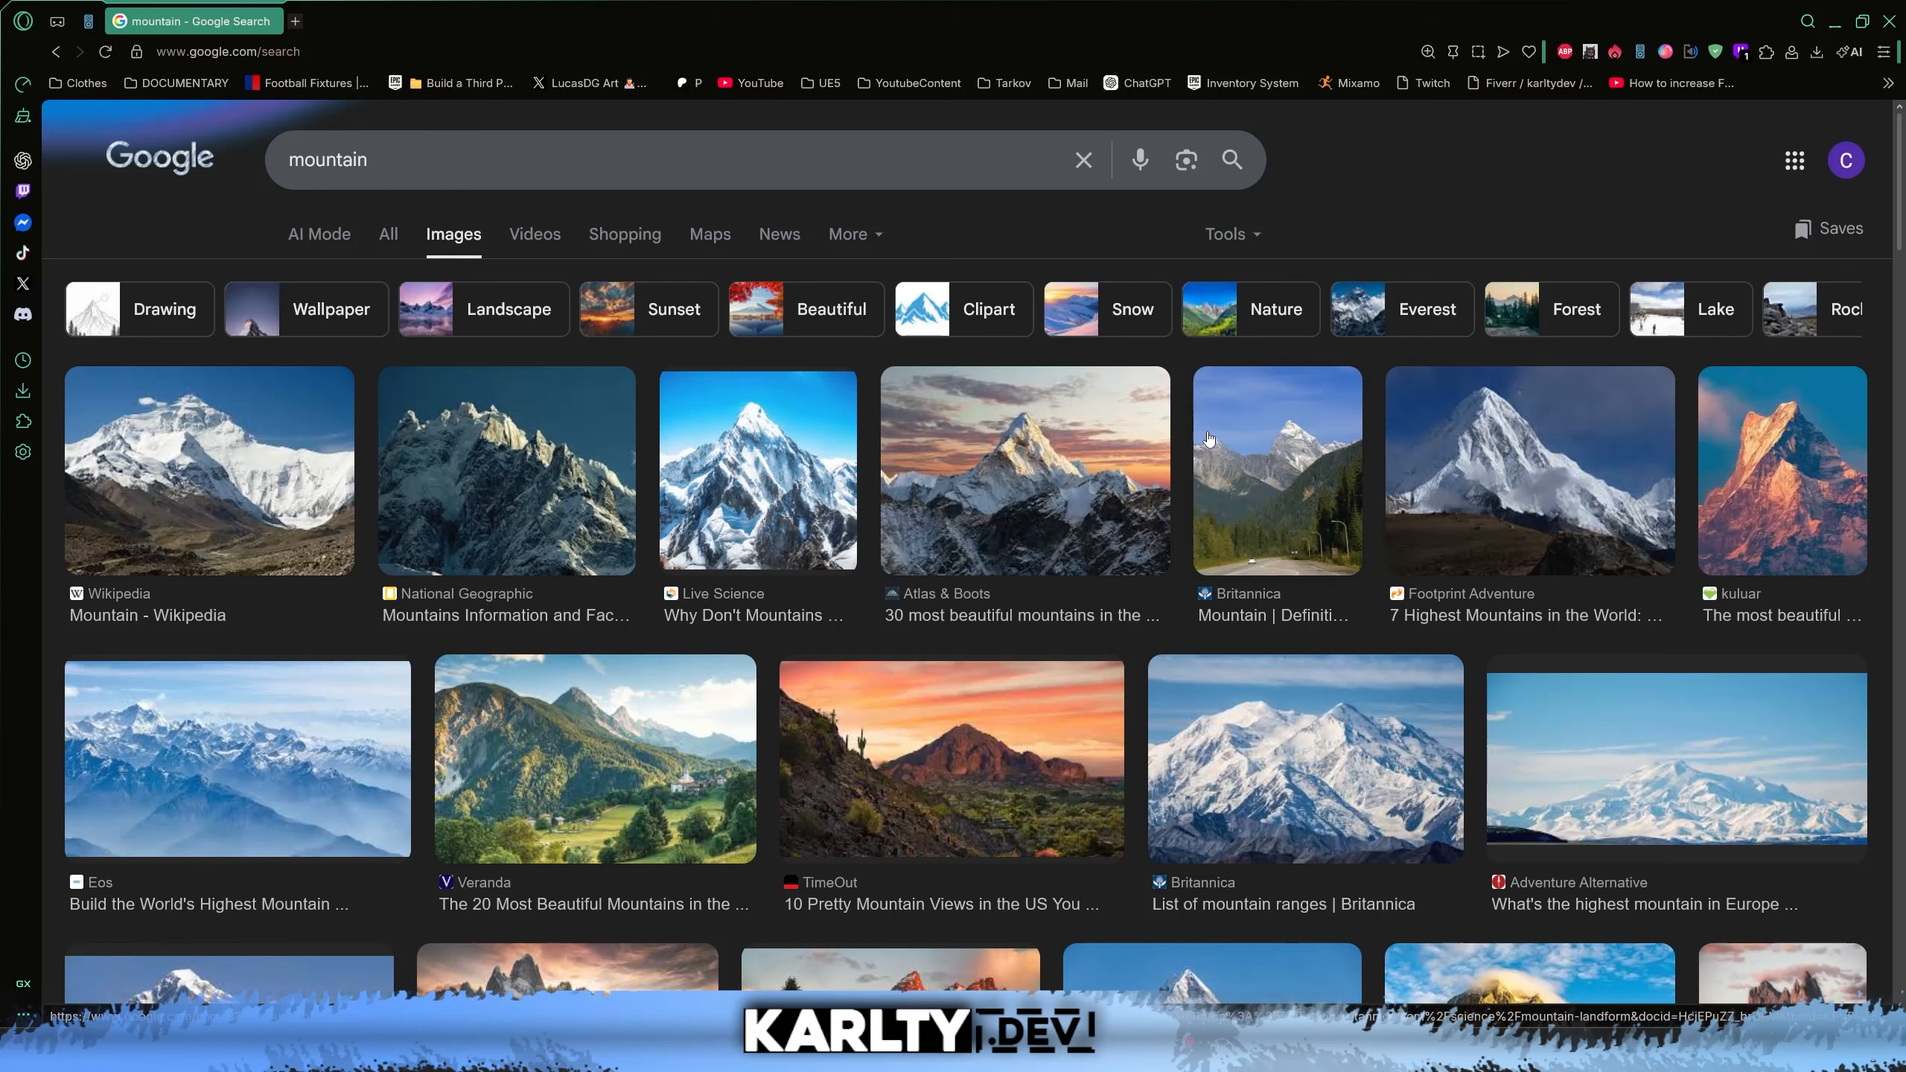
left_click(1030, 514)
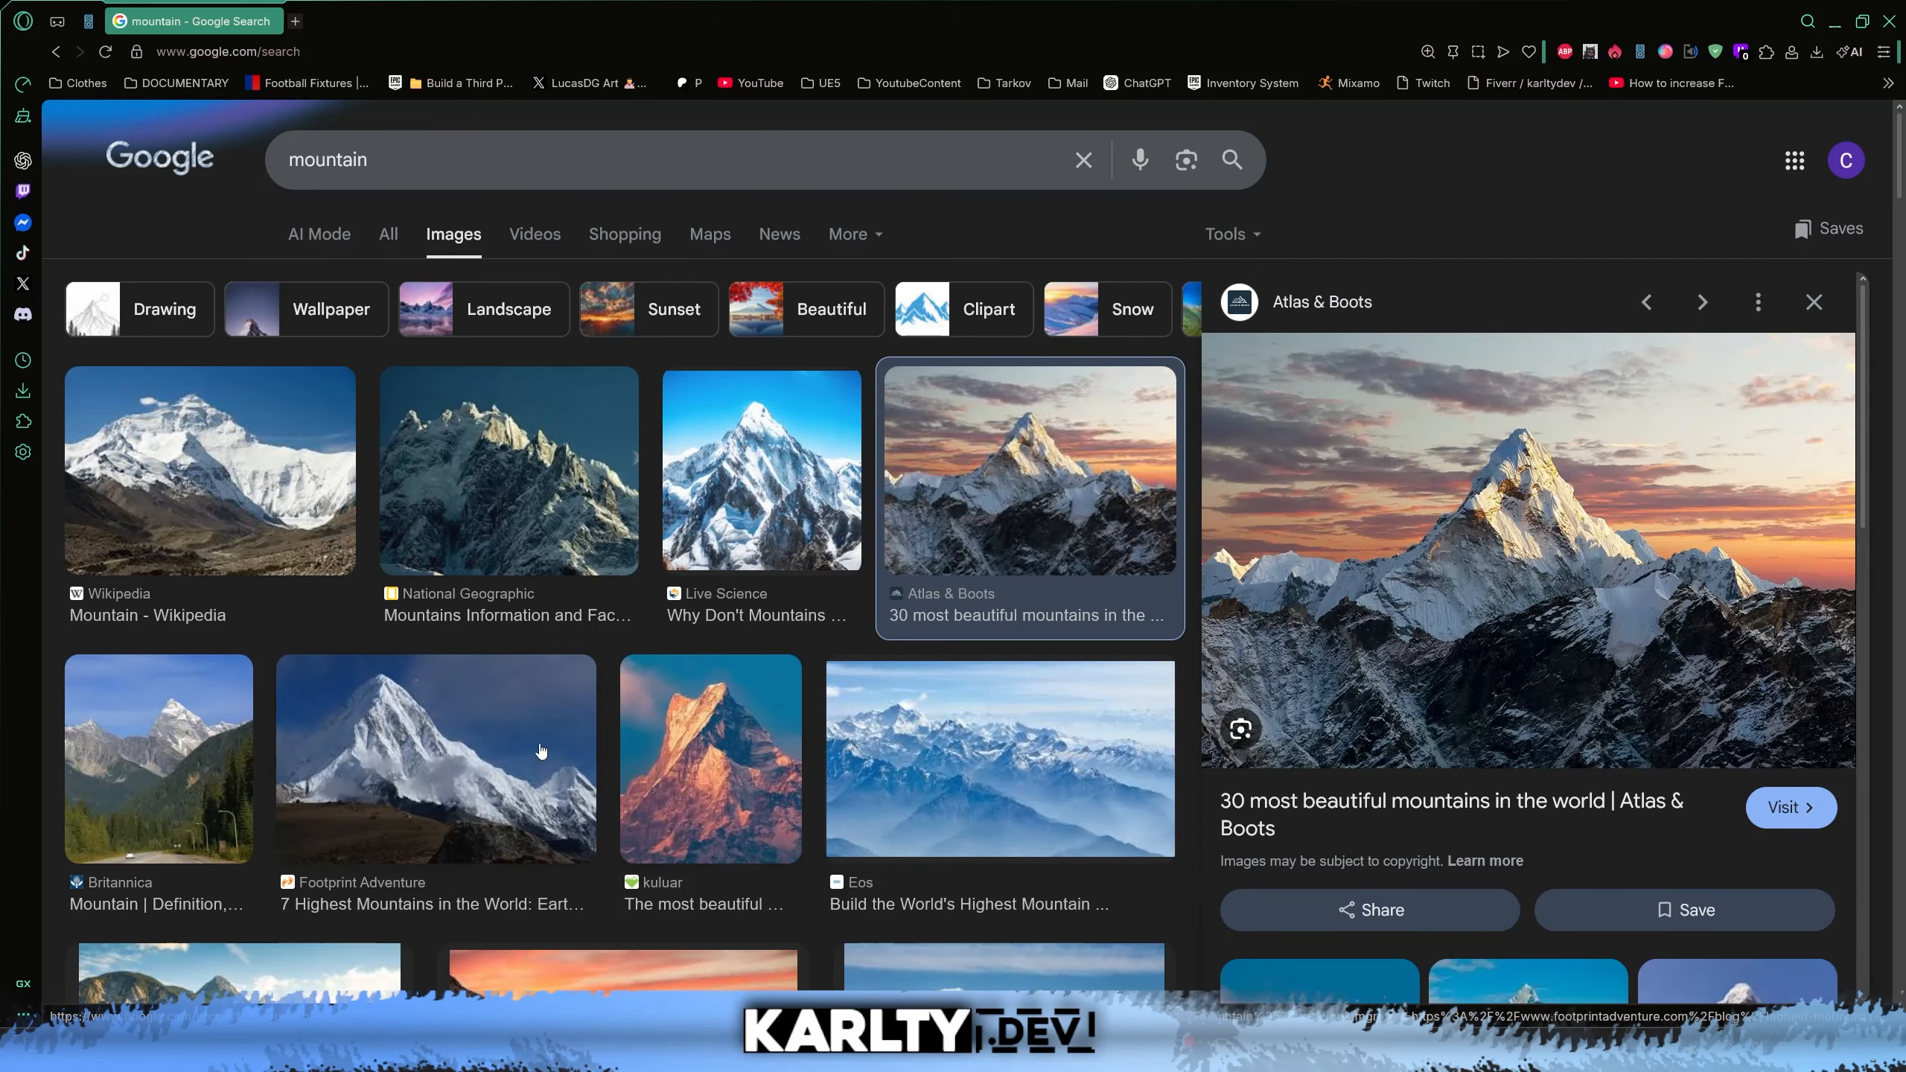
left_click(162, 755)
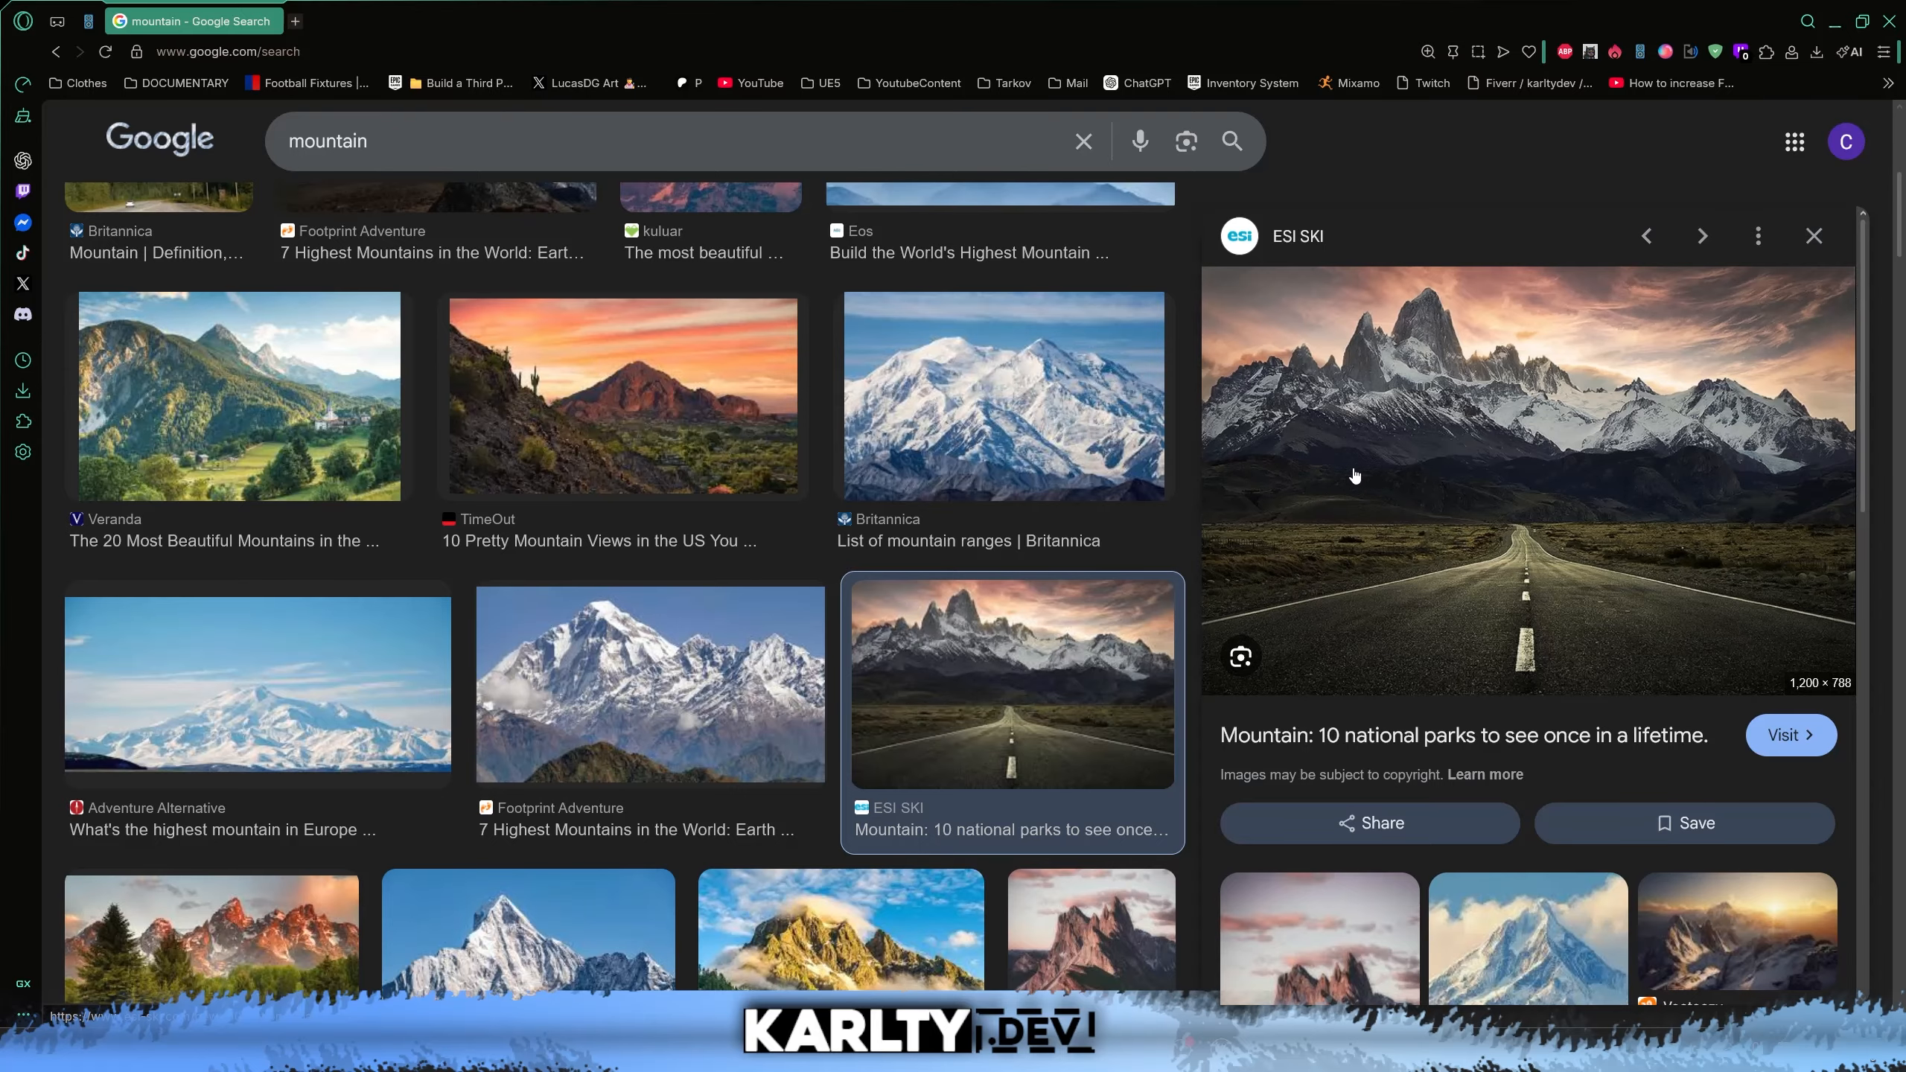
scroll(1447, 502, "down", 6)
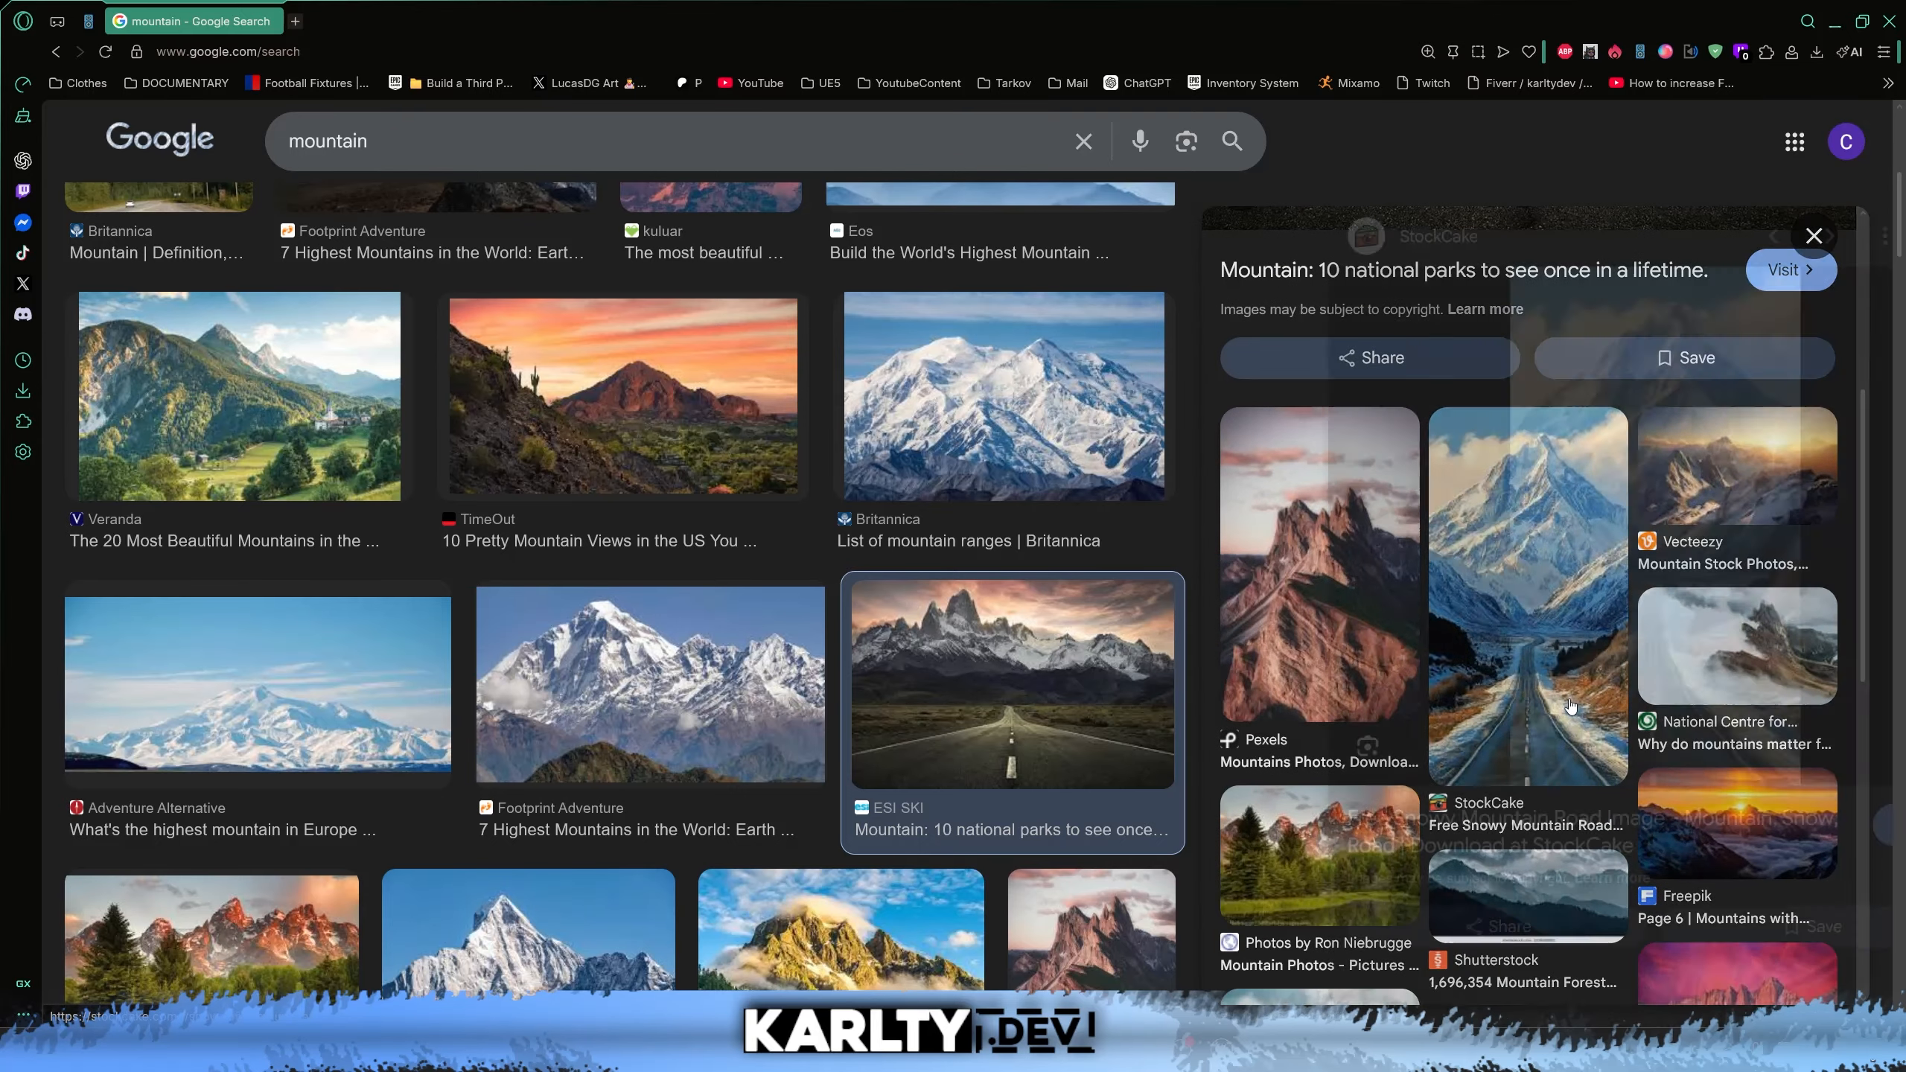
left_click(1540, 729)
Search Google Images for "mountain snow rock grass" and browse the pictures for how the terrain layers blend
double_click(377, 159)
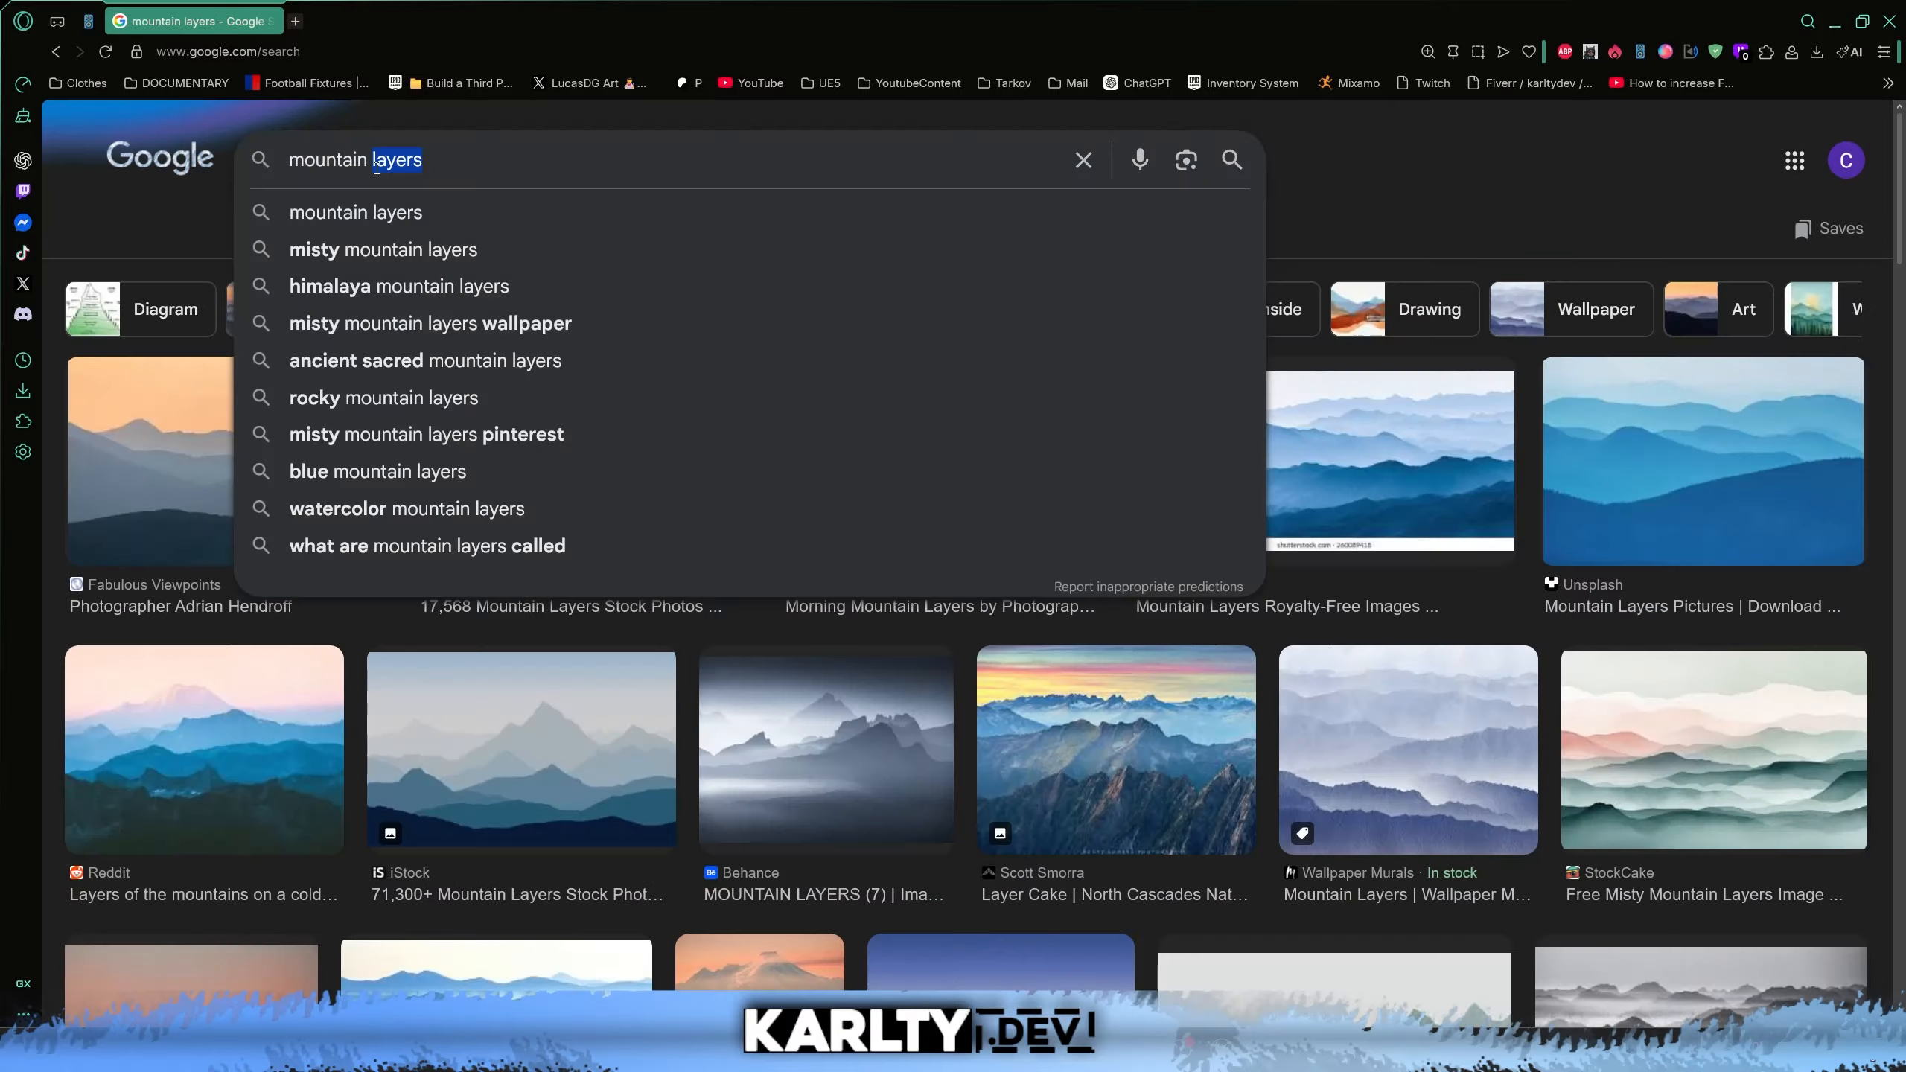
type("snow rock grass")
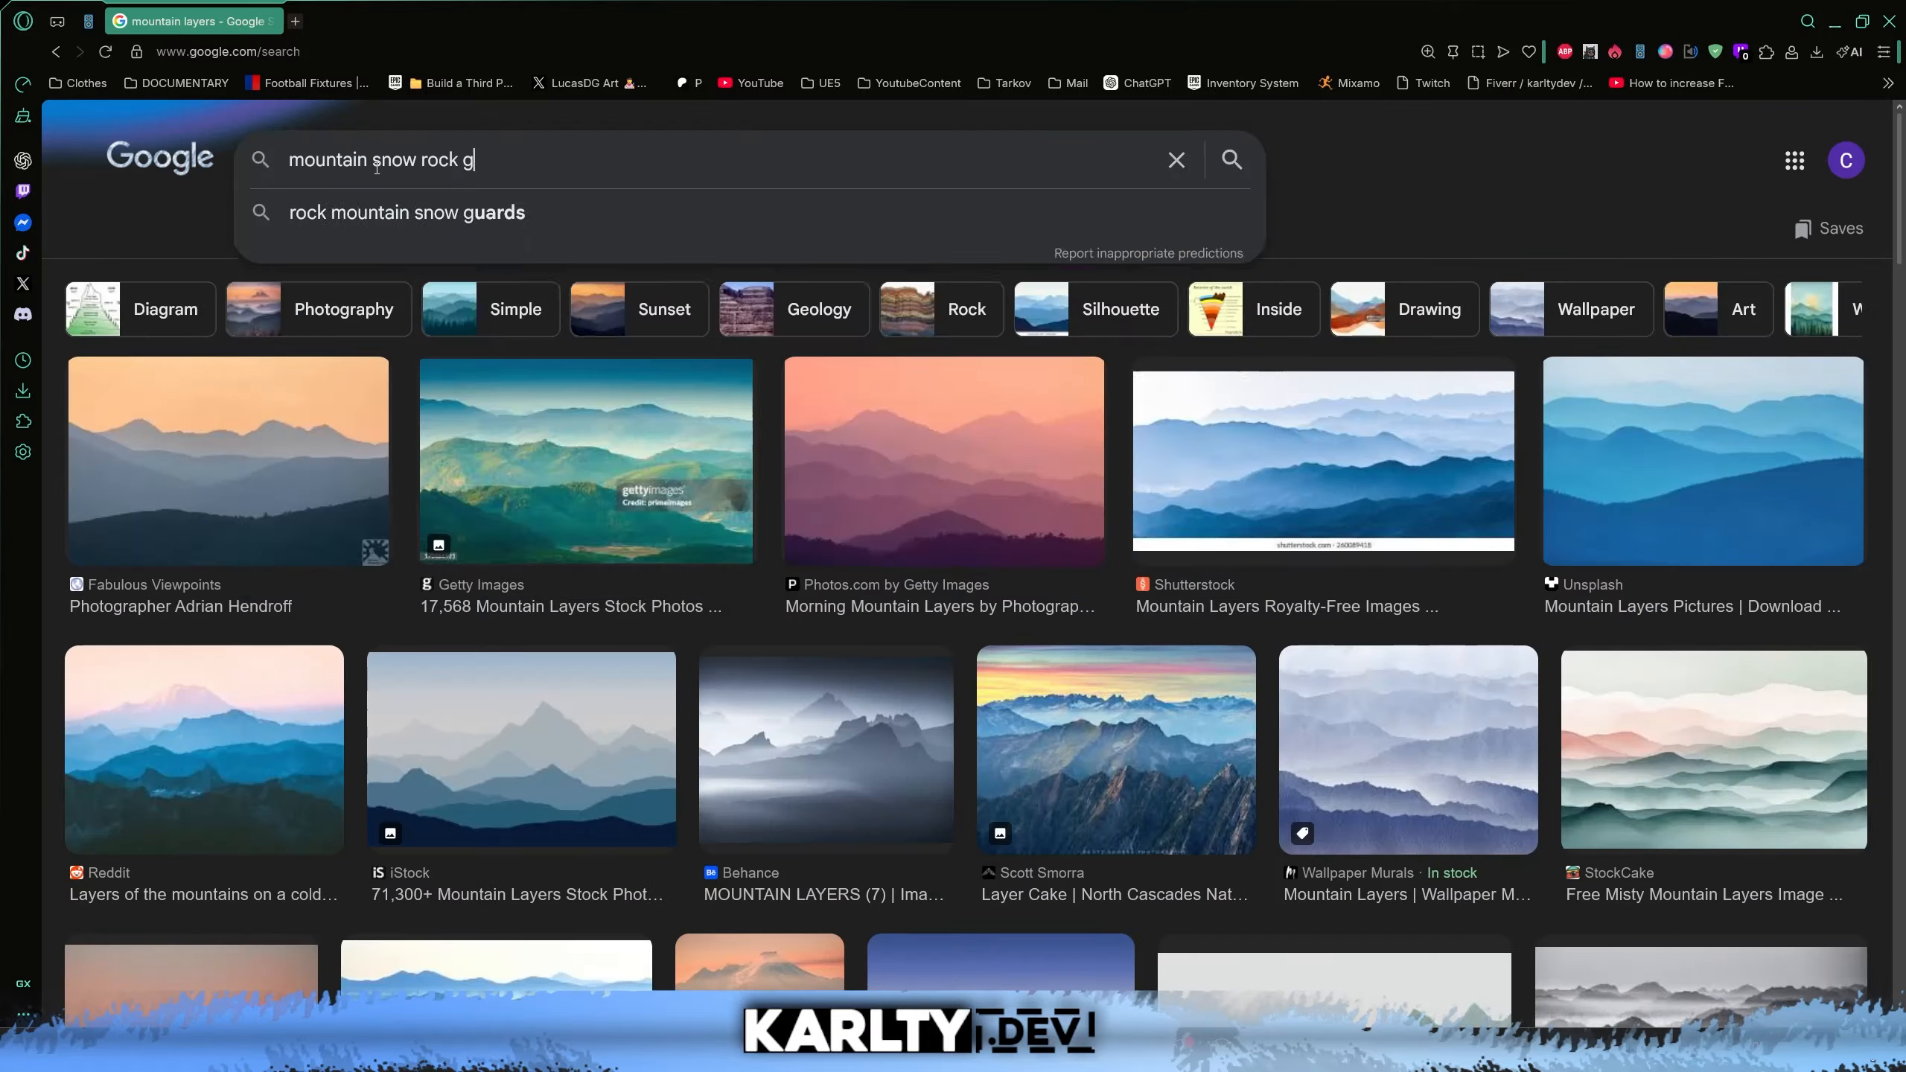
key("Return")
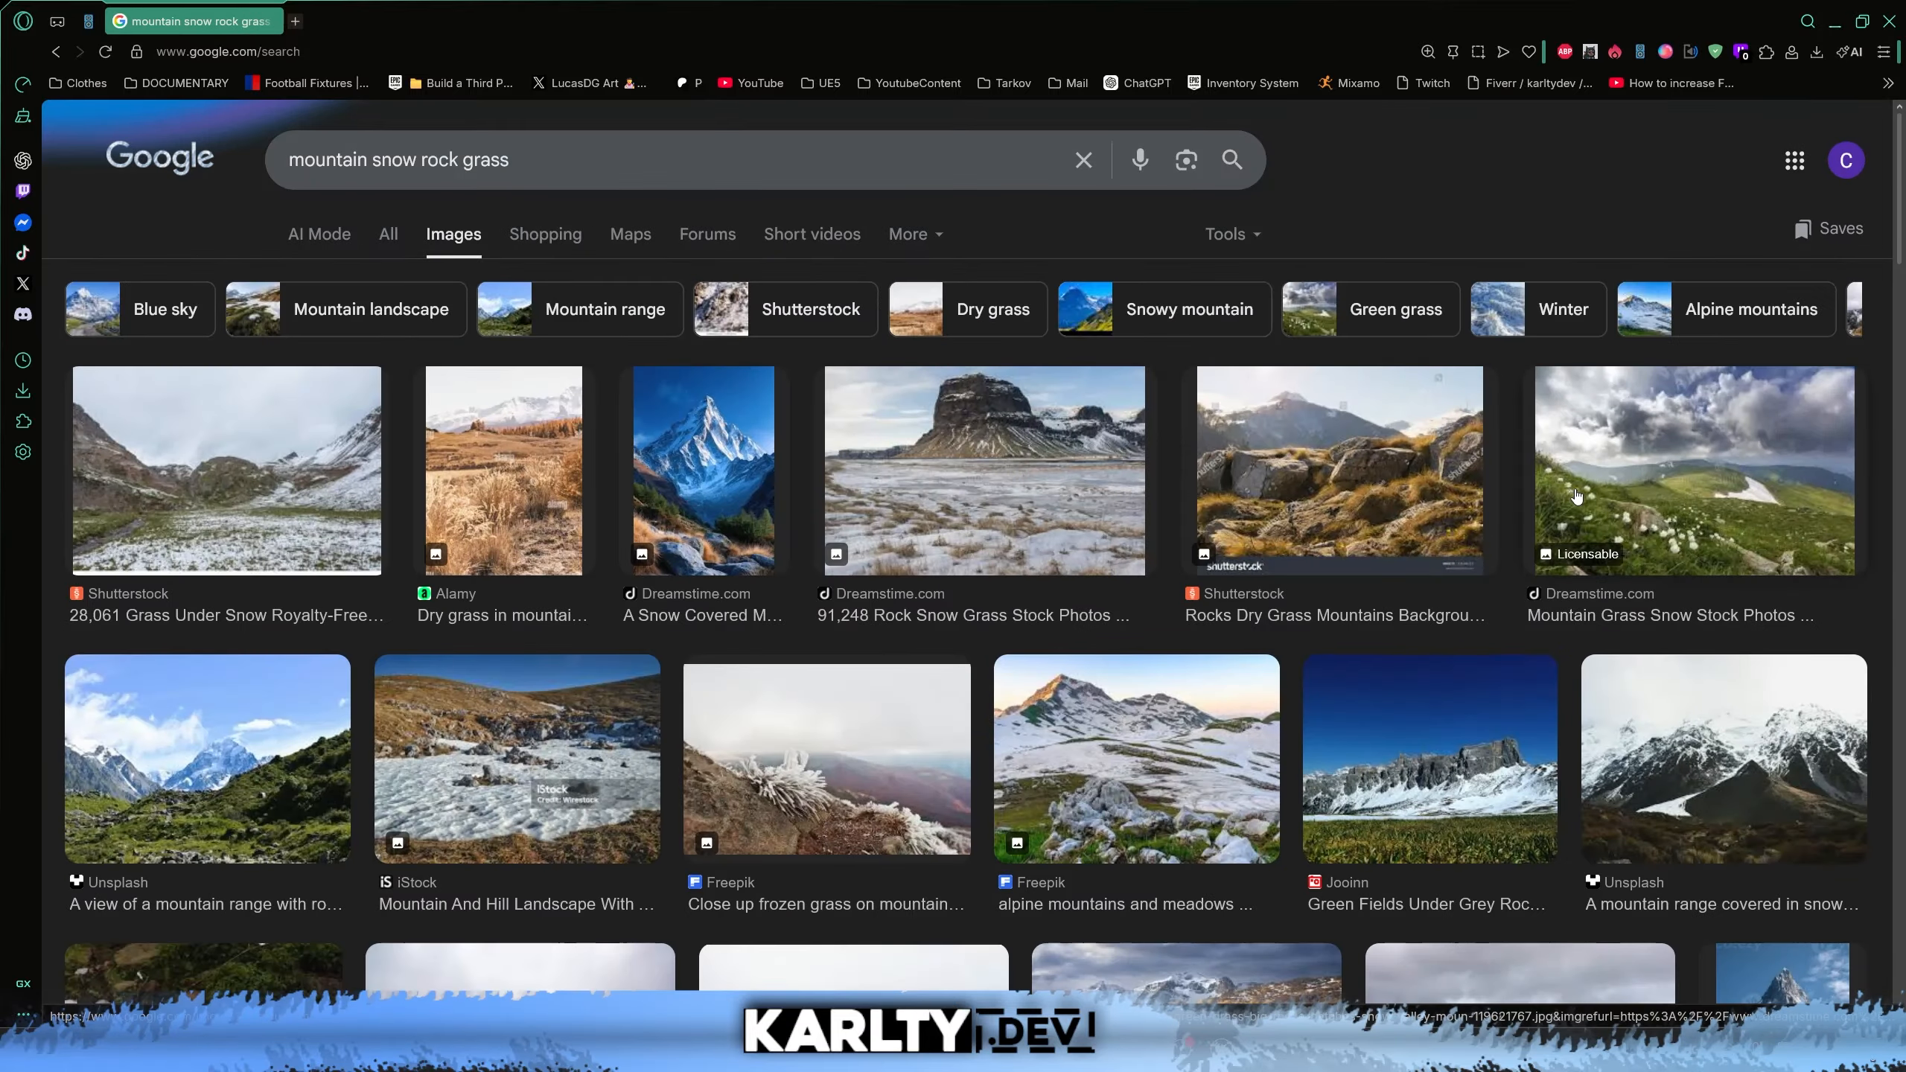
scroll(1141, 734, "down", 3)
scroll(1141, 735, "down", 5)
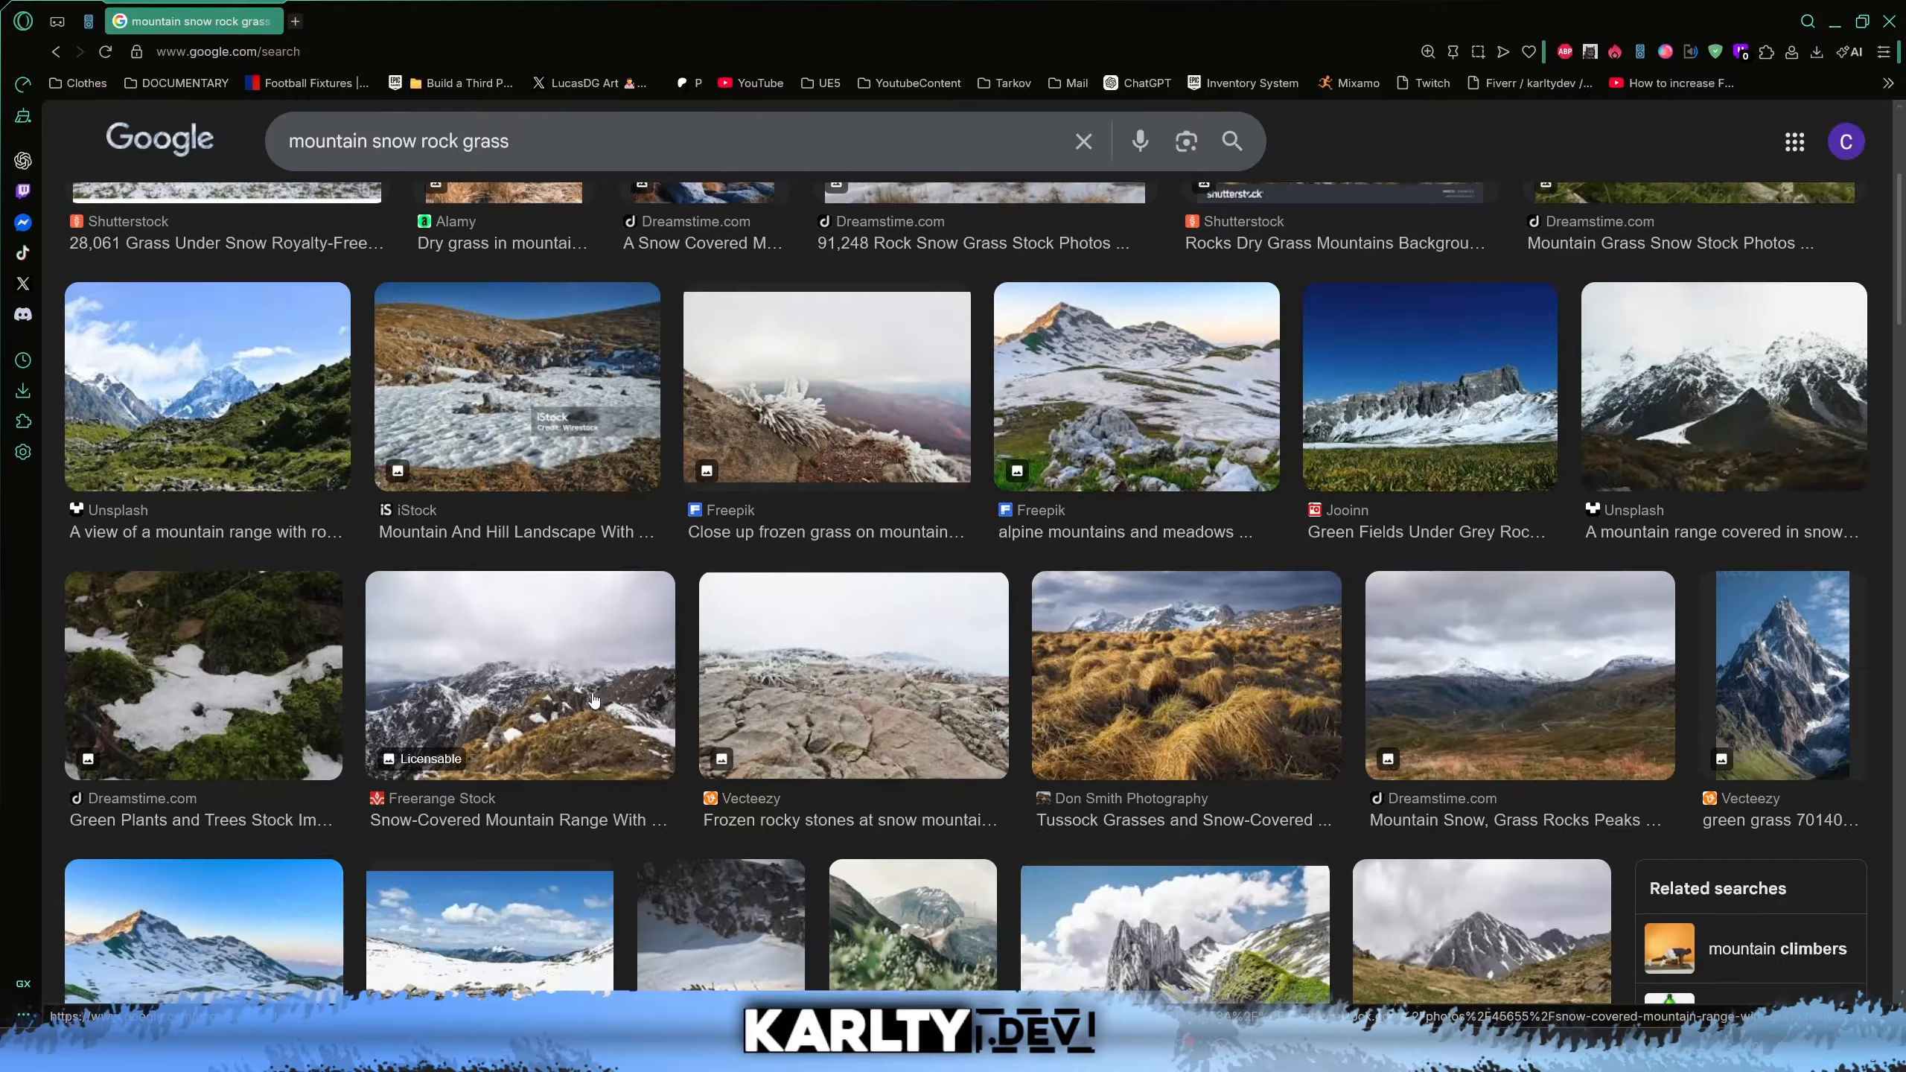
scroll(552, 689, "down", 5)
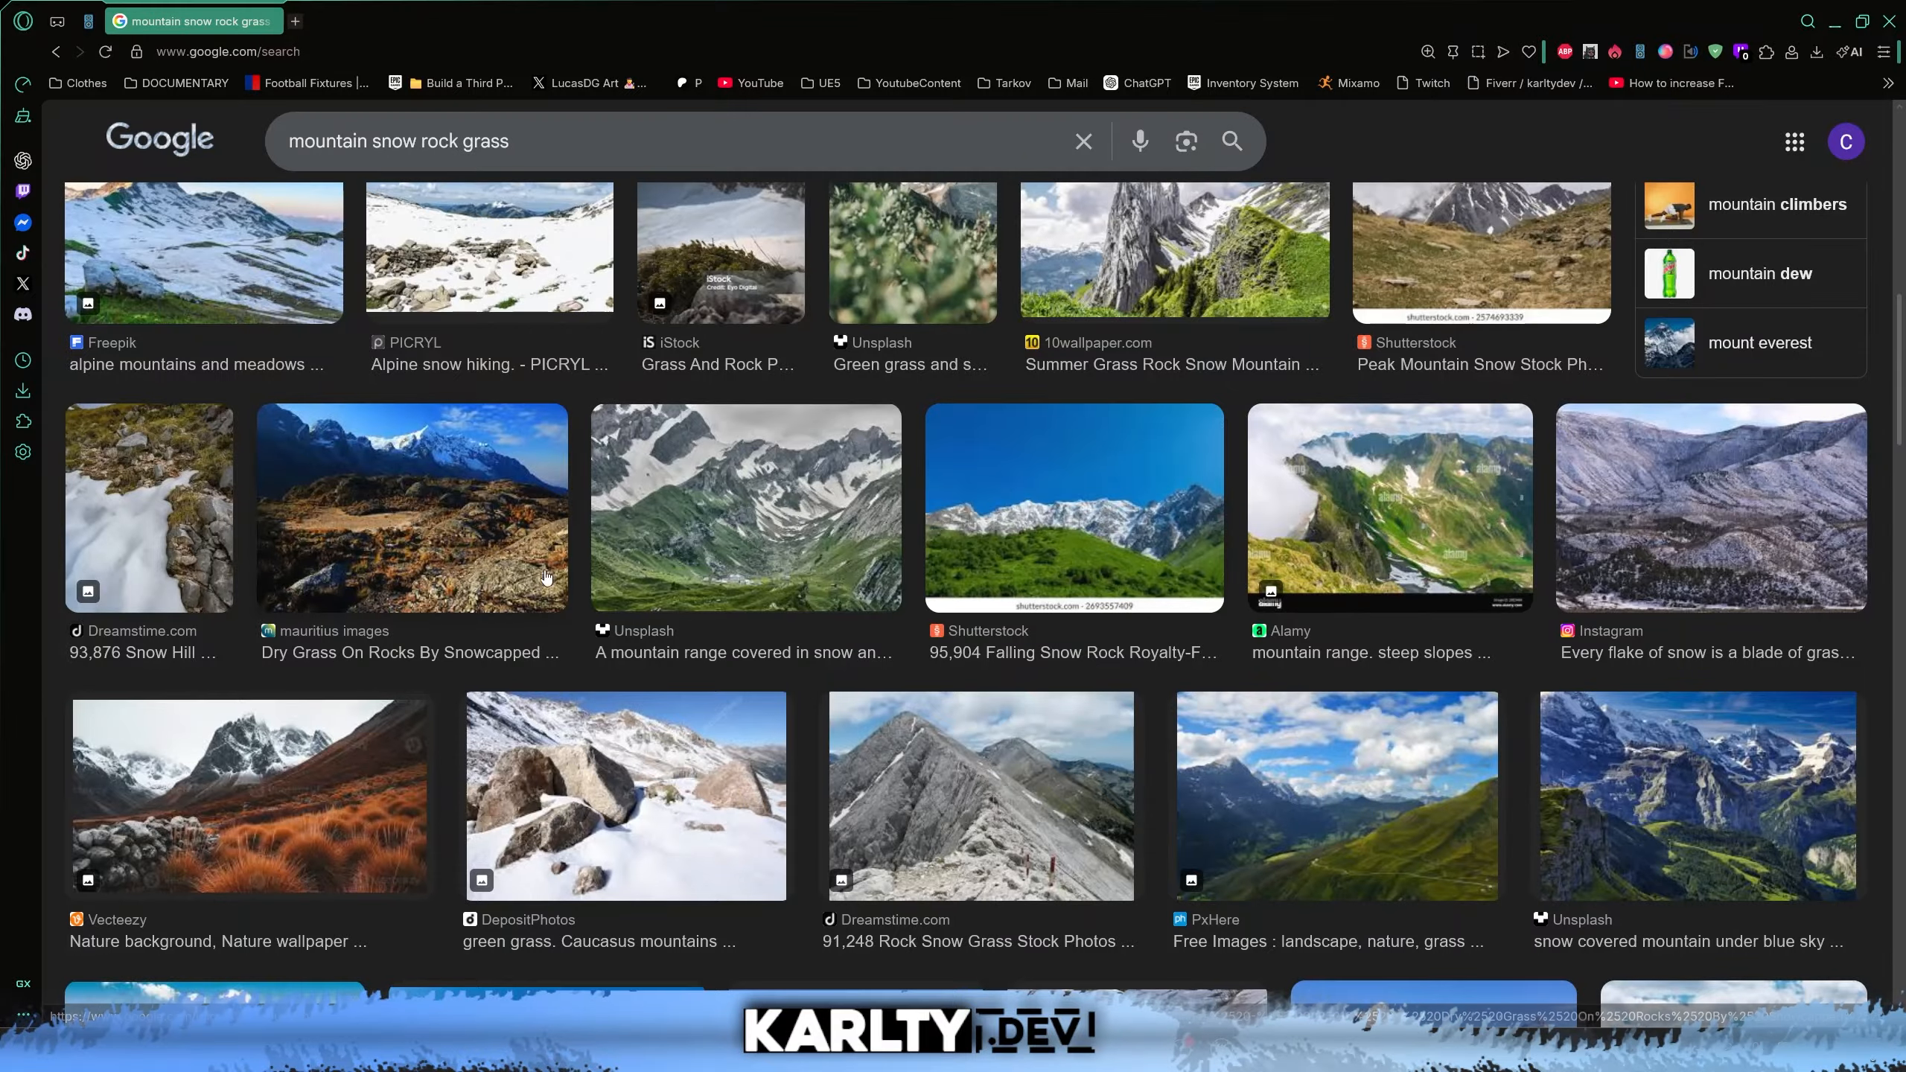
left_click(822, 511)
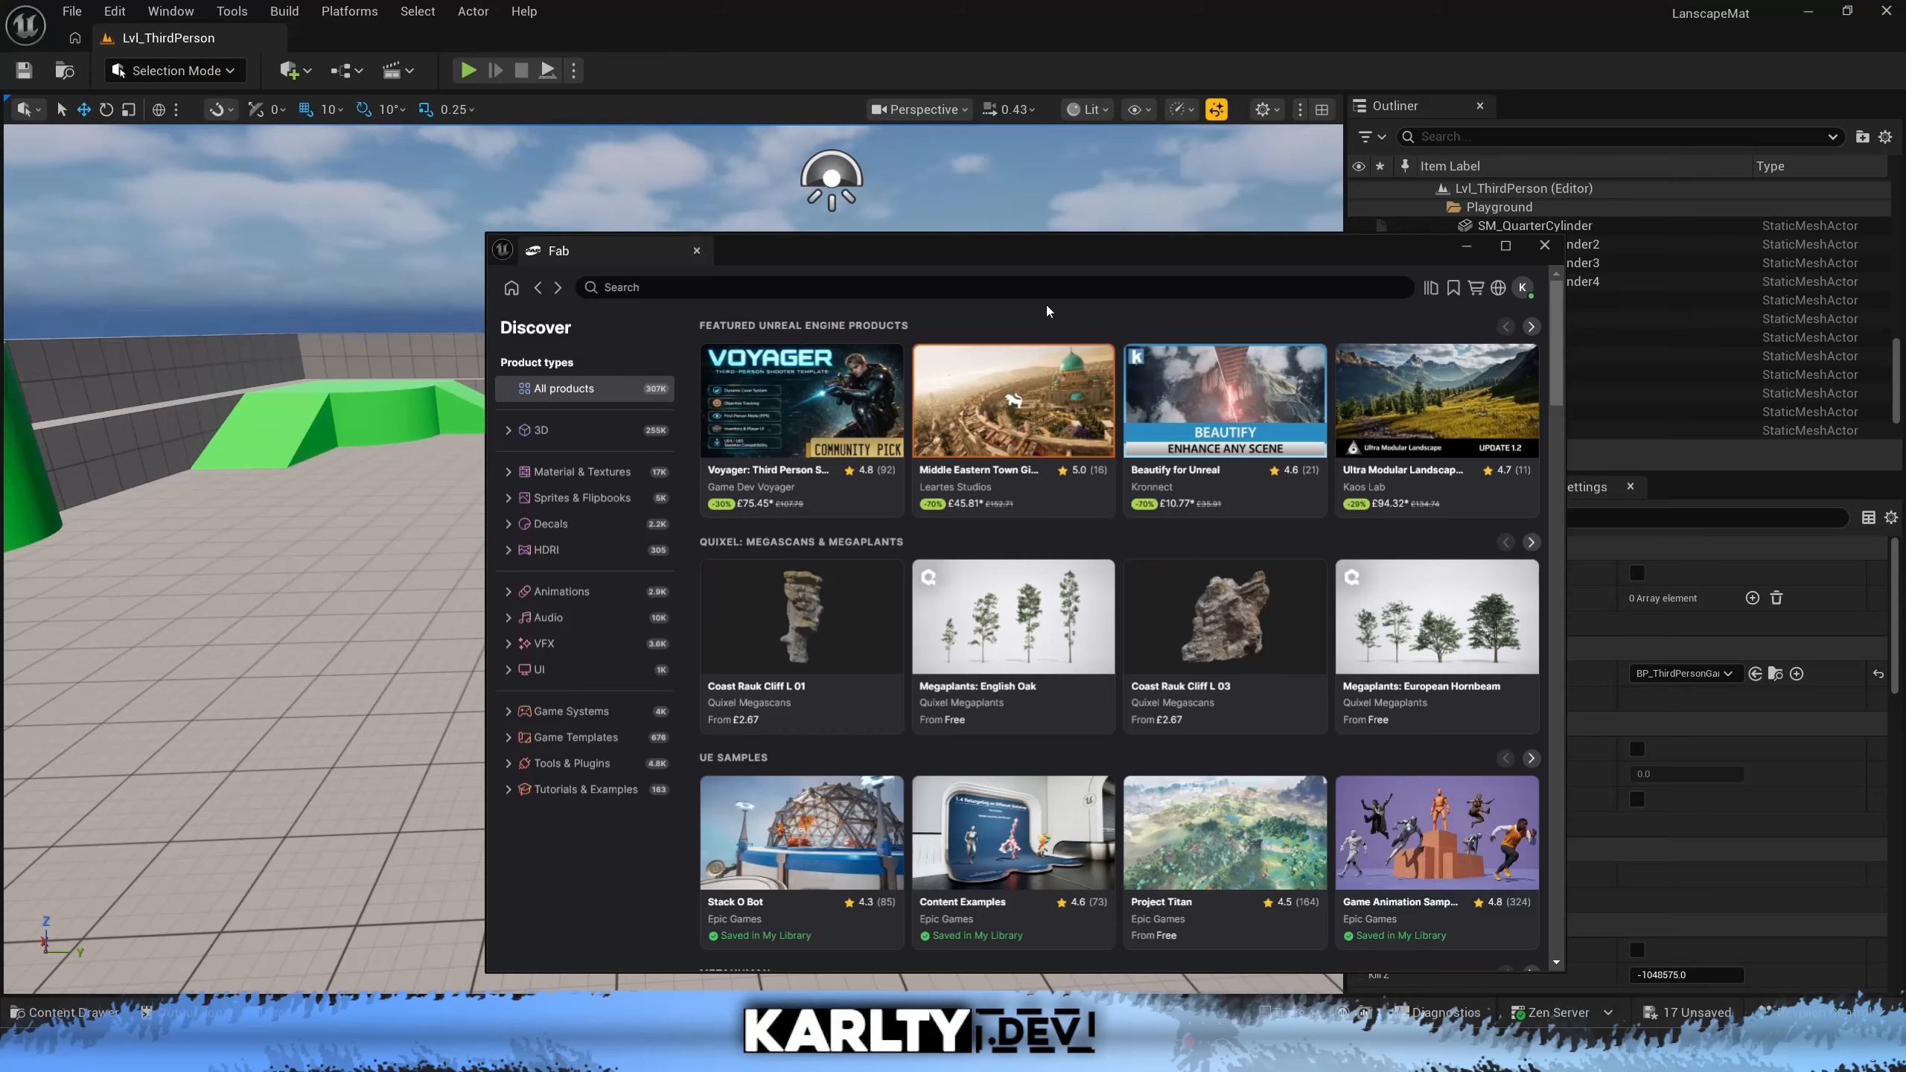
Return to Fab in Unreal Engine, search for "snow" and filter the results to free products only
left_click(1180, 280)
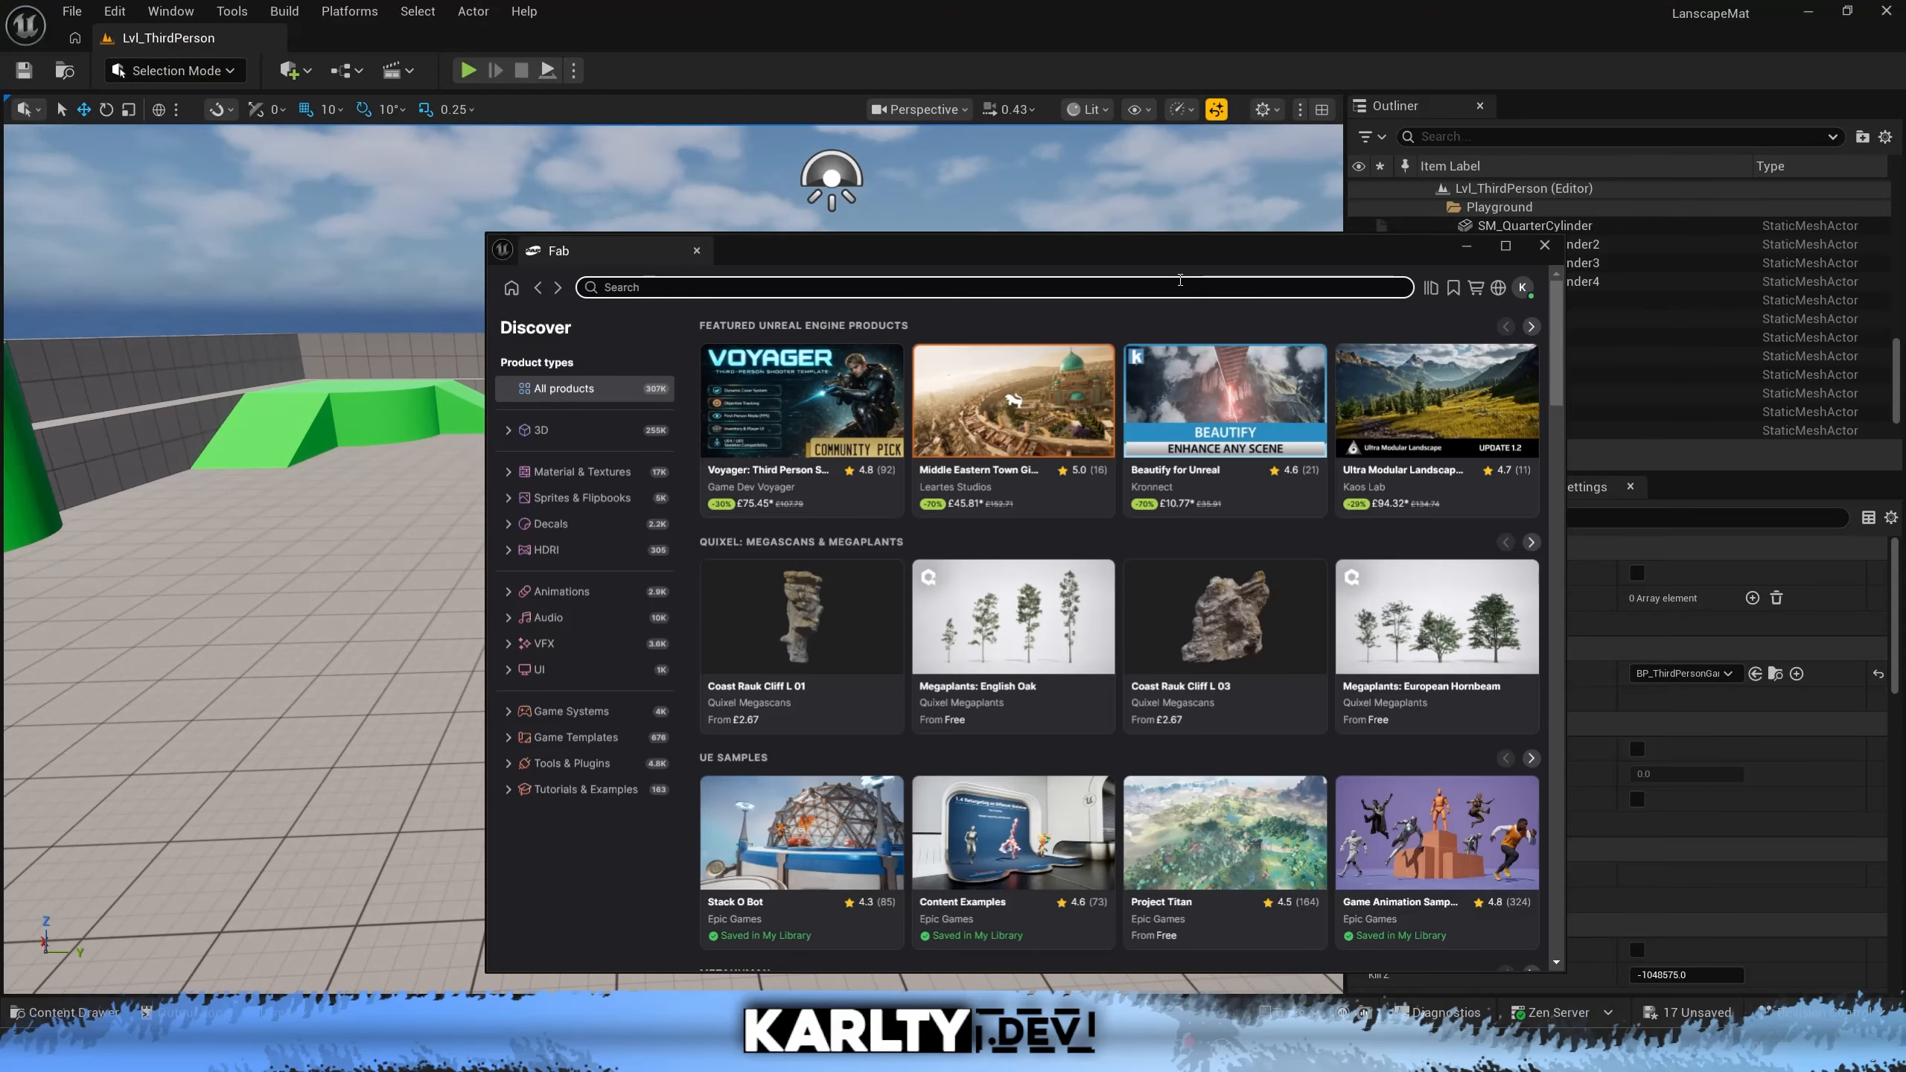
type("snow")
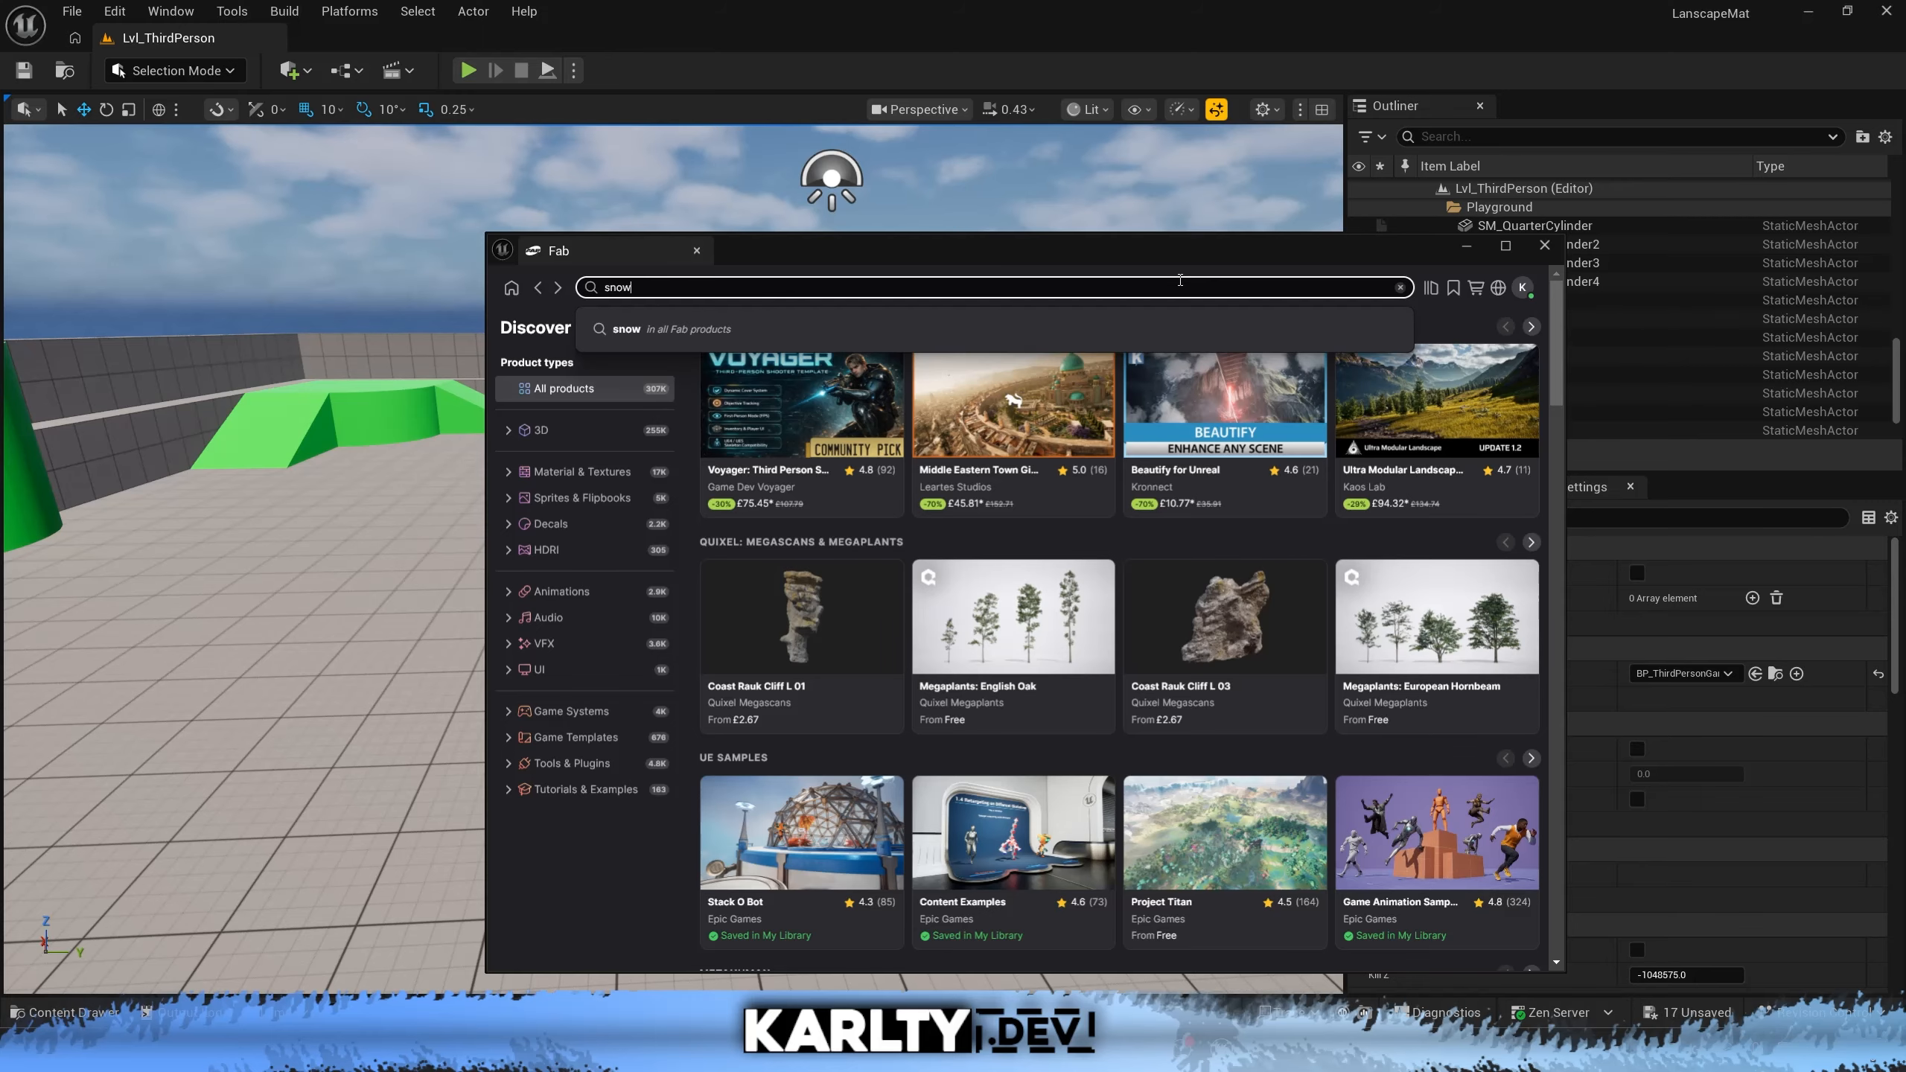
key("Return")
left_click(1361, 368)
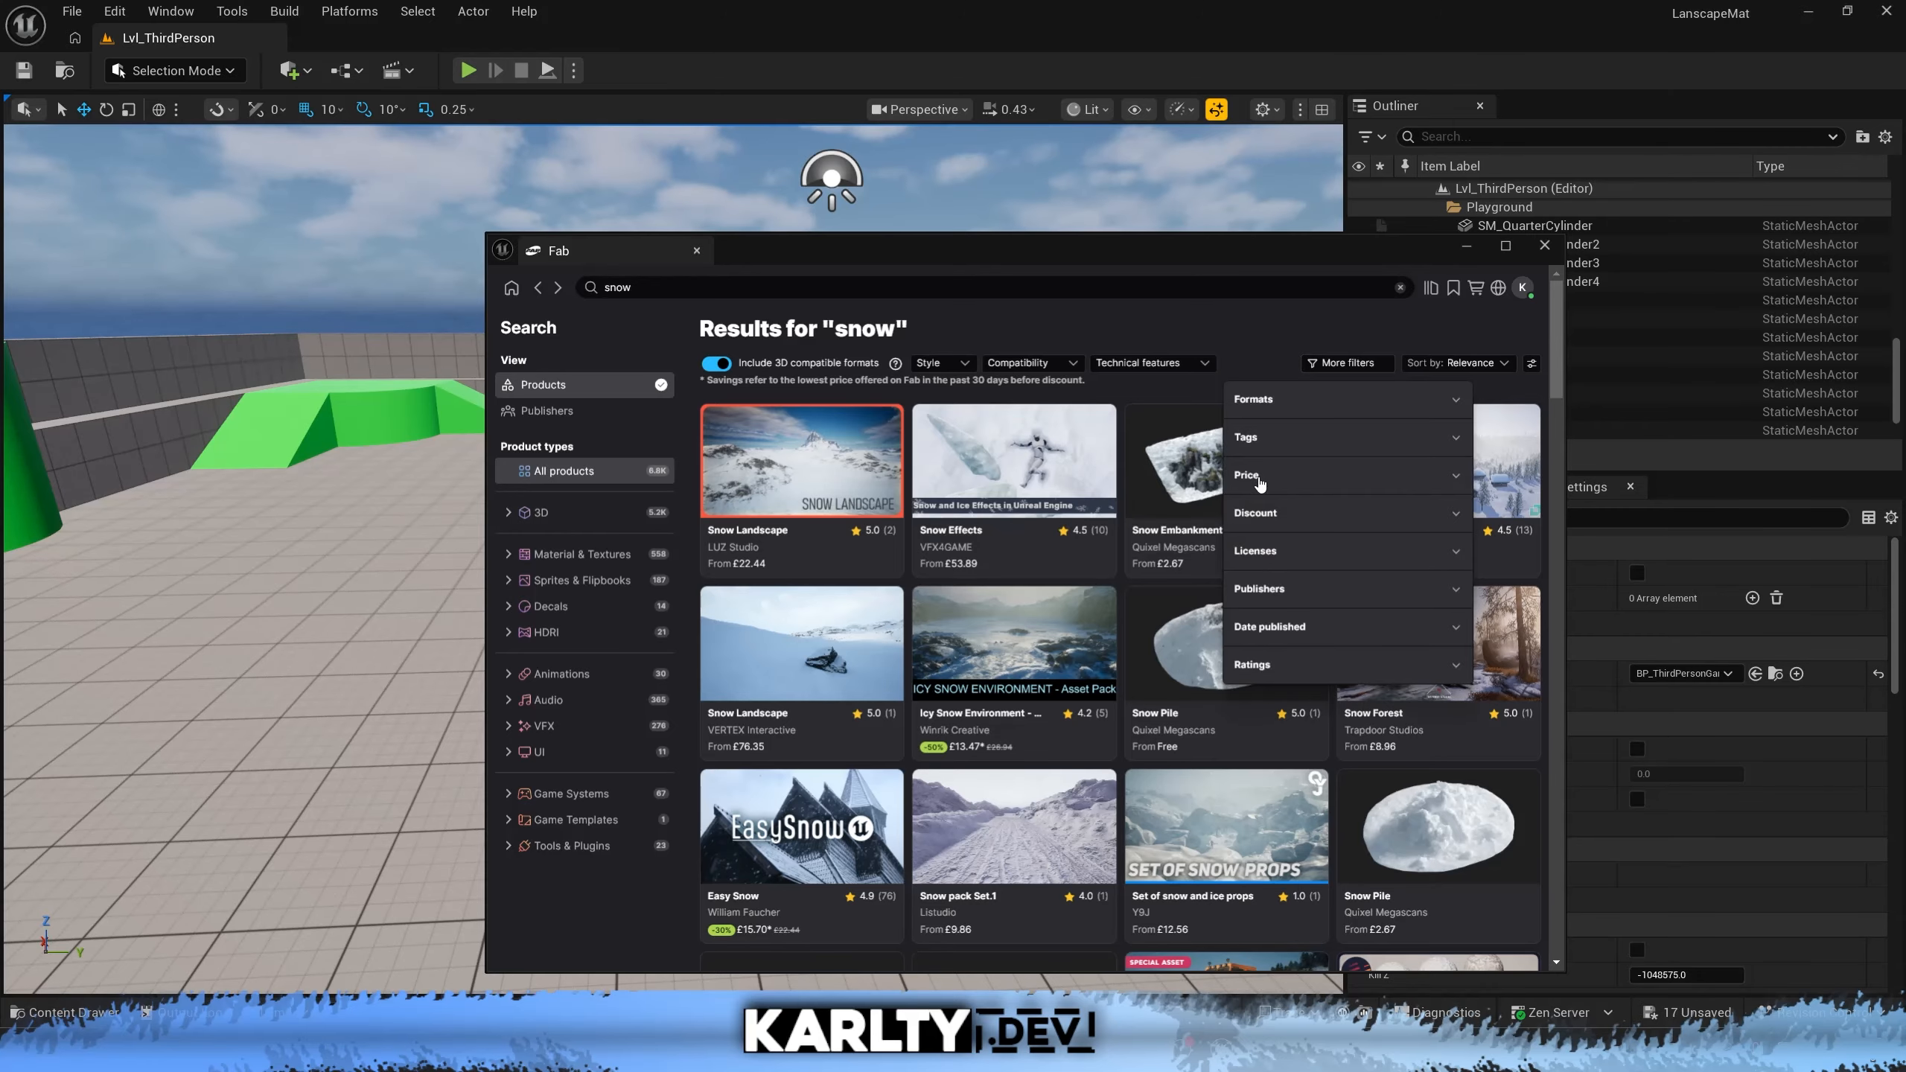
left_click(1260, 476)
left_click(1243, 548)
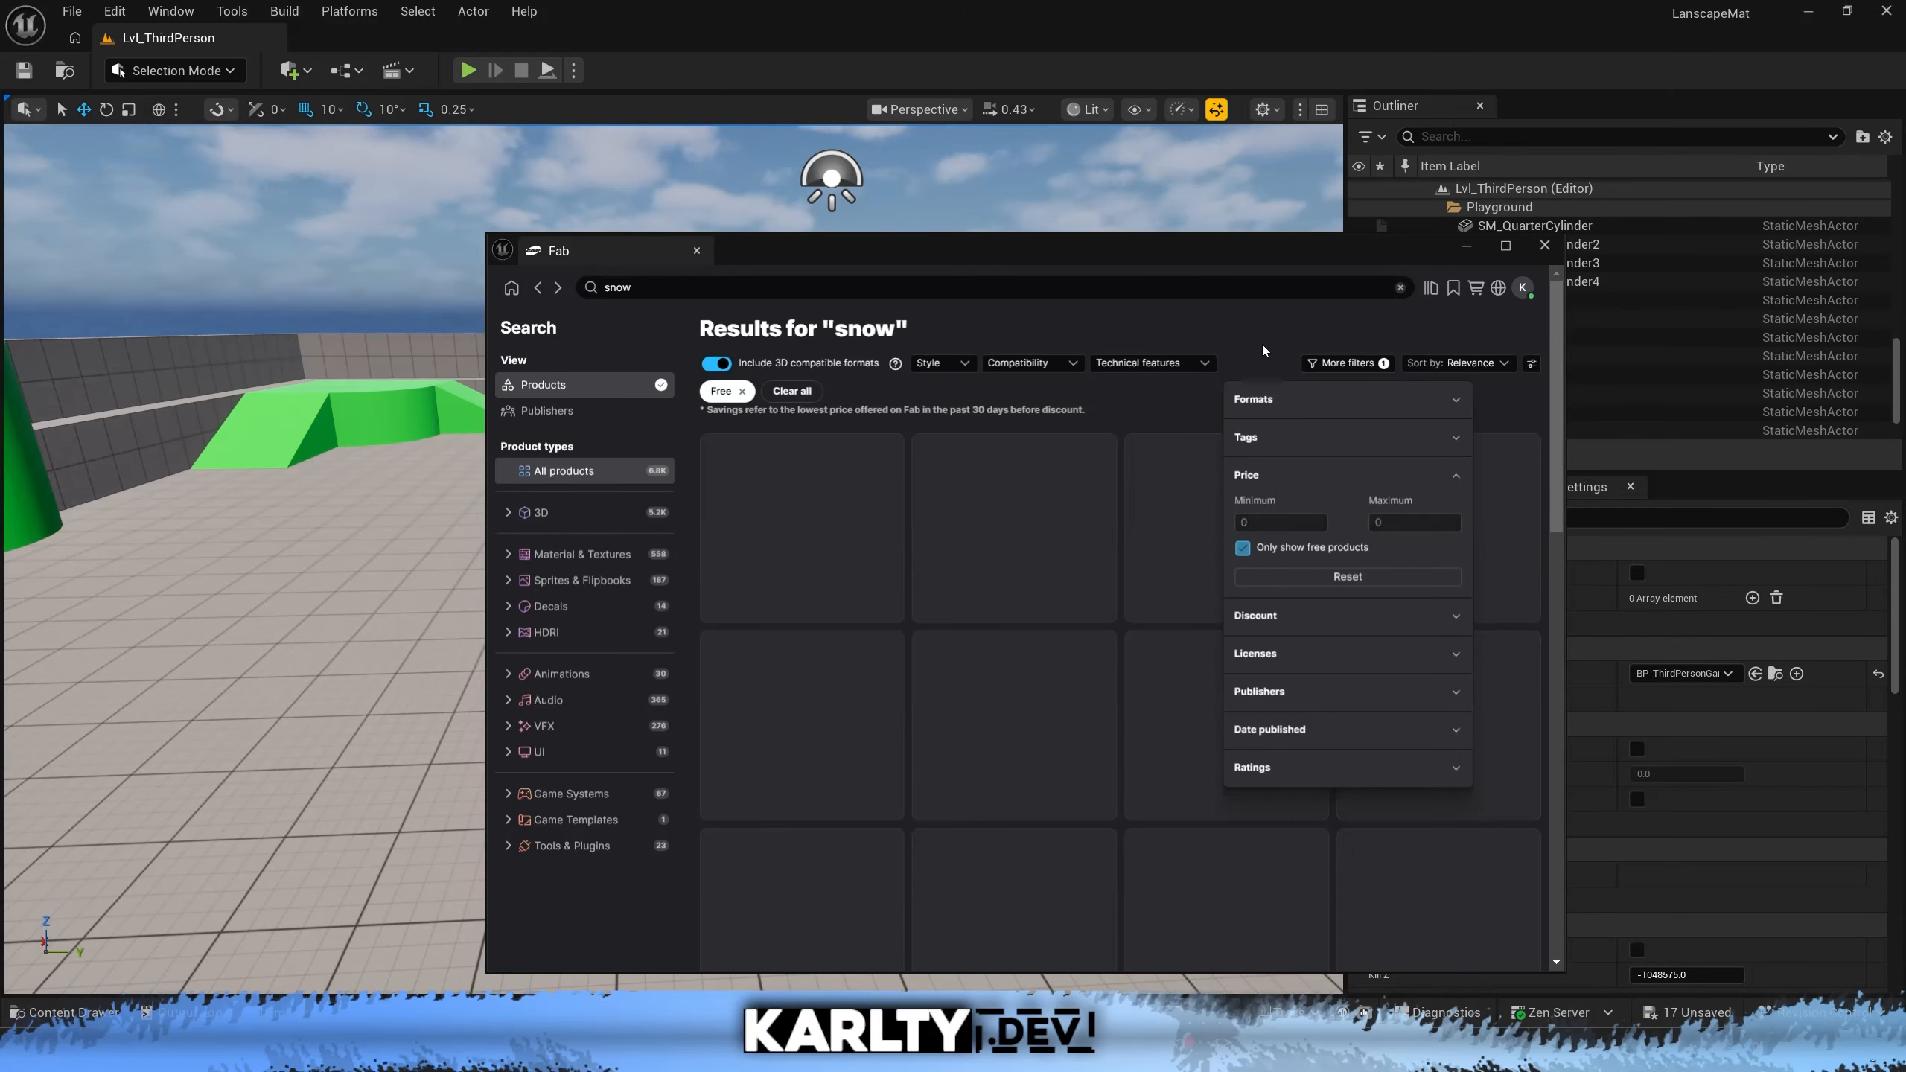
Add the free Snow | Tile Texture and the medium-quality Trampled Snow material to the project
left_click(1066, 541)
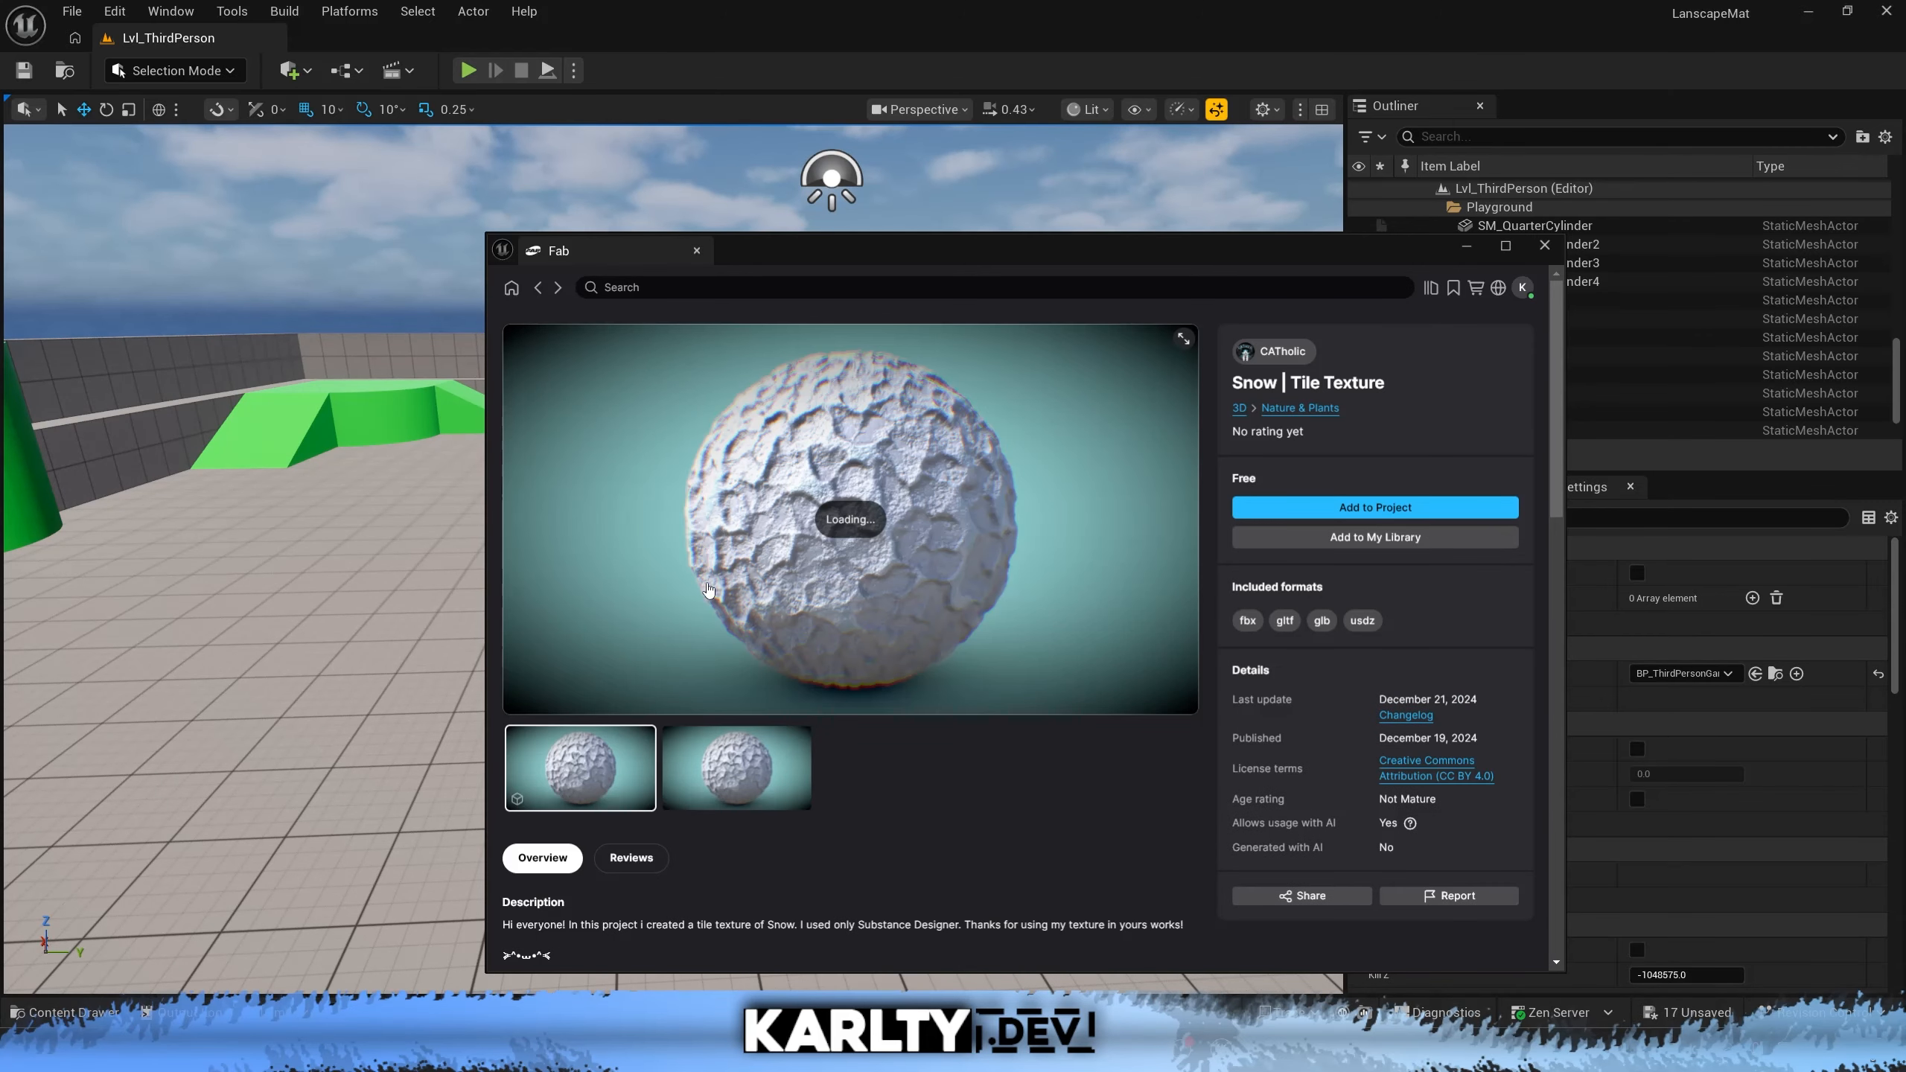
left_click(1313, 505)
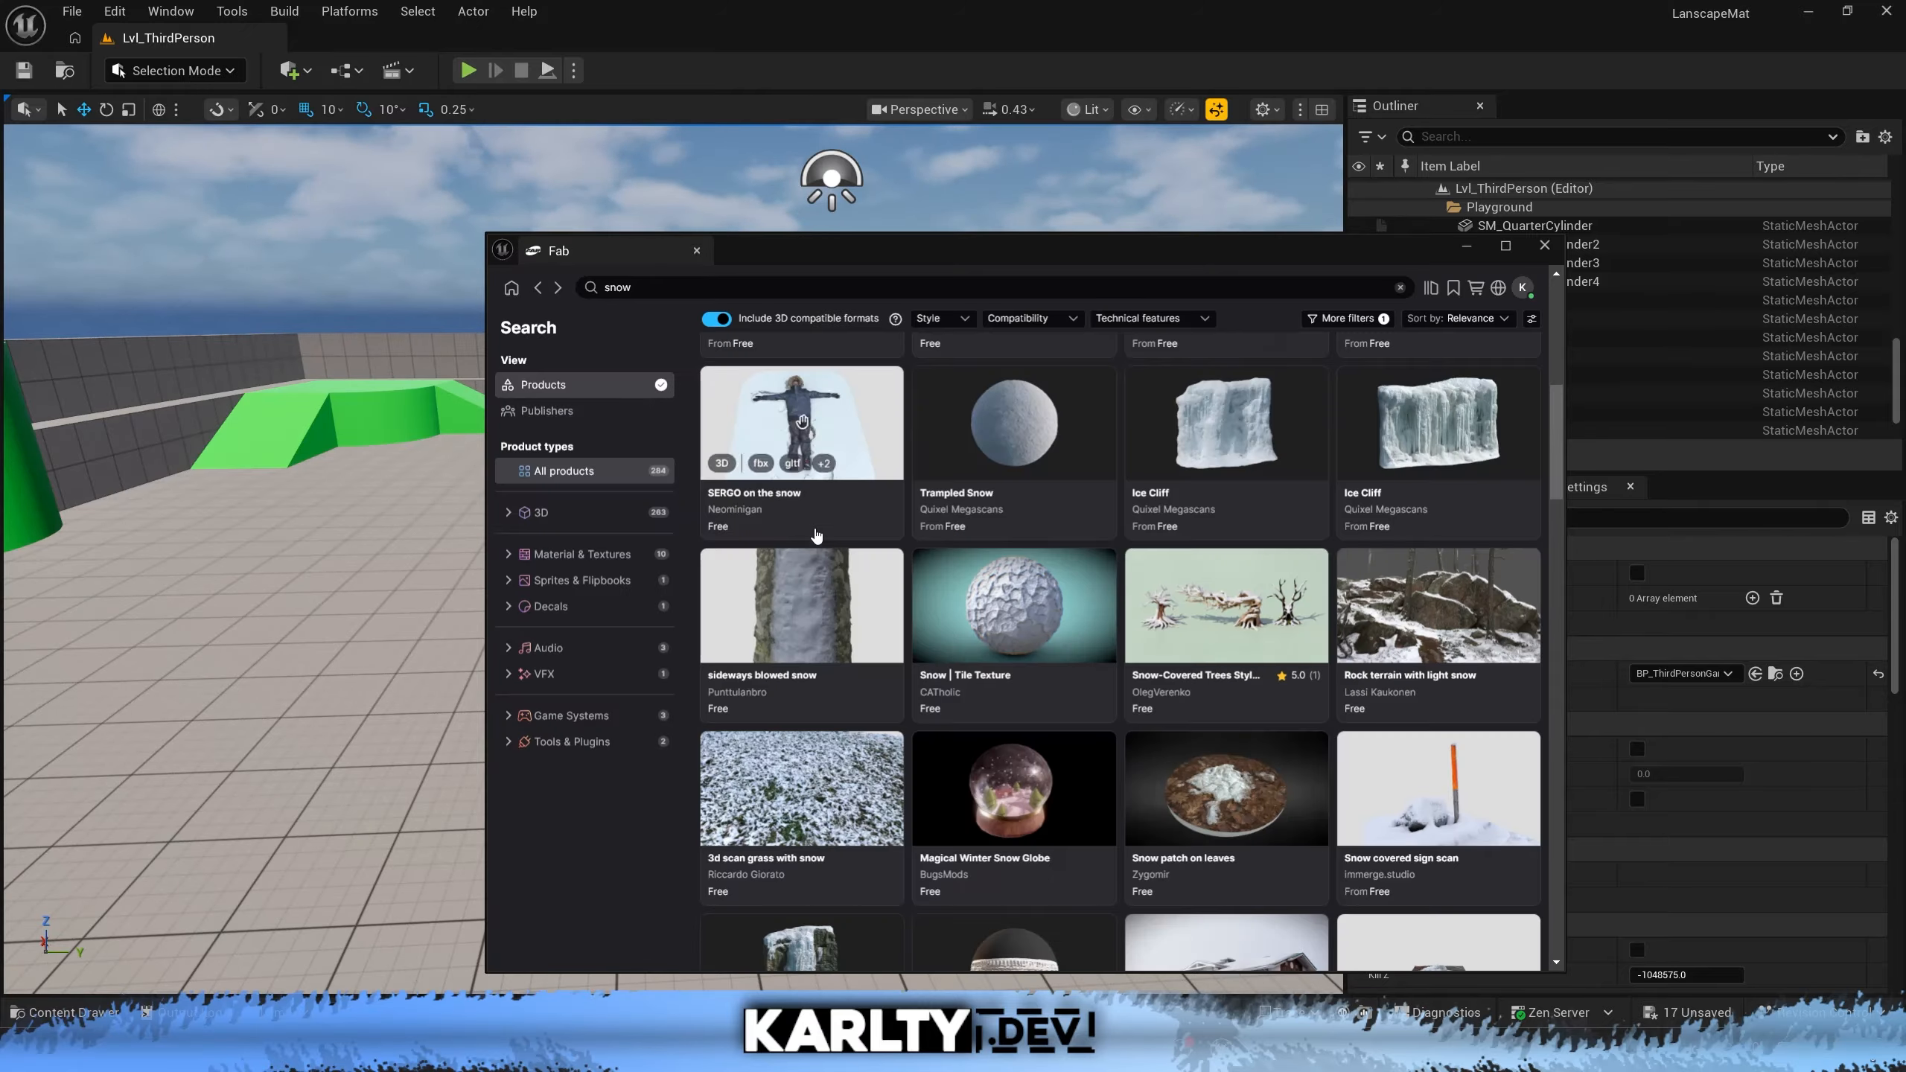
scroll(983, 601, "up", 6)
scroll(1041, 773, "down", 4)
left_click(1041, 773)
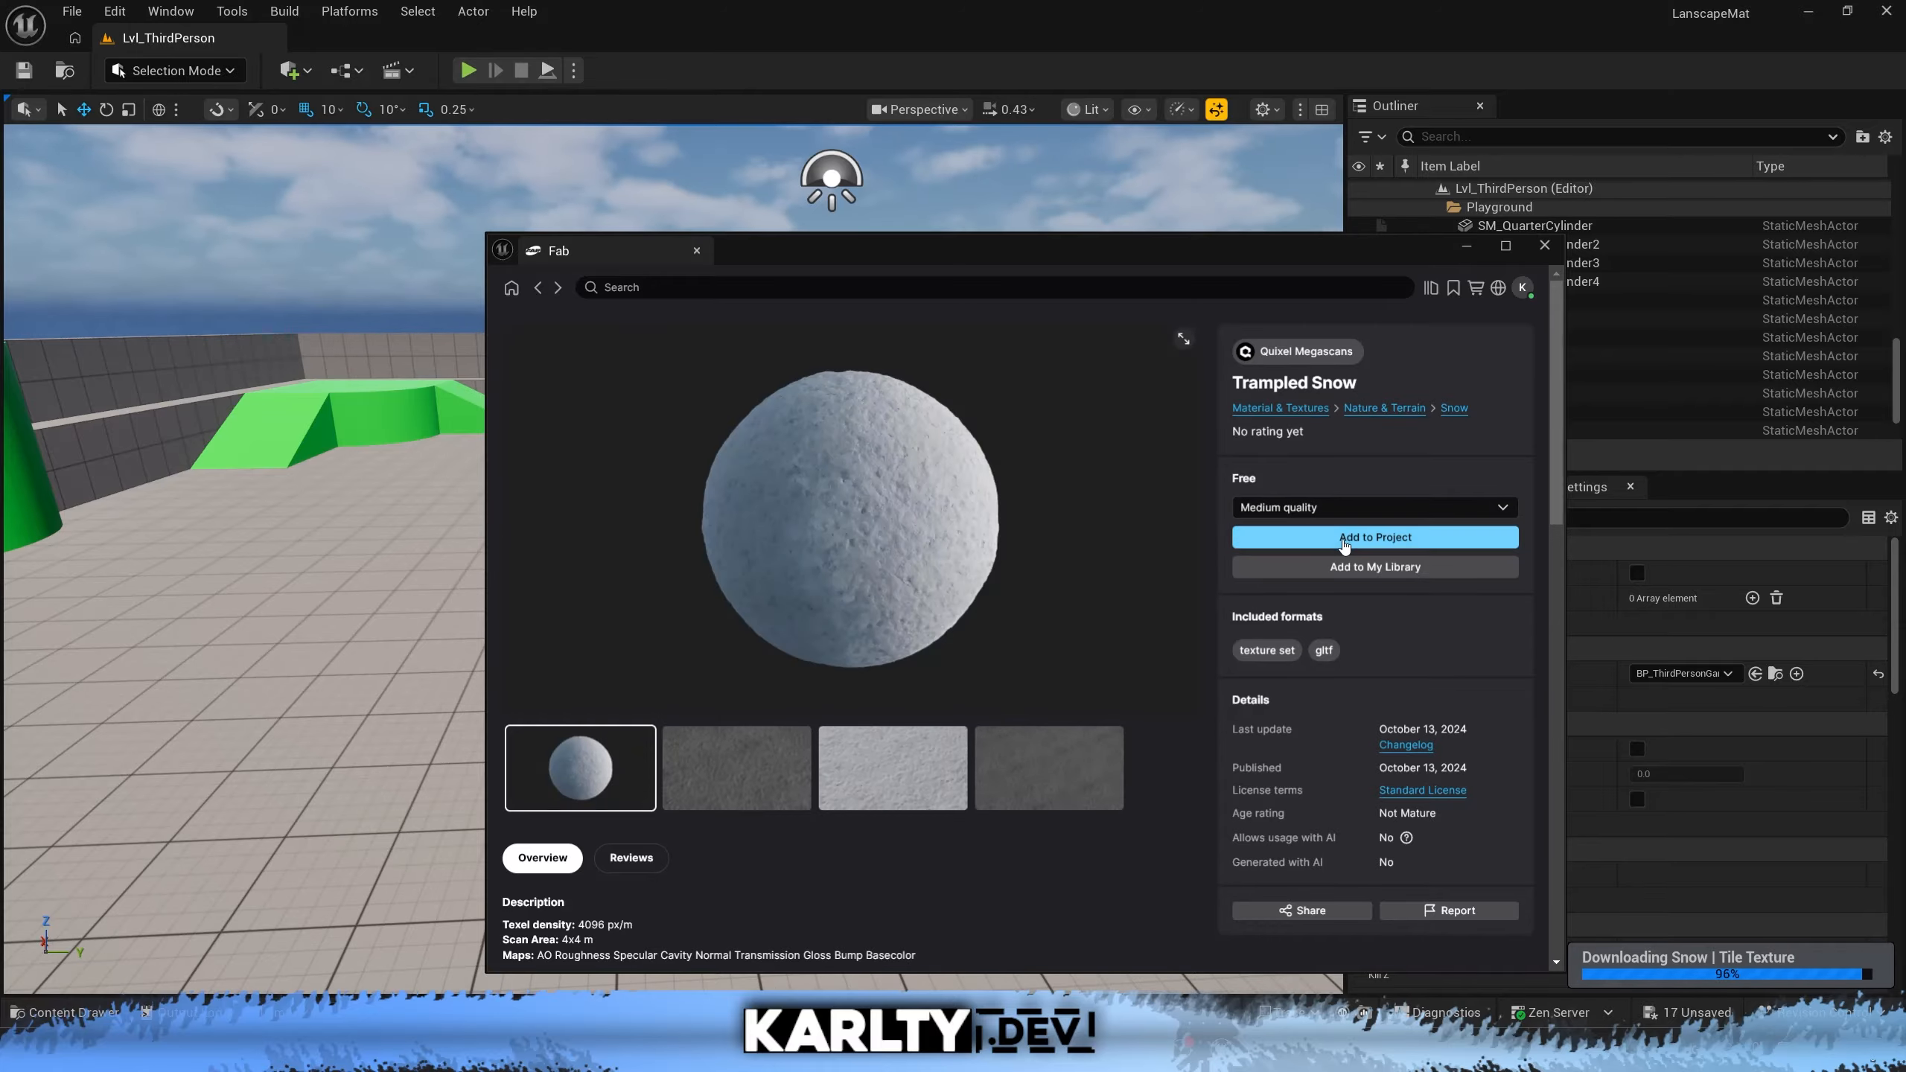
left_click(1375, 537)
left_click(539, 292)
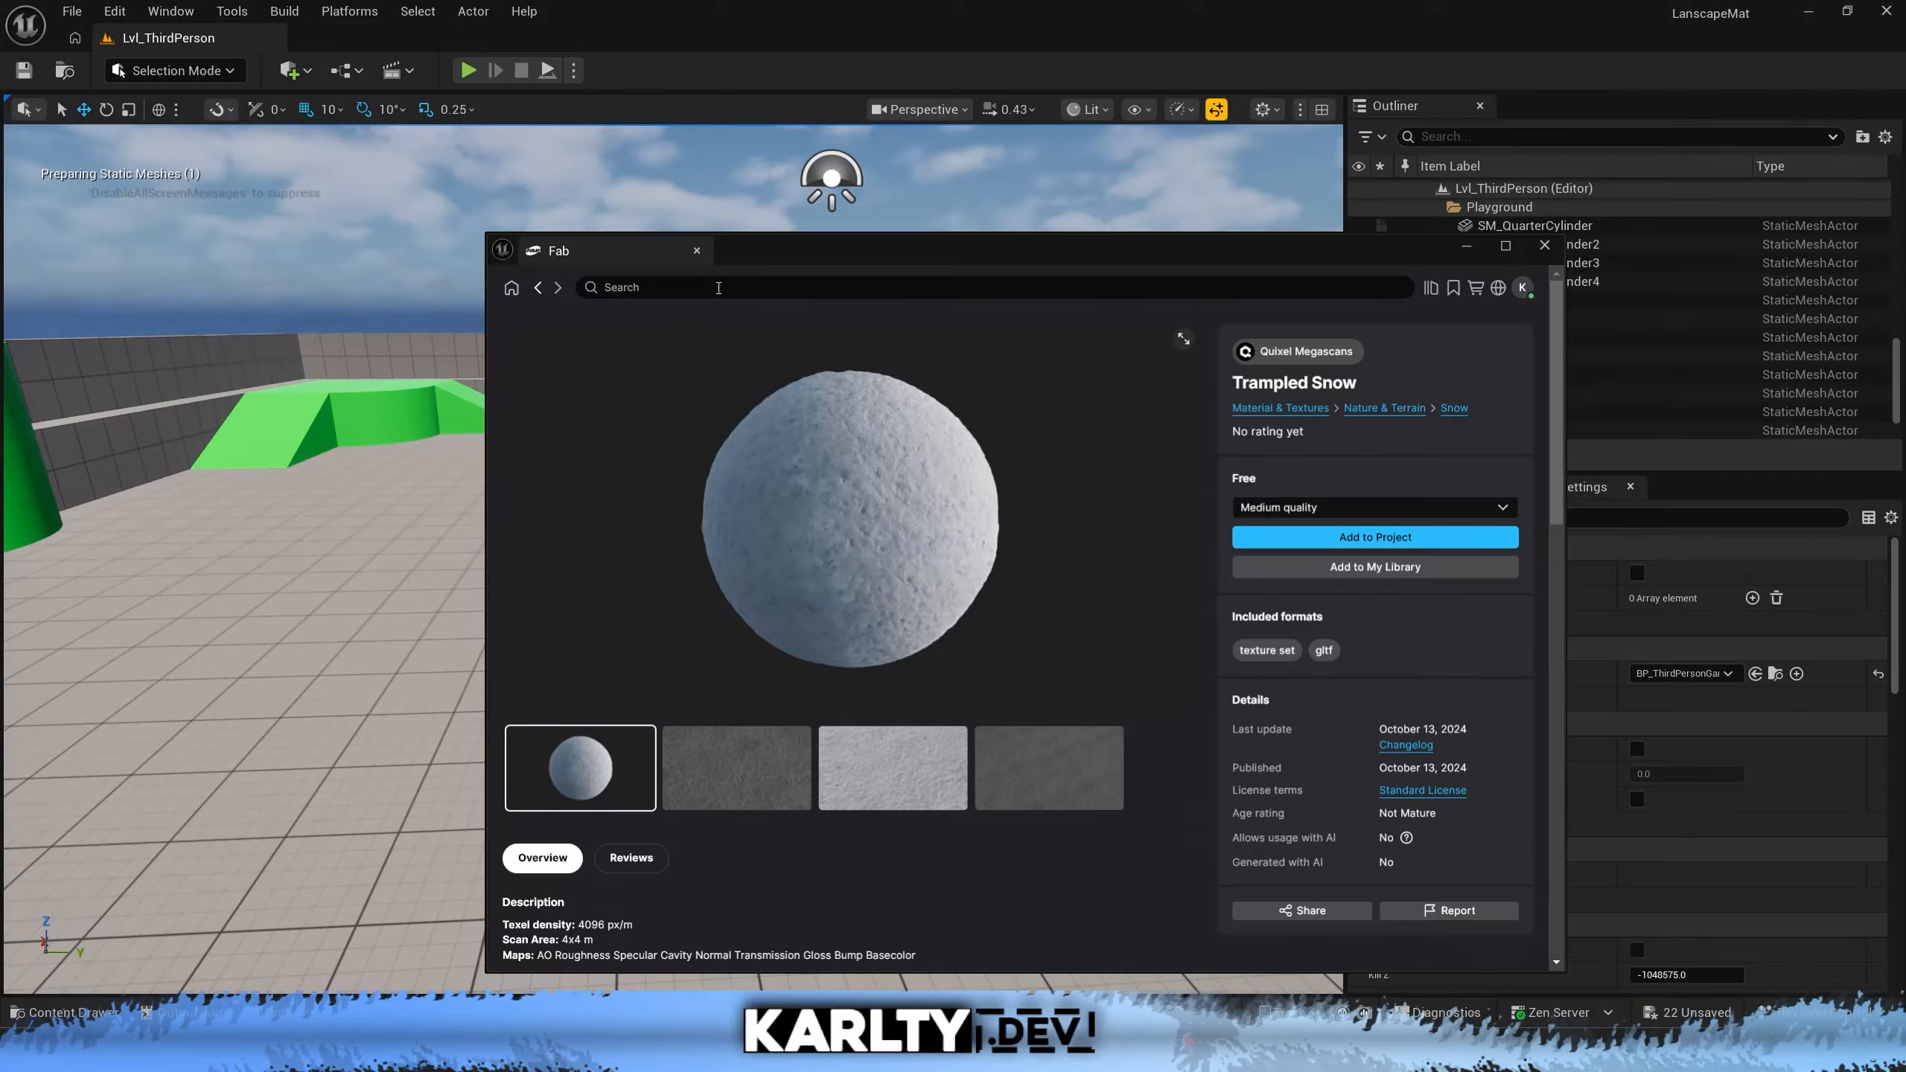
Search Fab for "rock face" and add the Quixel Rock Cliff material to the project at medium quality
left_click(721, 288)
type("ro")
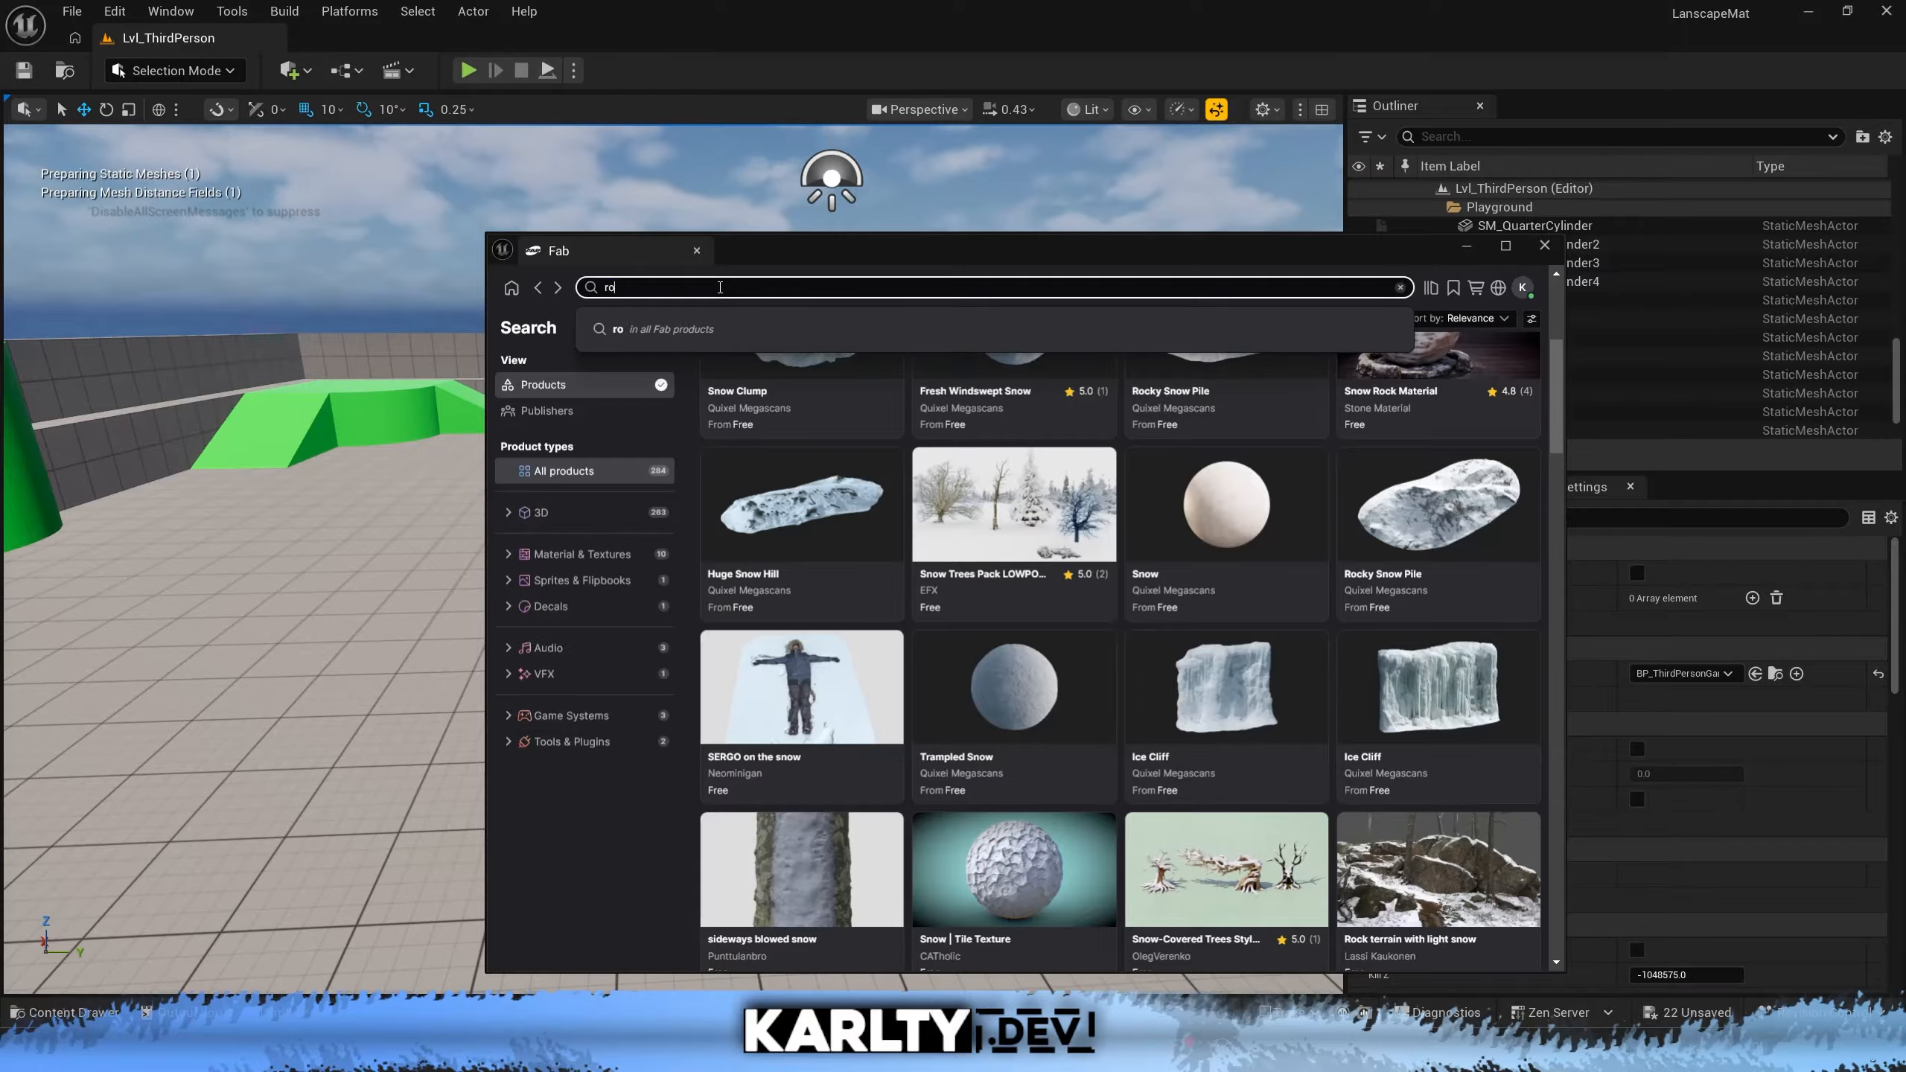
type("ck face")
key("Return")
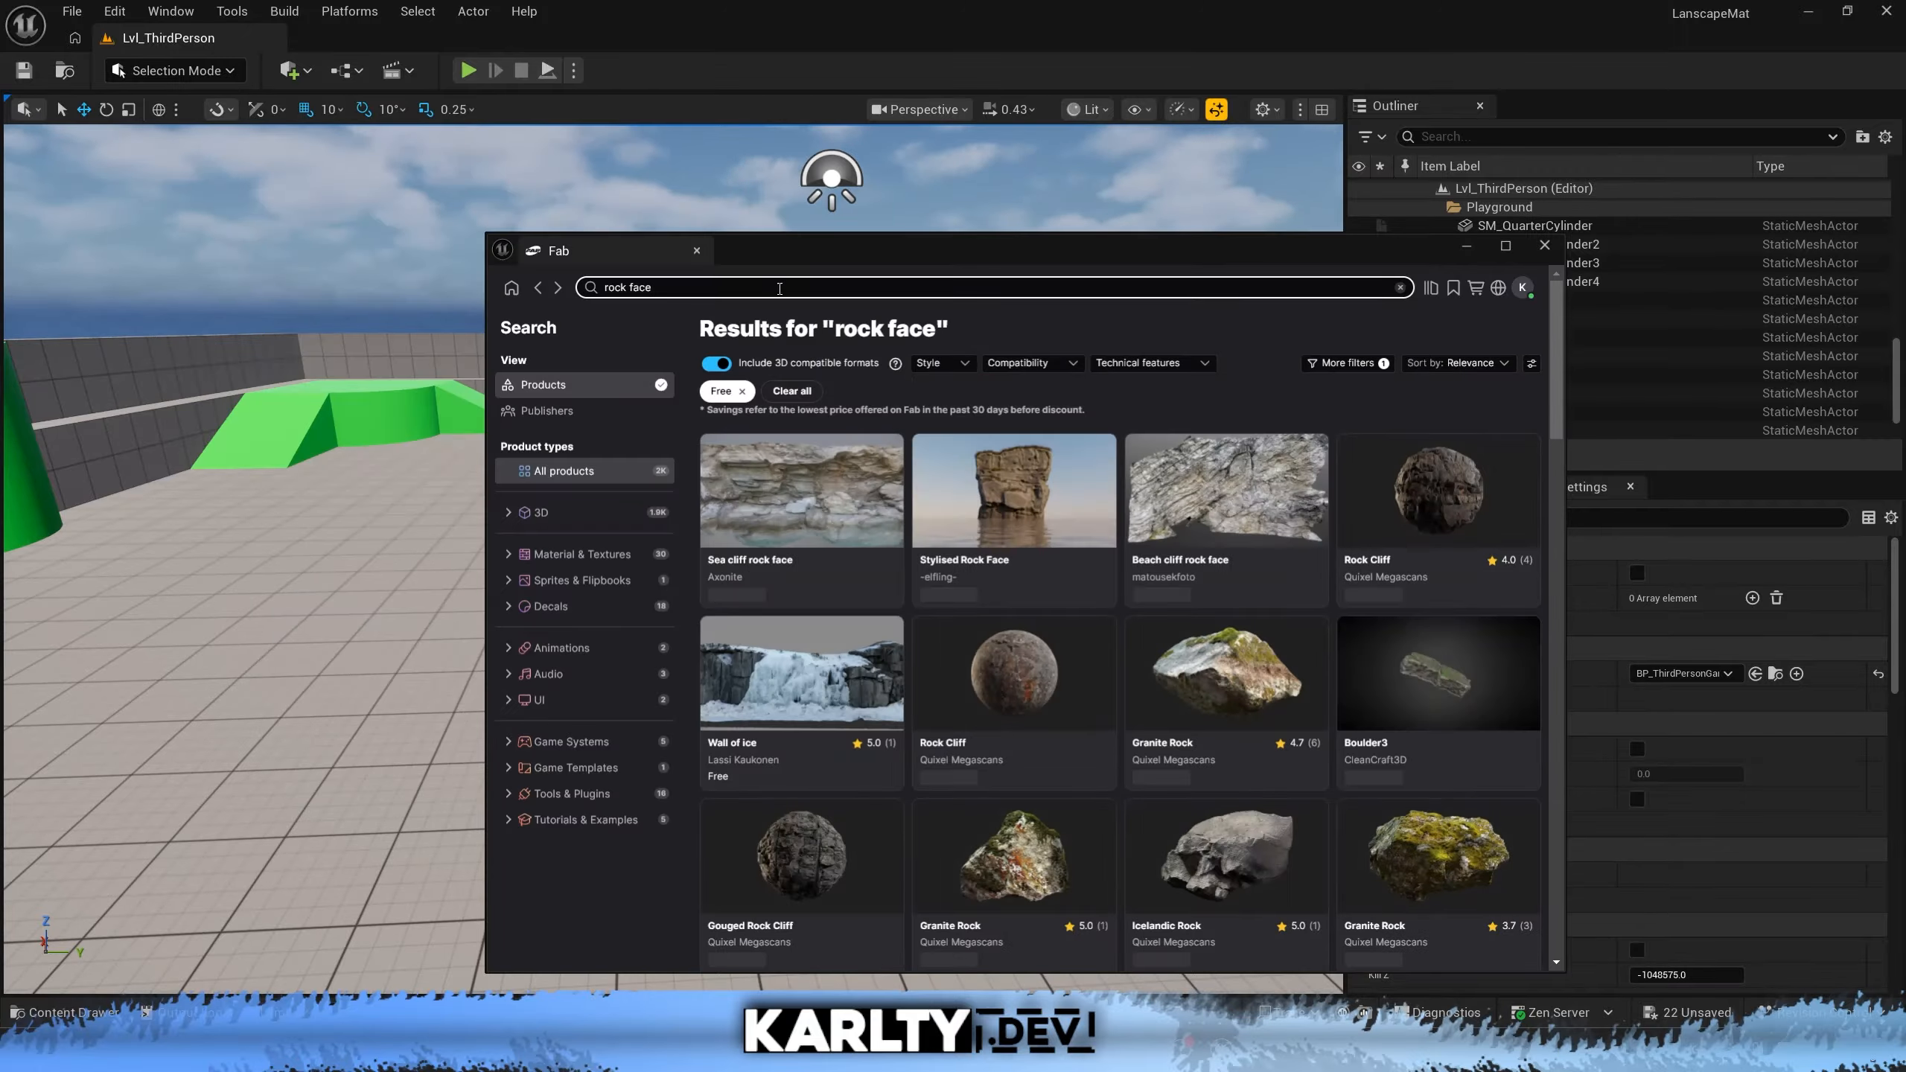
left_click(1439, 489)
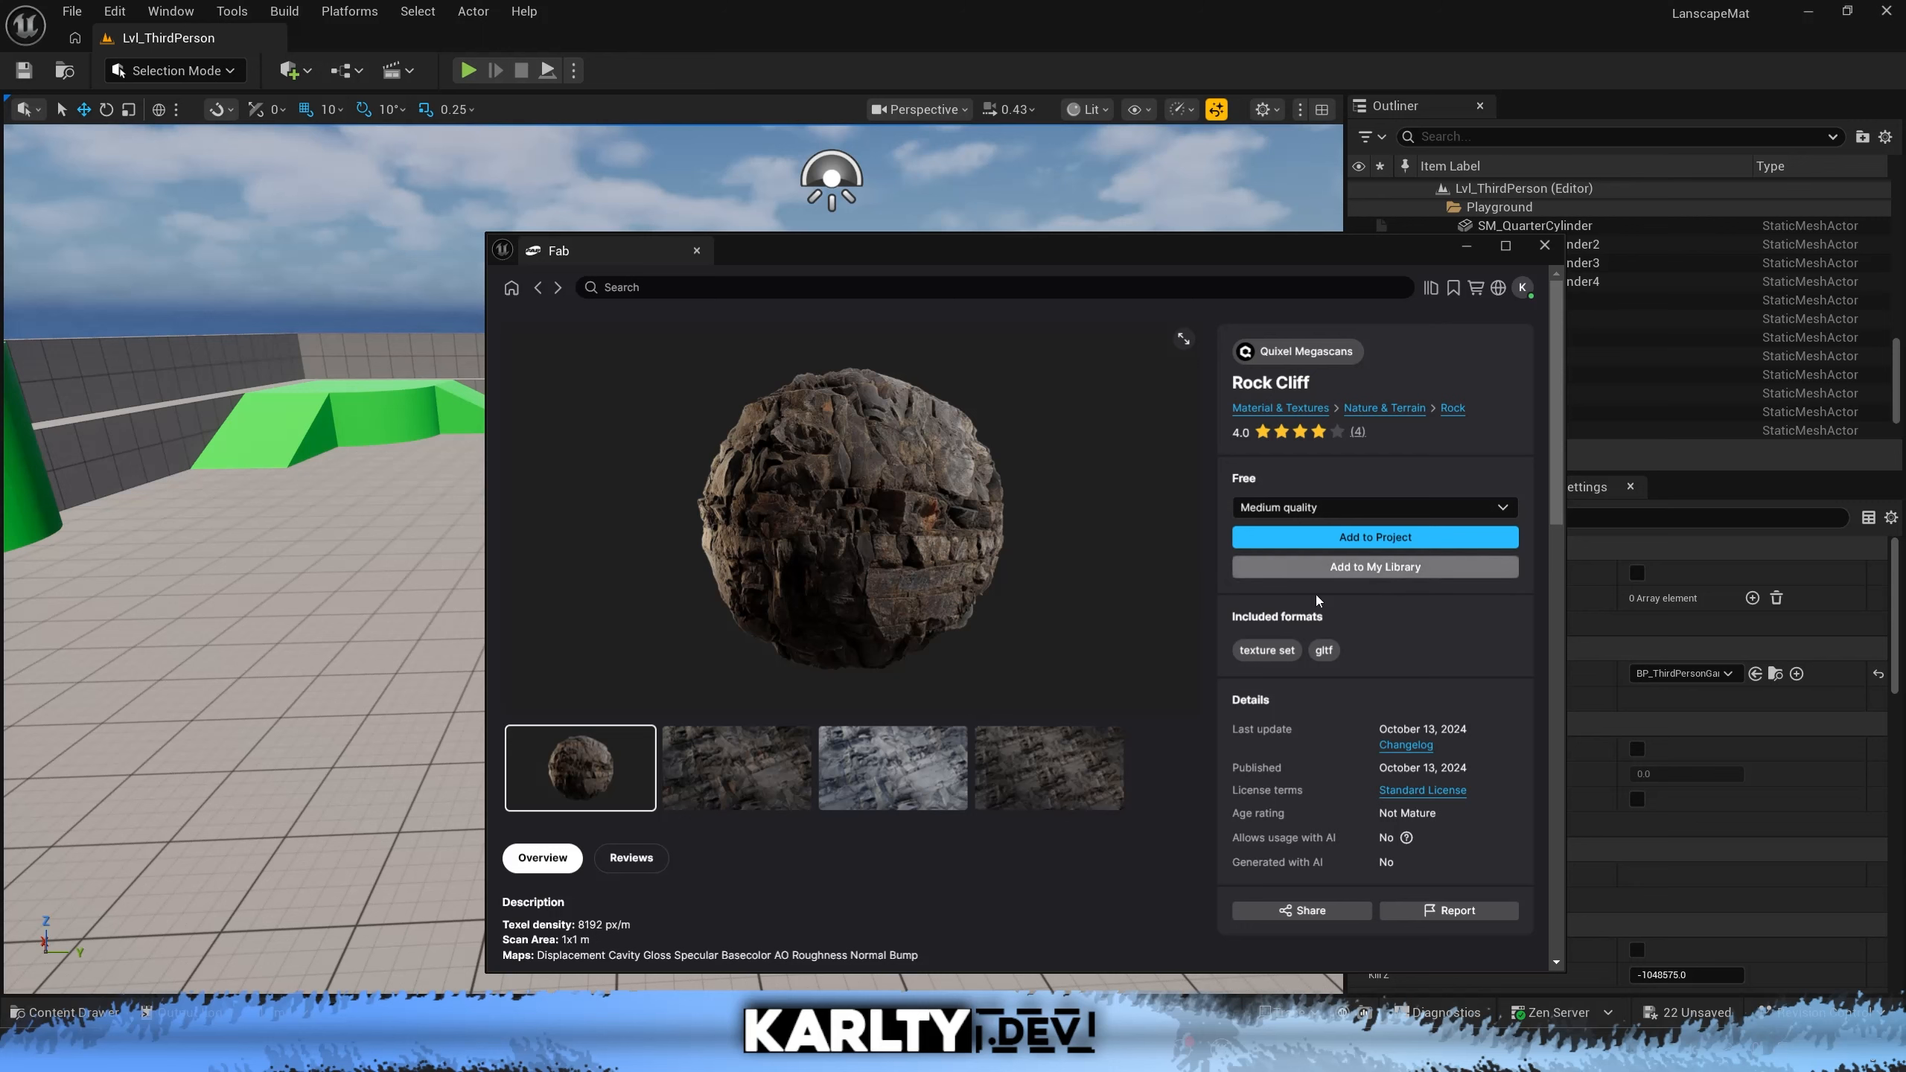
left_click(835, 785)
left_click(630, 767)
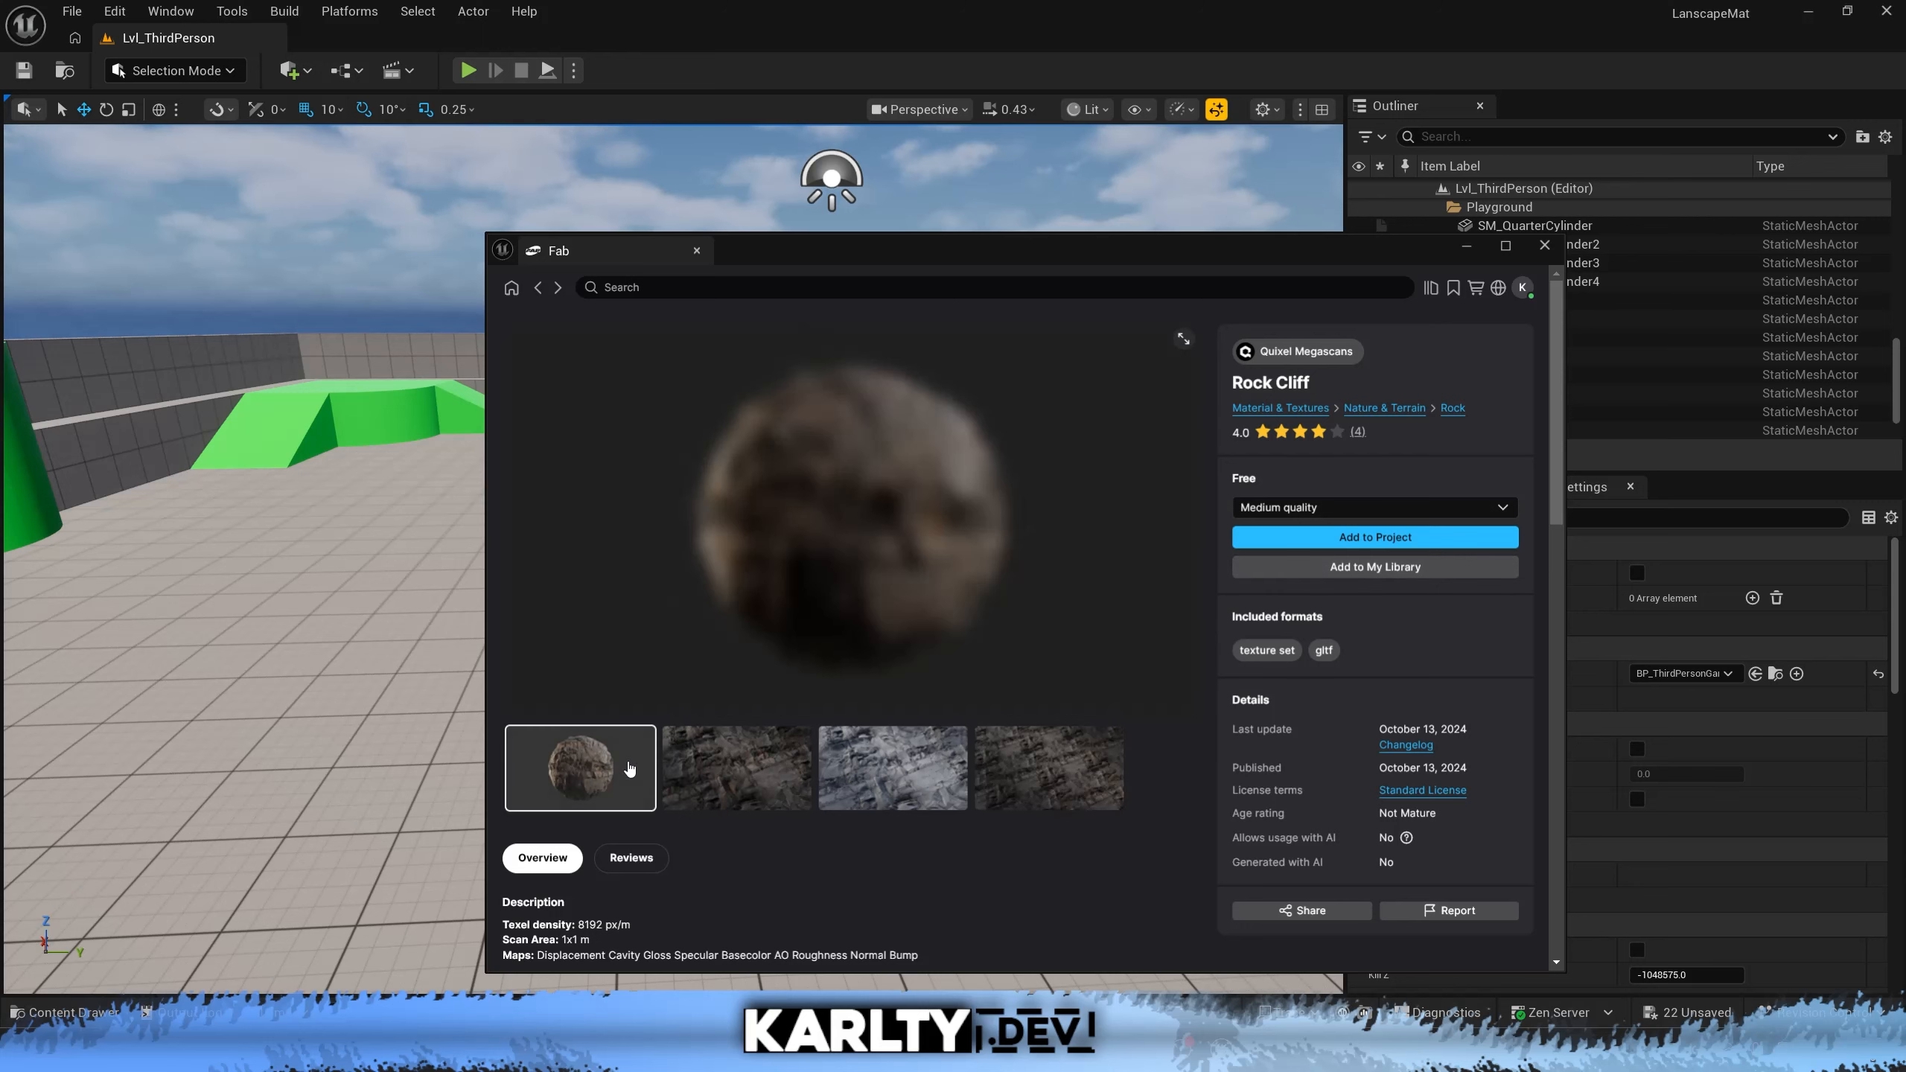
left_click(1331, 545)
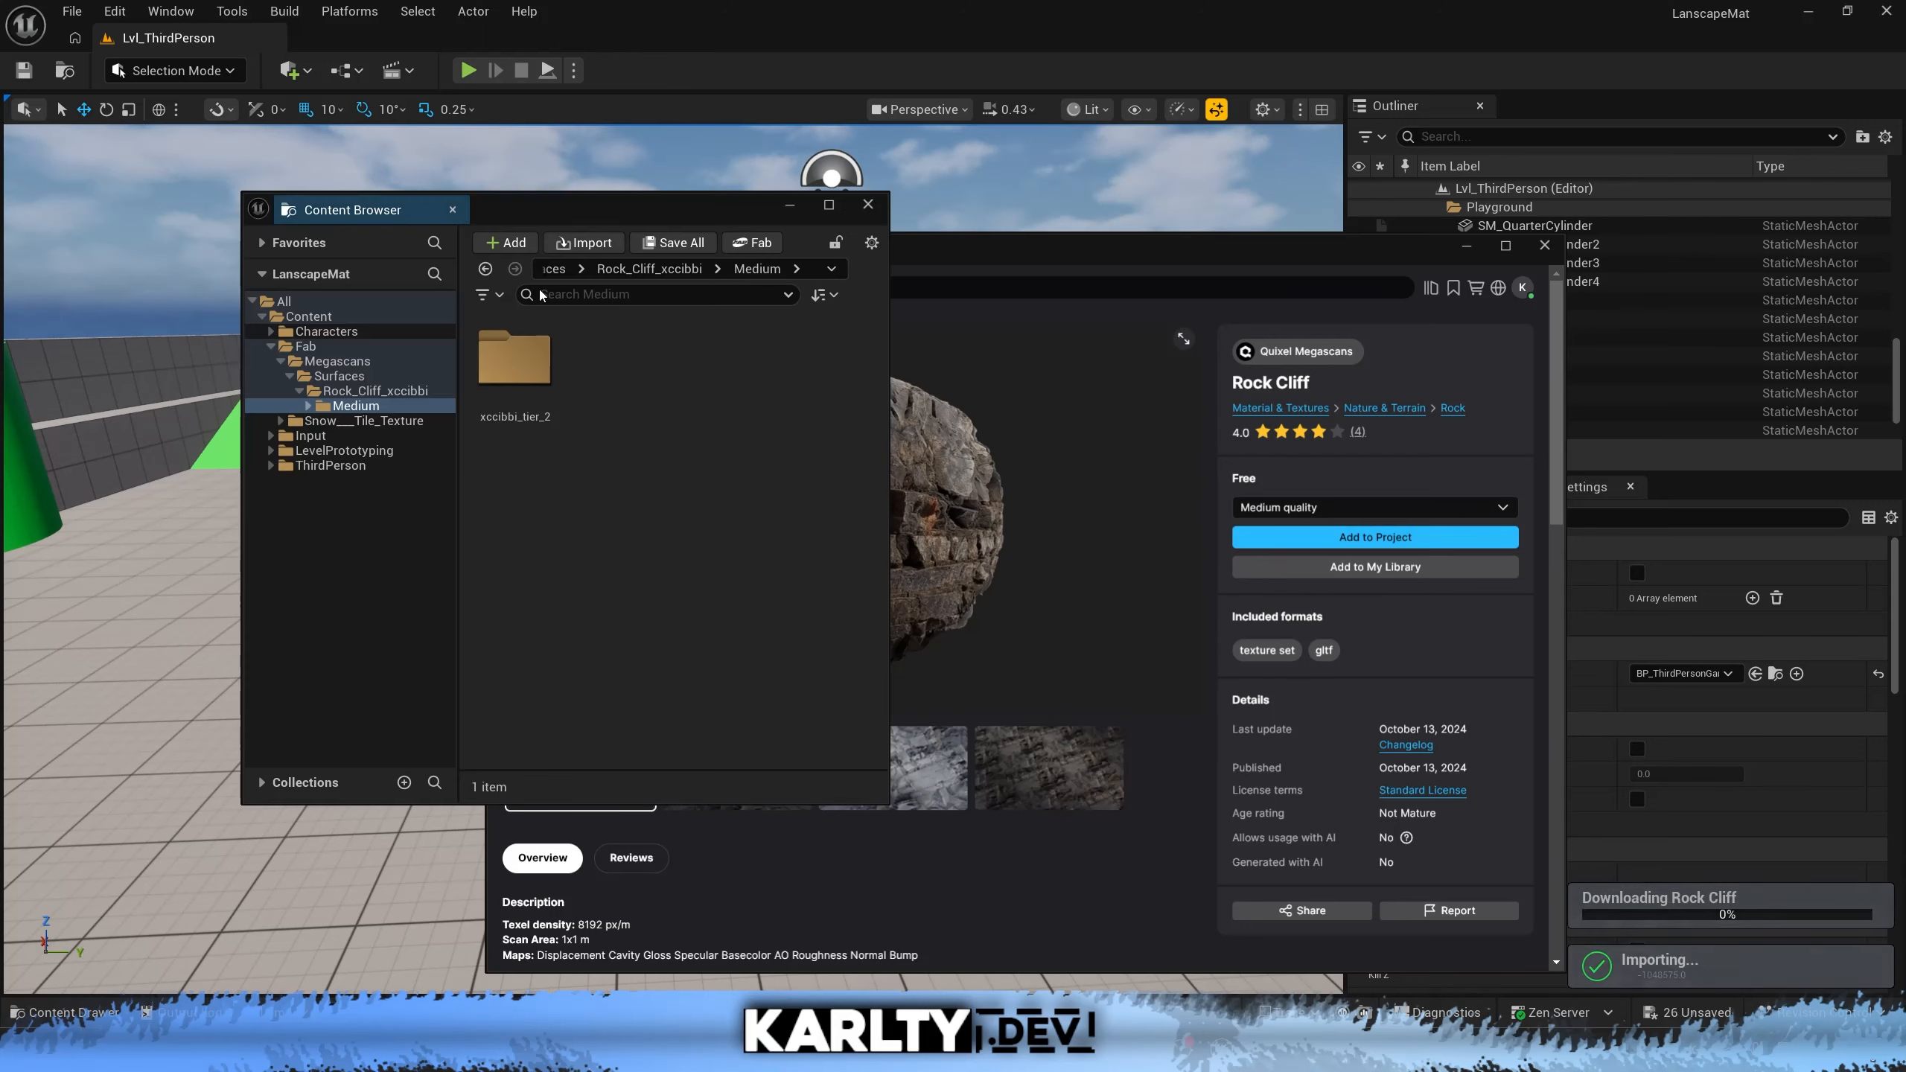
left_click(870, 201)
Search Fab for a grassy ground surface and check the Quixel Grass material's texture preview and license options
left_click(664, 288)
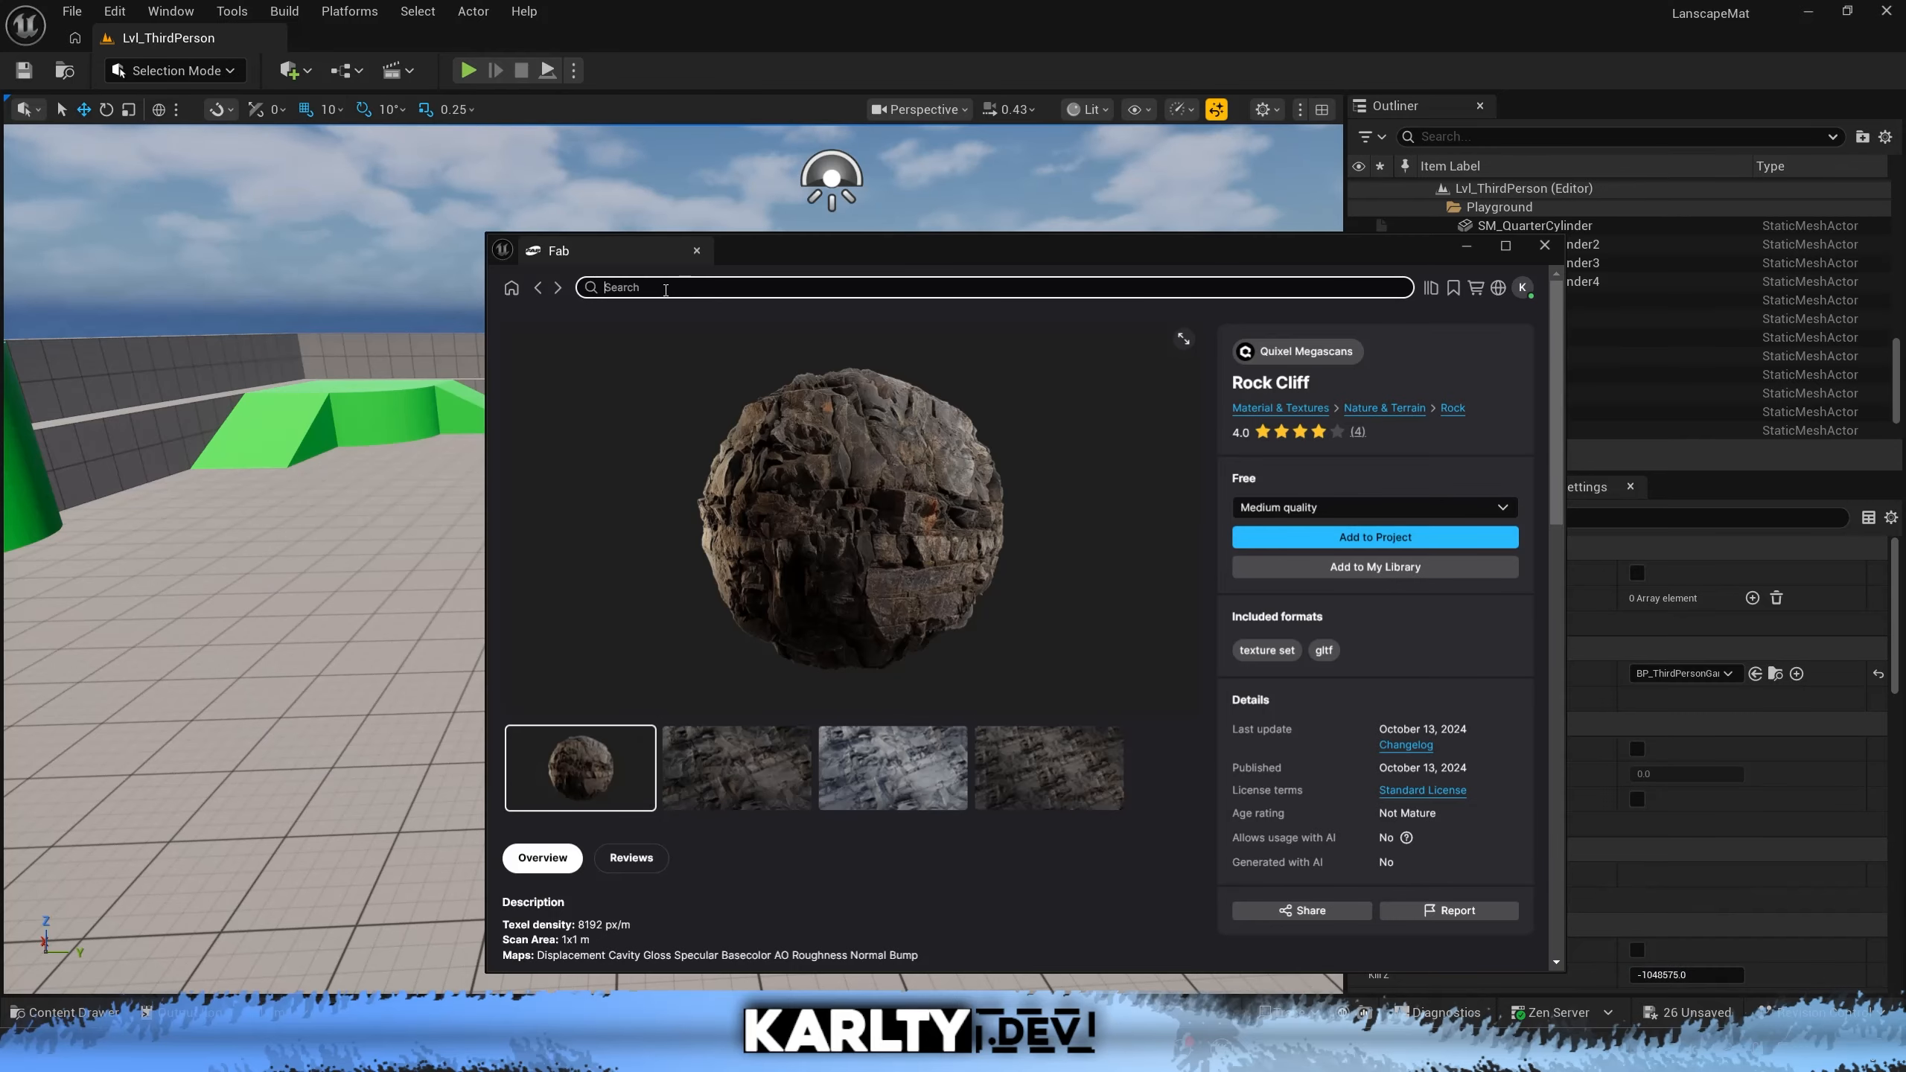
type("hround")
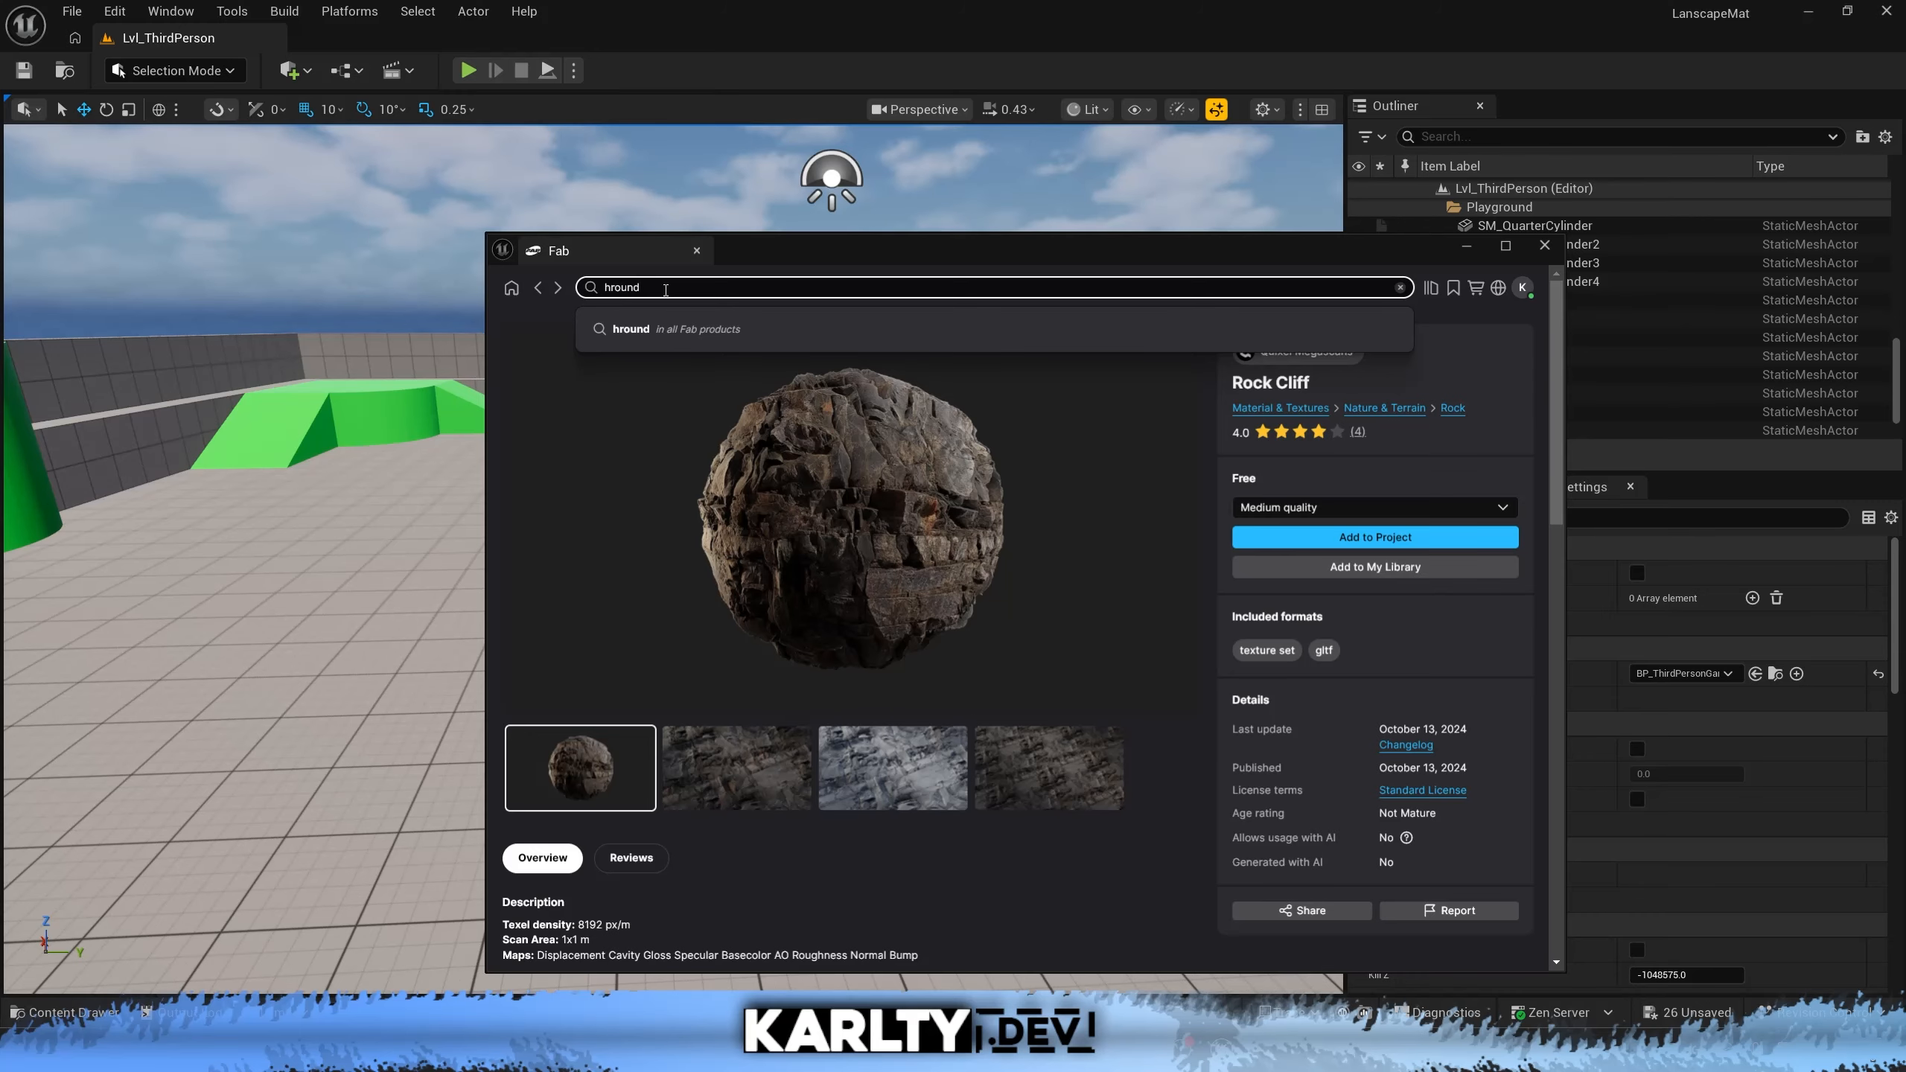
key("ctrl+a")
type("gr")
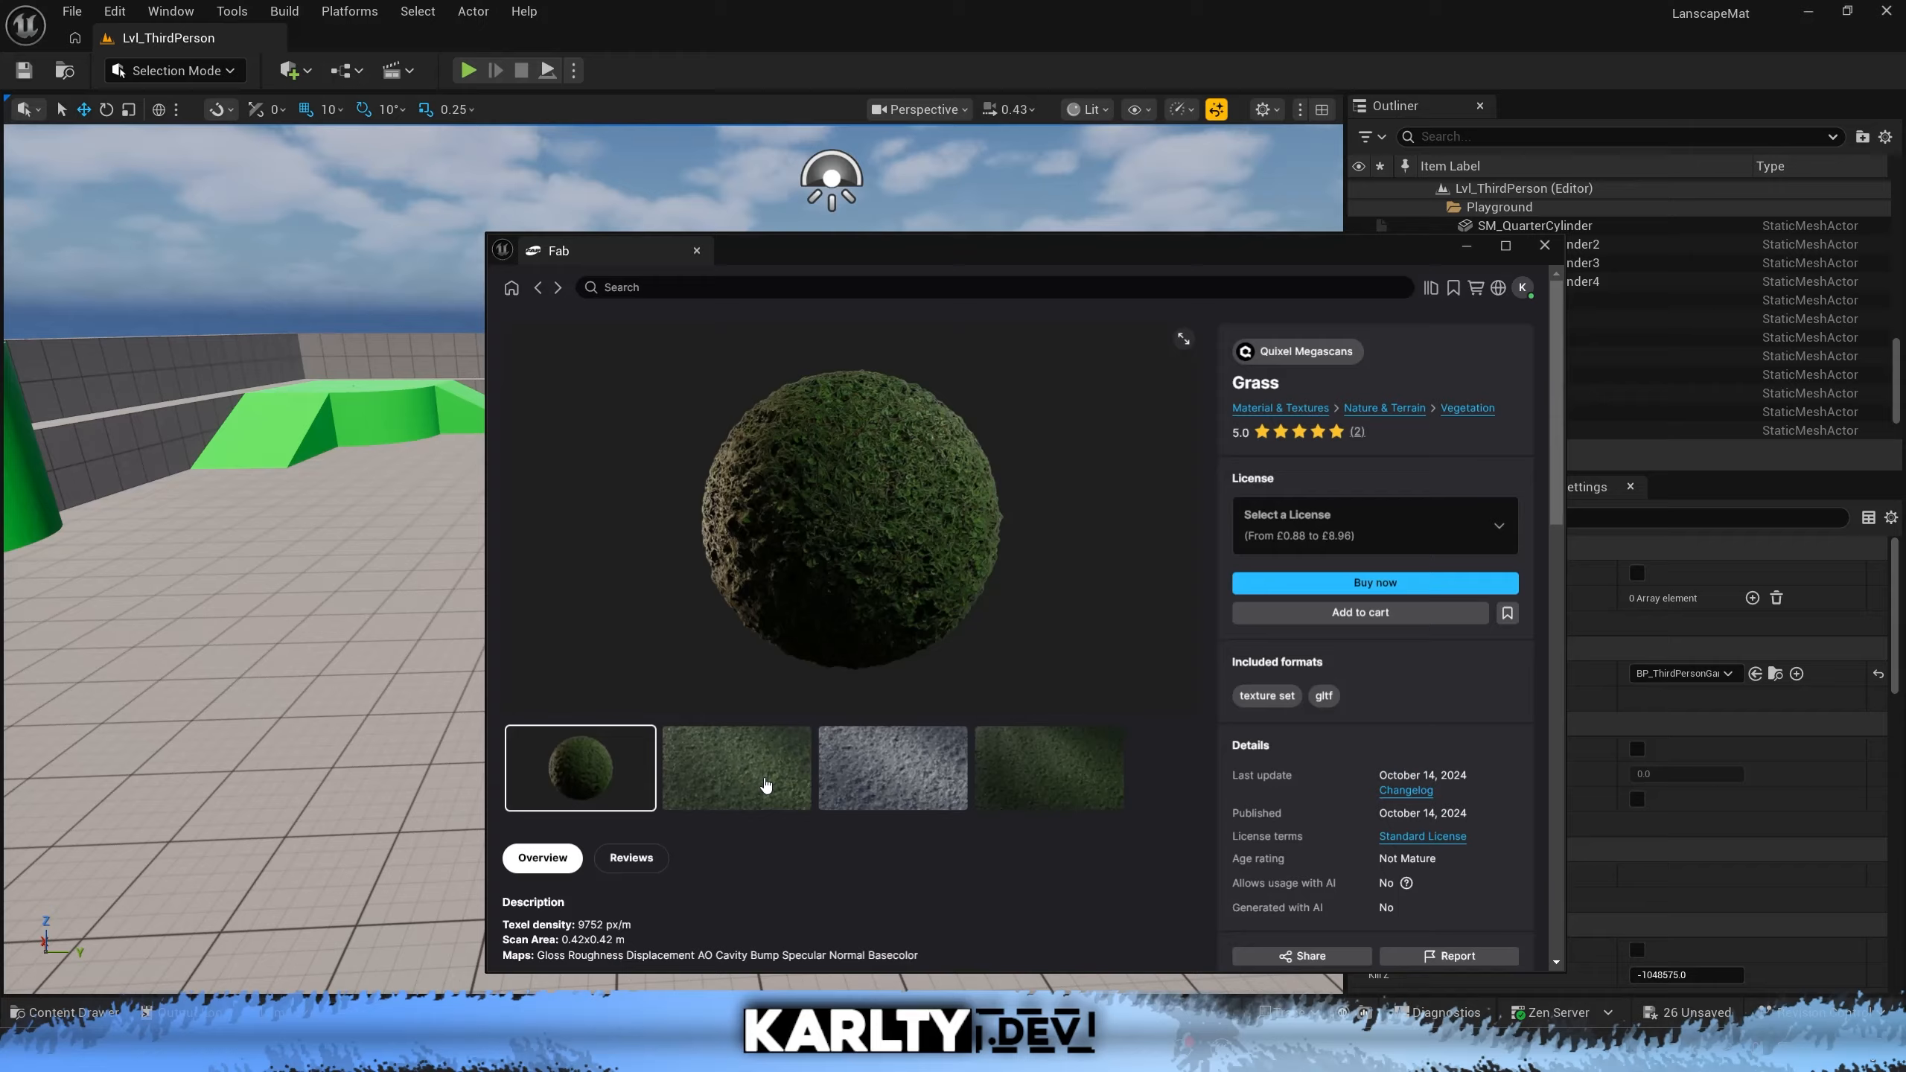
left_click(763, 781)
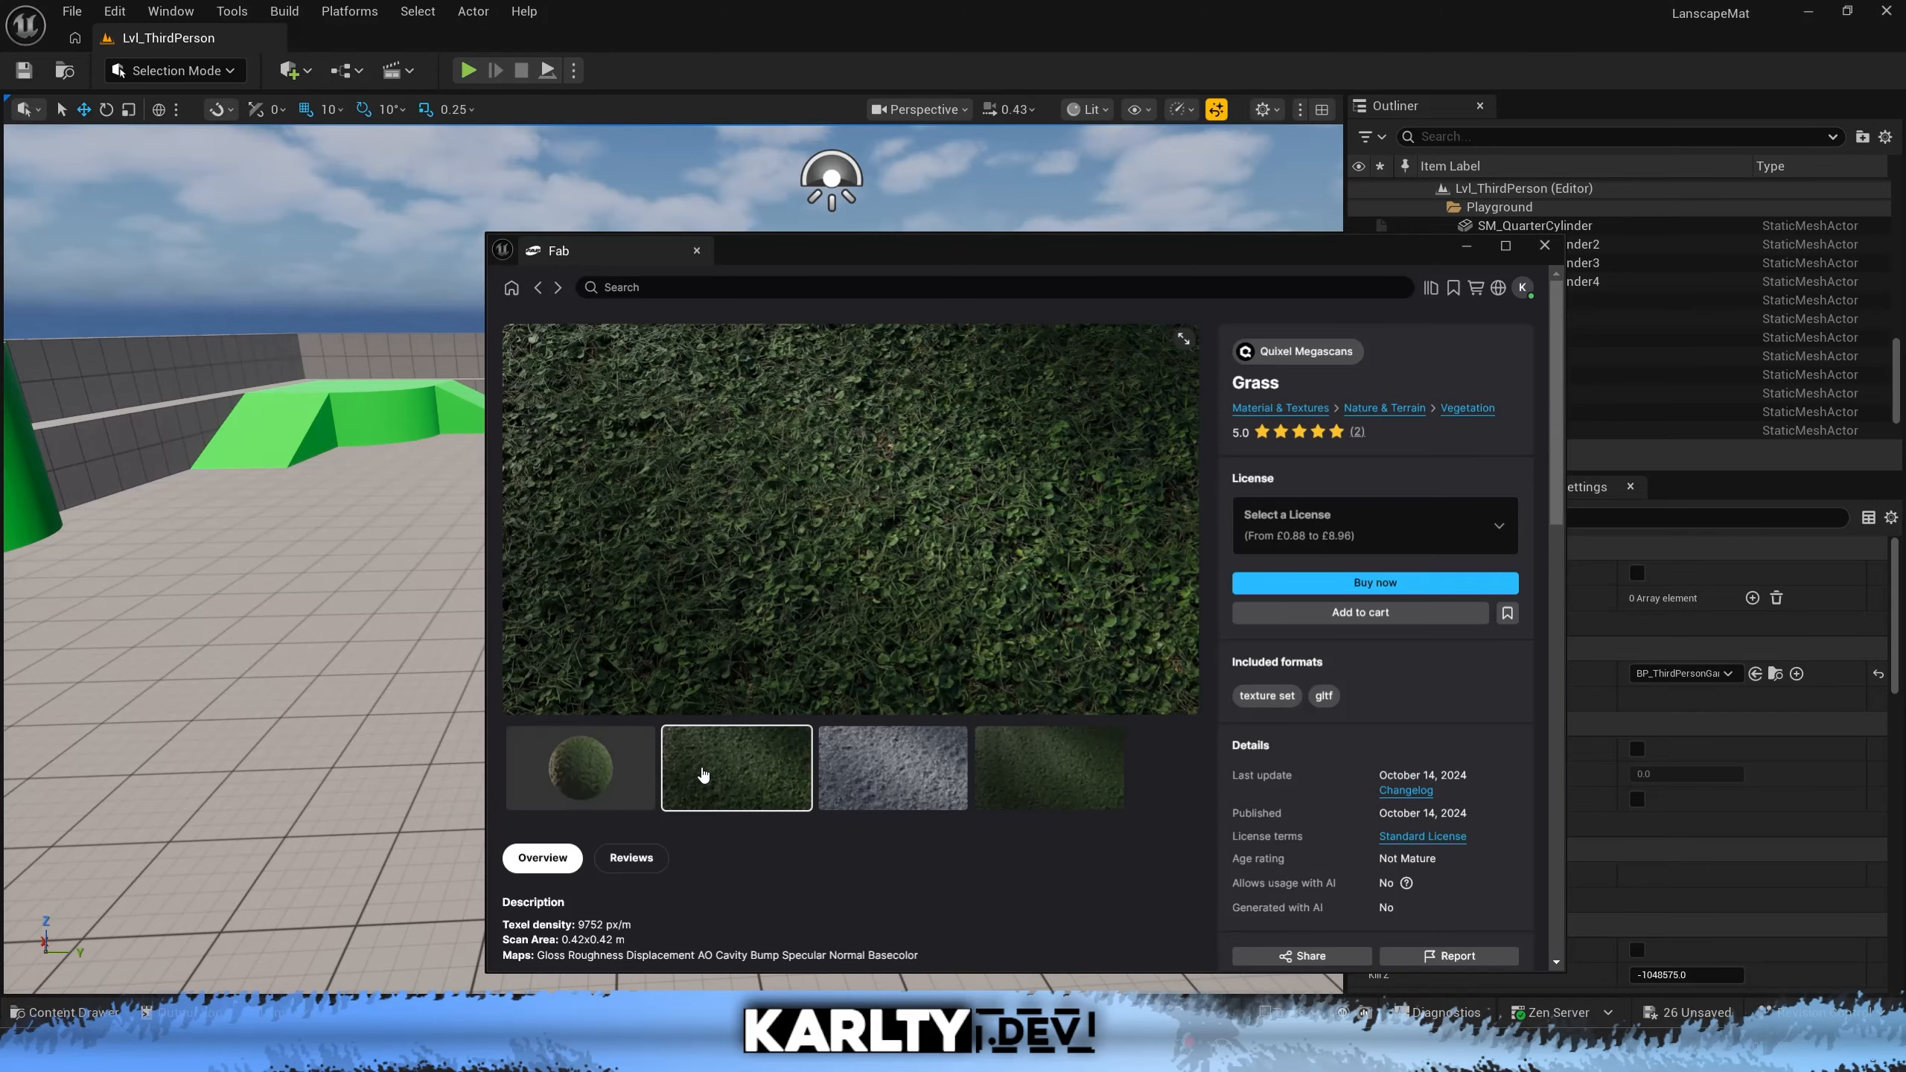
left_click(1370, 541)
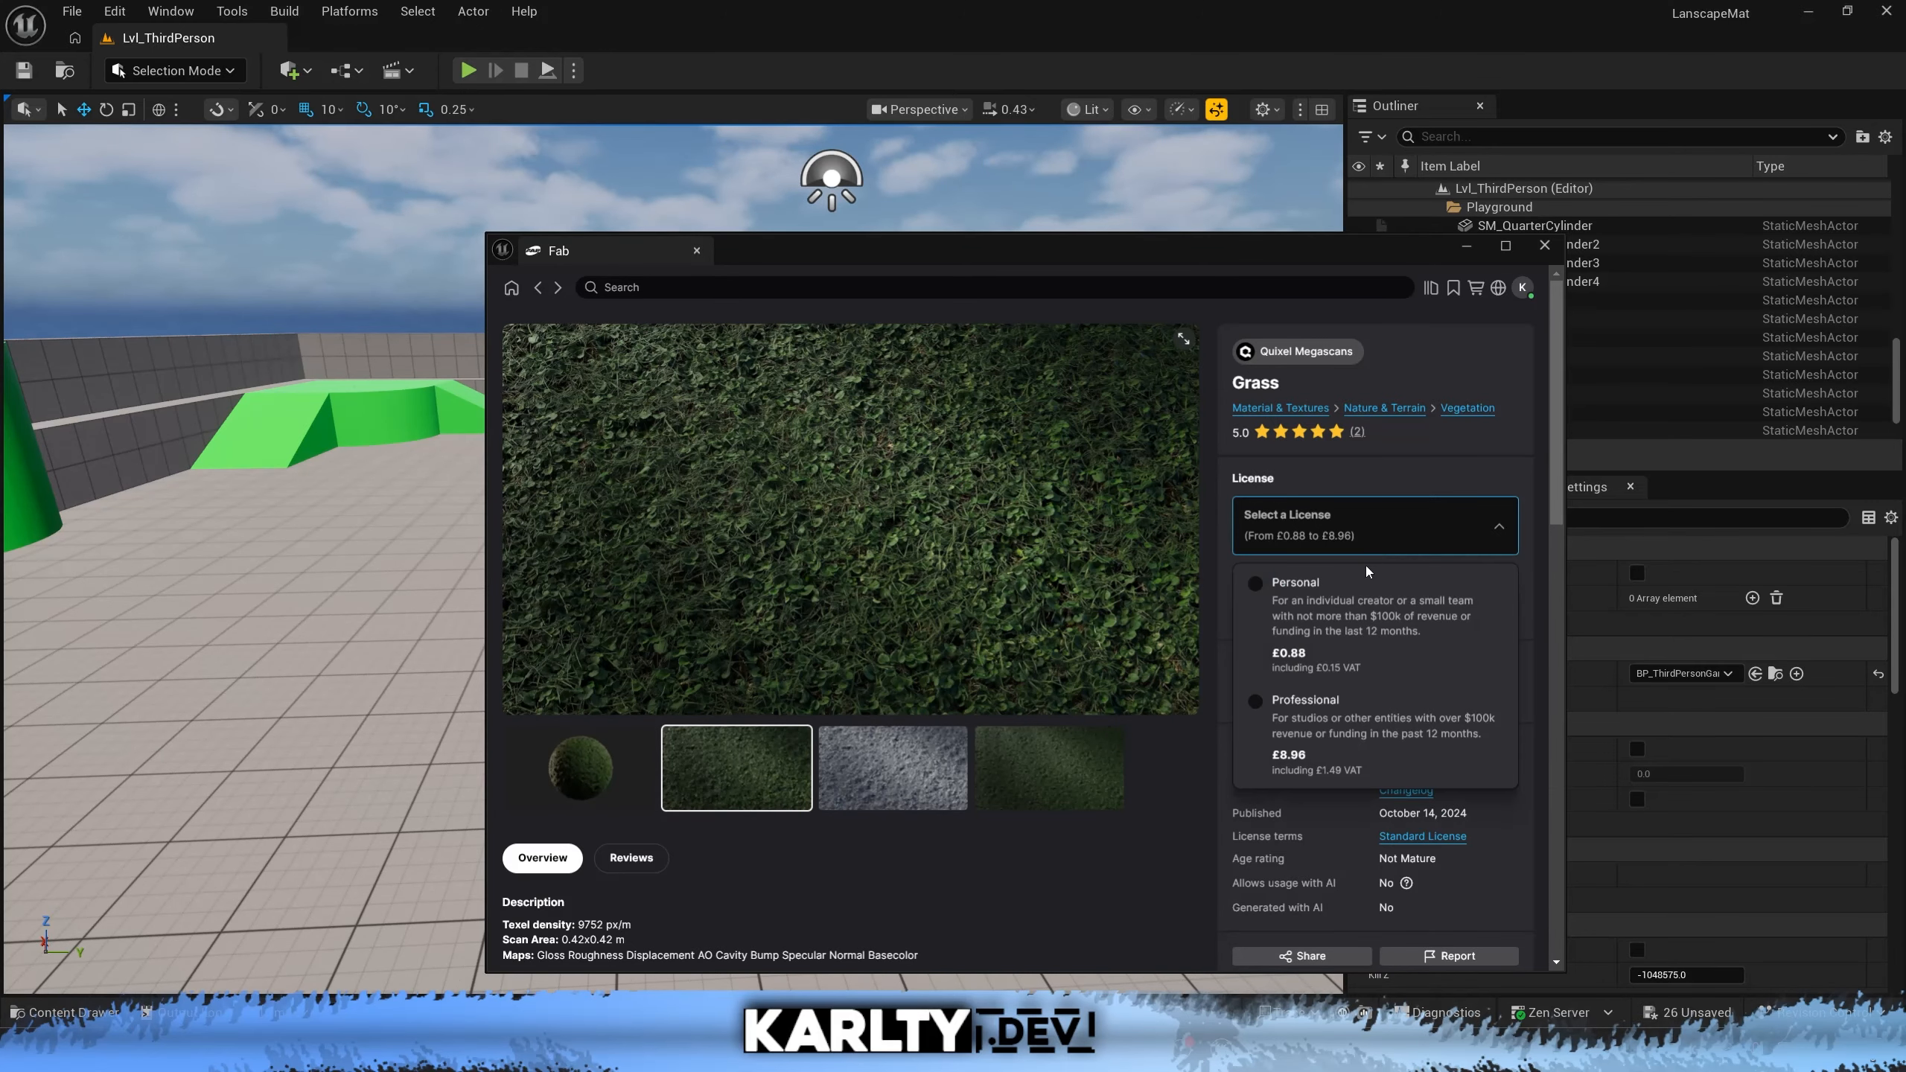
left_click(541, 289)
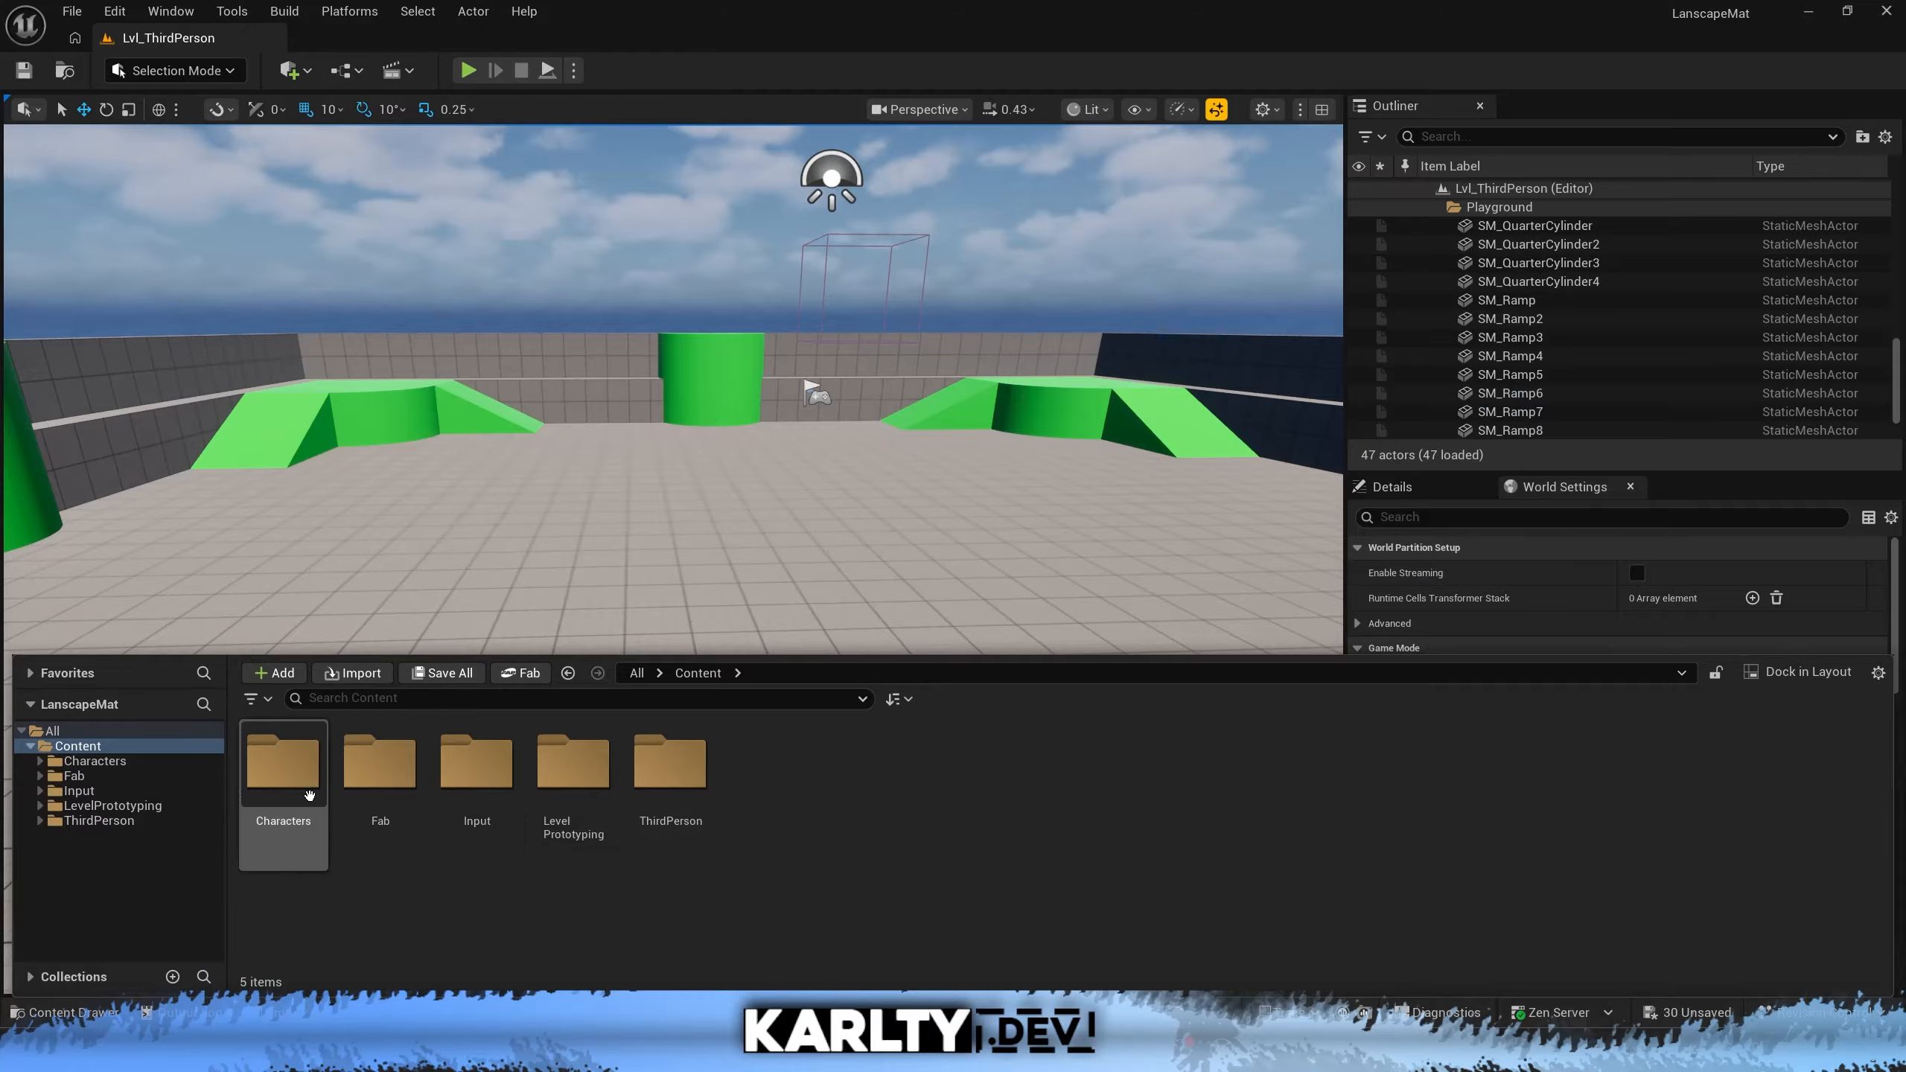
Create a folder named Landscape in the Content folder and open it
right_click(931, 785)
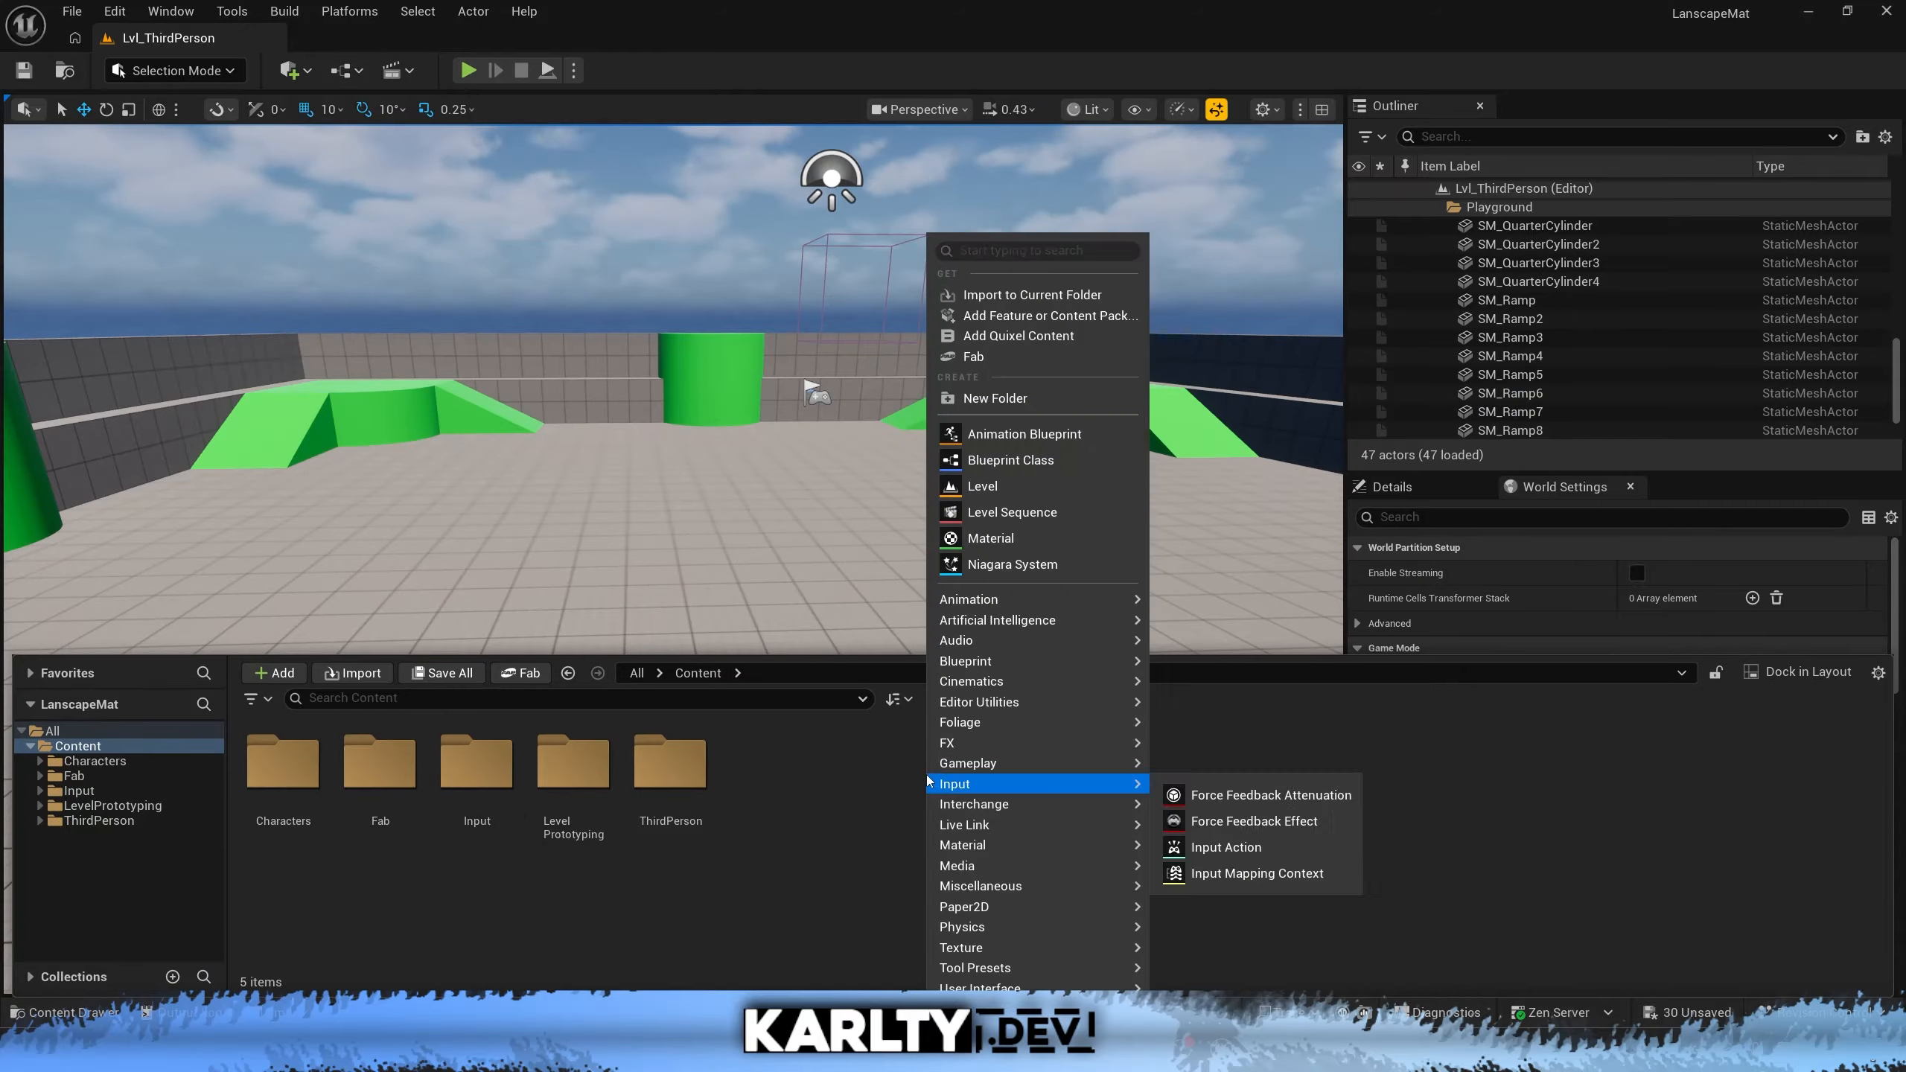
left_click(1057, 398)
type("Landsc")
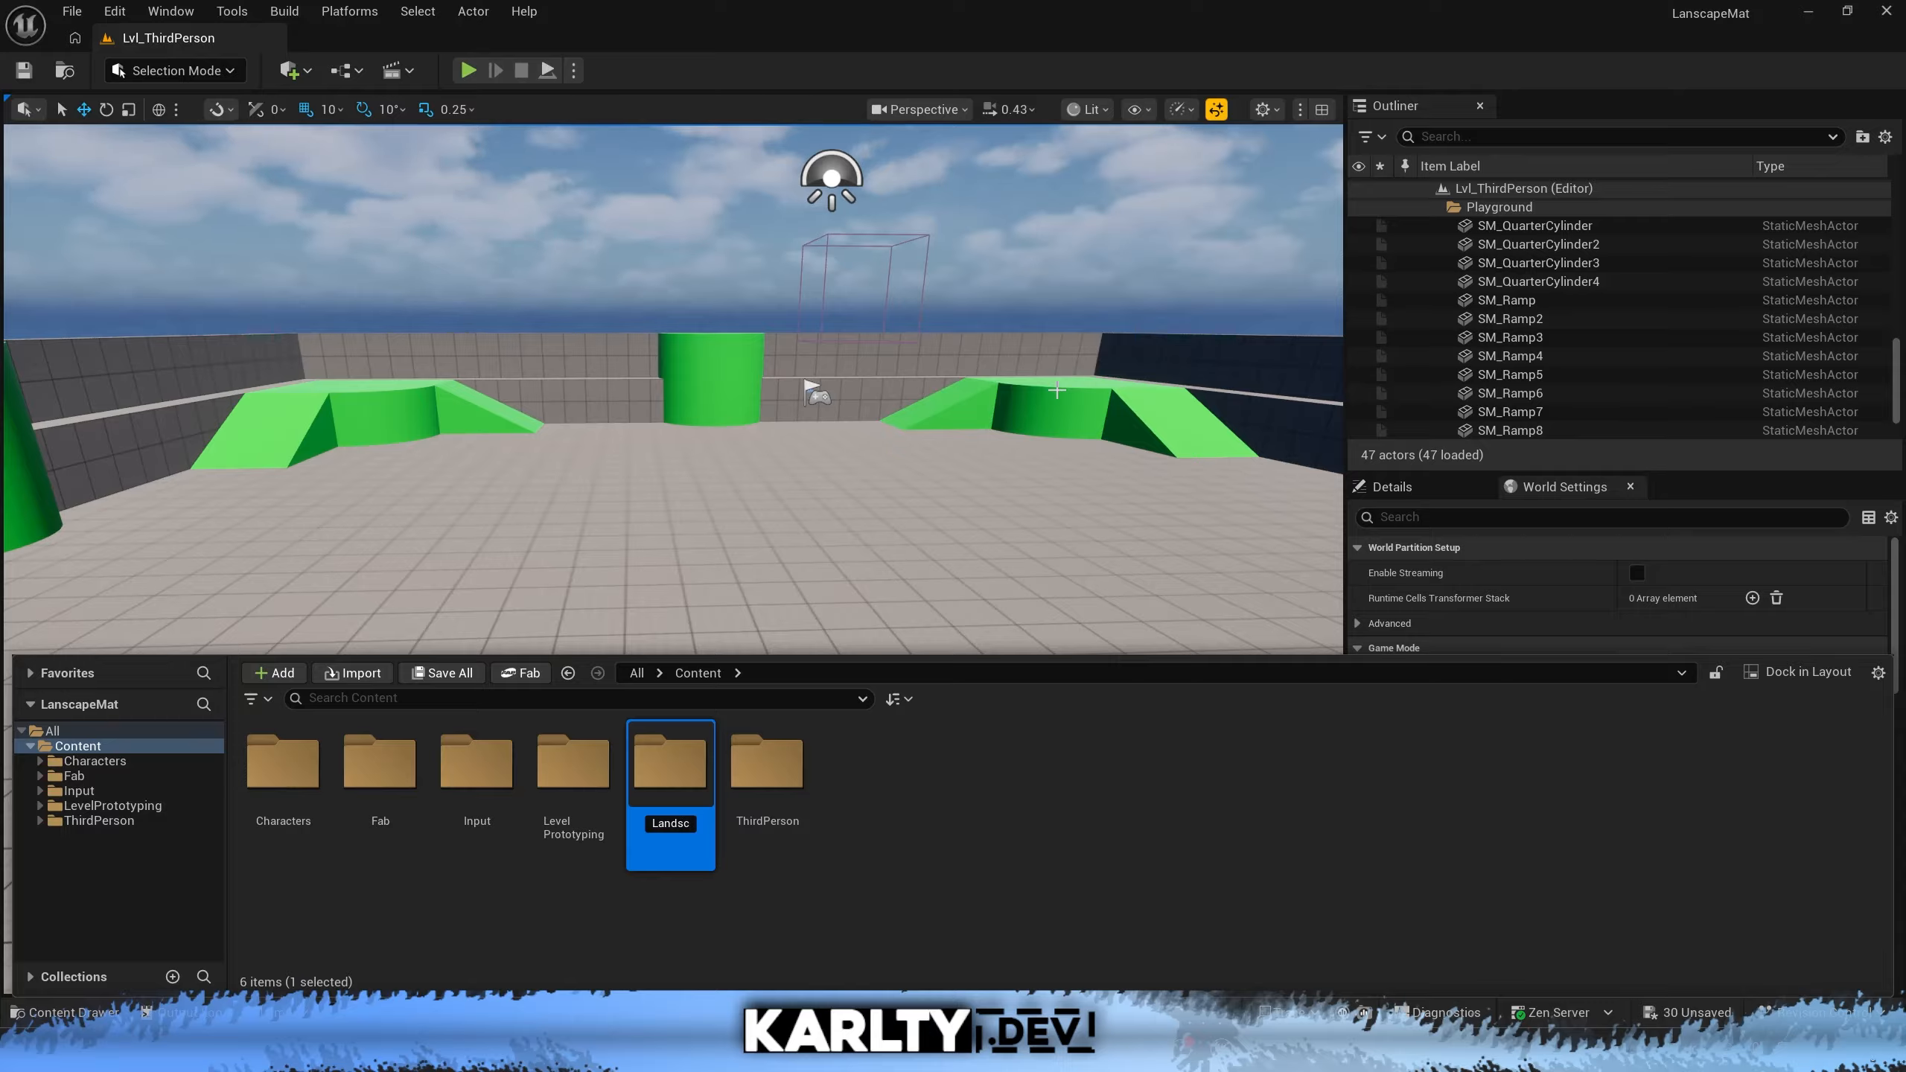
type("ape")
key("Return")
key("Return")
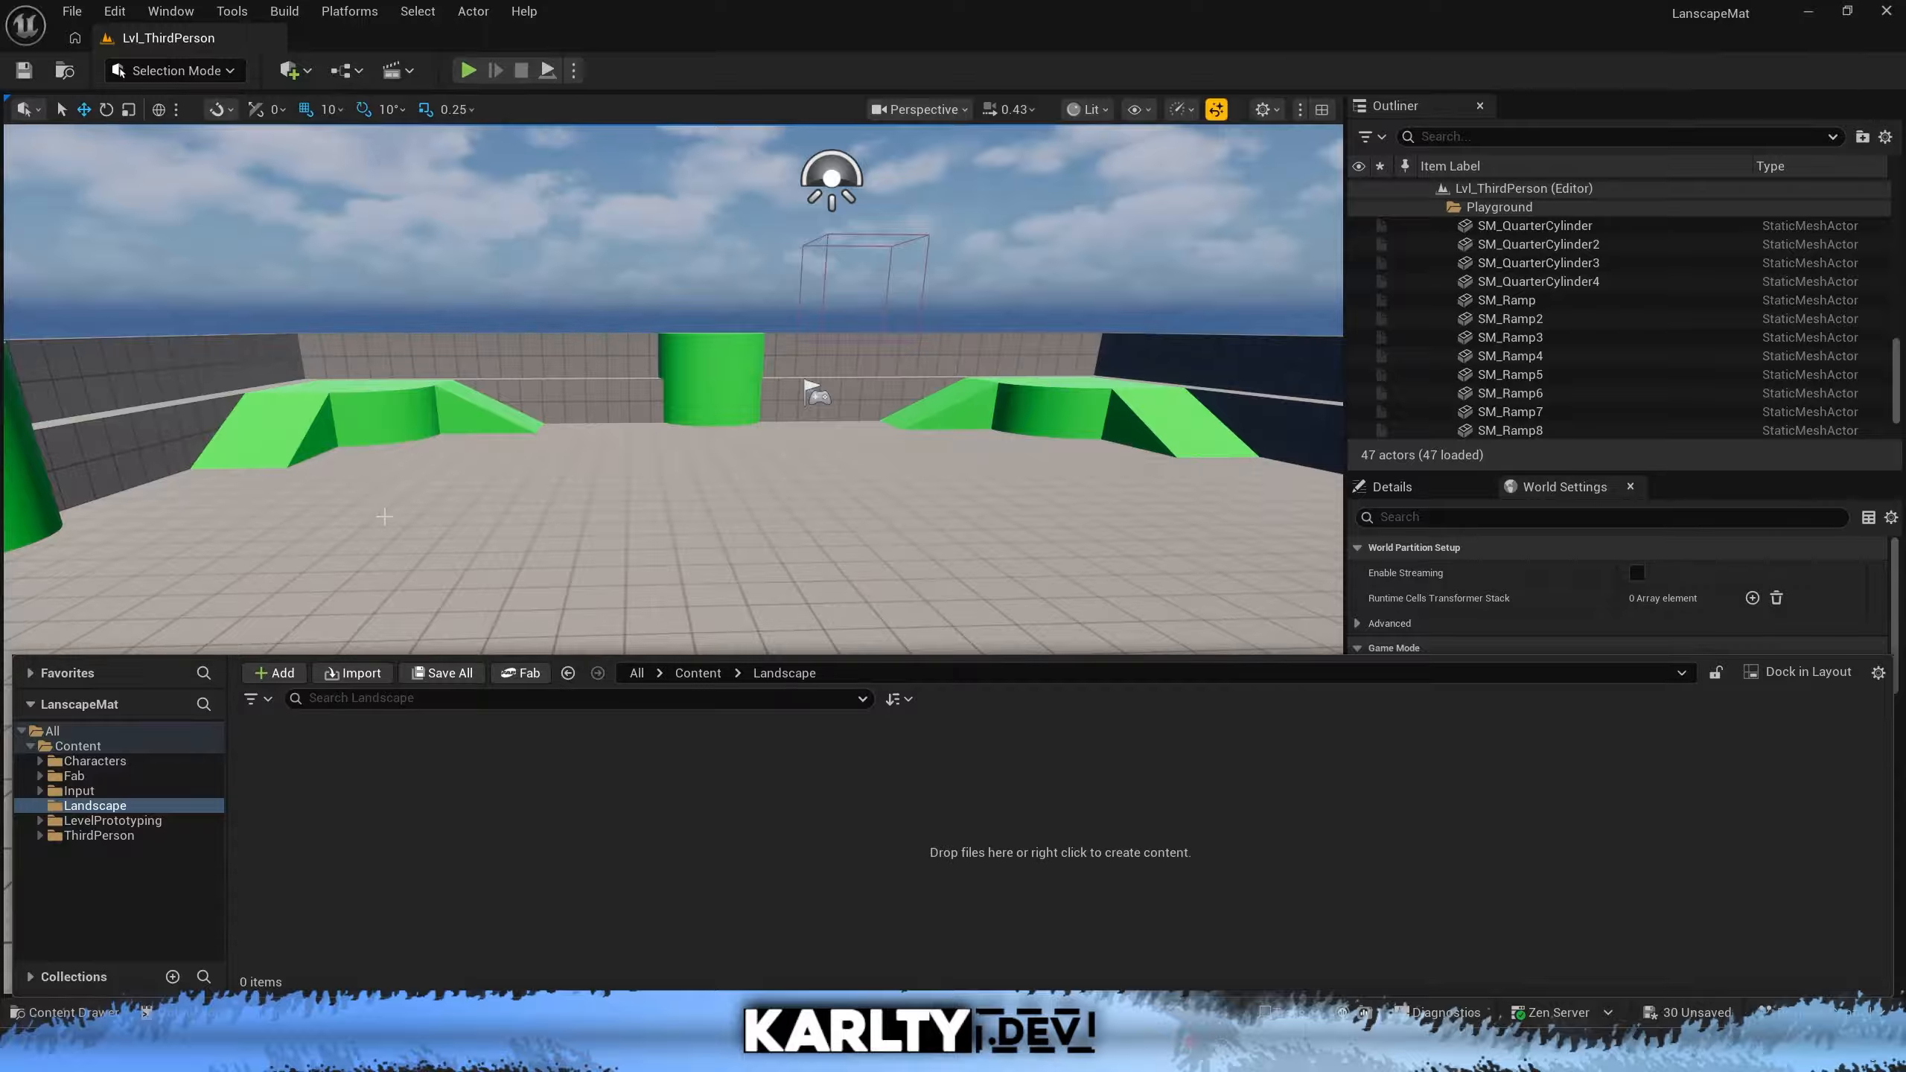
Filter the content browser to Texture assets and select every texture in the Fab folder
left_click(256, 699)
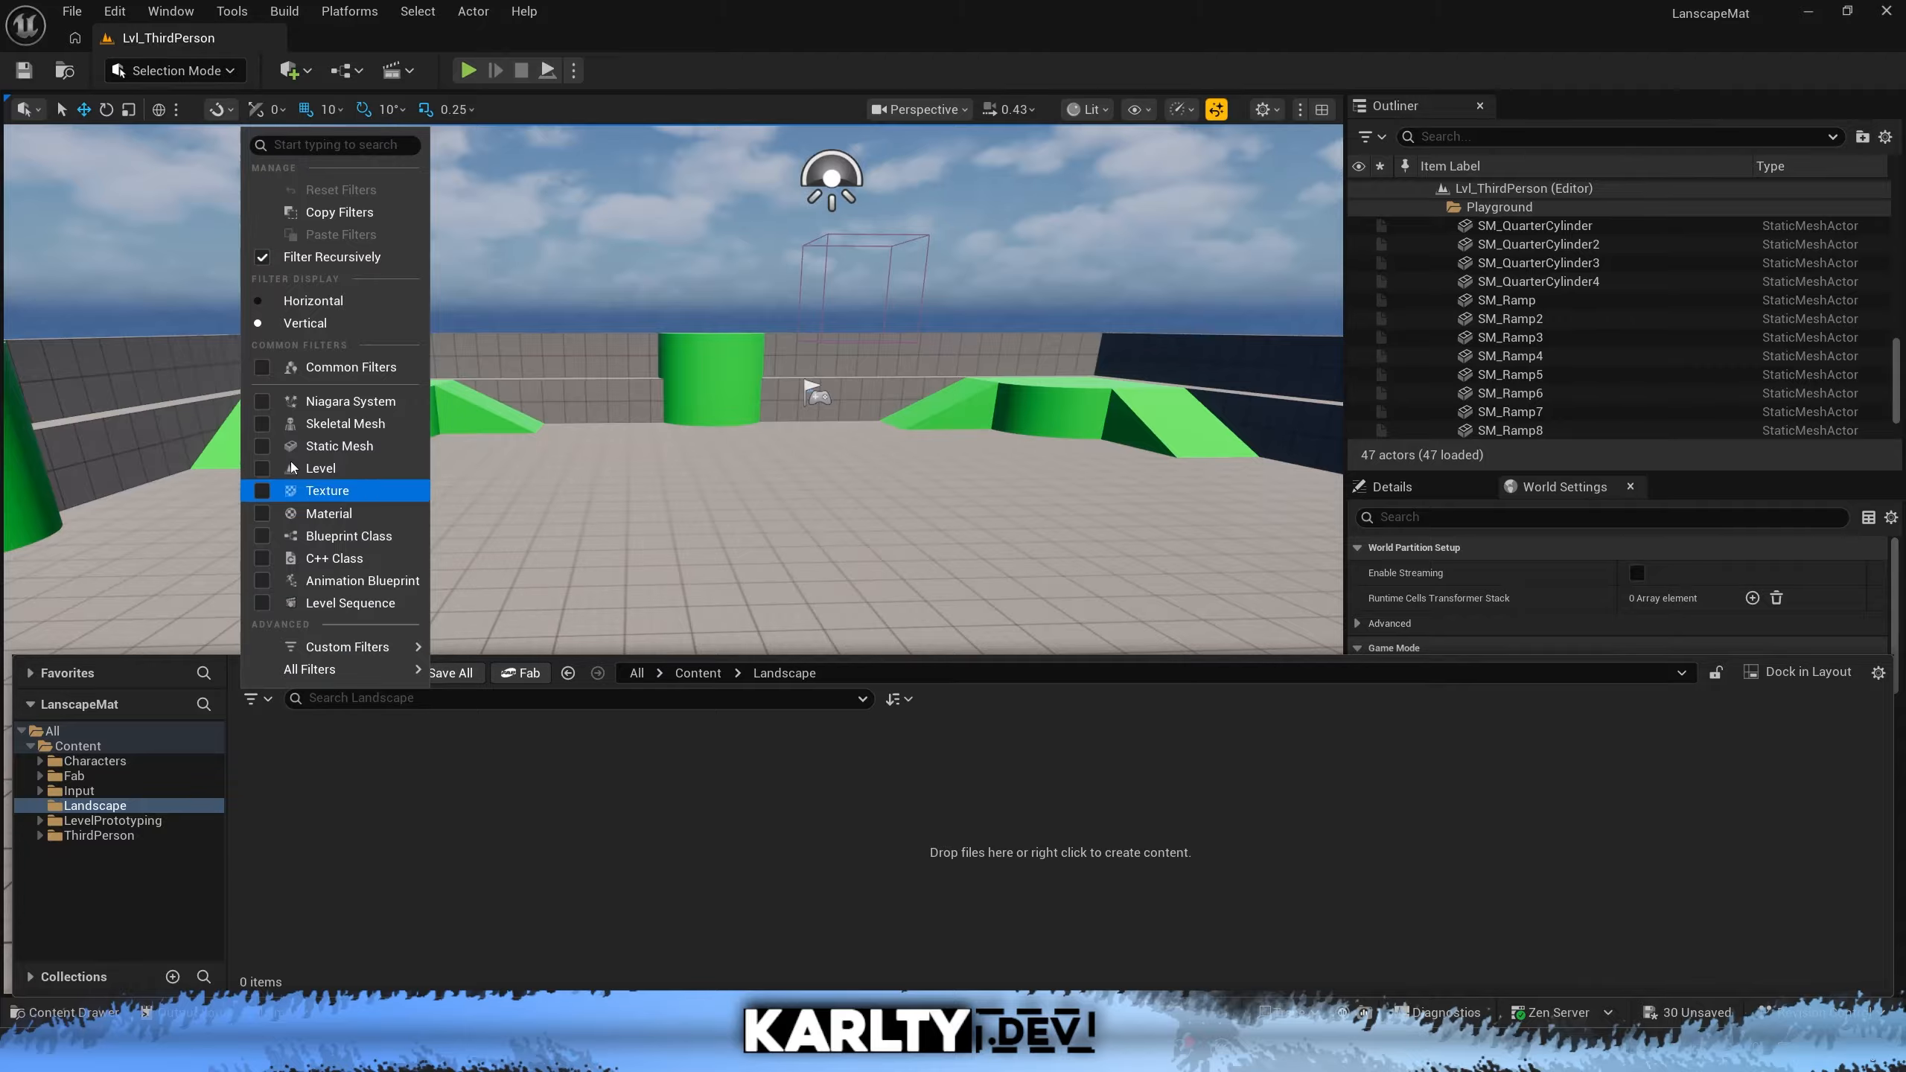
left_click(262, 493)
left_click(493, 784)
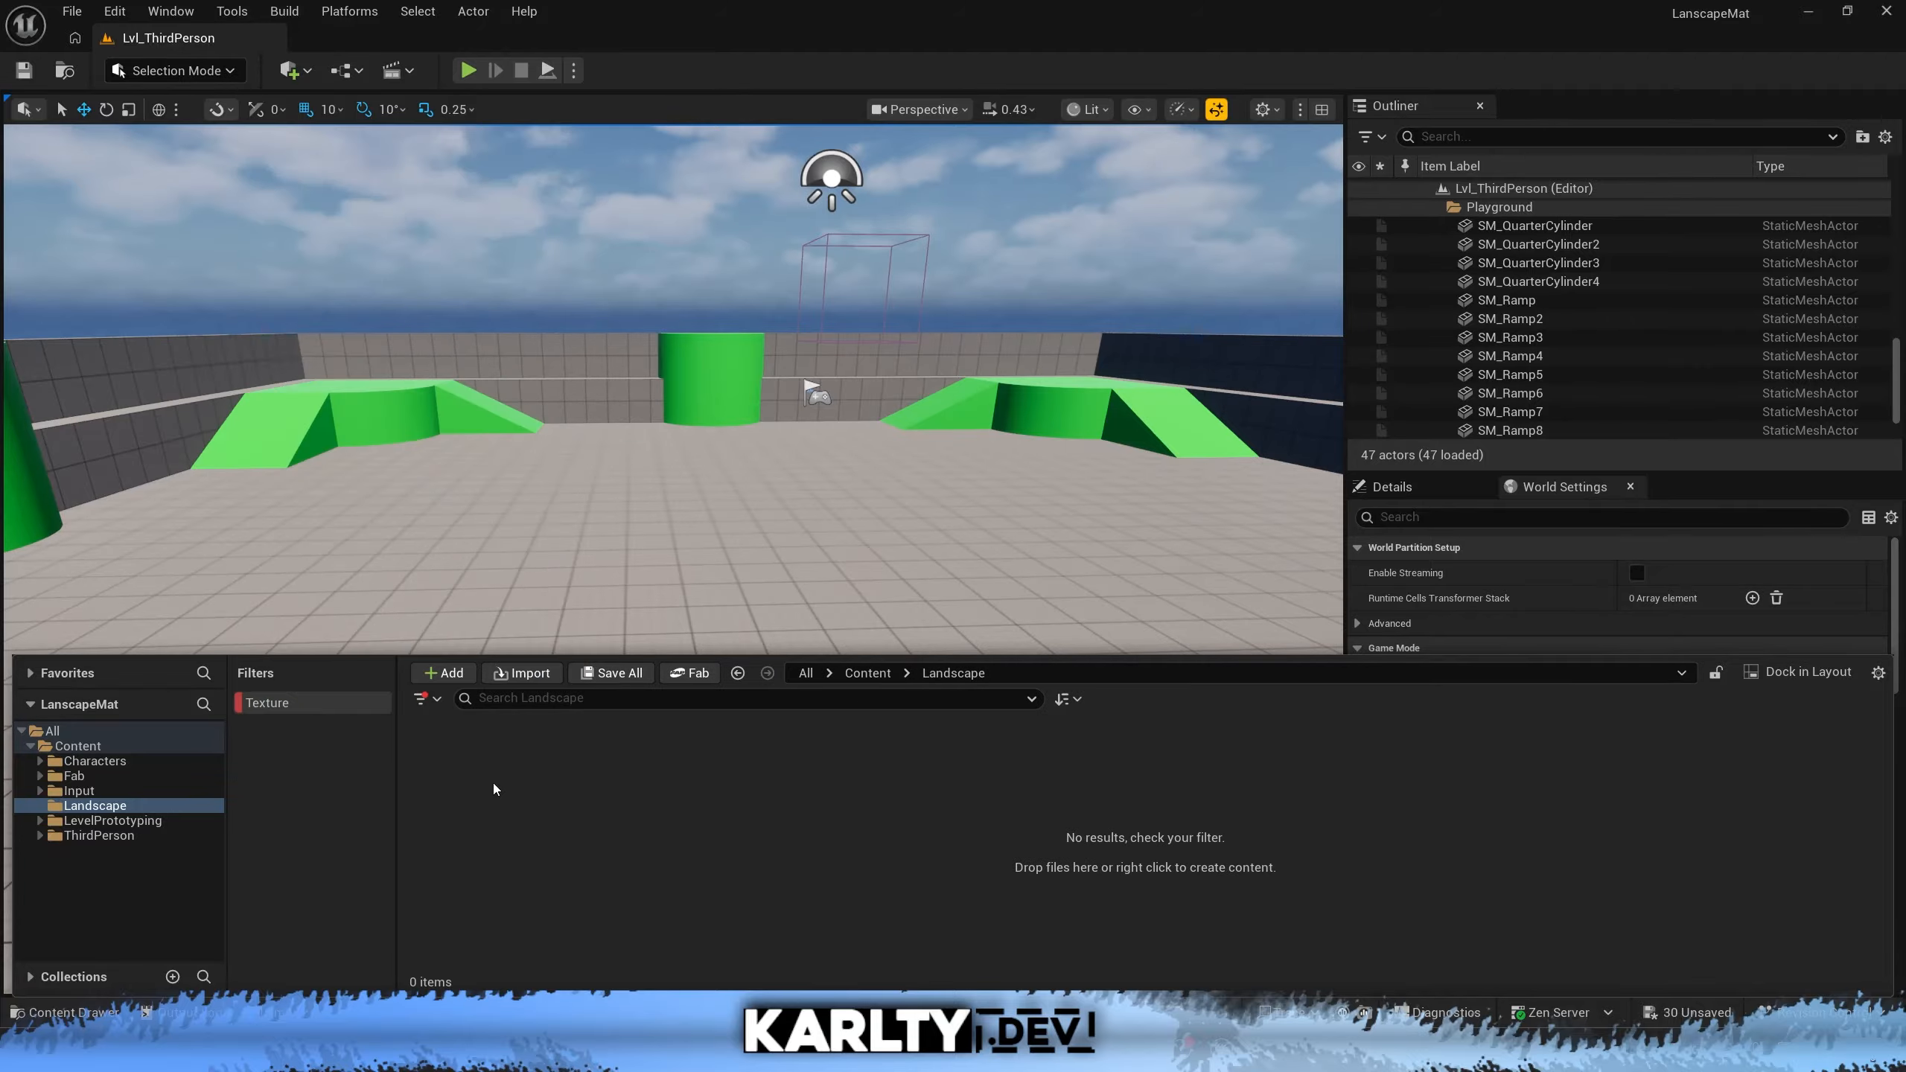
left_click(101, 774)
left_click(453, 762)
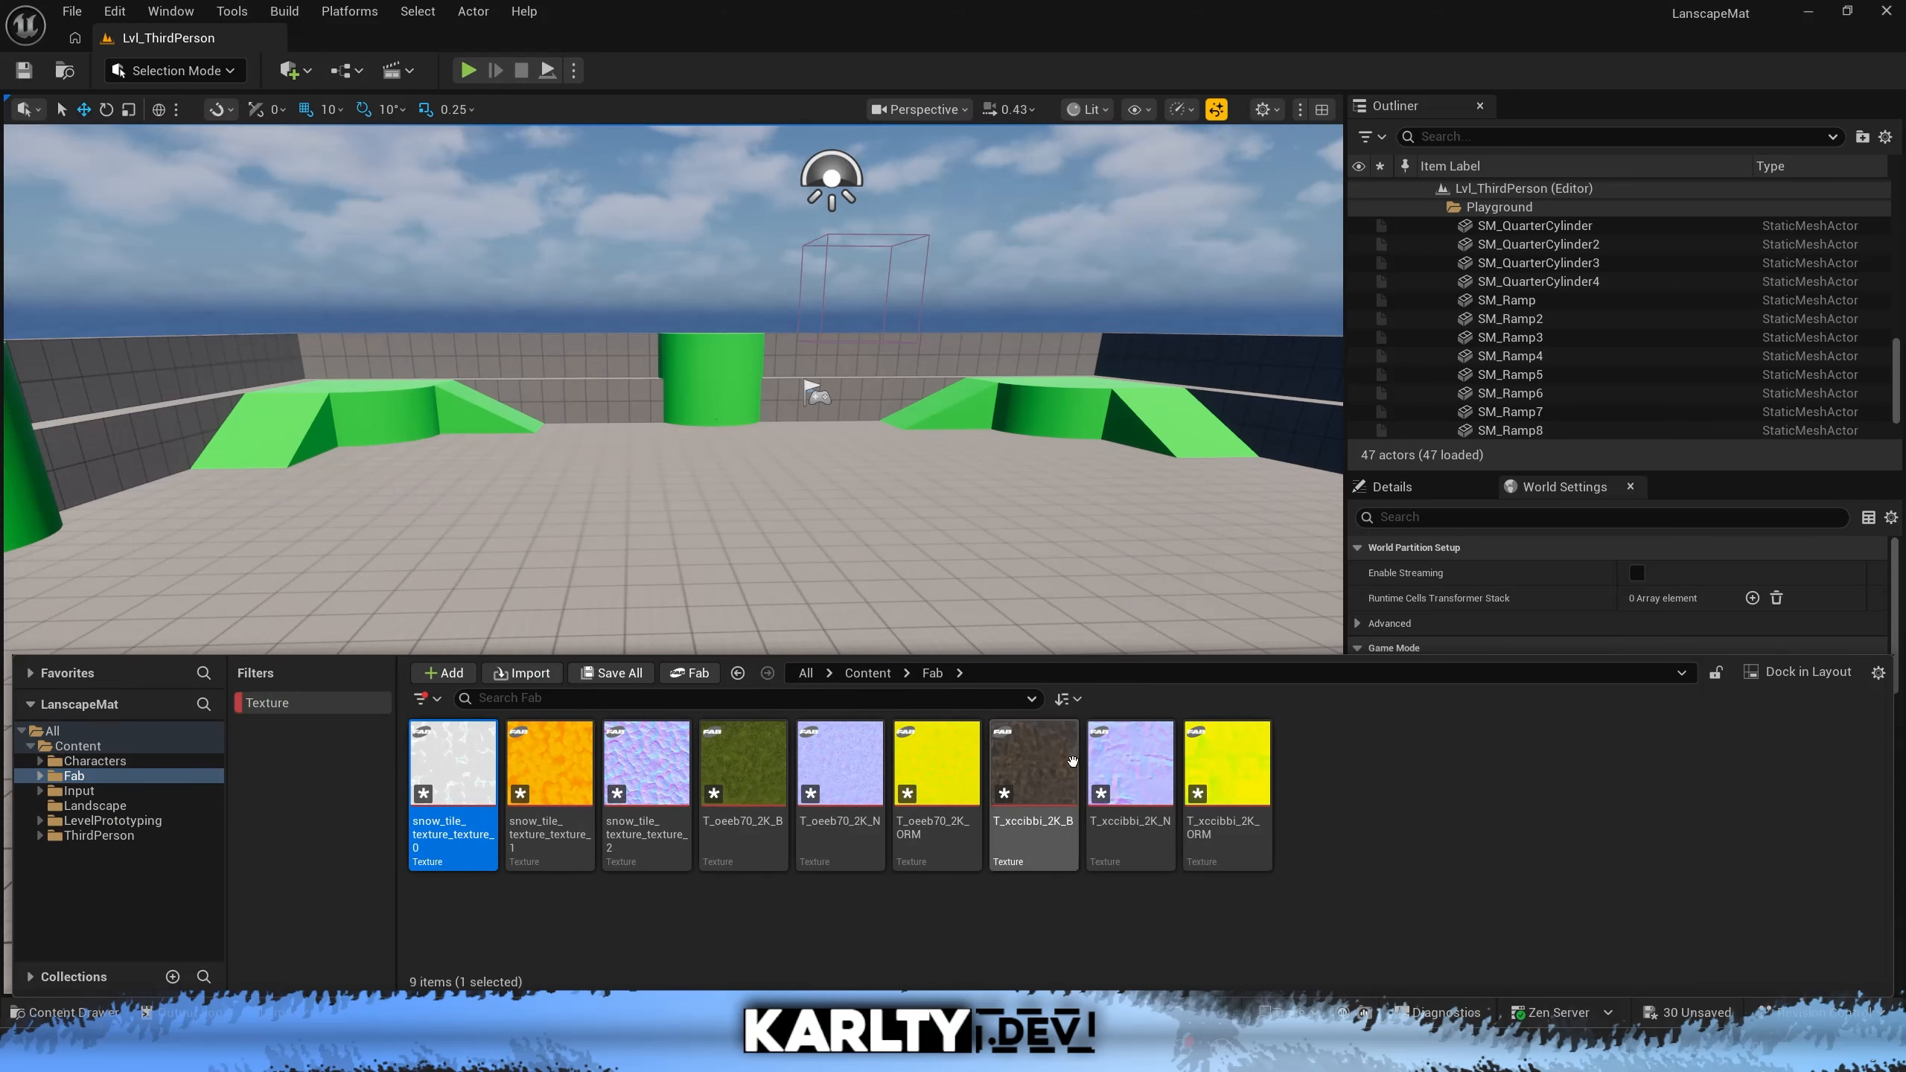
left_click(1227, 762, "shift")
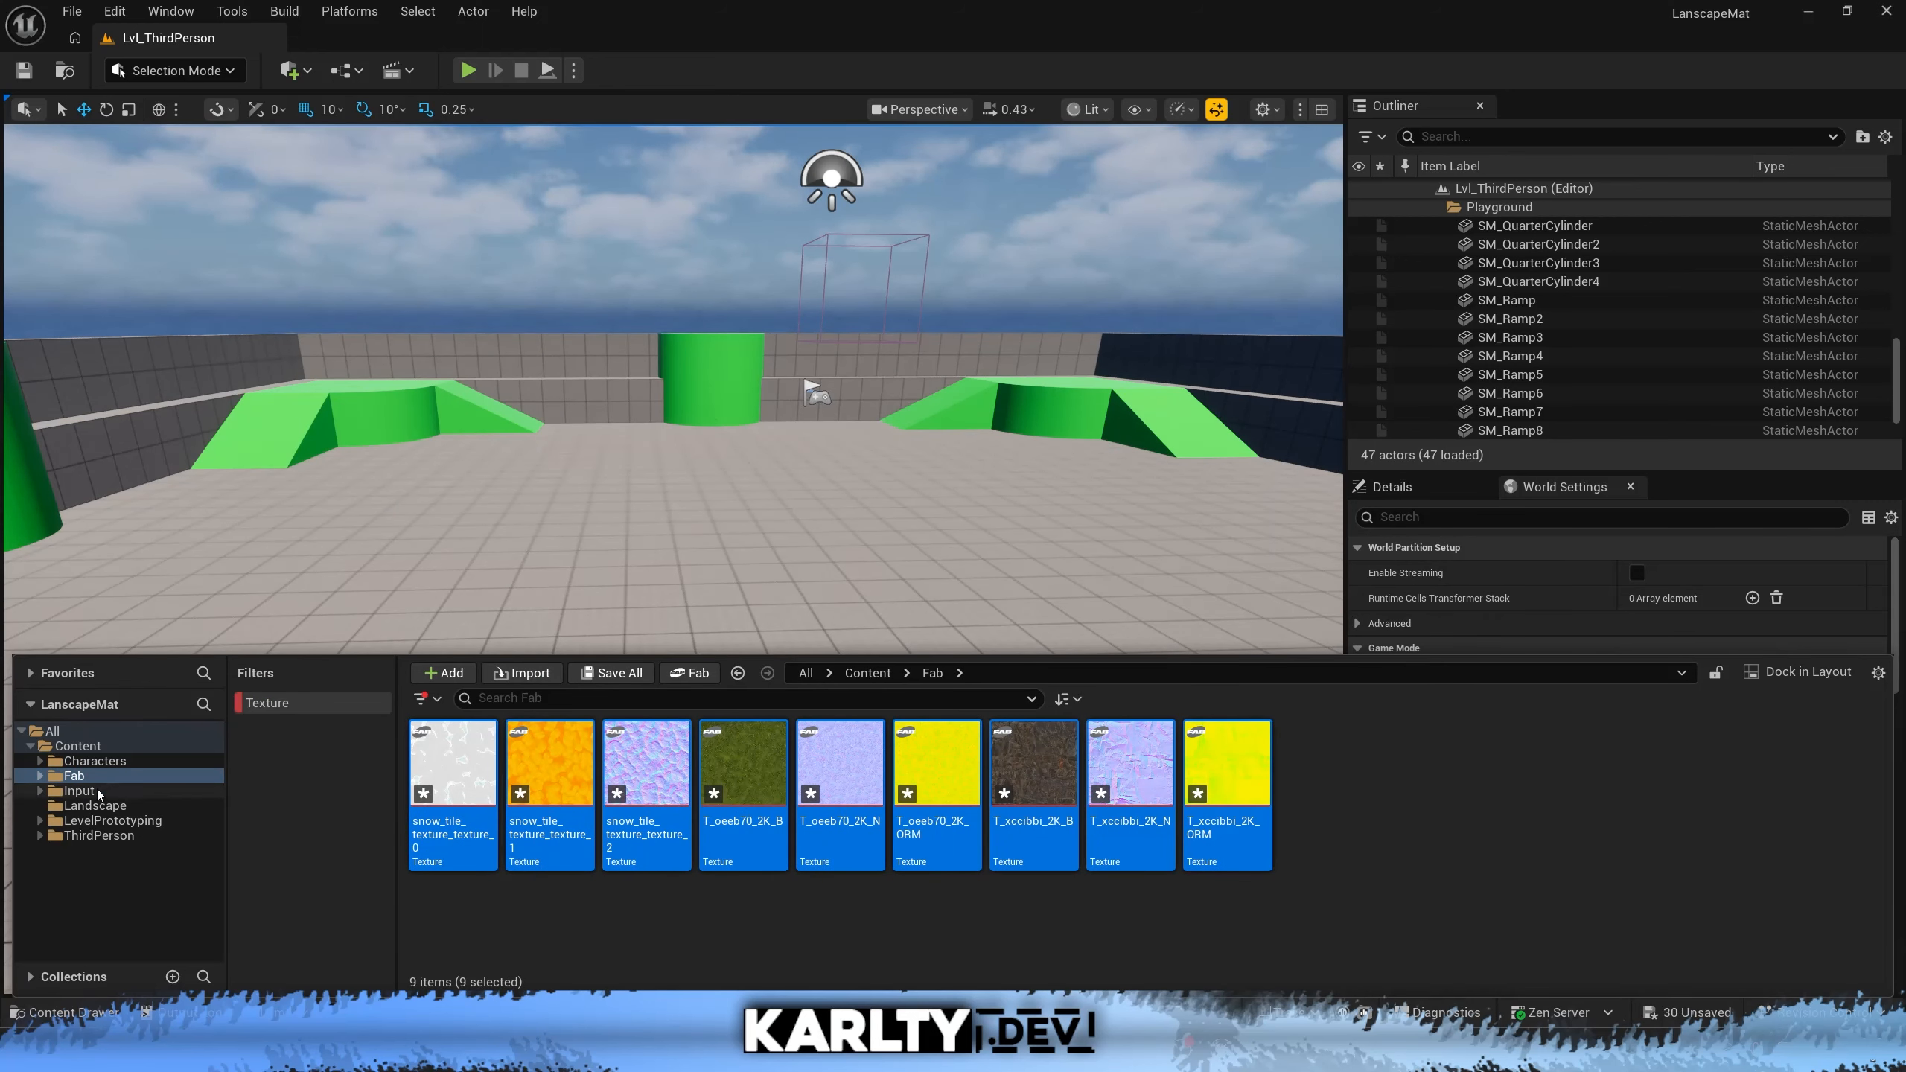
Rename the grass base color texture to T_Grass_B and the grass normal texture to T_Grass_N
left_click(744, 774)
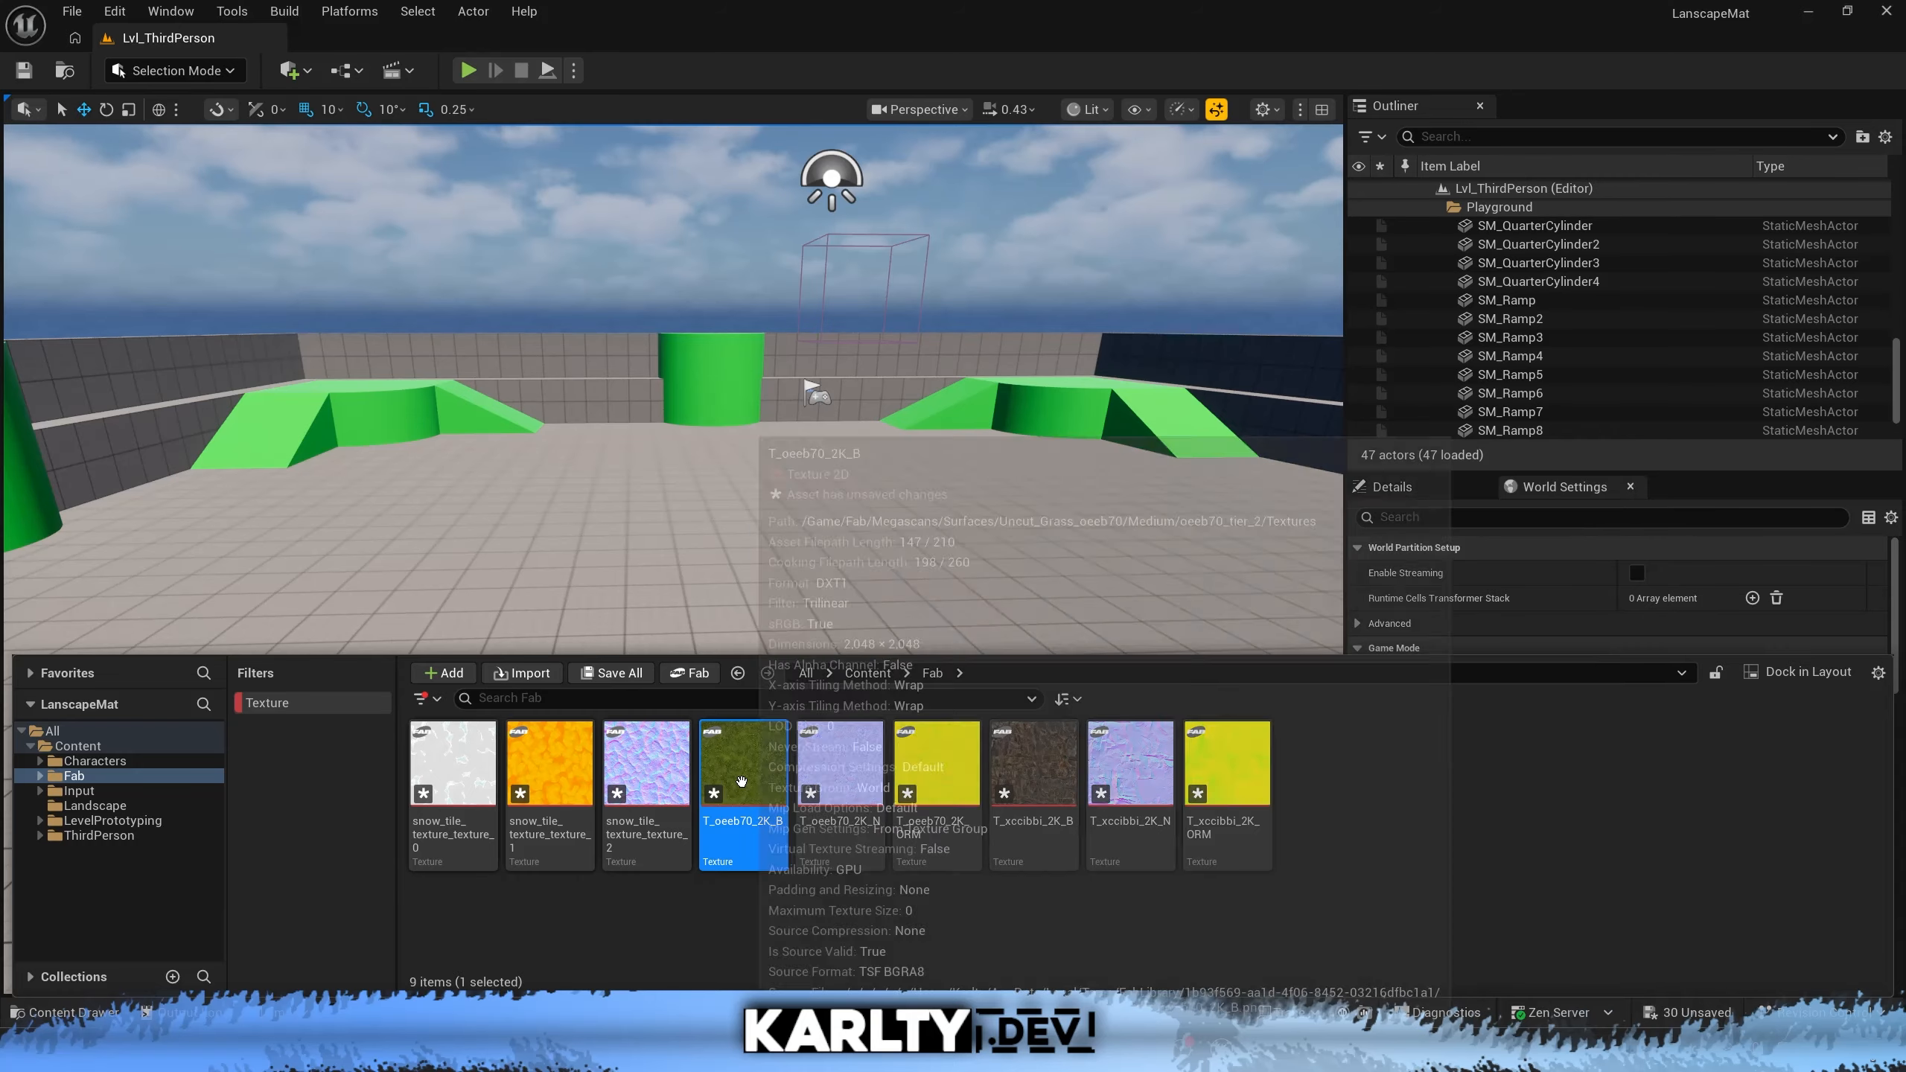
key("F2")
type("T_Grass_B")
key("Return")
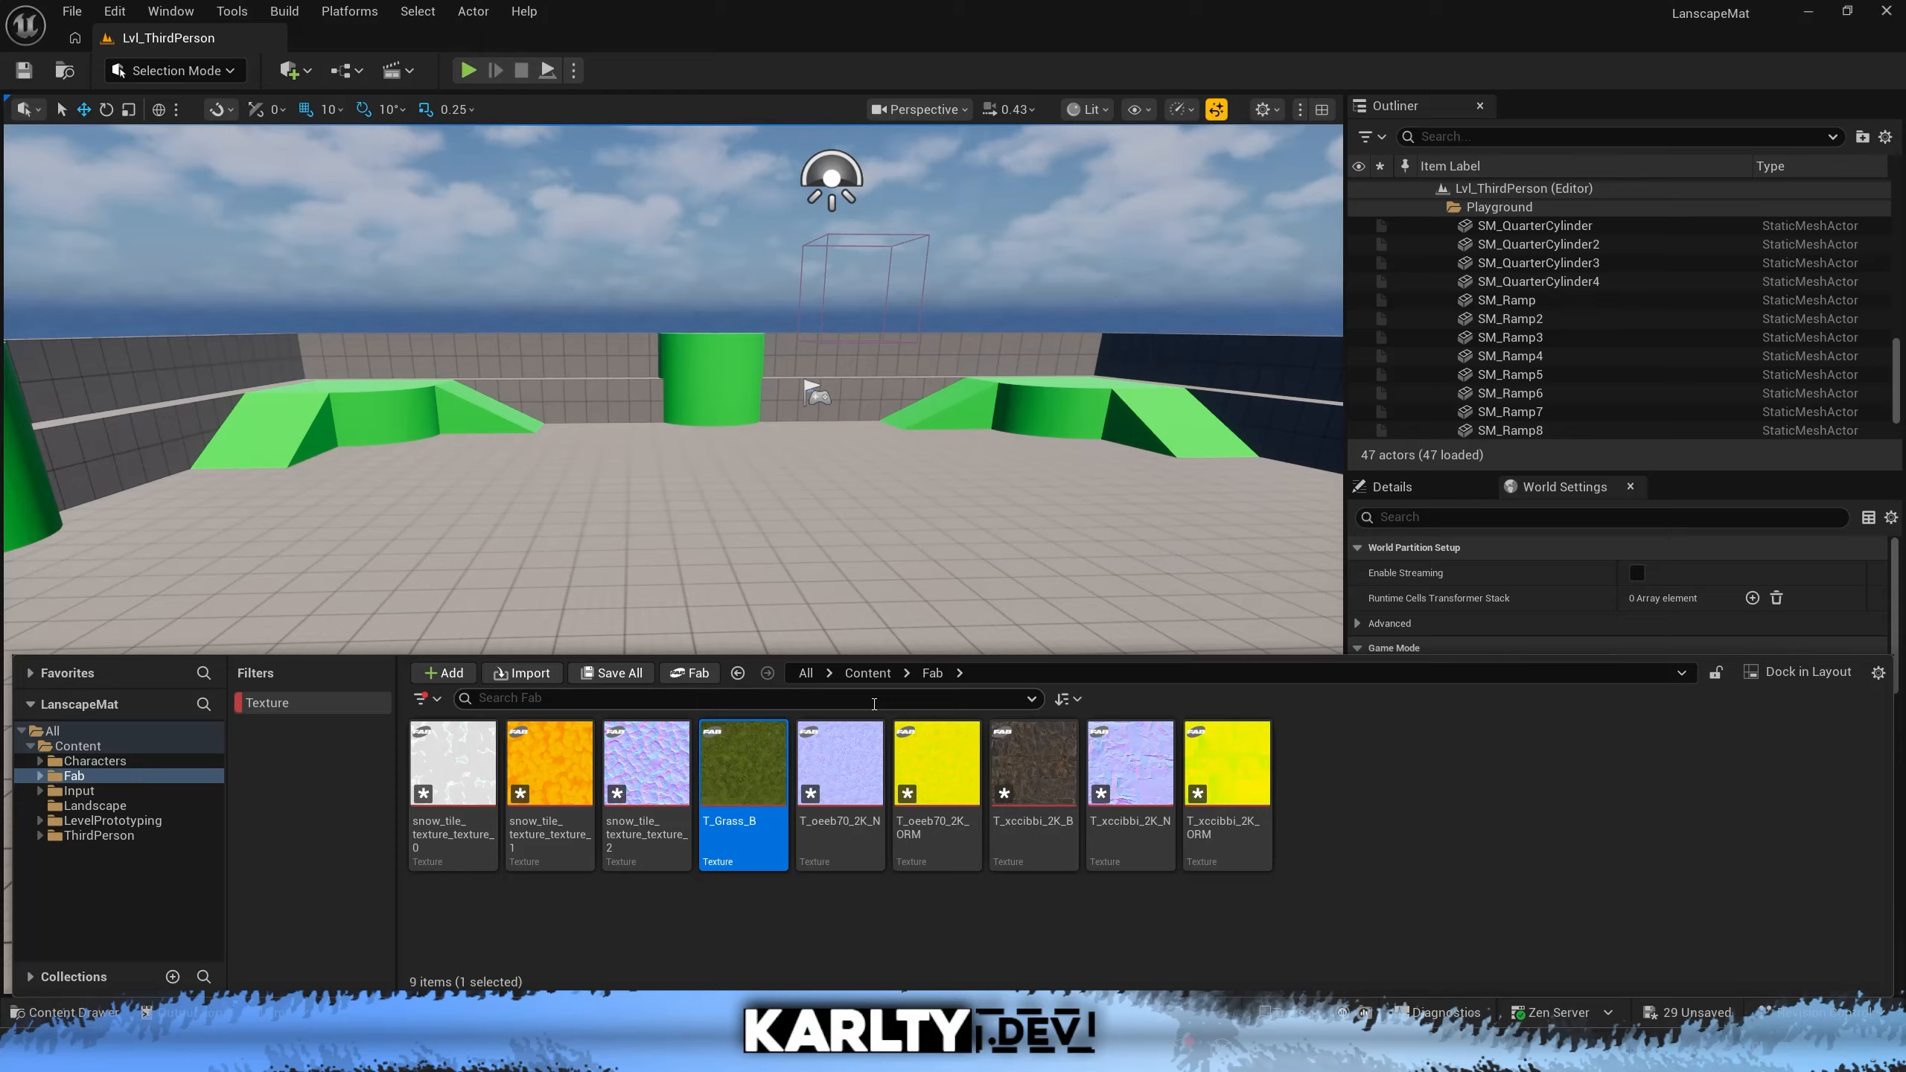
left_click(830, 827)
key("F2")
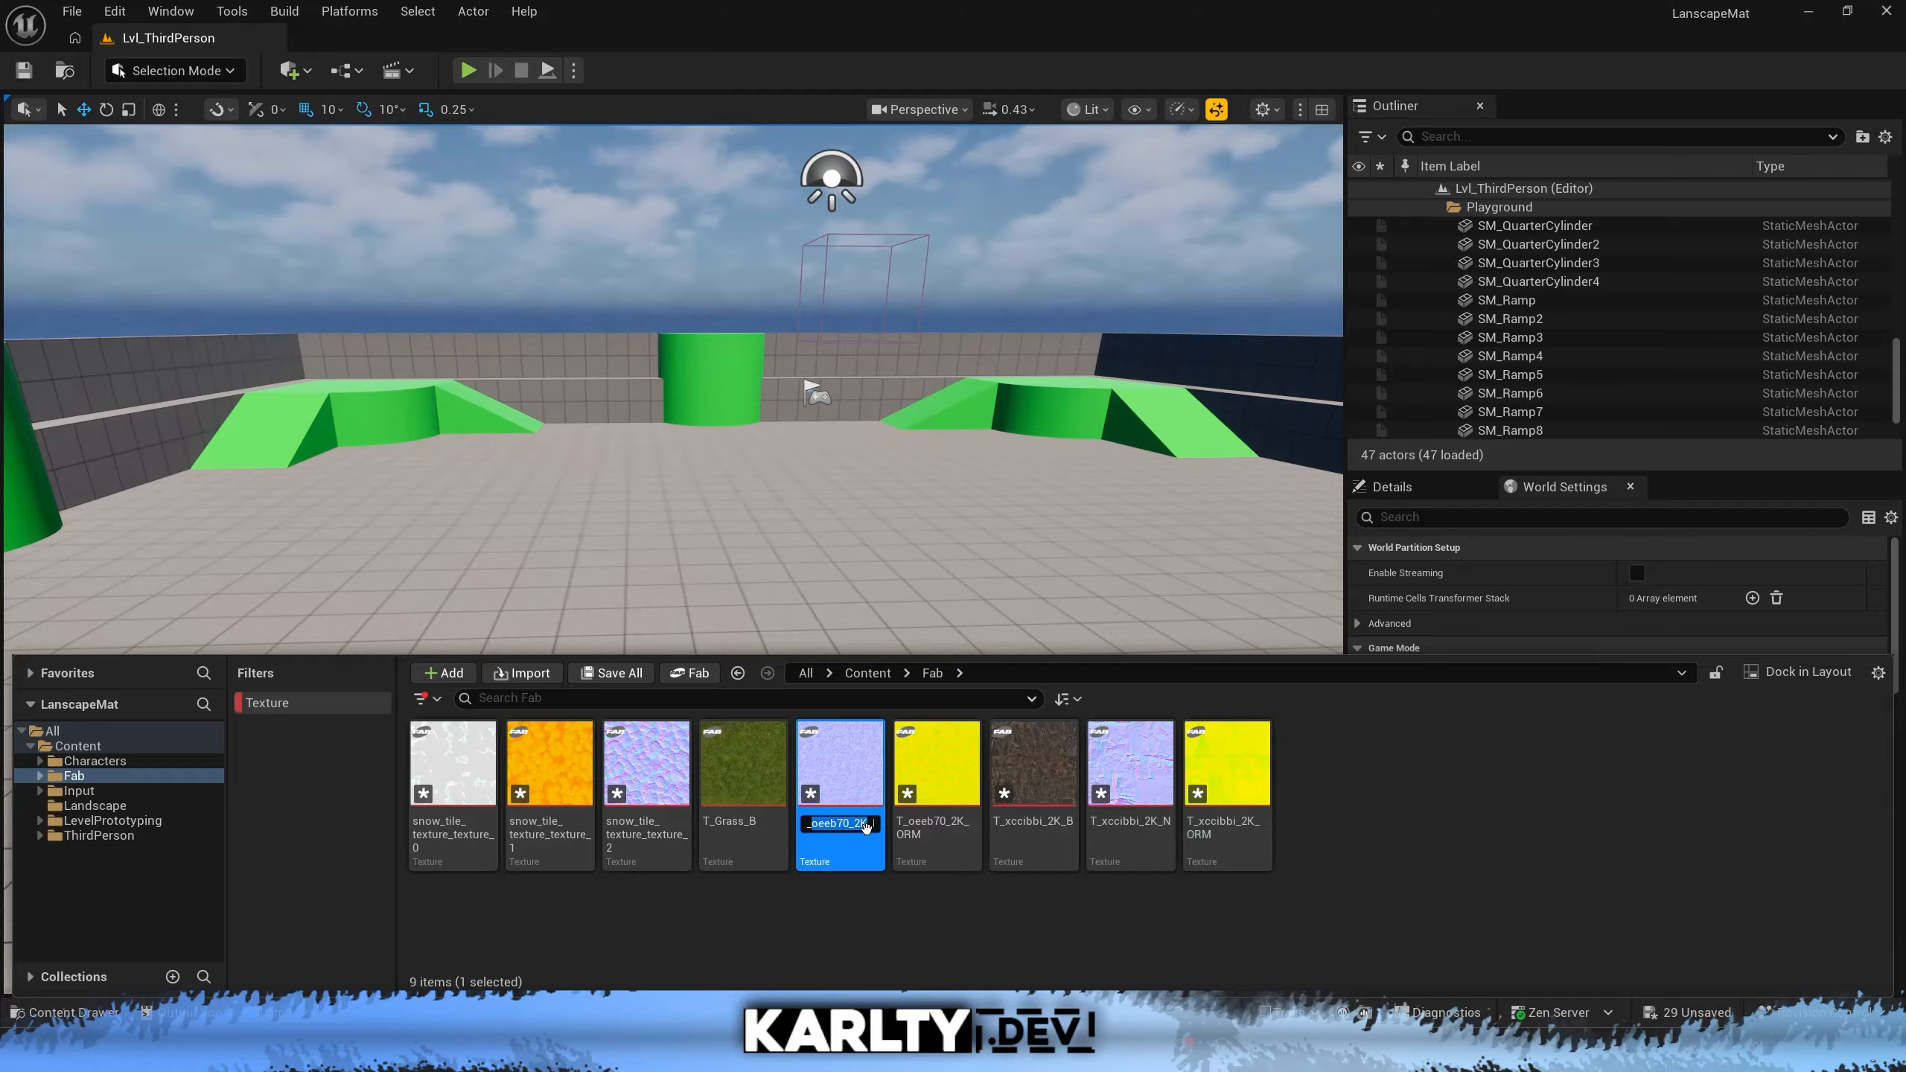
type("Grass")
key("Return")
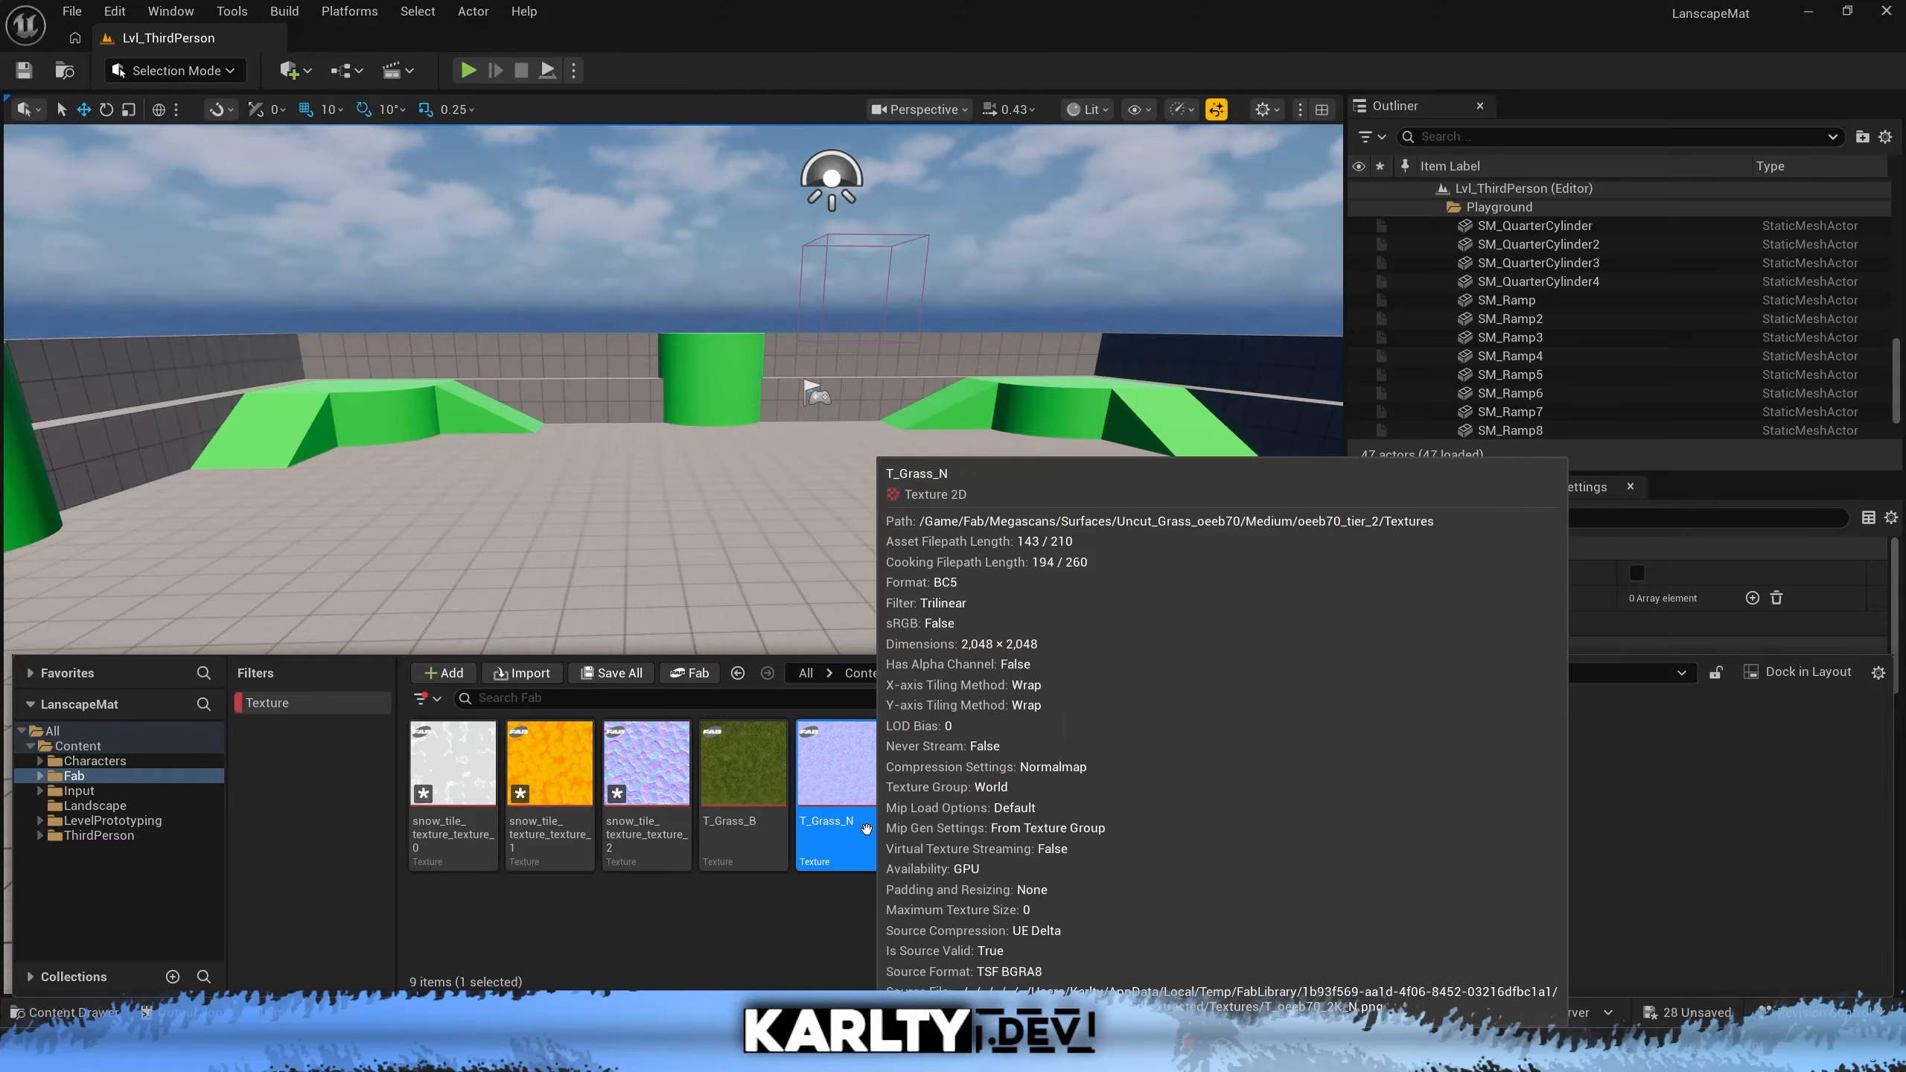
Move the imported textures from the Fab folder to the Landscape folder and open that folder
left_click(754, 821)
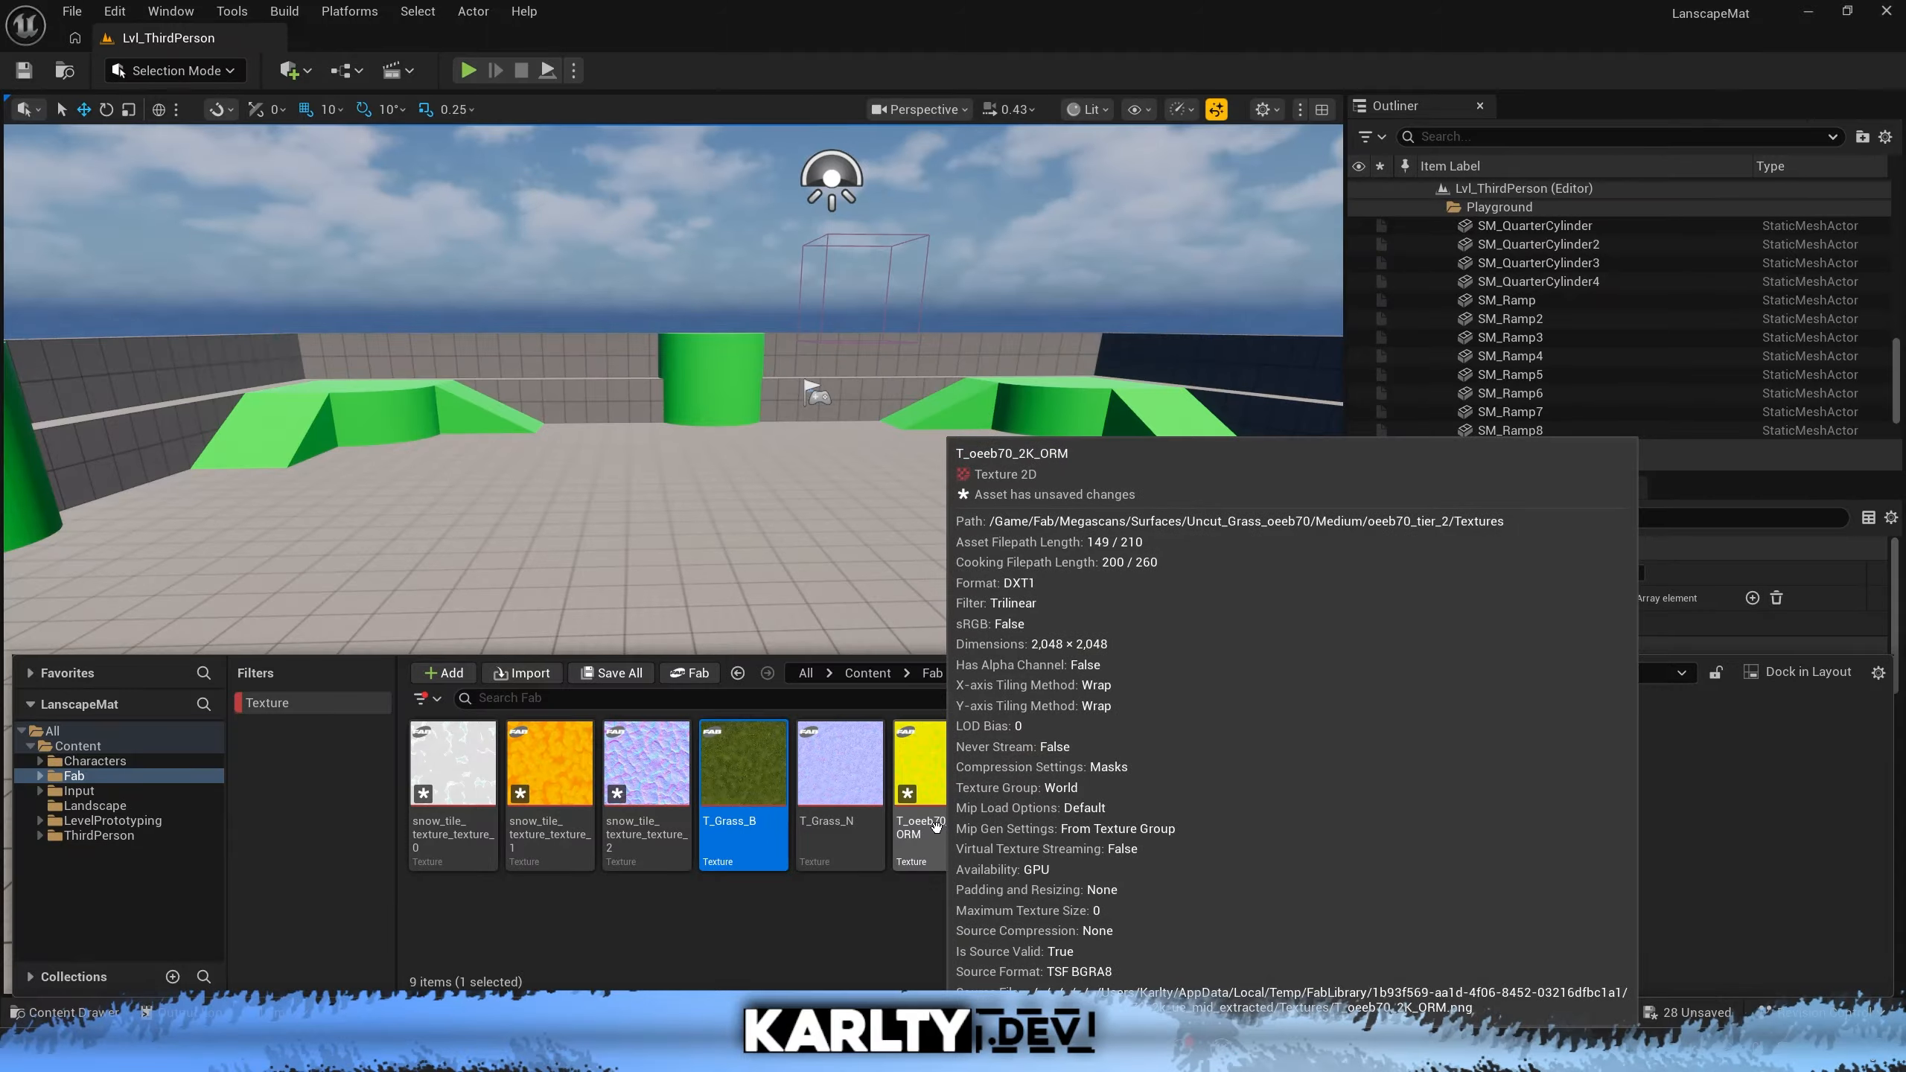
left_click(936, 826)
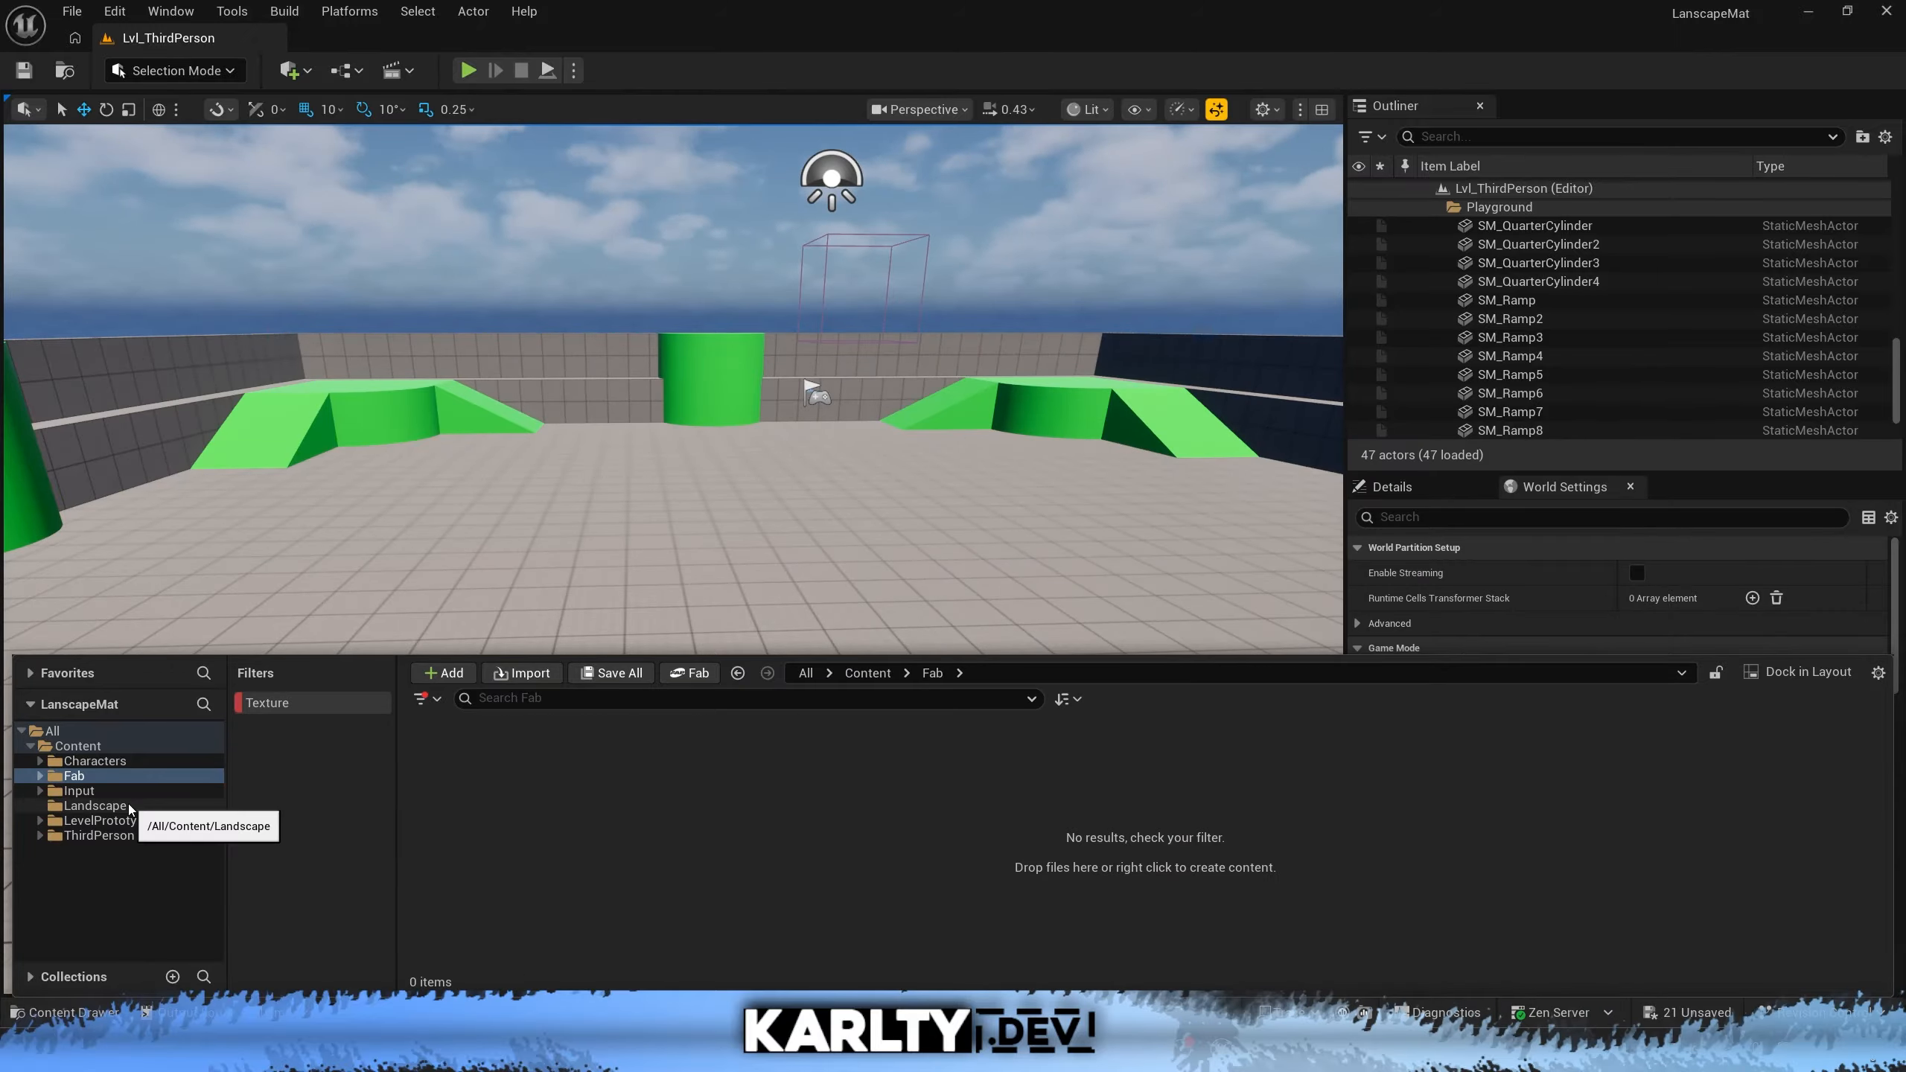
left_click(128, 808)
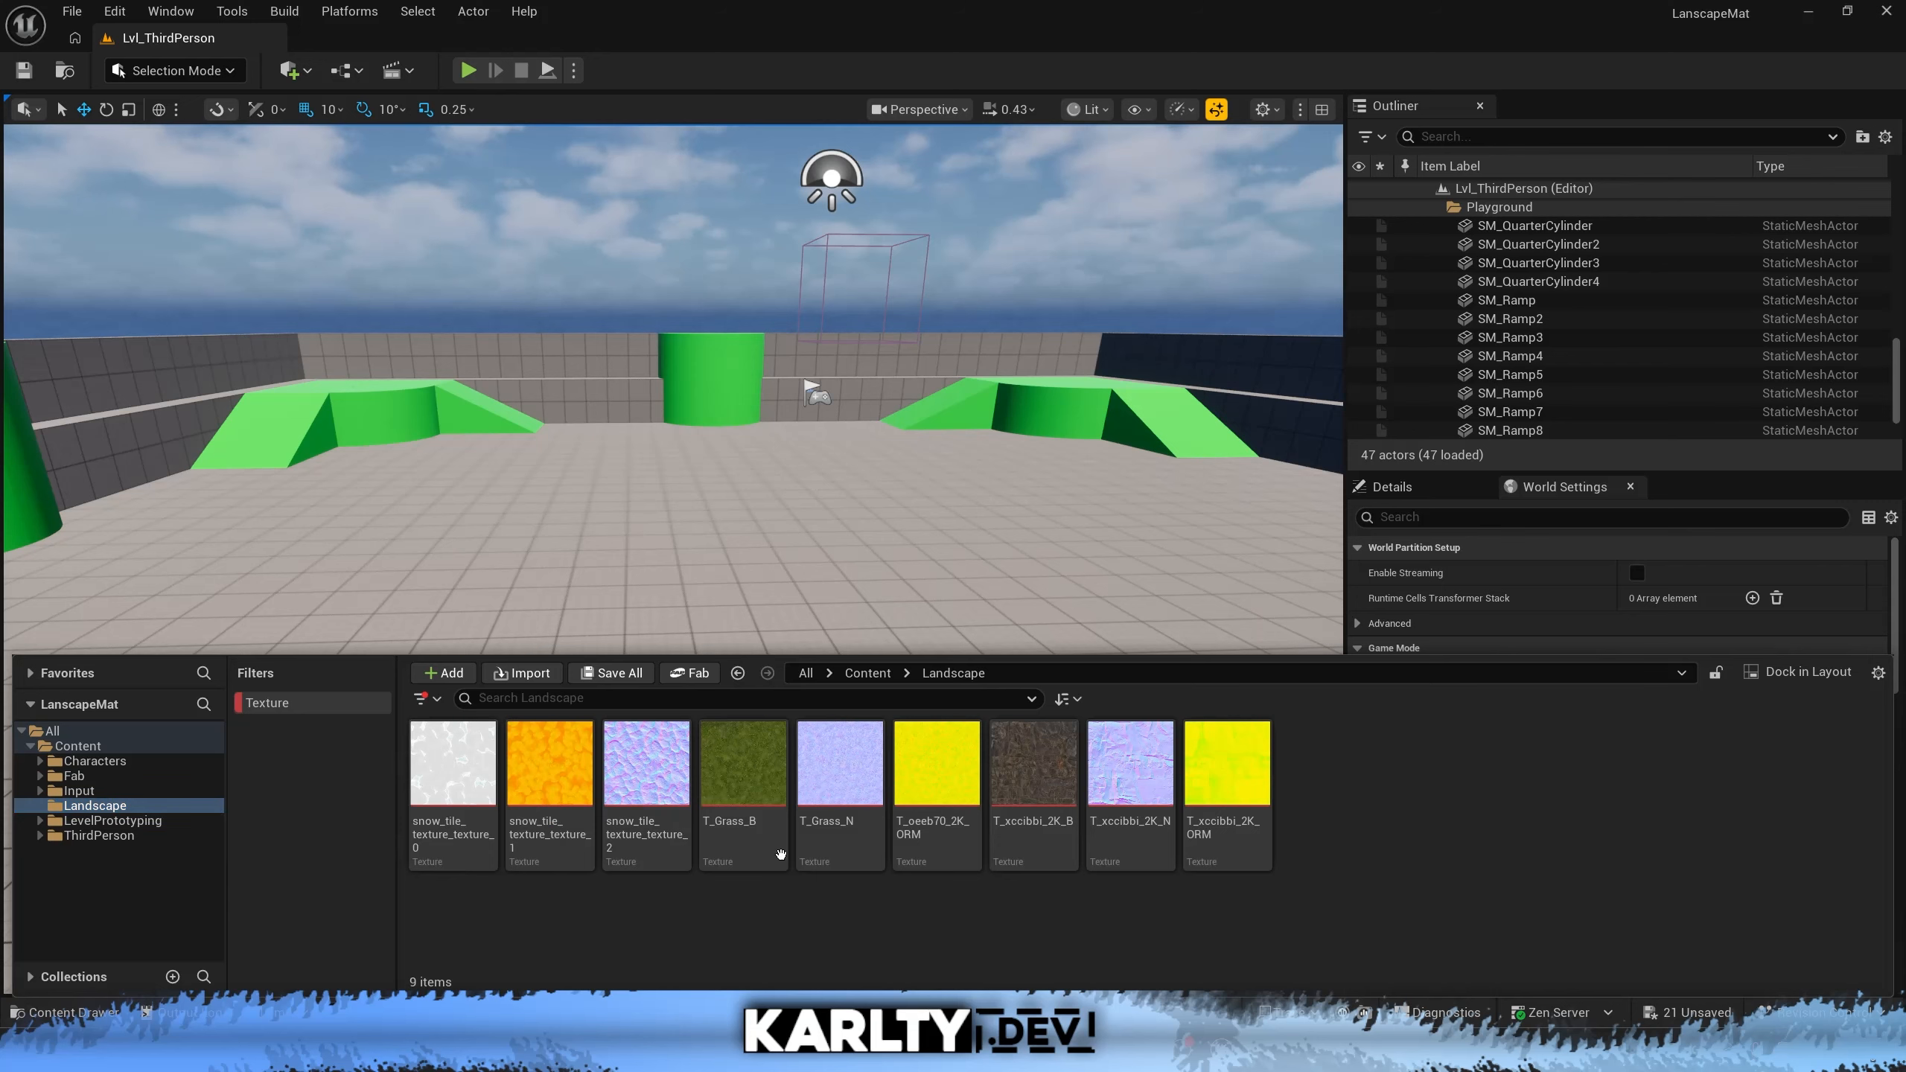
Save all assets and select all nine snow, grass and rock textures in the Landscape folder
left_click(623, 678)
left_click(1096, 736)
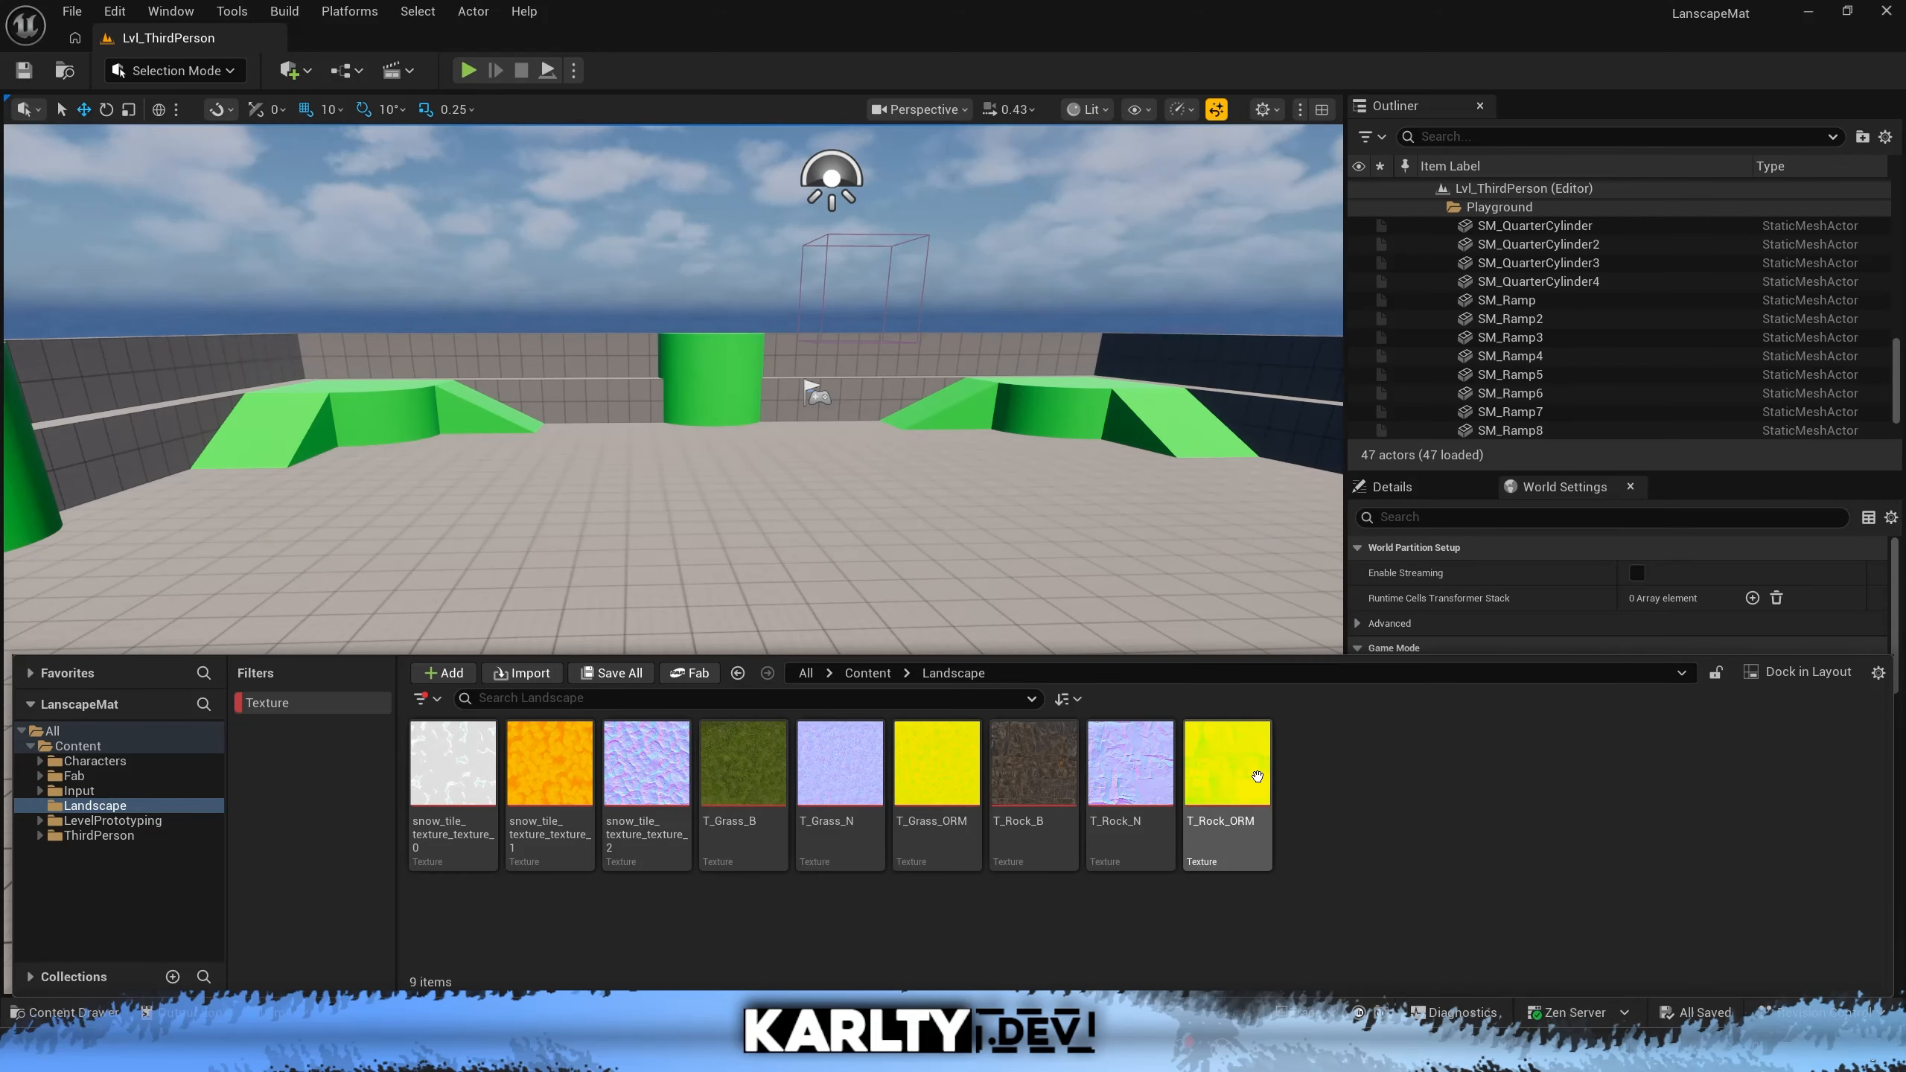
key("Return")
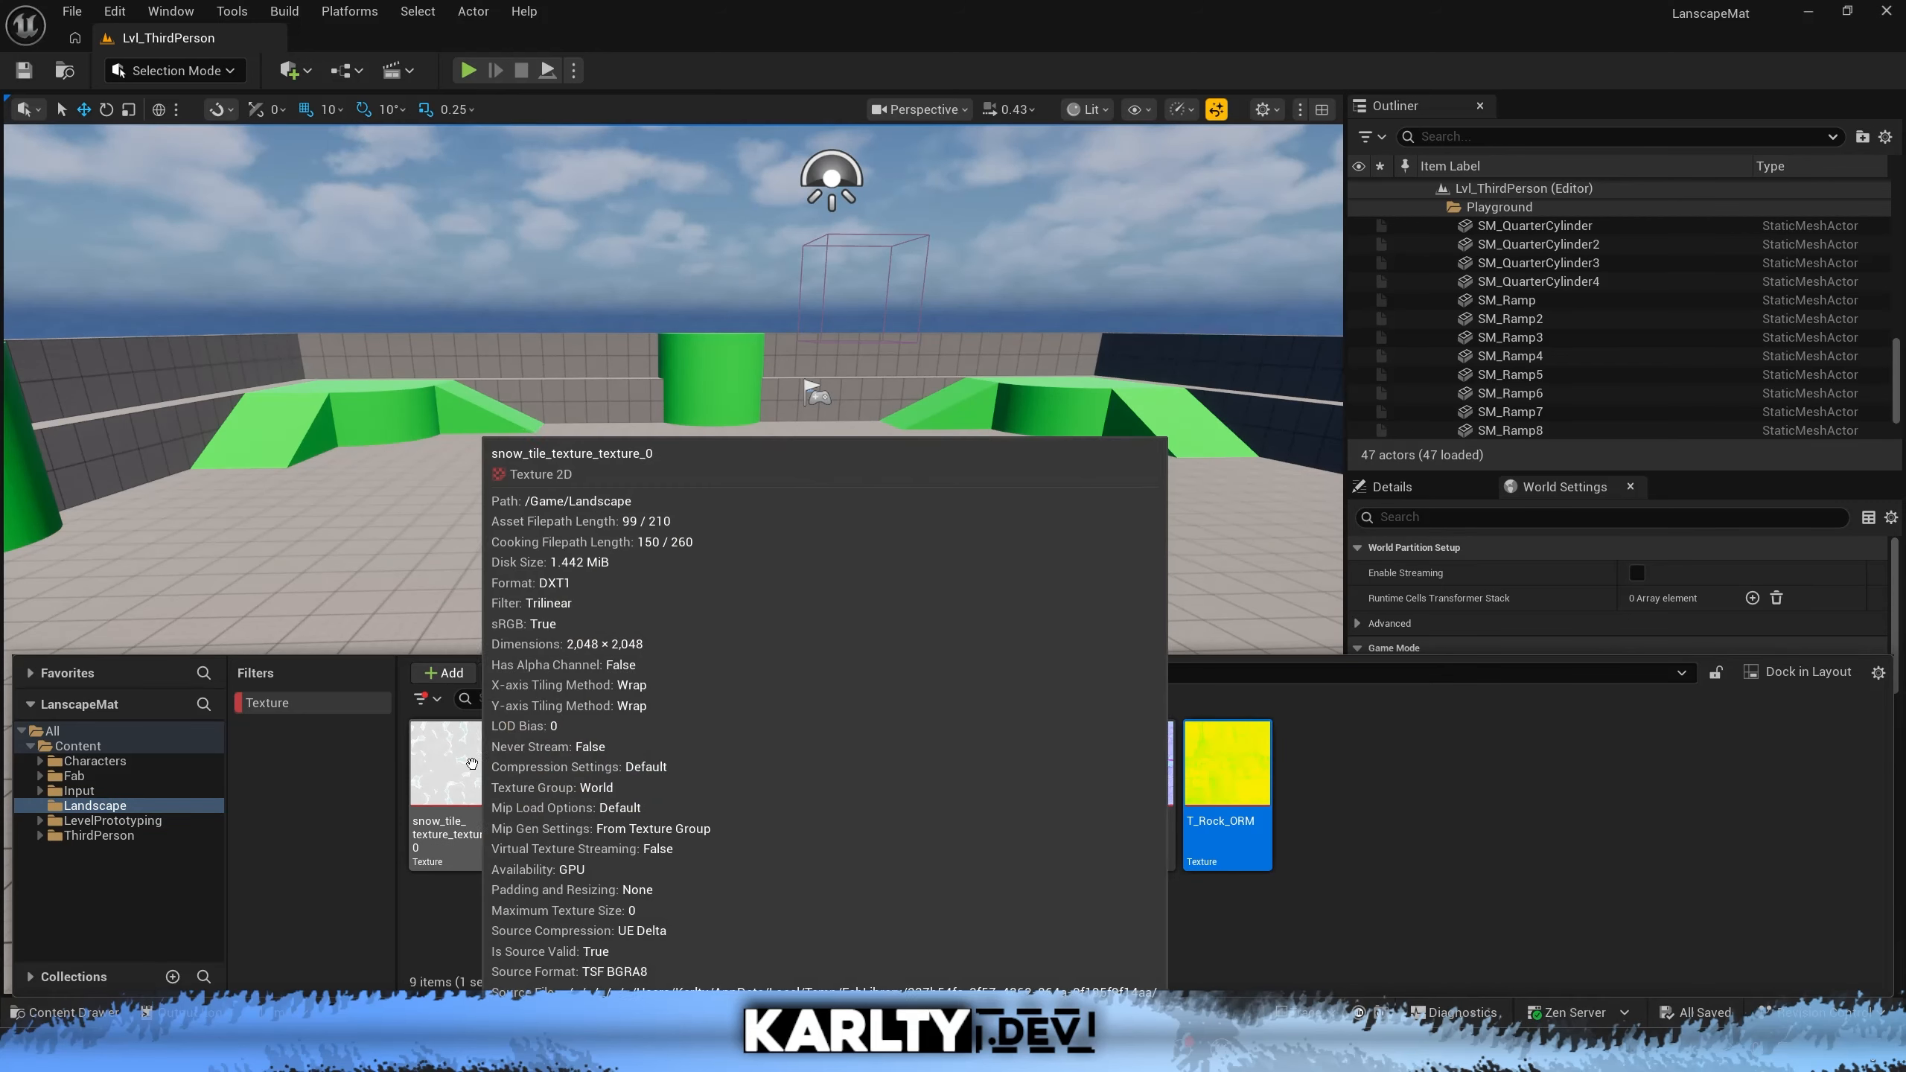
left_click(461, 741, "shift")
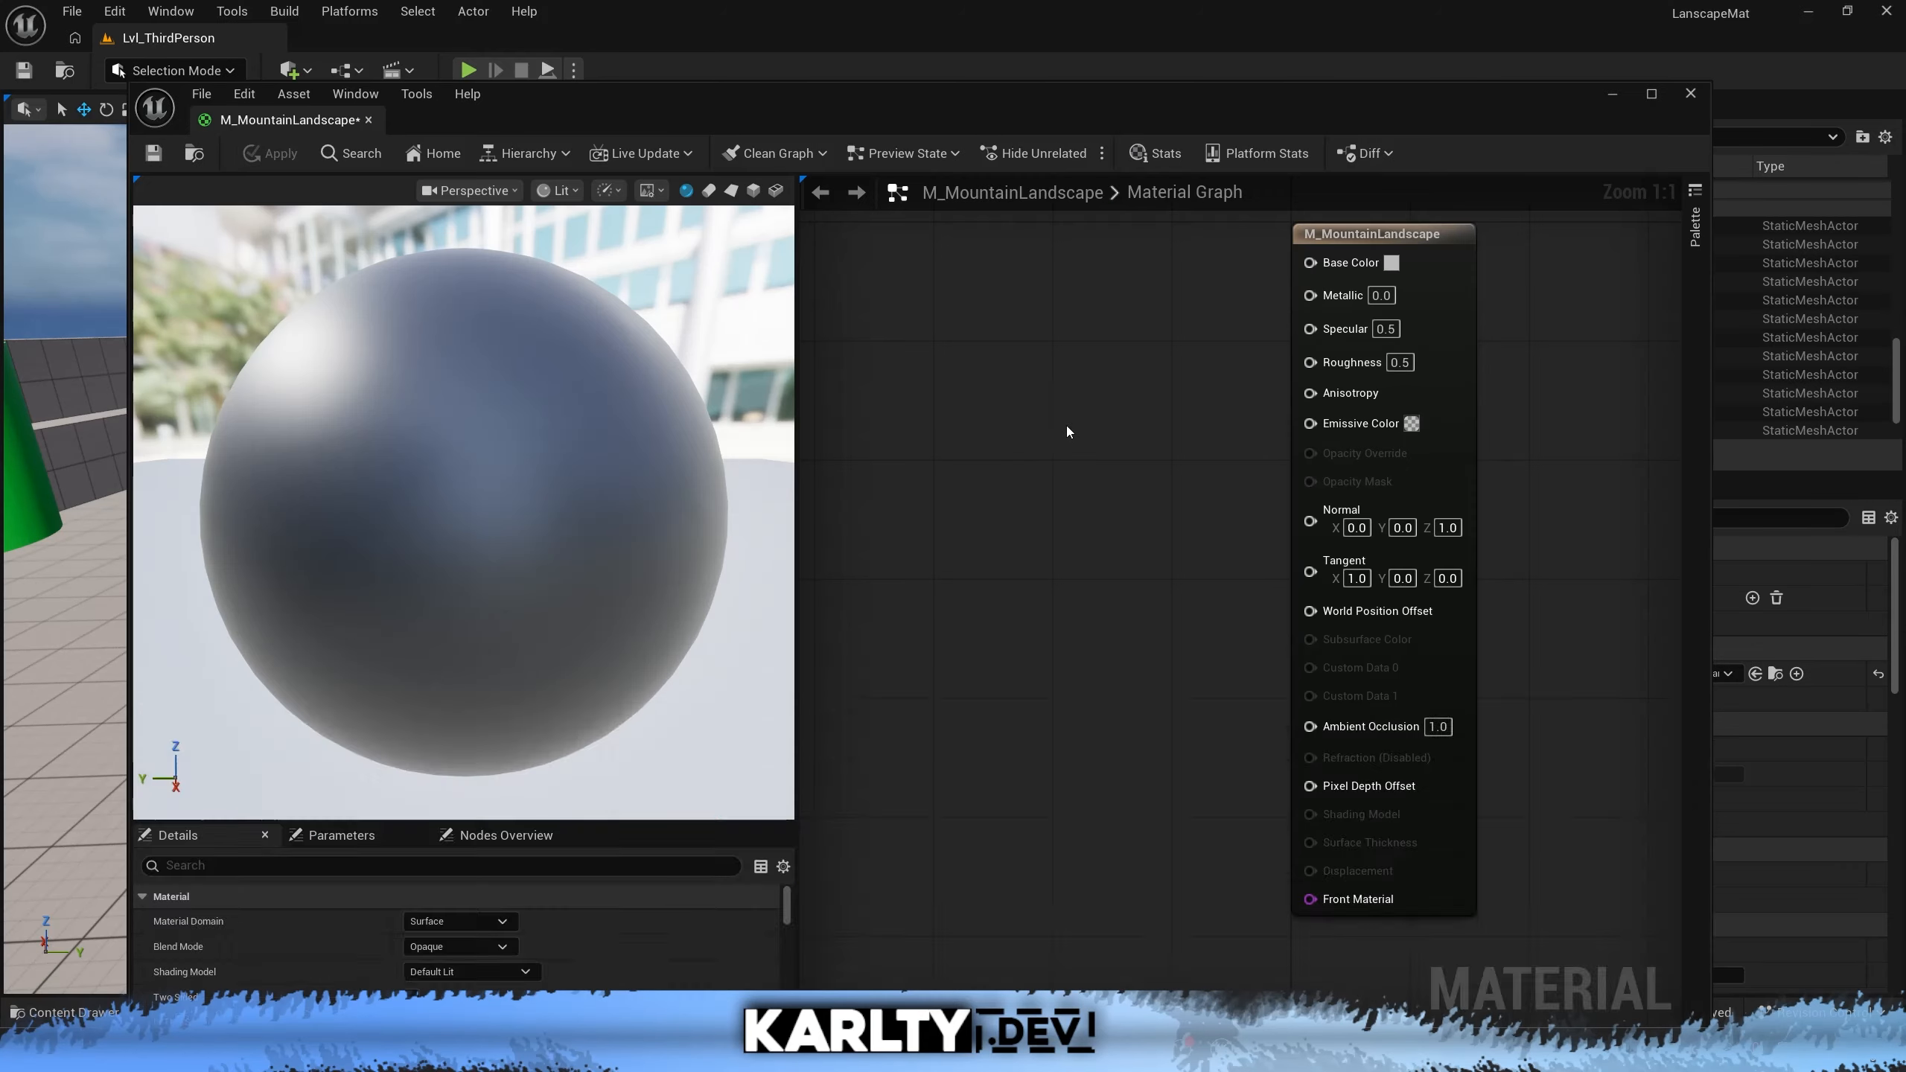
Open the Landscape/Textures folder over the M_MountainLandscape material graph
key("ctrl+space")
double_click(412, 818)
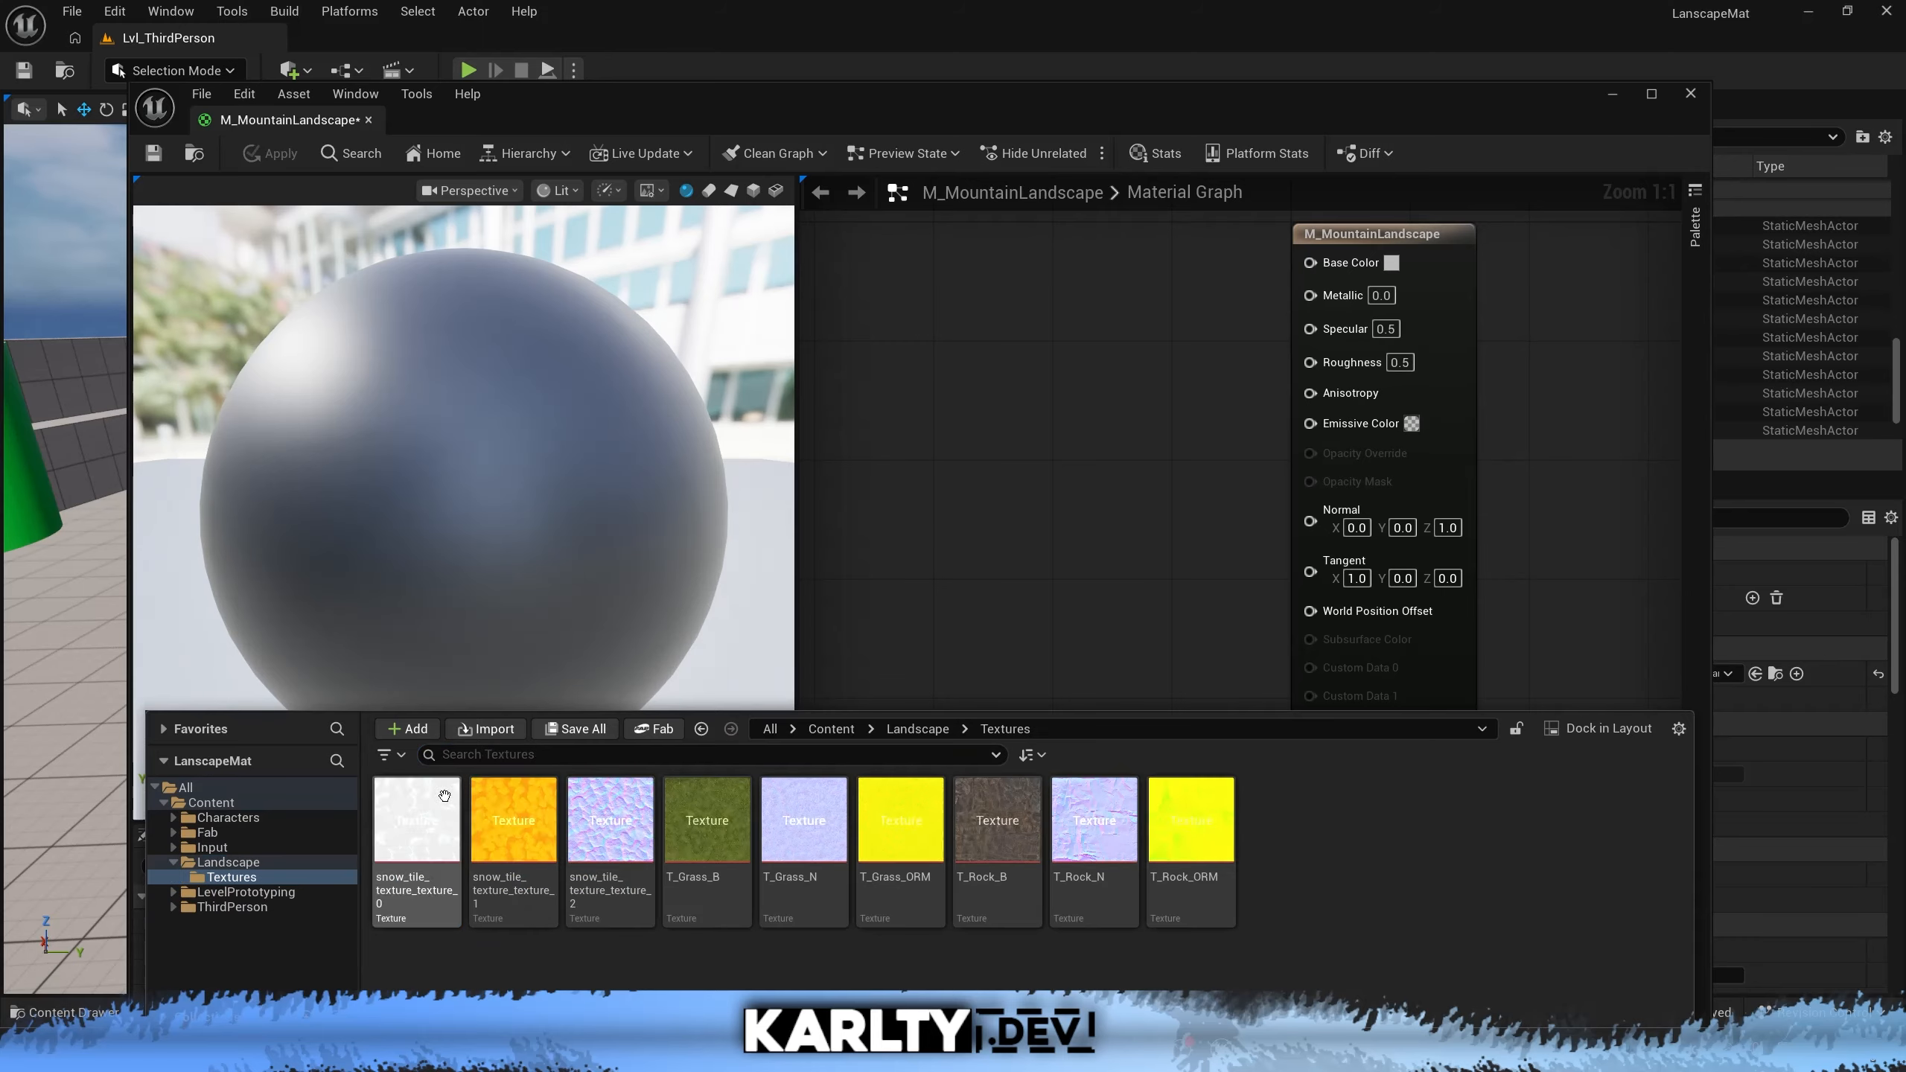
left_click(1202, 842)
left_click(422, 812, "shift")
left_click_drag(702, 842, 1009, 375)
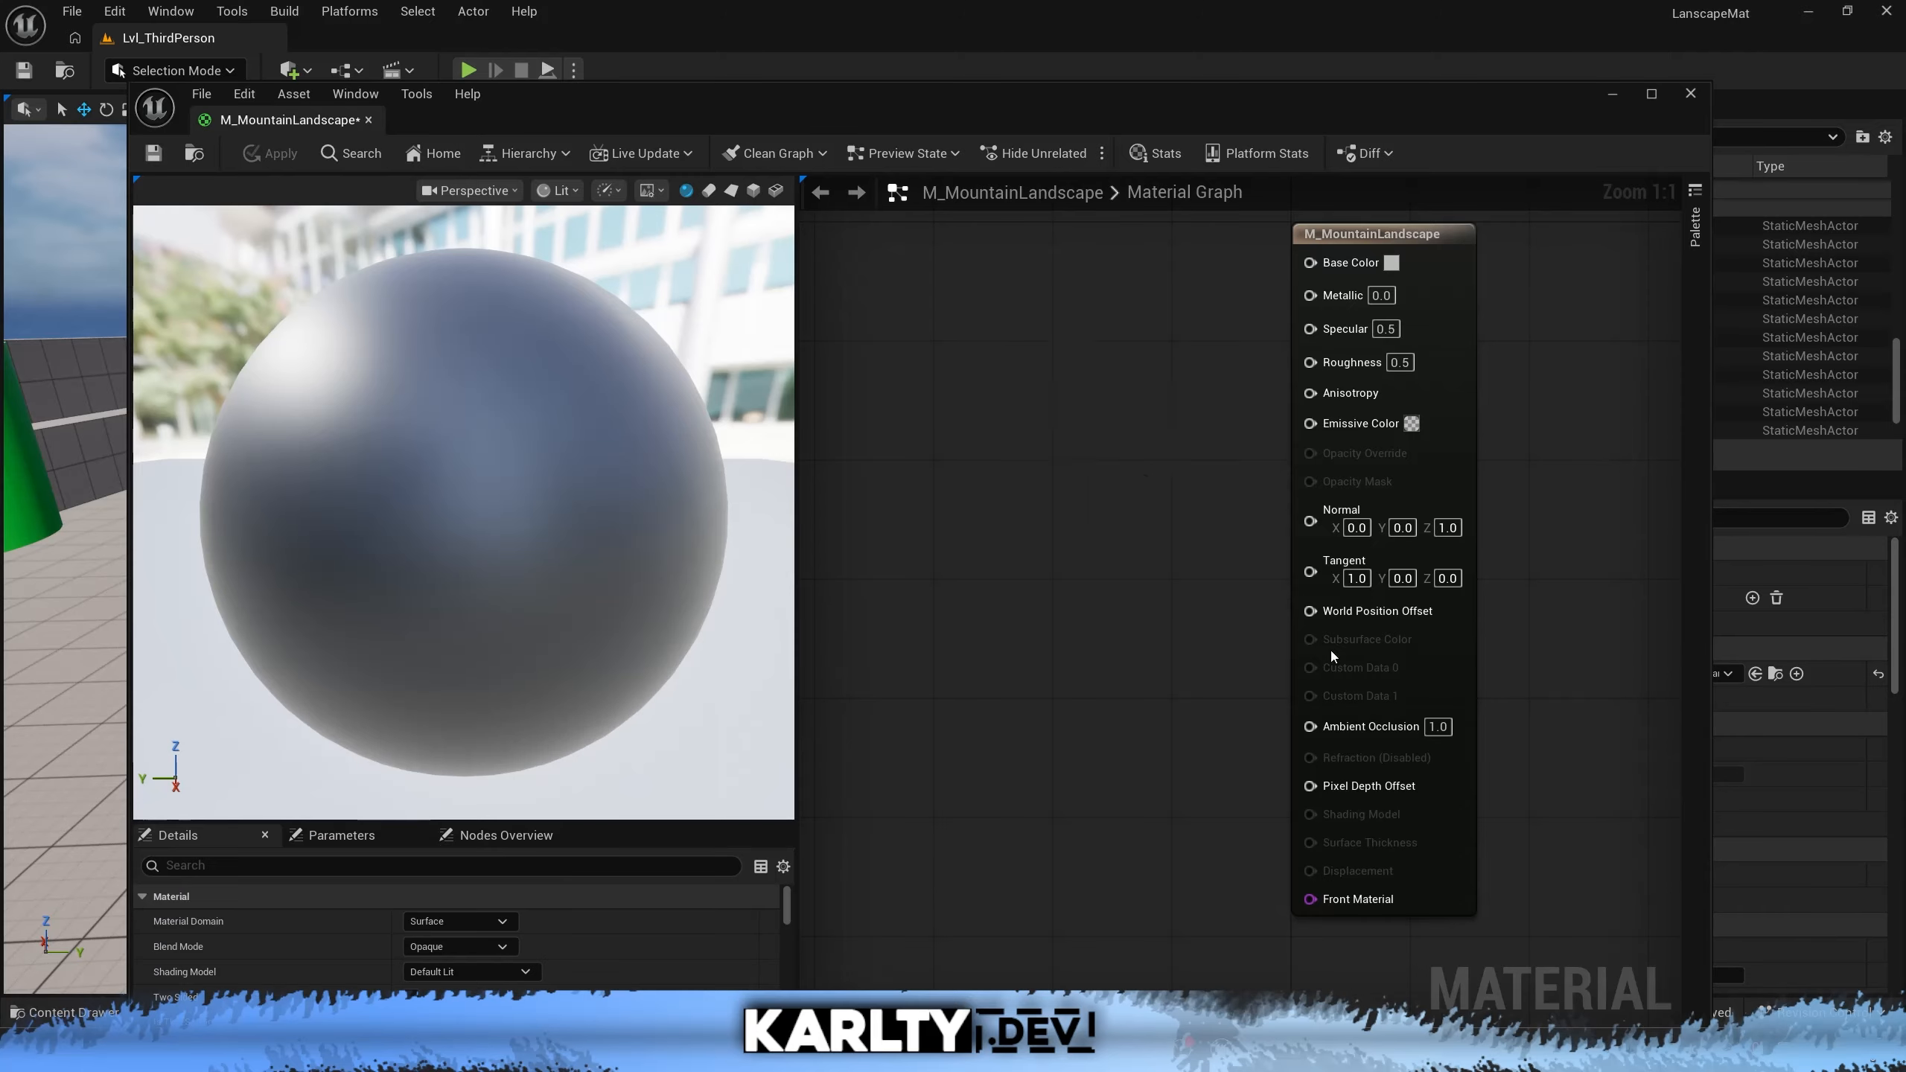
left_click_drag(1263, 842, 1030, 371)
key("Delete")
Add the snow tile base color and normal textures to the material graph as texture samples, without the orange snow map
key("ctrl+space")
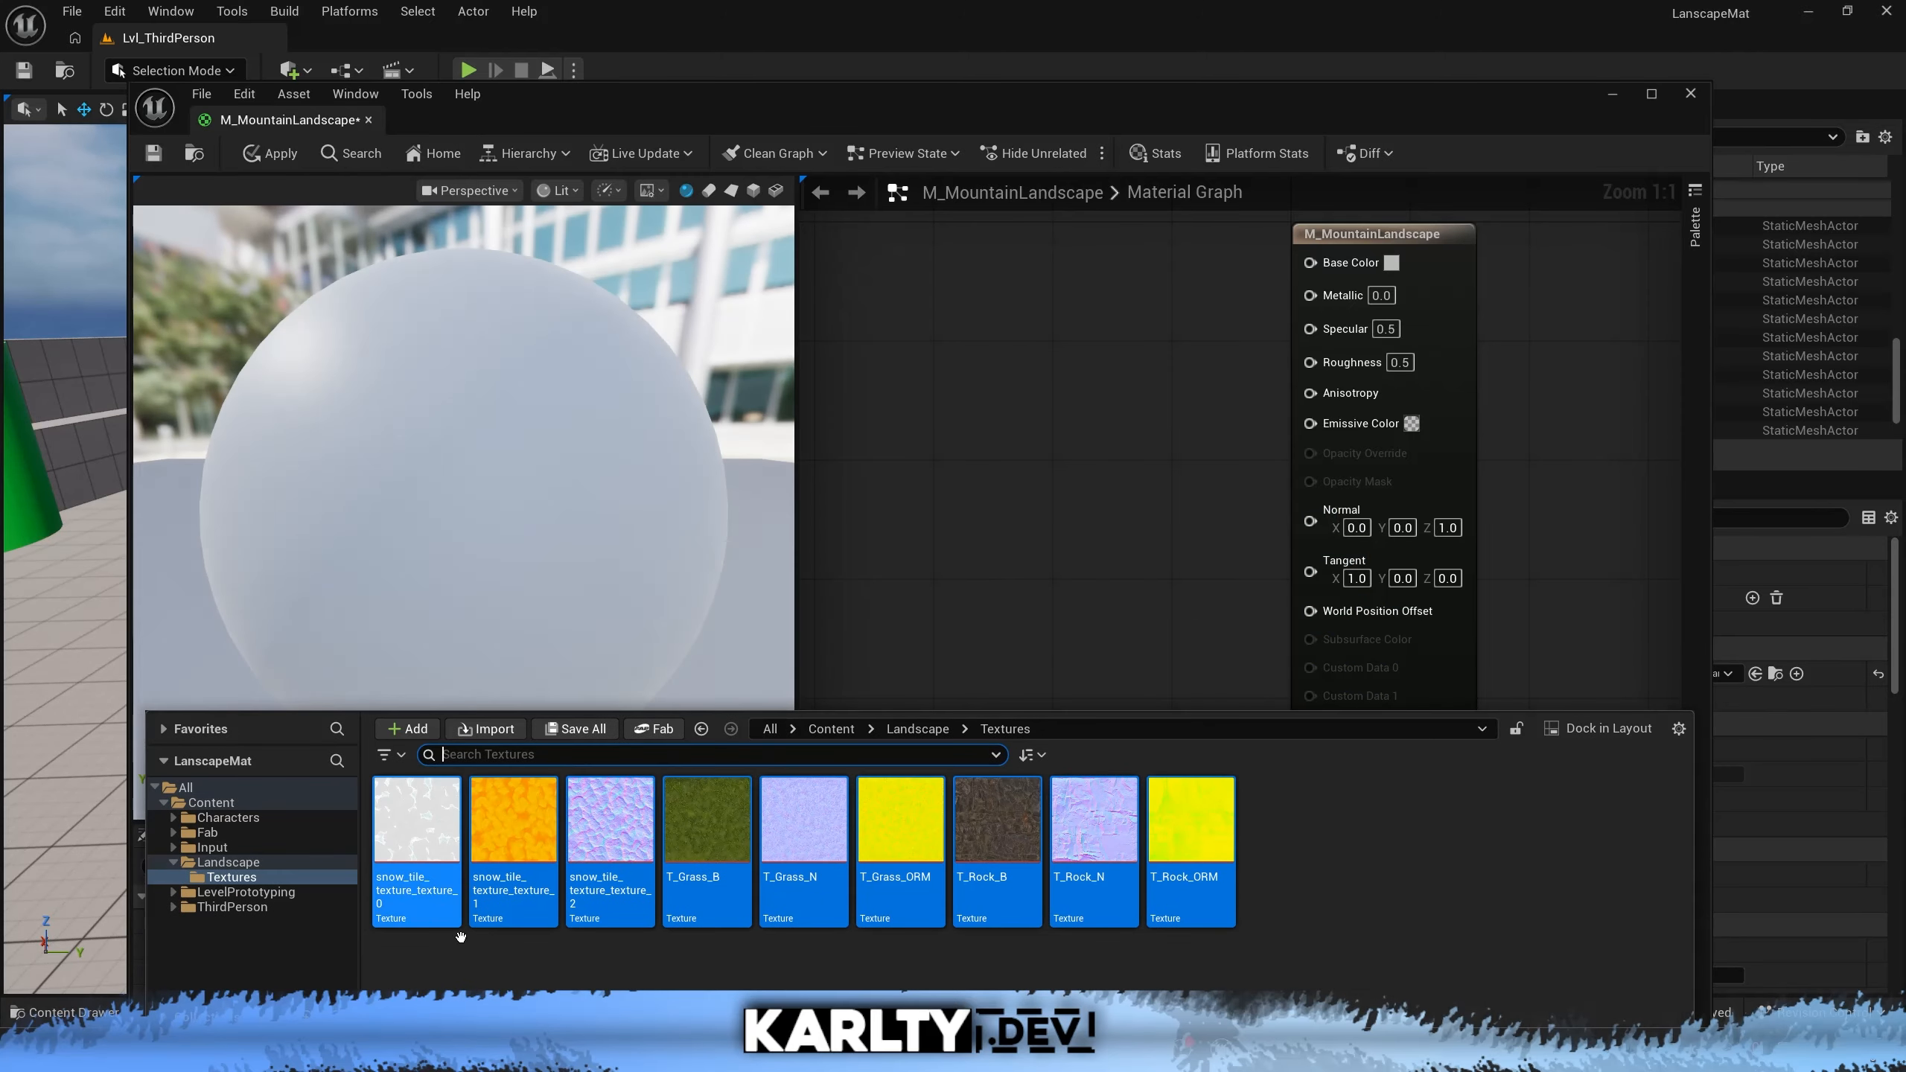
left_click(416, 823)
left_click_drag(417, 822, 904, 230)
left_click_drag(513, 822, 948, 535)
left_click_drag(610, 819, 913, 449)
left_click(891, 480)
key("Delete")
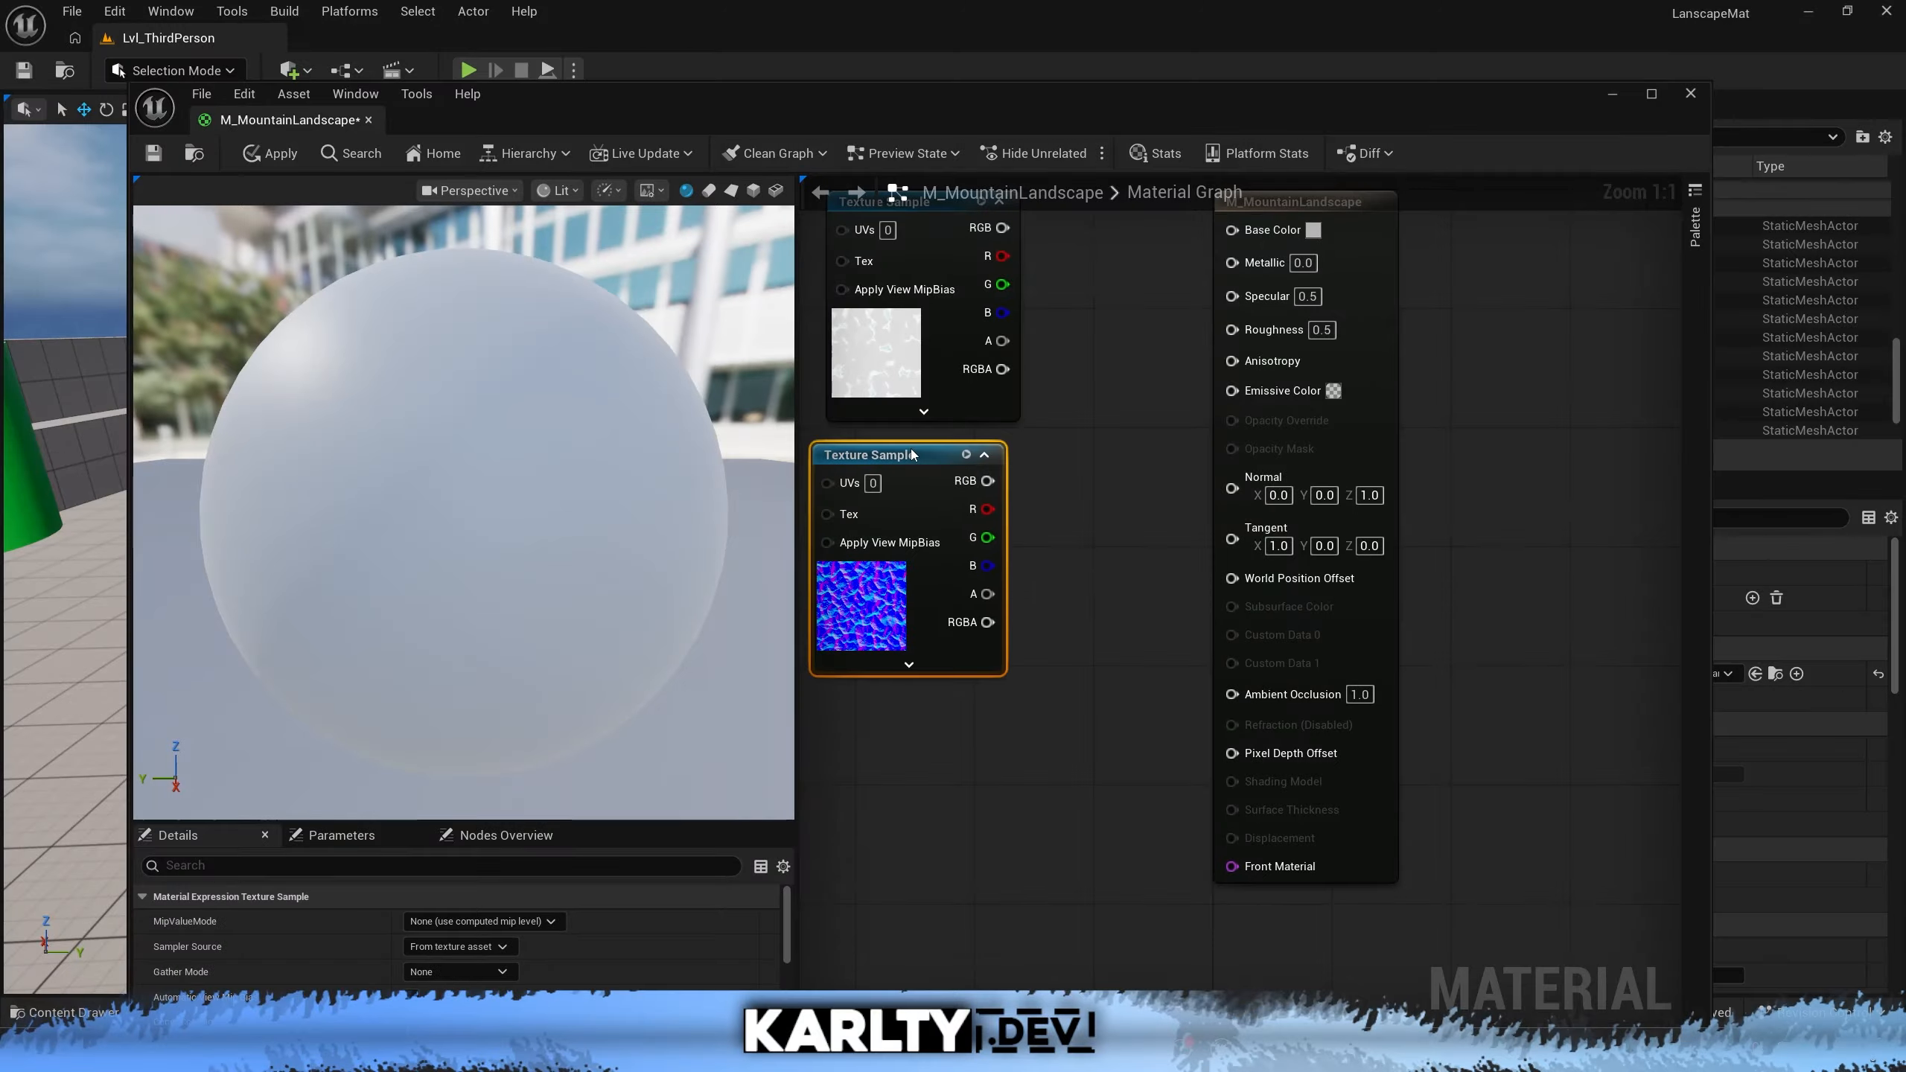
Add T_Grass_B and T_Grass_N to the material graph as texture samples below the snow samples
left_click_drag(699, 856, 1047, 580)
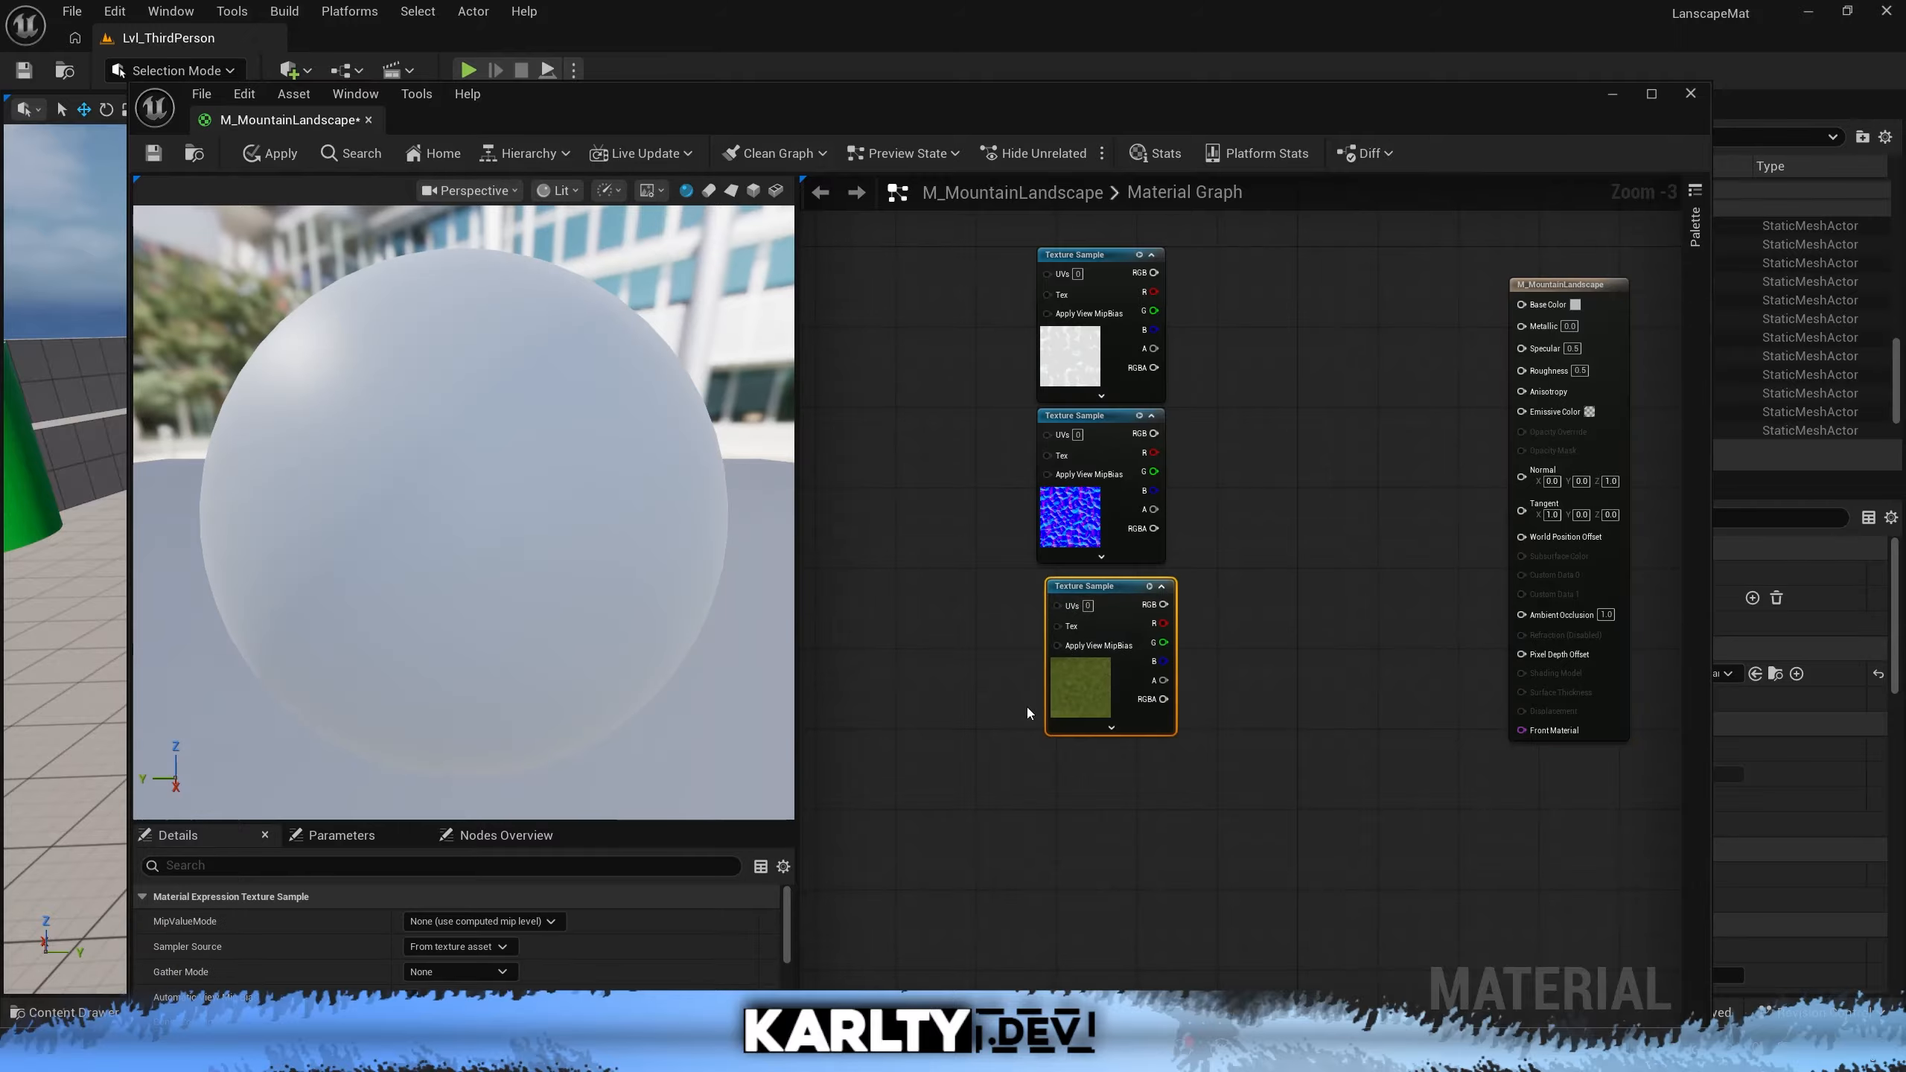
key("ctrl+space")
left_click_drag(817, 852, 1059, 773)
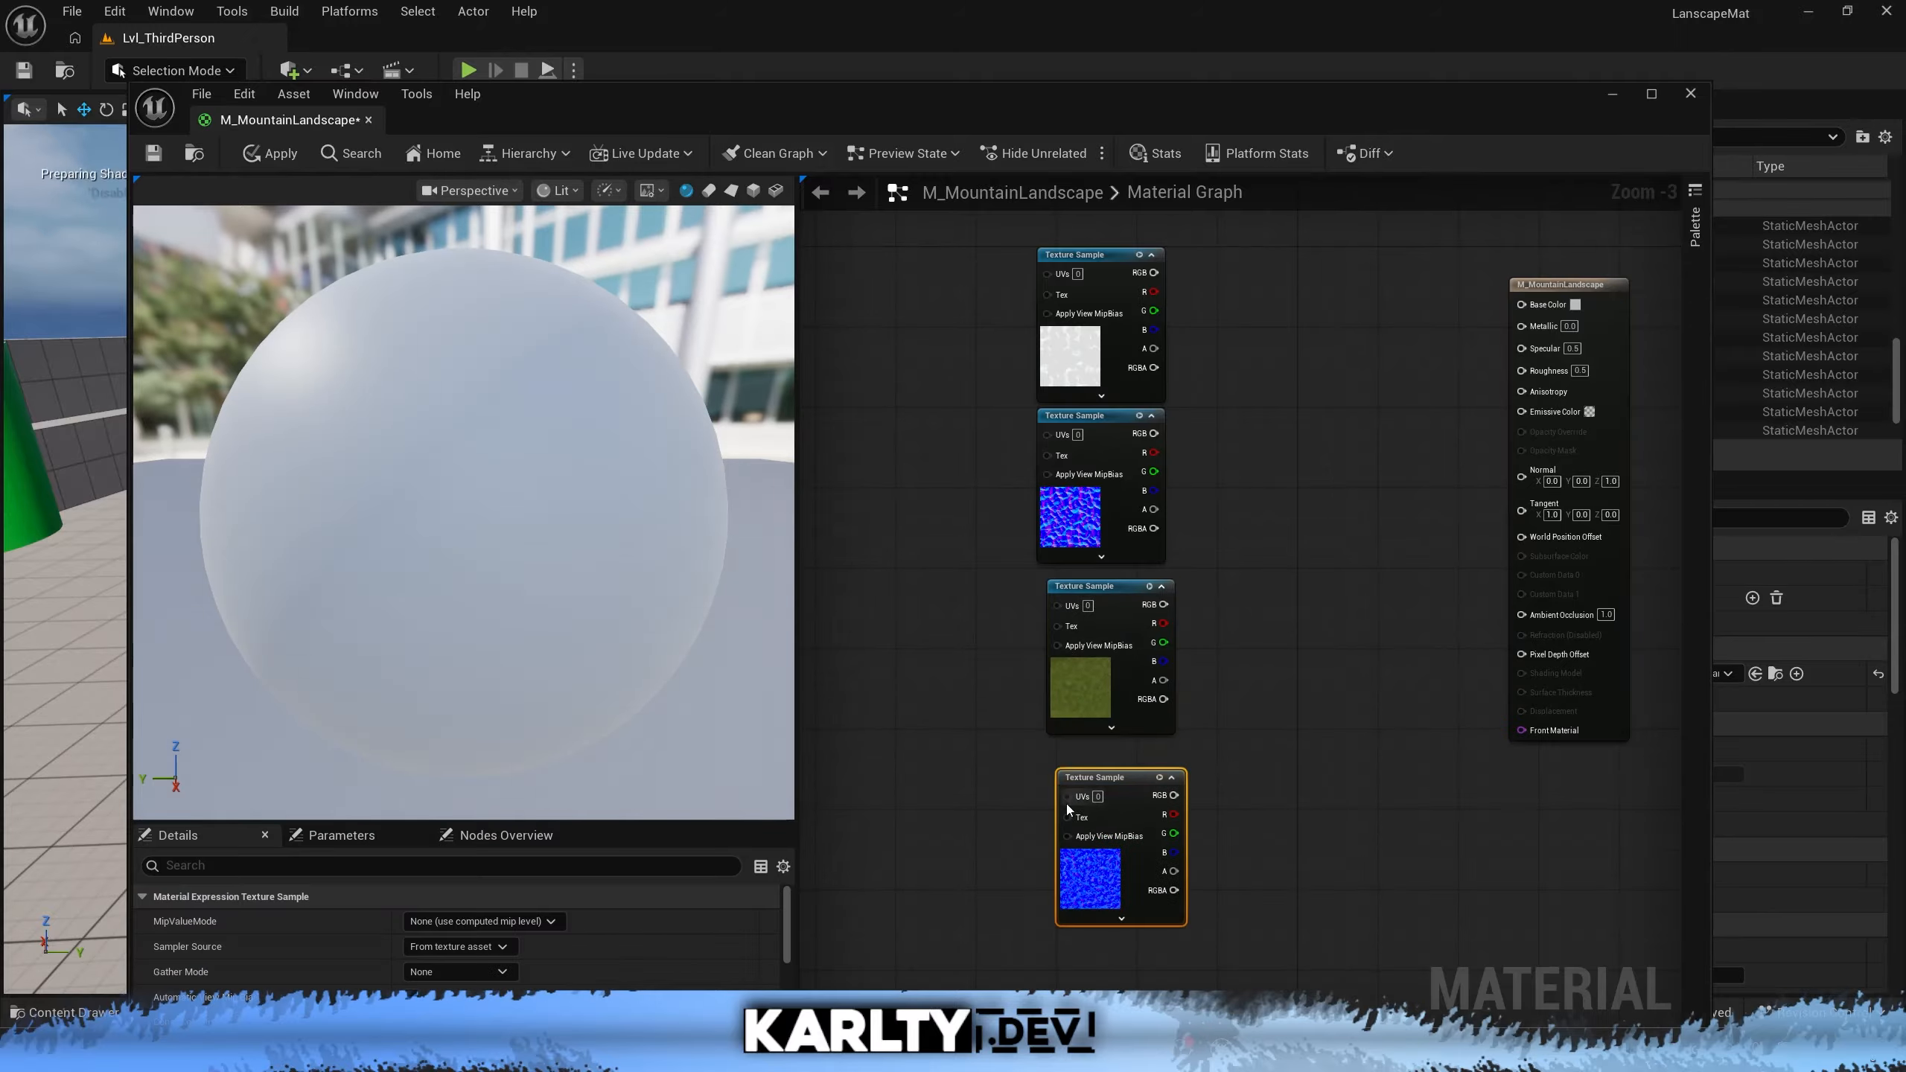
left_click_drag(1256, 855, 1125, 636)
key("Delete")
Add T_Rock_B and T_Rock_N to the material graph as texture samples
key("ctrl+space")
left_click(1004, 816)
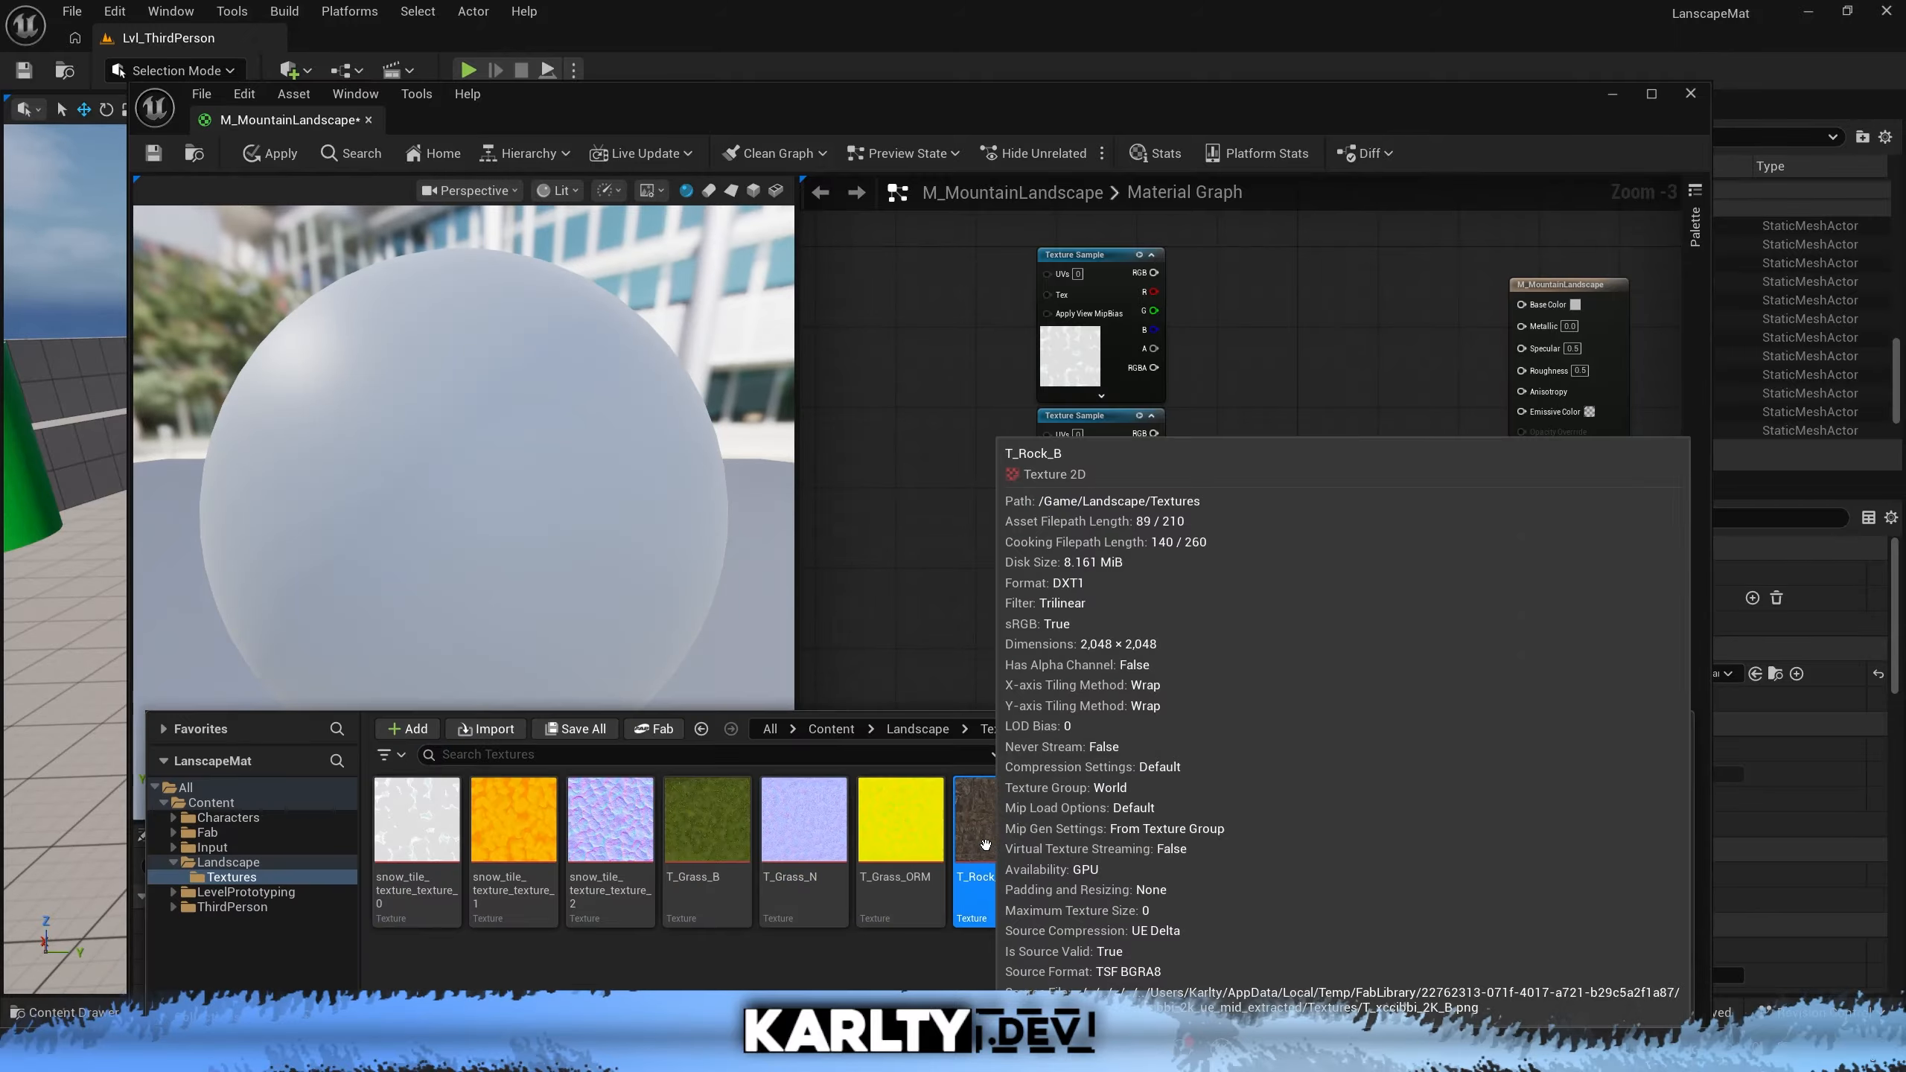
left_click_drag(1004, 816, 1051, 589)
key("ctrl+space")
left_click_drag(1084, 839, 1242, 653)
Arrange the texture samples in one column with the snow pair first, rock below it and grass last
right_click_drag(1149, 842, 1041, 612)
left_click_drag(1163, 428, 971, 528)
left_click_drag(1141, 902, 998, 699)
left_click_drag(957, 640, 973, 697)
right_click_drag(1199, 458, 1294, 685)
right_click_drag(1261, 428, 1279, 549)
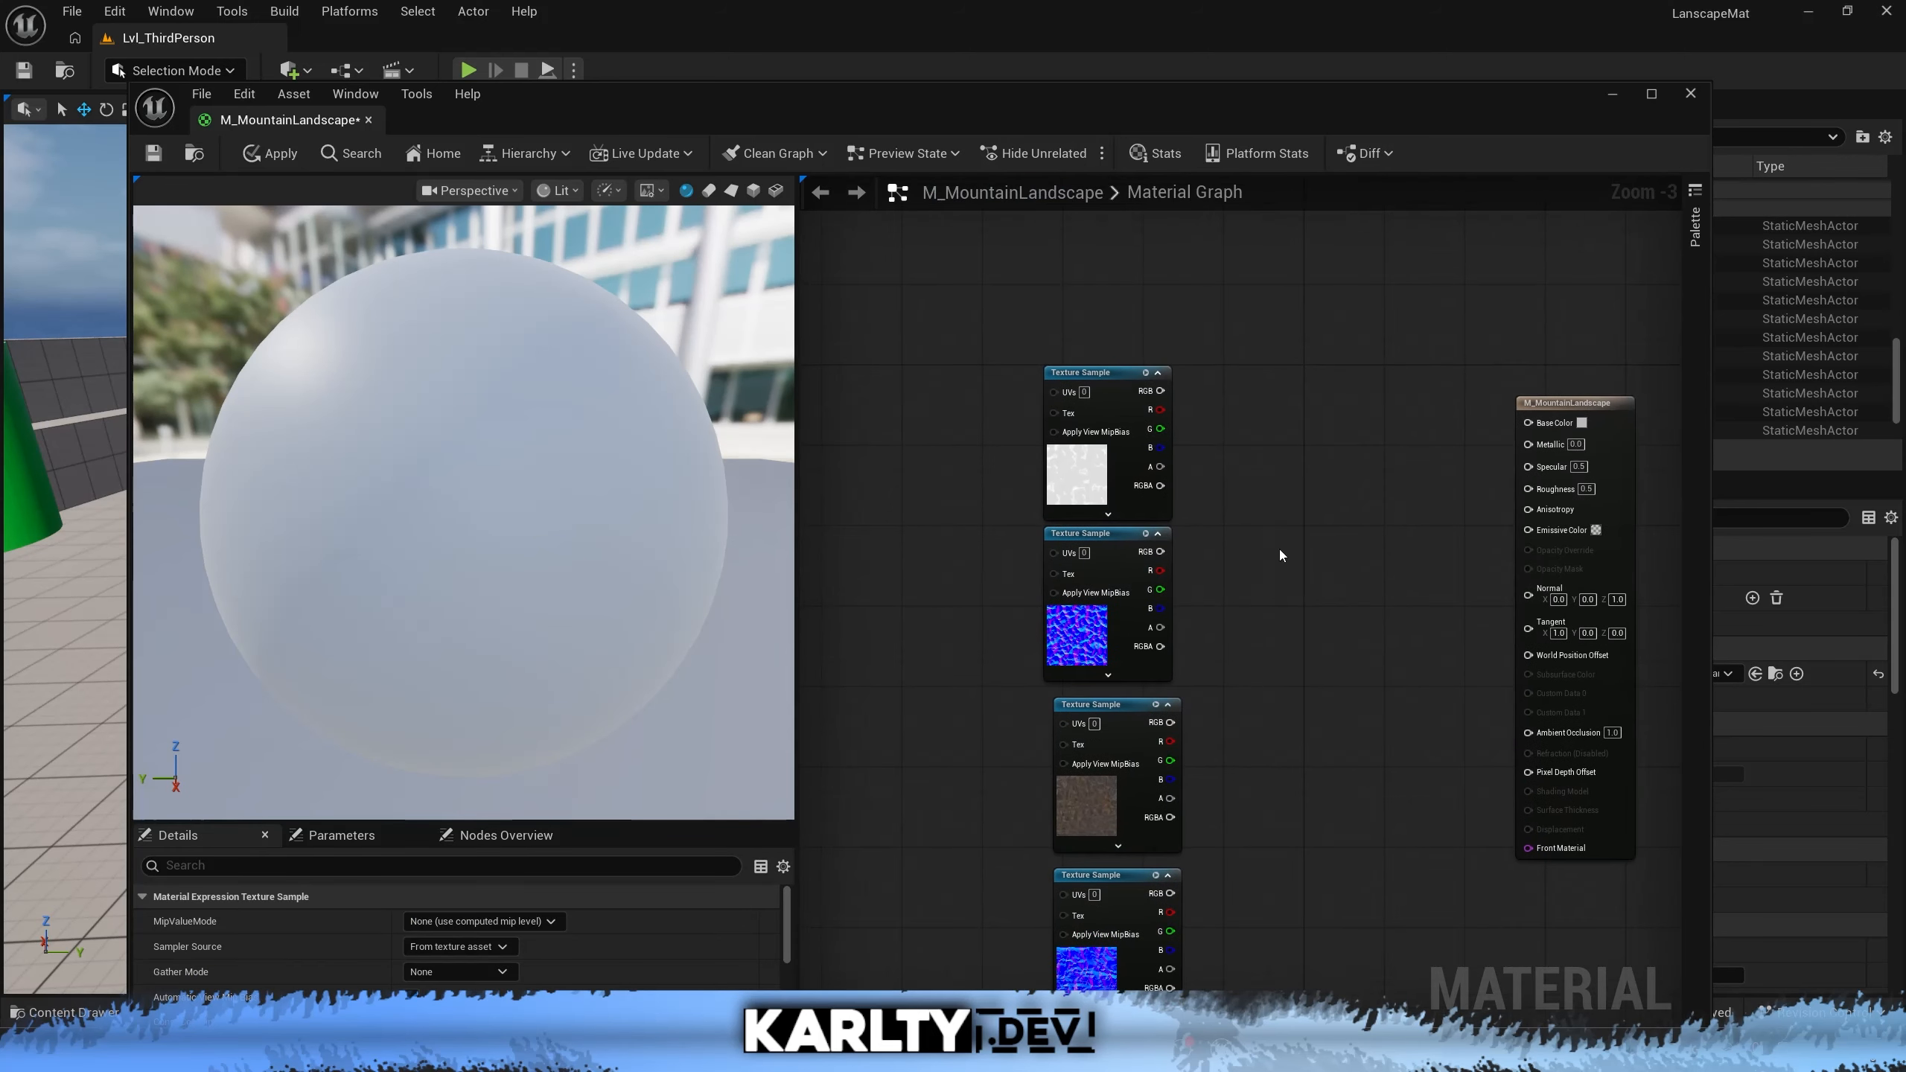
Examine the base color and normal sample pairs for snow, rock and grass in the material graph
left_click_drag(1013, 288, 1234, 655)
left_click_drag(1231, 459, 1001, 330)
left_click_drag(953, 542, 1231, 655)
right_click_drag(943, 813, 871, 618)
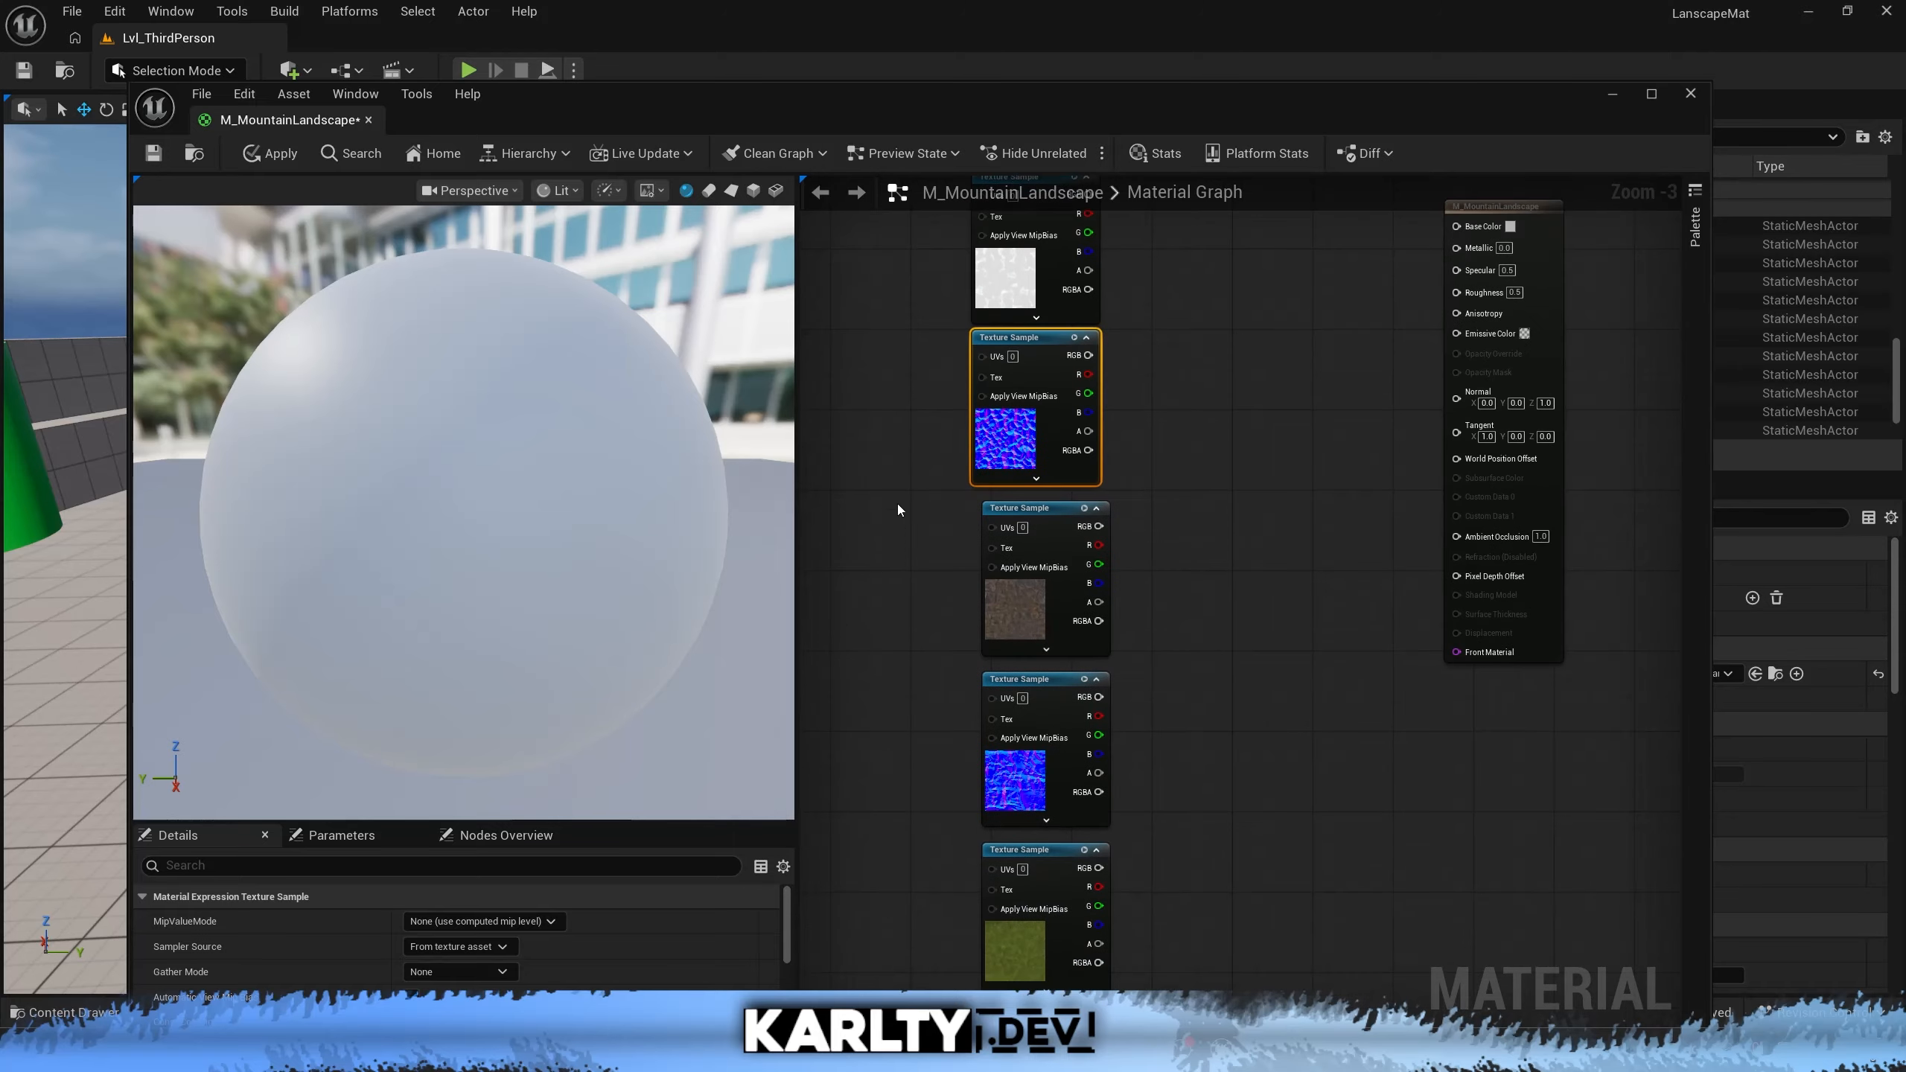
left_click_drag(898, 504, 1056, 675)
left_click_drag(906, 704, 1077, 749)
right_click_drag(1216, 840, 1231, 658)
left_click_drag(929, 741, 1155, 789)
left_click_drag(935, 863, 1023, 893)
right_click_drag(1268, 278, 1190, 644)
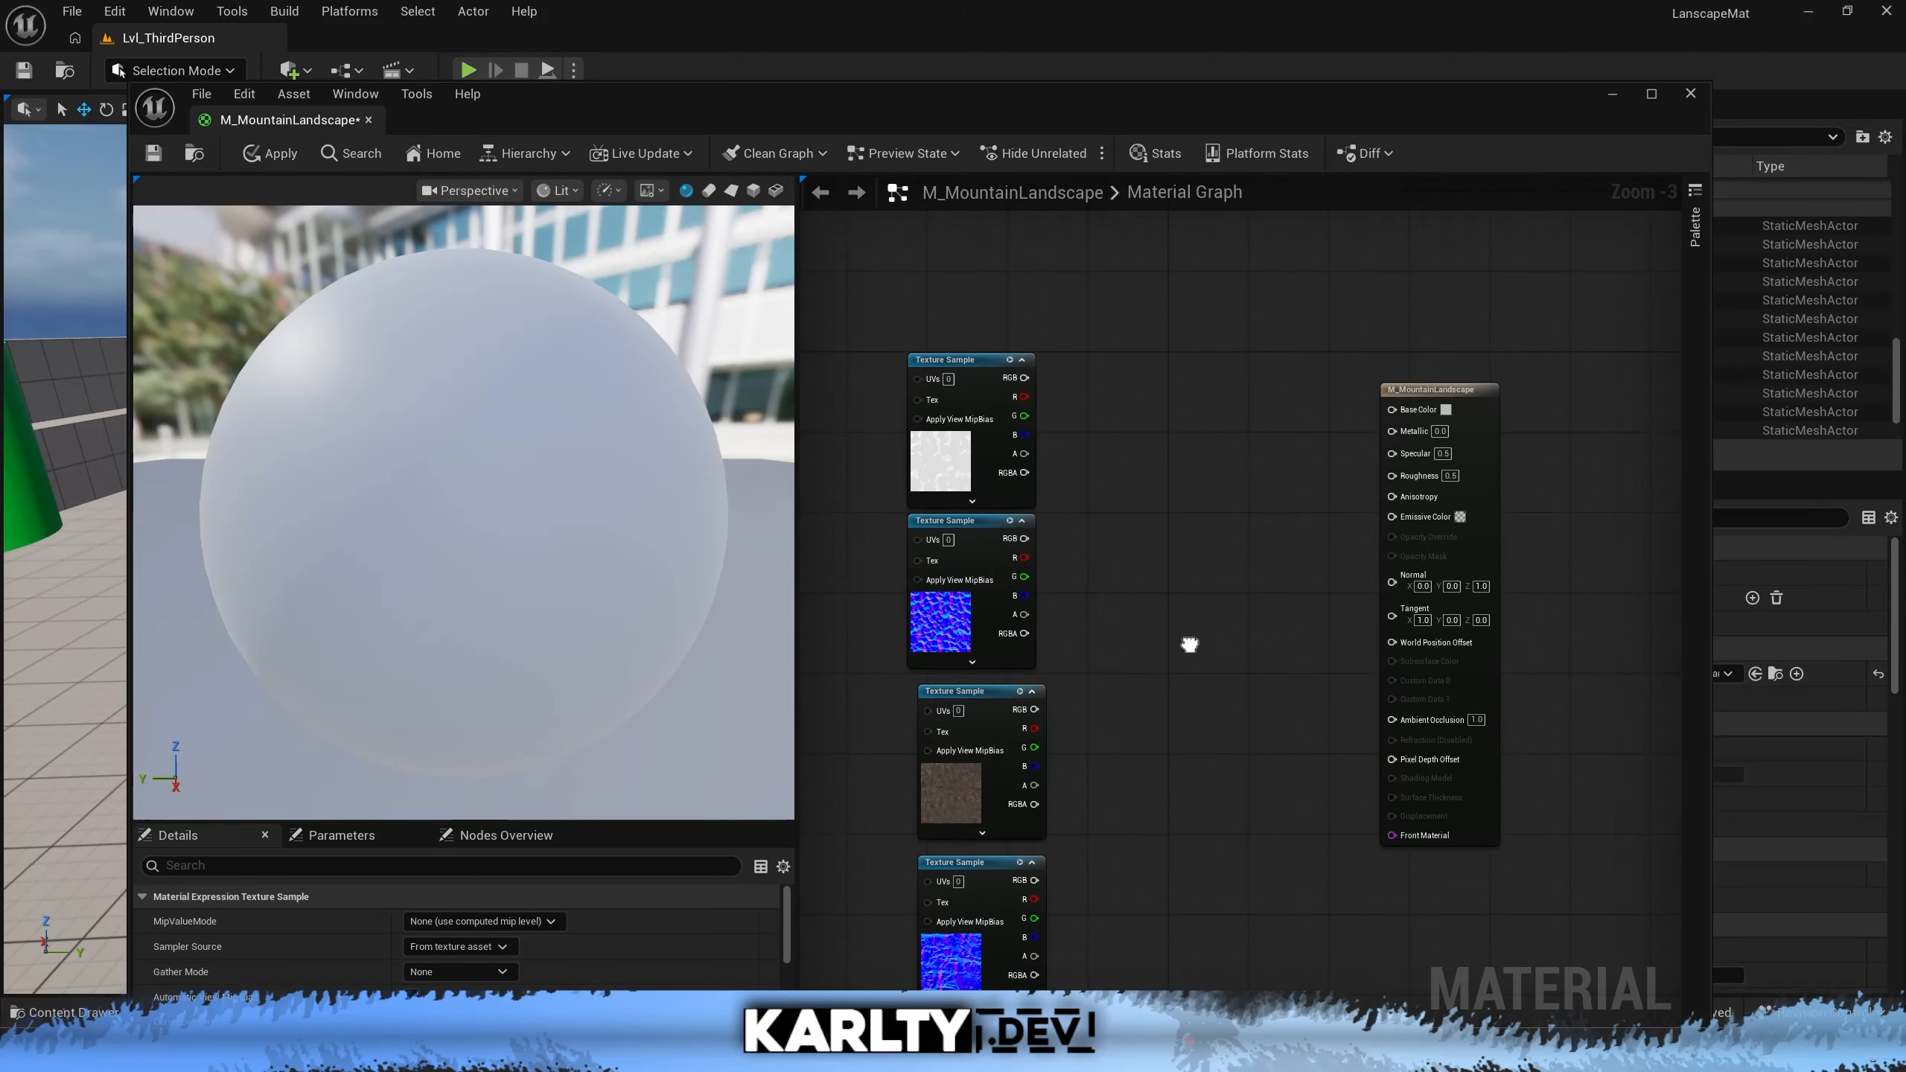
Add a Landscape Layer Blend node between the texture samples and the material output, and give it one layer
left_click_drag(1471, 414, 1541, 404)
right_click(1115, 475)
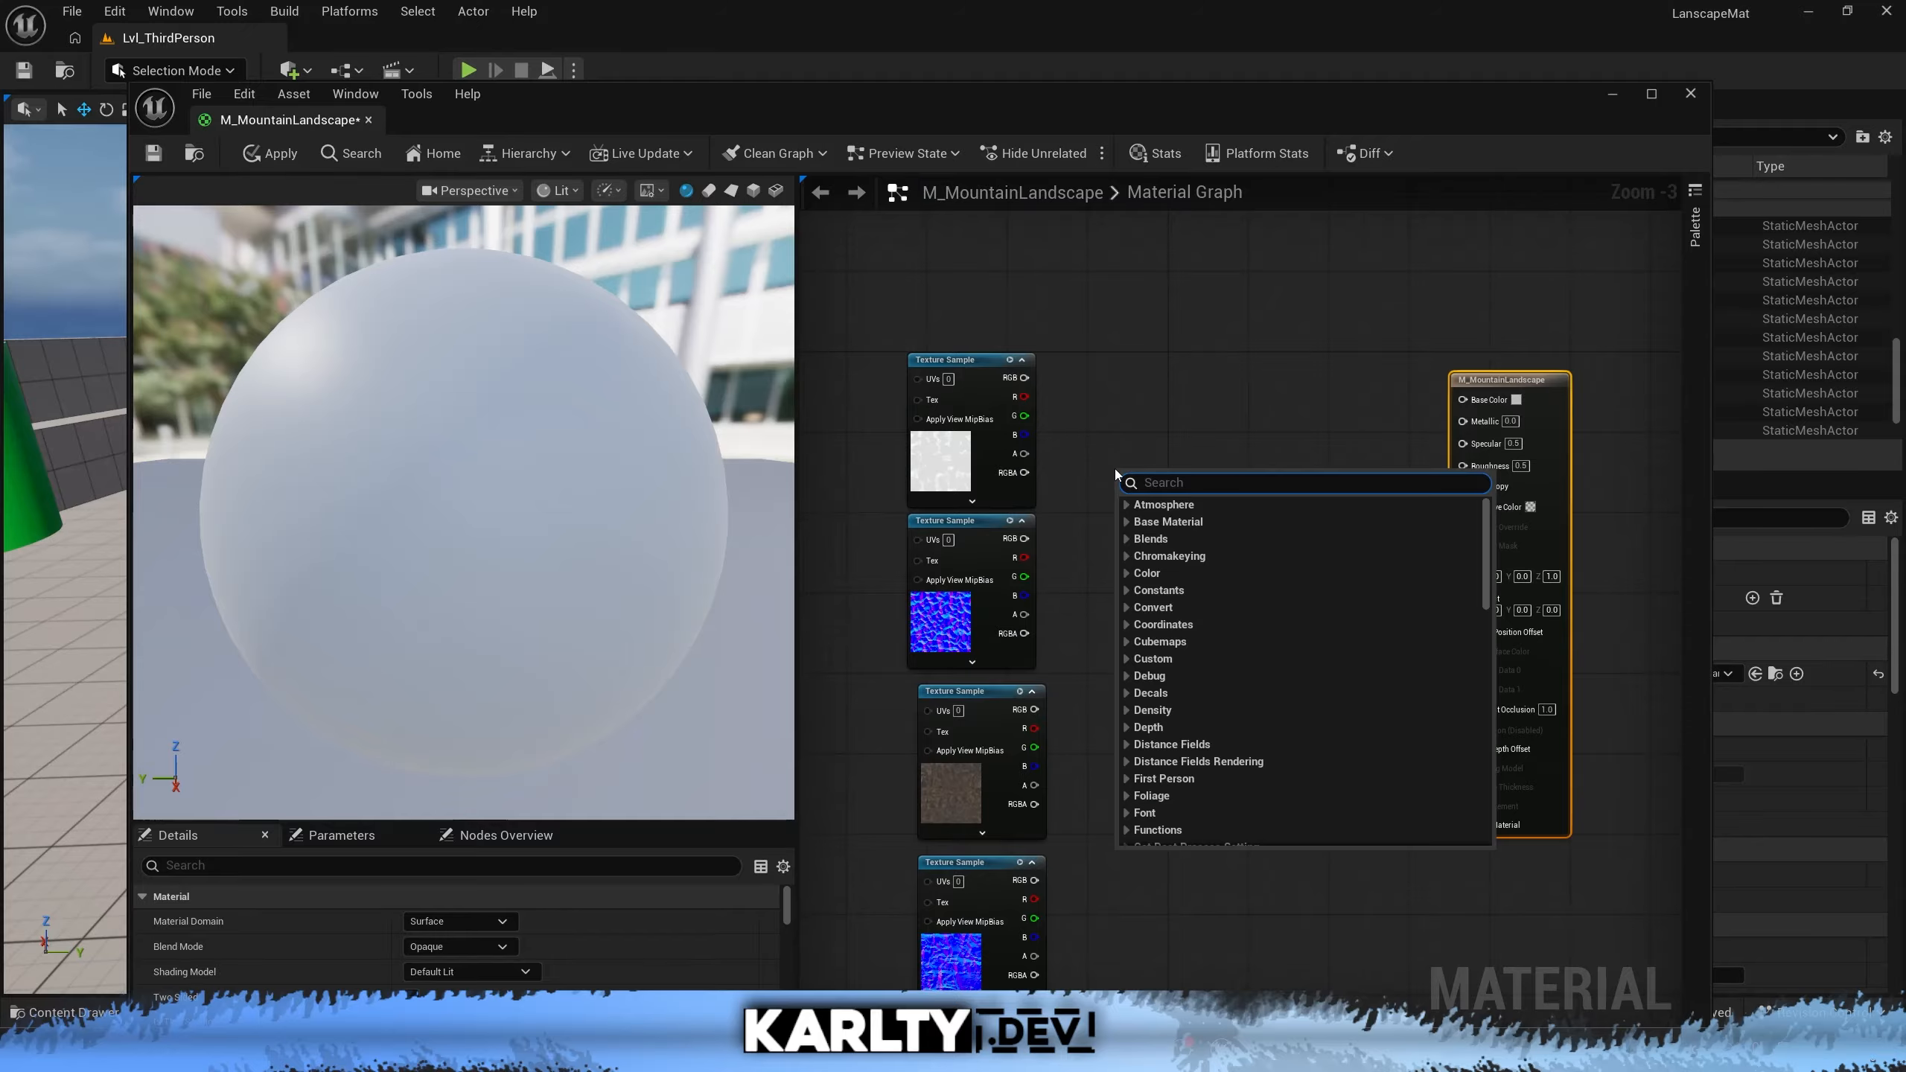
type("landsca")
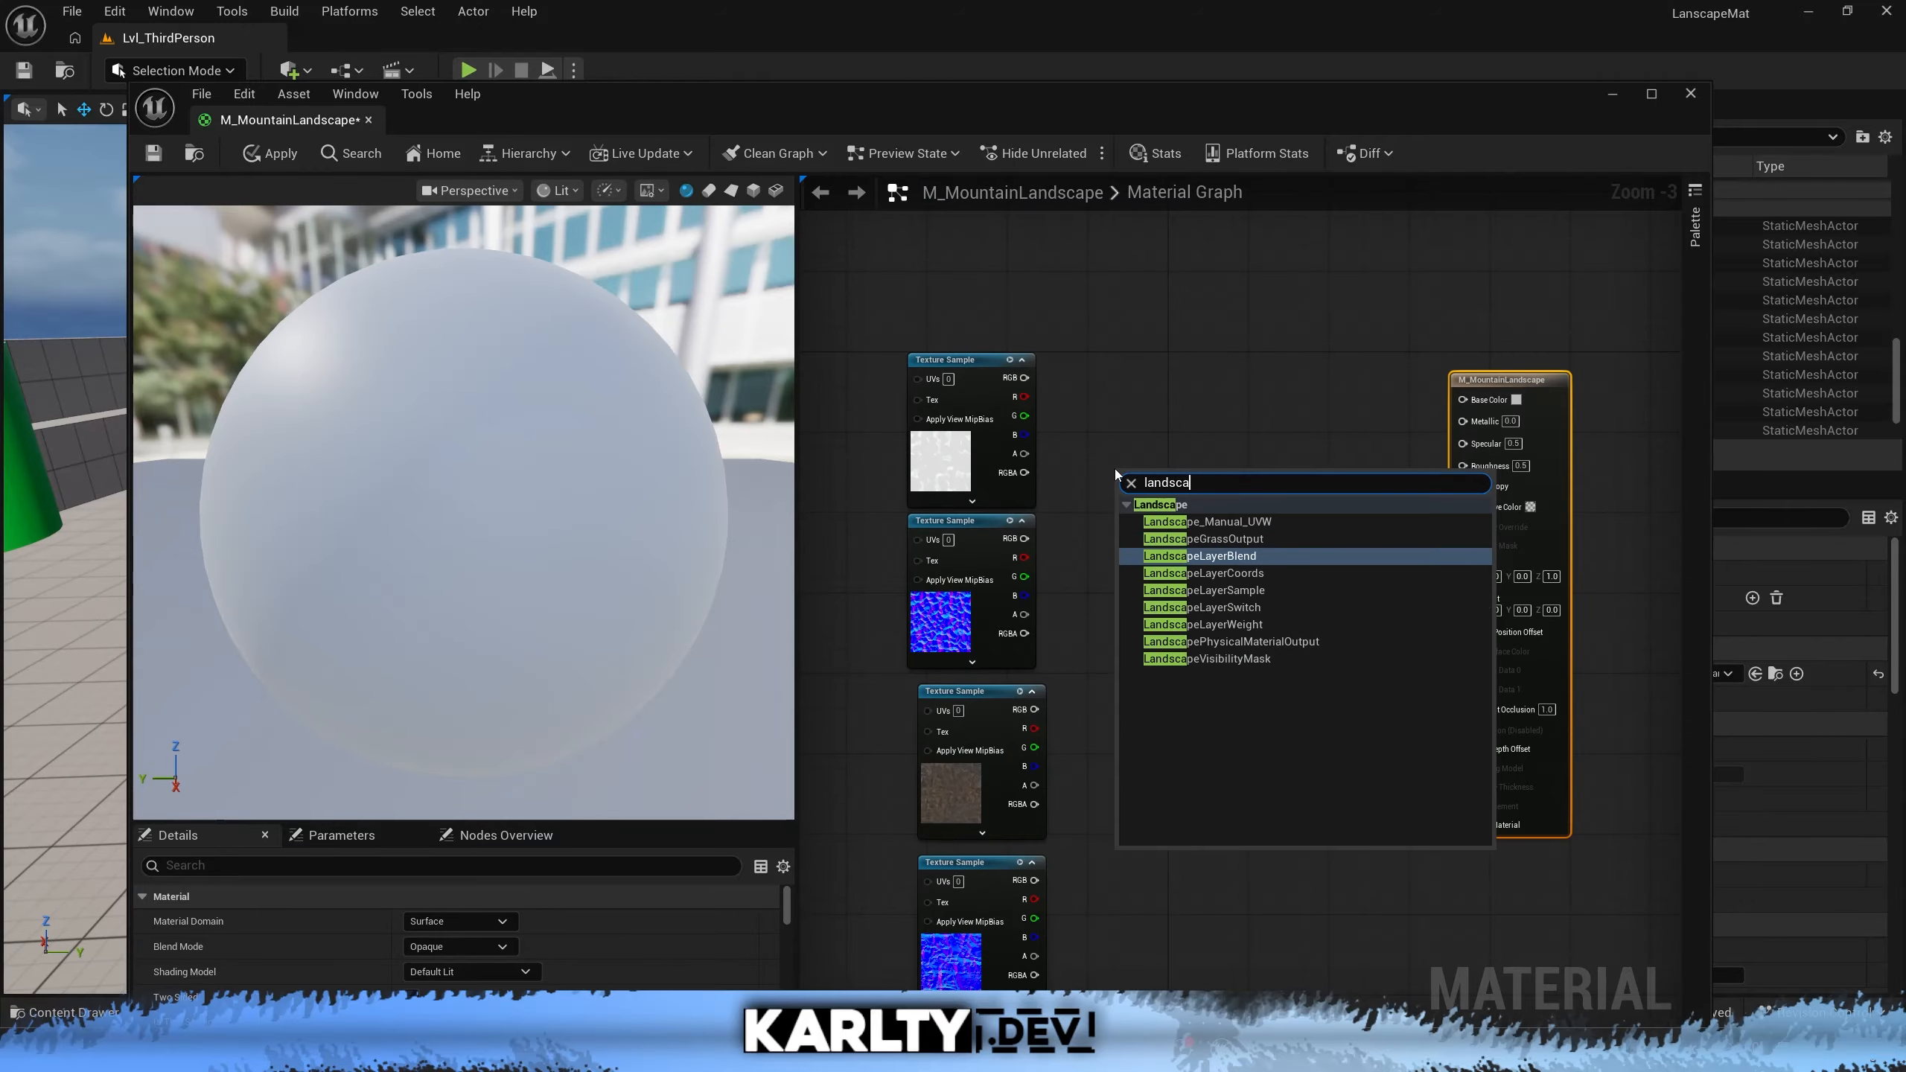
key("Return")
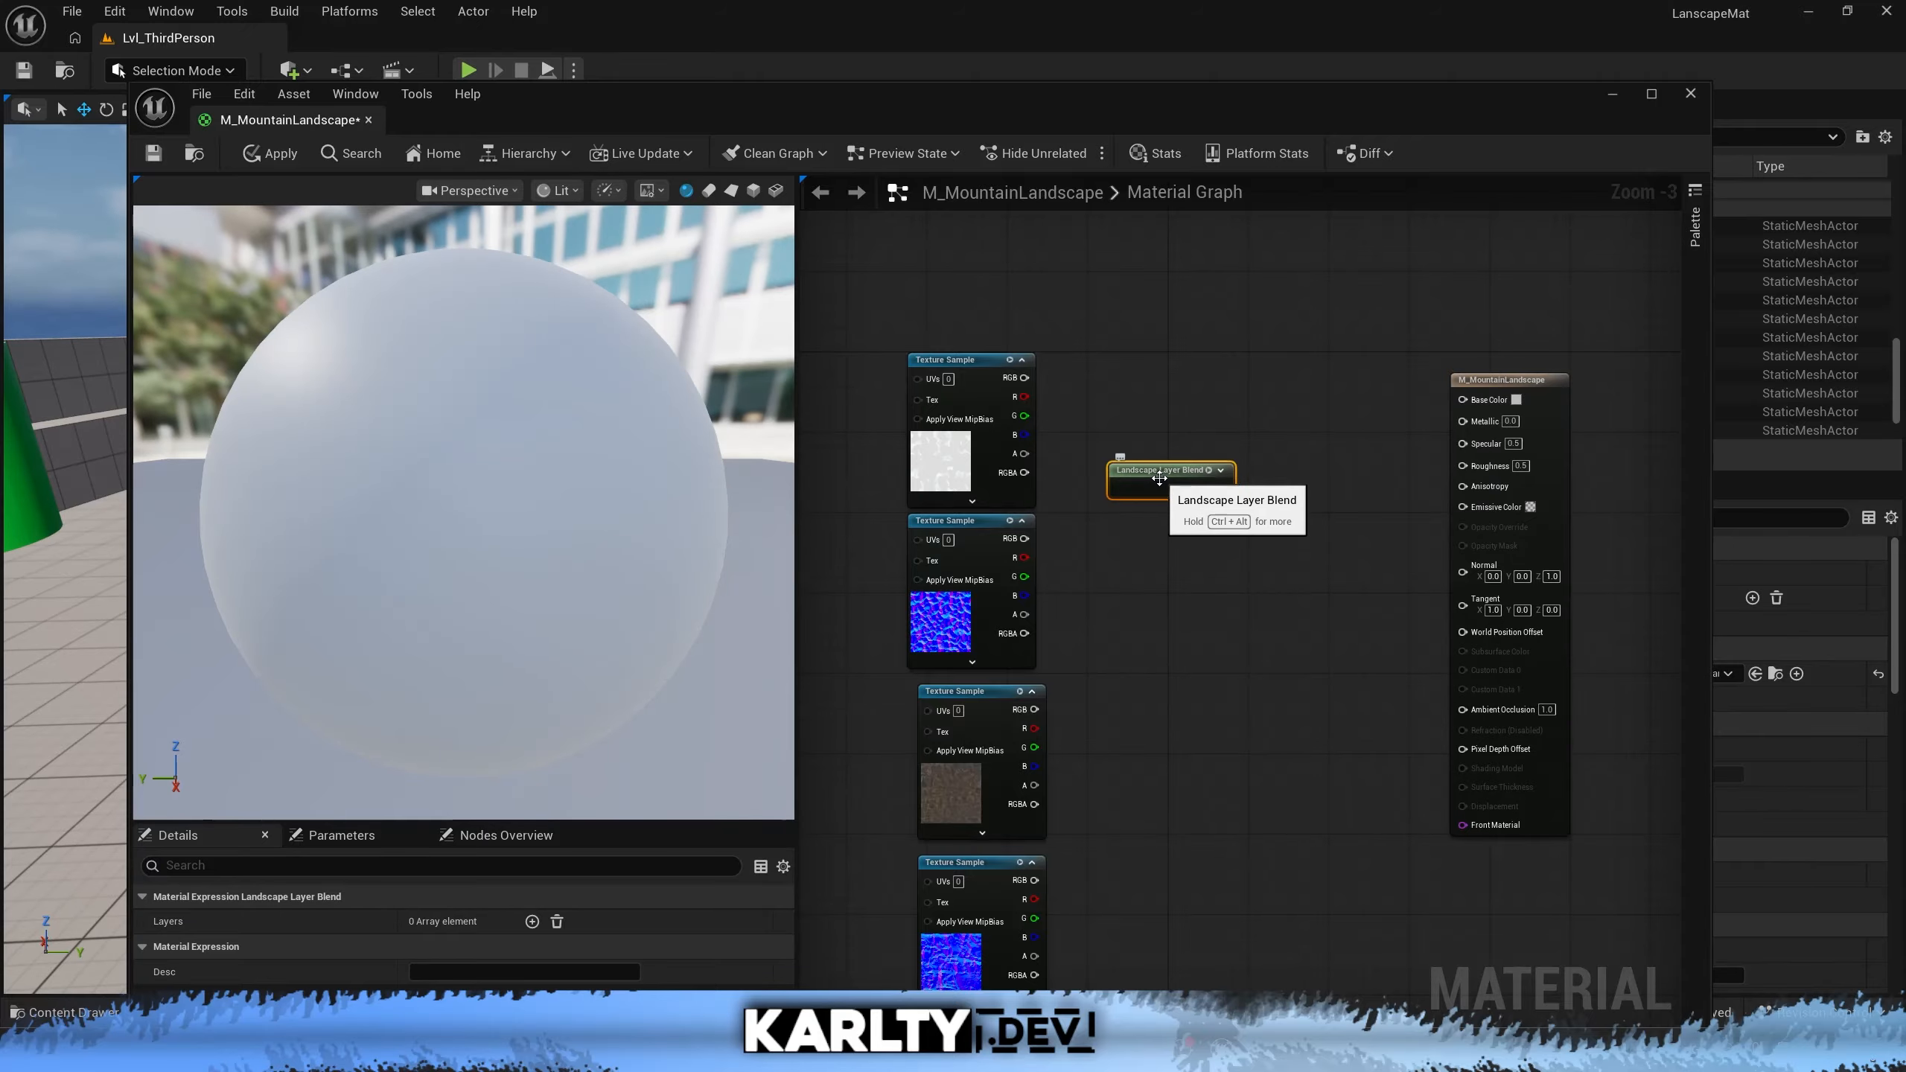
left_click(532, 921)
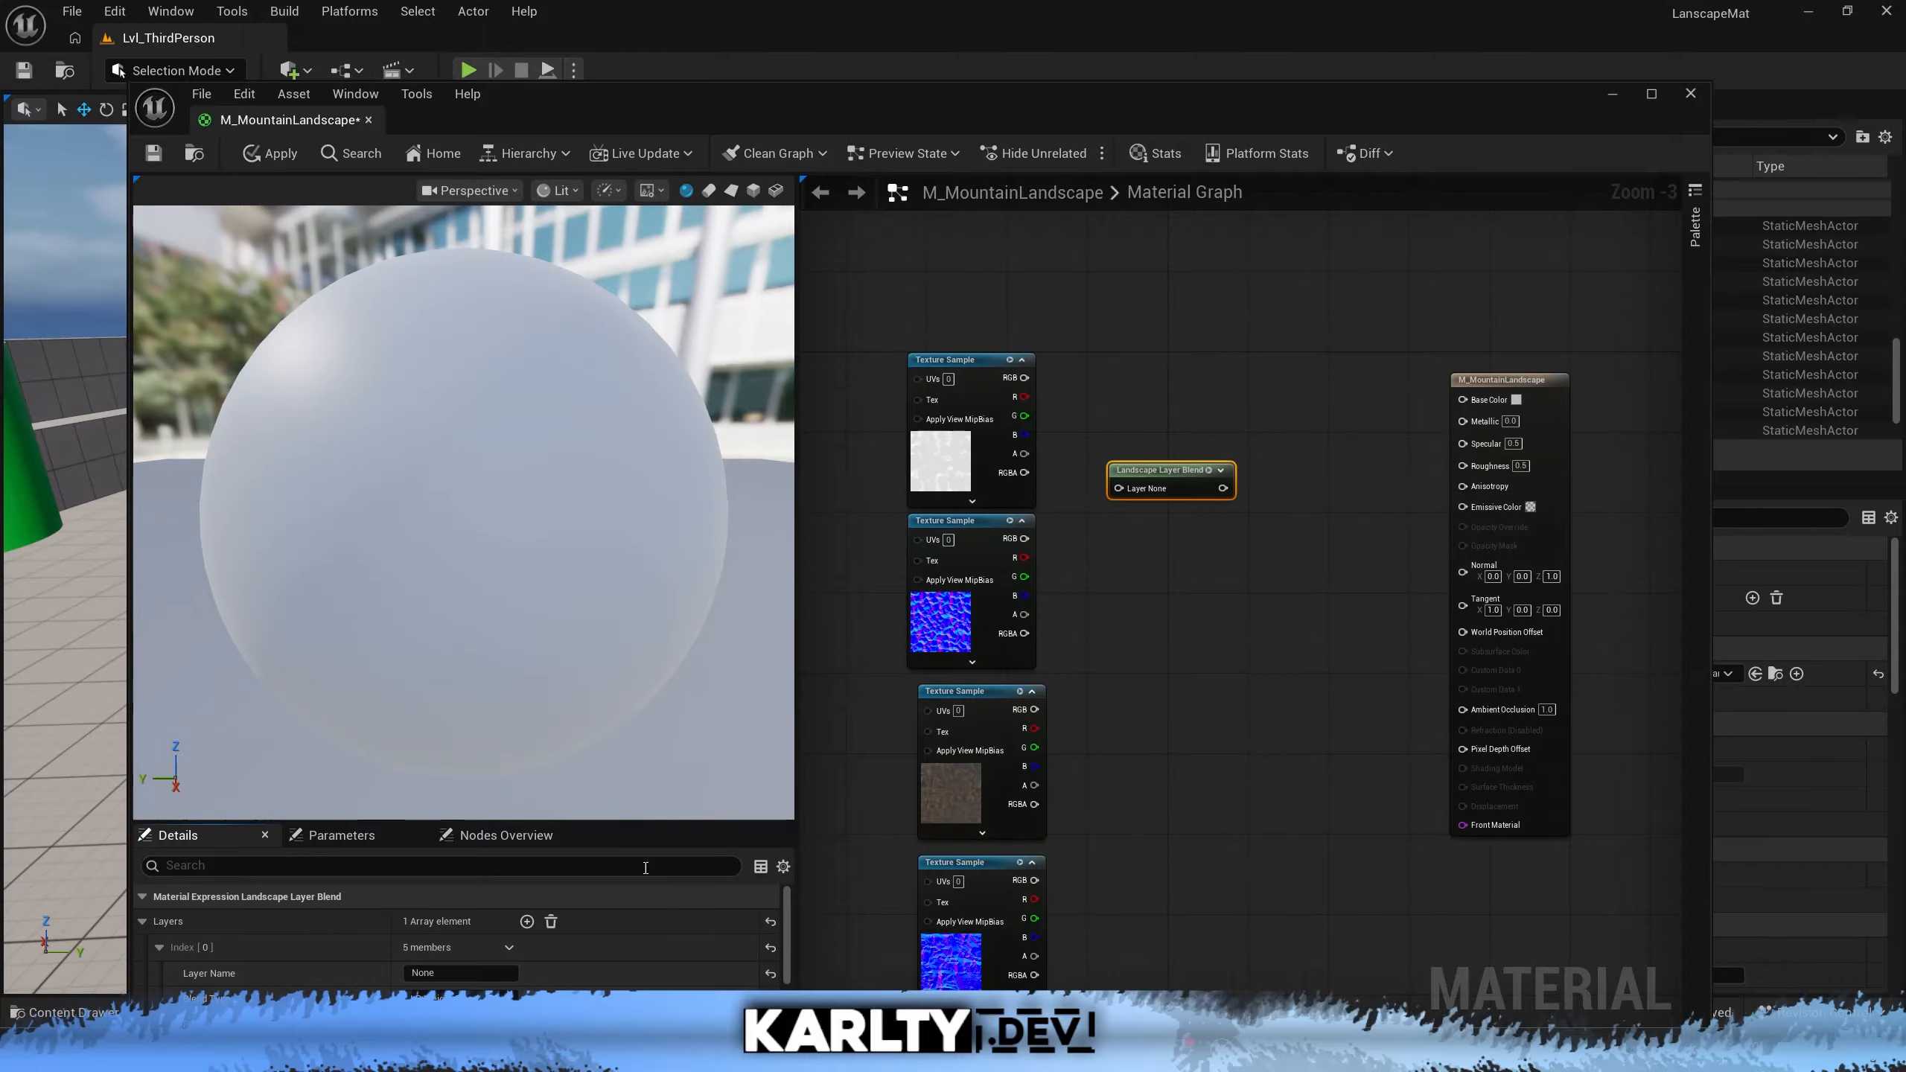
Dock the M_MountainLandscape editor beside the level tab and name the blend node's layer Snow
left_click_drag(285, 119, 385, 51)
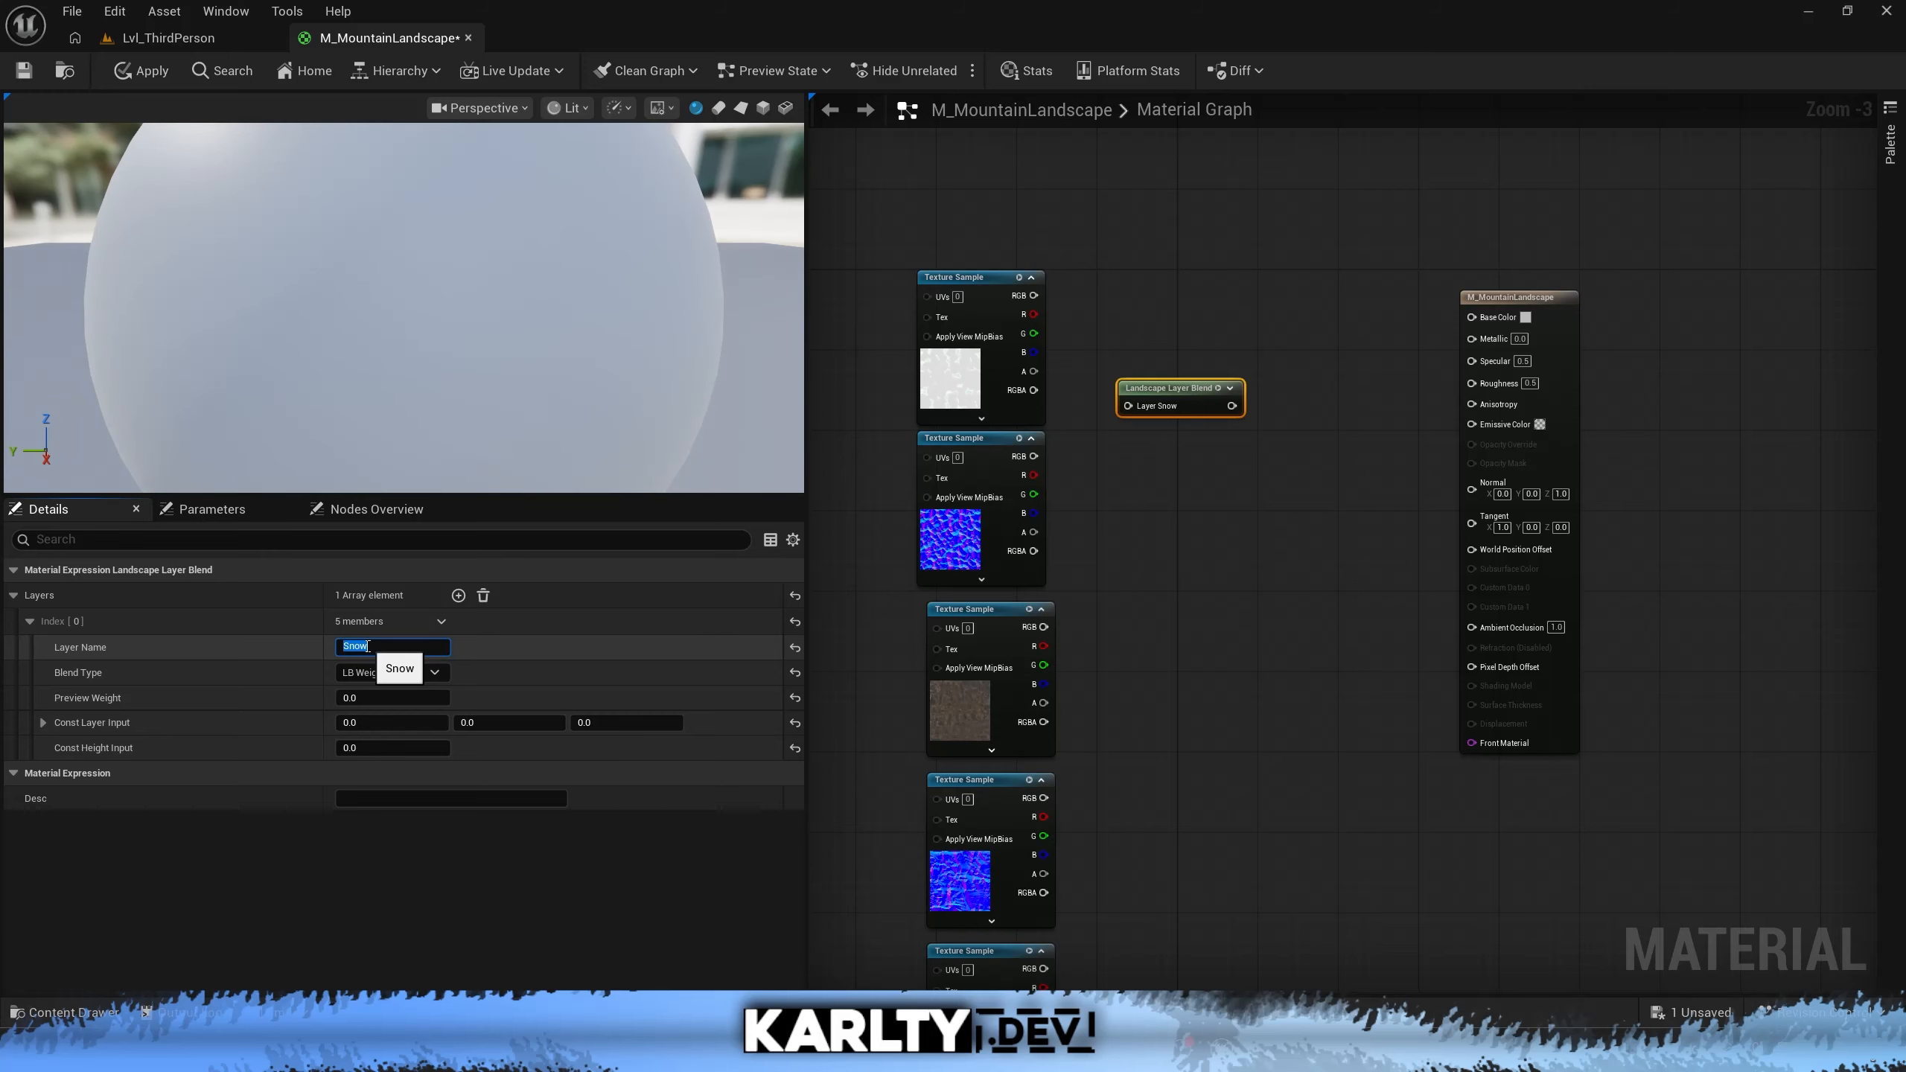
key("Return")
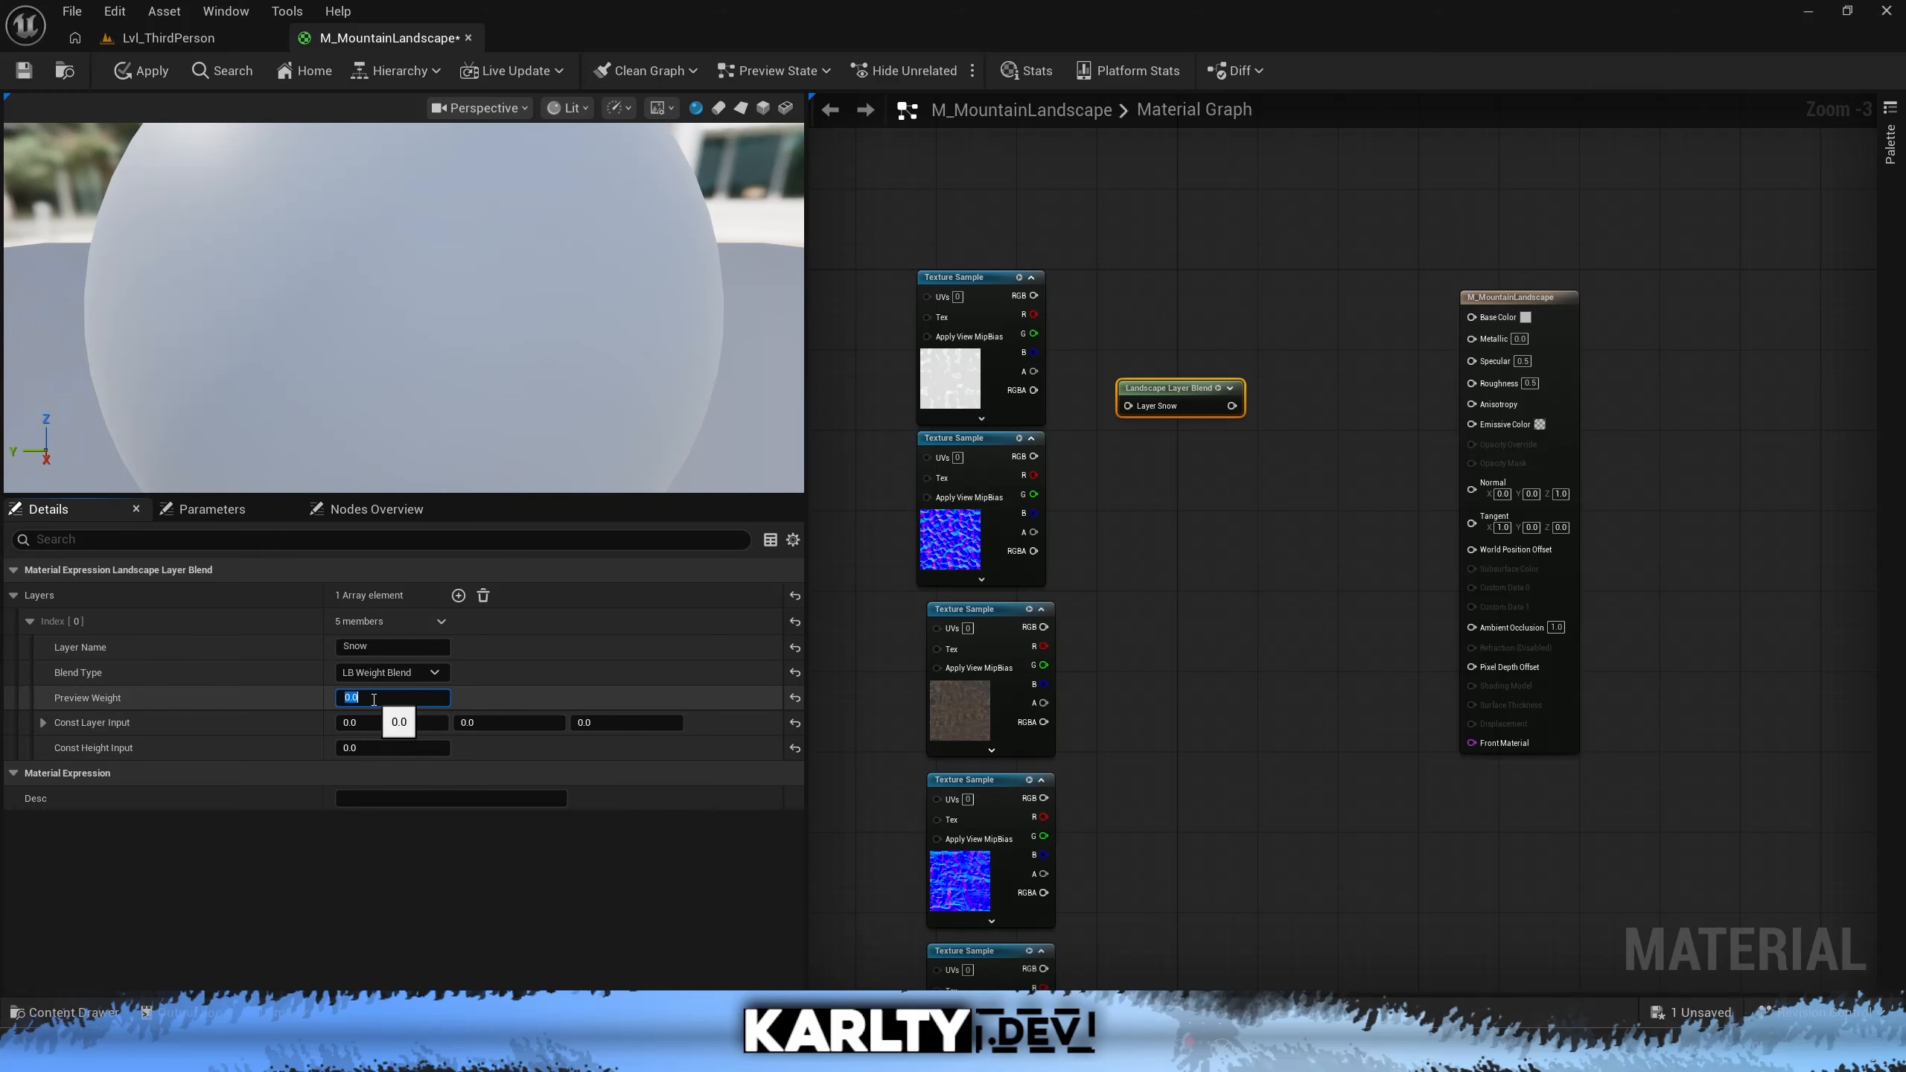
left_click(1156, 494)
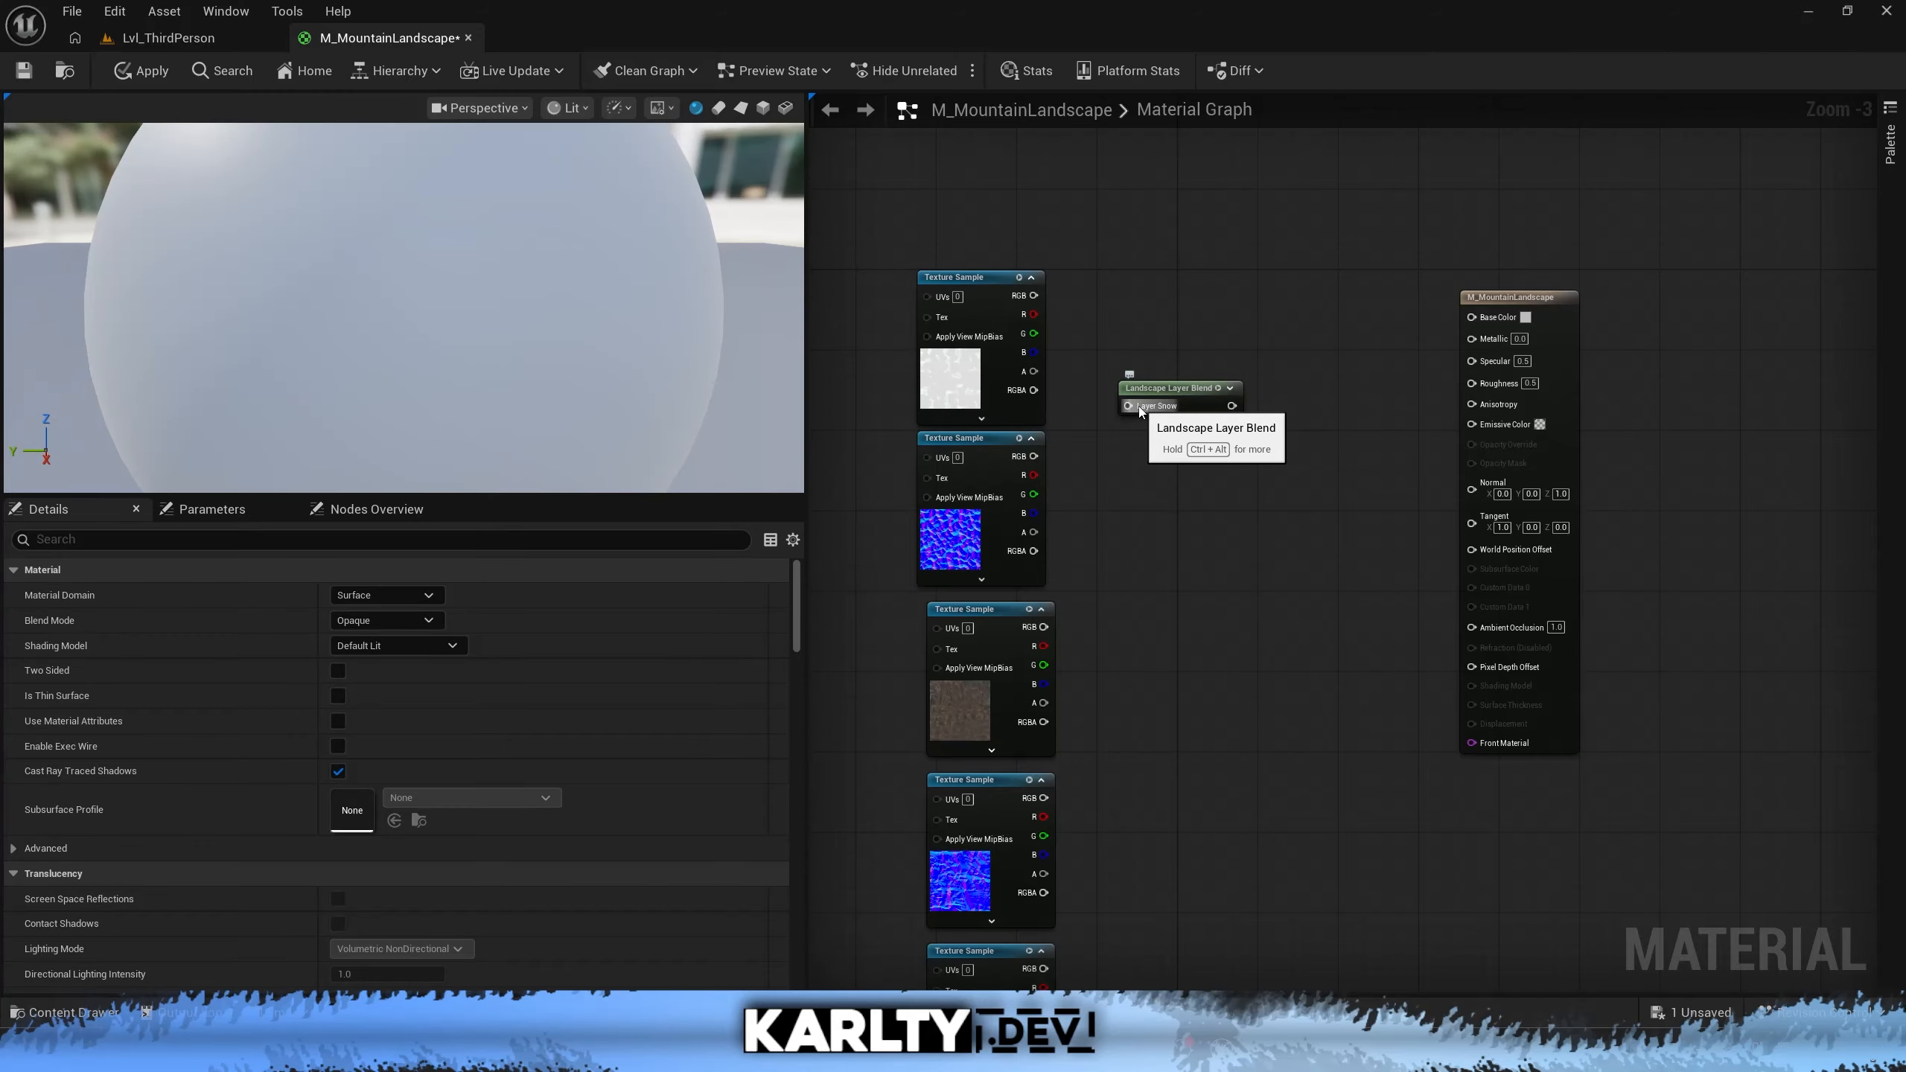
Connect the snow texture's RGB through the Snow layer of the Landscape Layer Blend to Base Color, and align the nodes
left_click_drag(1034, 295, 1471, 316)
left_click_drag(973, 204, 1507, 401)
key("q")
left_click(1261, 412)
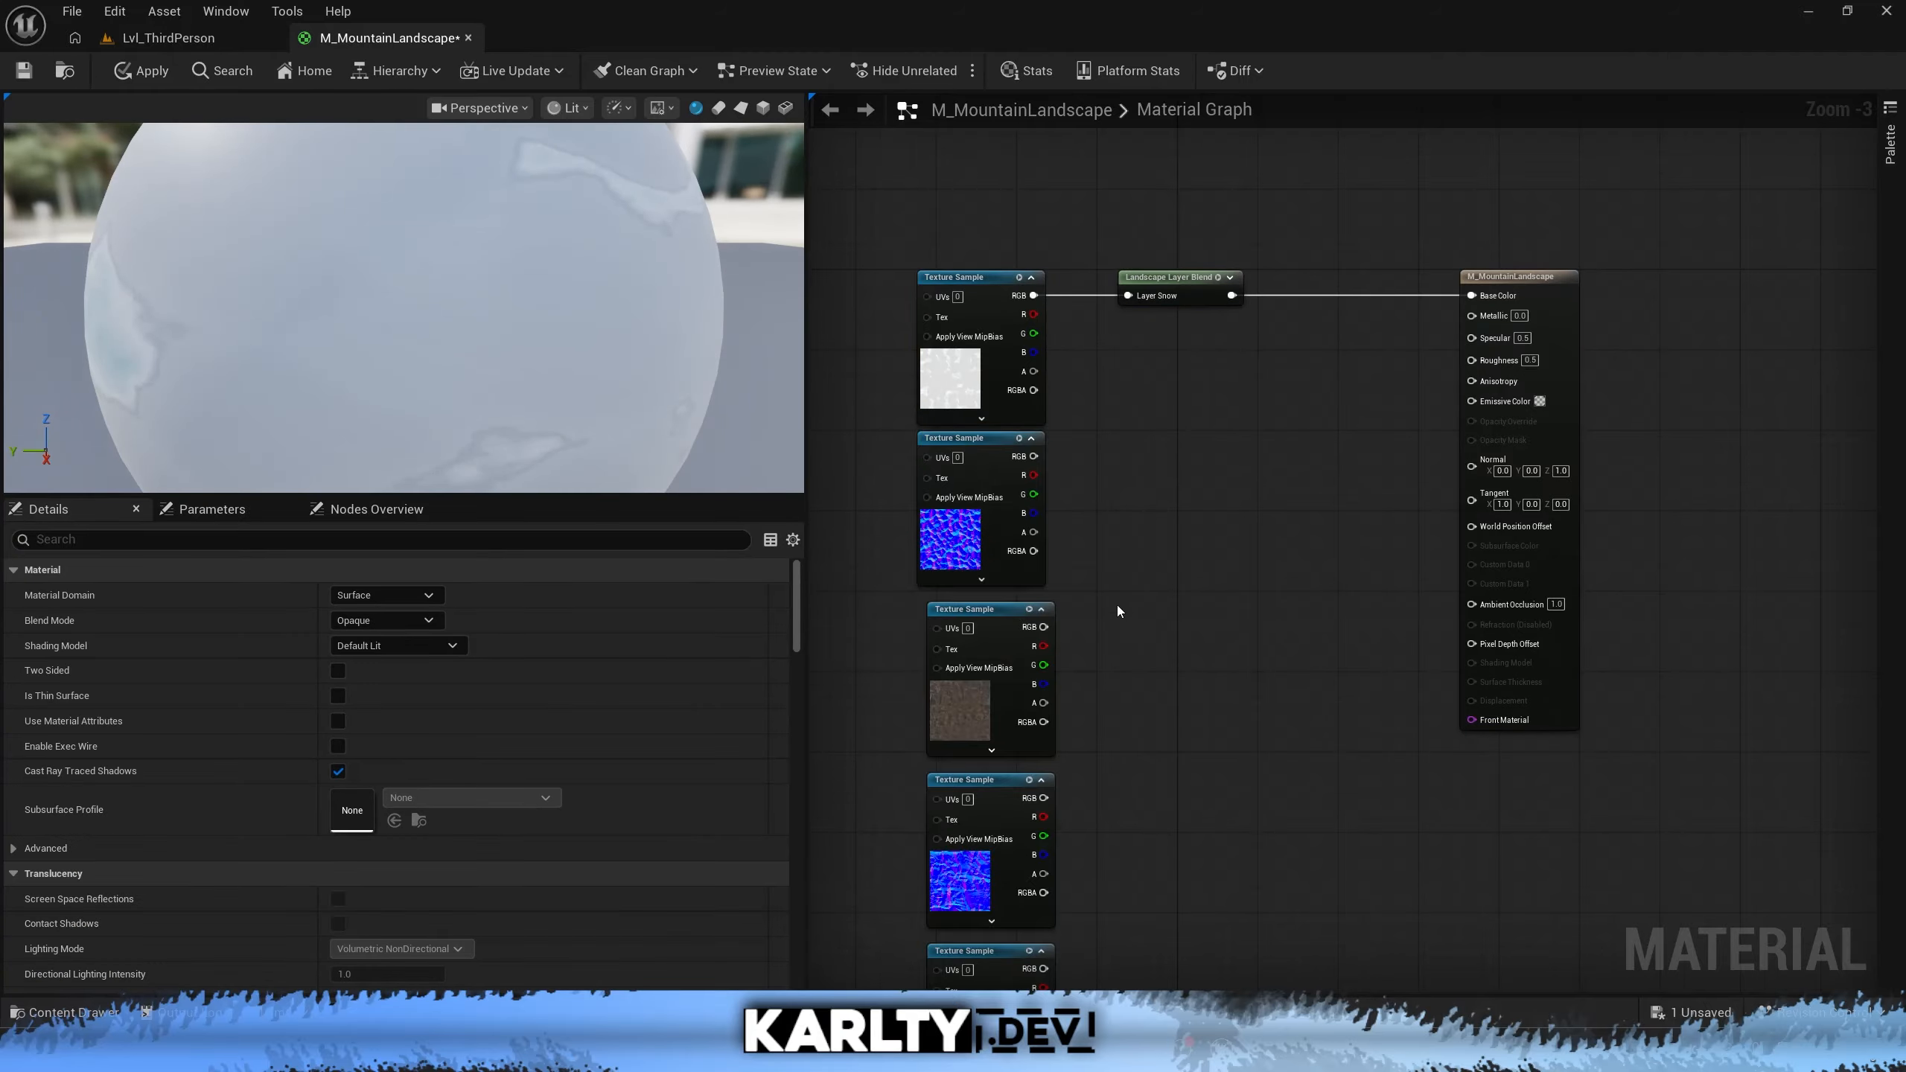
Regroup the texture samples so the snow, rock and grass normal maps sit together in a column below the base color samples
right_click_drag(1117, 606, 1141, 364)
left_click_drag(1163, 488, 888, 406)
left_click_drag(1162, 798, 896, 781)
right_click_drag(1351, 644, 1219, 572)
scroll(1319, 732, "down", 1)
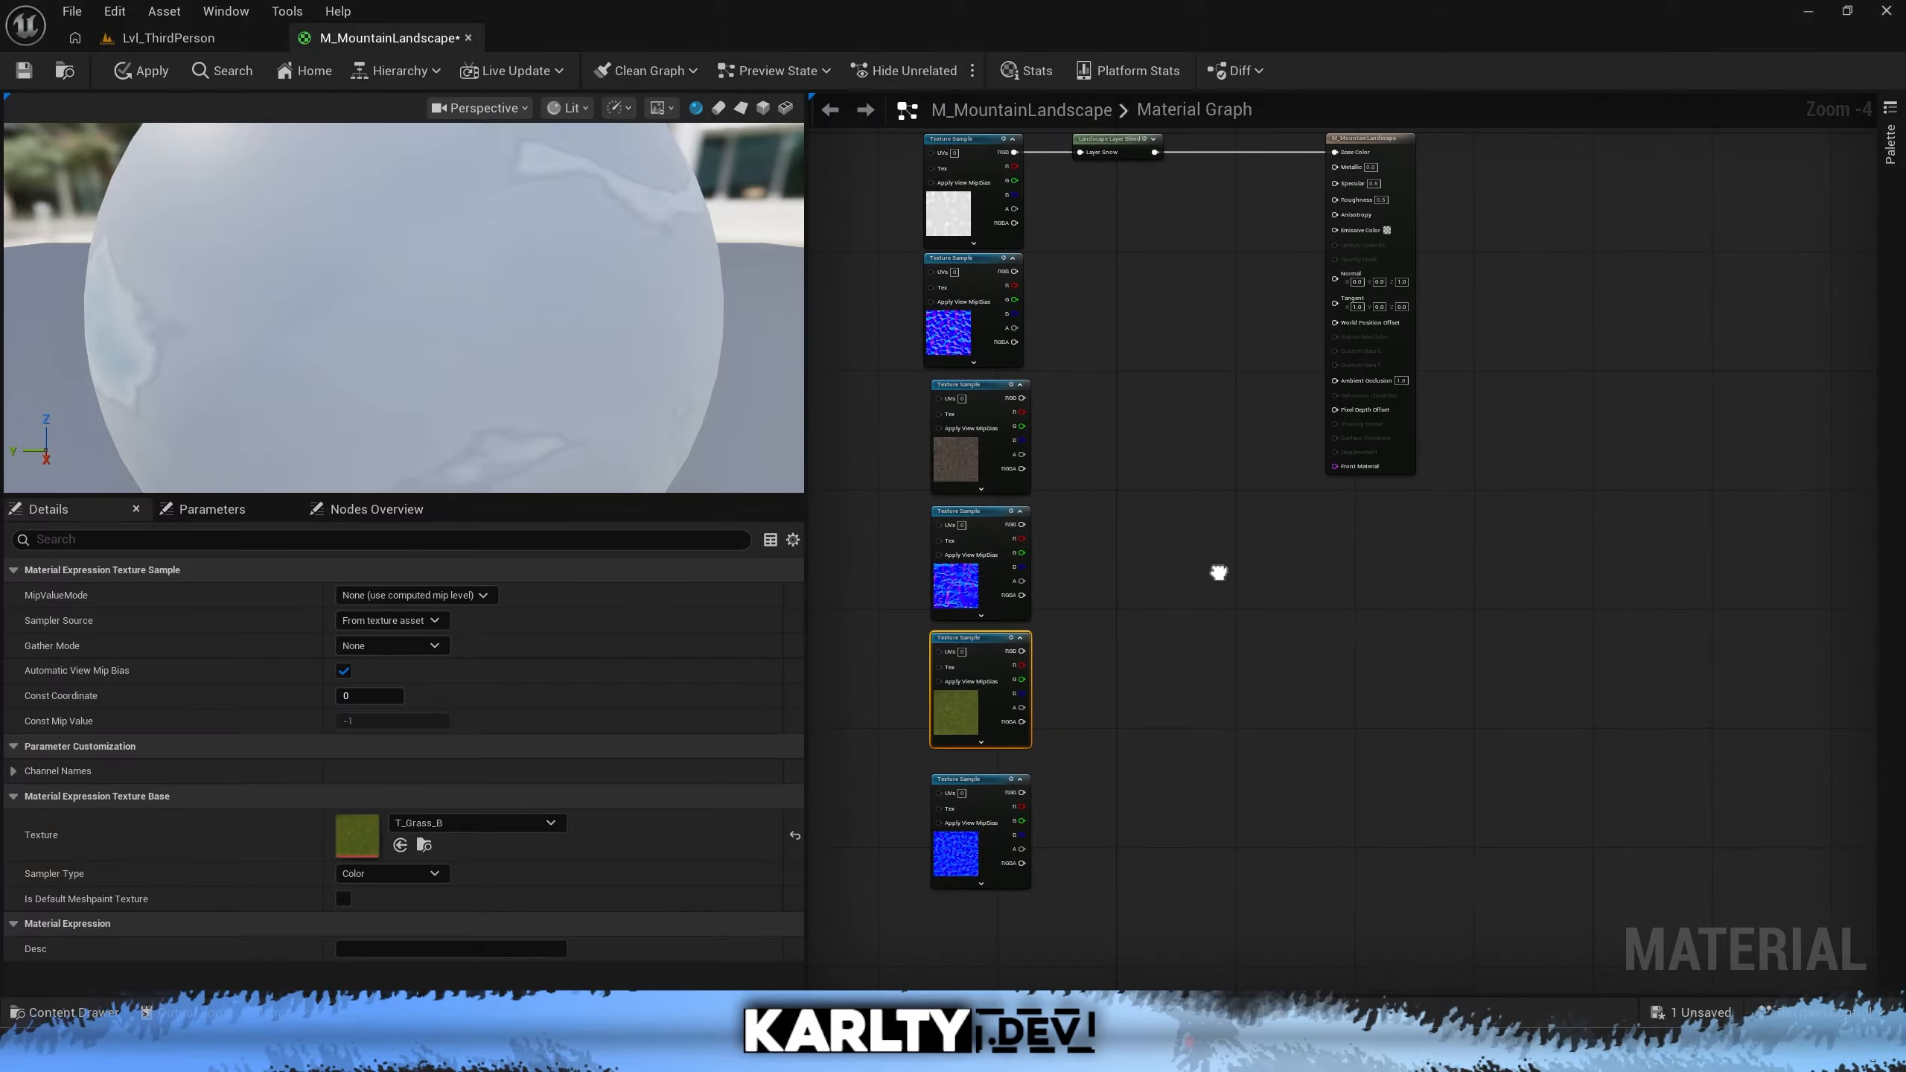
left_click_drag(966, 326, 1226, 735)
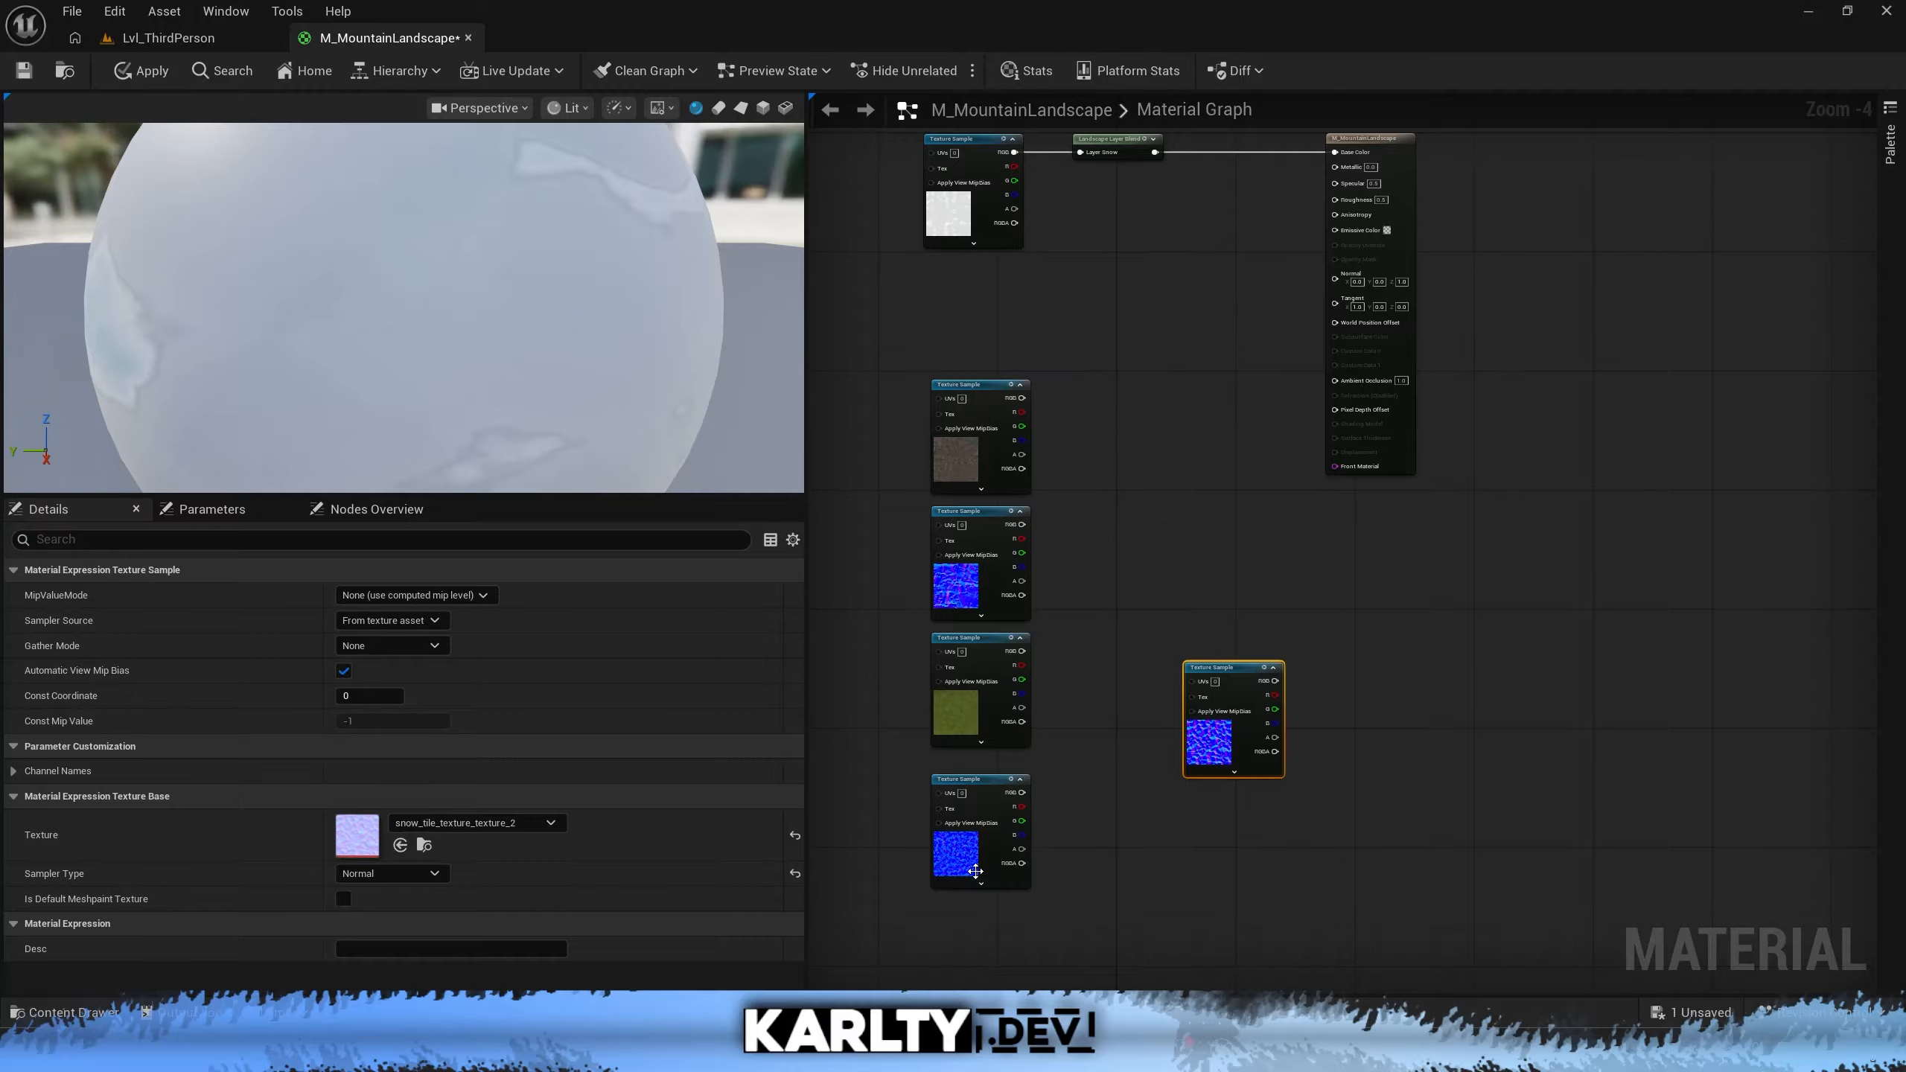
left_click_drag(972, 870, 1002, 1036)
left_click_drag(1219, 522, 992, 902)
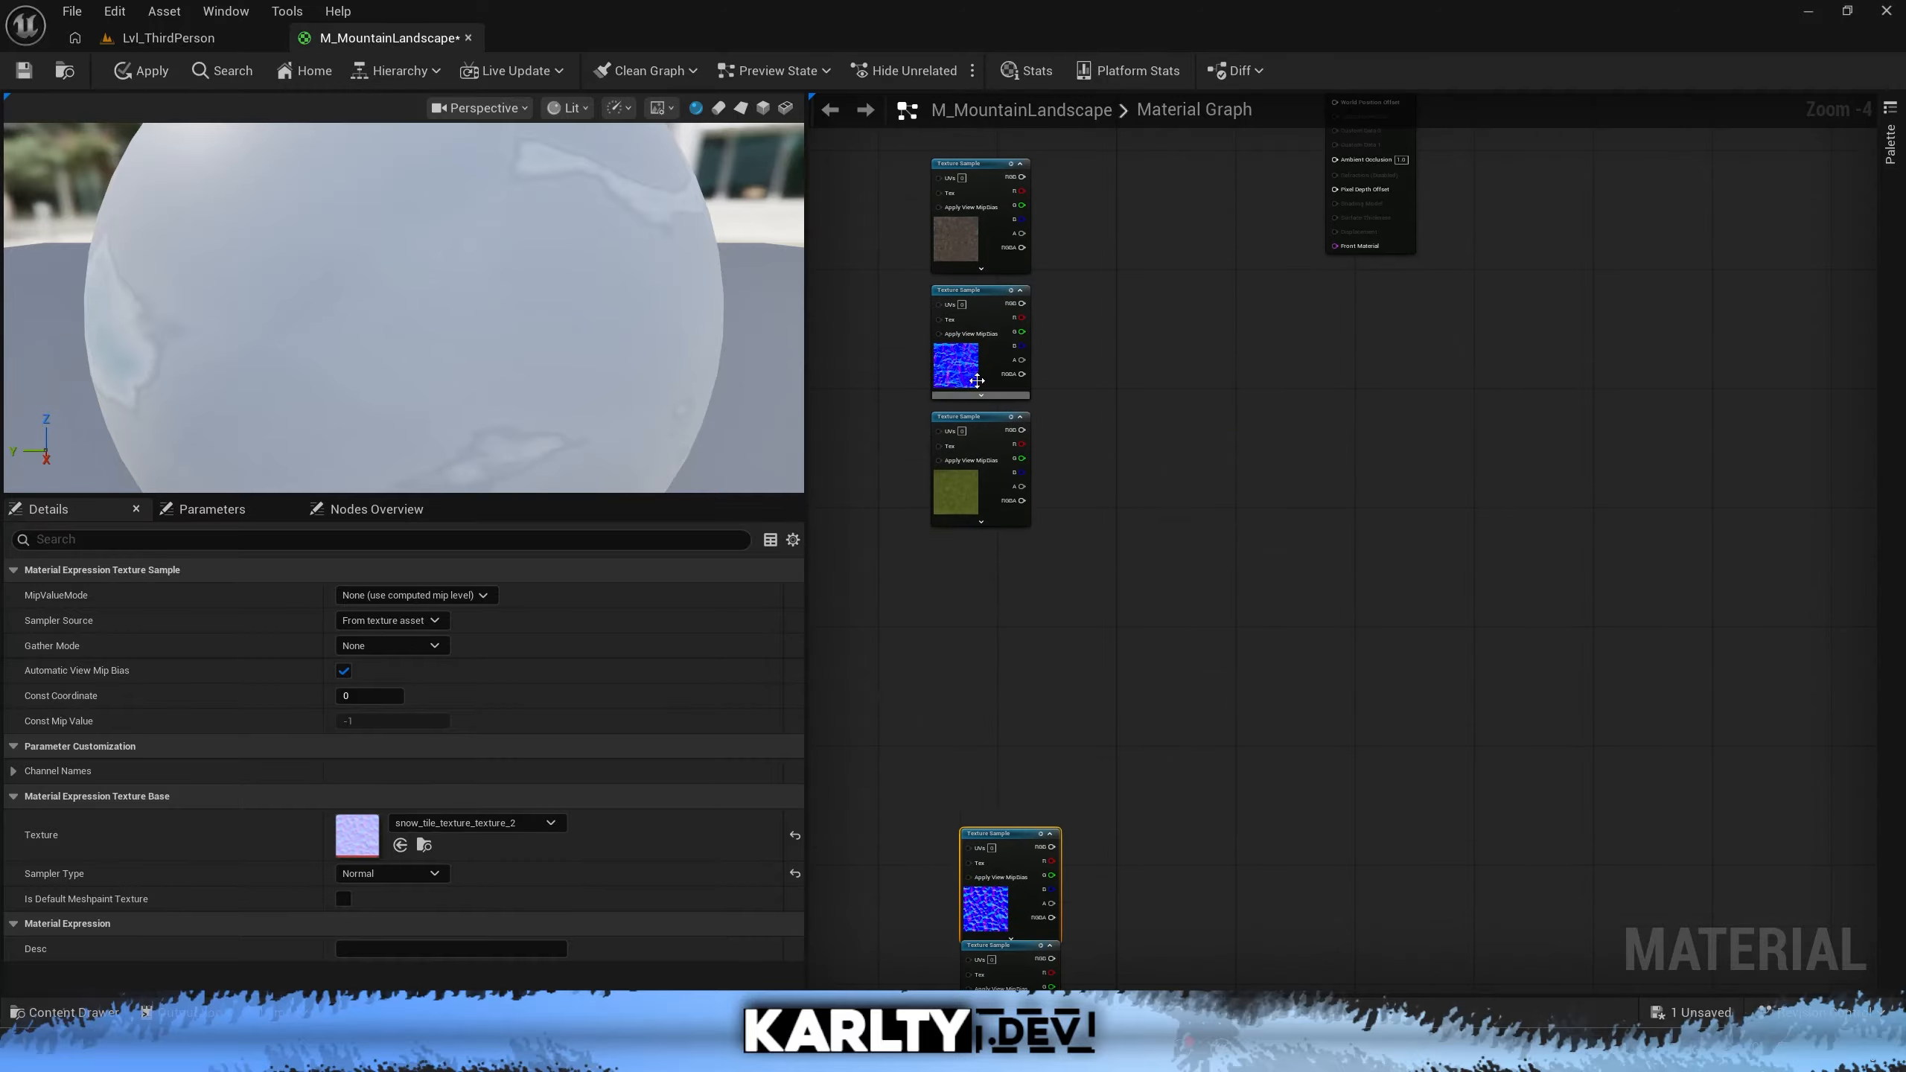
left_click_drag(966, 369, 1031, 747)
left_click_drag(974, 476, 974, 703)
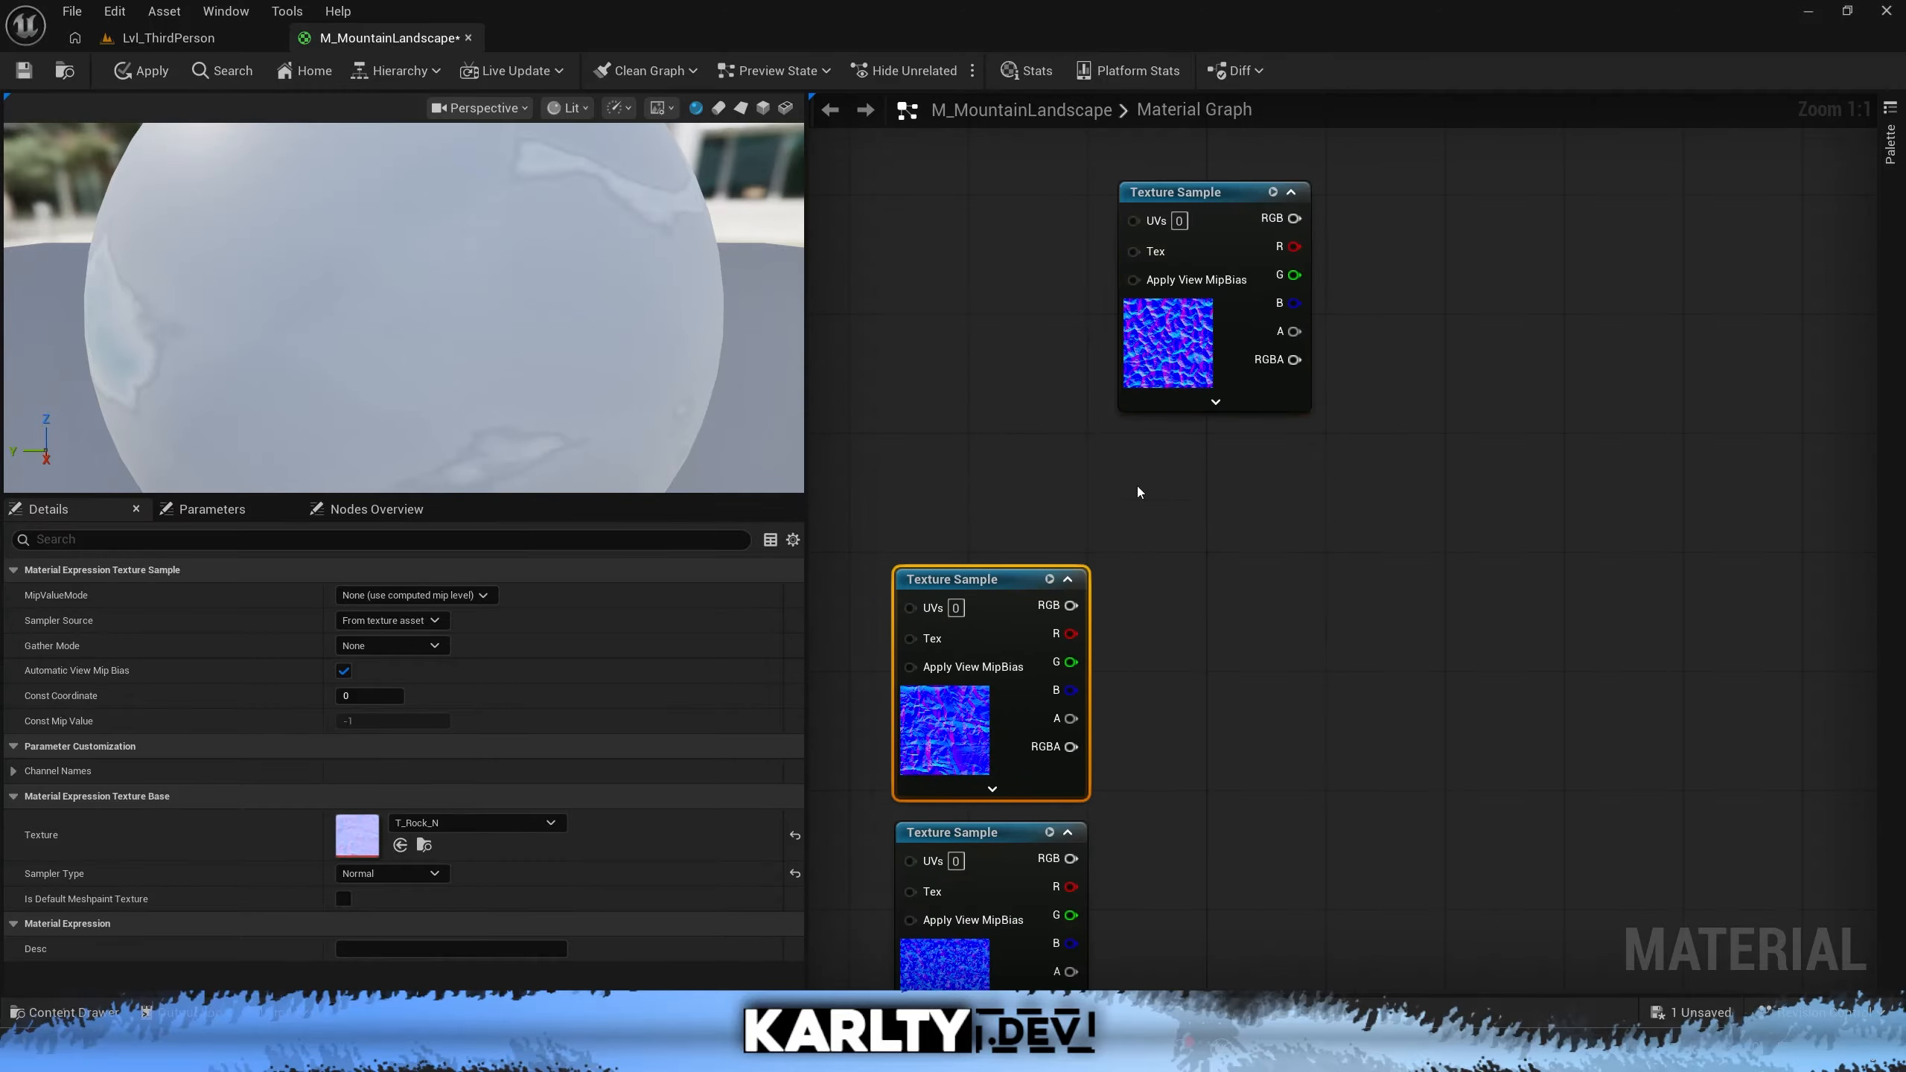
left_click_drag(1168, 367, 945, 519)
Stack the grass base color sample directly under the rock one and position both beneath the snow base color sample
right_click_drag(1100, 310, 1163, 967)
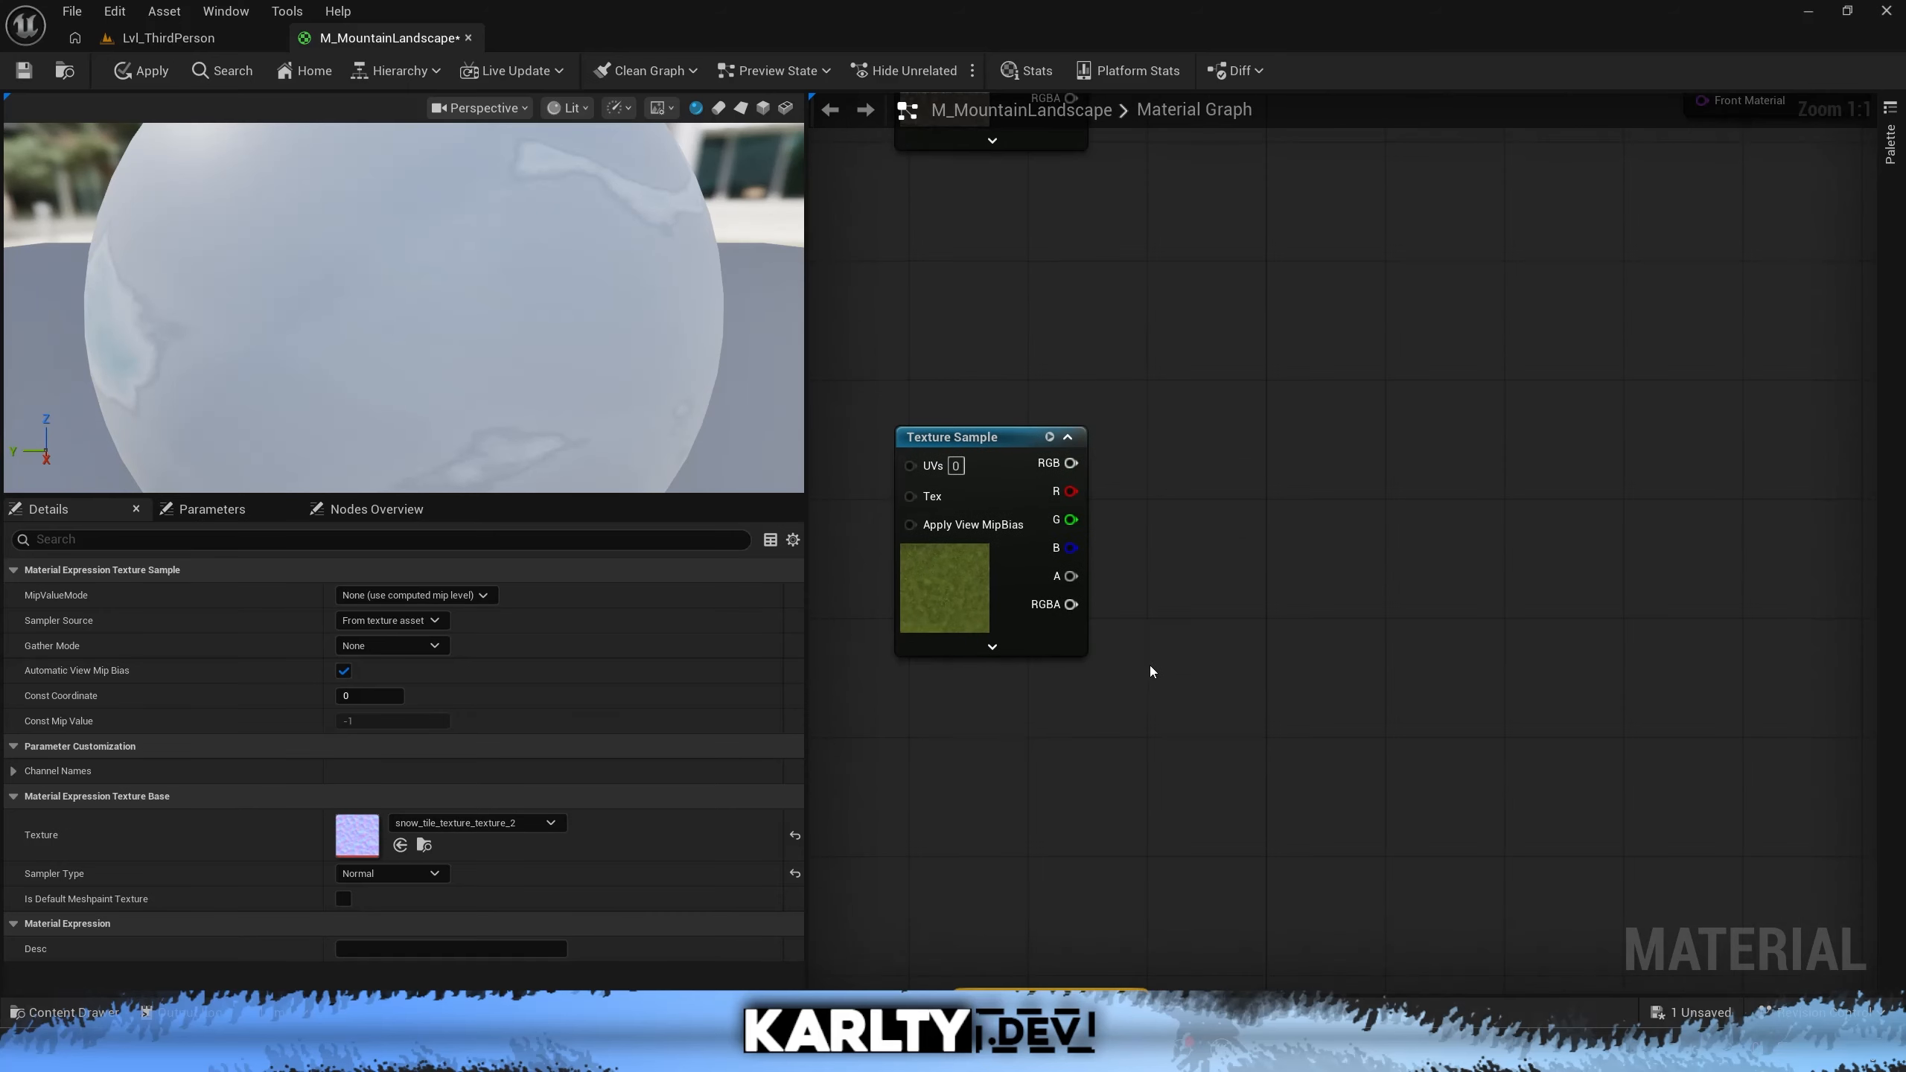
right_click_drag(1148, 646, 1124, 892)
mouse_move(986, 789)
left_mouse_down()
mouse_move(972, 520)
mouse_move(990, 530)
left_mouse_up()
right_click_drag(1116, 389, 1176, 663)
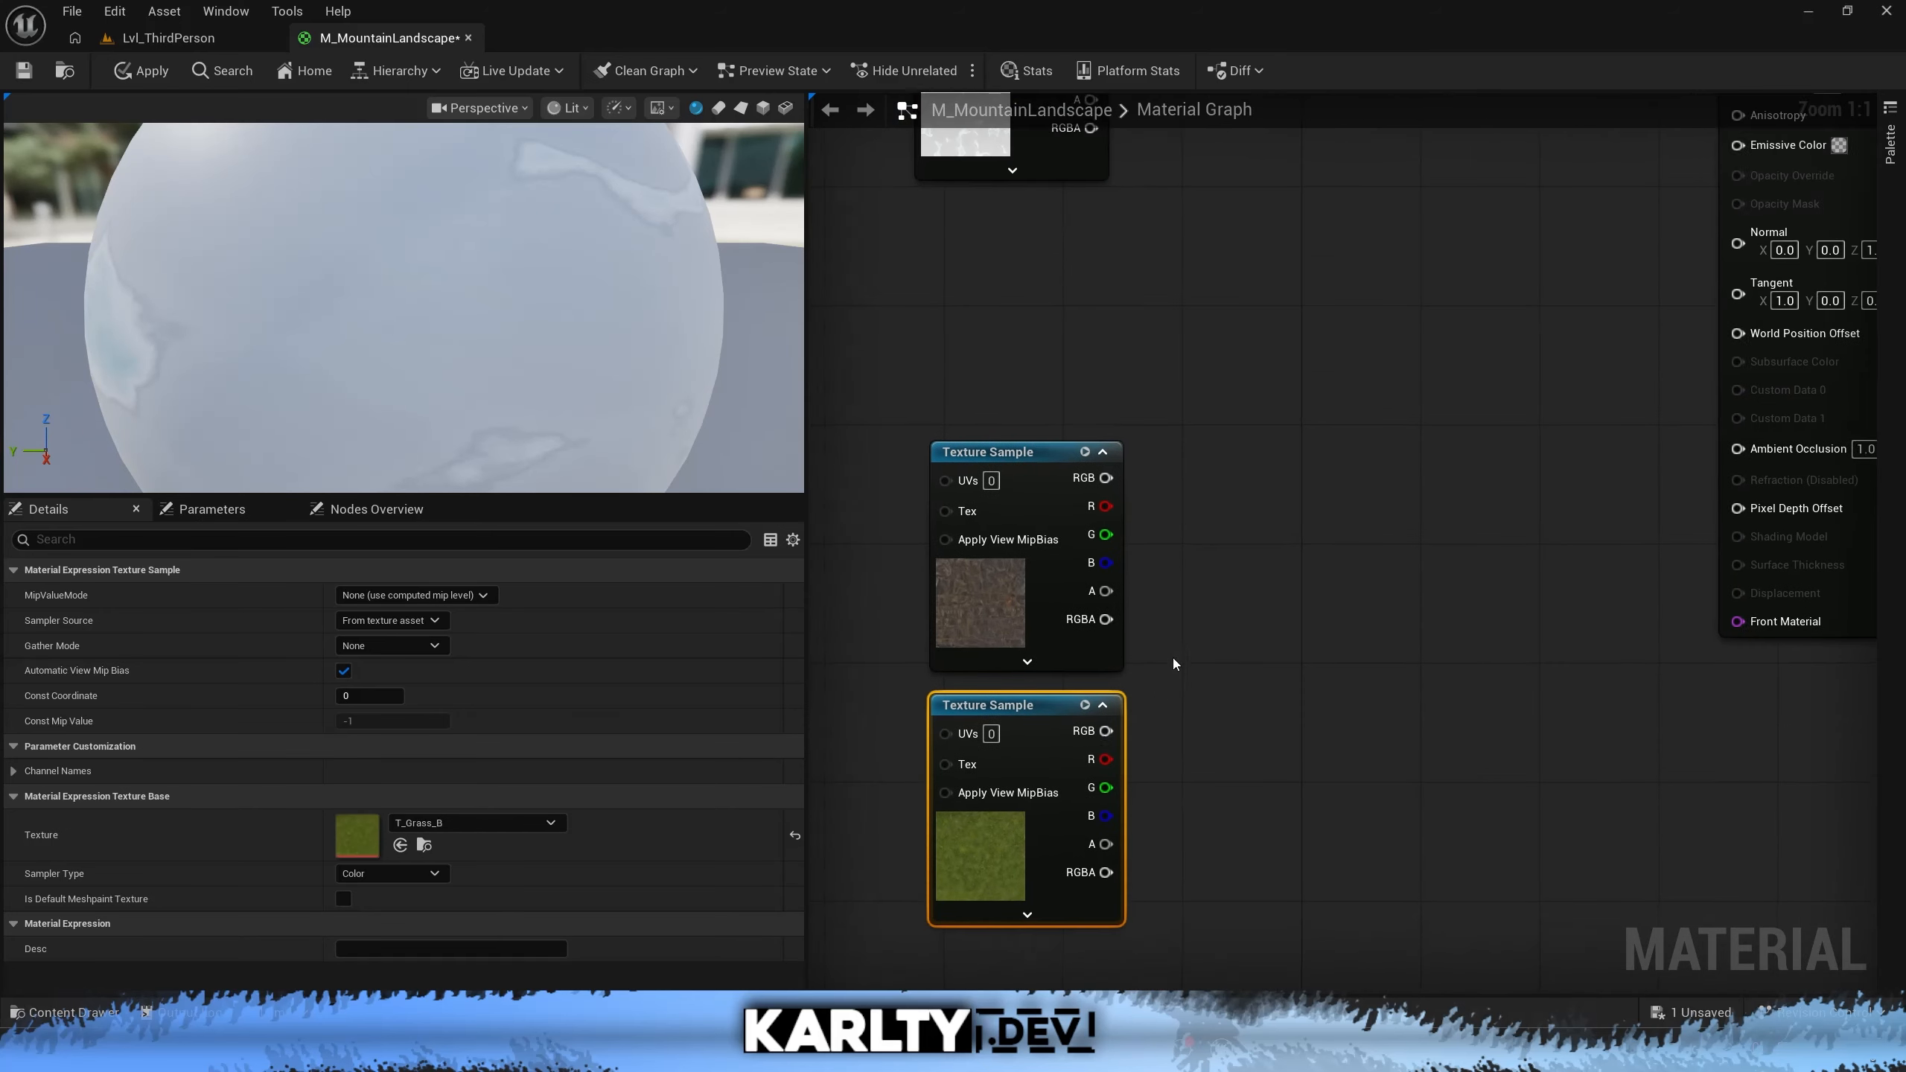
right_click_drag(1229, 470, 1118, 699)
mouse_move(961, 725)
left_mouse_down()
mouse_move(1095, 525)
mouse_move(947, 704)
mouse_move(961, 739)
left_mouse_up()
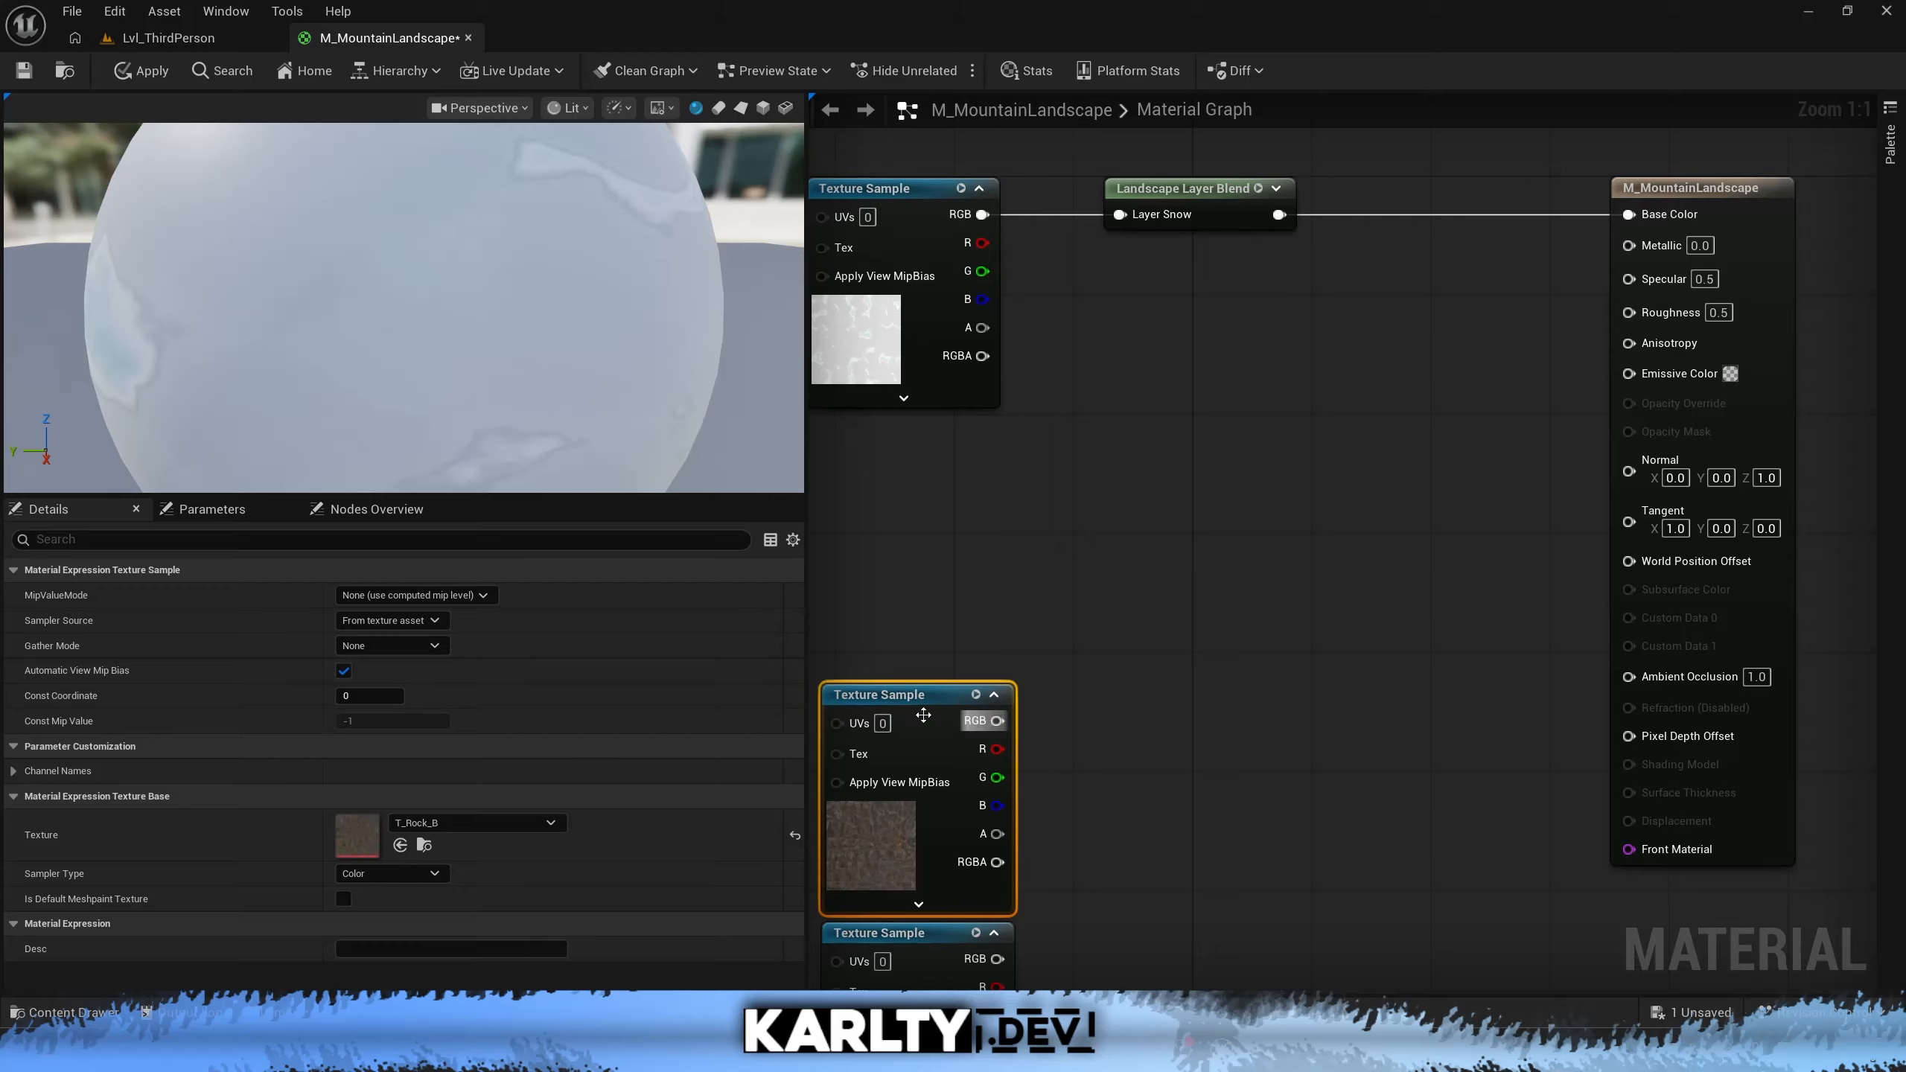
Add a second blend layer named Rock with preview weight 1.0 and connect the rock base color texture's RGB to it
left_click(1167, 195)
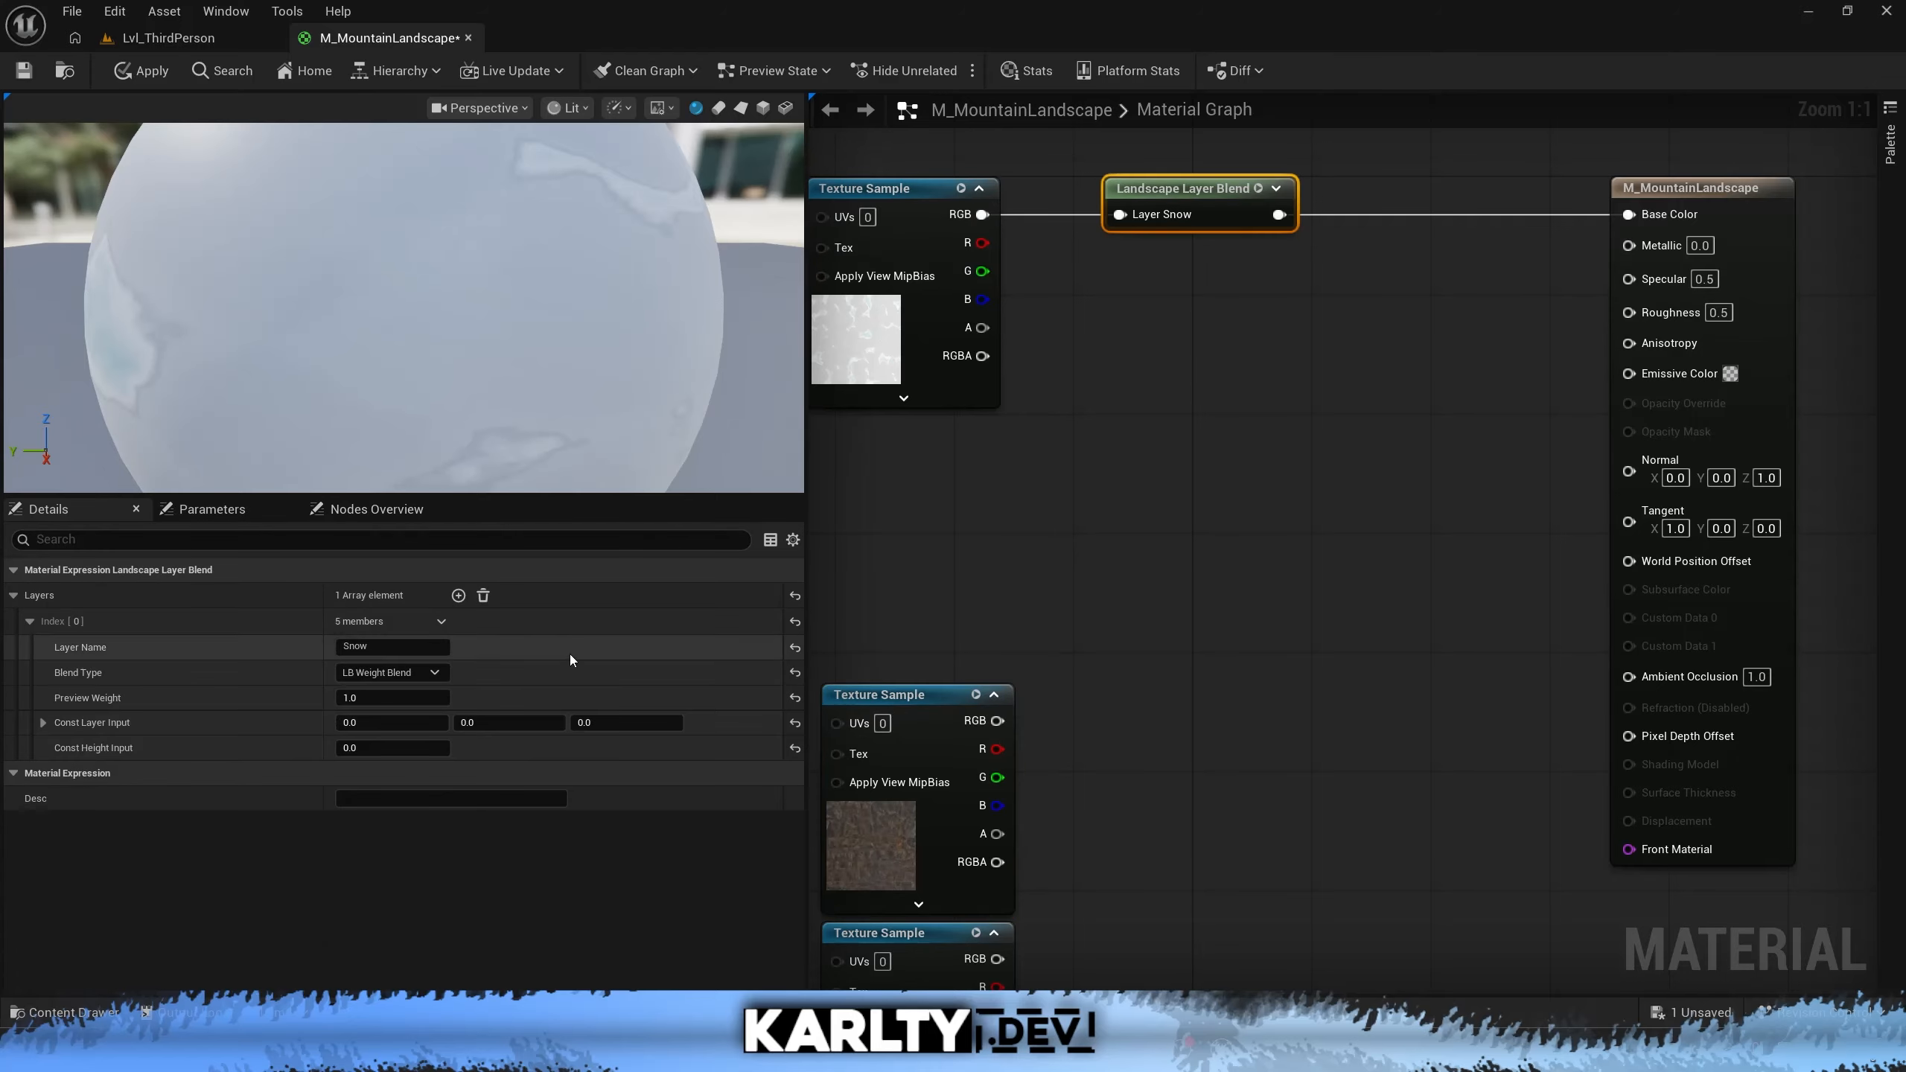
left_click(459, 595)
left_click(389, 799)
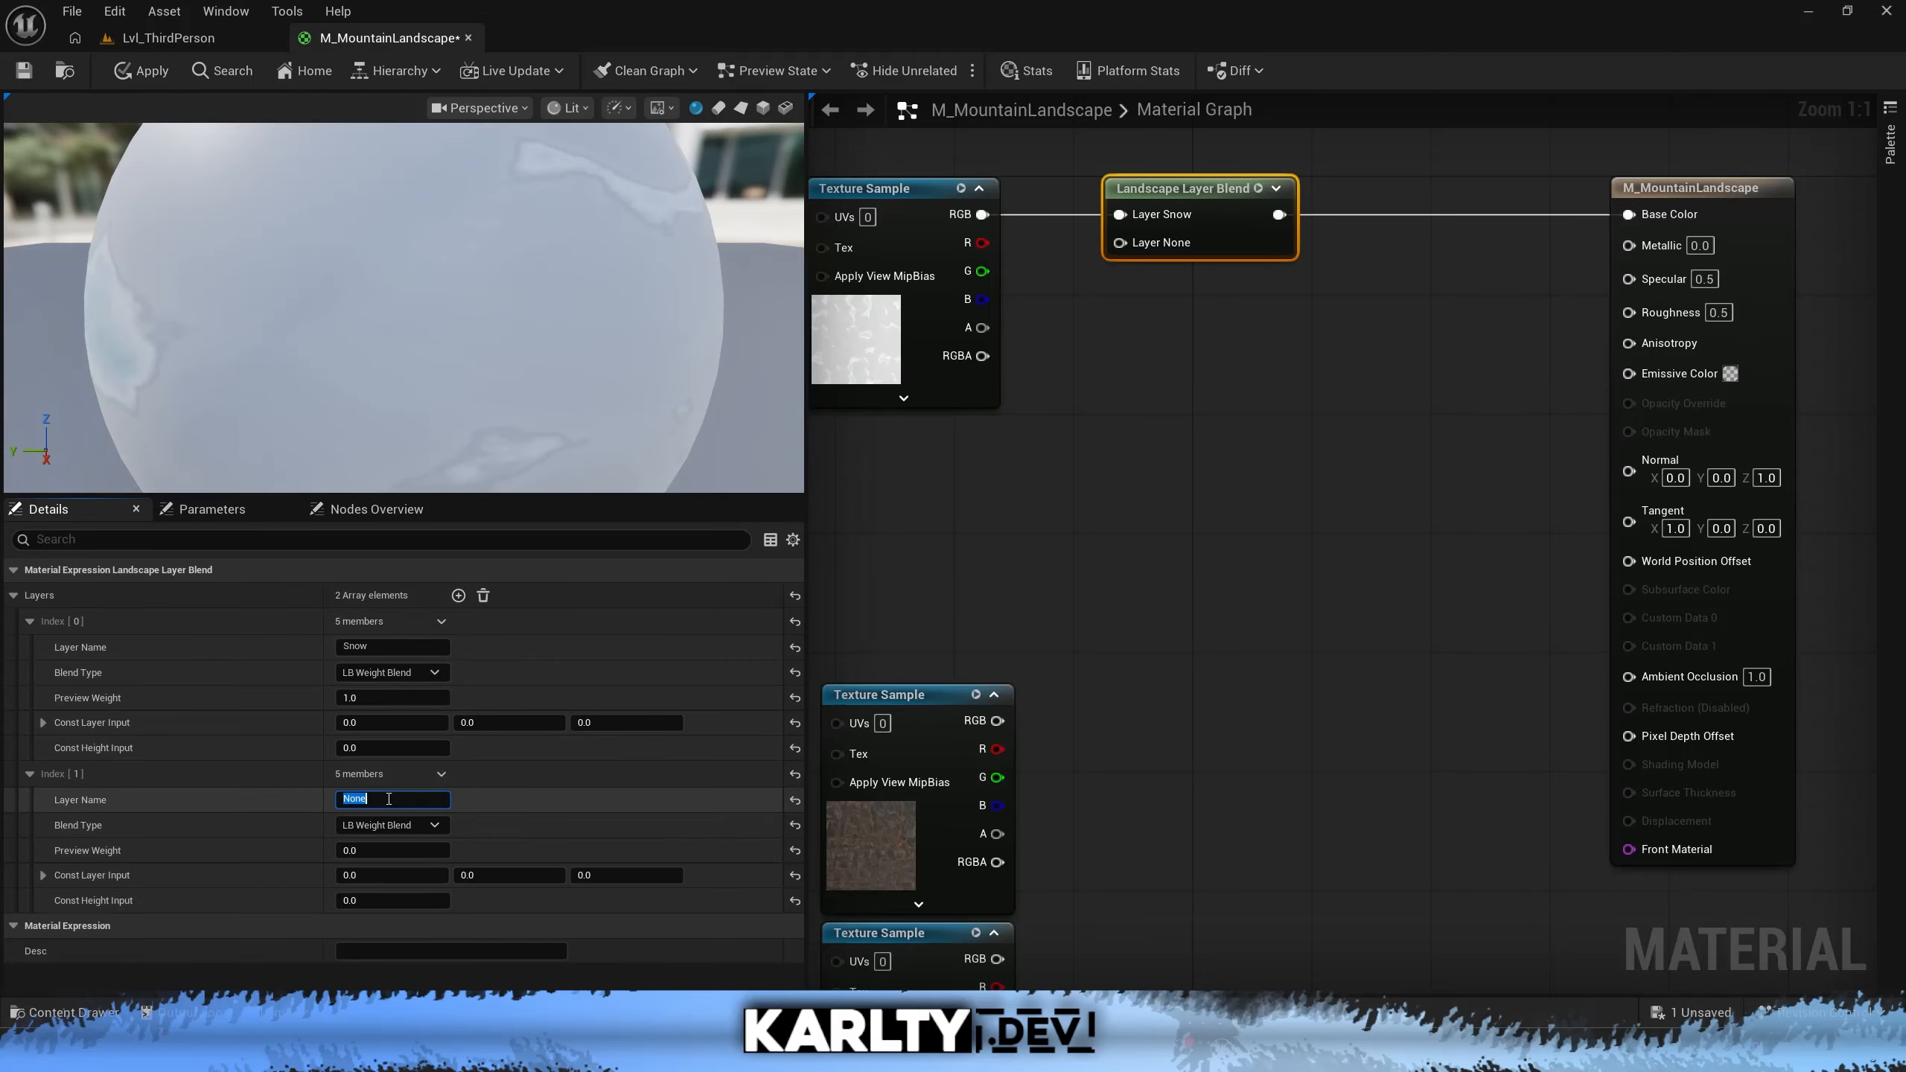
type("Rock")
key("Return")
left_click(504, 848)
left_click_drag(997, 721, 1119, 243)
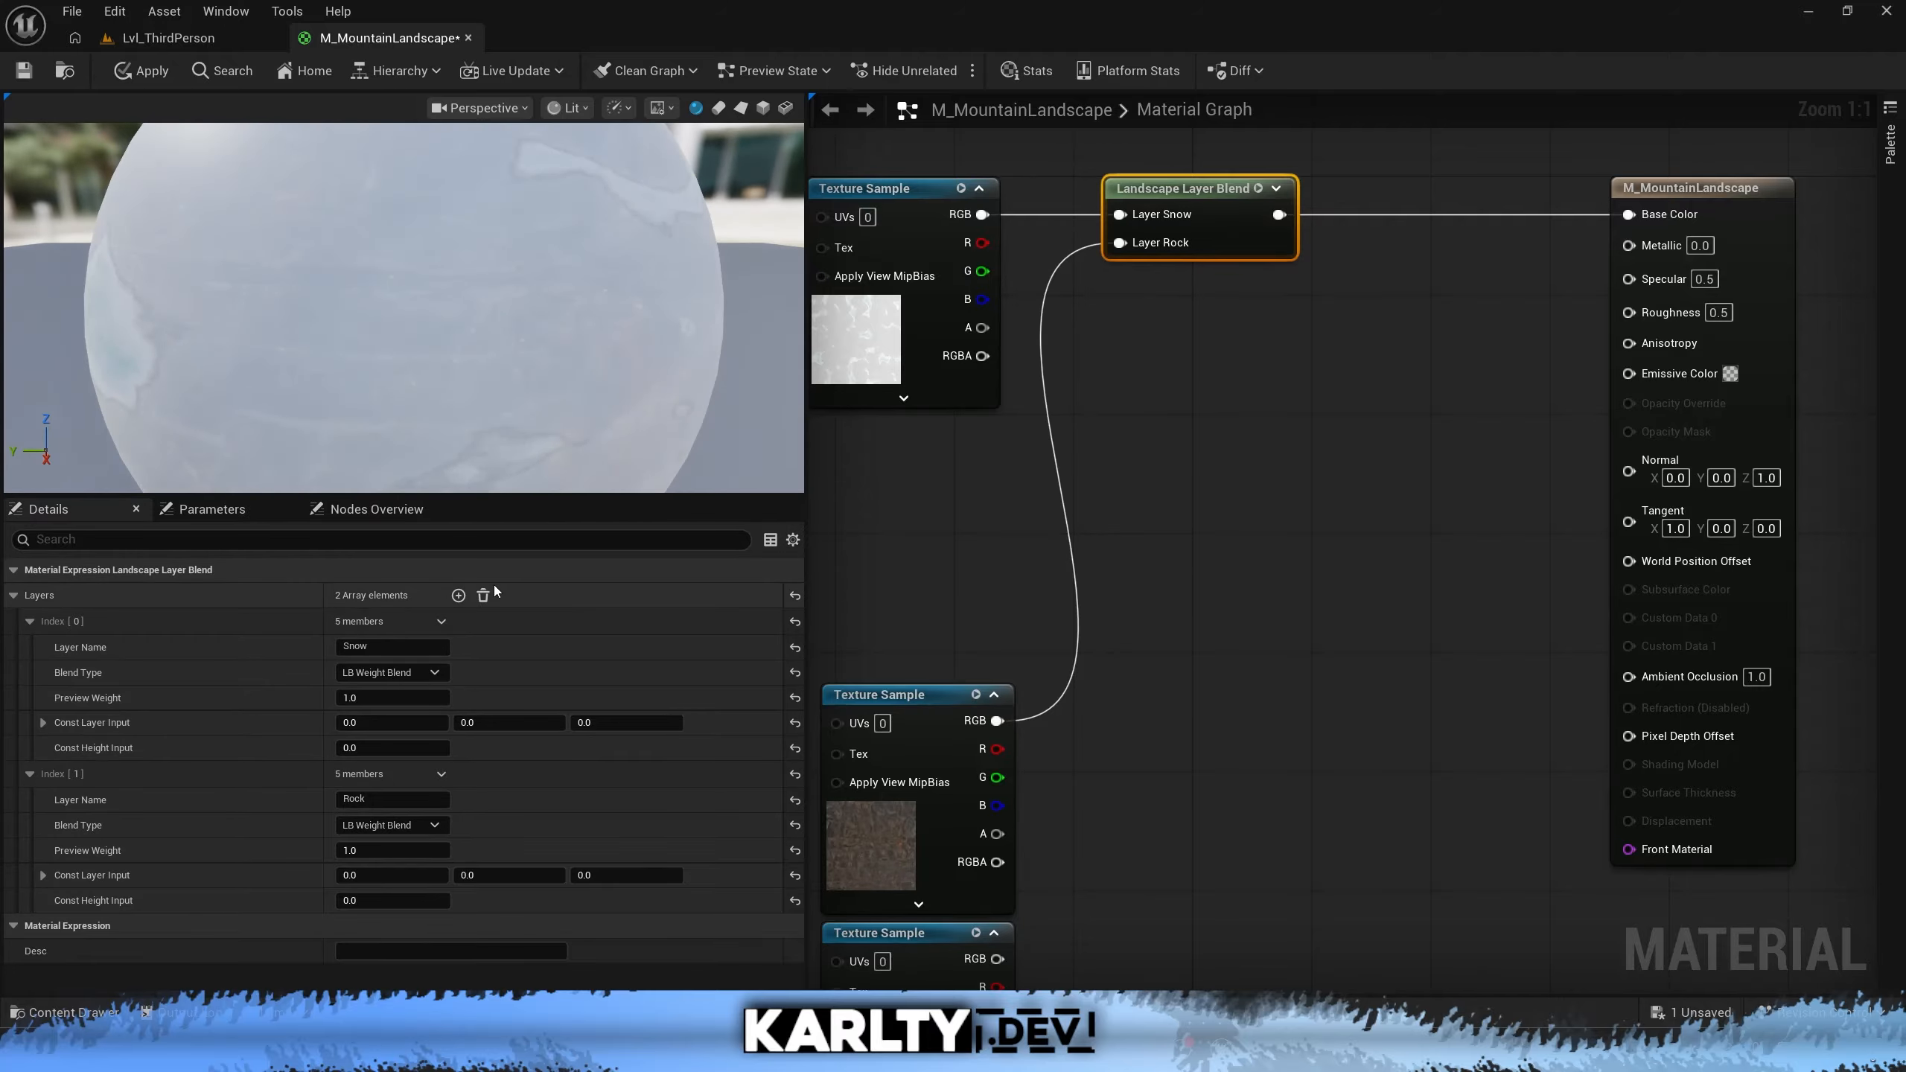
Add a third blend layer named Grass with preview weight 1.0 and connect the grass base color texture's RGB to it
left_click(459, 595)
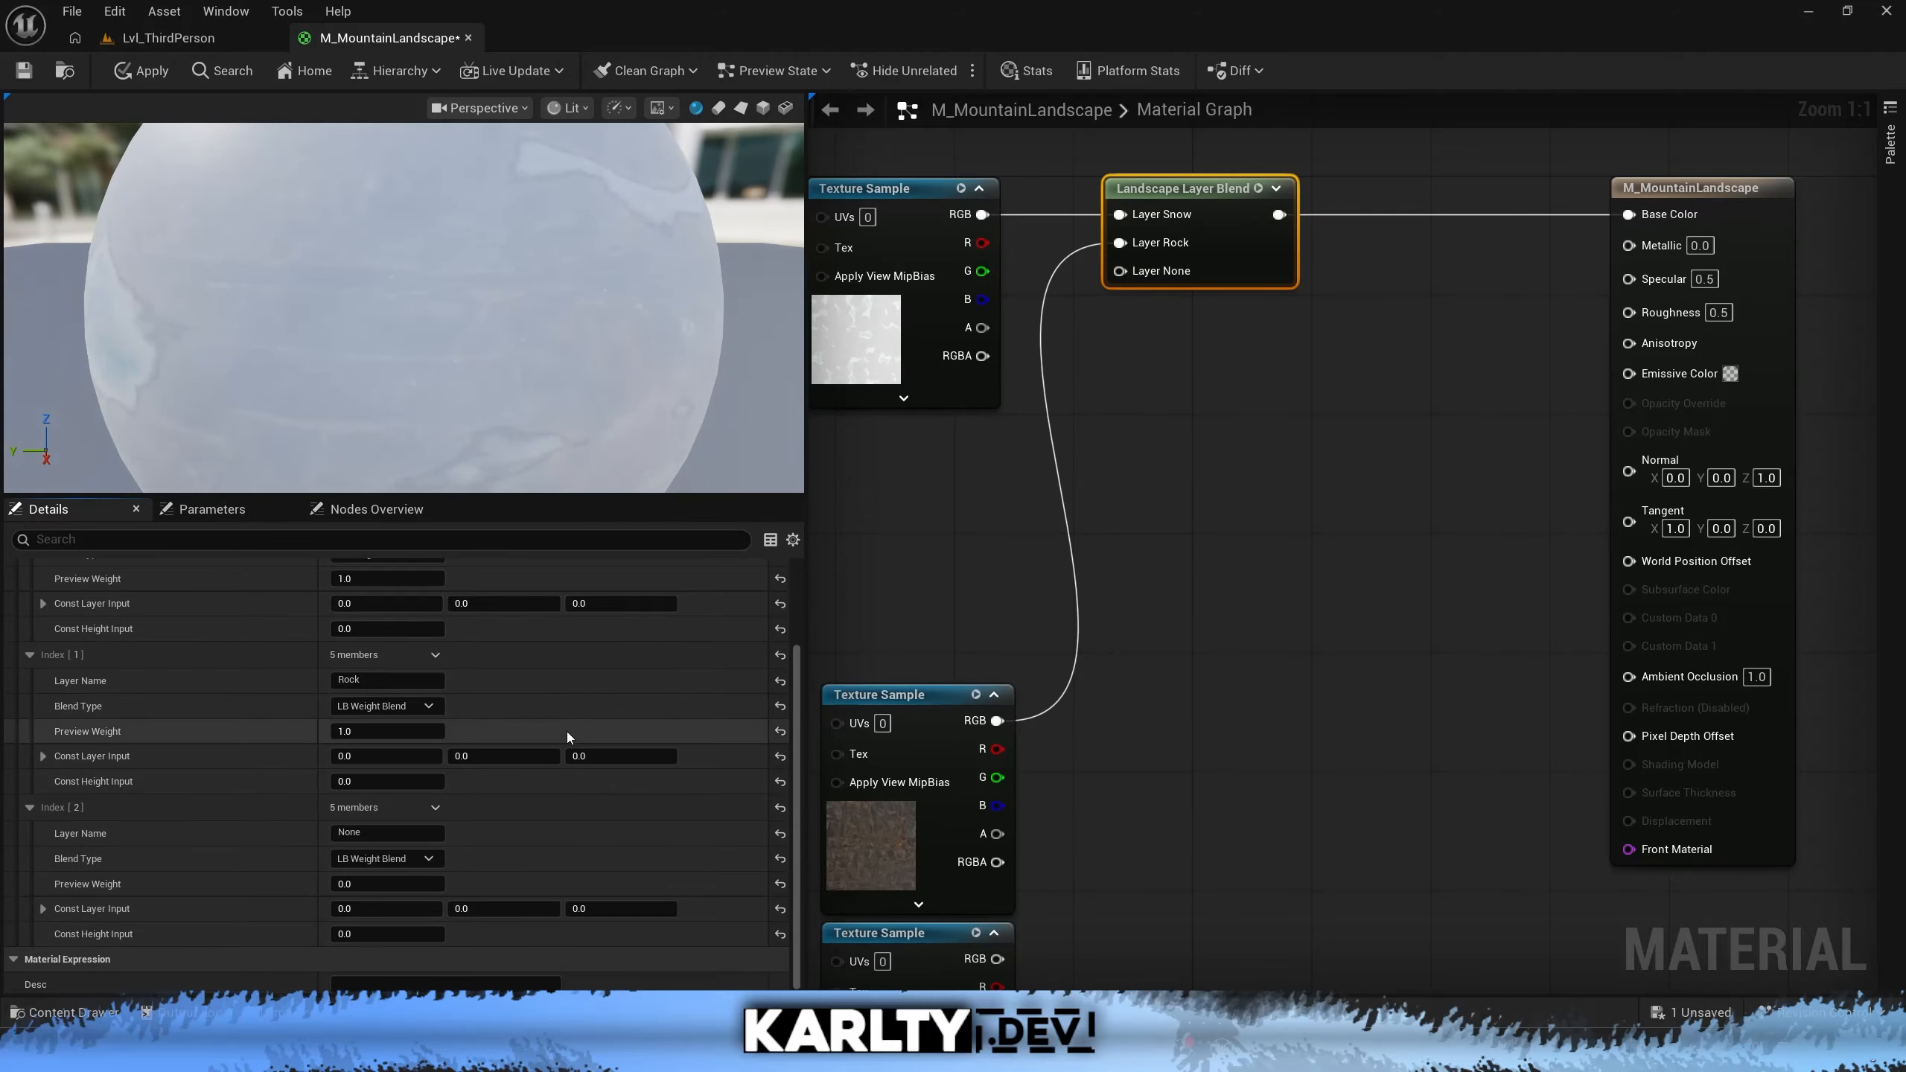
left_click(1325, 396)
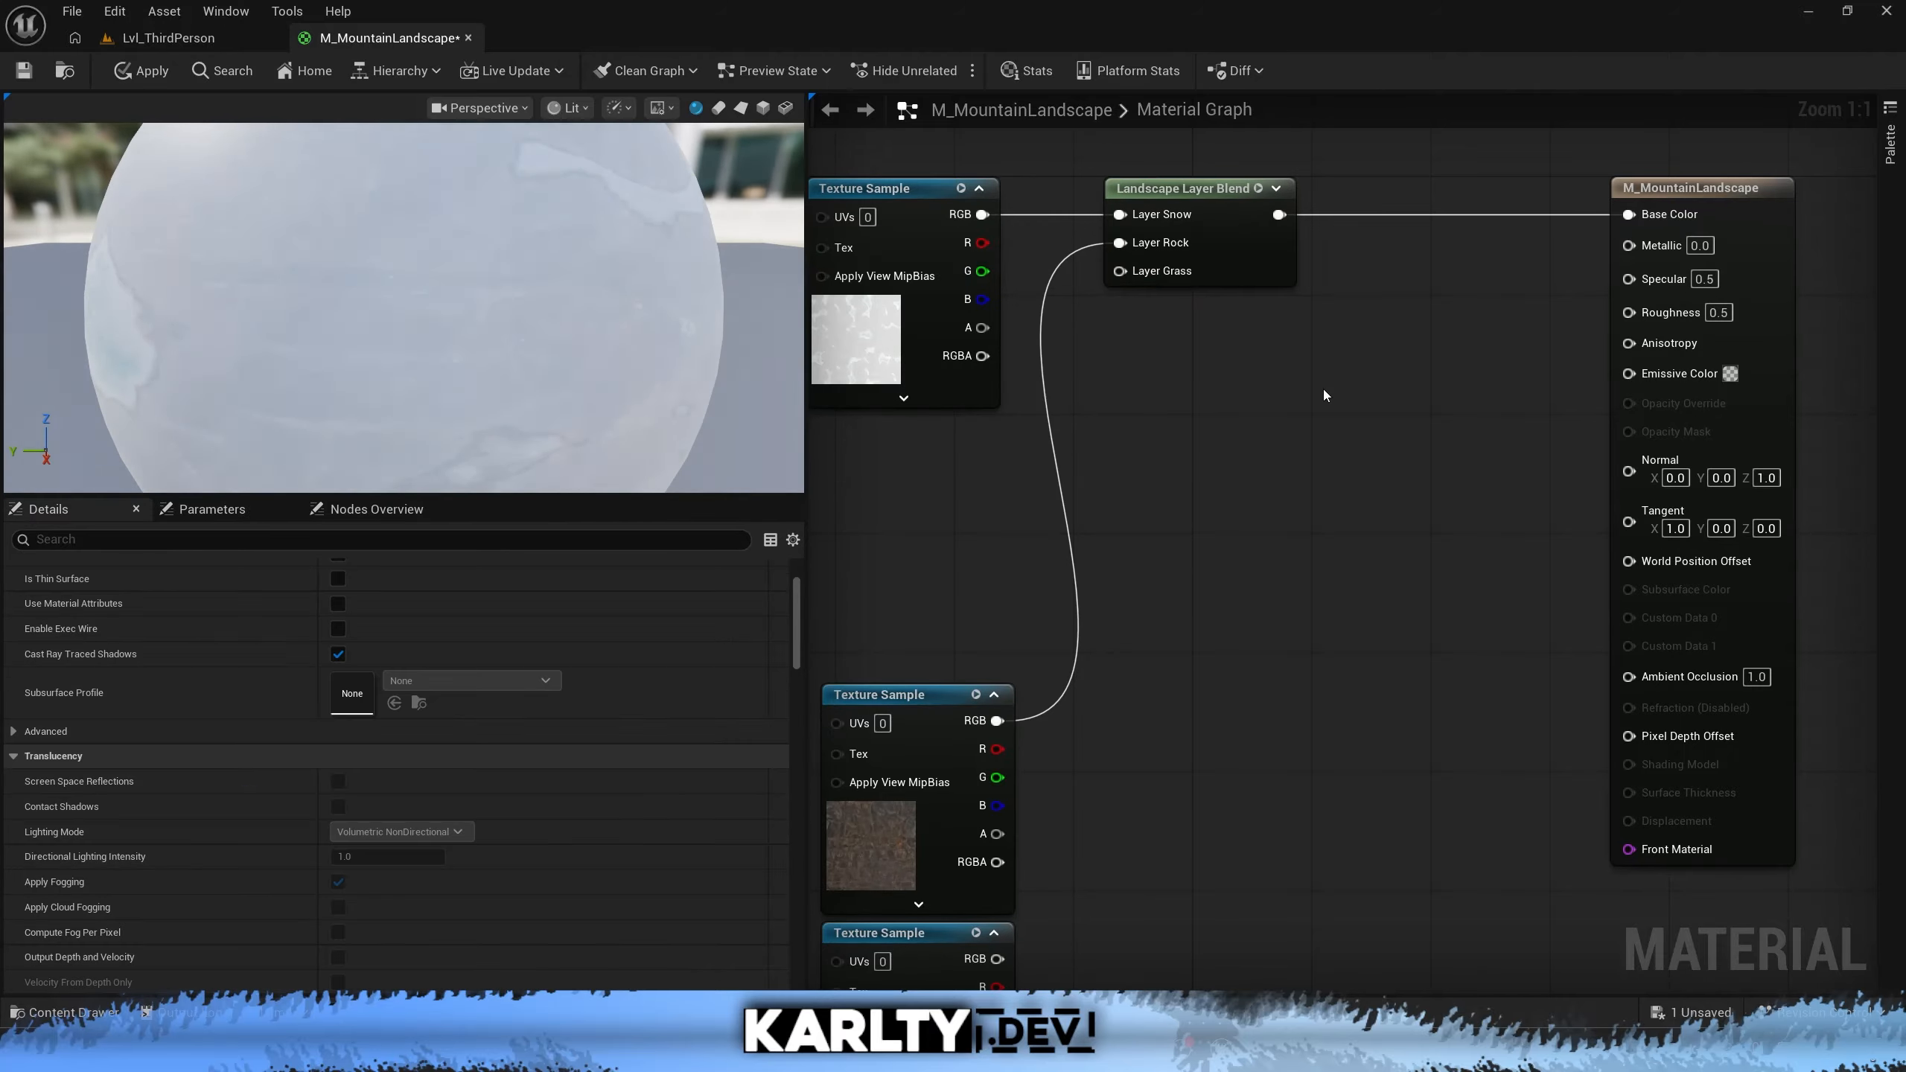
left_click(1244, 255)
scroll(1120, 572, "down", 3)
left_click_drag(1035, 856, 1158, 399)
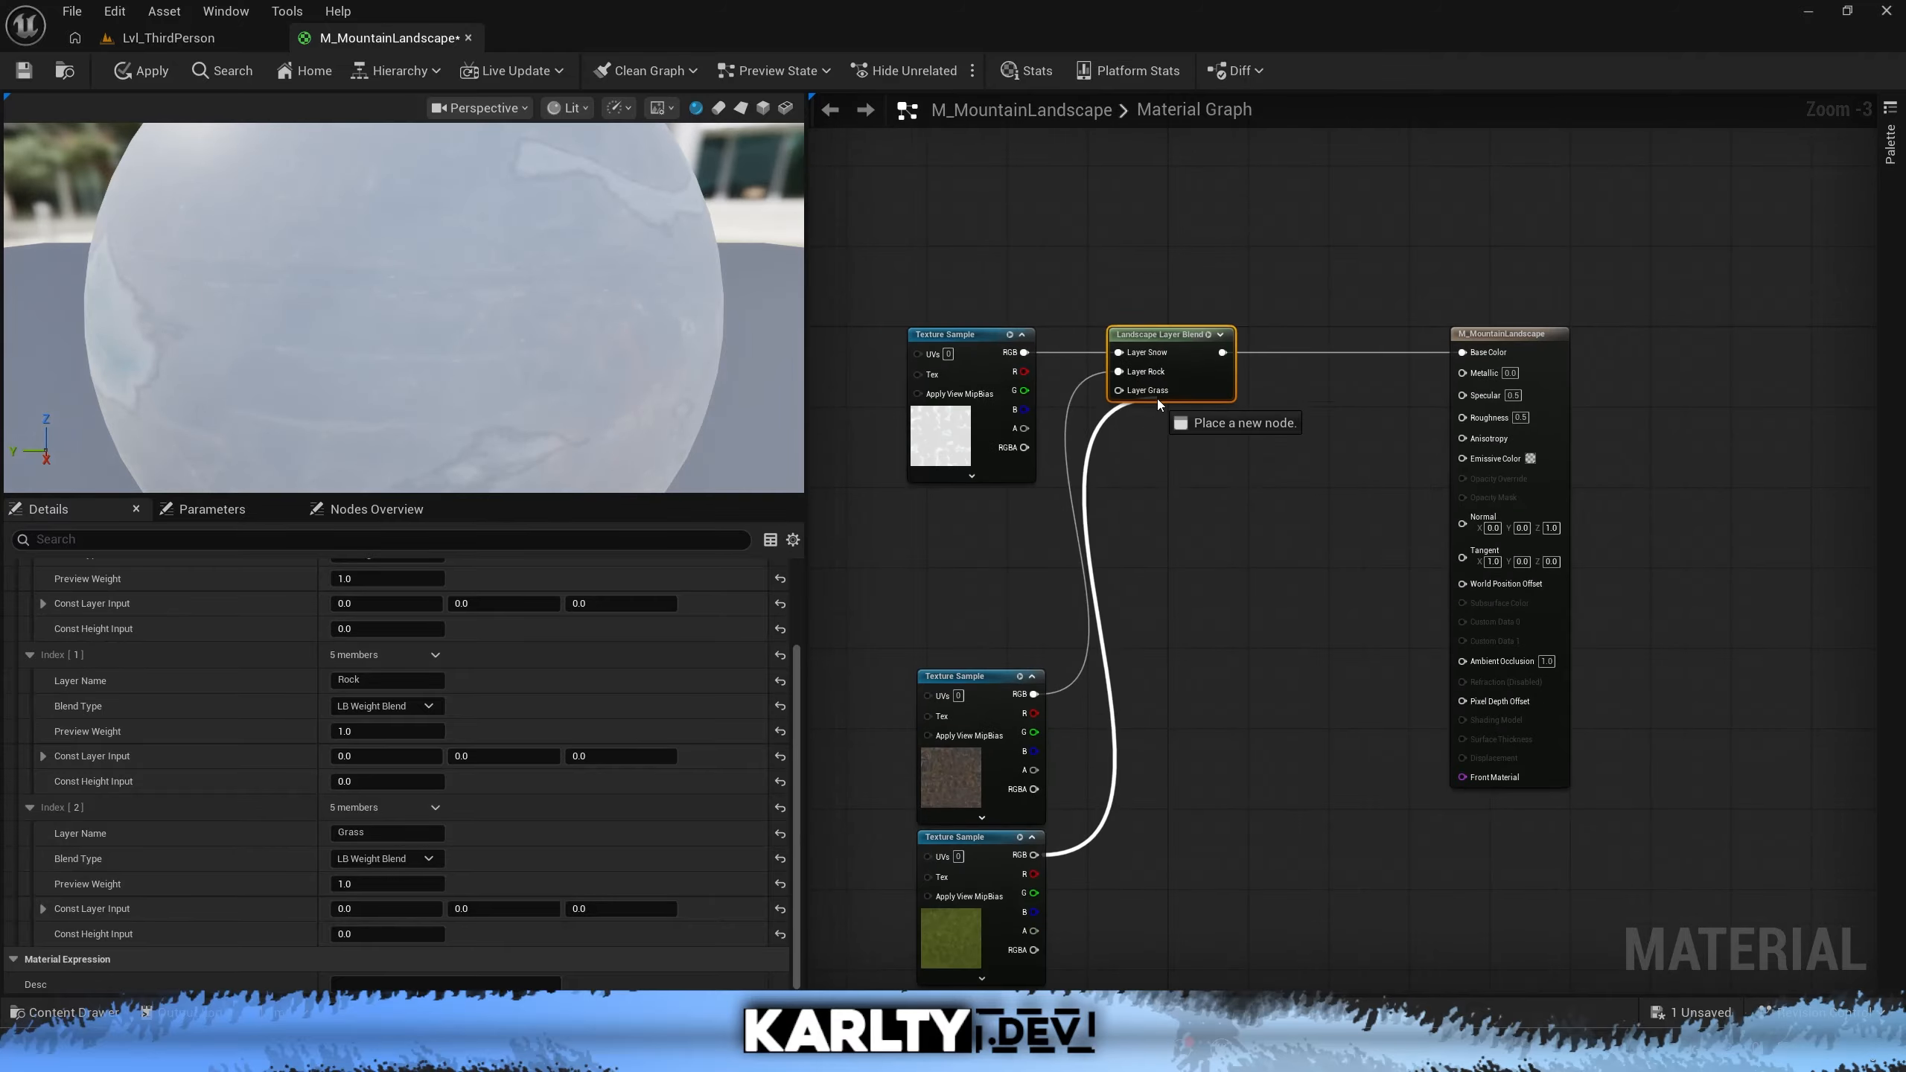
left_click_drag(1157, 399, 1119, 391)
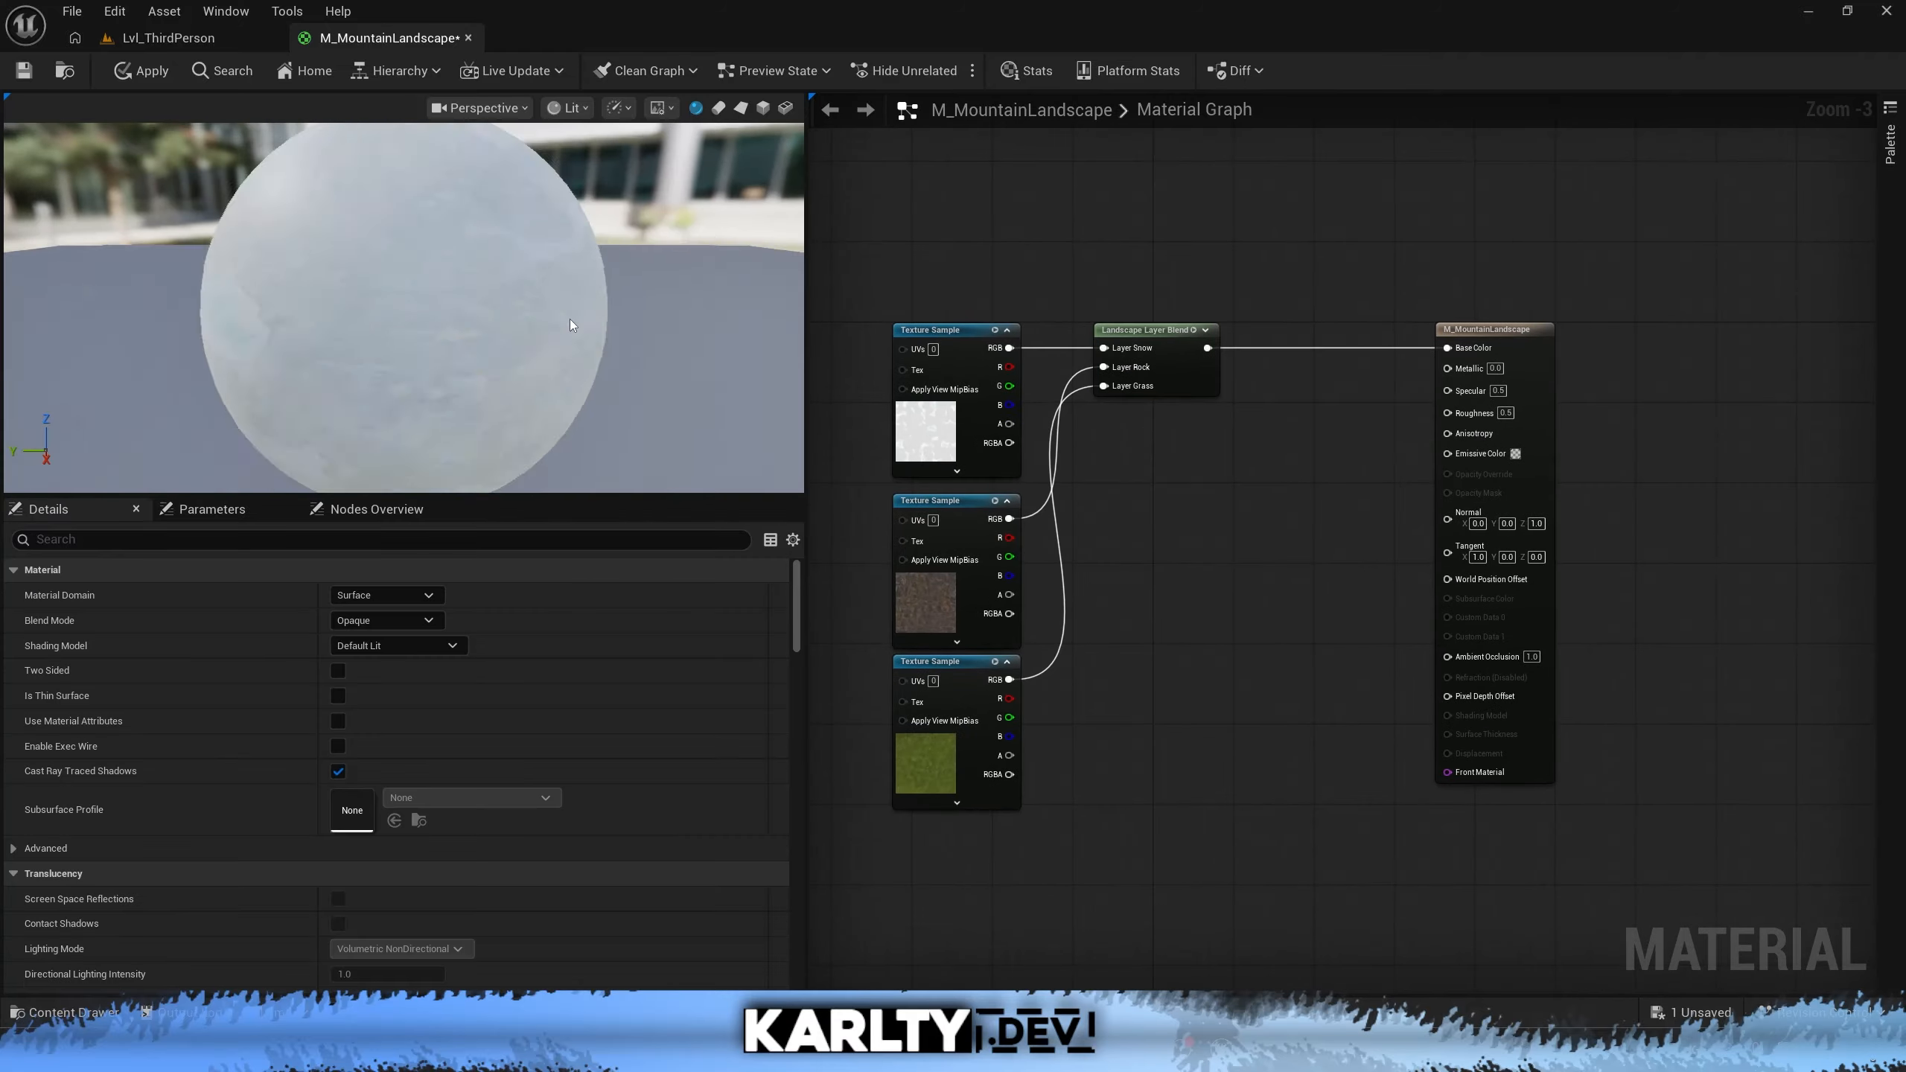
Temporarily disconnect the snow texture from the Snow layer to preview the other layers, and reconnect it
left_click_drag(568, 319, 405, 278)
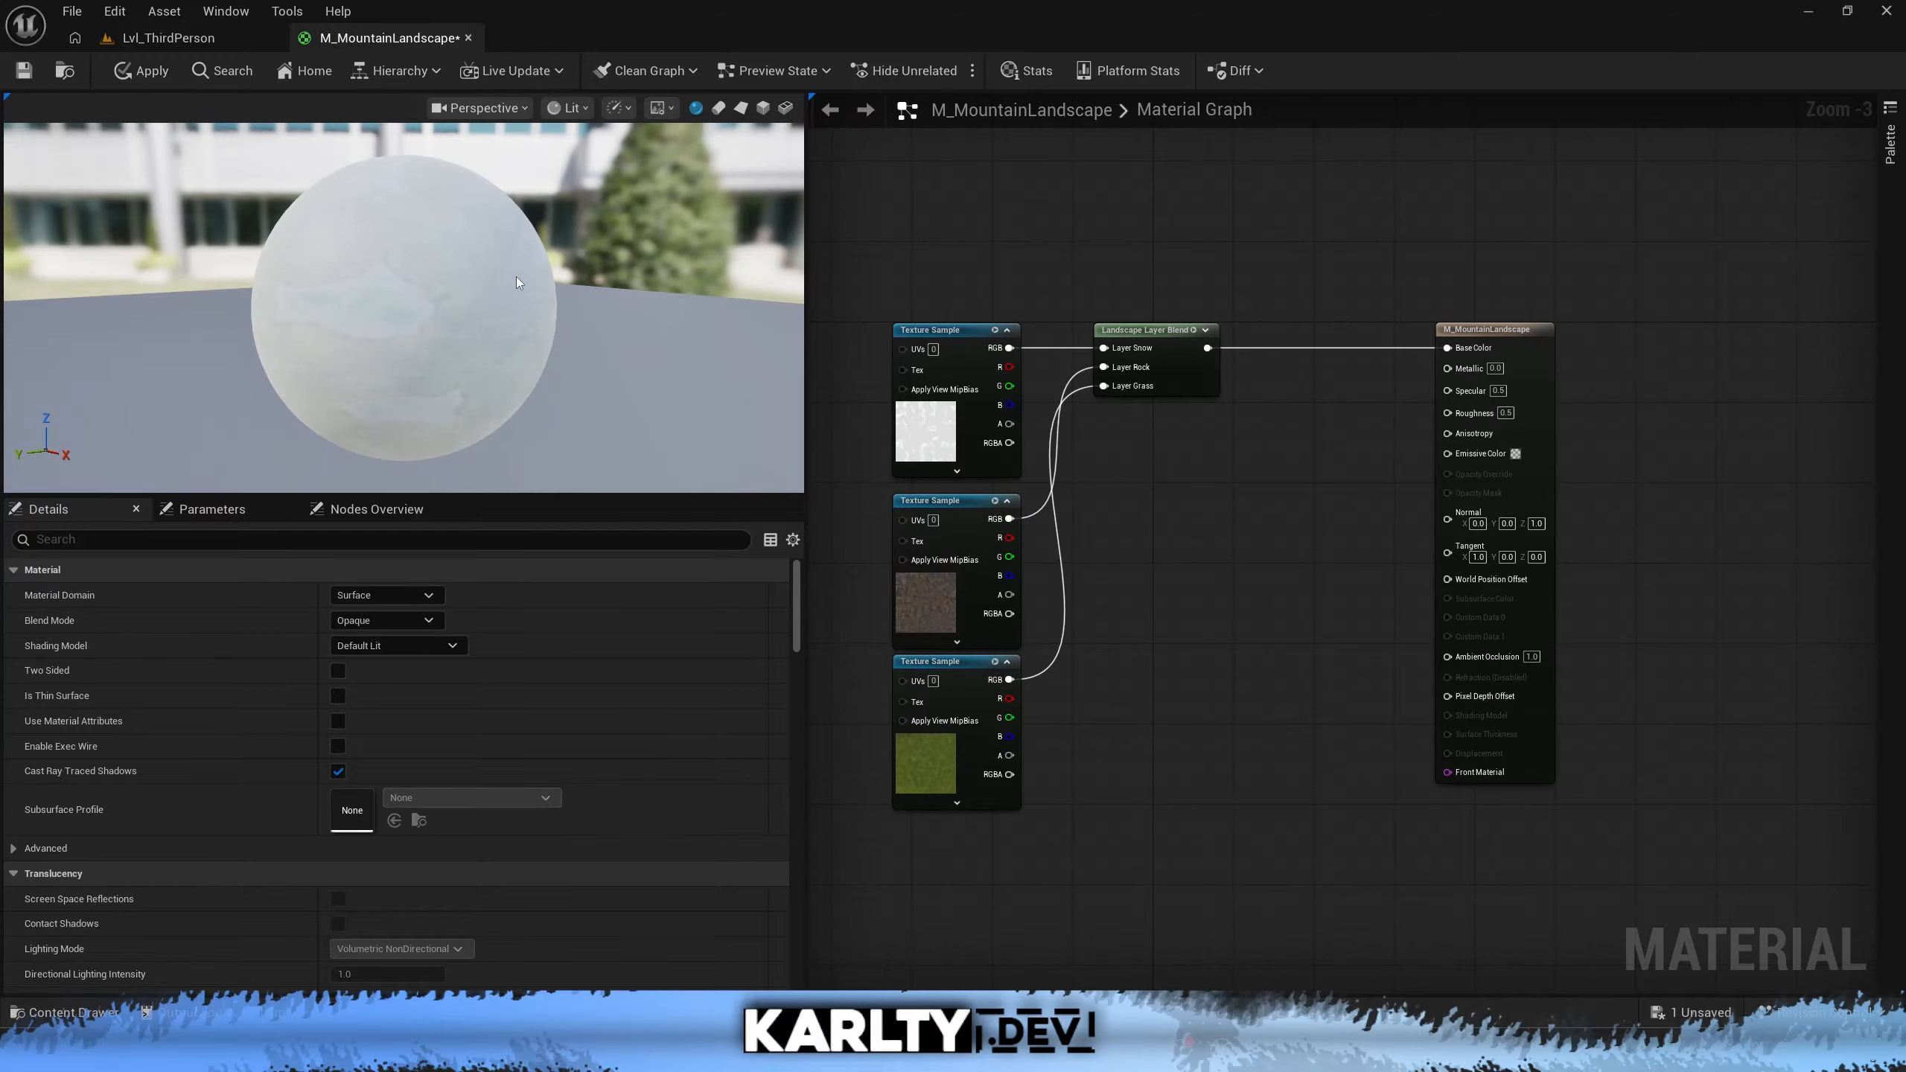
left_click(1010, 350, "alt")
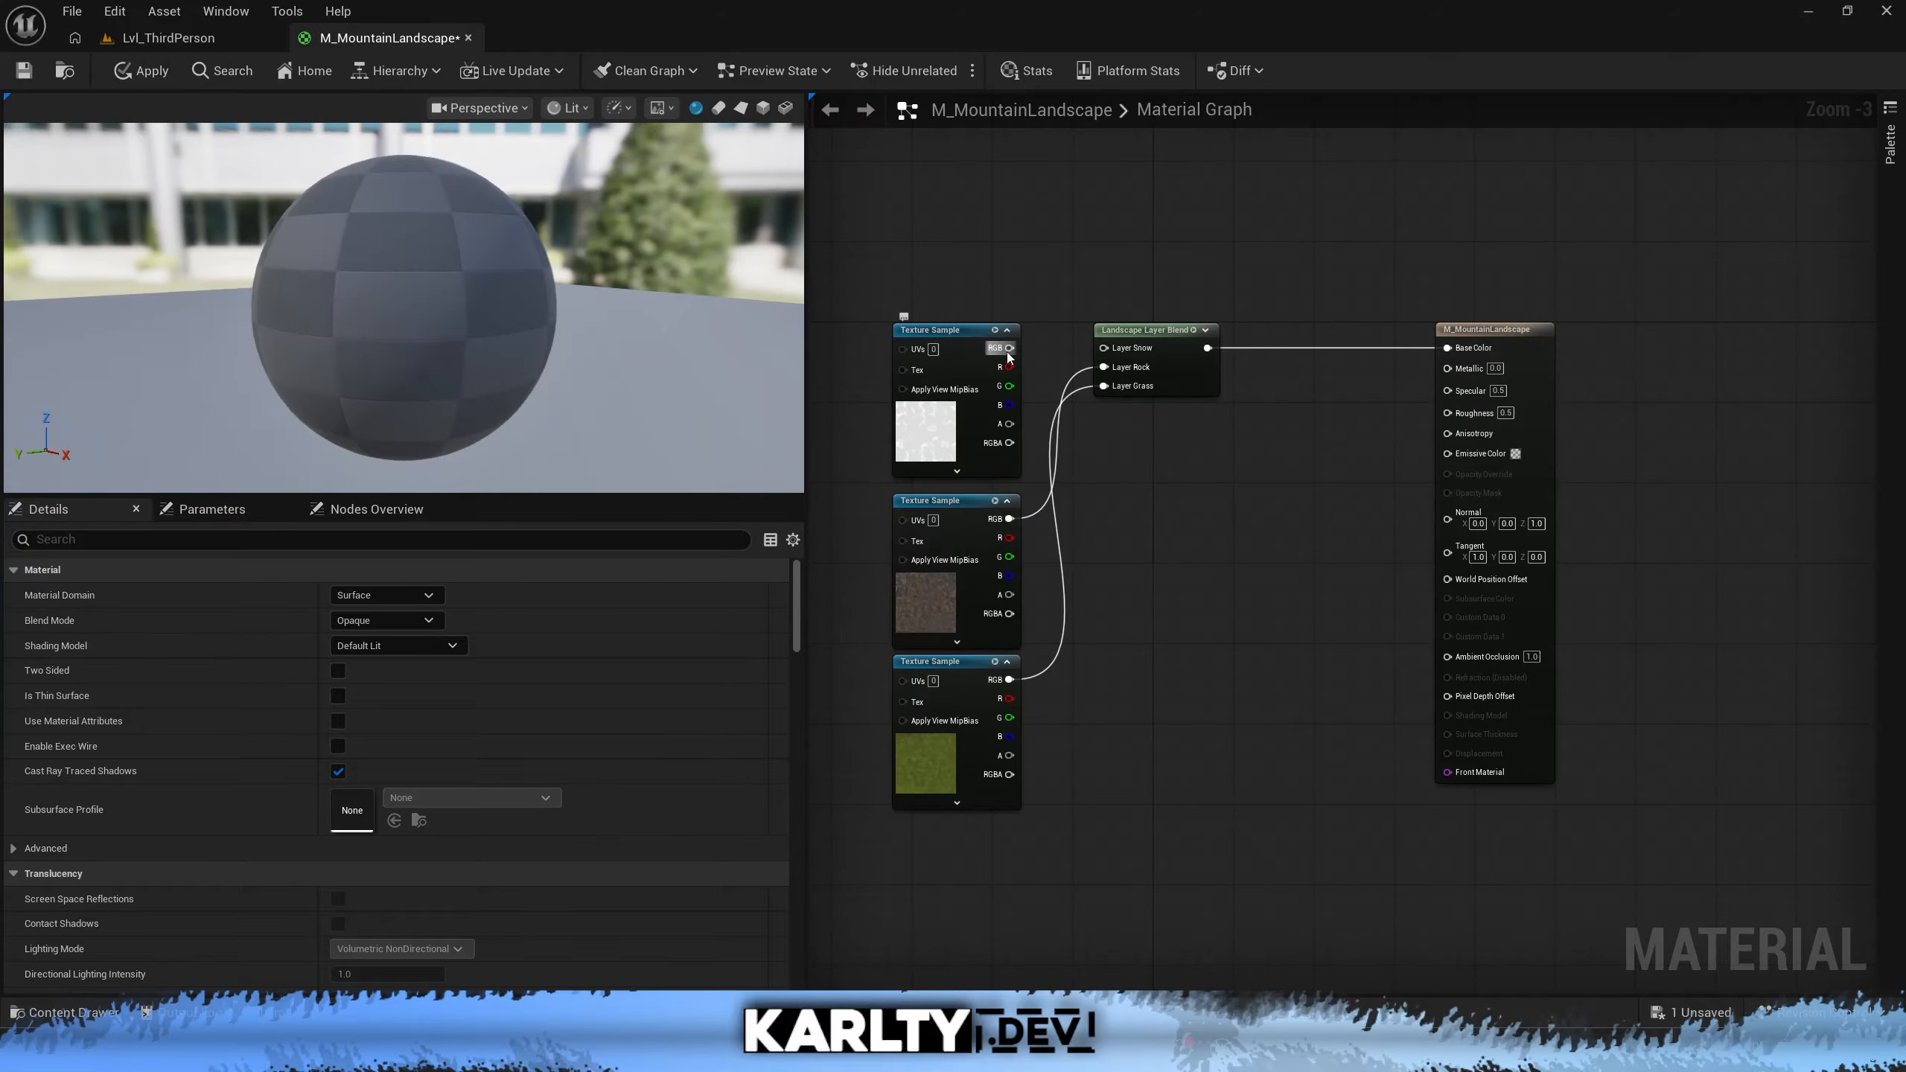
left_click(1012, 520, "alt")
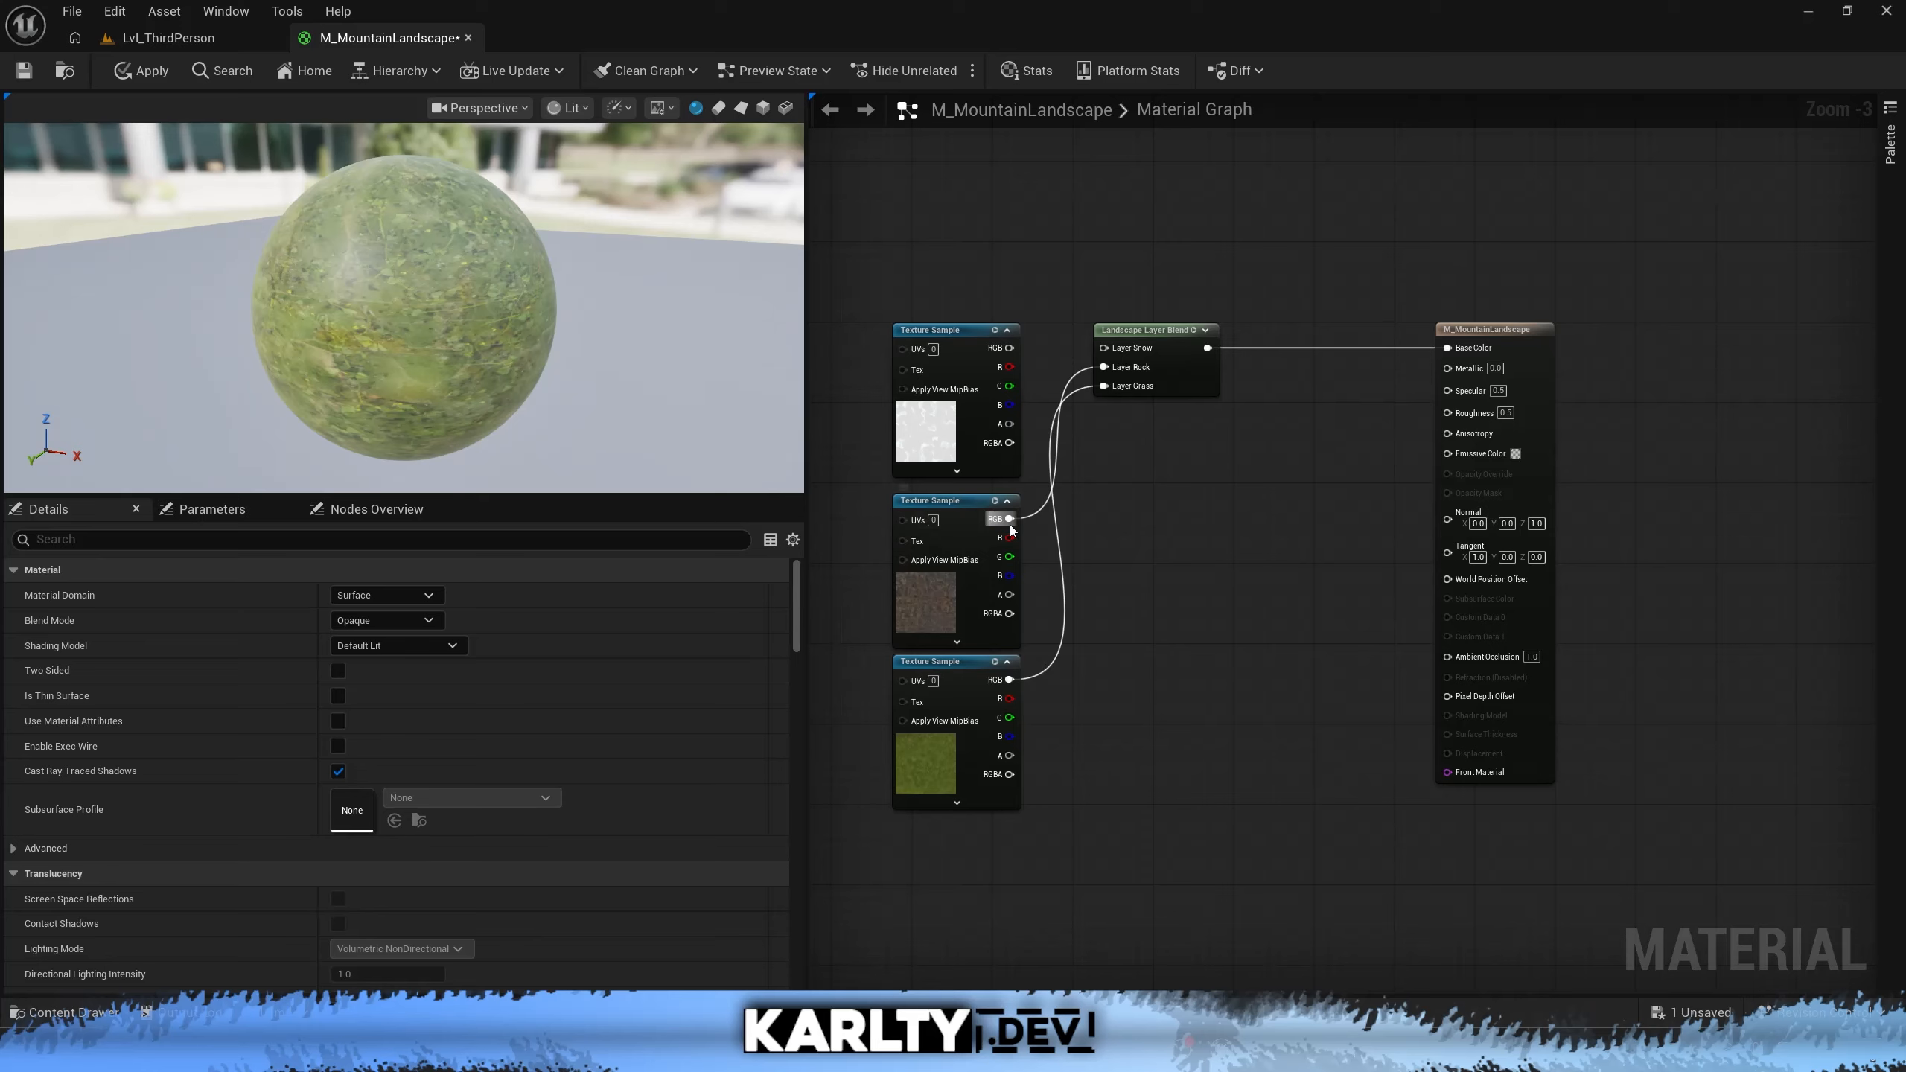
left_click(1006, 528)
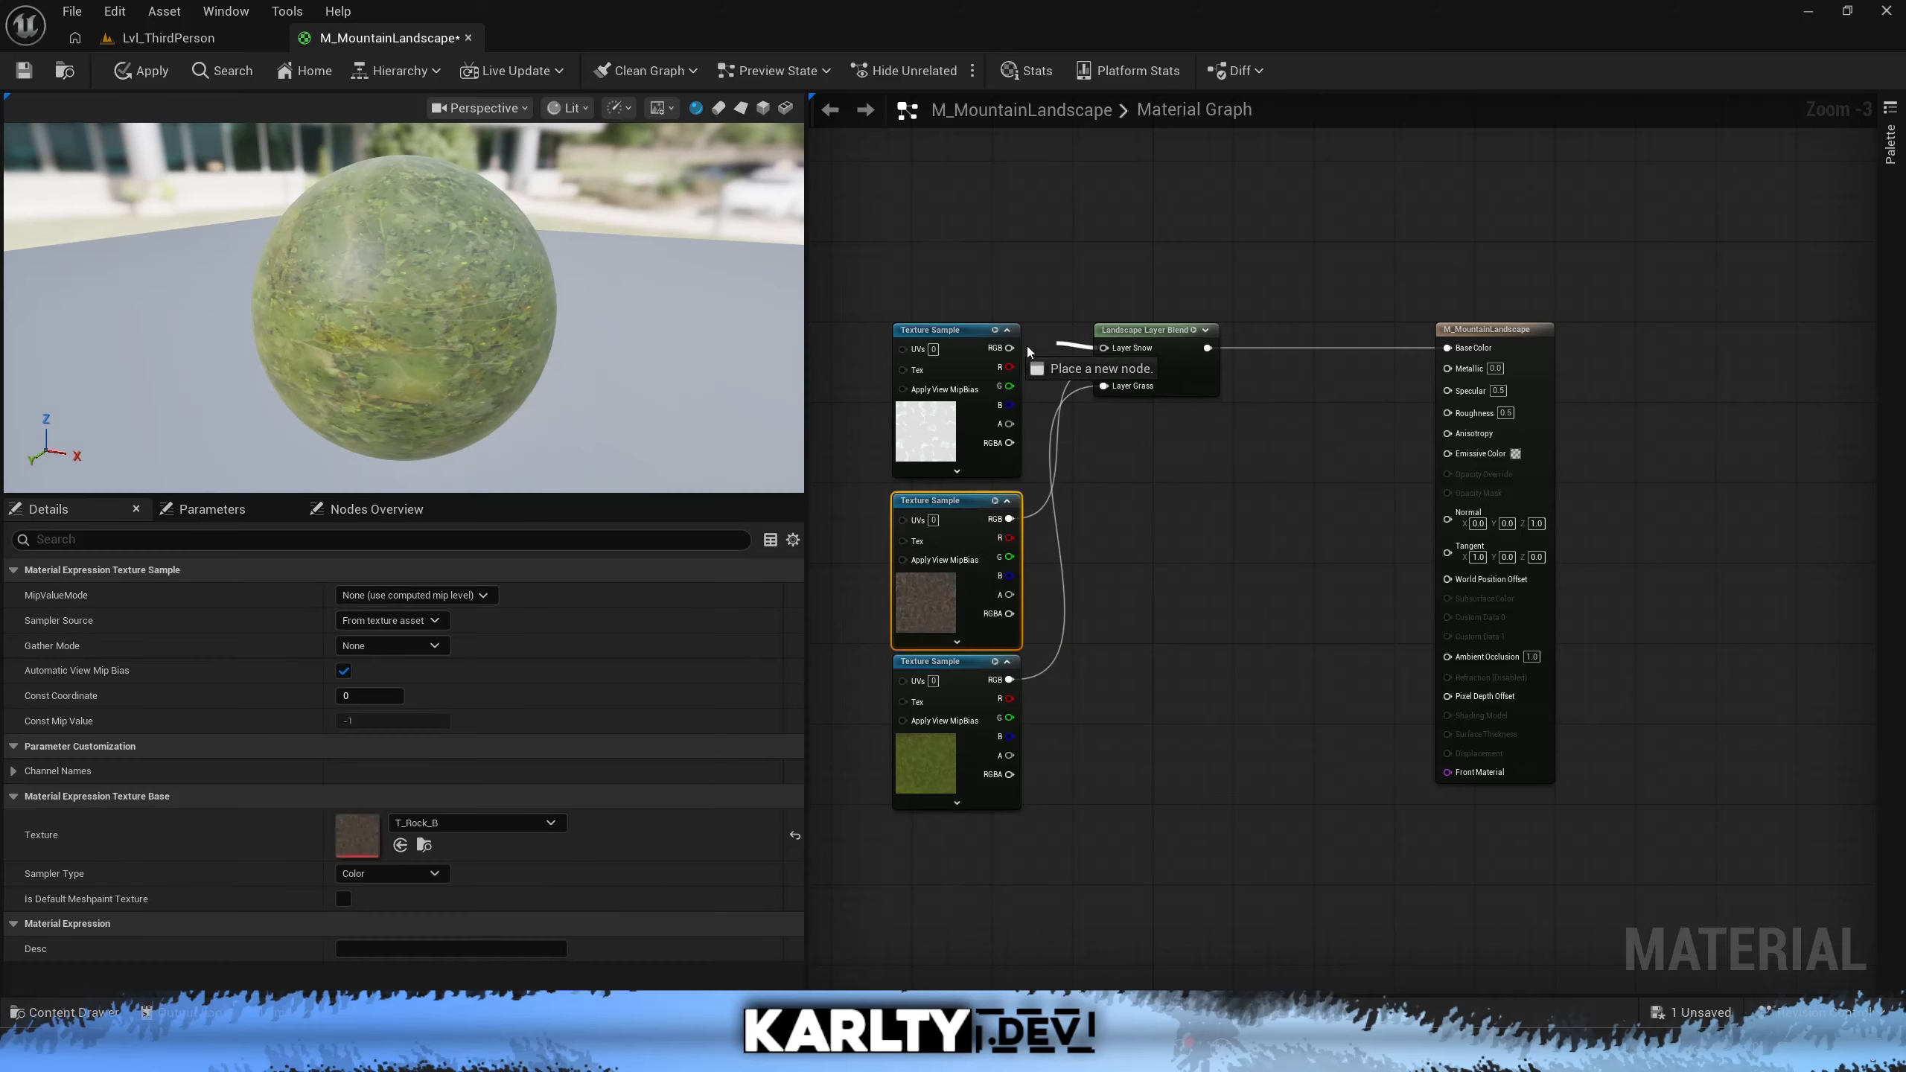
left_click_drag(1010, 348, 990, 354)
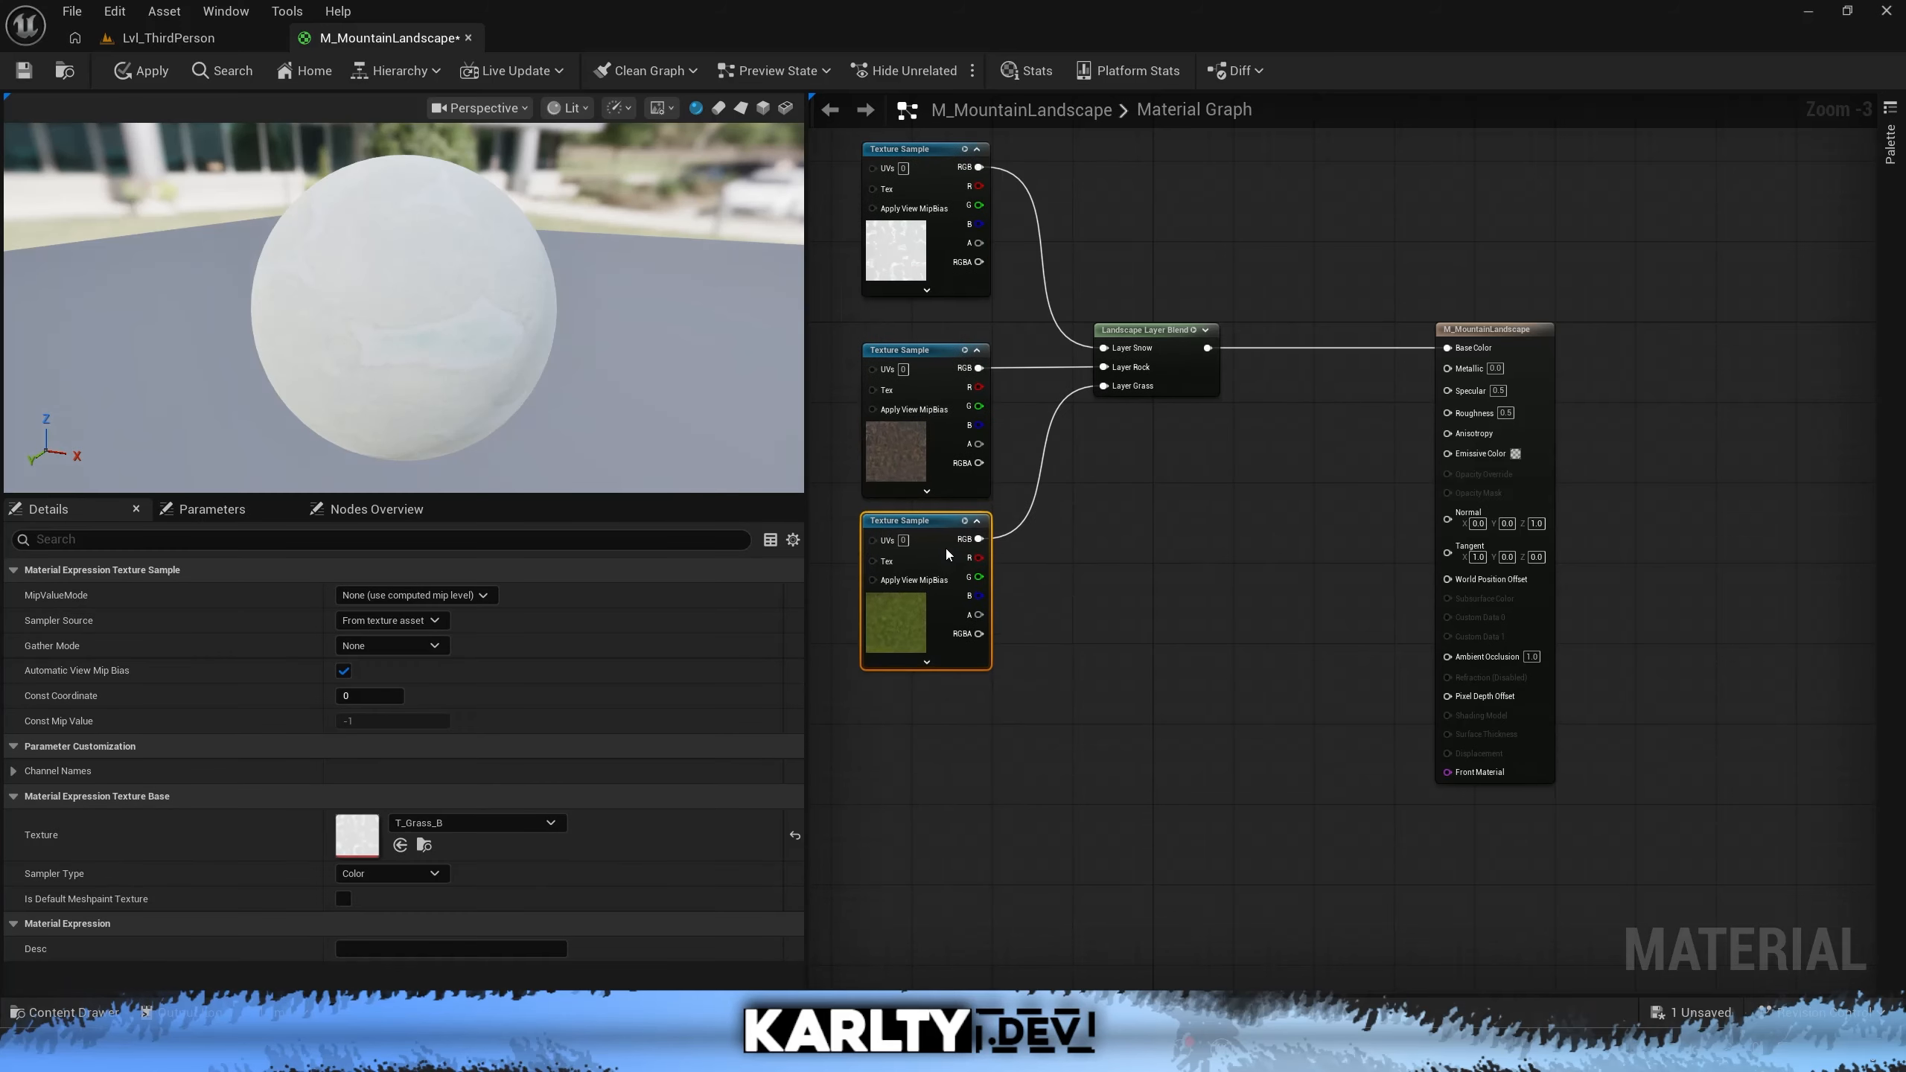
Add a Landscape Layer Coords node in the empty graph area ahead of the base color texture samples
right_click_drag(1082, 530, 1295, 661)
right_click_drag(841, 485, 1141, 485)
right_click(1120, 463)
type("landsca")
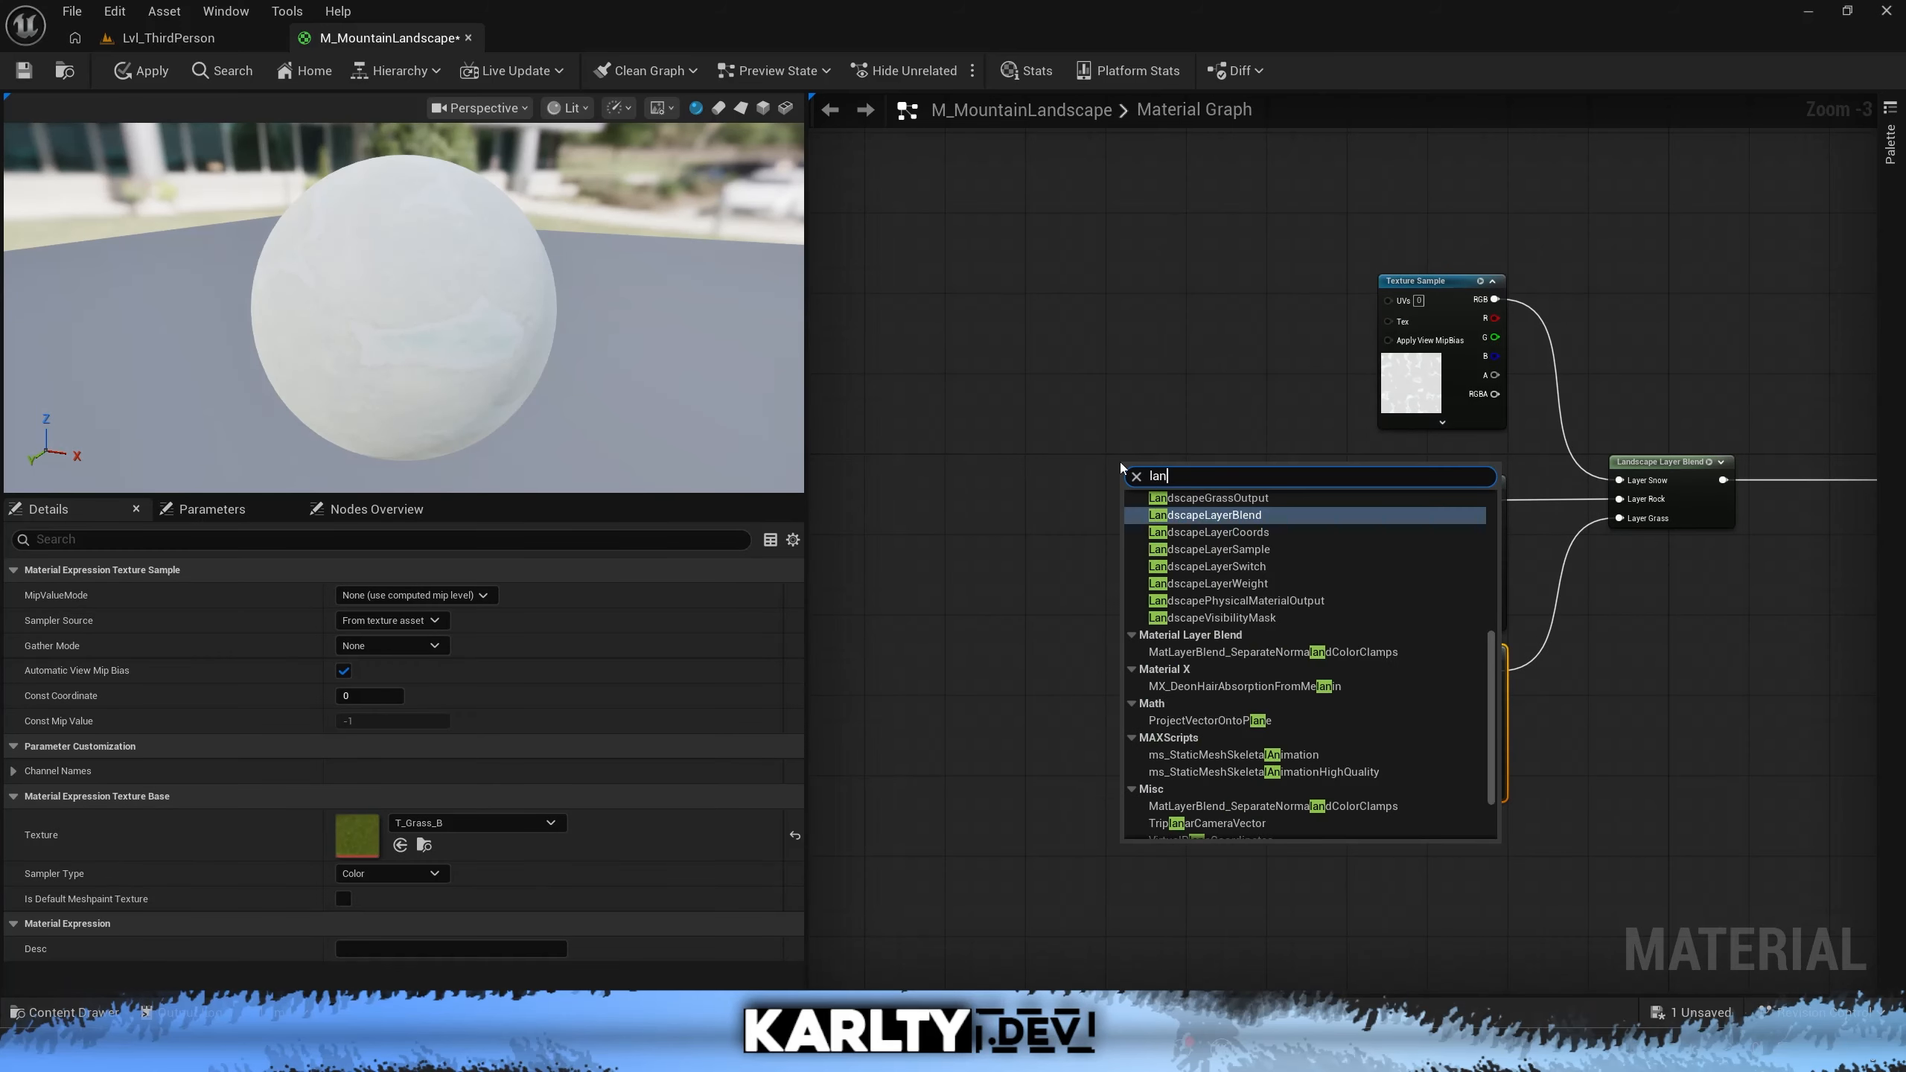
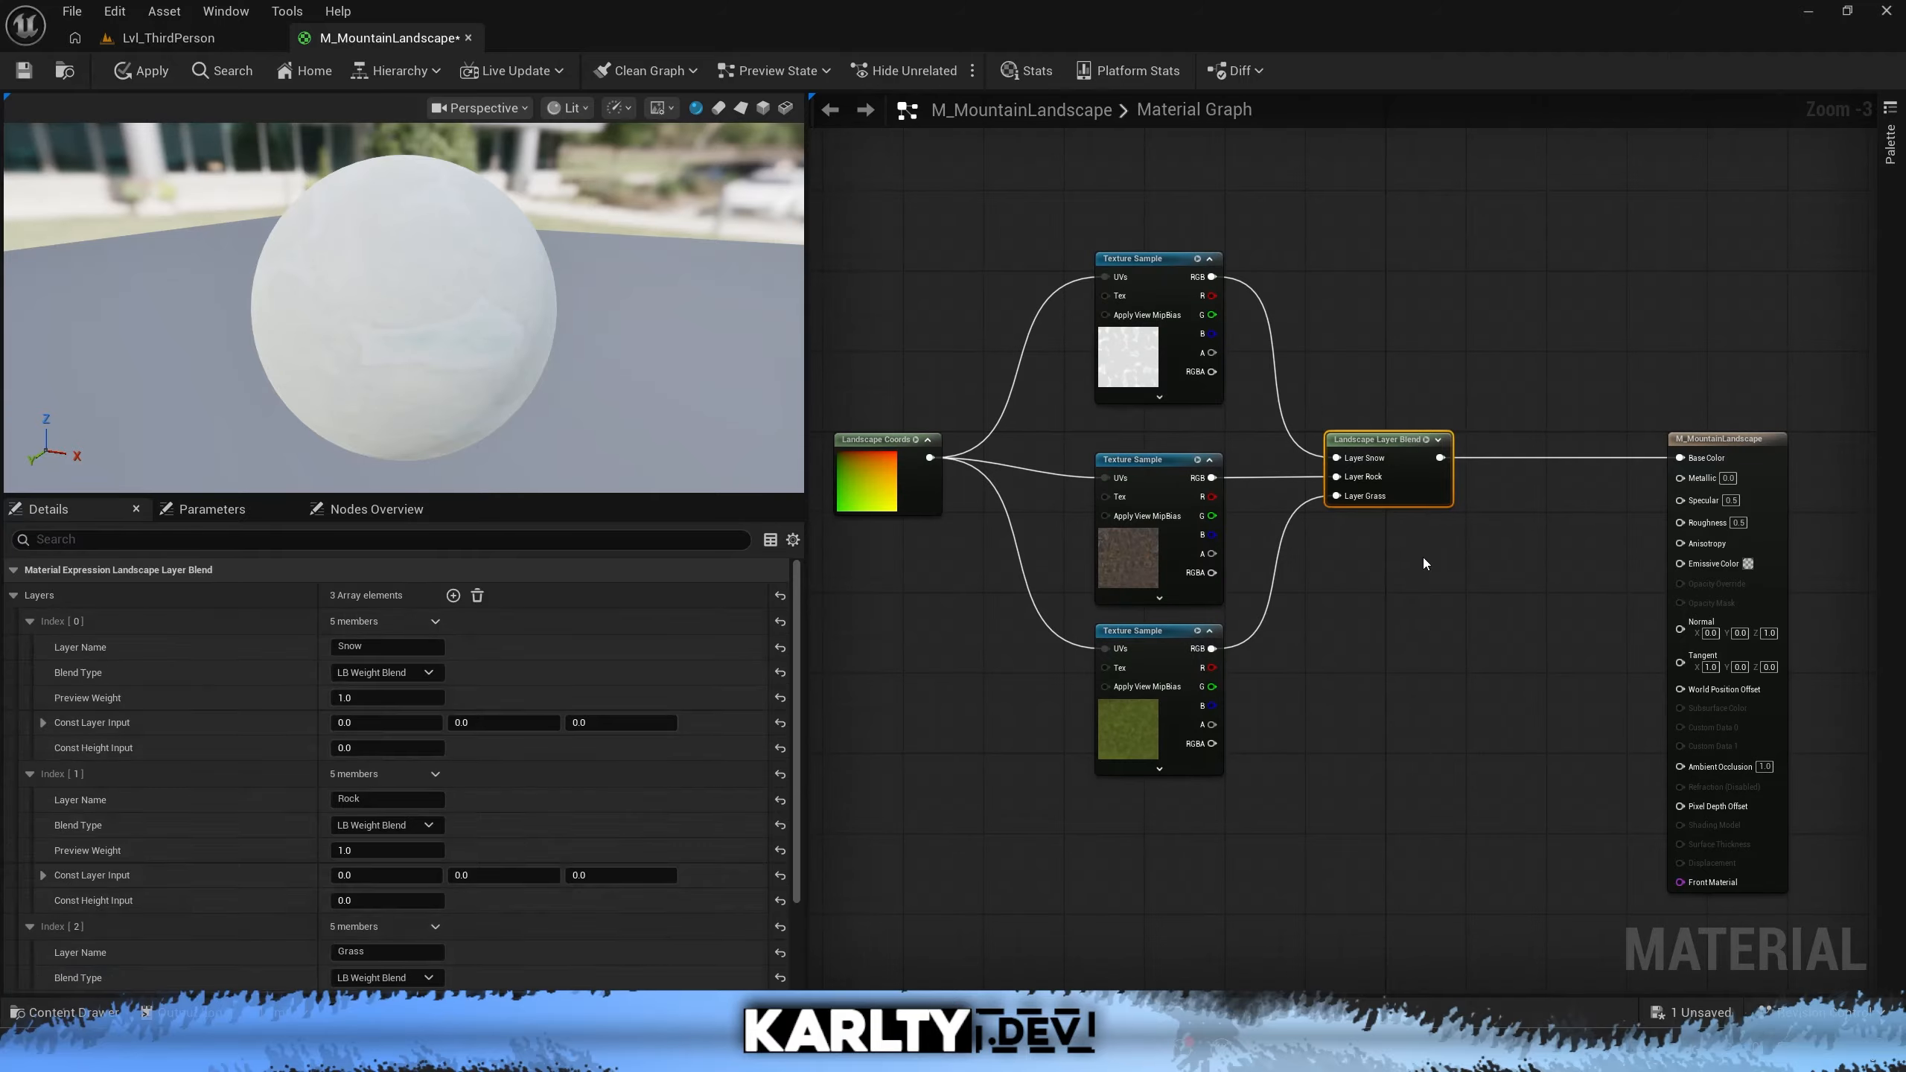
left_click(1423, 557)
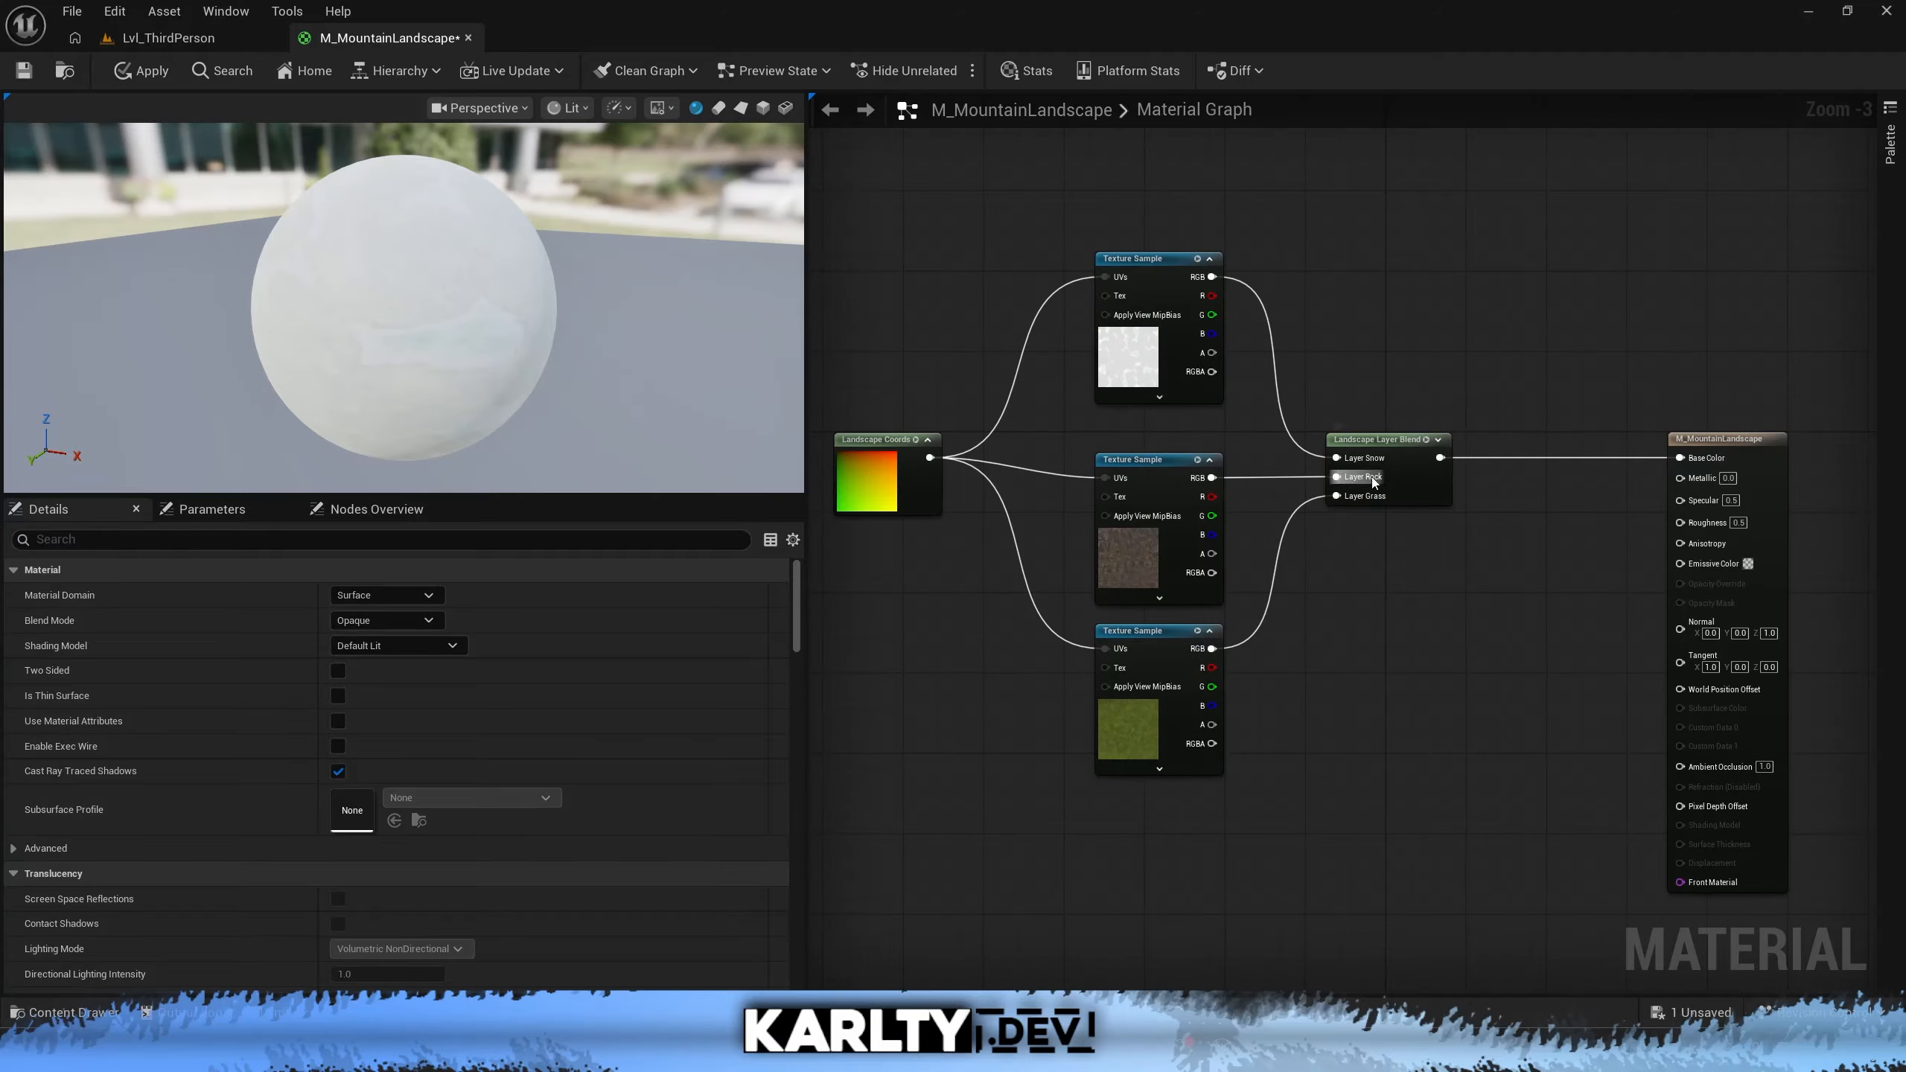
right_click_drag(1348, 528, 1403, 466)
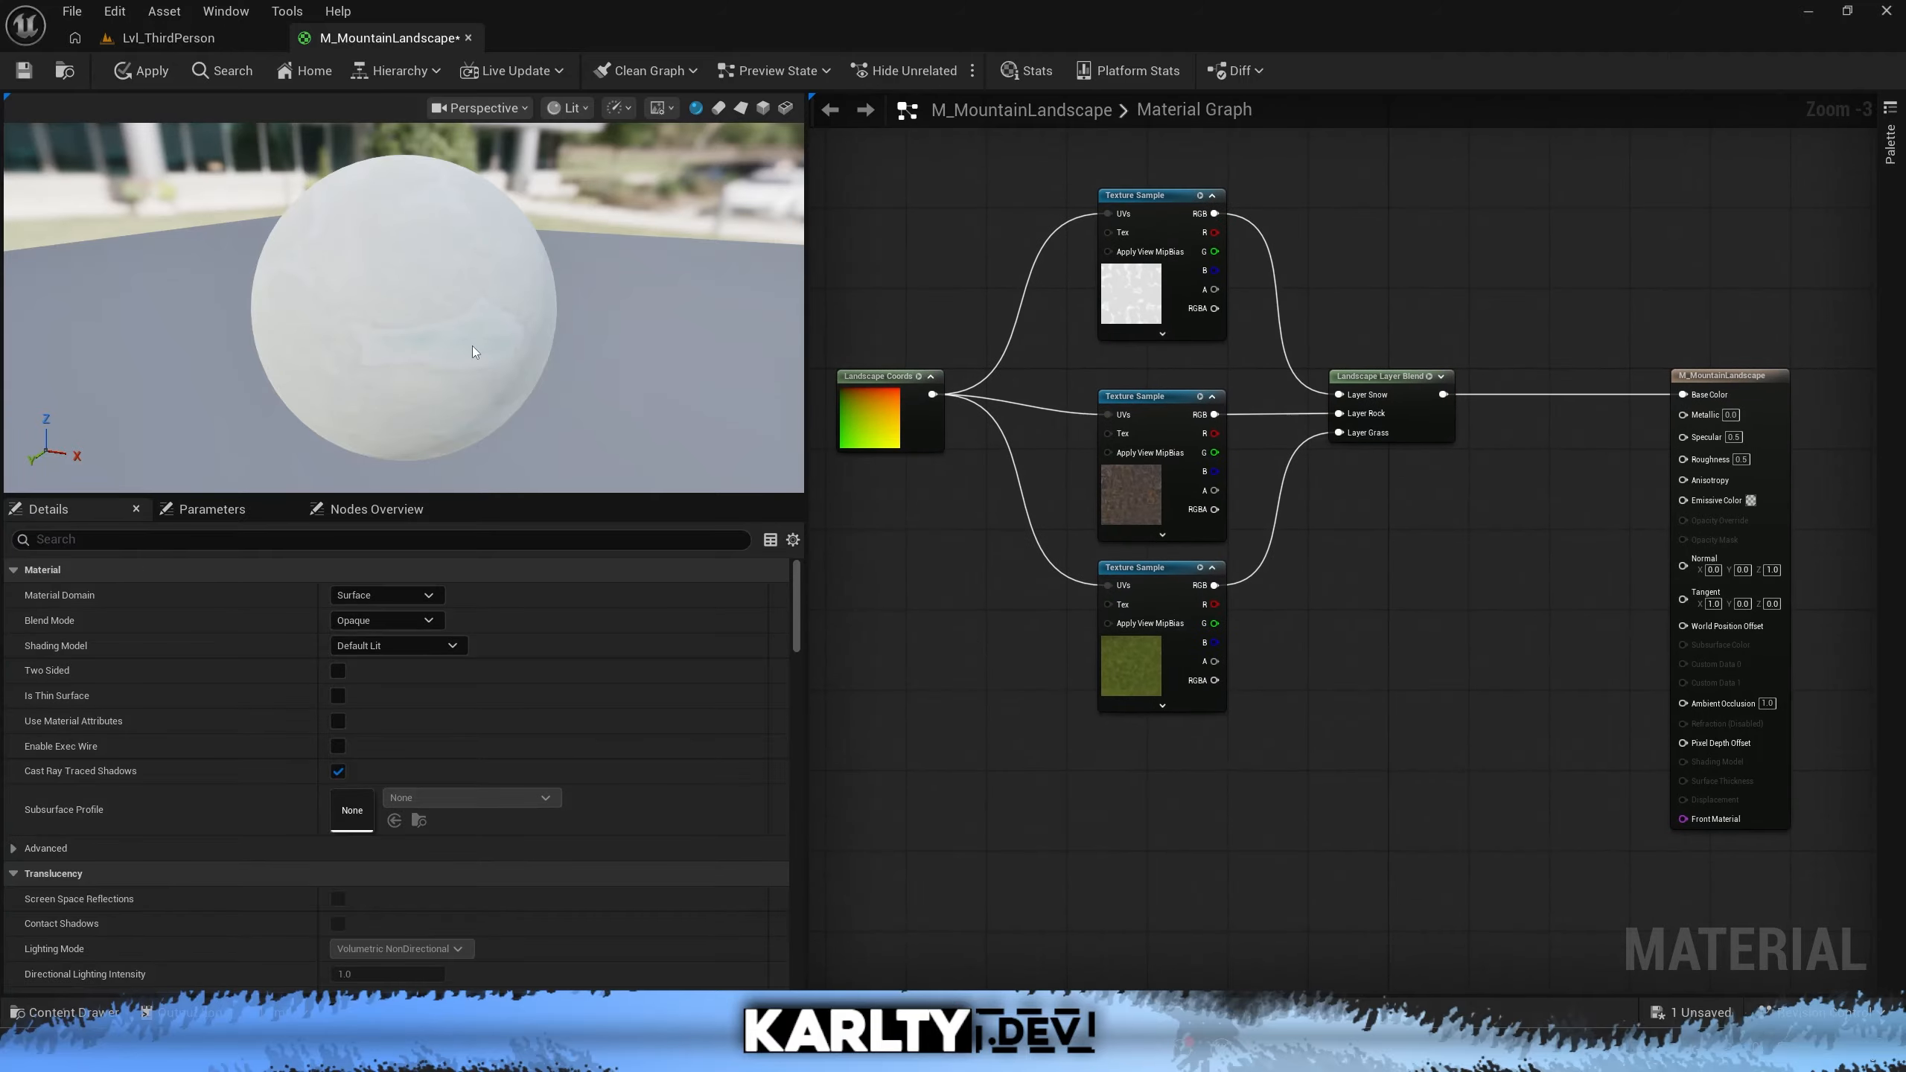
right_click_drag(1373, 545, 1379, 459)
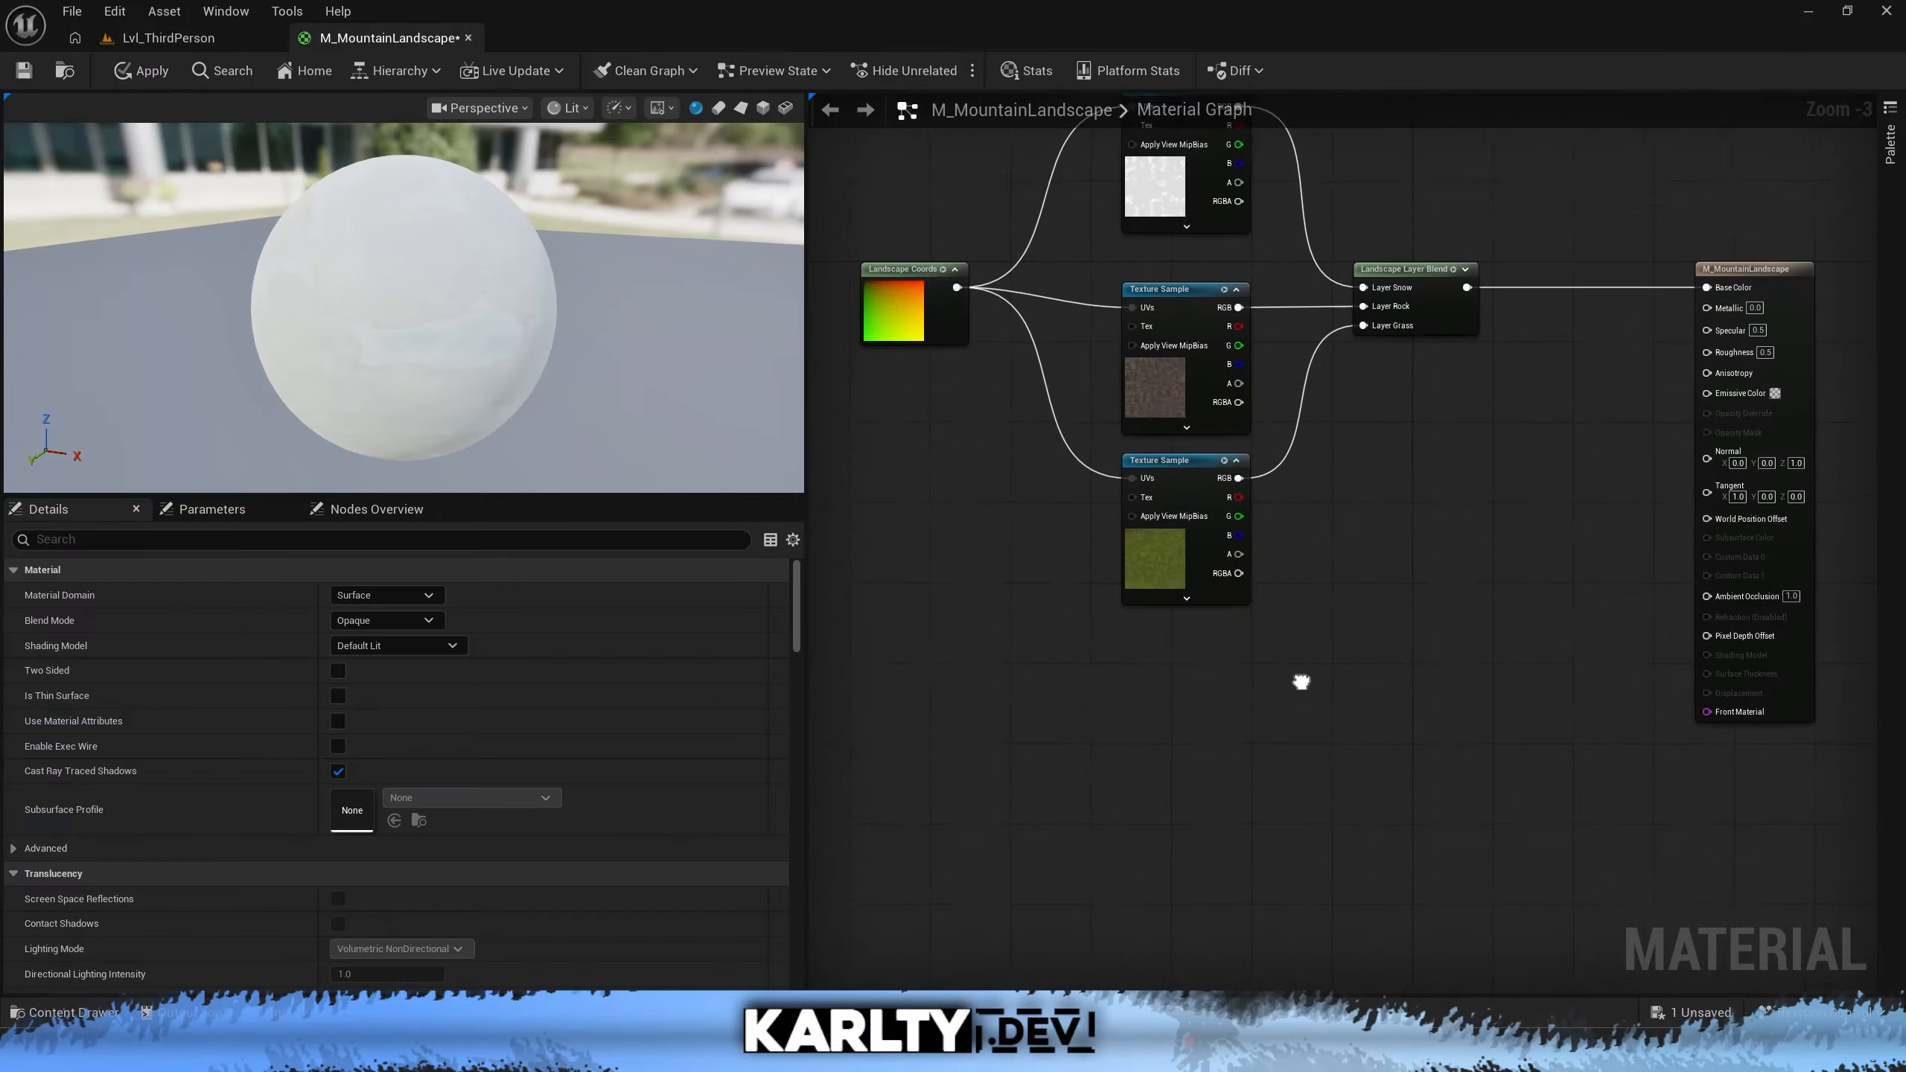
right_click_drag(1307, 674, 1196, 774)
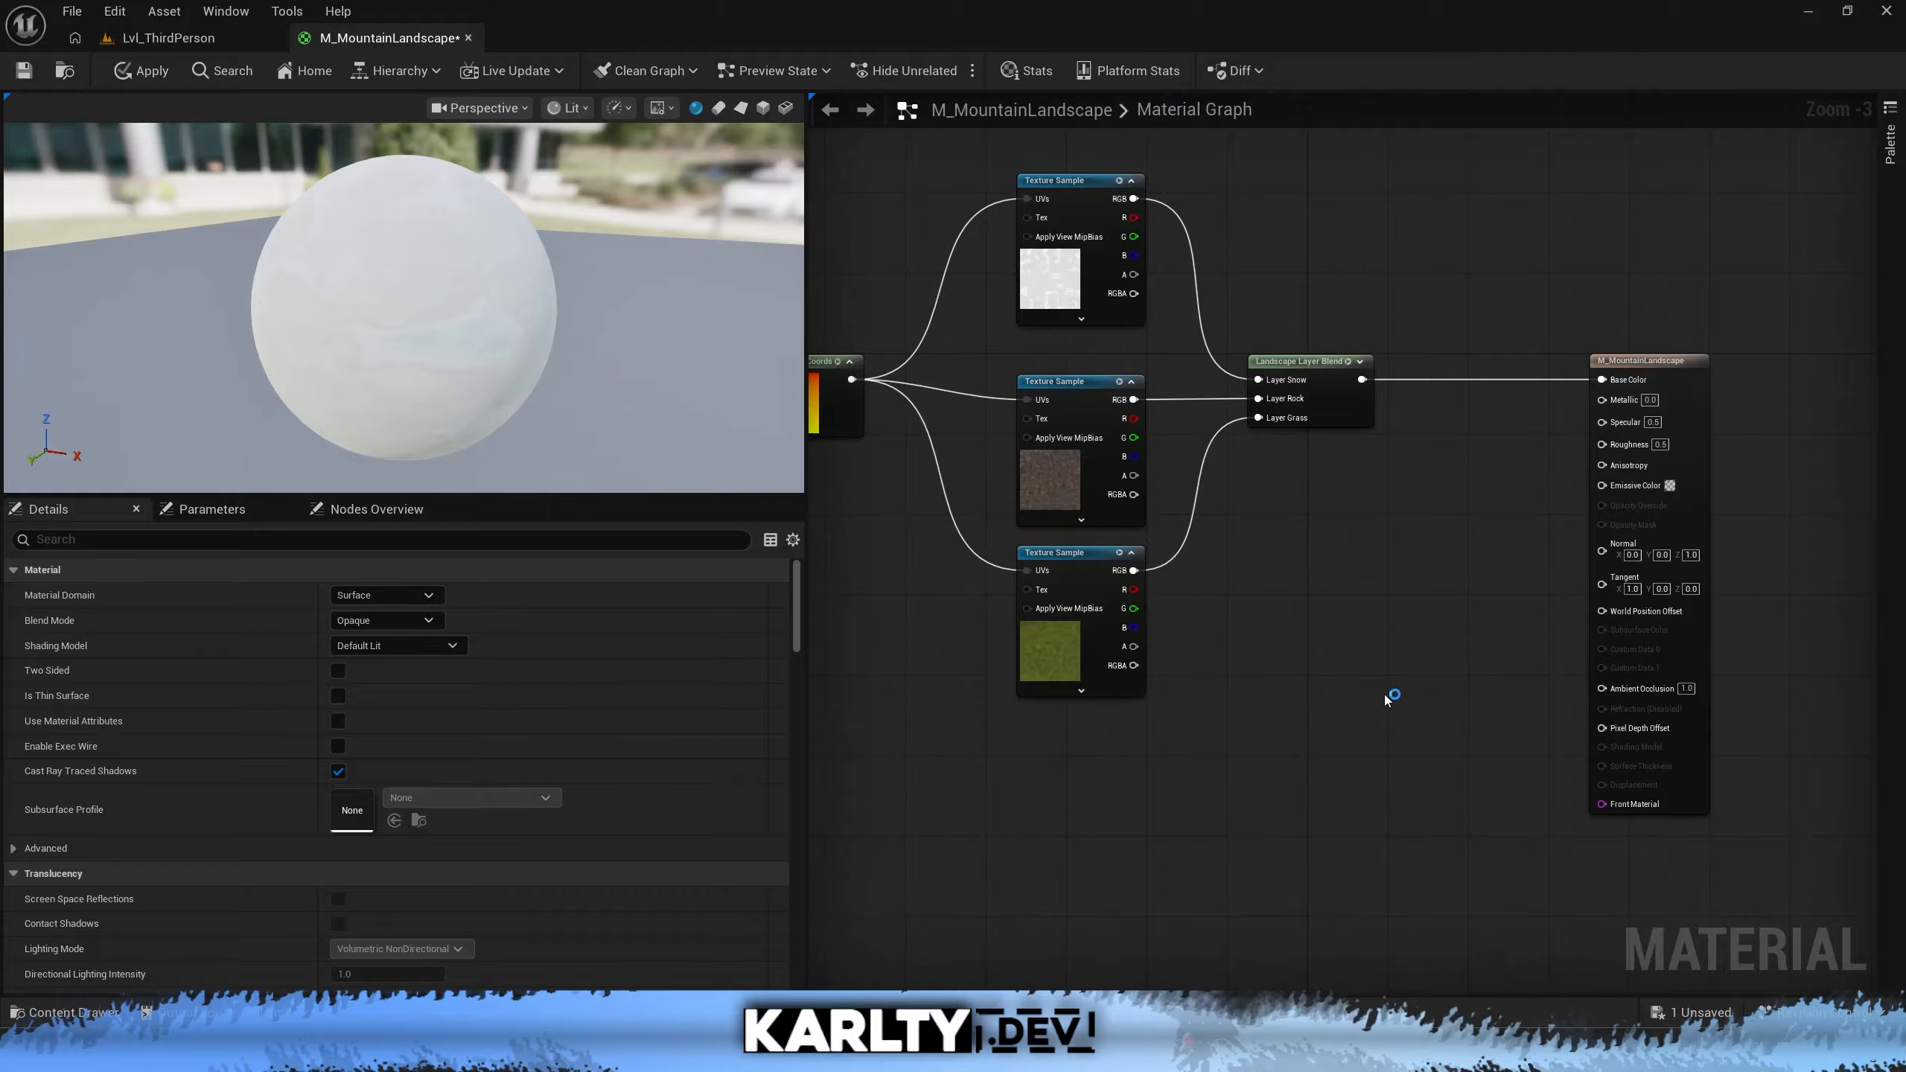
right_click_drag(1401, 712, 1429, 600)
Duplicate the Landscape Layer Blend node, connect the copy's output to the material's Normal input, and place it below the original
right_click_drag(1284, 476, 1334, 554)
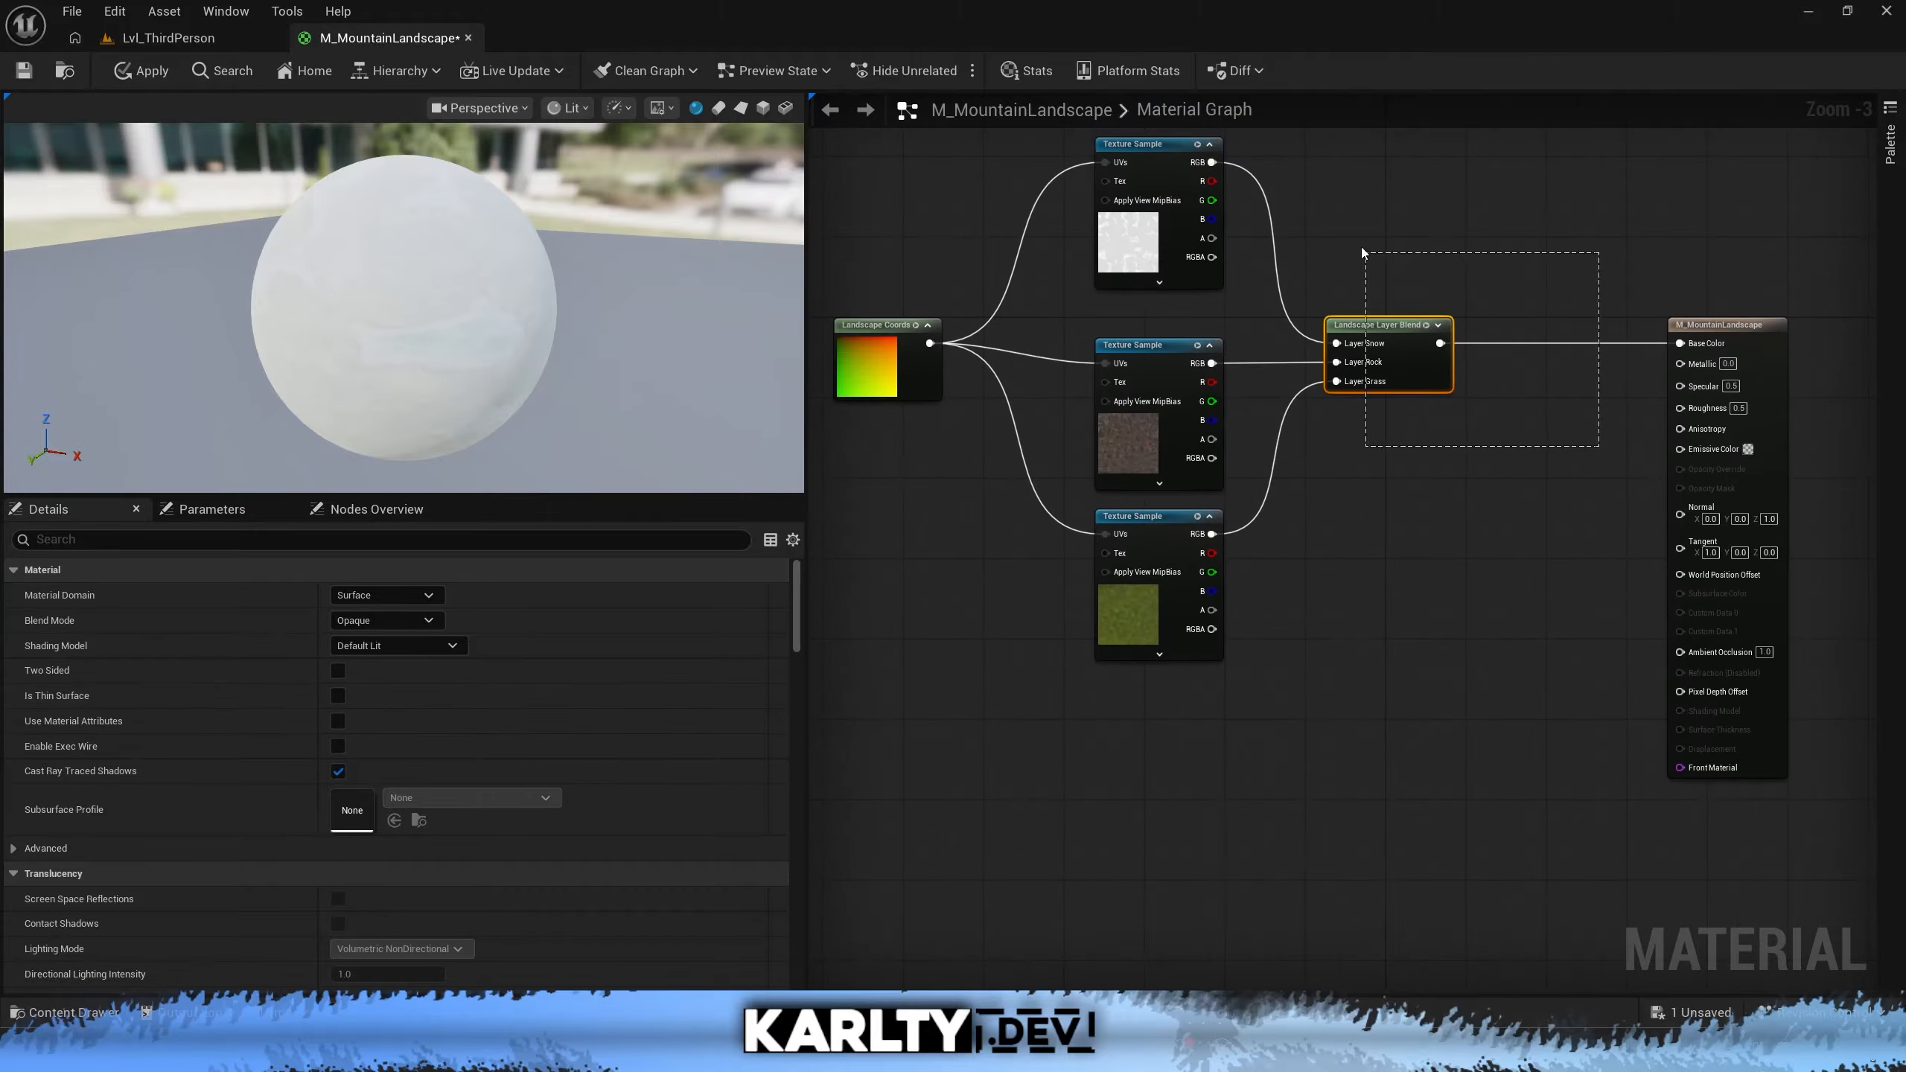
left_click_drag(1361, 247, 1362, 249)
key("ctrl+v")
right_click_drag(1415, 731, 1371, 539)
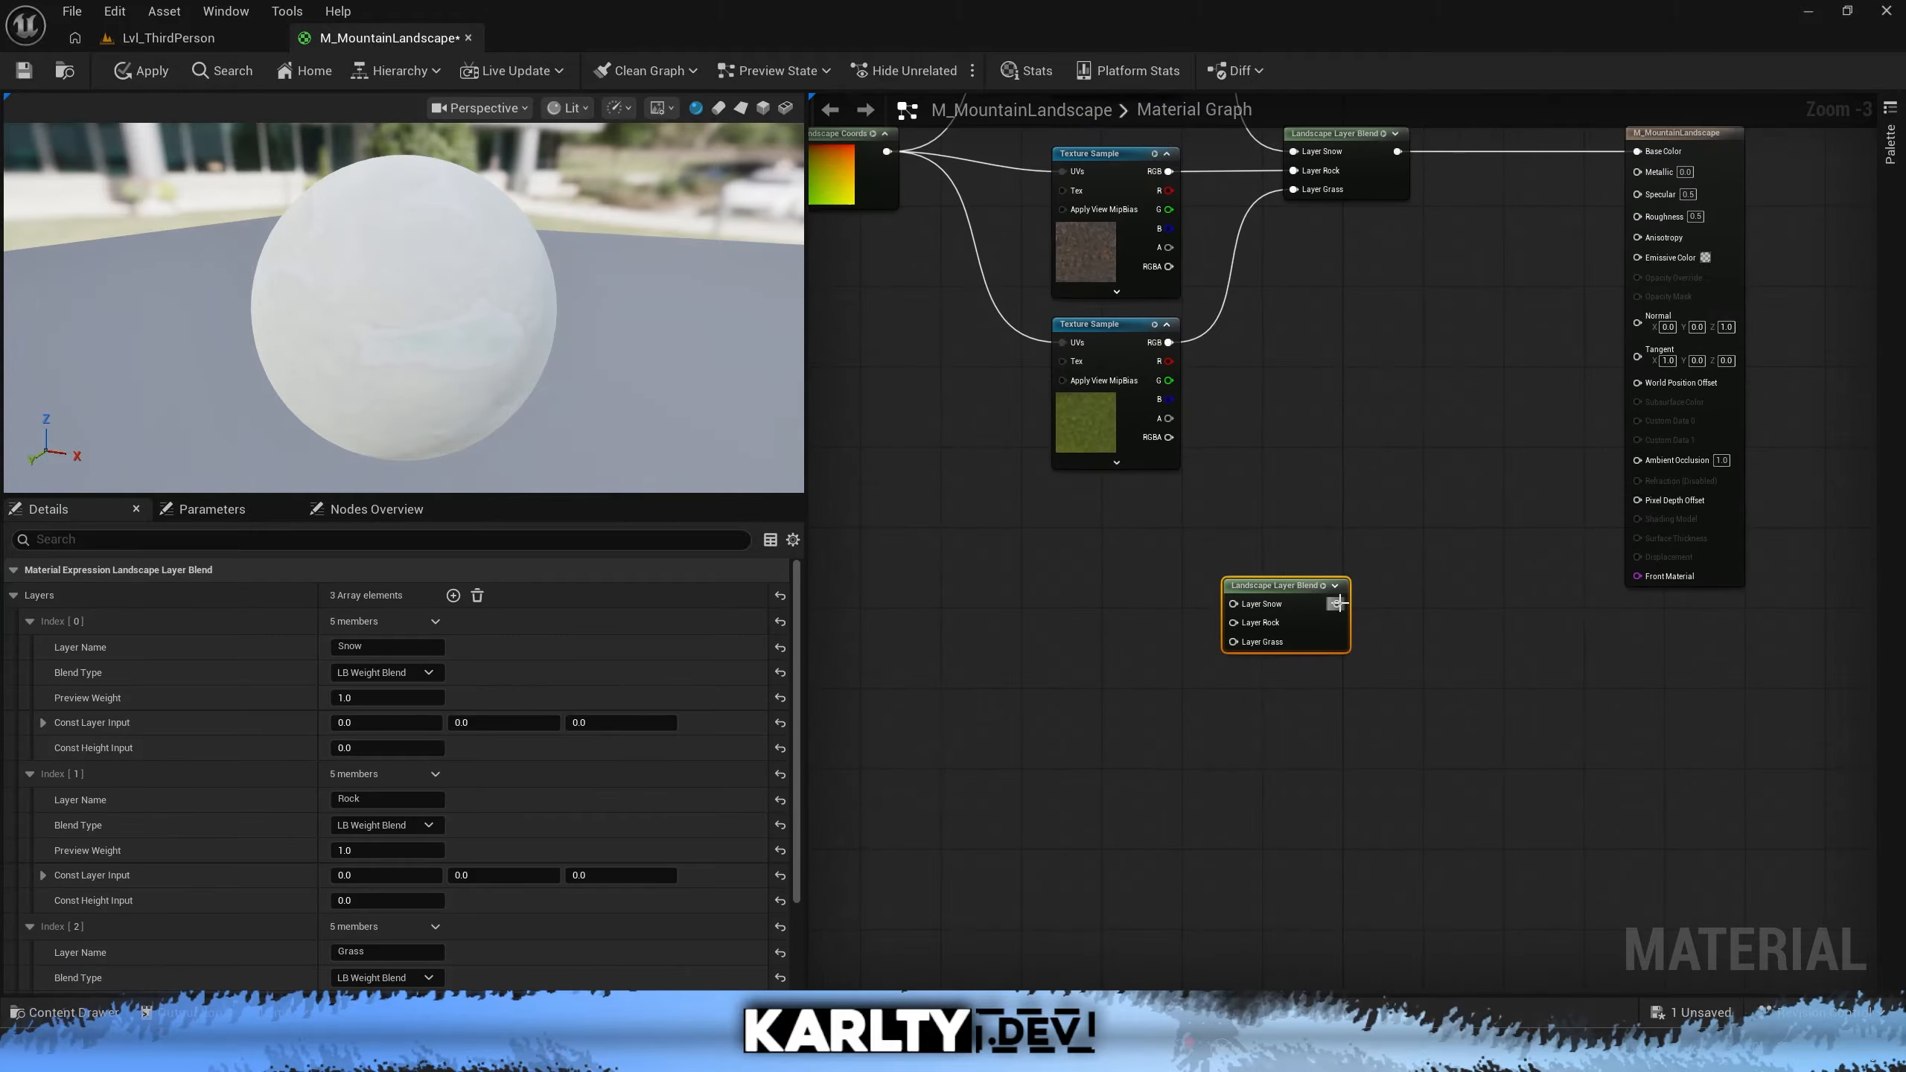
left_click_drag(1338, 604, 1660, 338)
left_click_drag(1276, 586, 1425, 443)
Move the three normal map samples together to just below the grass base color sample
right_click_drag(1301, 478, 1312, 85)
right_click_drag(1357, 929, 1250, 590)
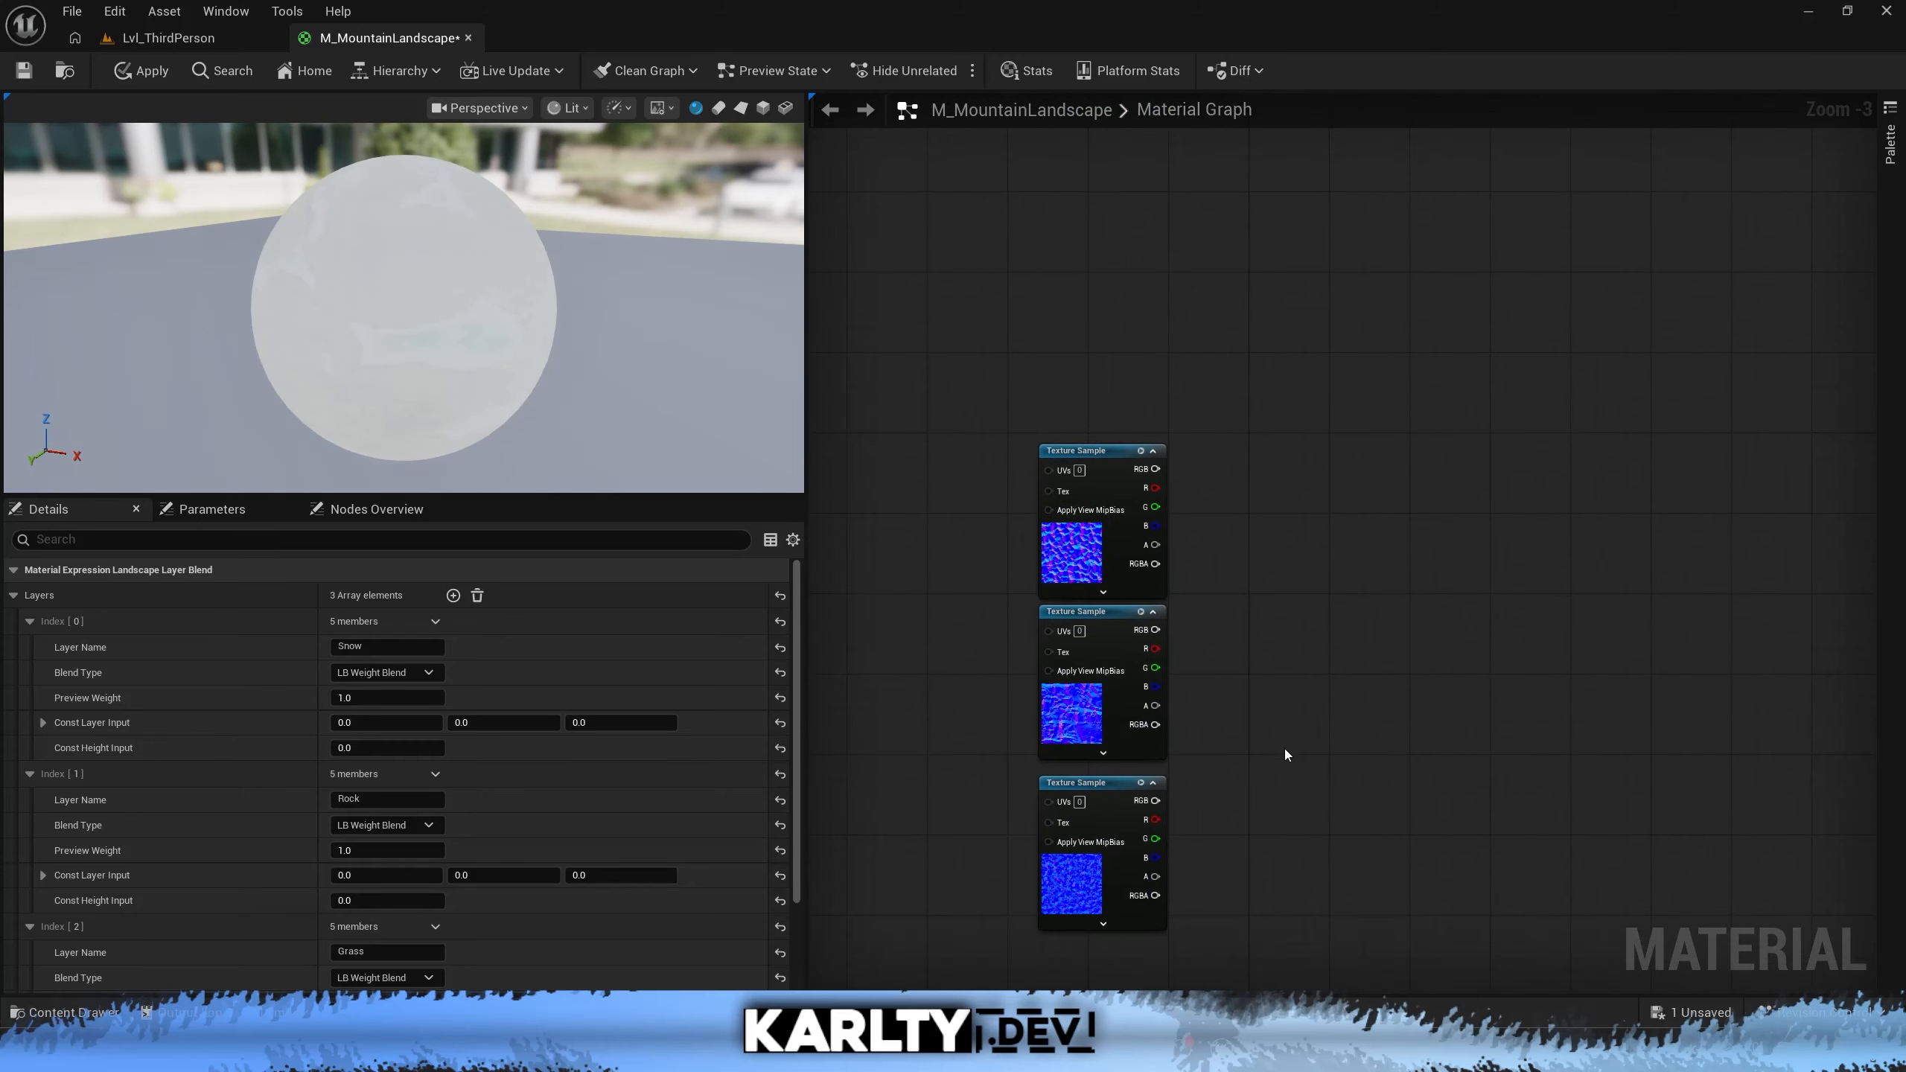
left_click_drag(1276, 825, 1021, 642)
scroll(1204, 601, "up", 3)
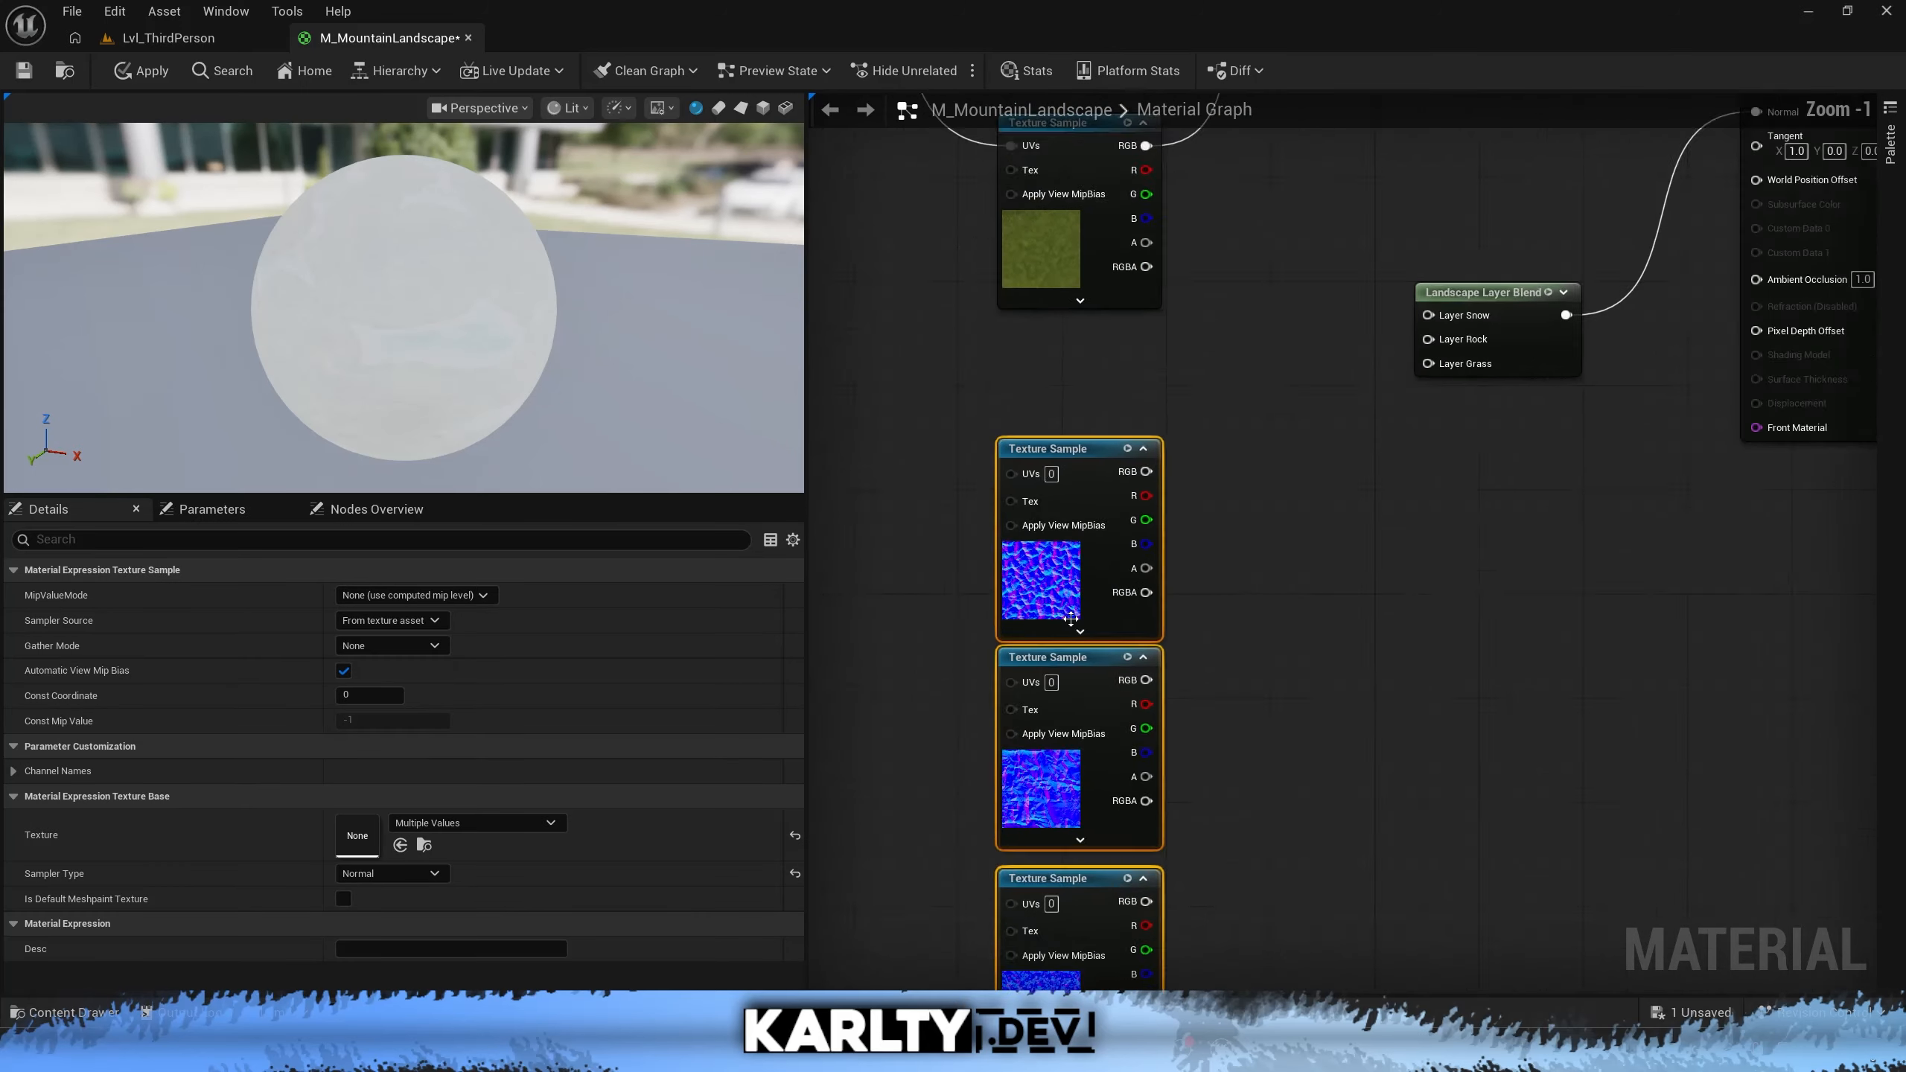
left_click(1185, 509)
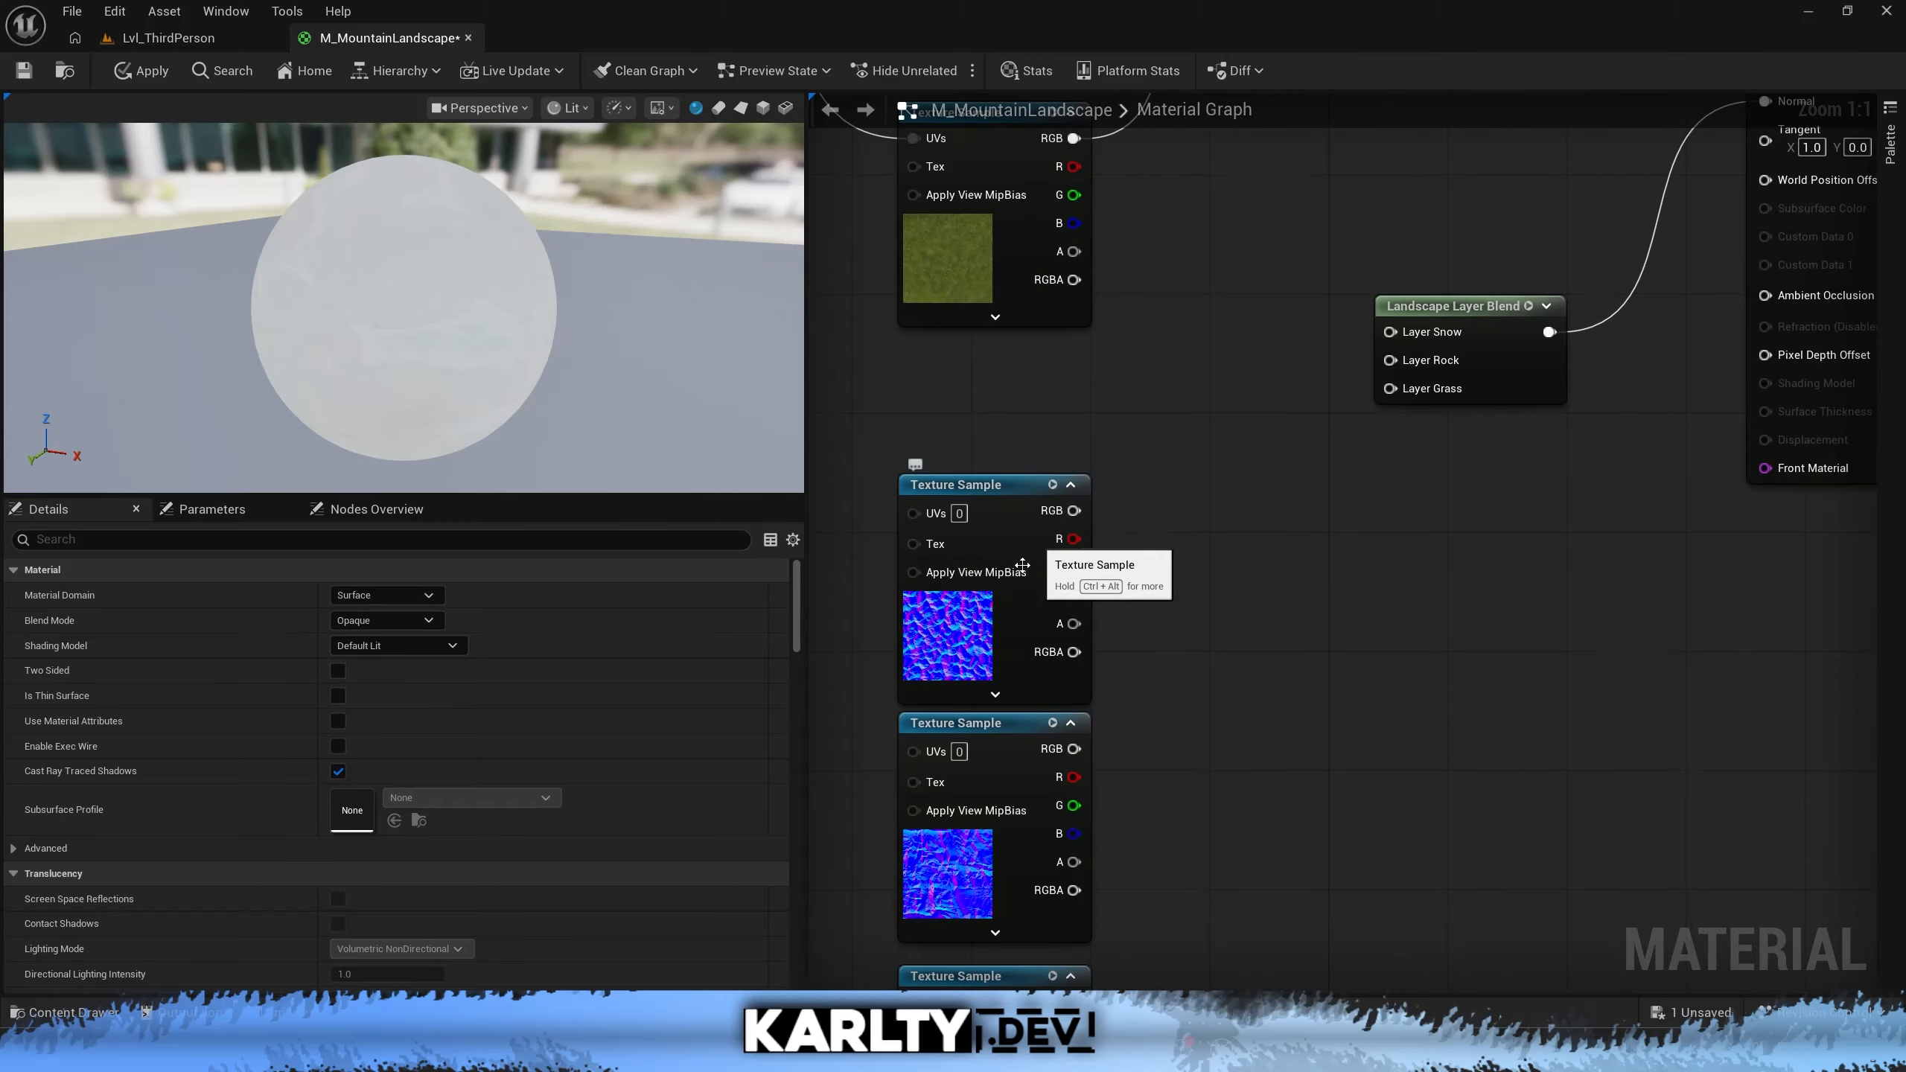
Connect the snow, rock and grass normal maps' RGB outputs to the matching layers of the second Landscape Layer Blend
left_click_drag(1074, 511, 1076, 748)
right_click_drag(1157, 758, 1185, 564)
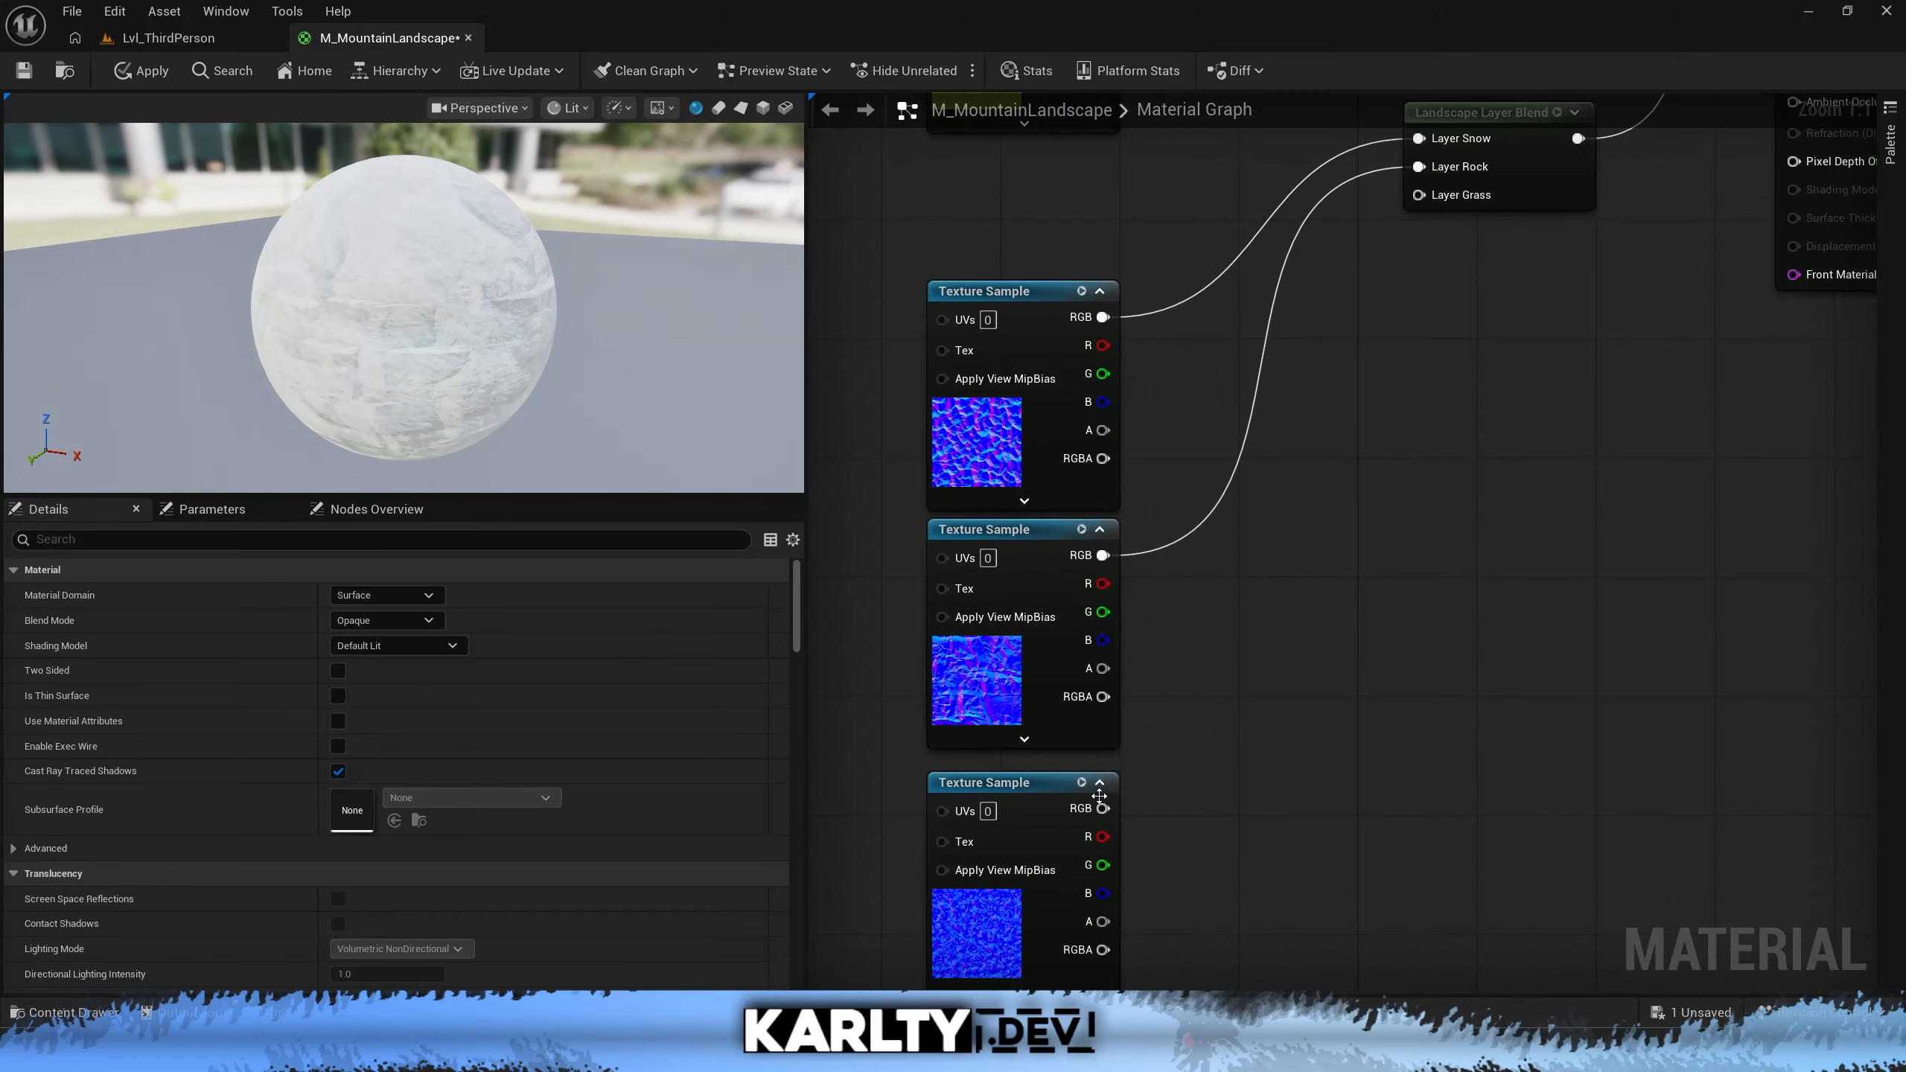
left_click_drag(1103, 808, 1455, 201)
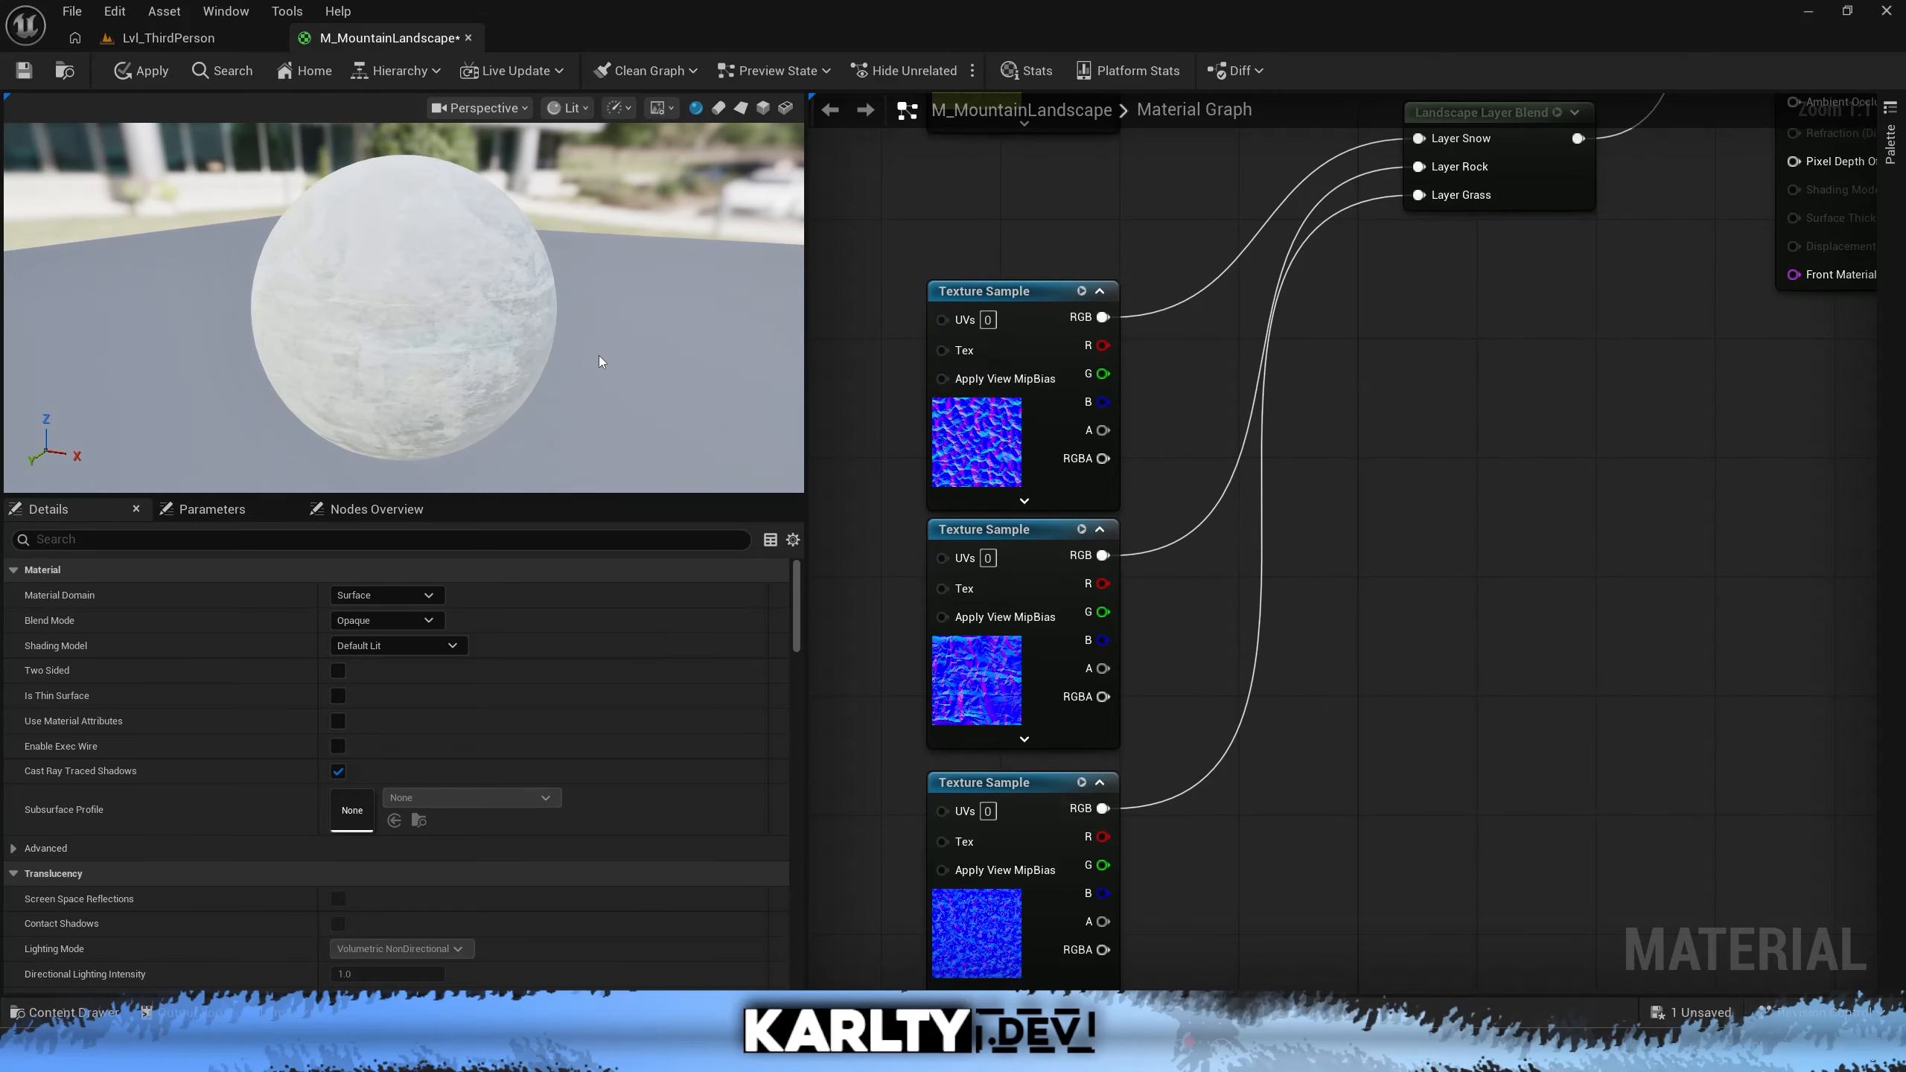
Inspect the blended normals on the preview sphere from another angle, and apply and save the material
mouse_move(599, 354)
left_mouse_down()
mouse_move(631, 353)
mouse_move(618, 323)
left_mouse_up()
right_click_drag(916, 434, 818, 642)
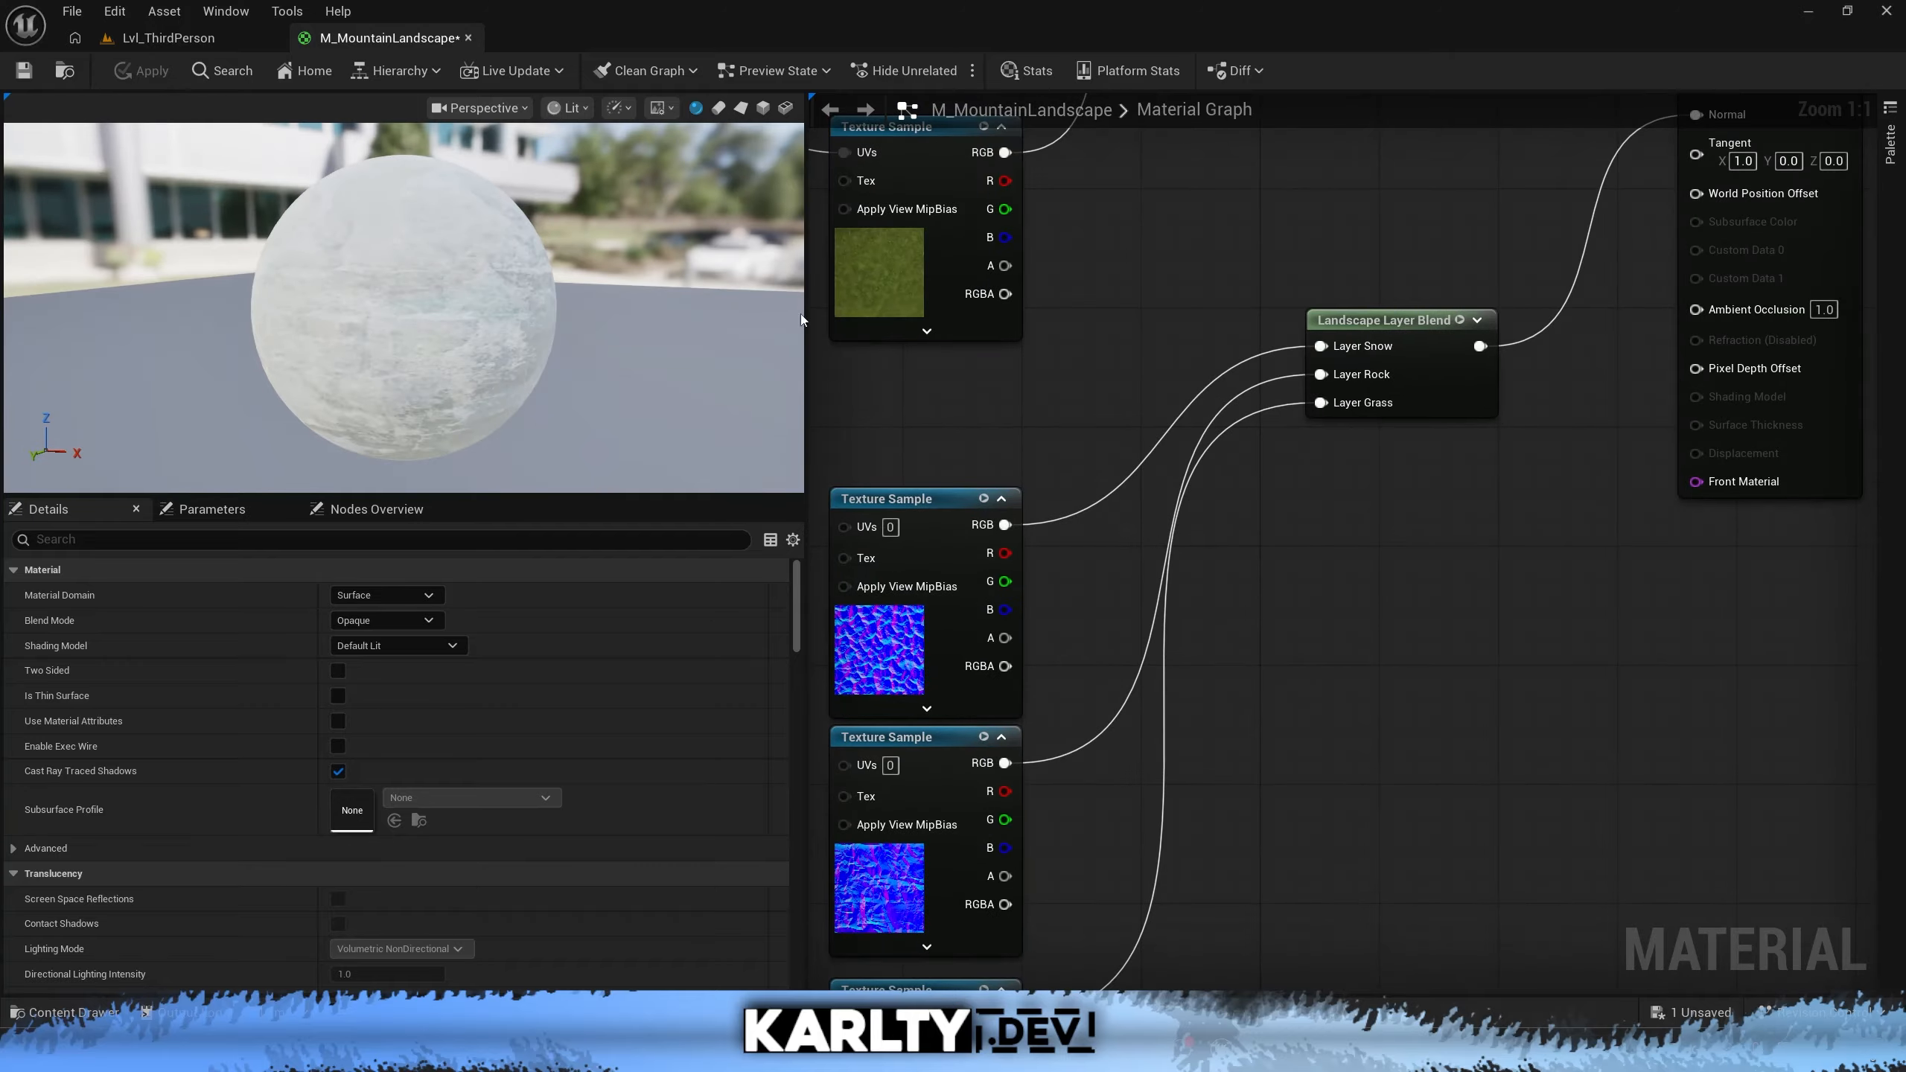
right_click_drag(1282, 368, 1292, 204)
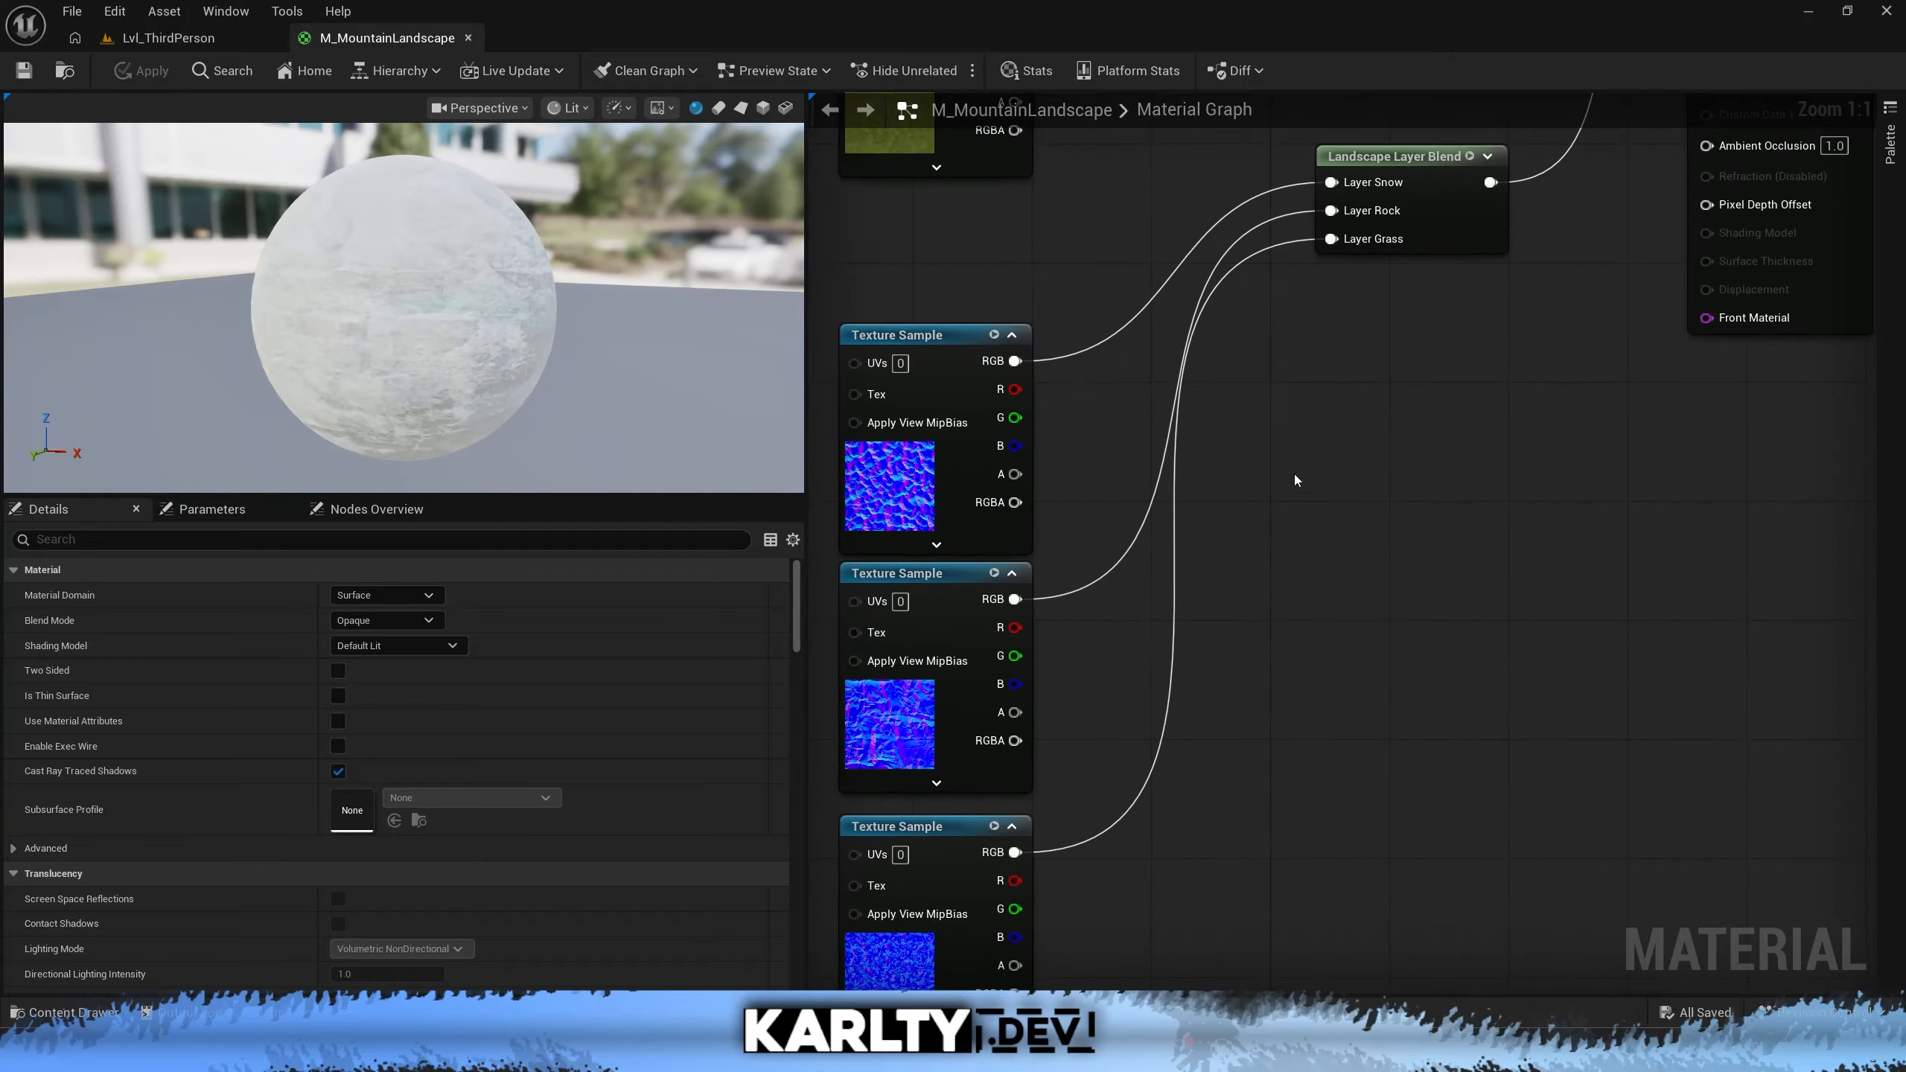
Connect the landscape coordinates node to the UVs inputs of the snow, rock and grass normal map samples
scroll(1288, 475, "down", 4)
right_click_drag(1284, 476, 1408, 558)
left_click_drag(1040, 162, 1205, 517)
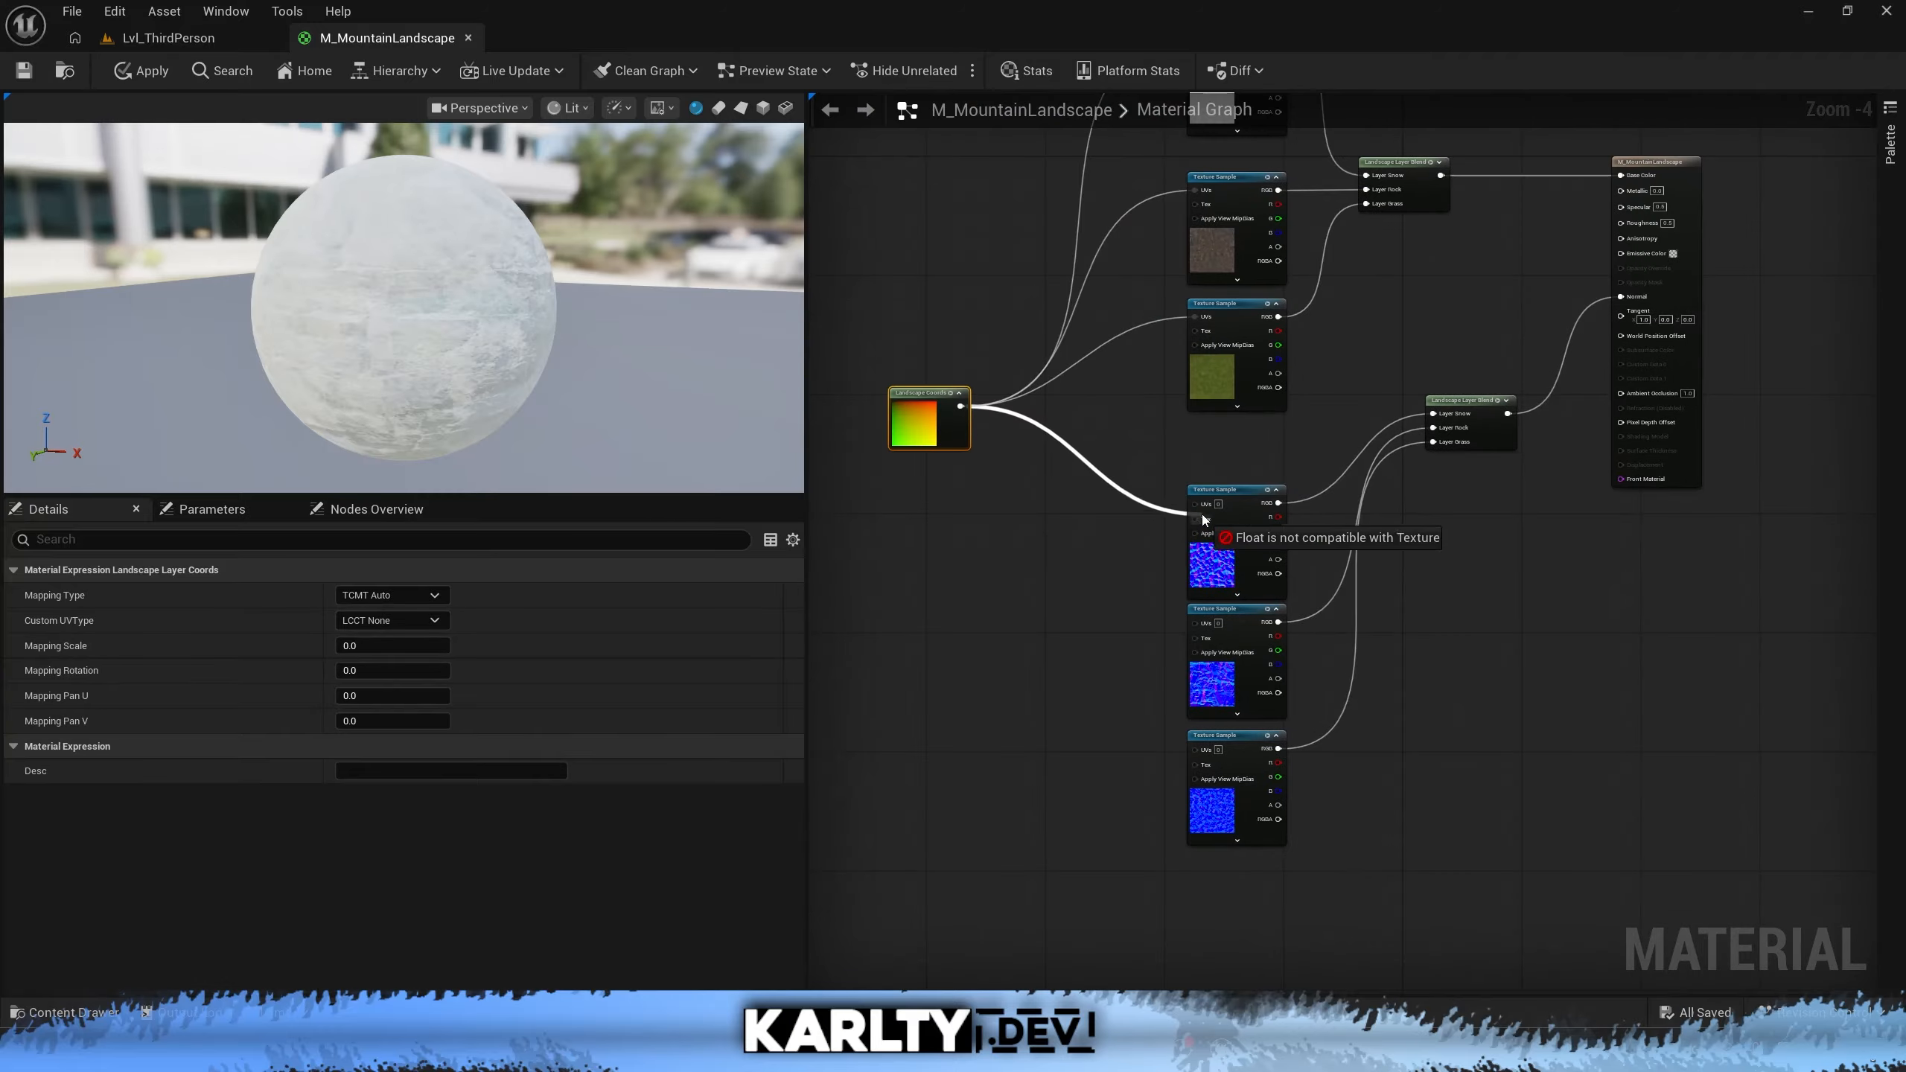
left_click_drag(1196, 750, 960, 413)
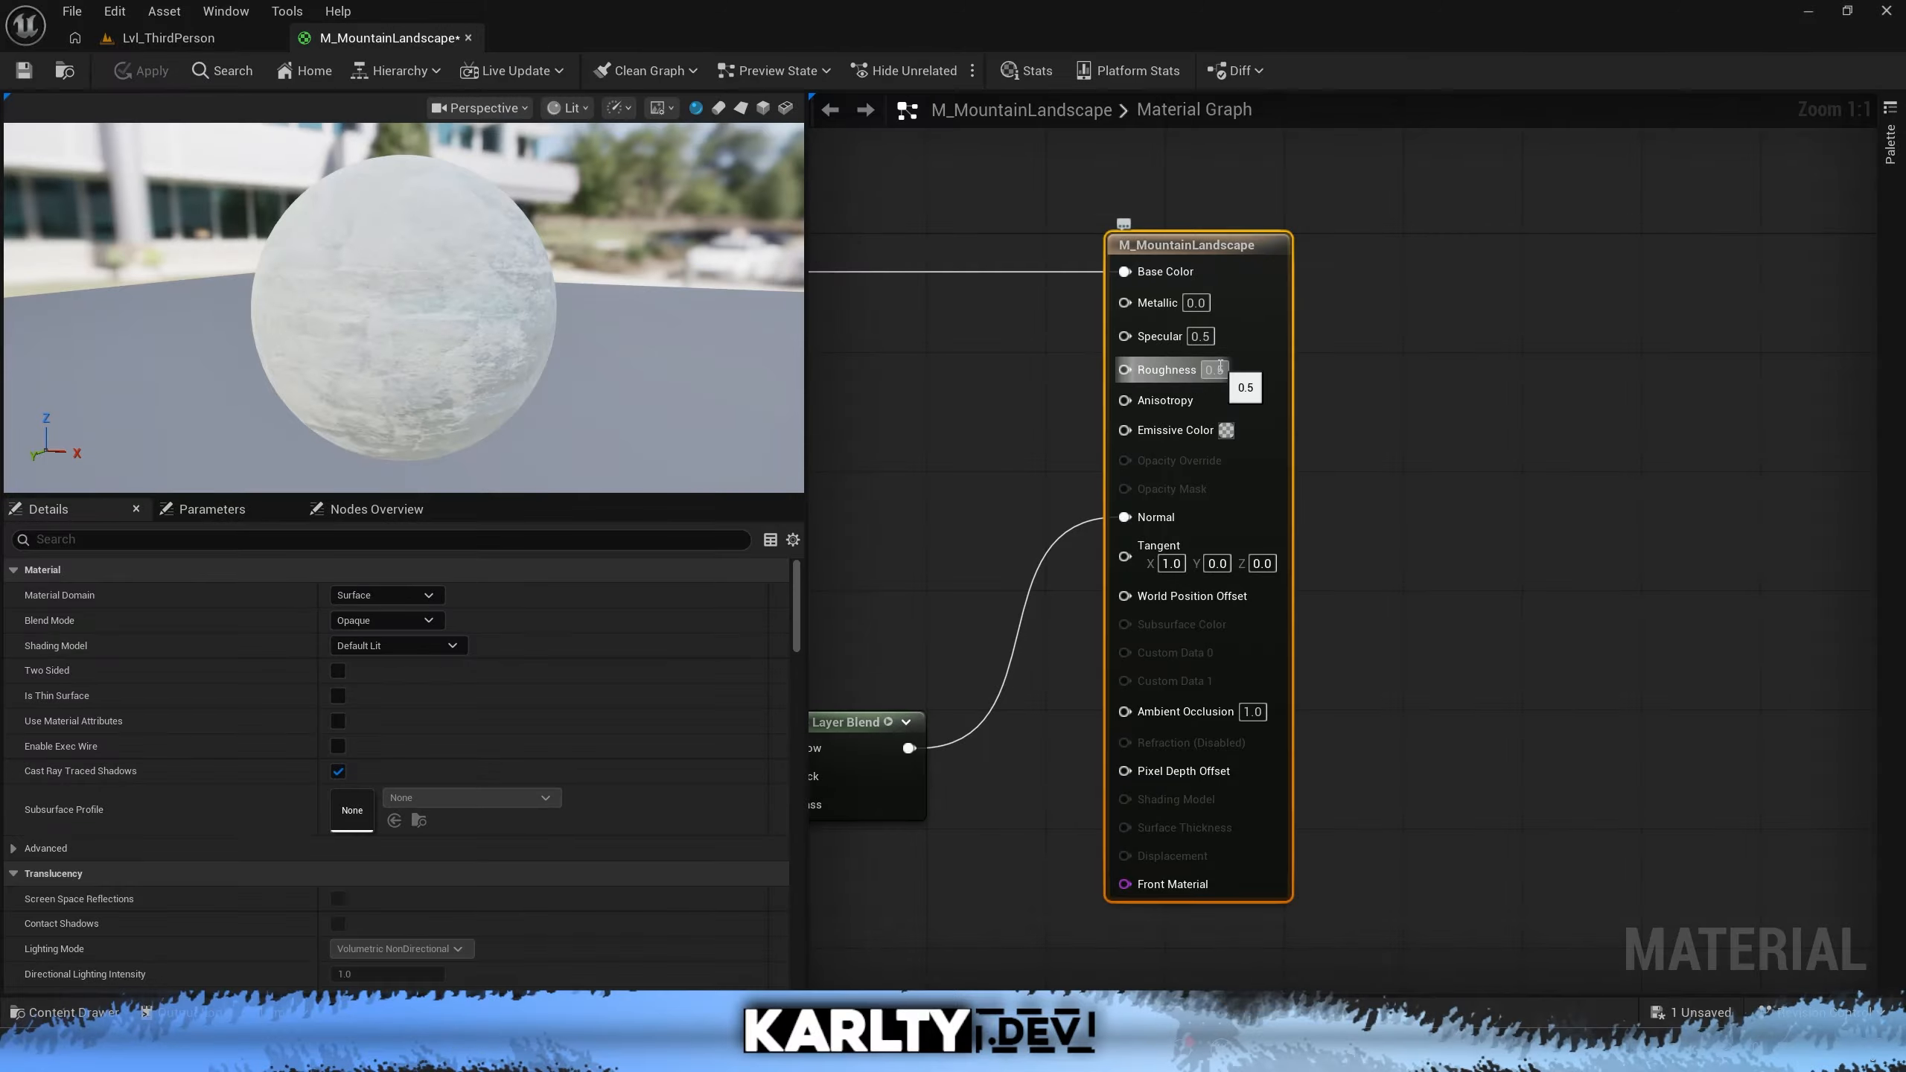
Add three constants of 0 feeding the material's Metallic, Specular and Roughness inputs, and align the three nodes on their left edges
right_click_drag(1366, 373, 1529, 385)
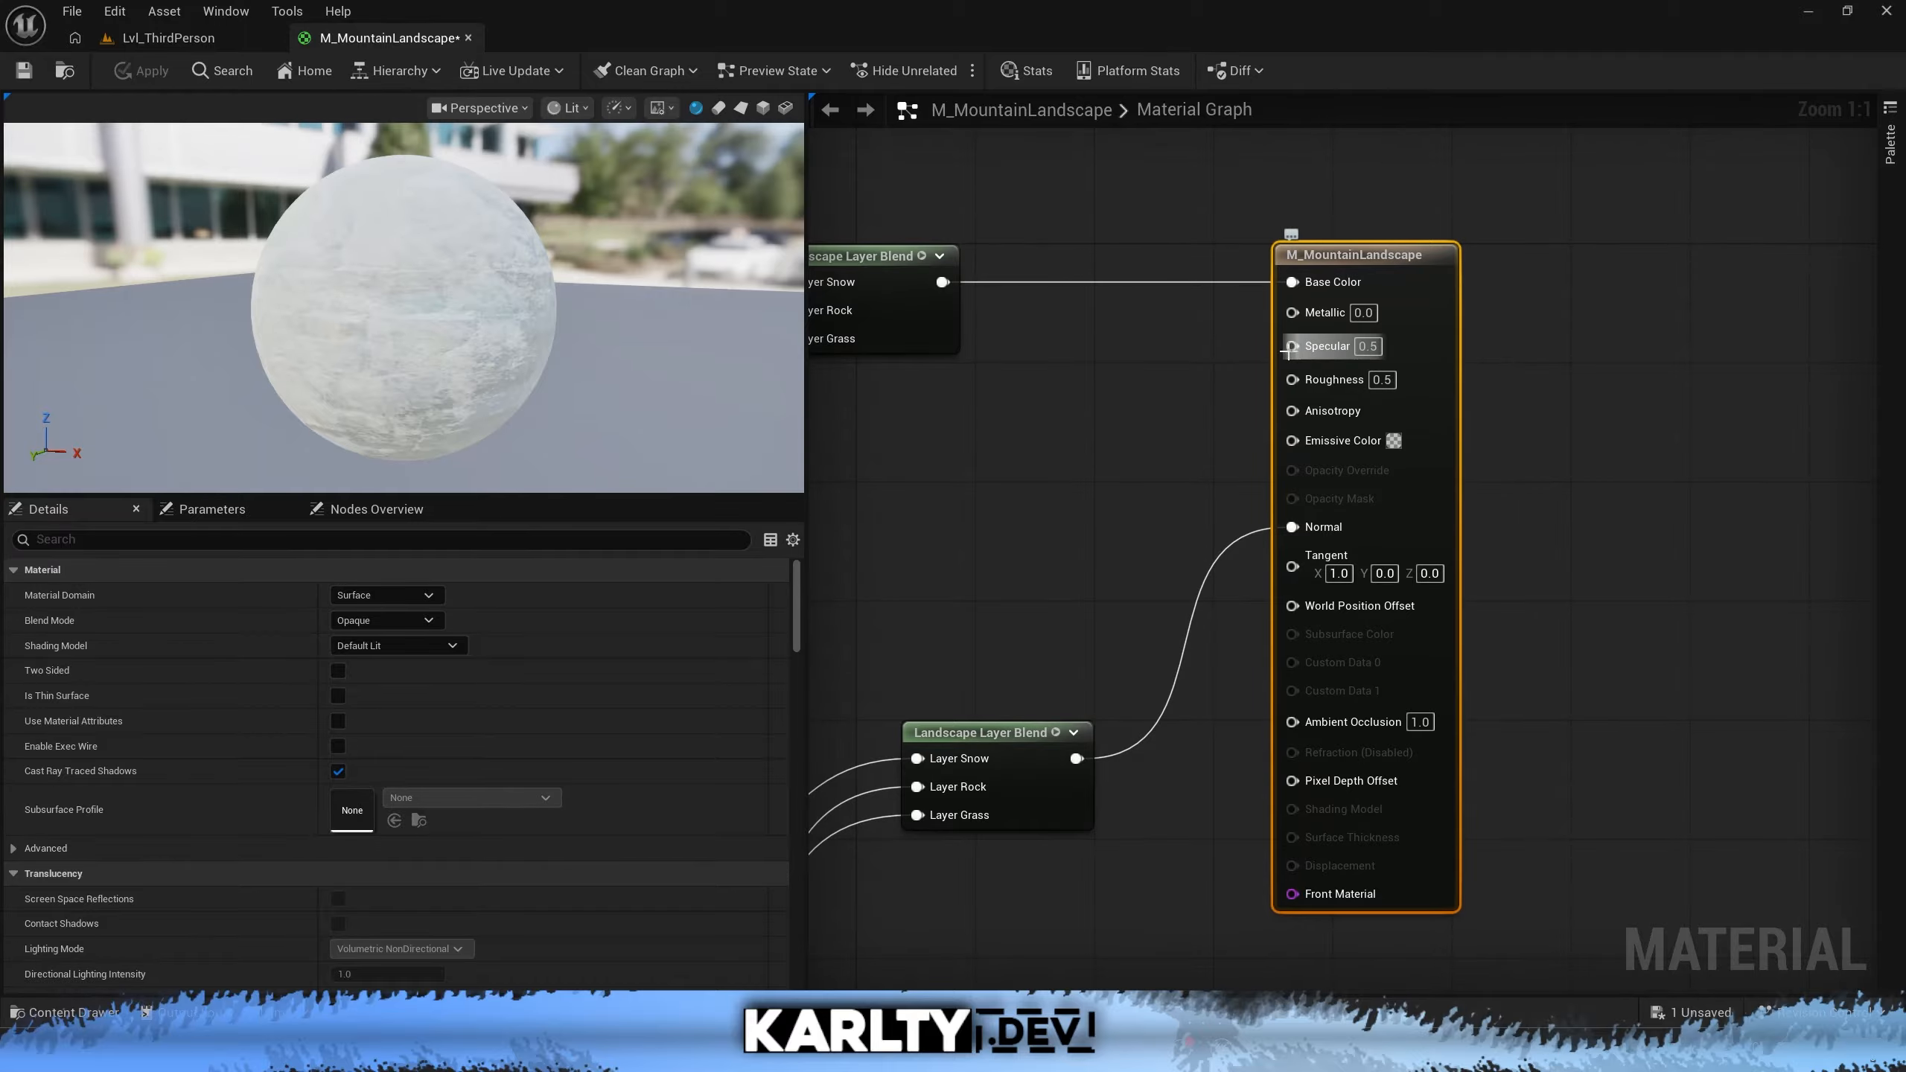
left_click(1082, 343)
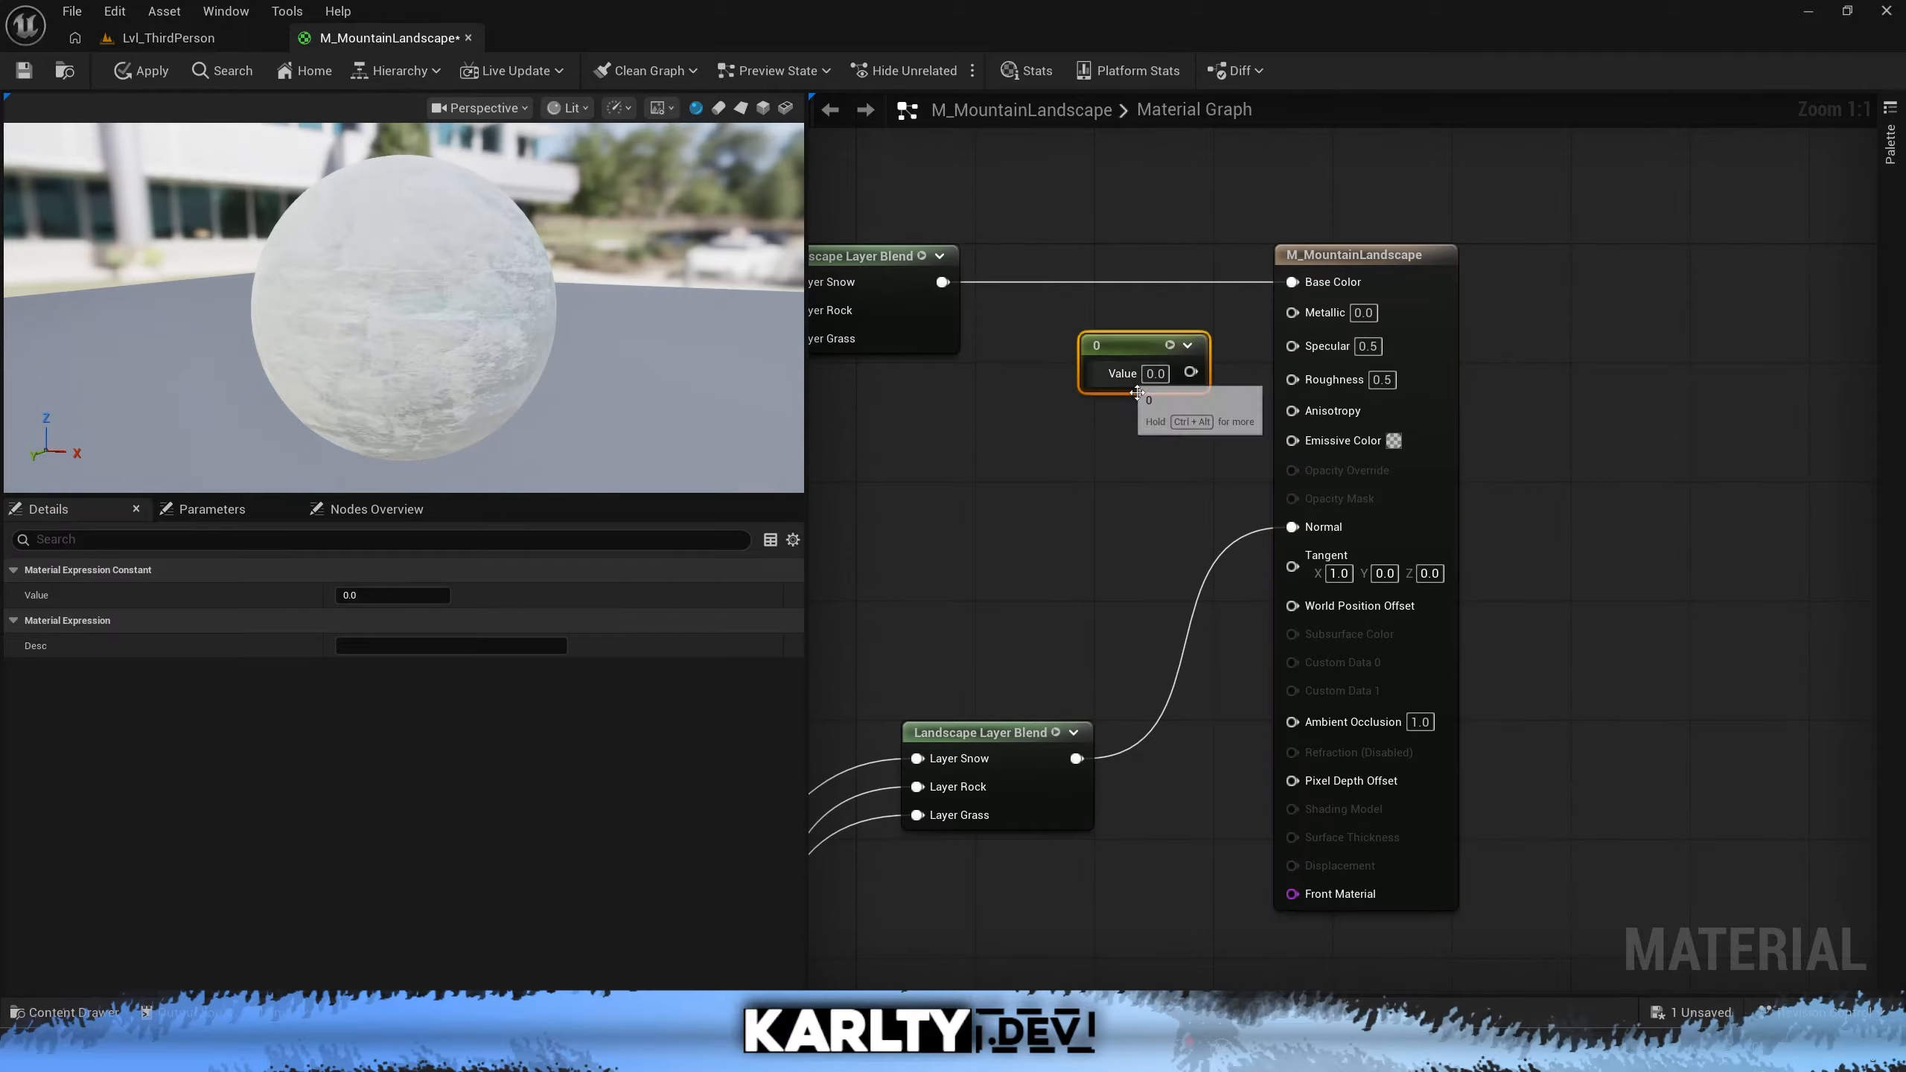
left_click_drag(1297, 315, 1298, 315)
left_click(1090, 428)
left_click_drag(1193, 459, 1301, 343)
left_click(1070, 519)
left_click_drag(1174, 556, 1294, 370)
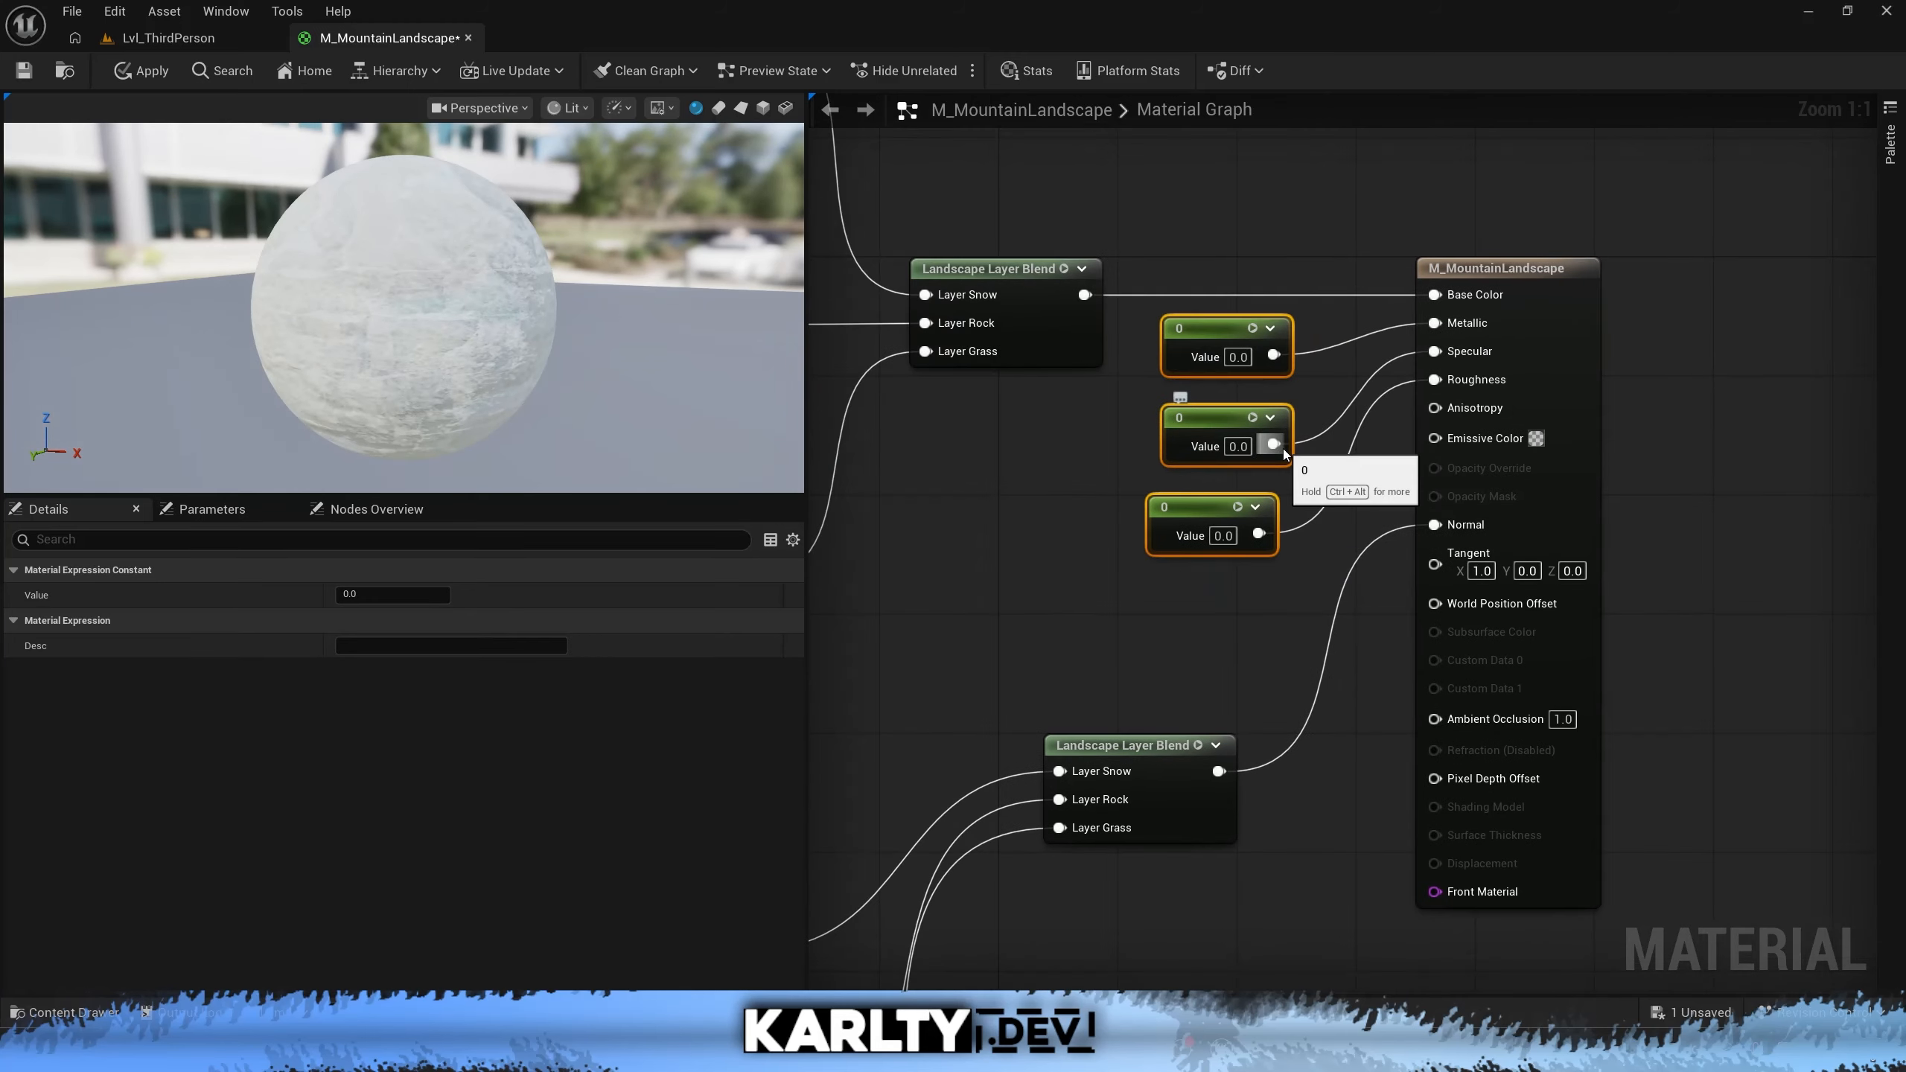
key("shift+a")
left_click_drag(1247, 633, 1239, 330)
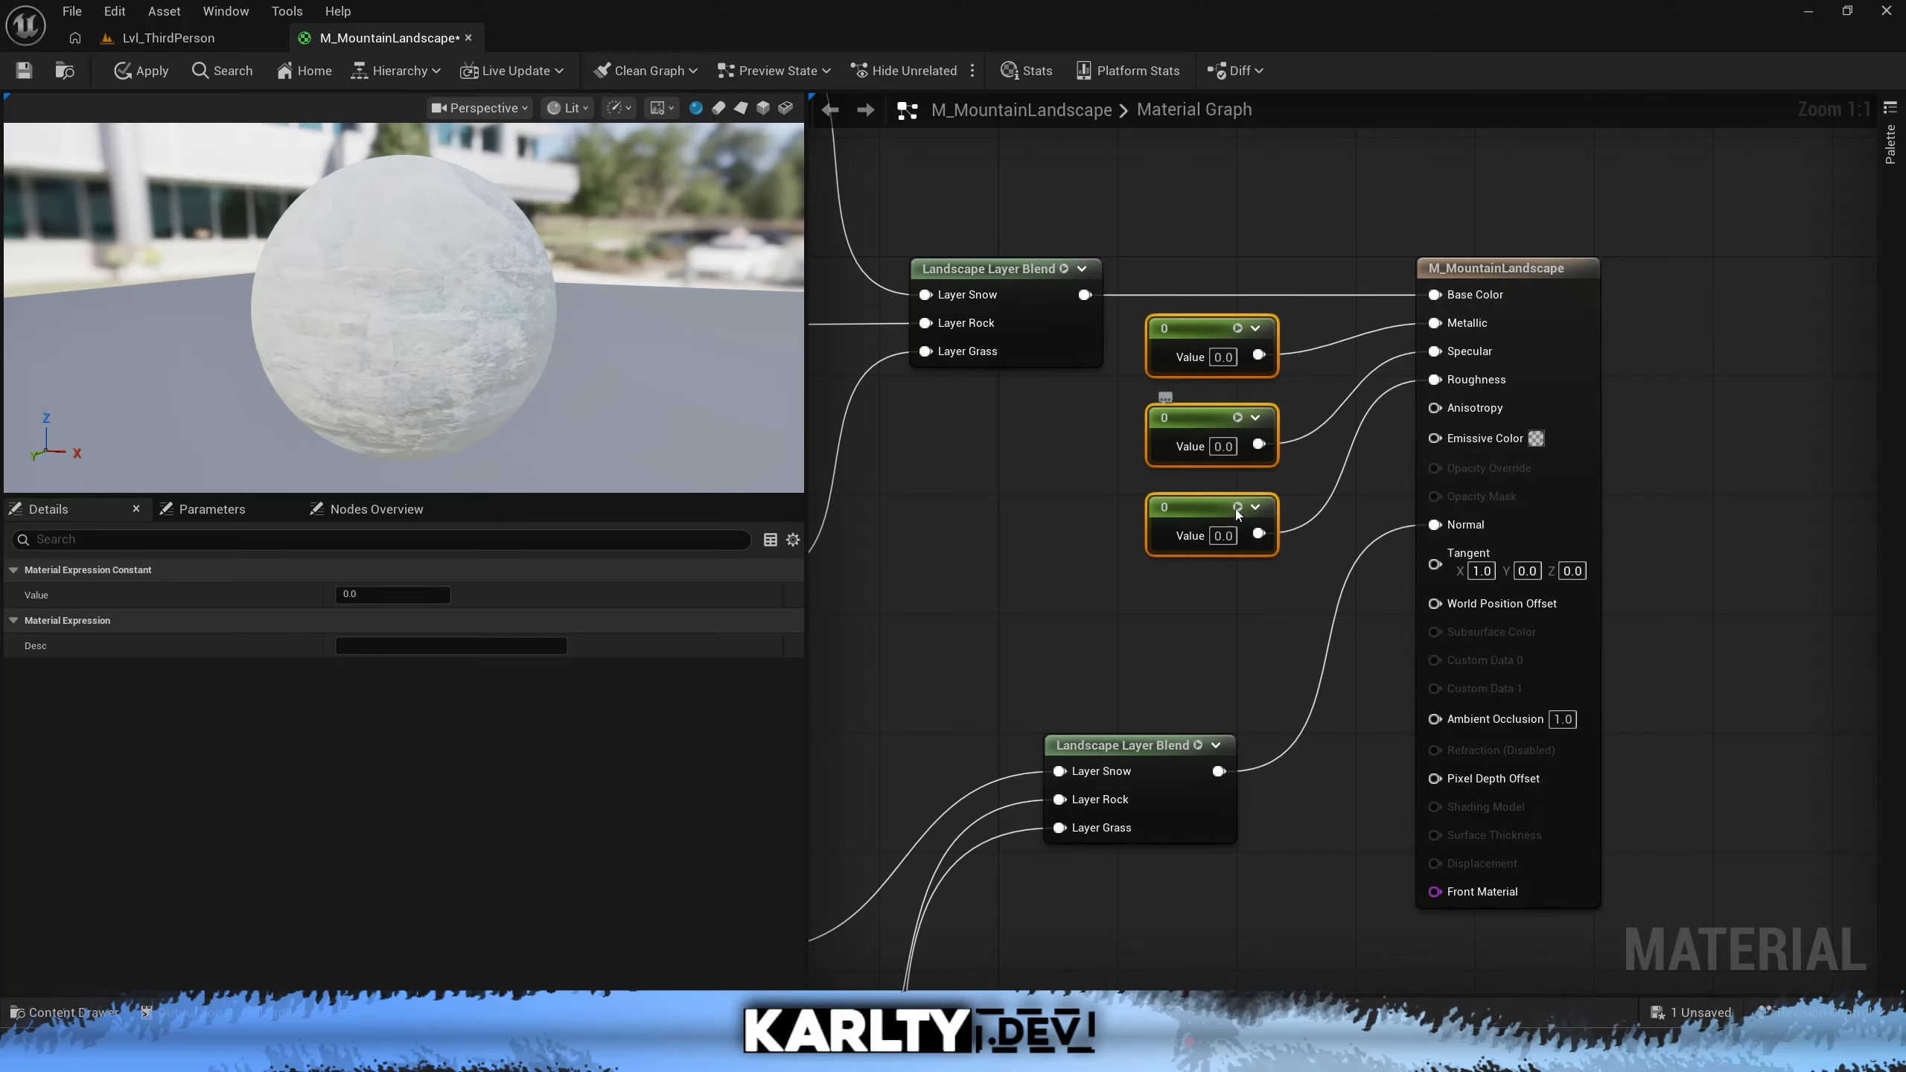
Set the constant feeding Roughness to 1 and save the material
left_click(1224, 535)
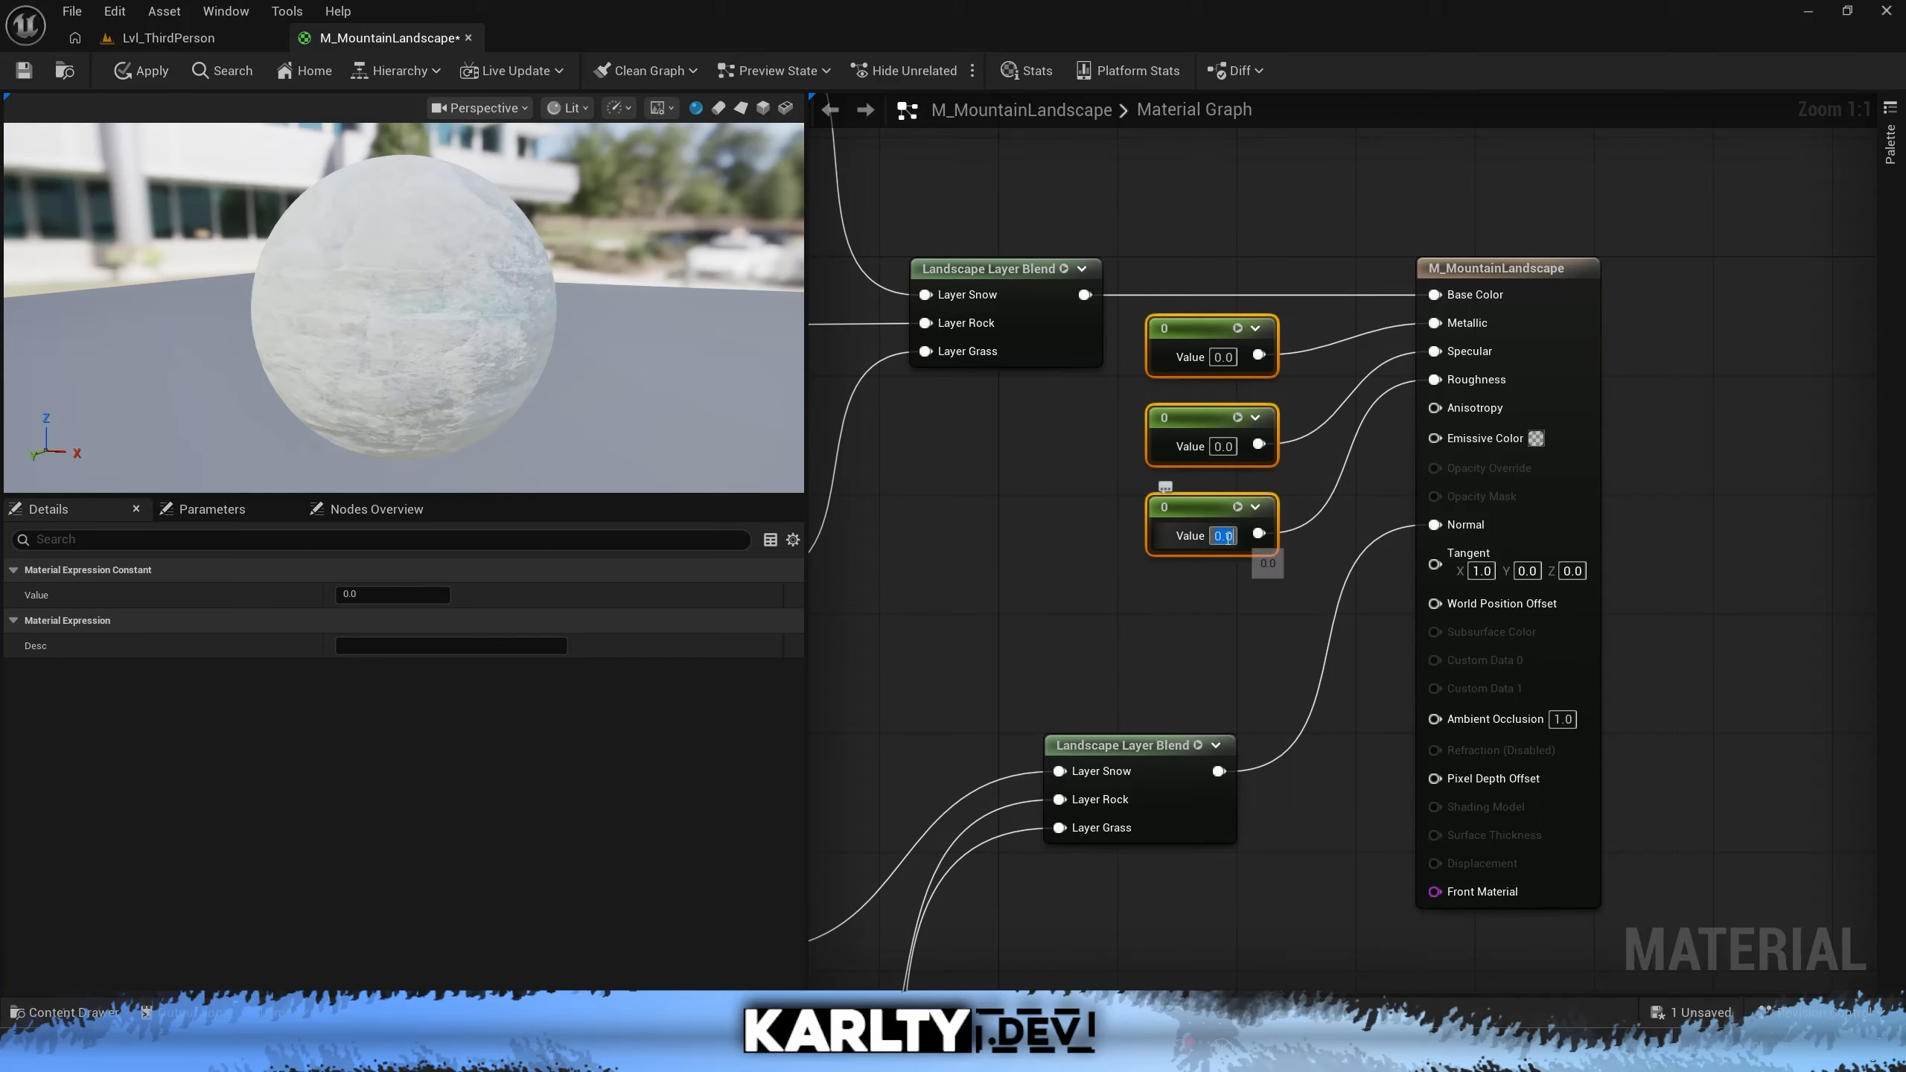
type("1")
key("Return")
key("ctrl+s")
Return to the Lvl_ThirdPerson level, select the arena floor and display its material slot
left_click(154, 39)
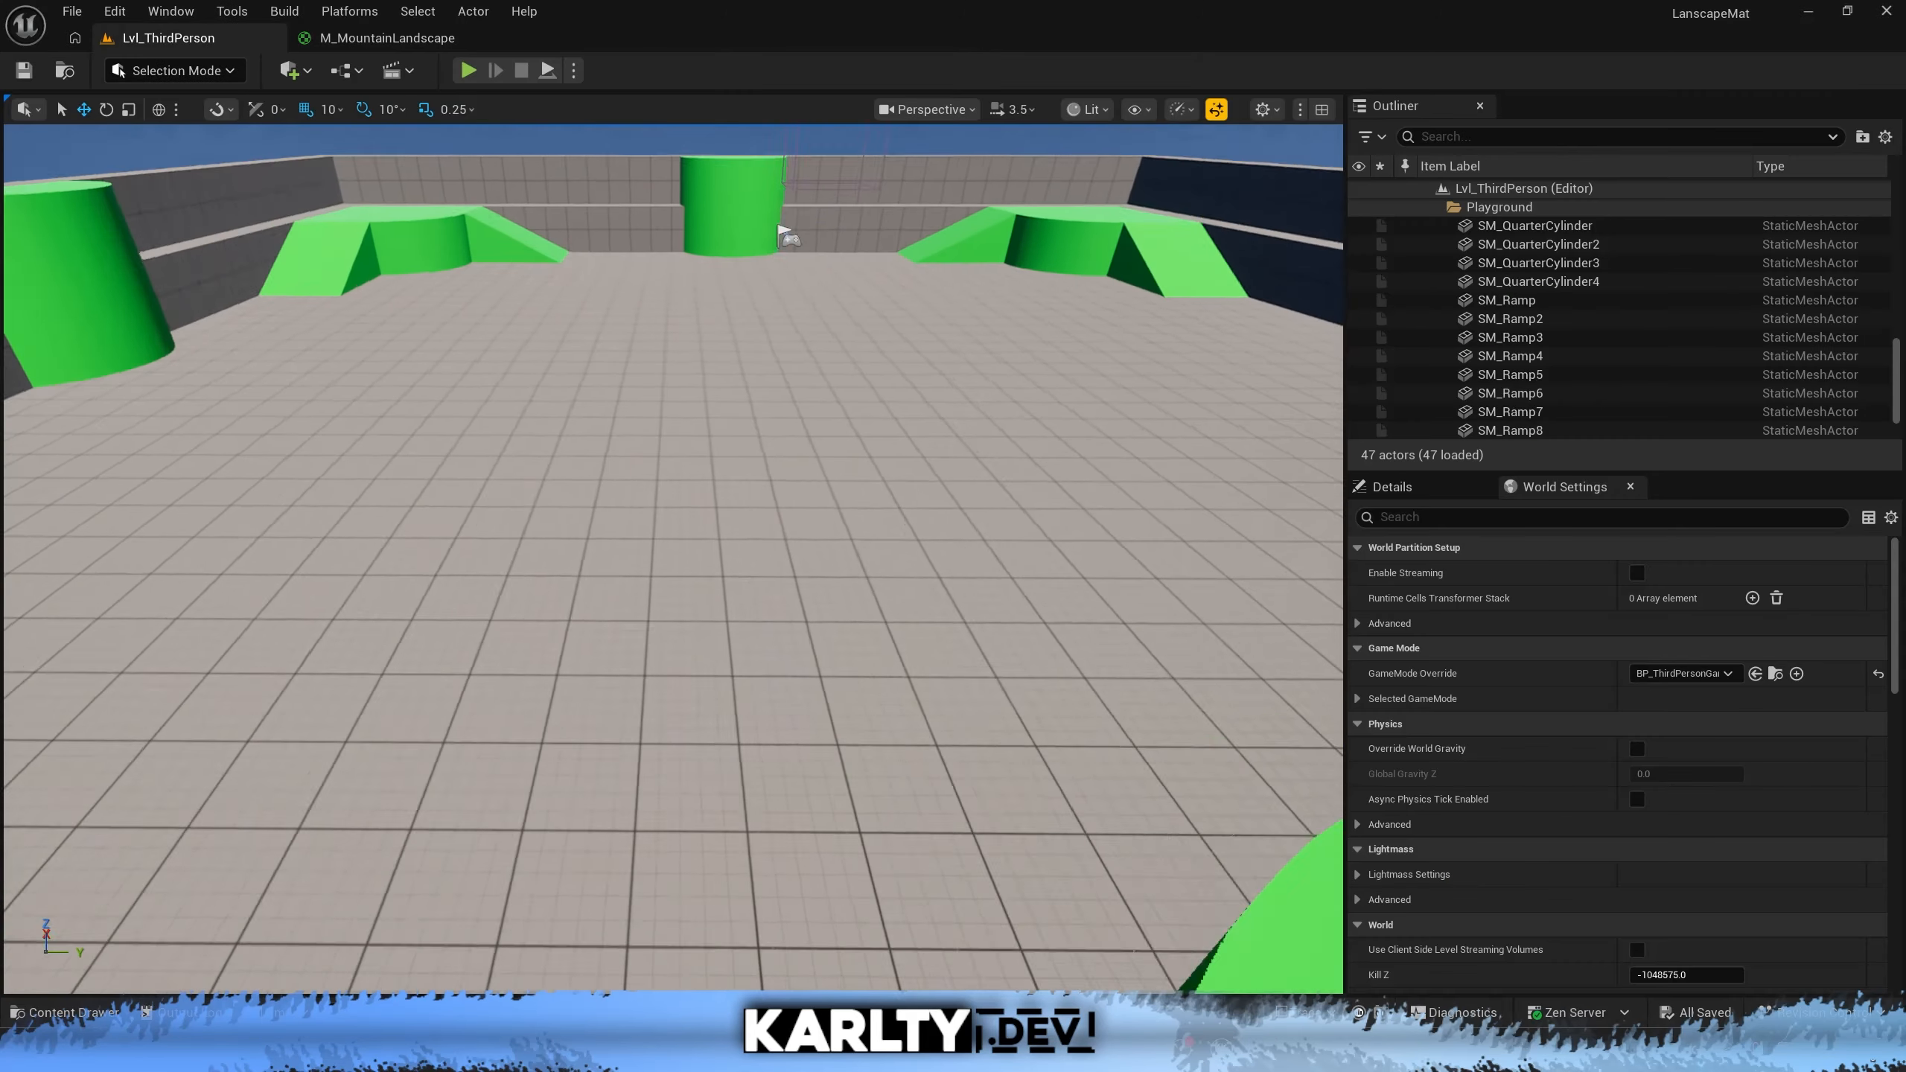
right_click_drag(798, 380, 798, 380)
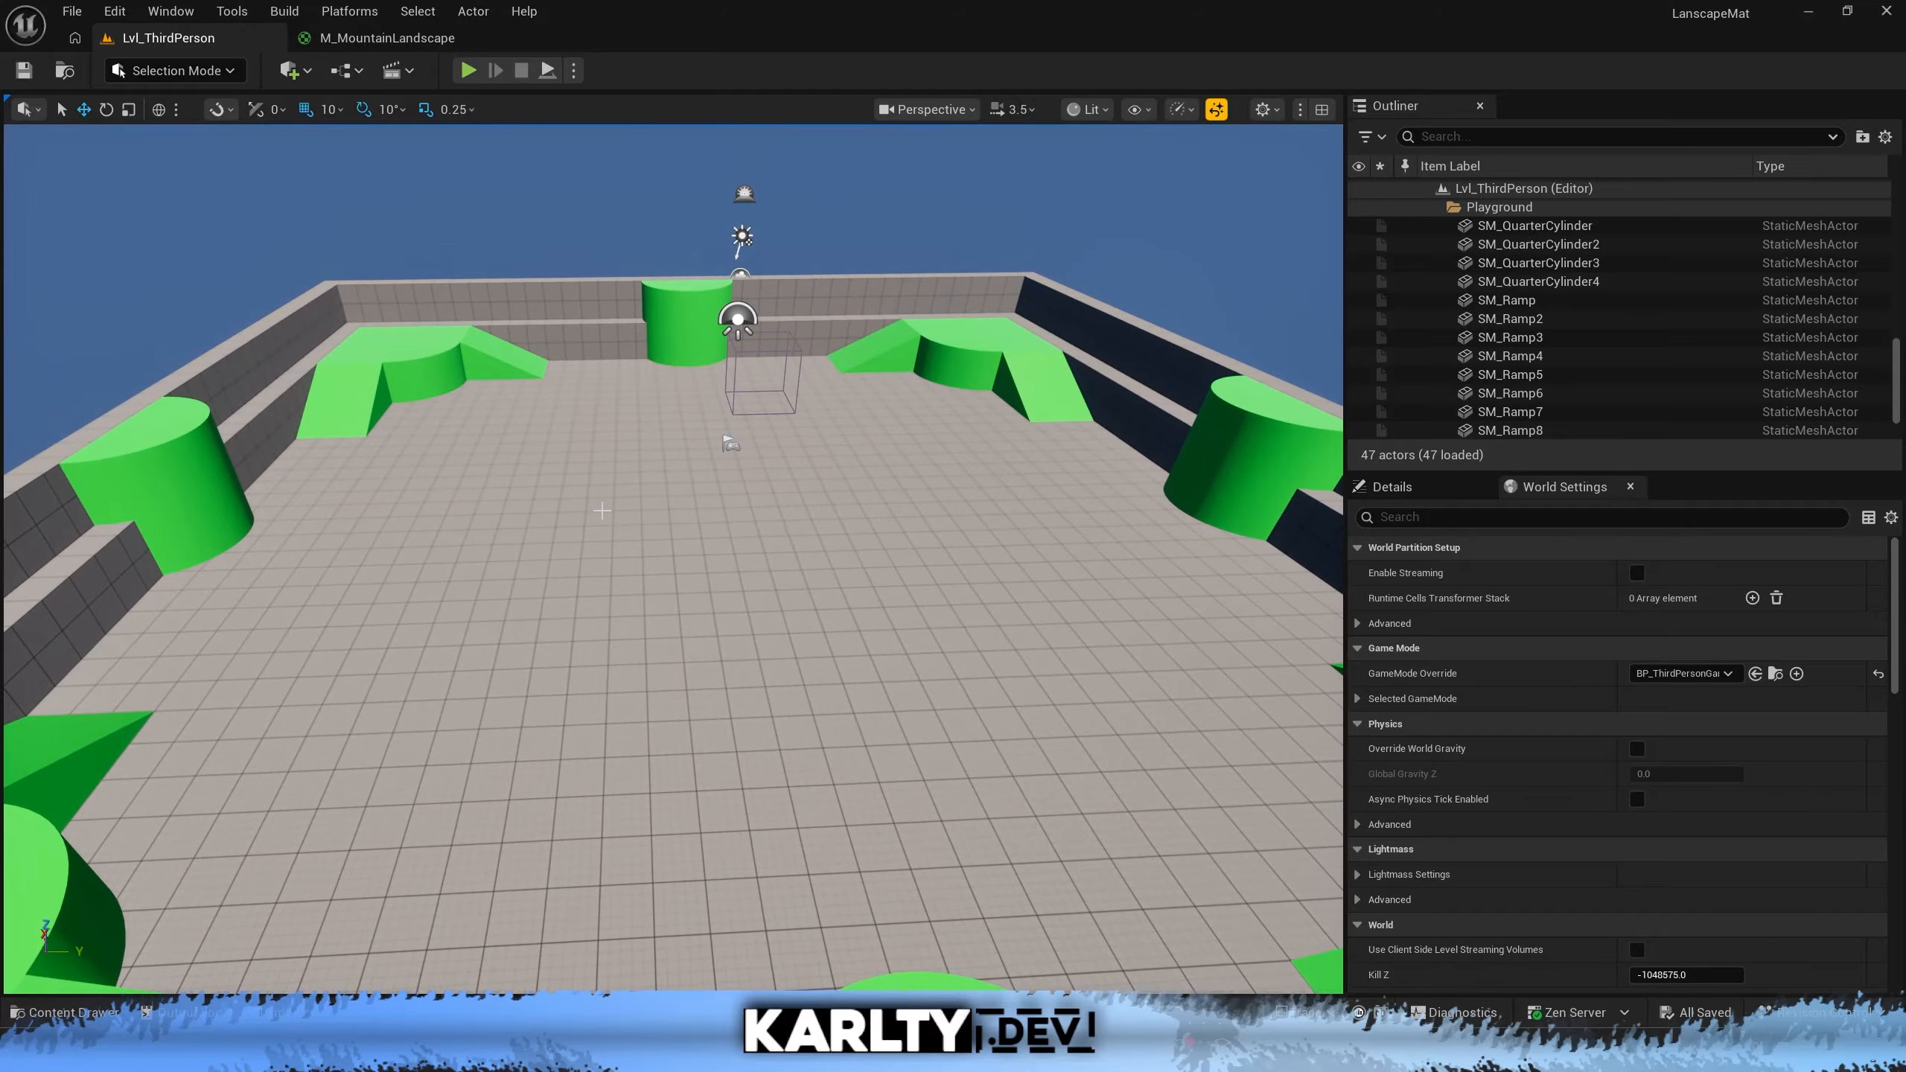
left_click(890, 681)
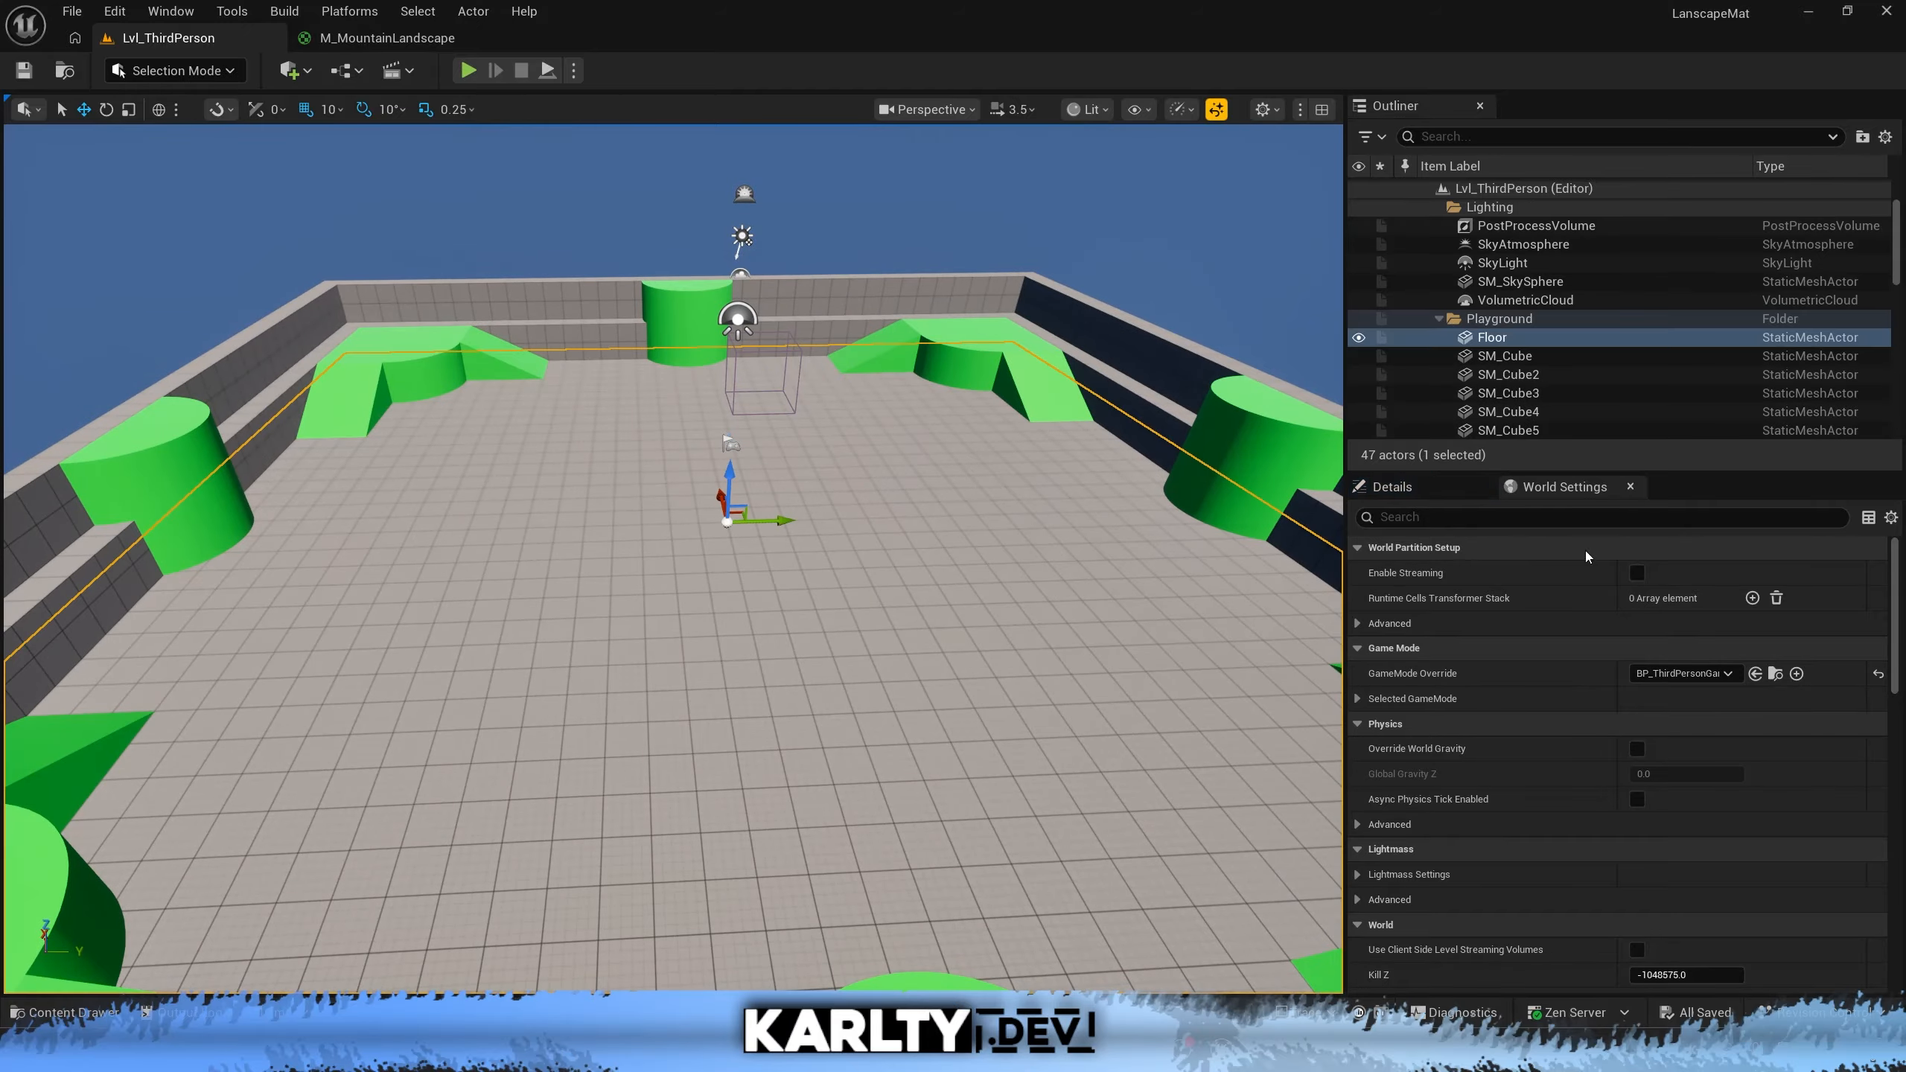
left_click(1446, 492)
scroll(1481, 711, "down", 3)
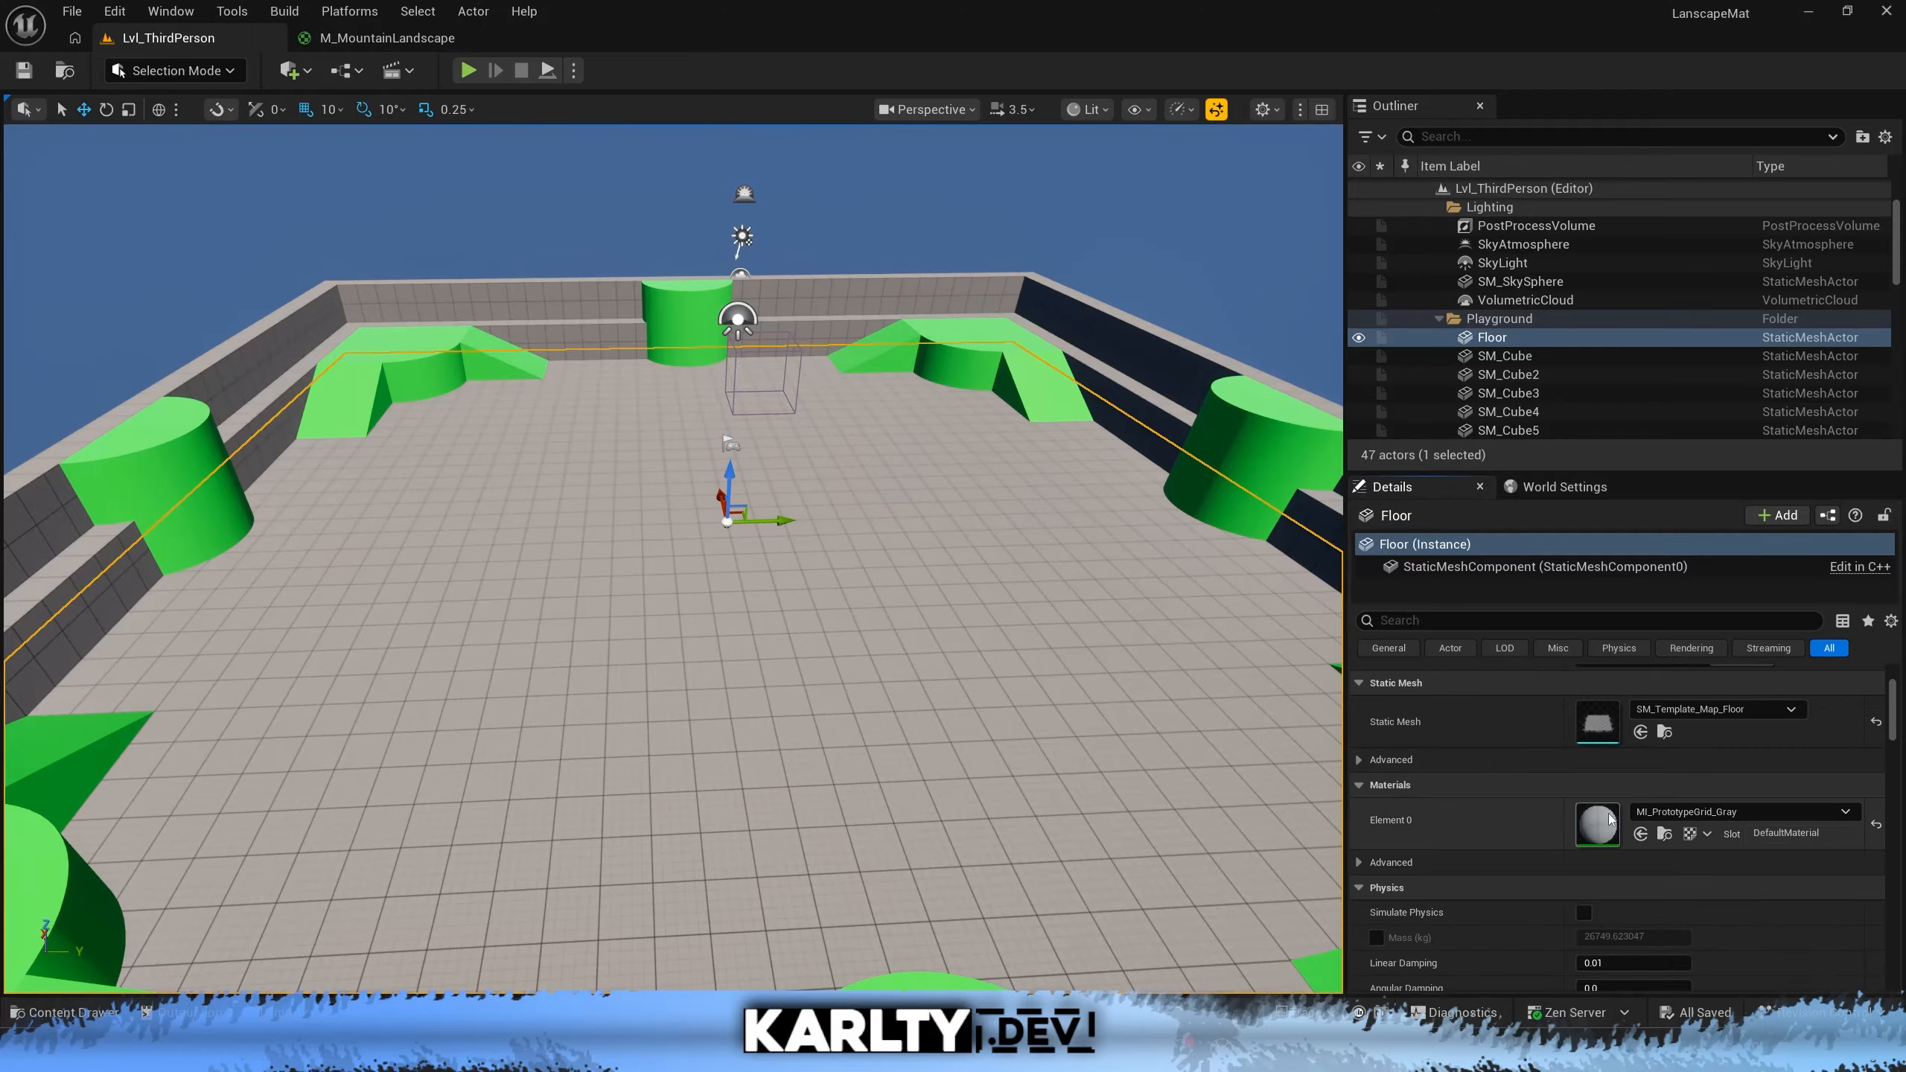
Assign M_MountainLandscape from the Landscape folder to the floor's Element 0 material slot
key("ctrl+space")
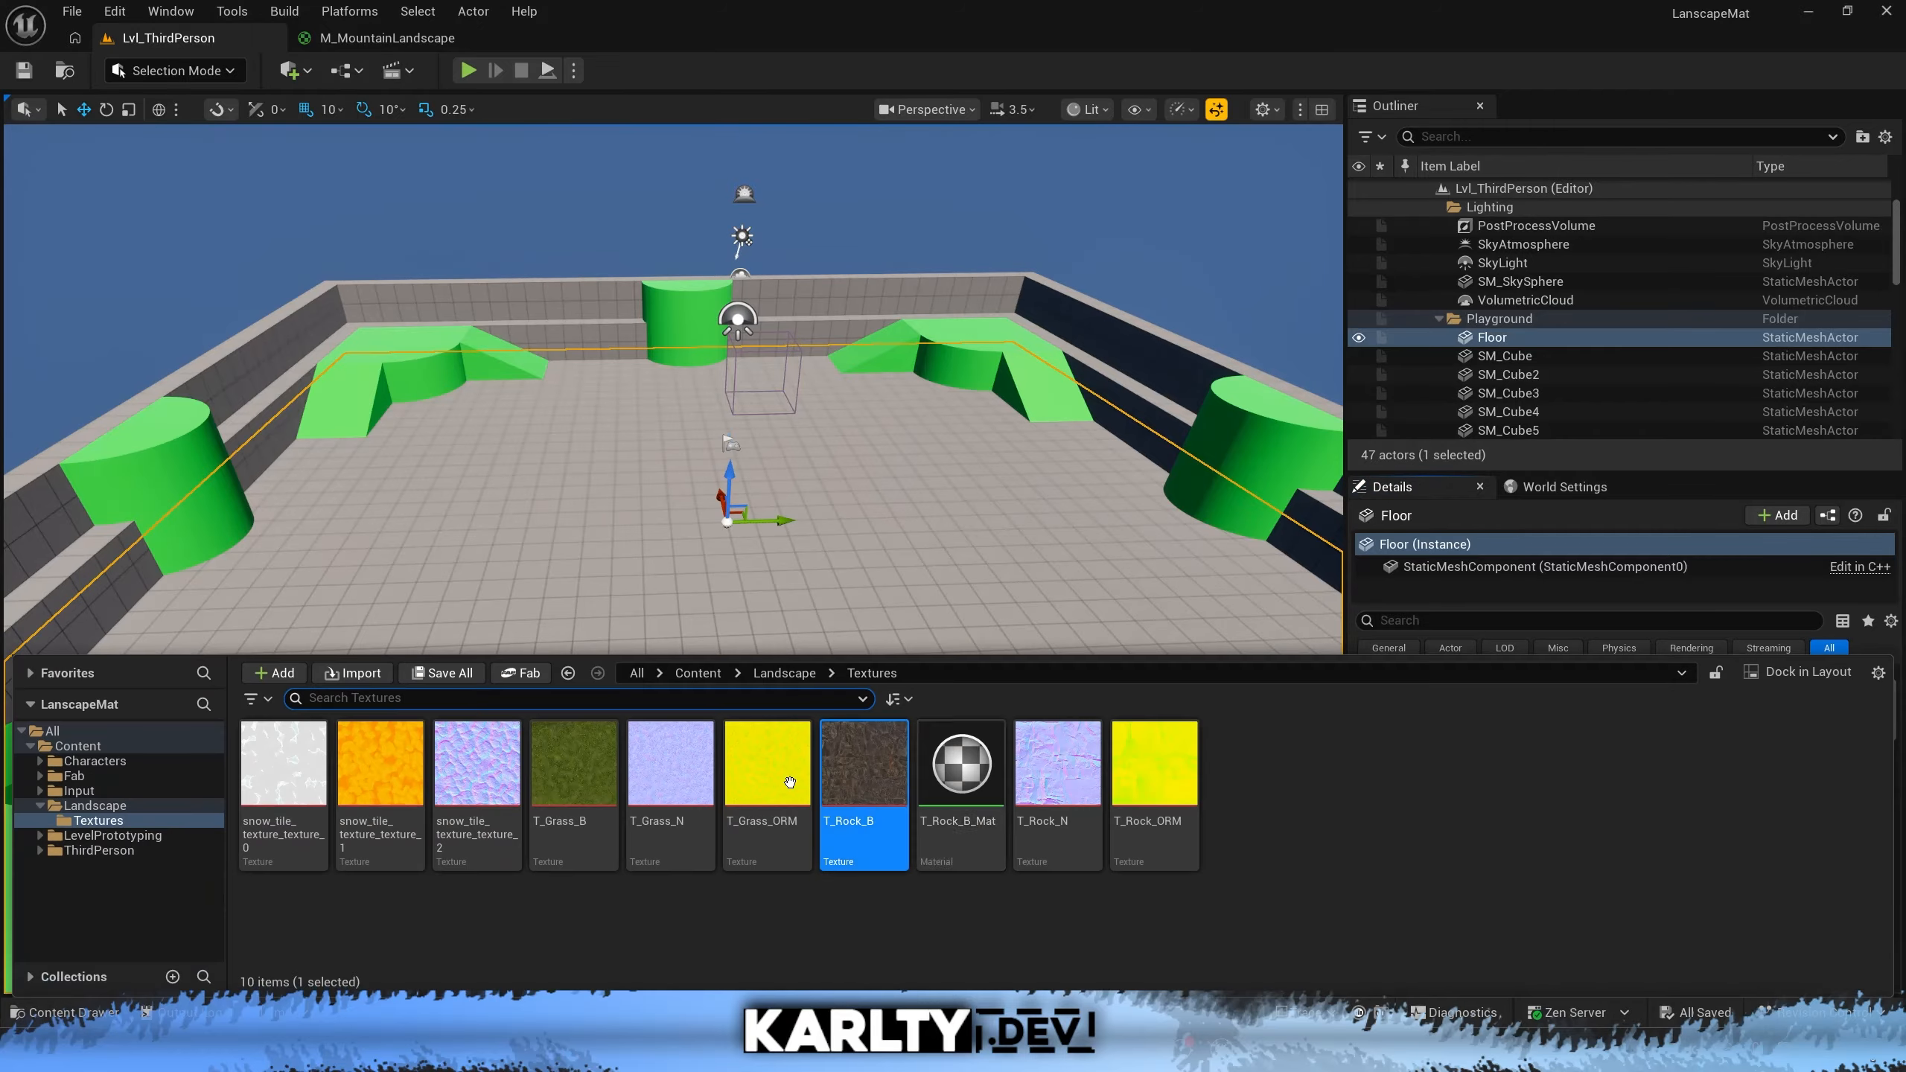
left_click(773, 677)
left_click(379, 774)
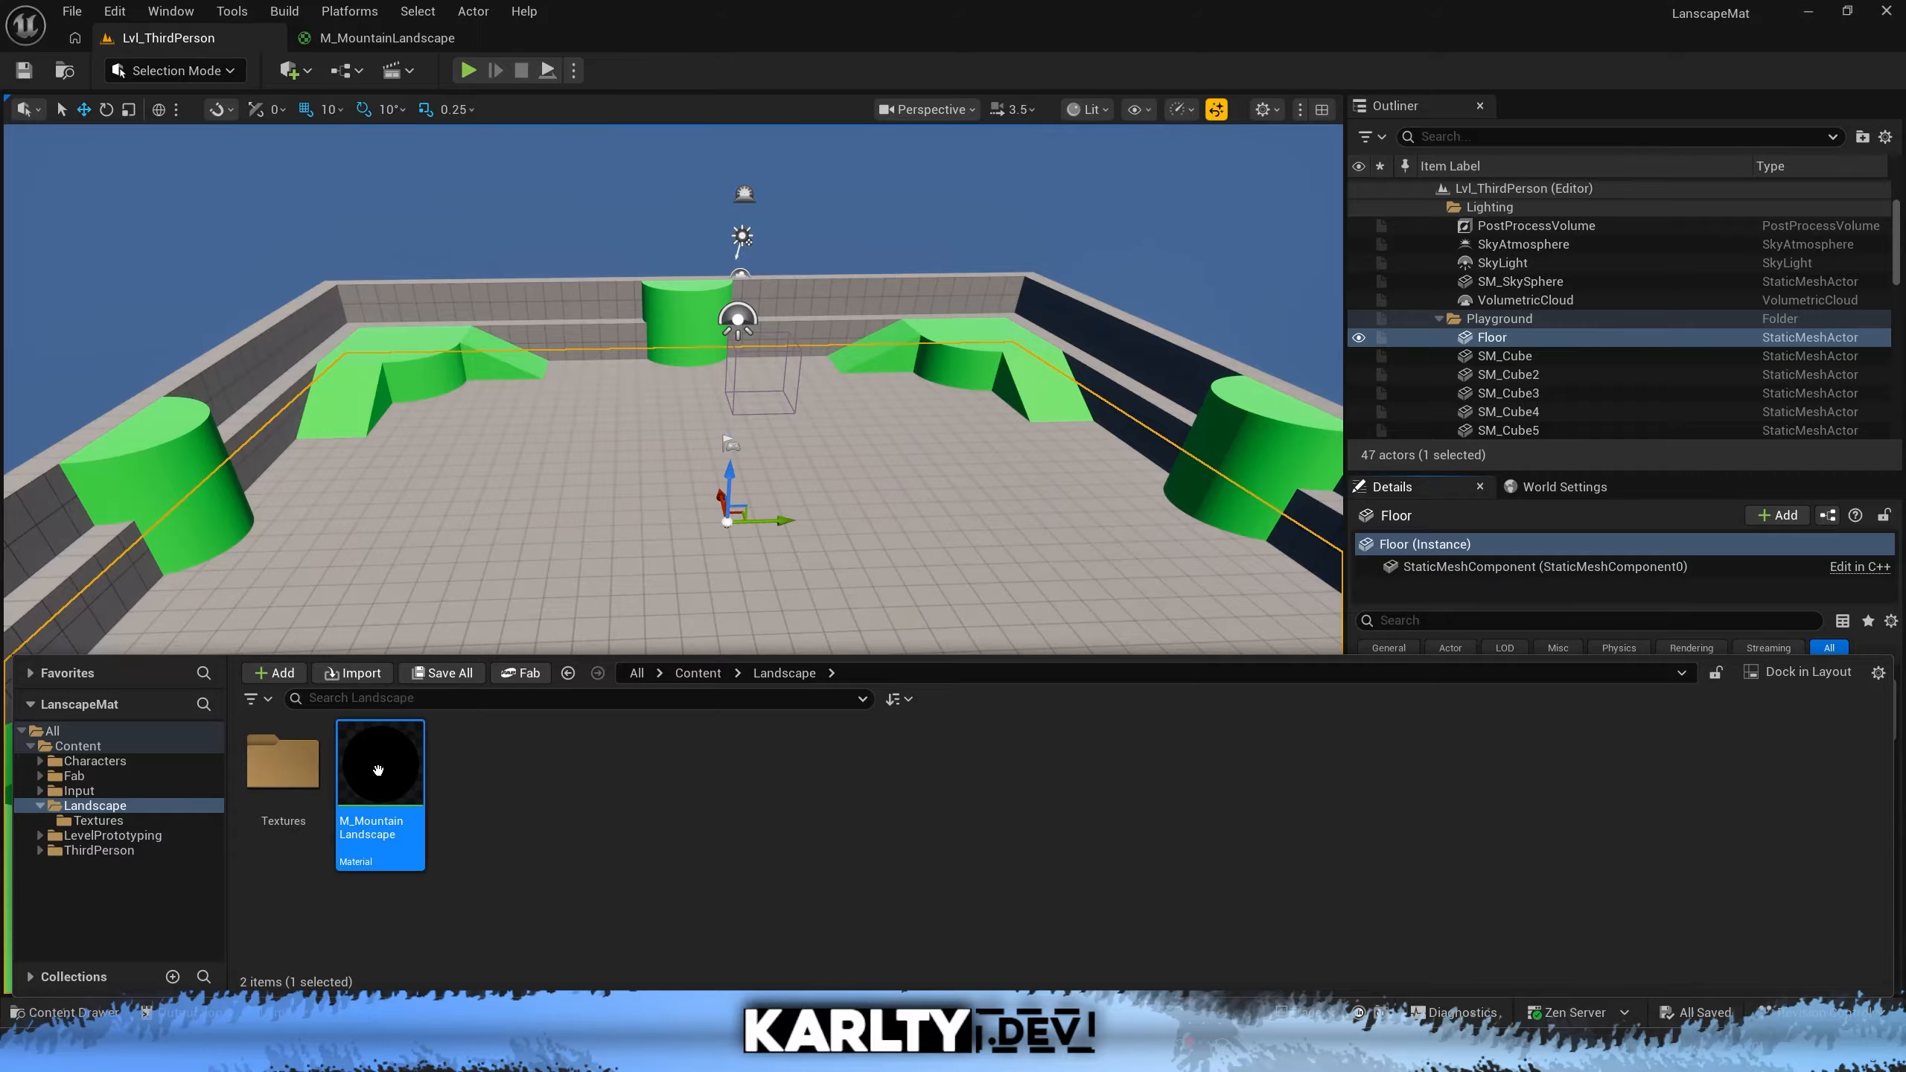
left_click(509, 864)
key("ctrl+space")
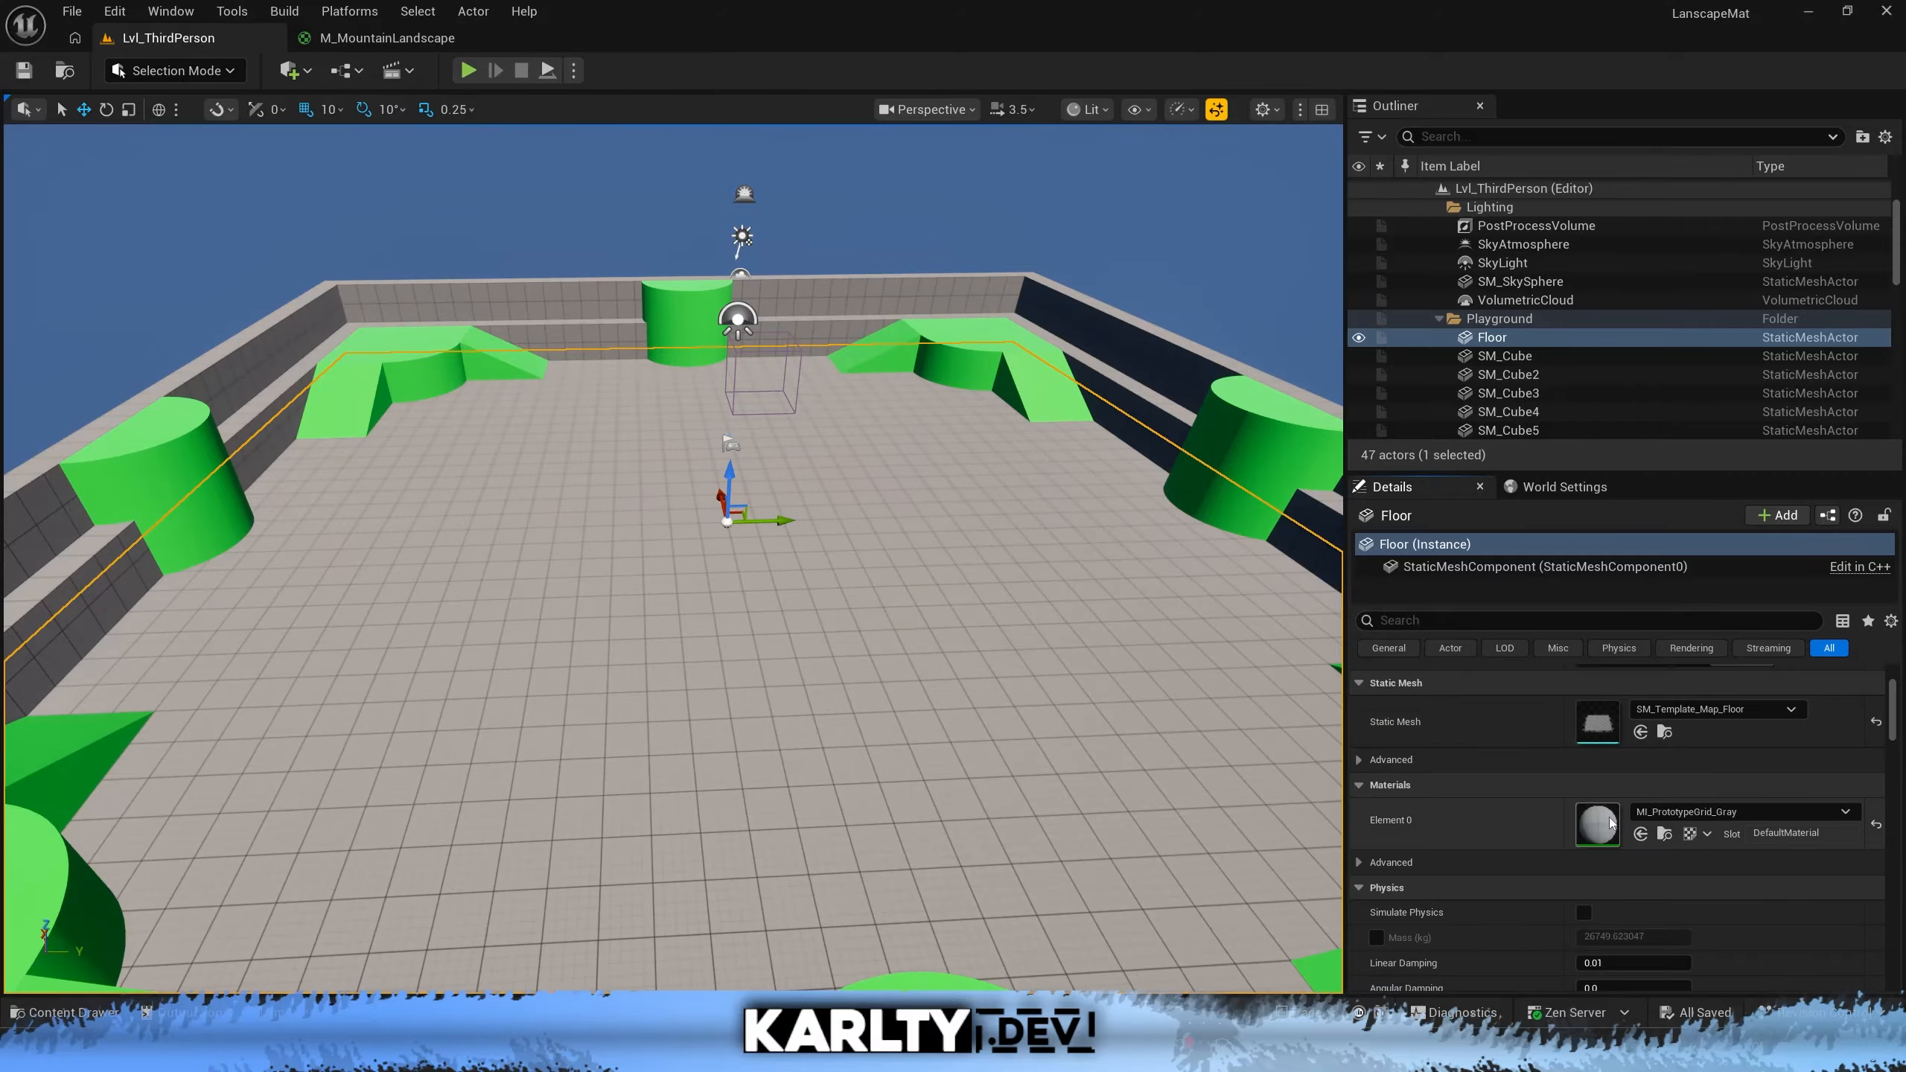
left_click(1641, 834)
left_click(1689, 814)
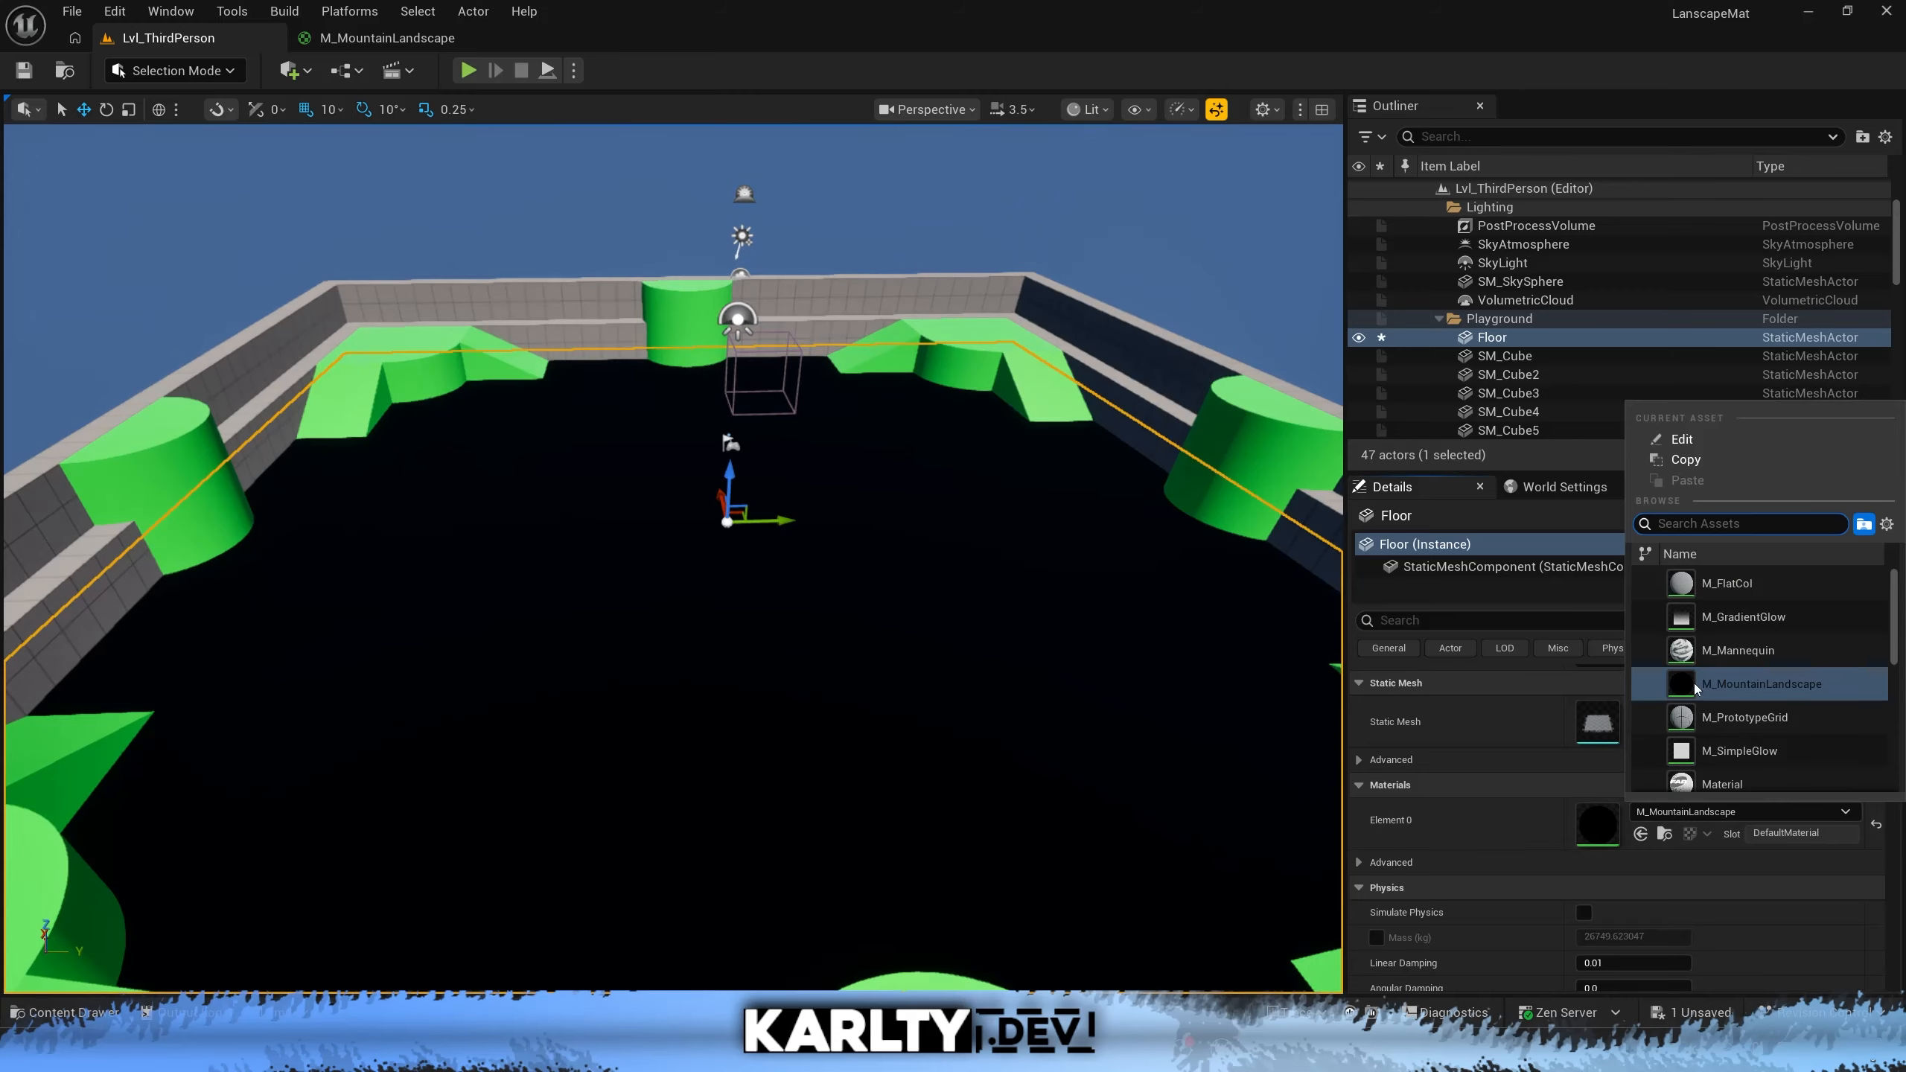
left_click(1690, 817)
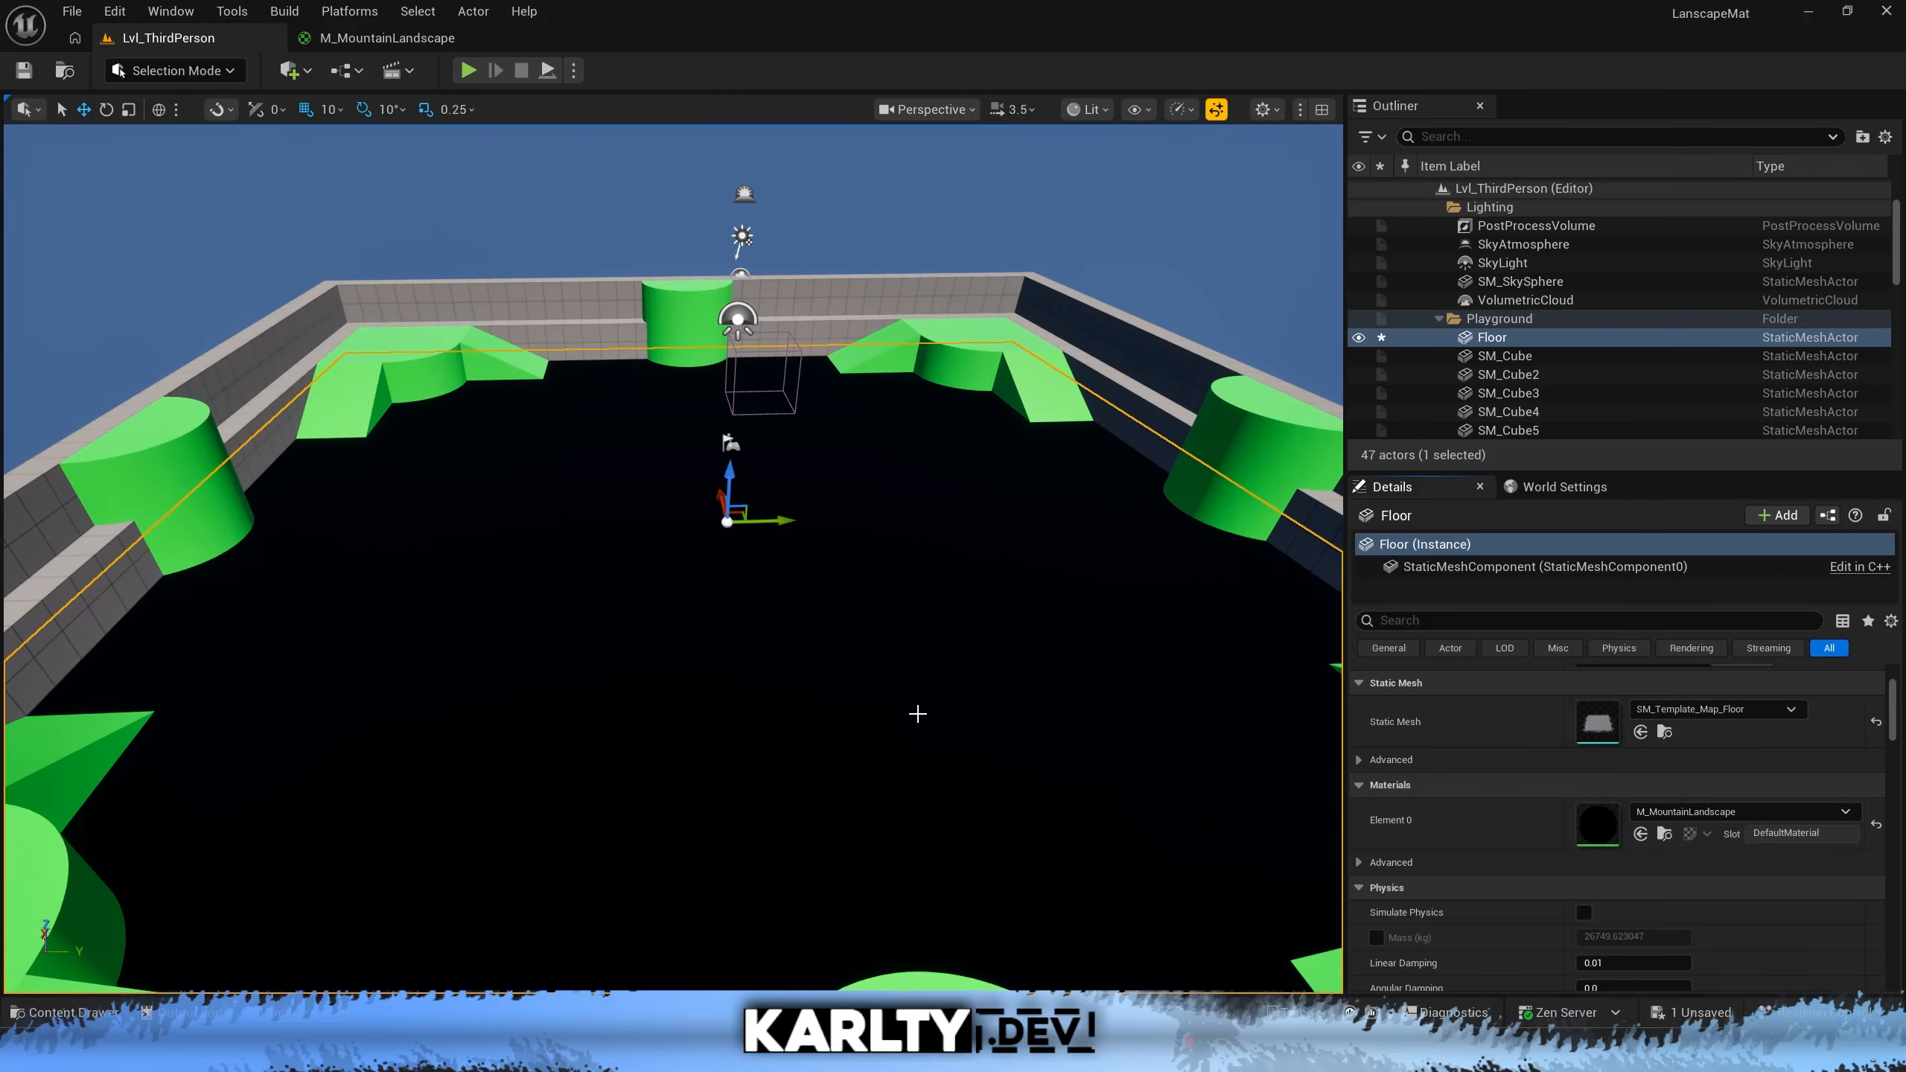
Examine how the mountain landscape material renders on the arena floor from further away
key("s")
mouse_move(916, 712)
right_mouse_down()
mouse_move(893, 739)
mouse_move(814, 749)
mouse_move(927, 725)
mouse_move(901, 740)
mouse_move(930, 741)
right_mouse_up()
key("w")
key("d")
key("s")
key("a")
key("s")
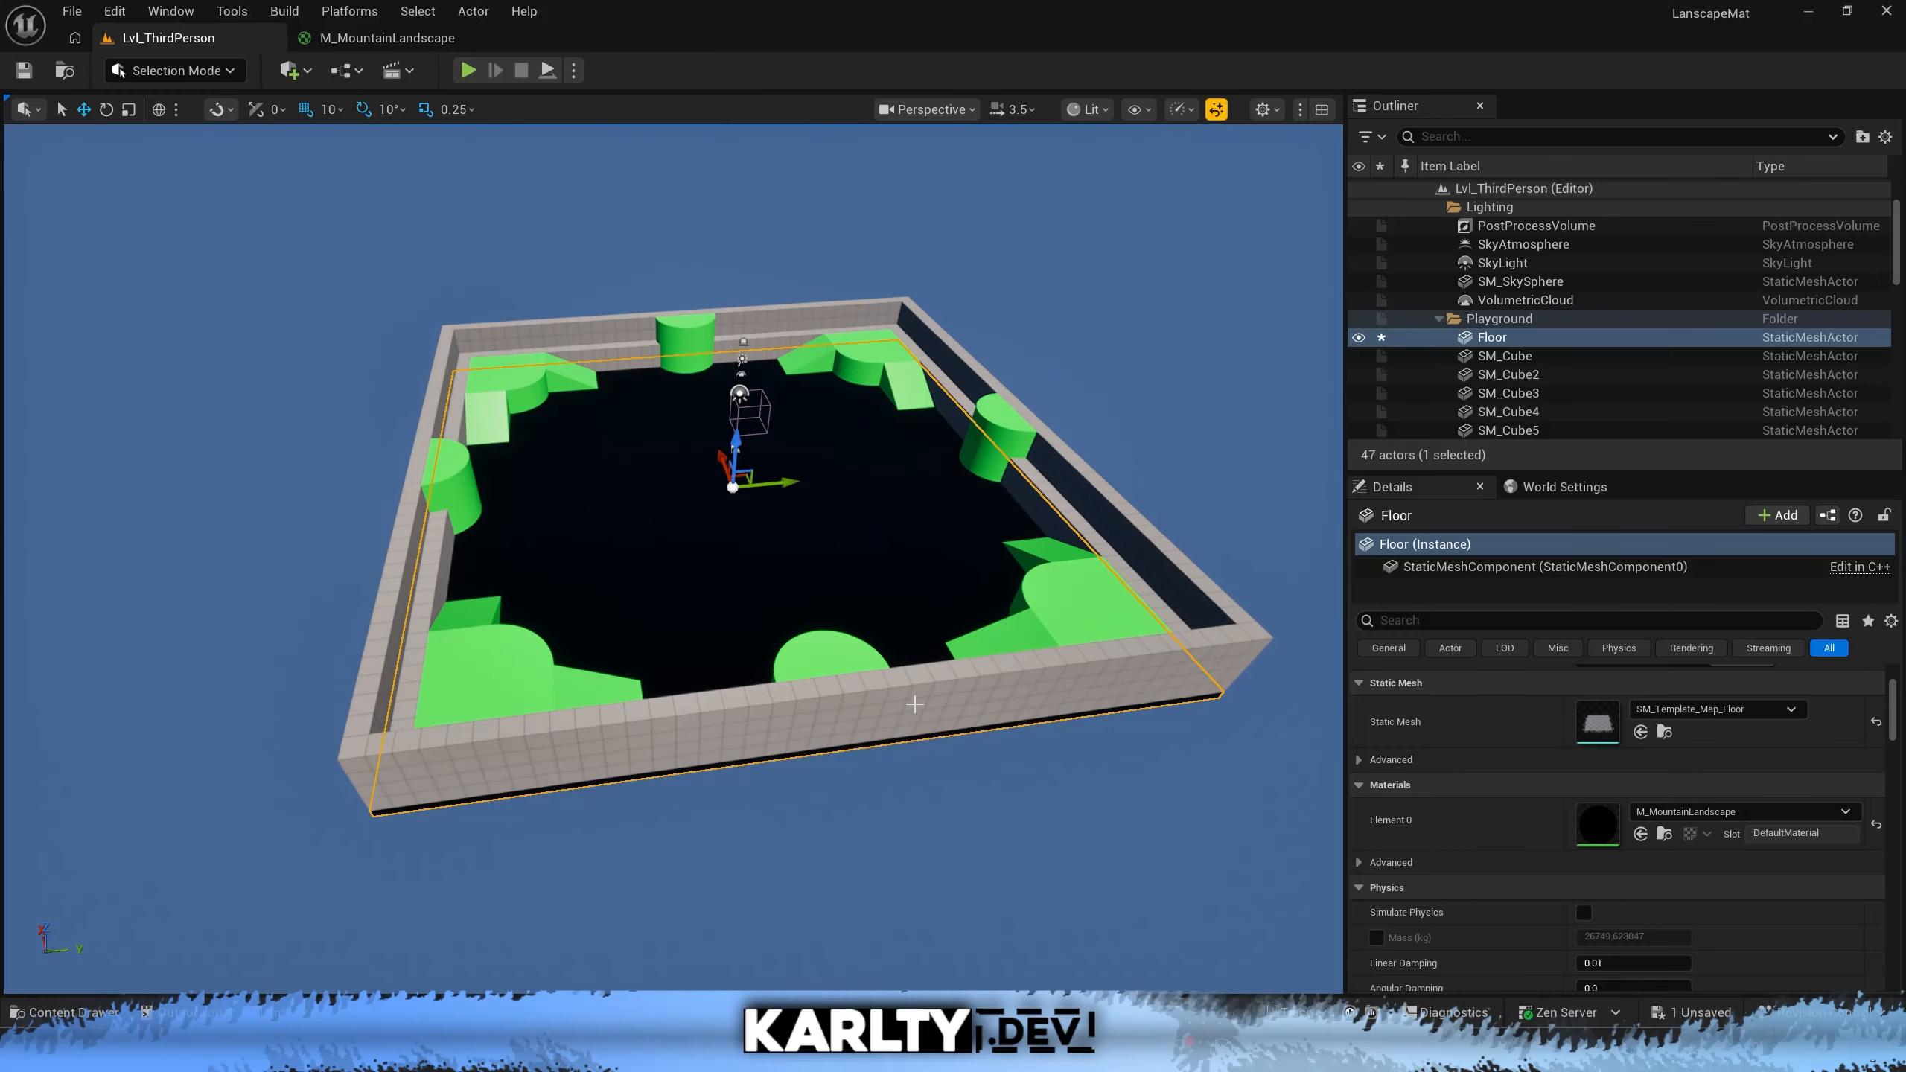
left_click(787, 709)
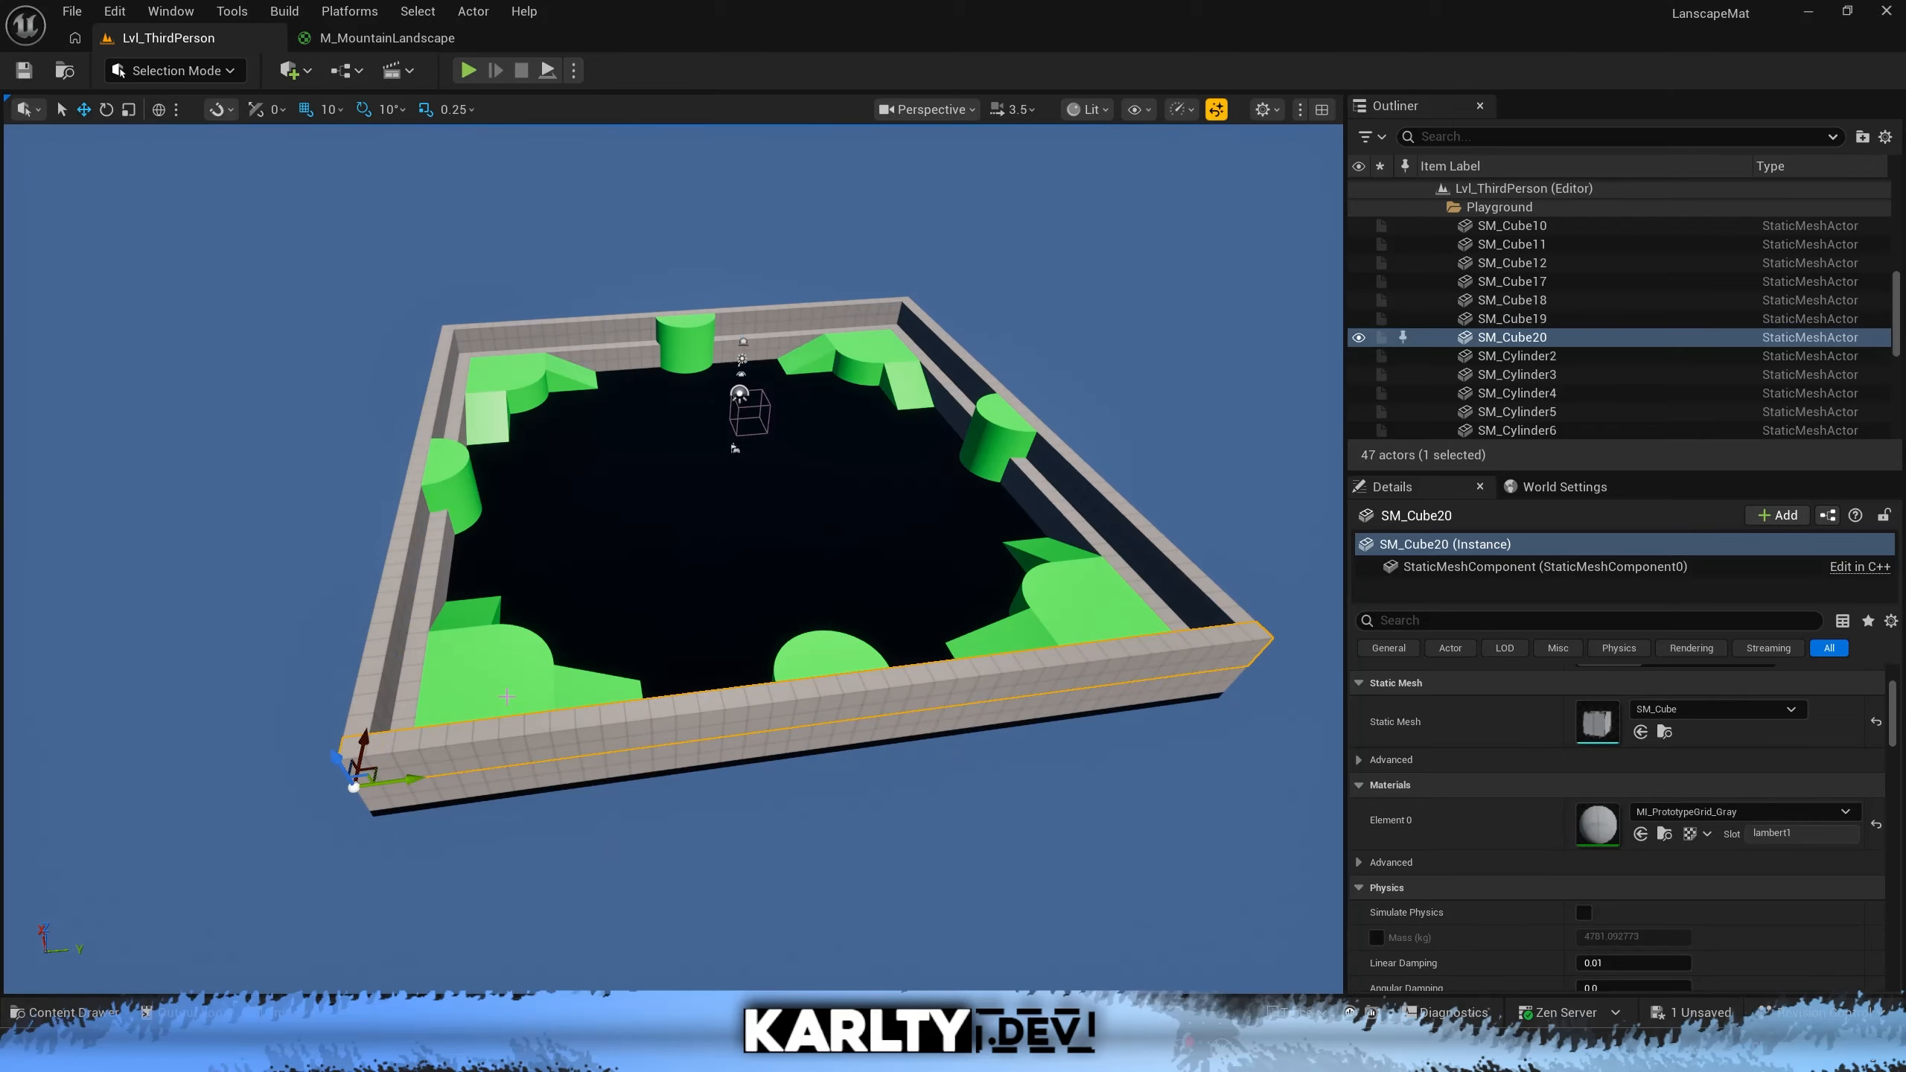
Delete the post-process volume and the player start from the arena
key("w")
right_click_drag(727, 442, 735, 374)
scroll(727, 441, "down", 1)
key("Delete")
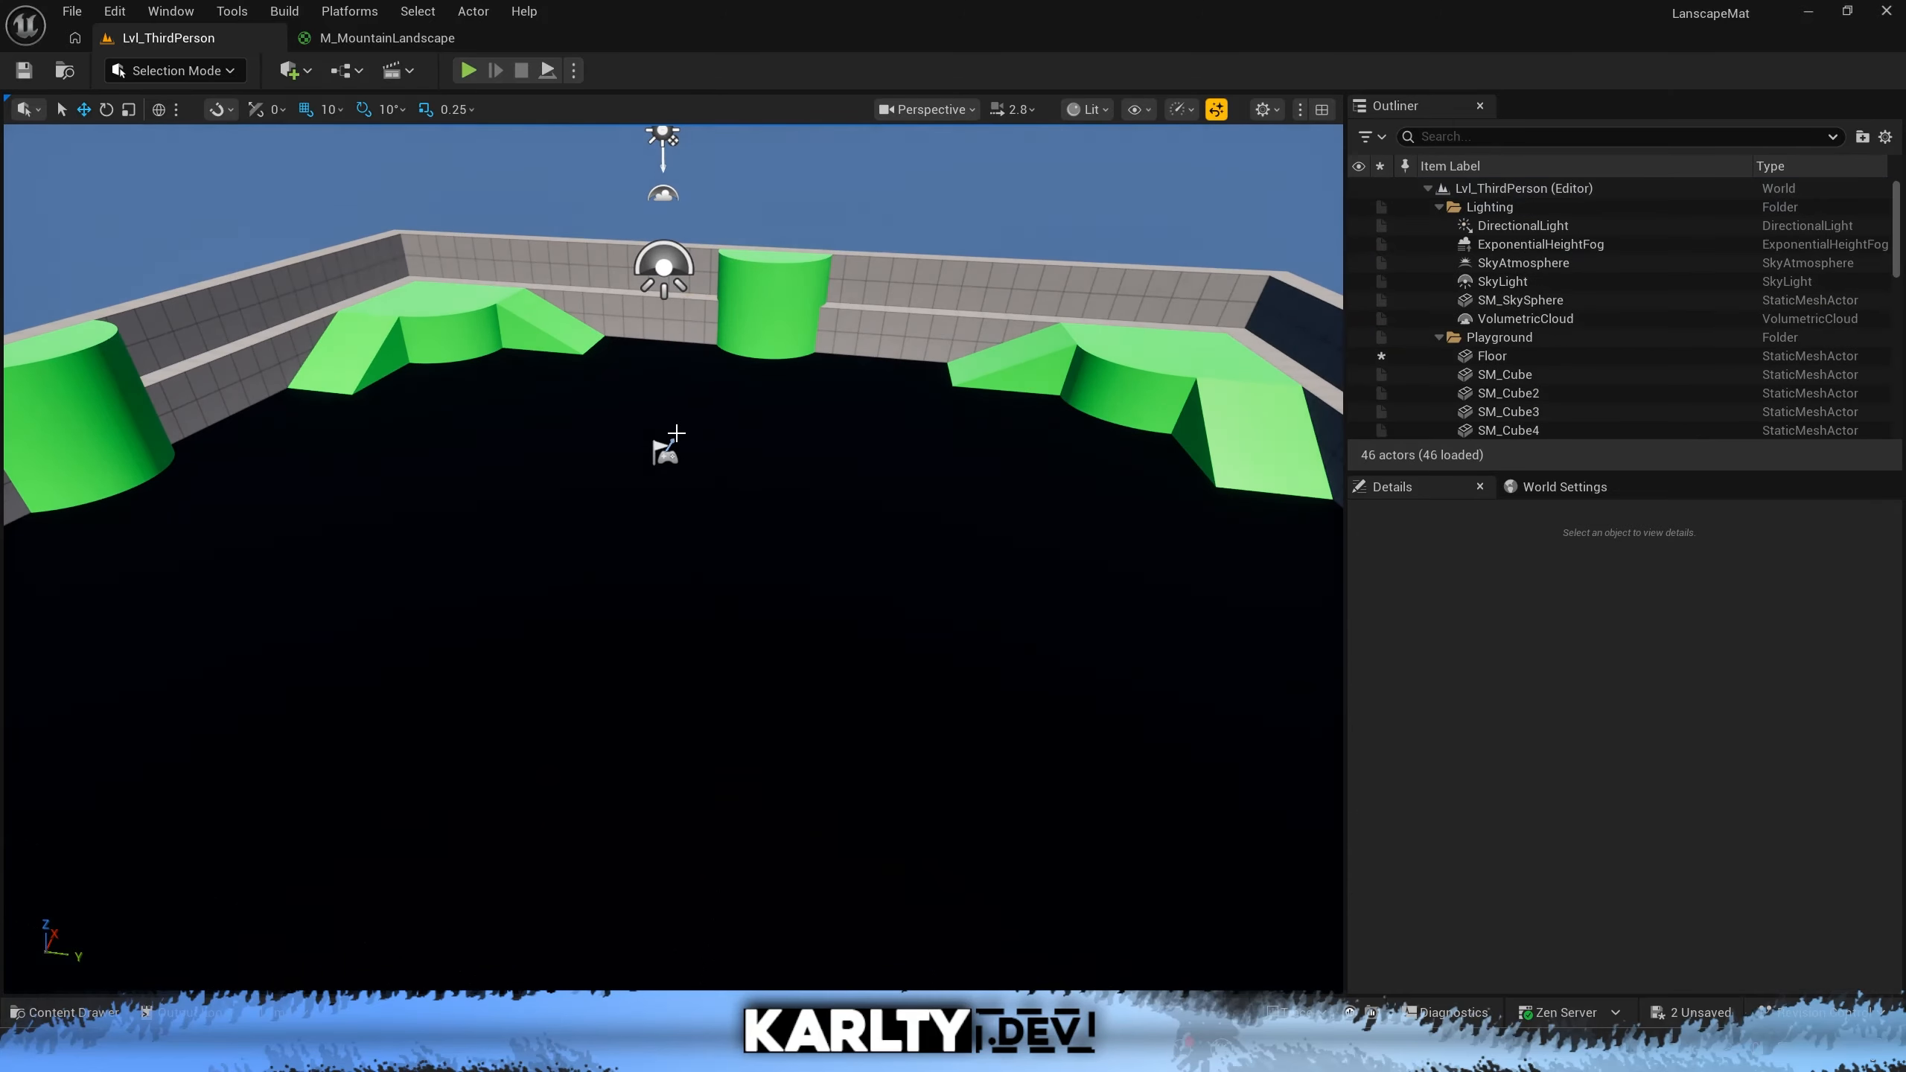
left_click(665, 451)
key("Delete")
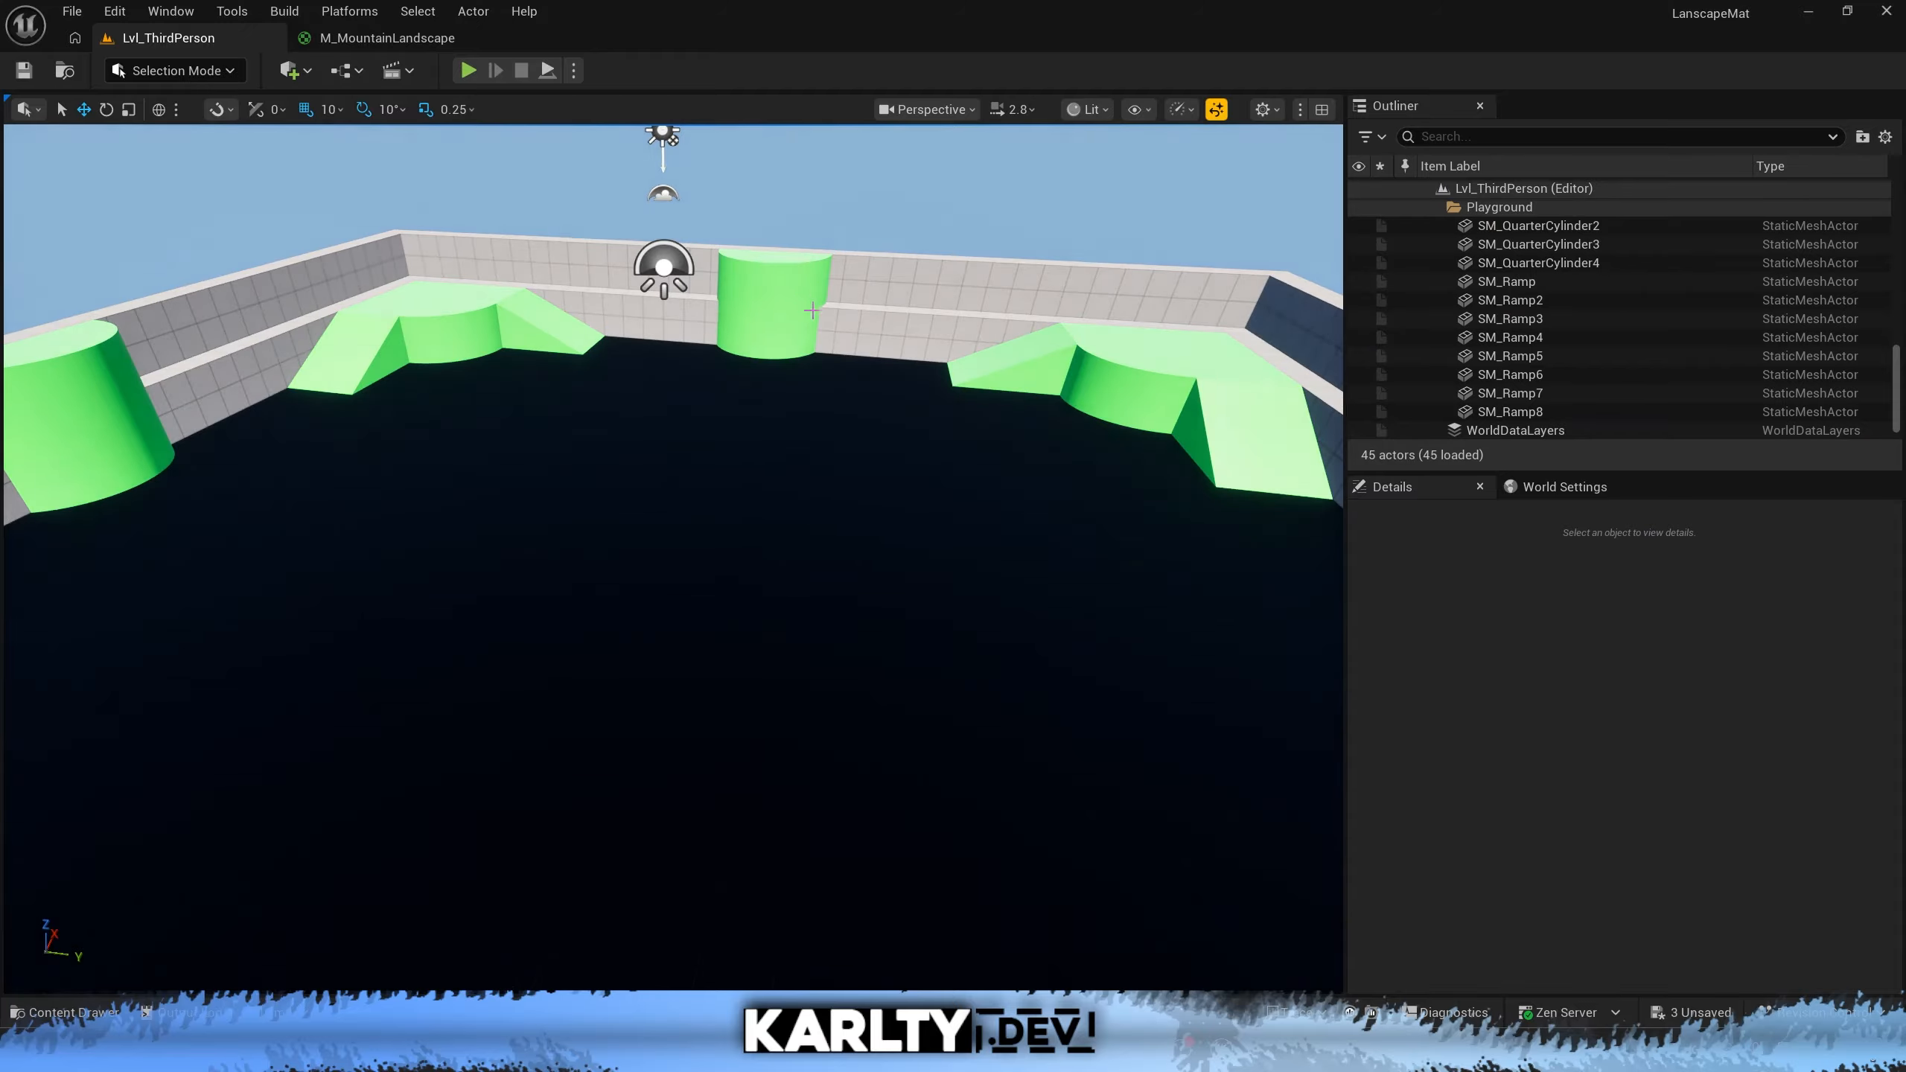
Switch to Landscape mode, check its Paint tools, and return to Selection mode
key("s")
right_click_drag(812, 310, 806, 390)
key("w")
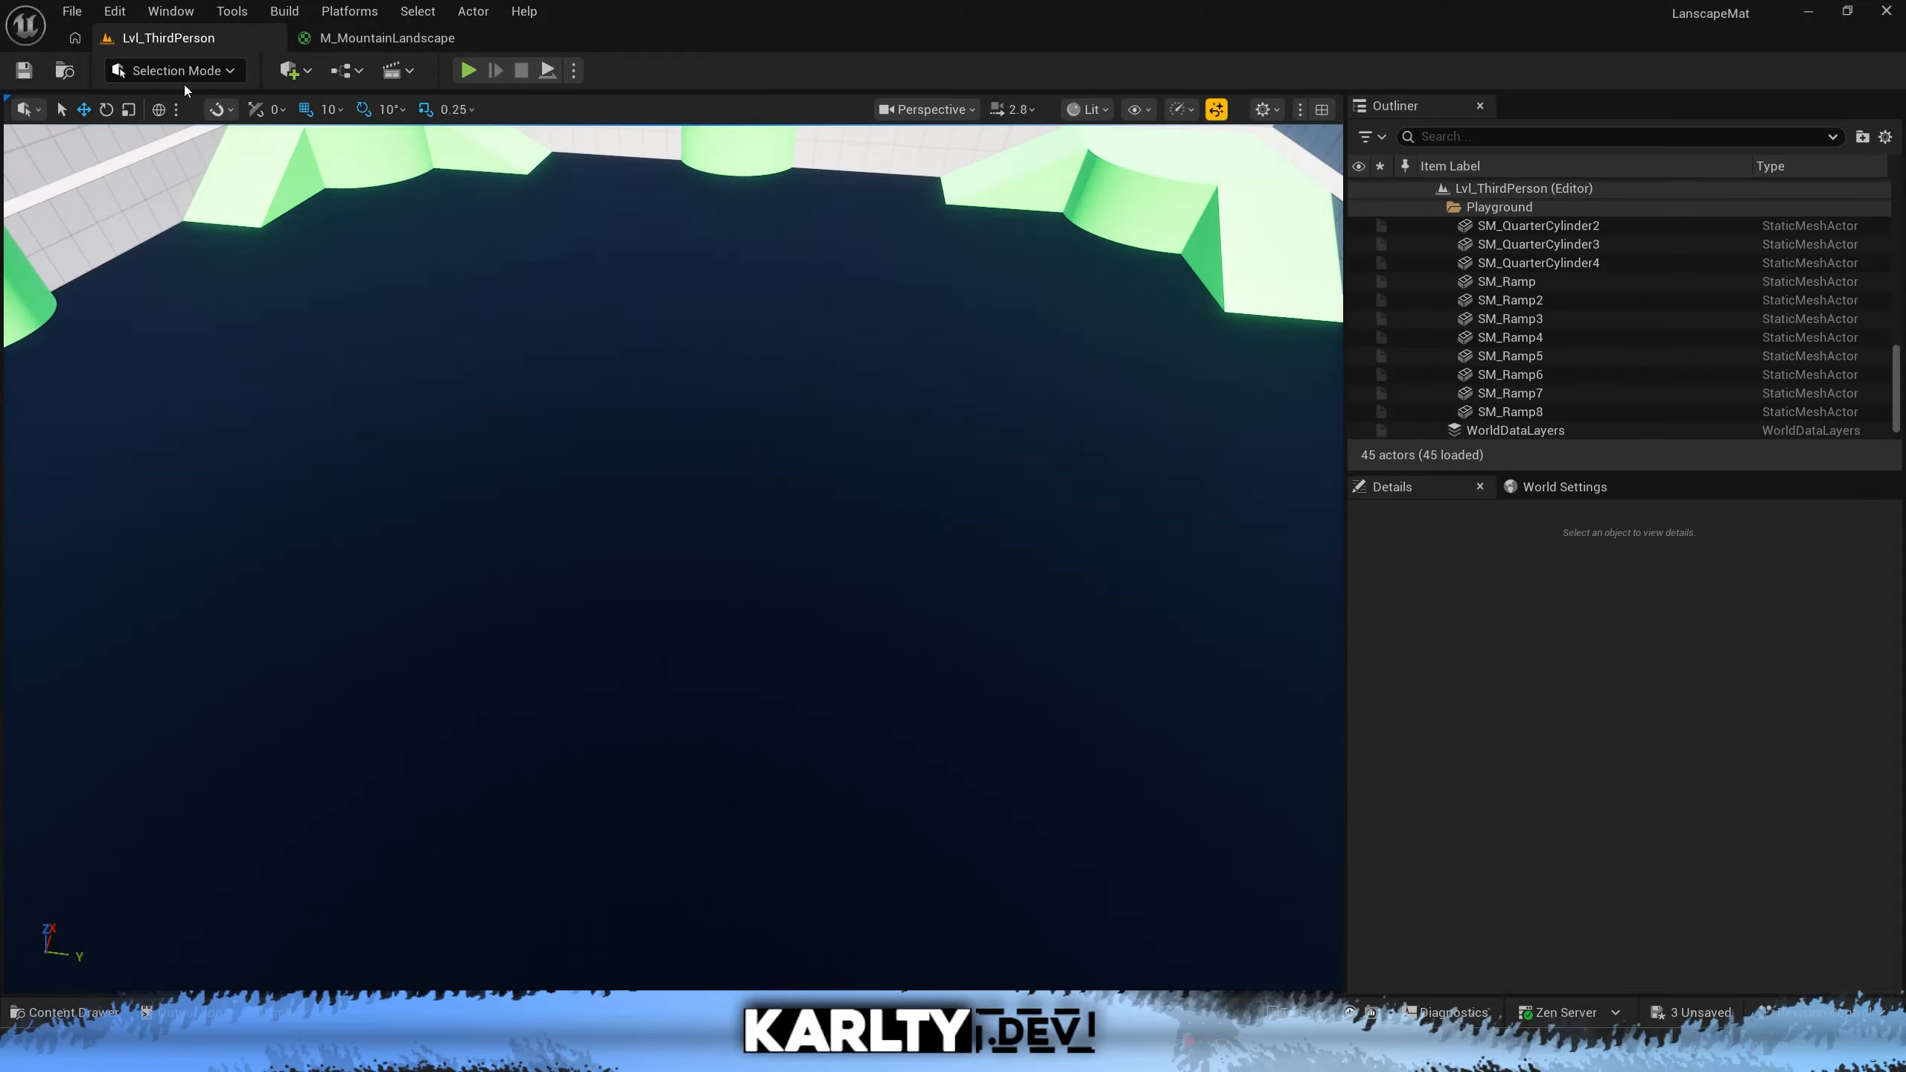
left_click(184, 79)
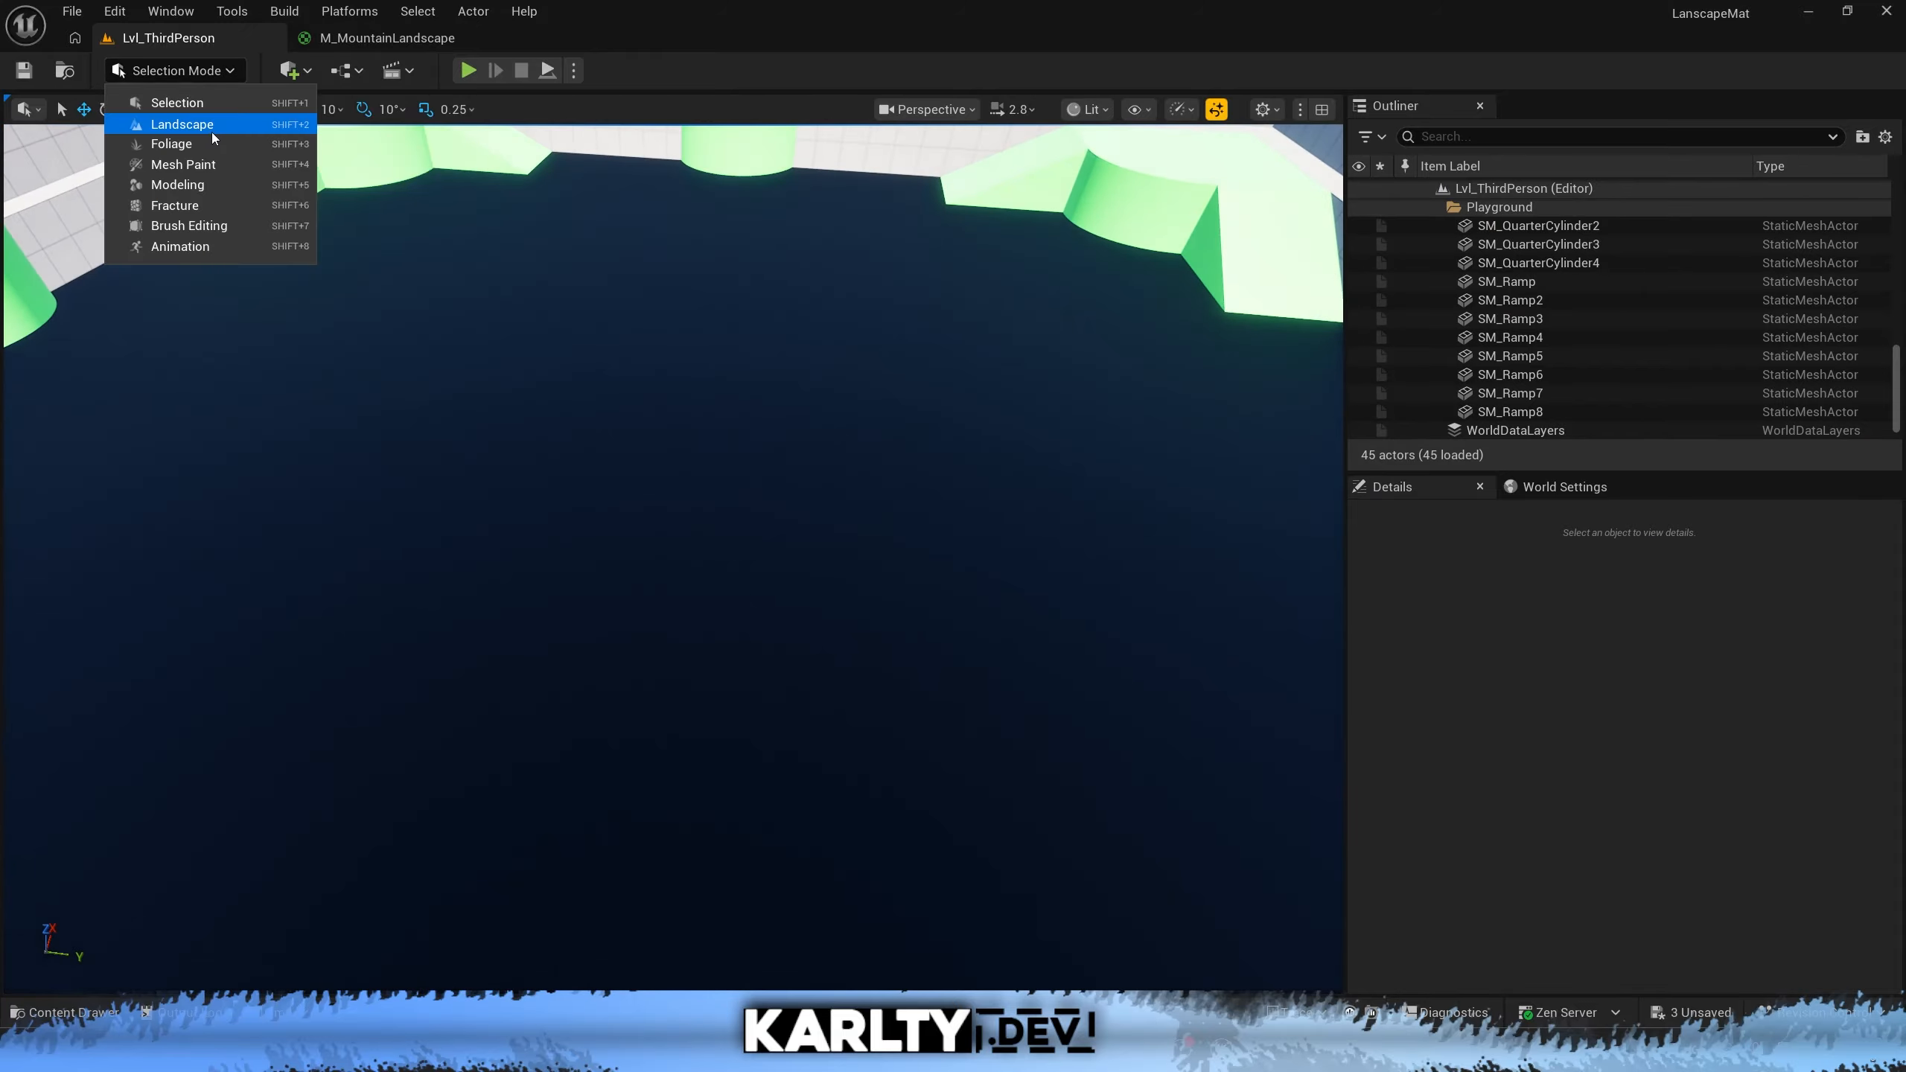
left_click(211, 131)
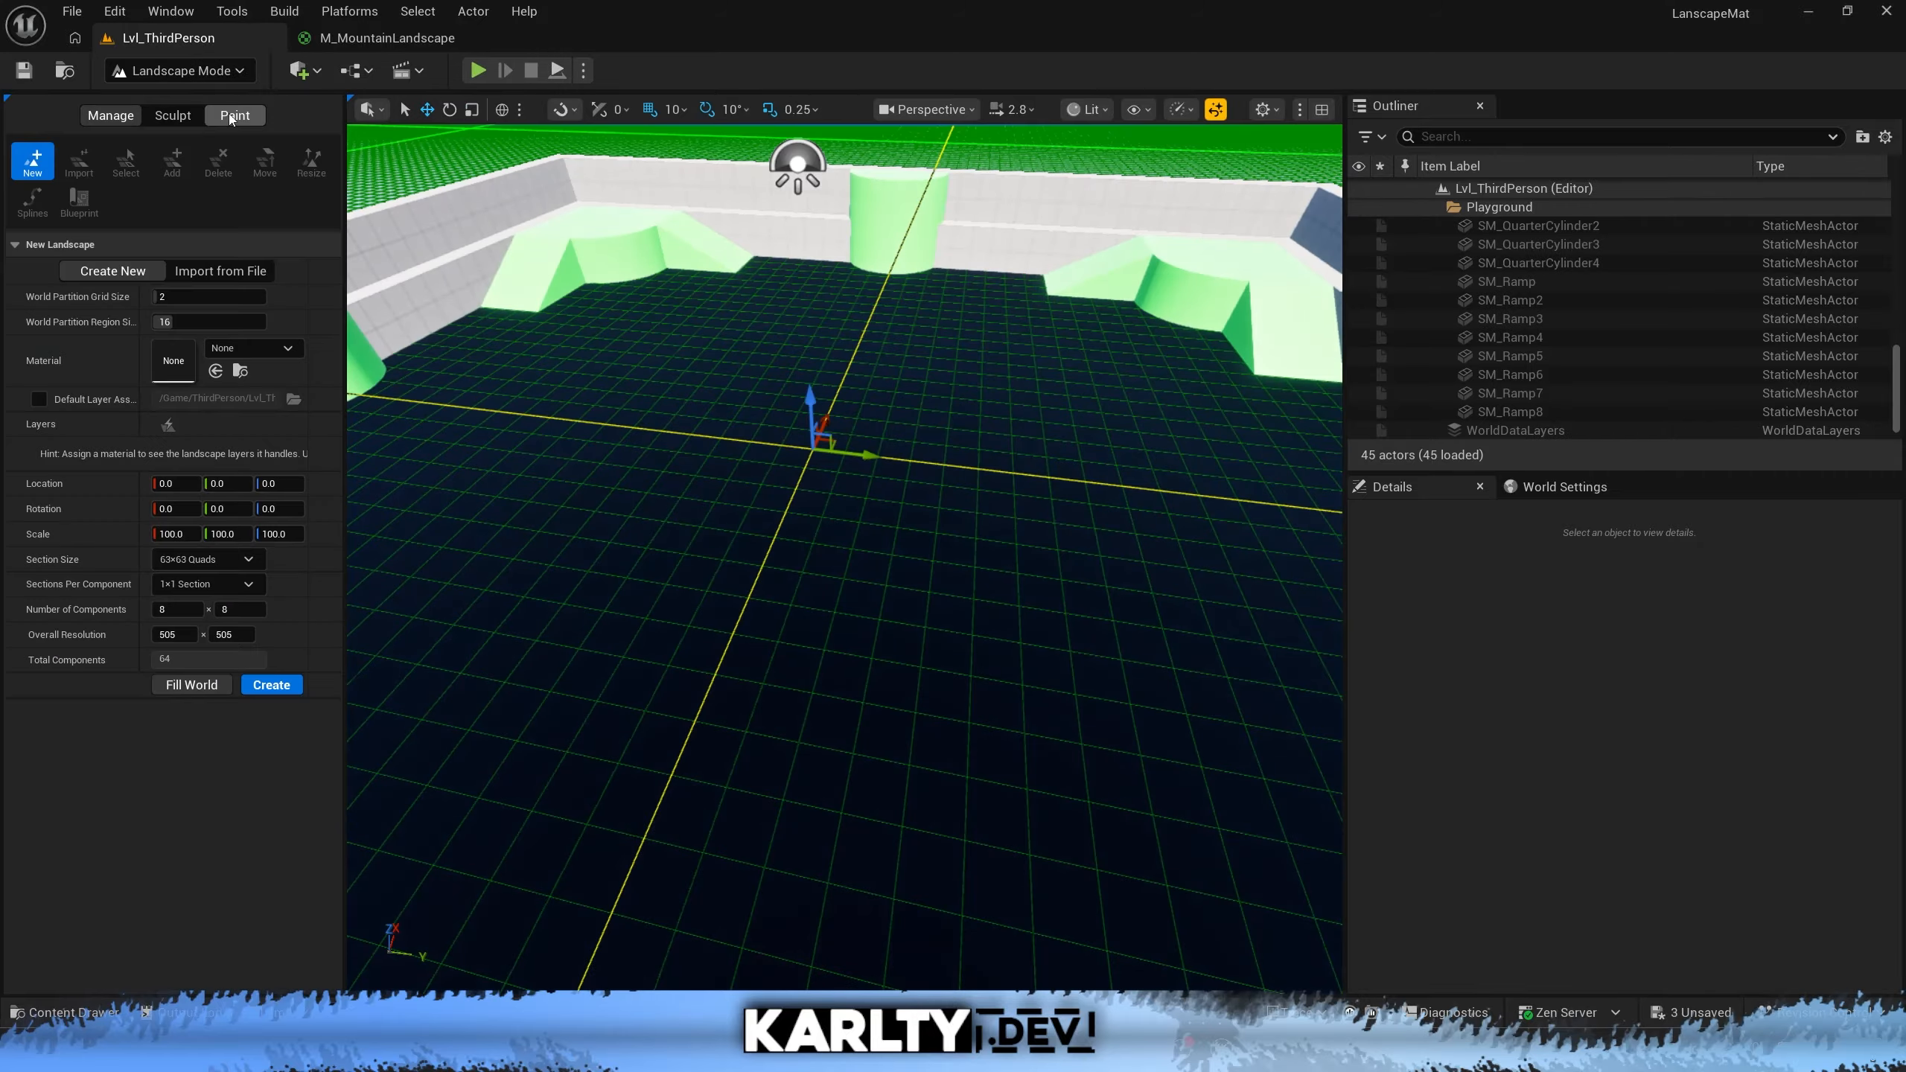
left_click(233, 116)
left_click(181, 70)
left_click(199, 111)
Delete the arena floor from the level
left_click(716, 406)
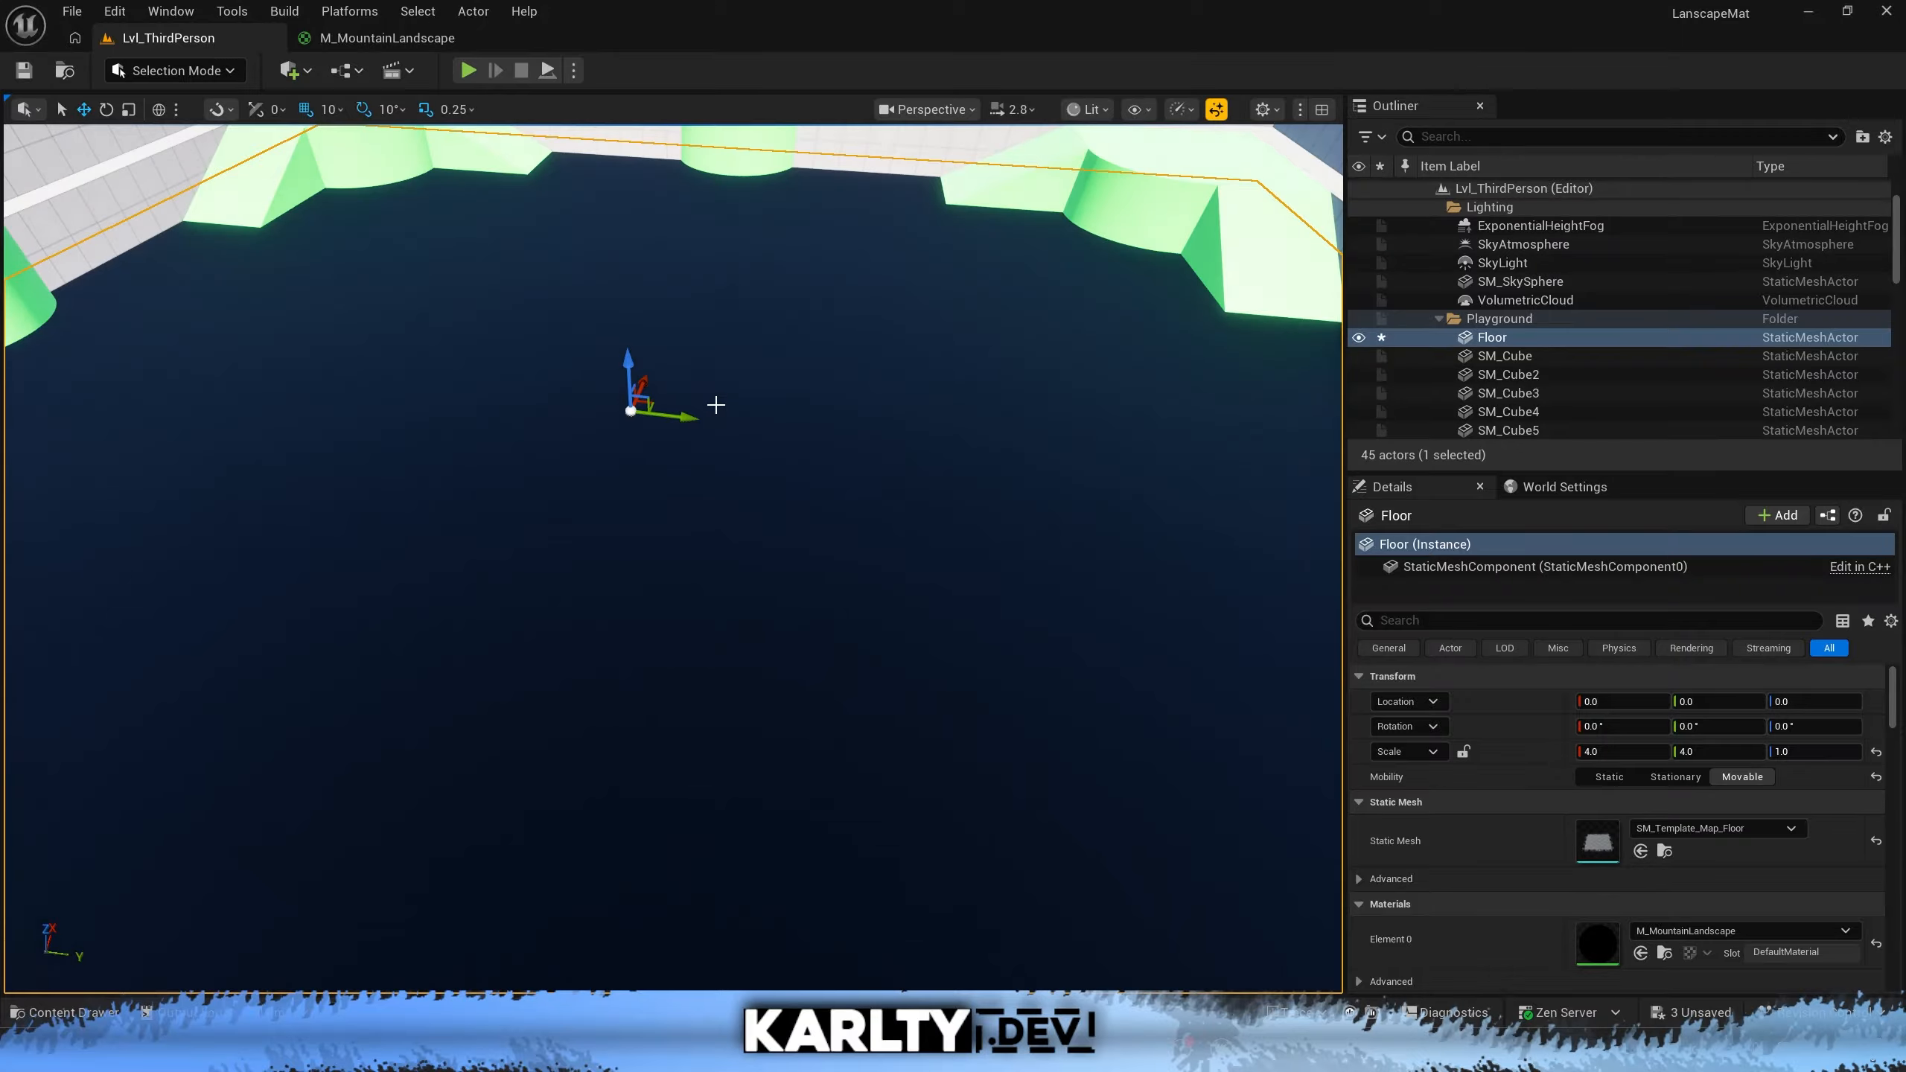
key("Delete")
scroll(716, 406, "down", 10)
Create a new level from the Empty Level template
left_click(180, 70)
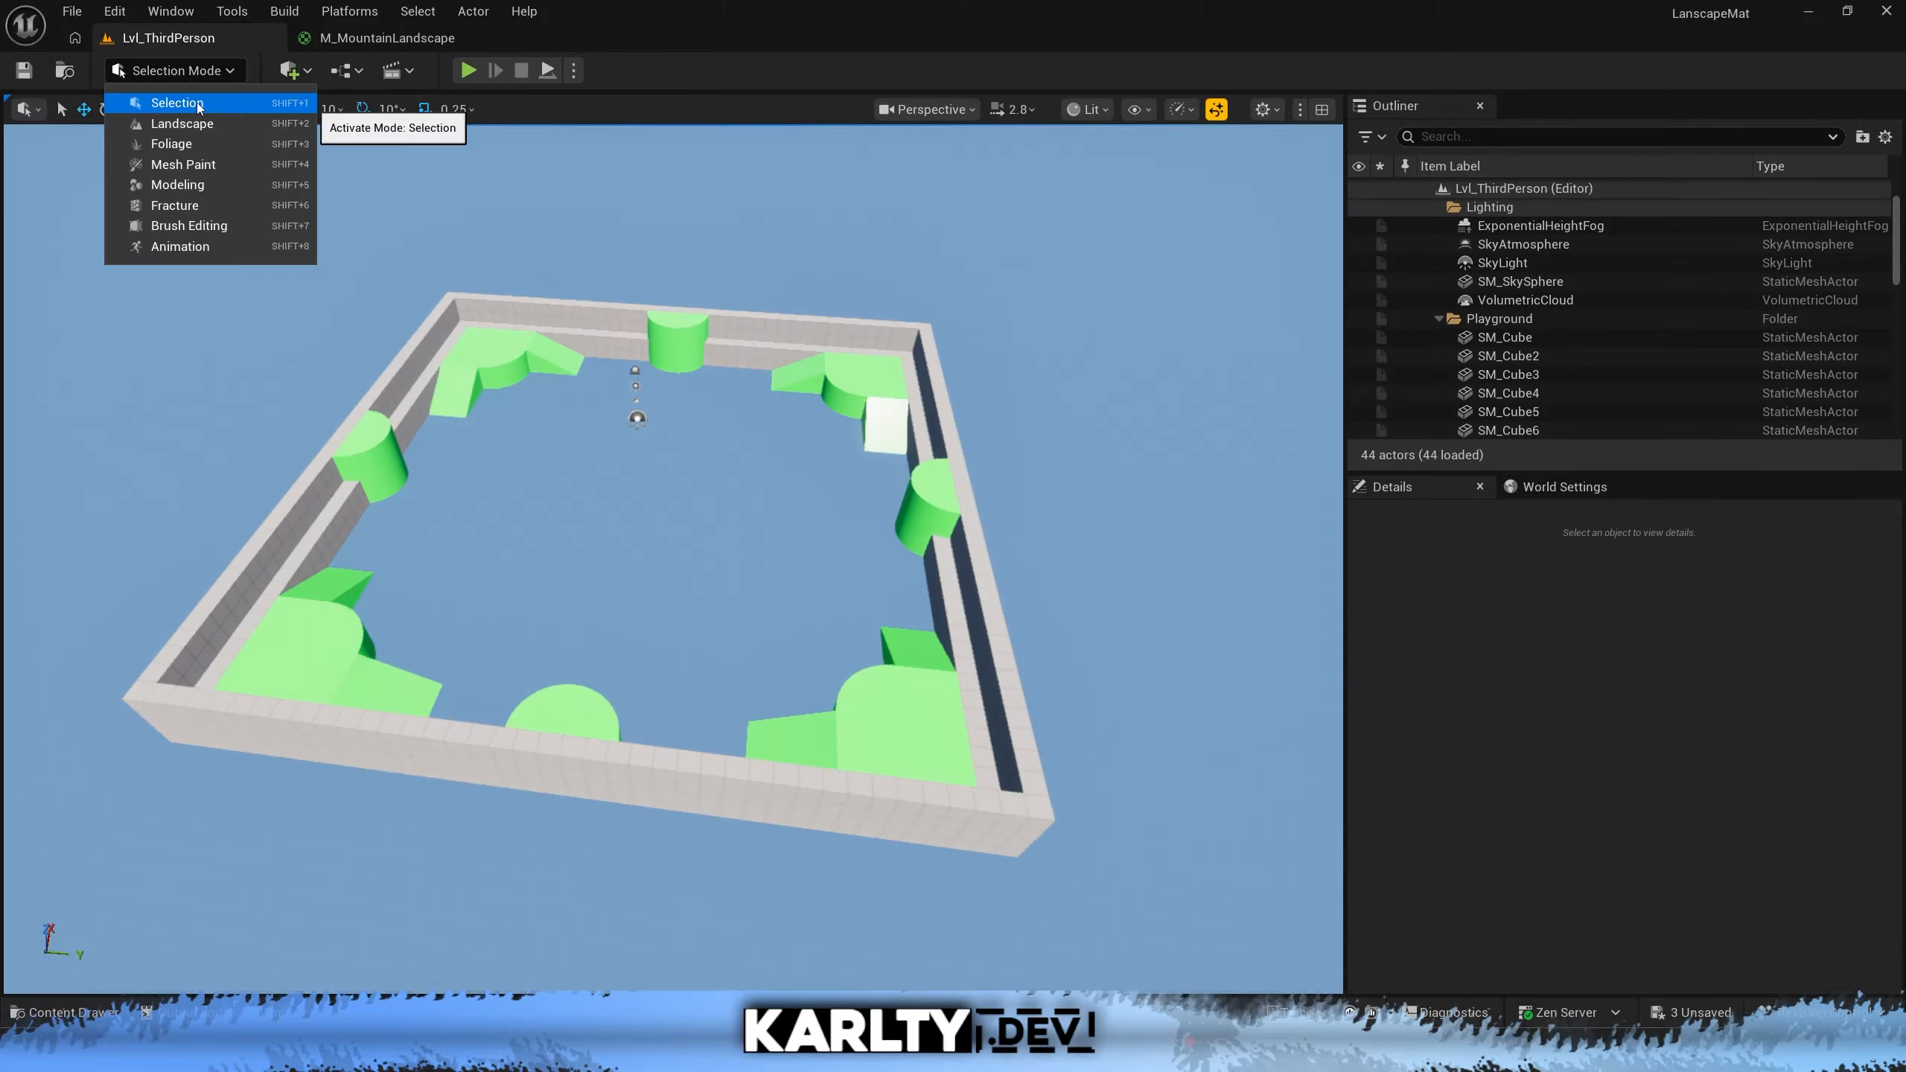
left_click(73, 13)
left_click(99, 87)
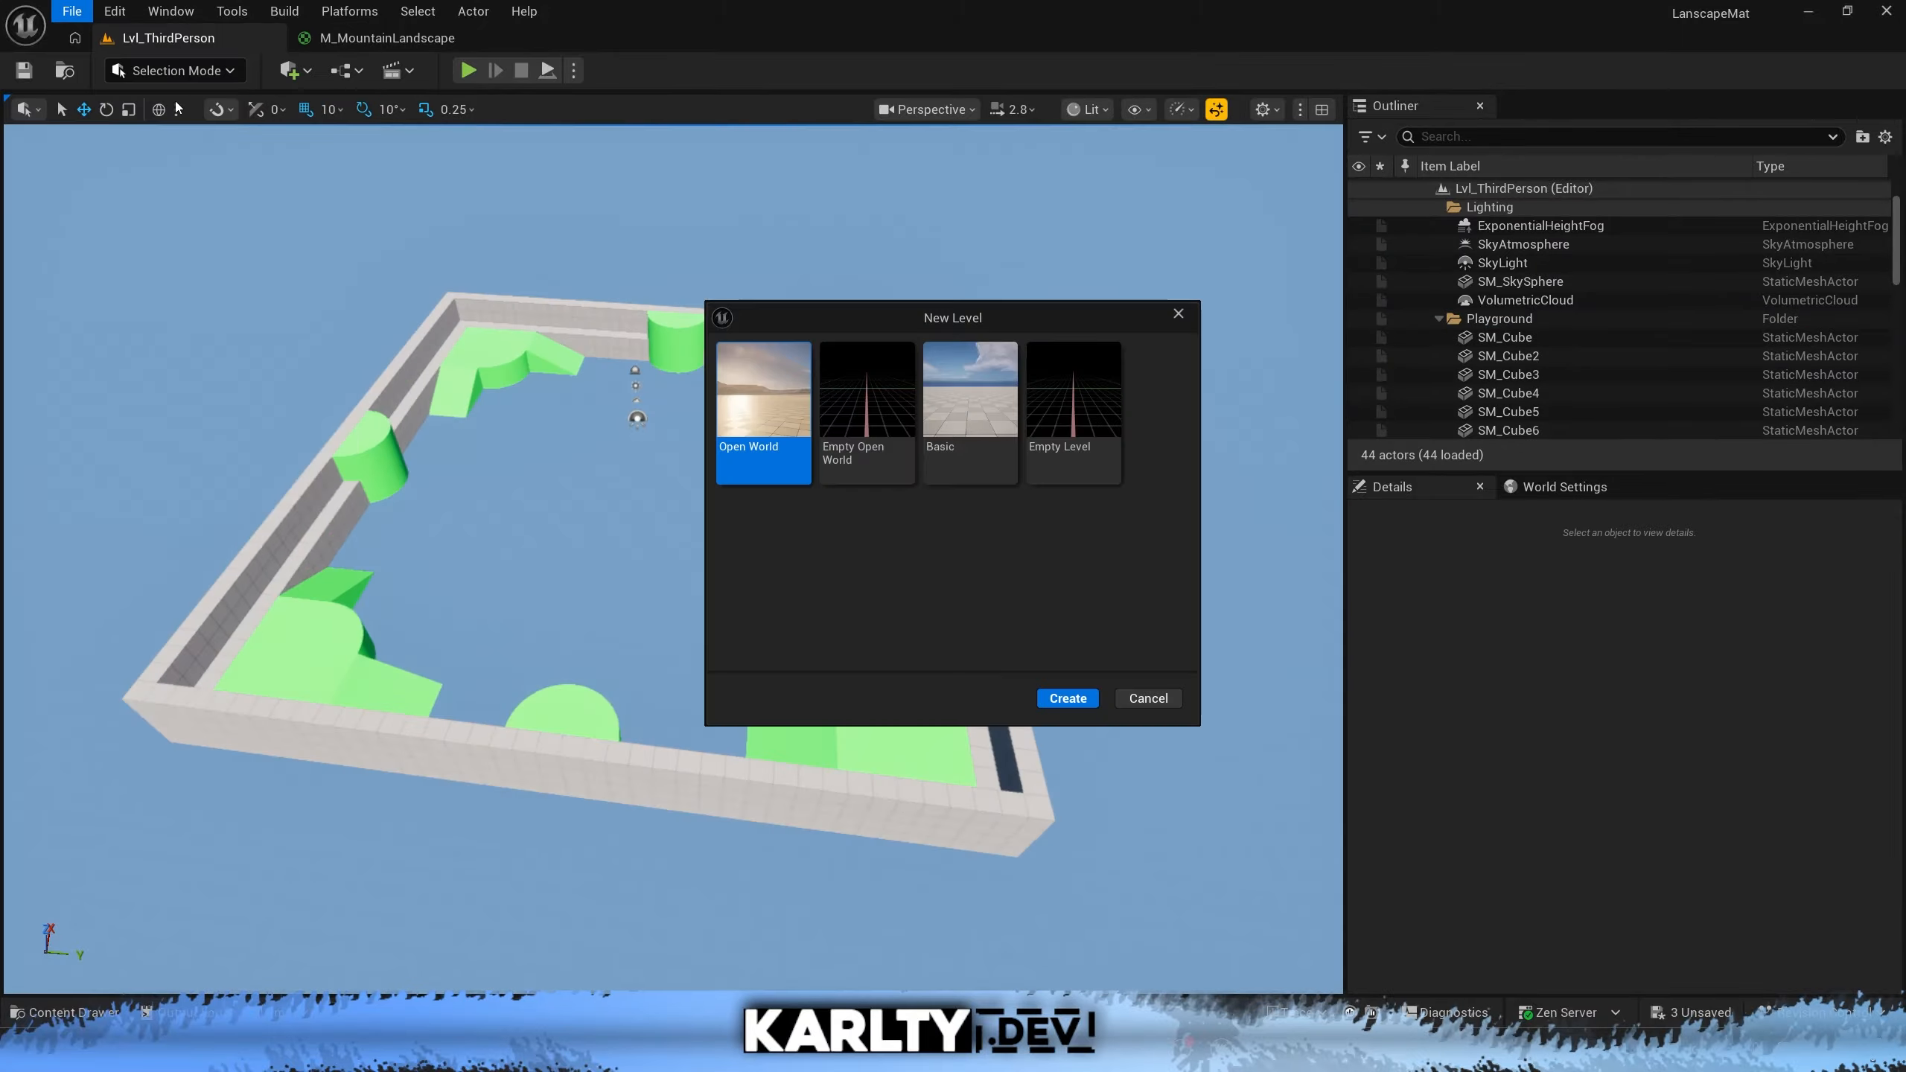
left_click(1067, 441)
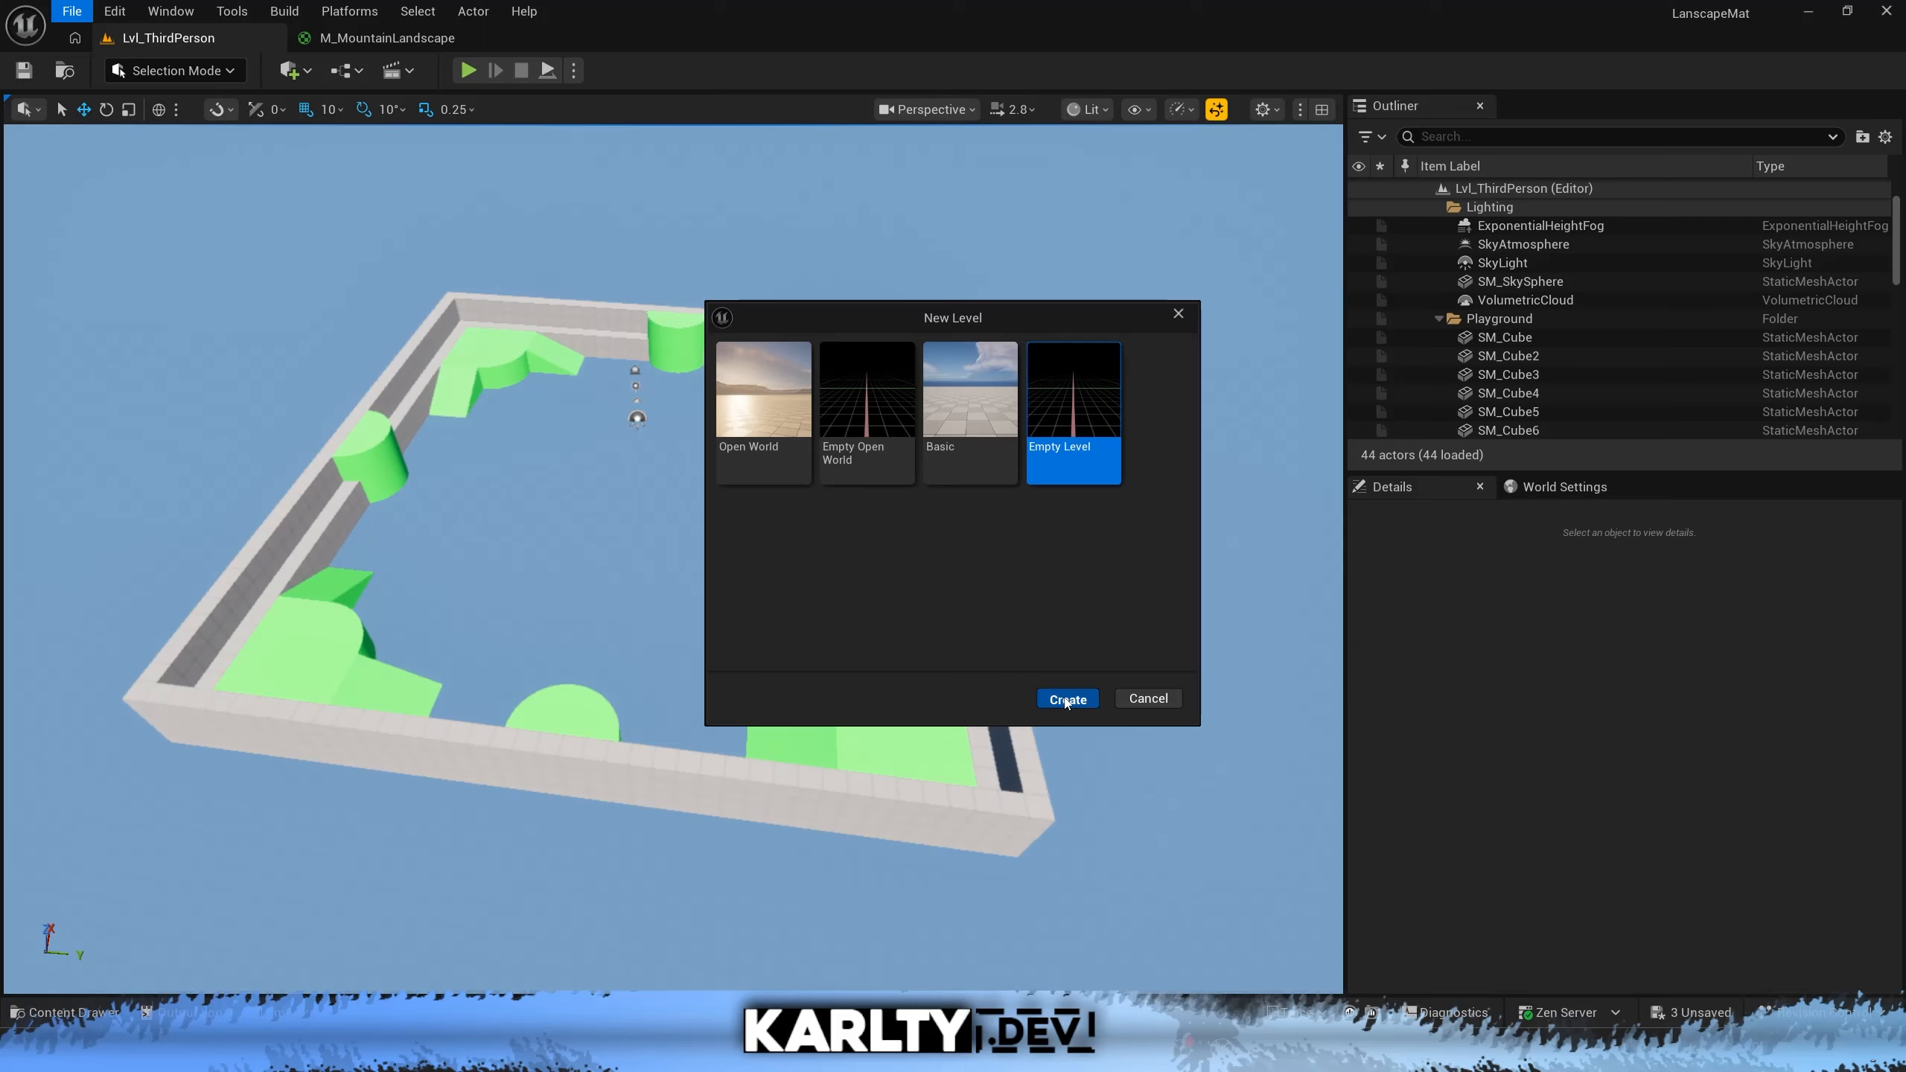
left_click(1067, 700)
left_click(996, 733)
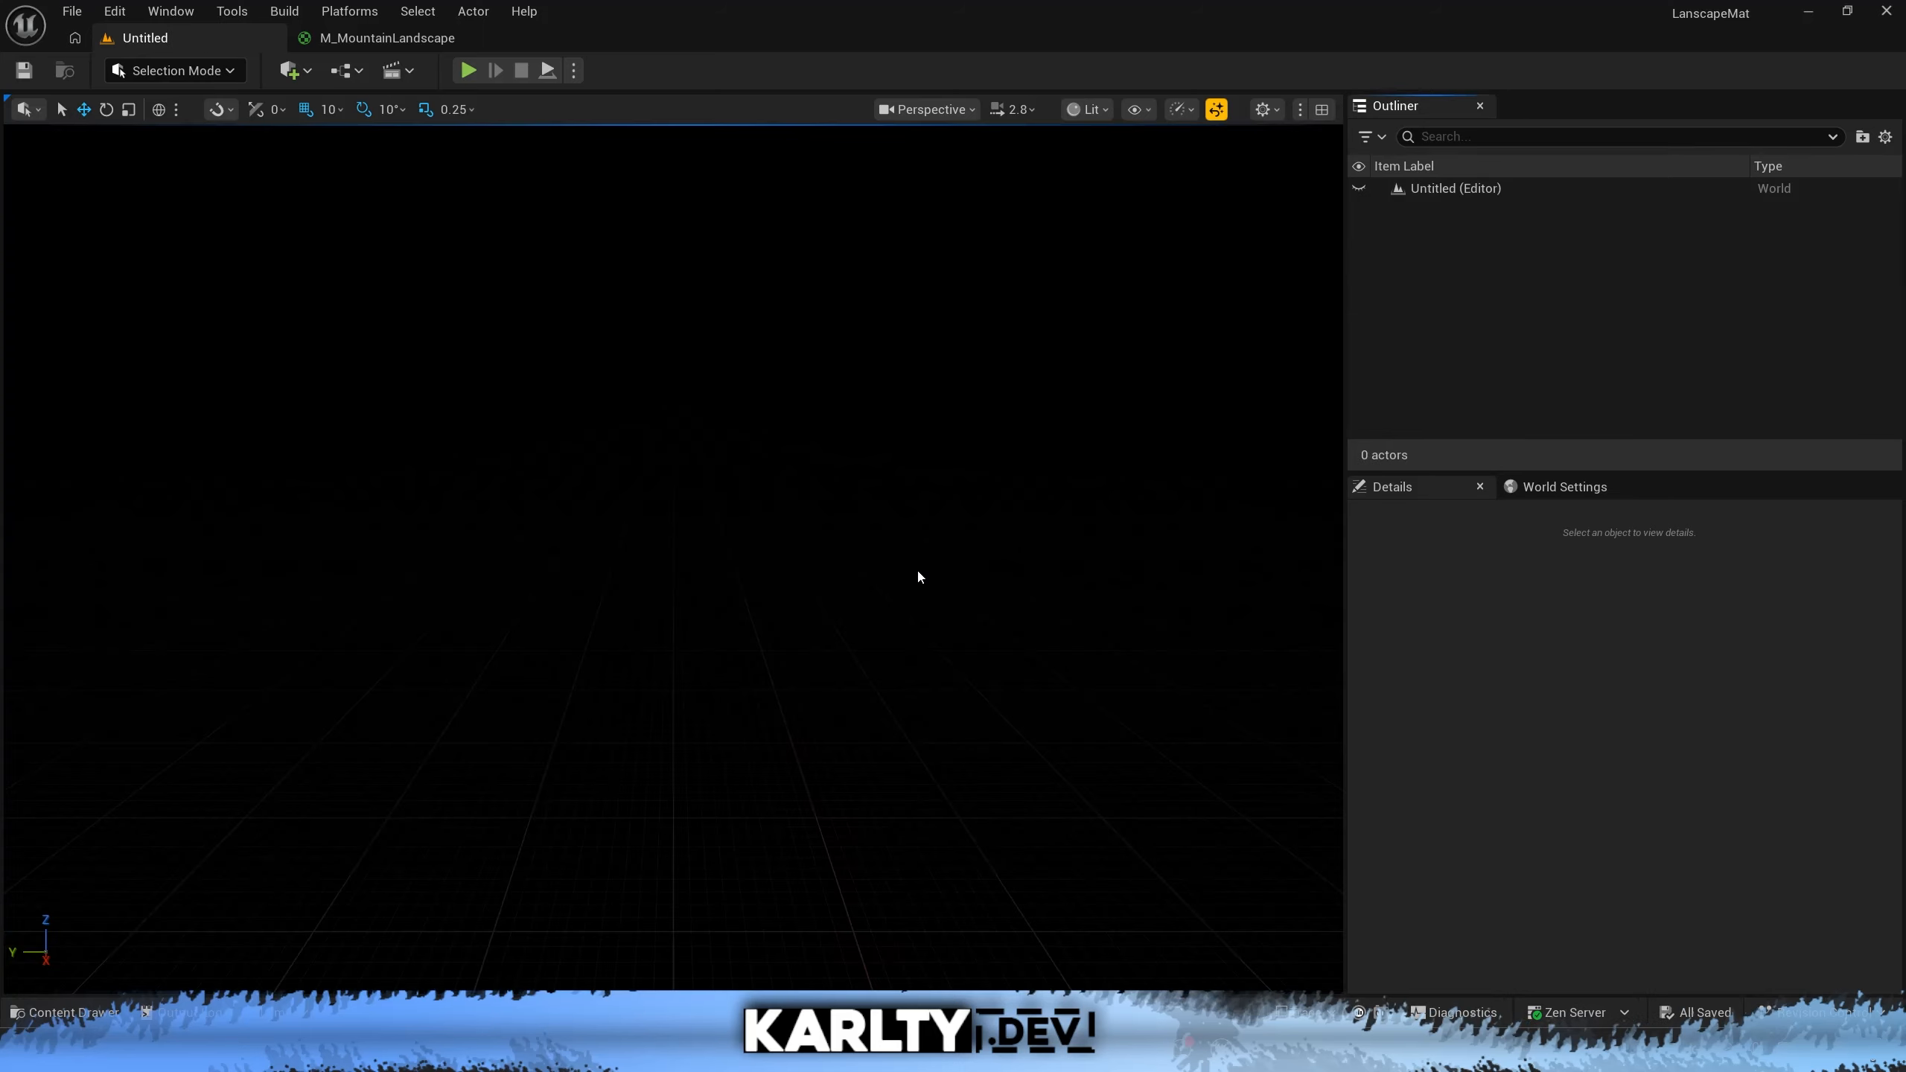
Add a sky light, directional light, sky atmosphere, volumetric cloud and height fog to the empty level with the Env. Light Mixer
left_click(232, 10)
mouse_move(171, 11)
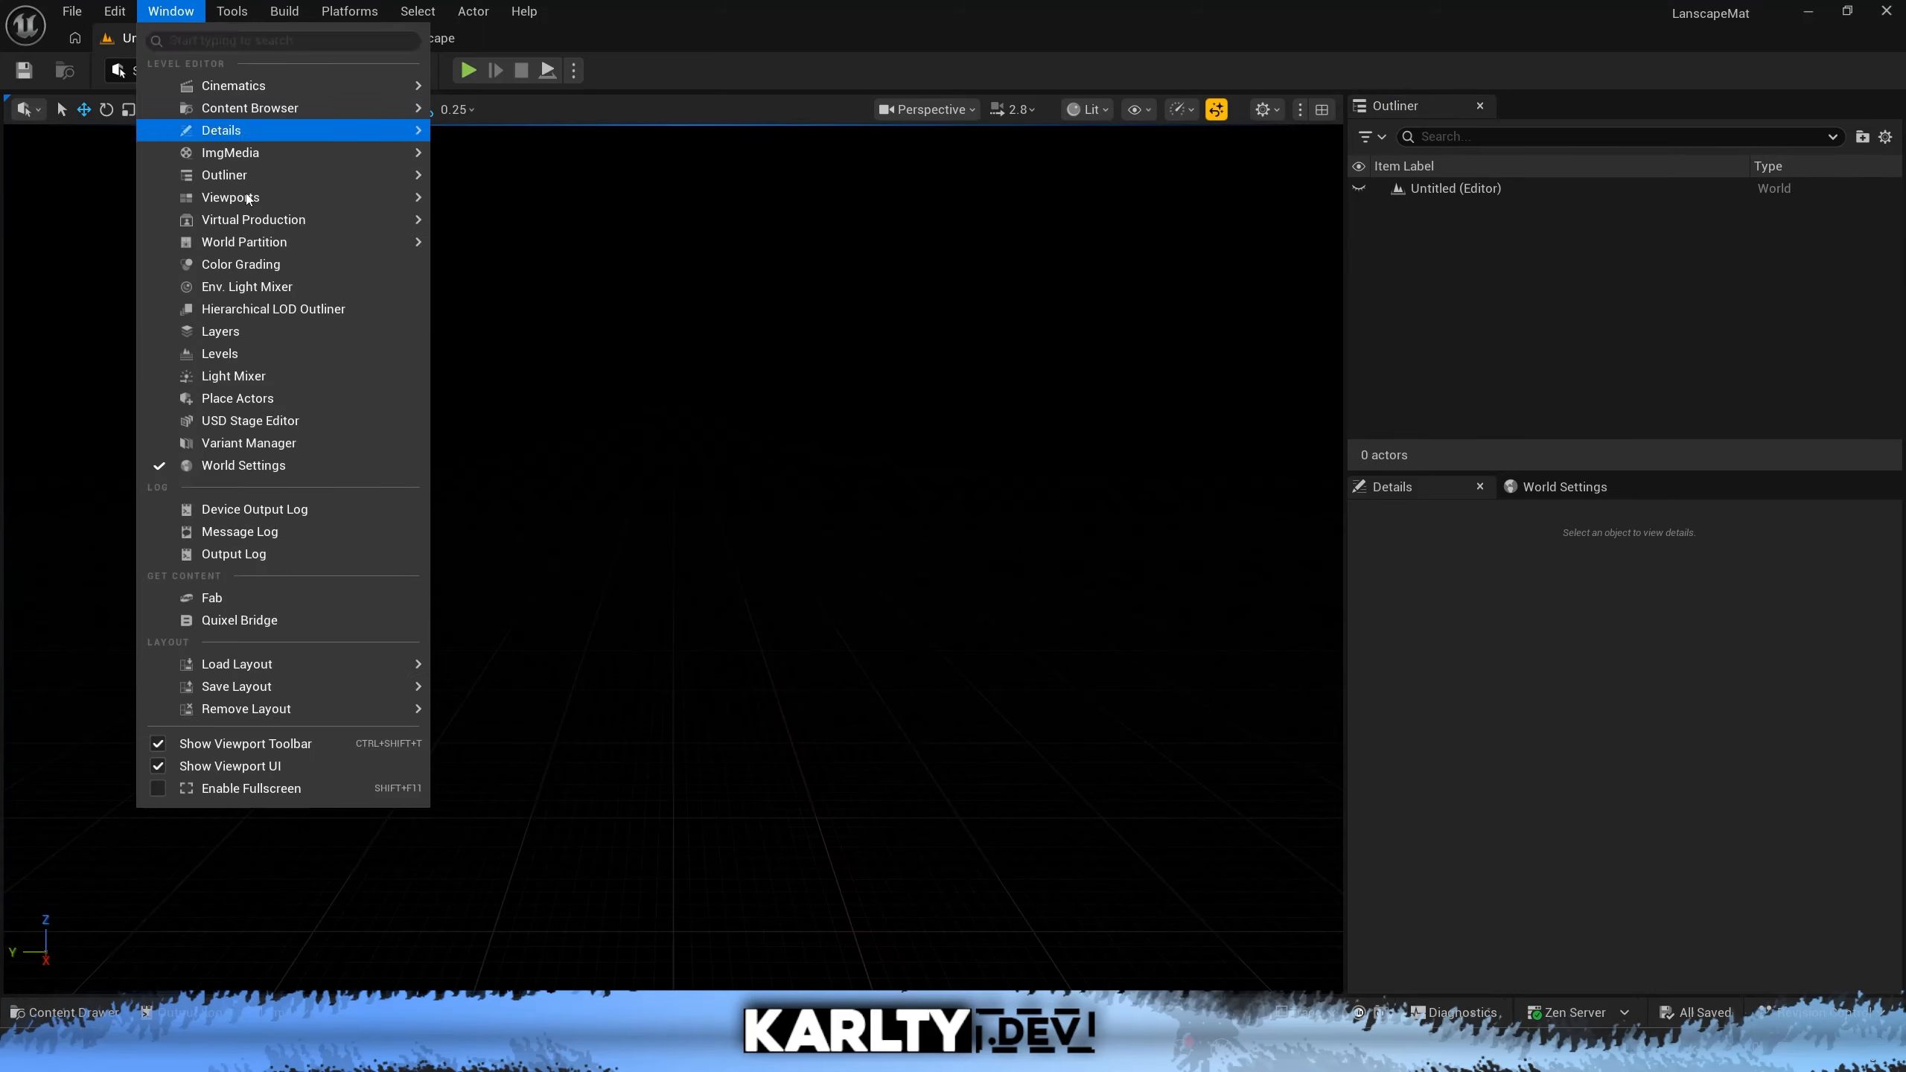
left_click(320, 289)
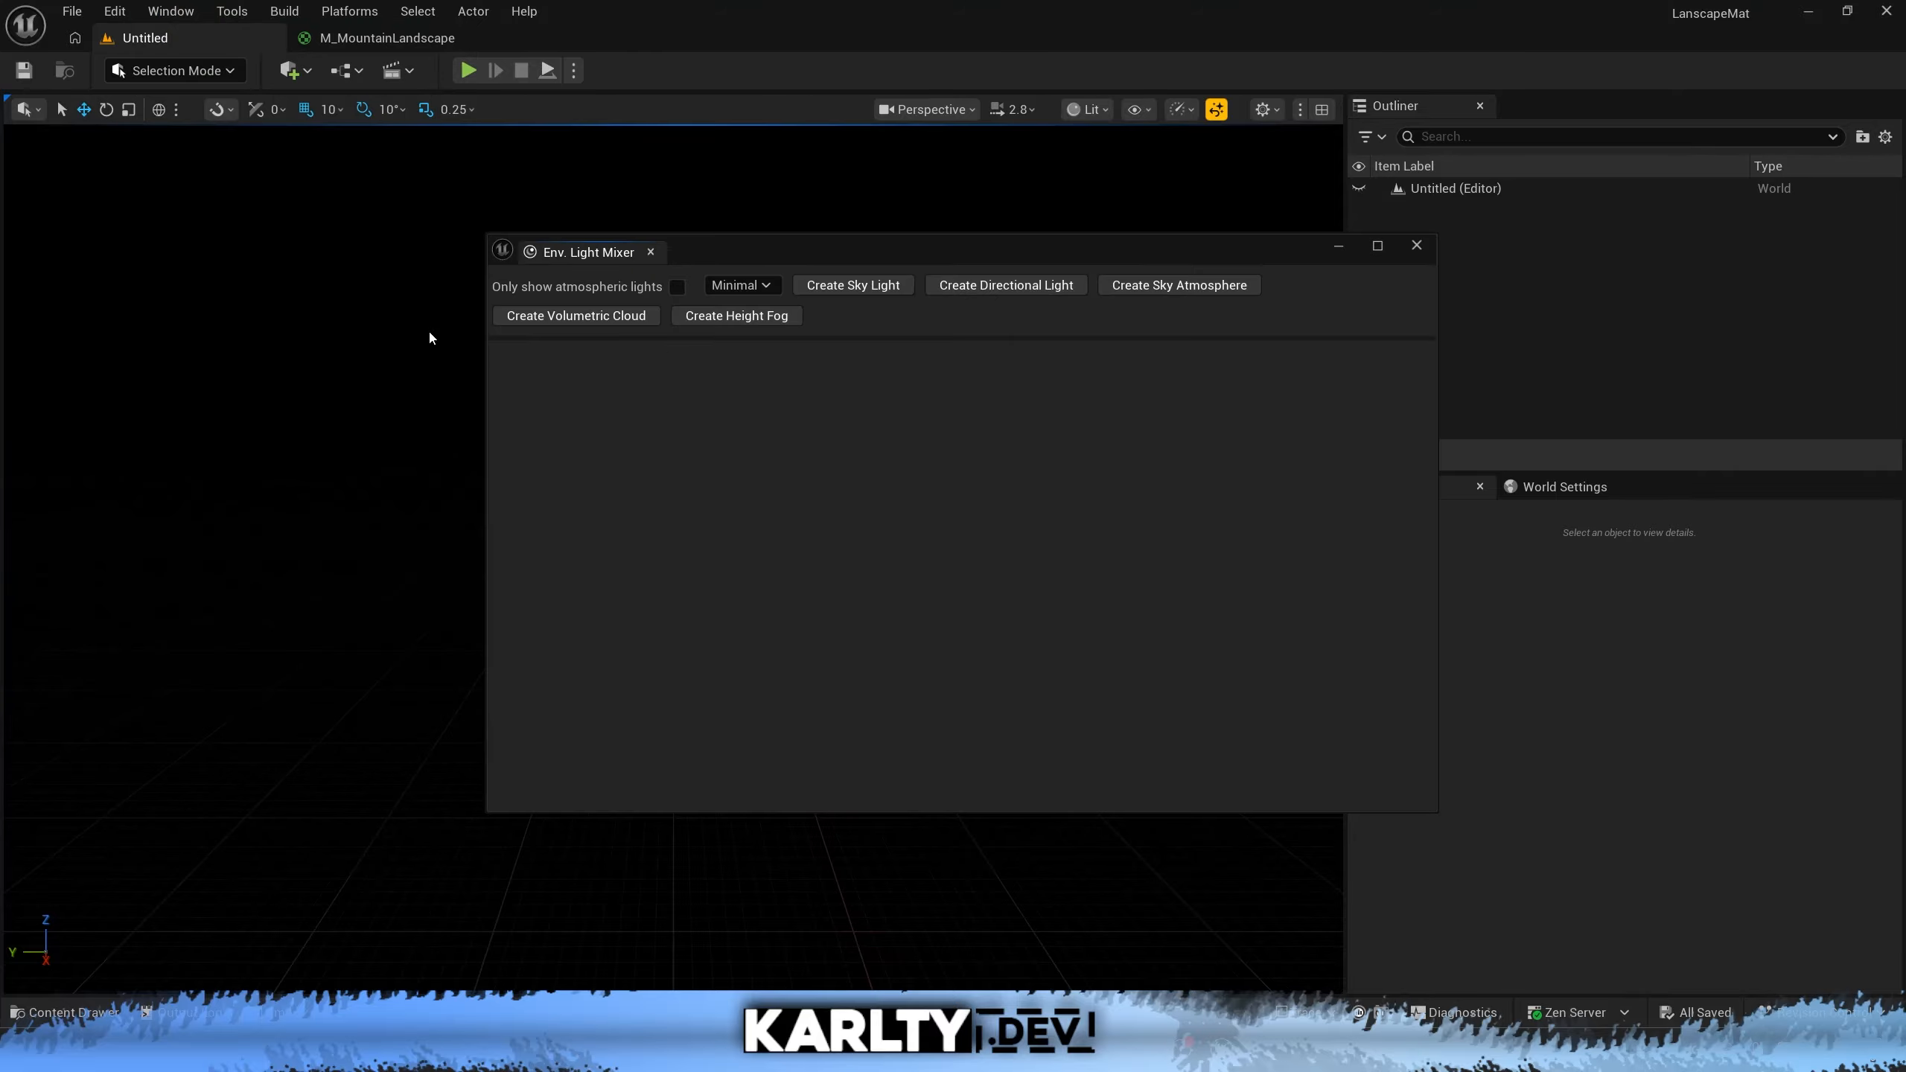
left_click(858, 283)
left_click(858, 283)
left_click(858, 283)
left_click(858, 283)
left_click(858, 283)
Switch to Landscape mode and set the new landscape's section size to 7×7 quads
left_click(174, 70)
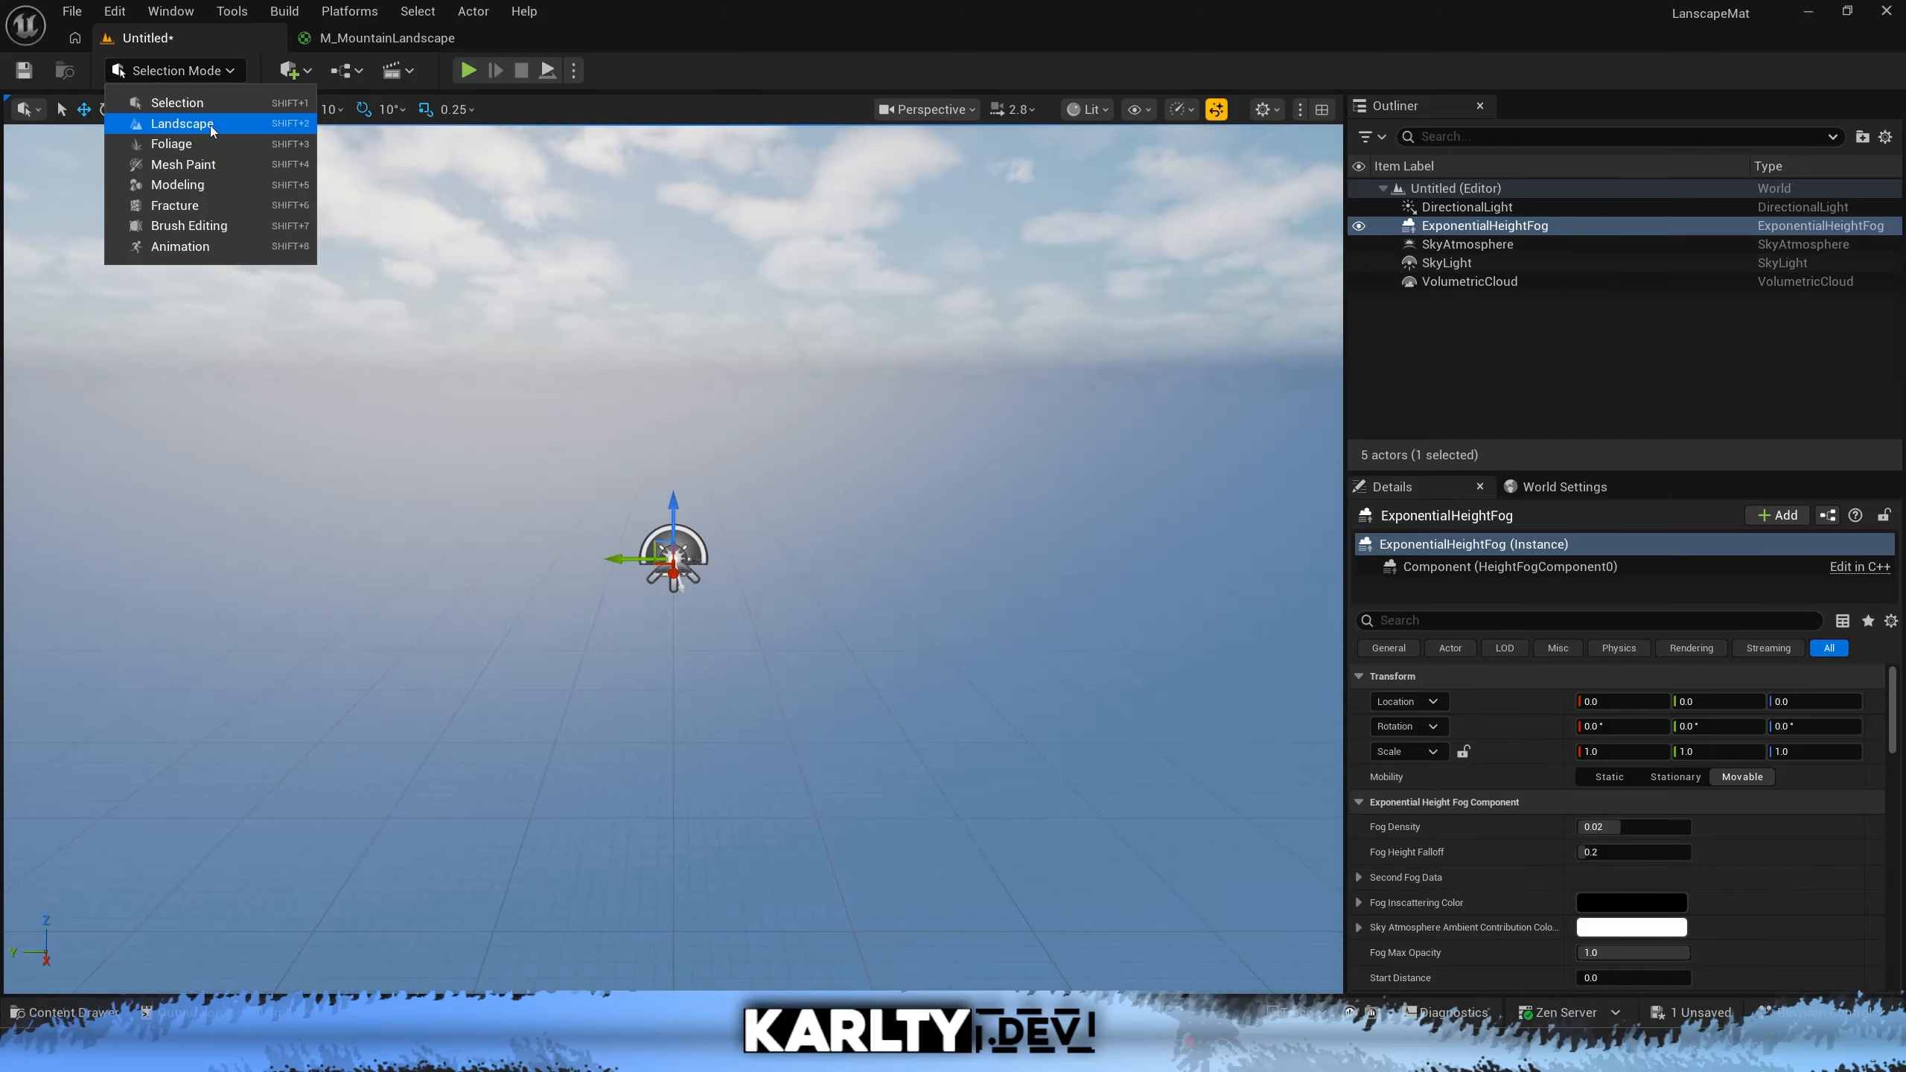
left_click(182, 123)
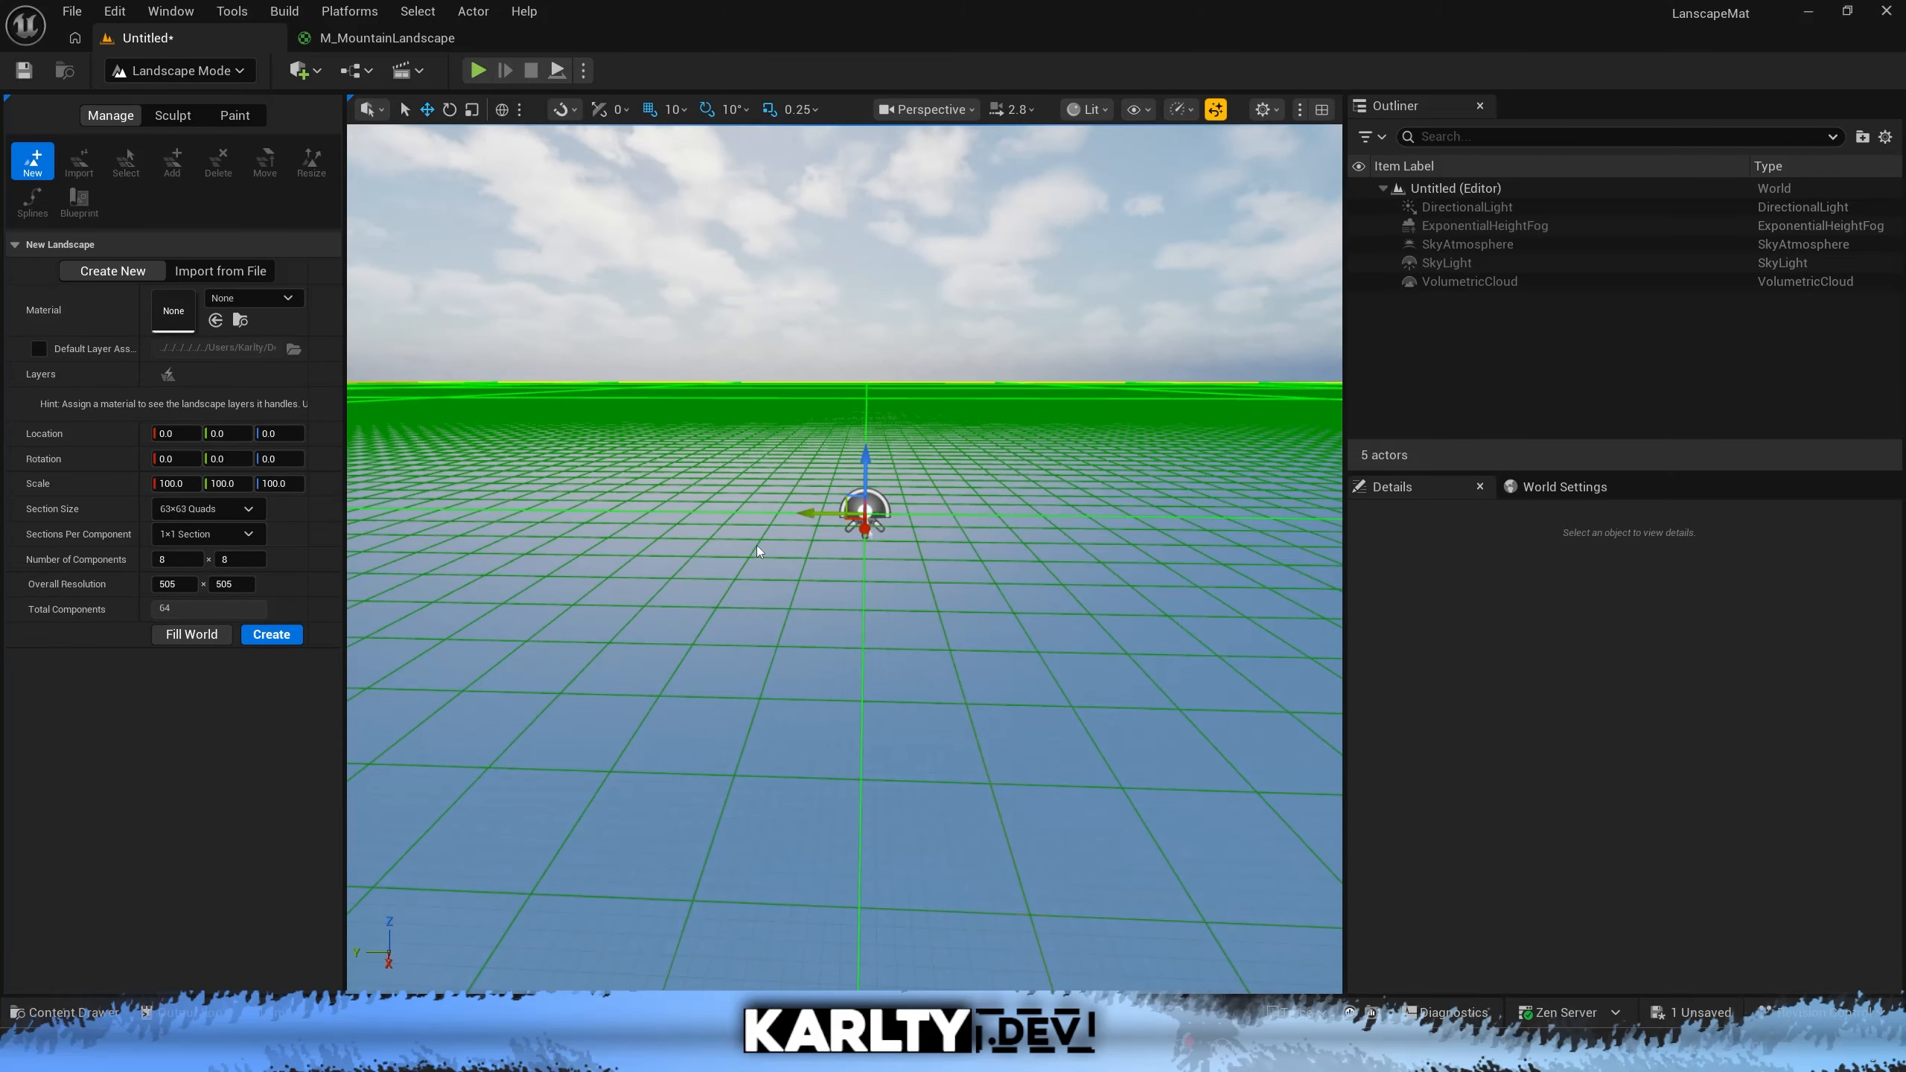
right_click_drag(786, 559, 779, 639)
scroll(790, 562, "down", 6)
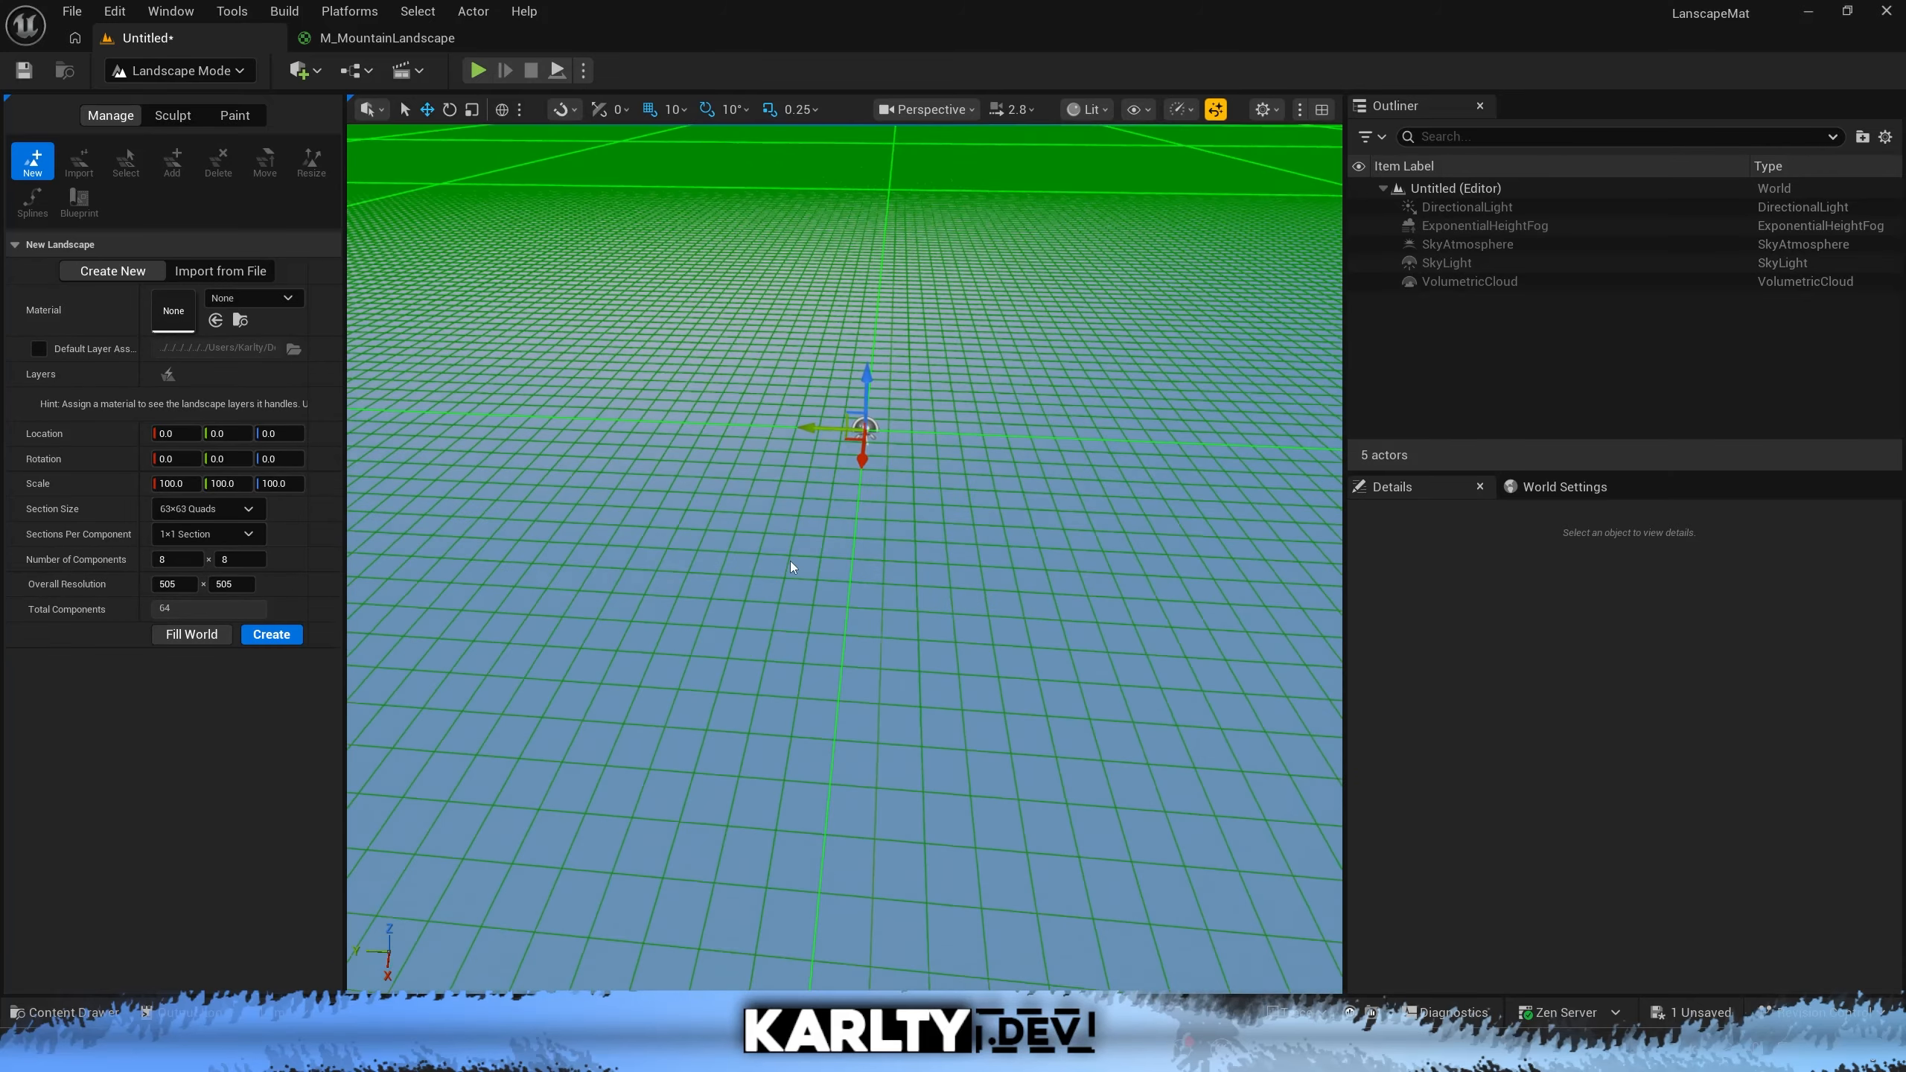
right_click_drag(449, 545, 467, 518)
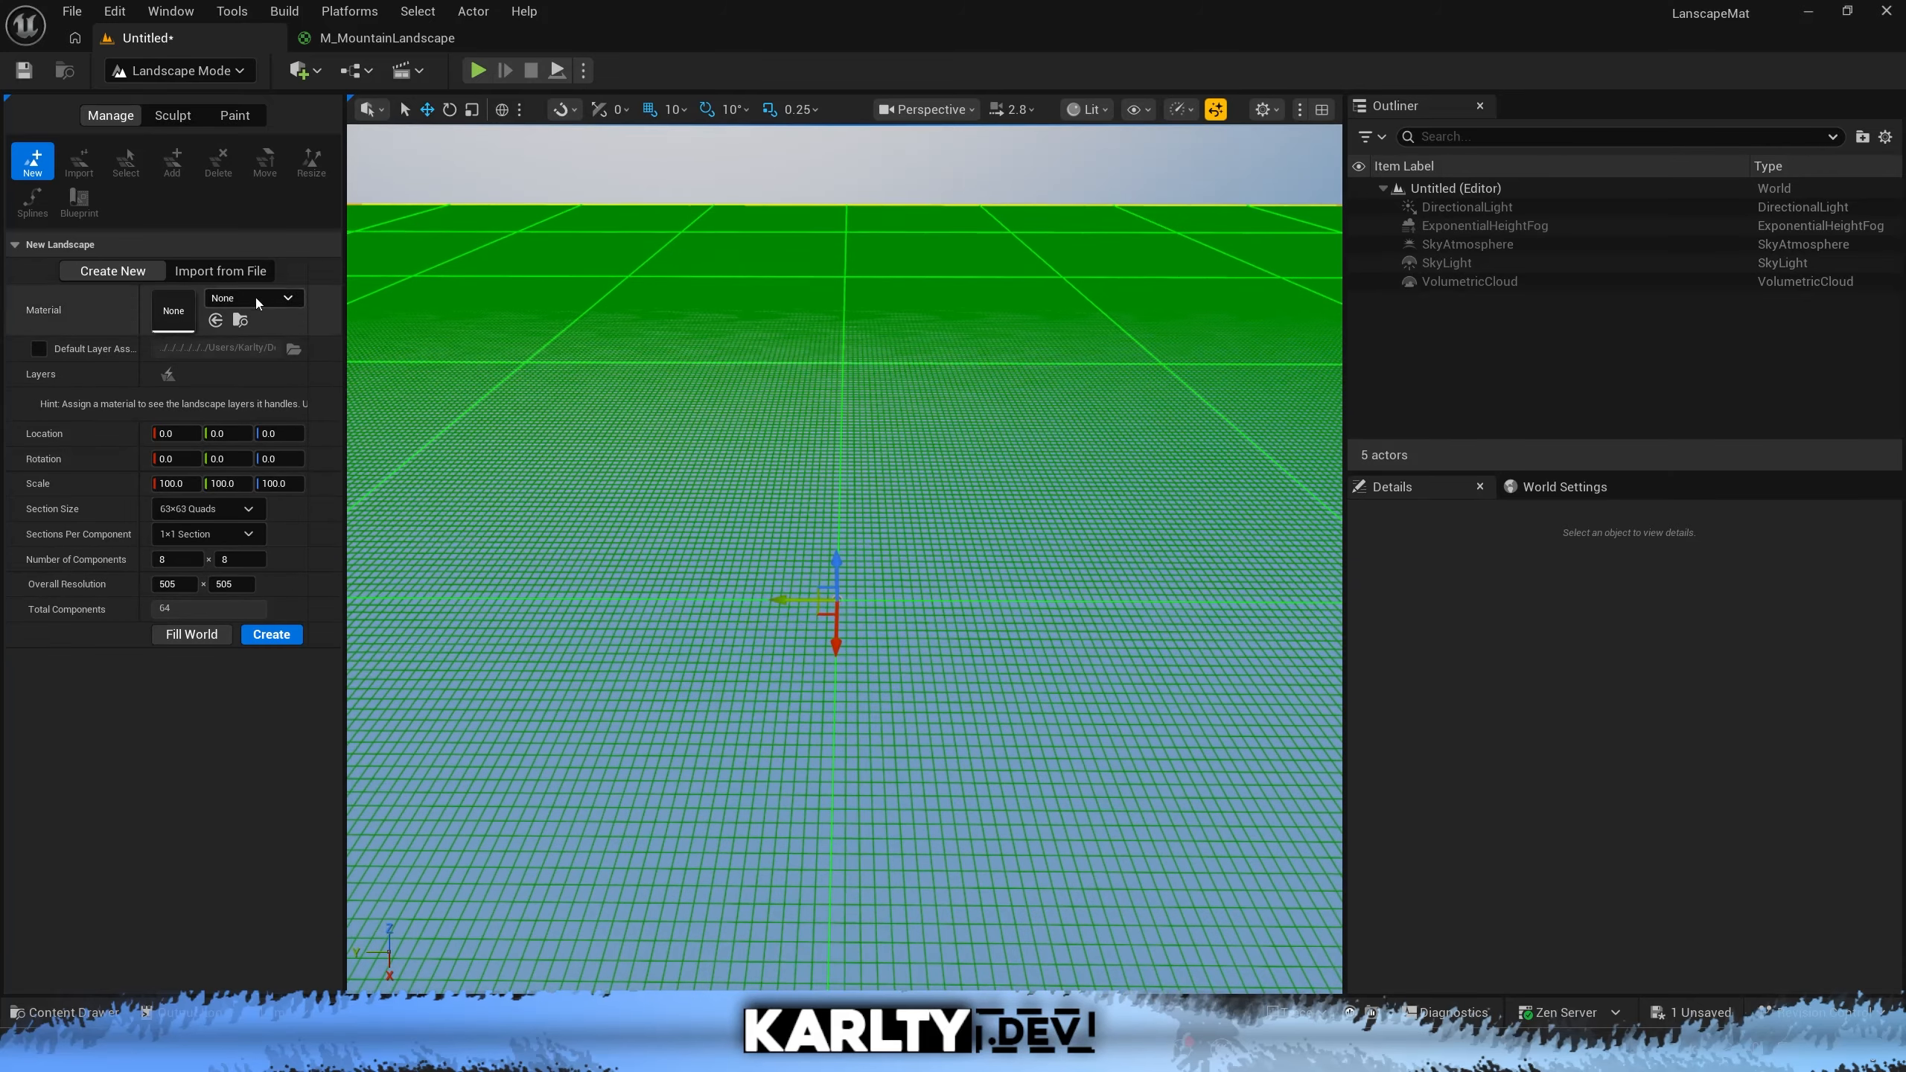
left_click(212, 515)
left_click(206, 539)
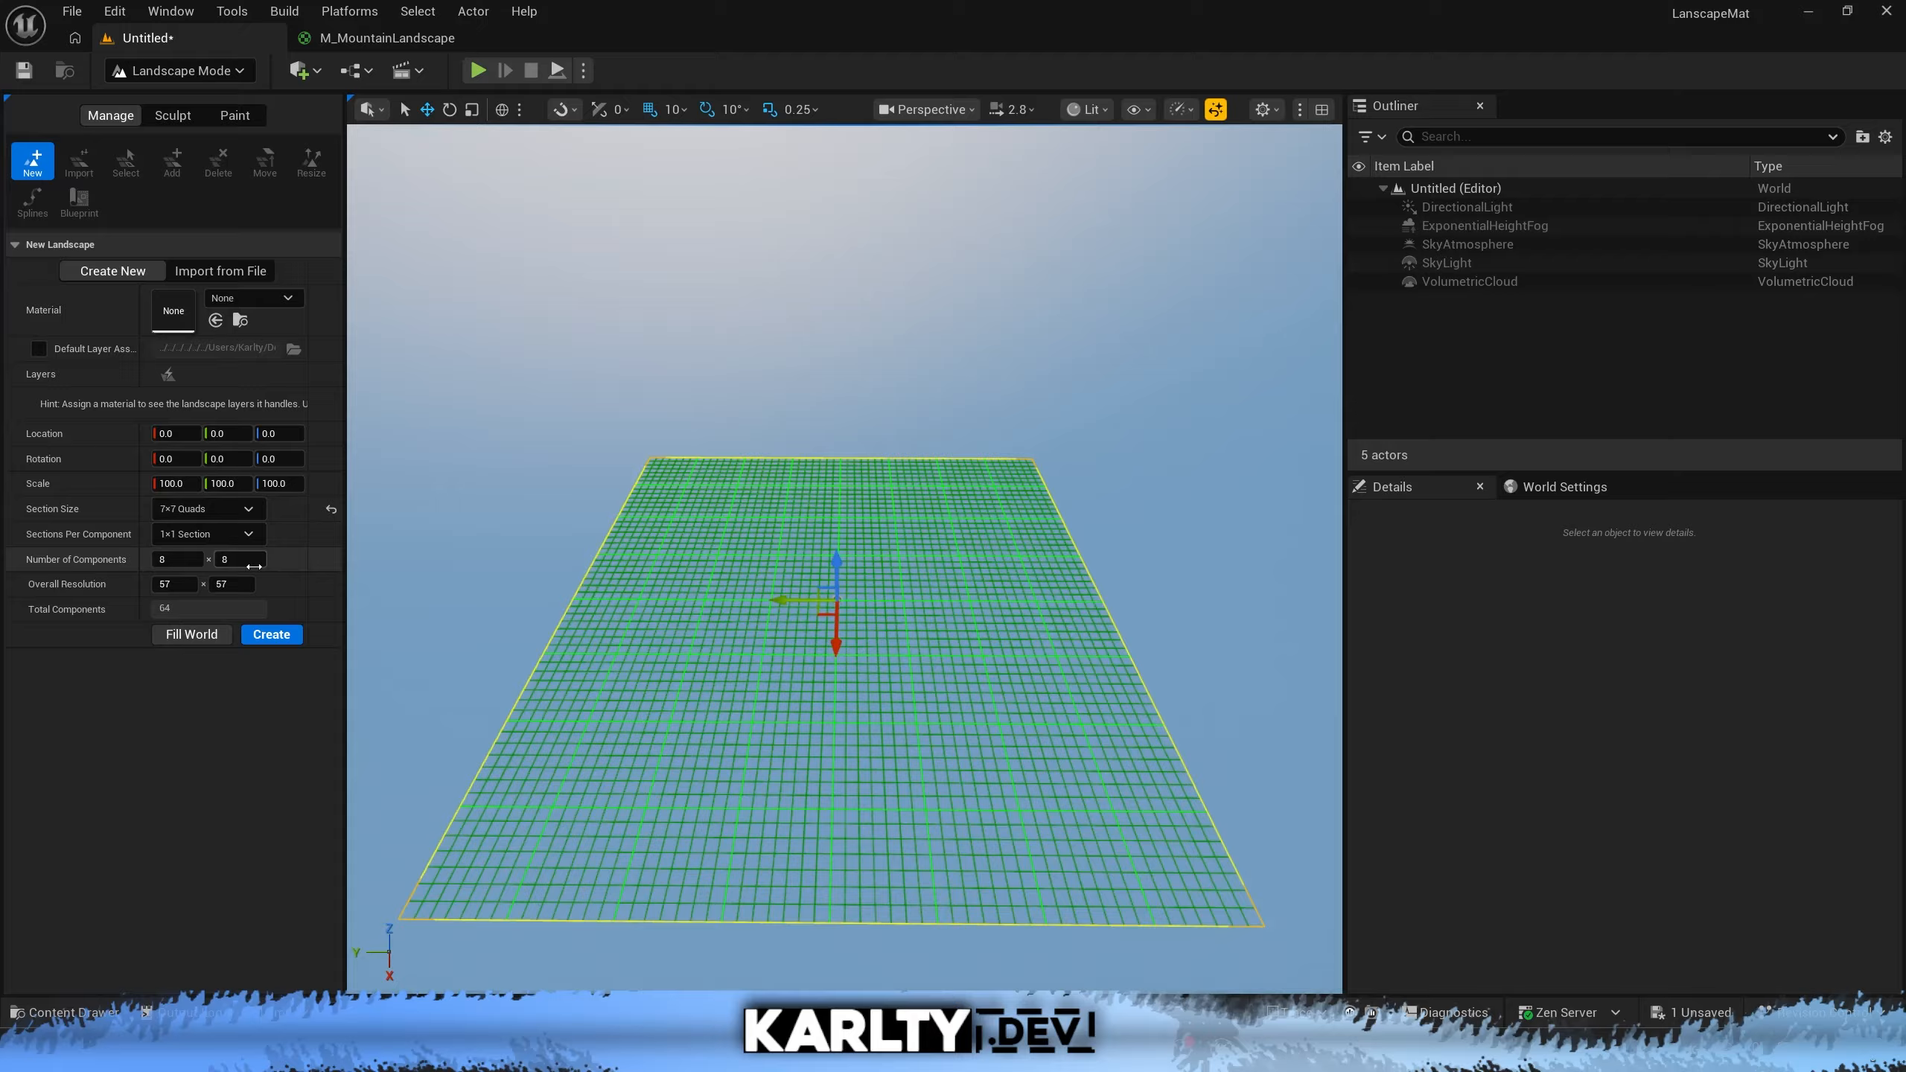
Create the new landscape from the configured size settings
left_click(288, 636)
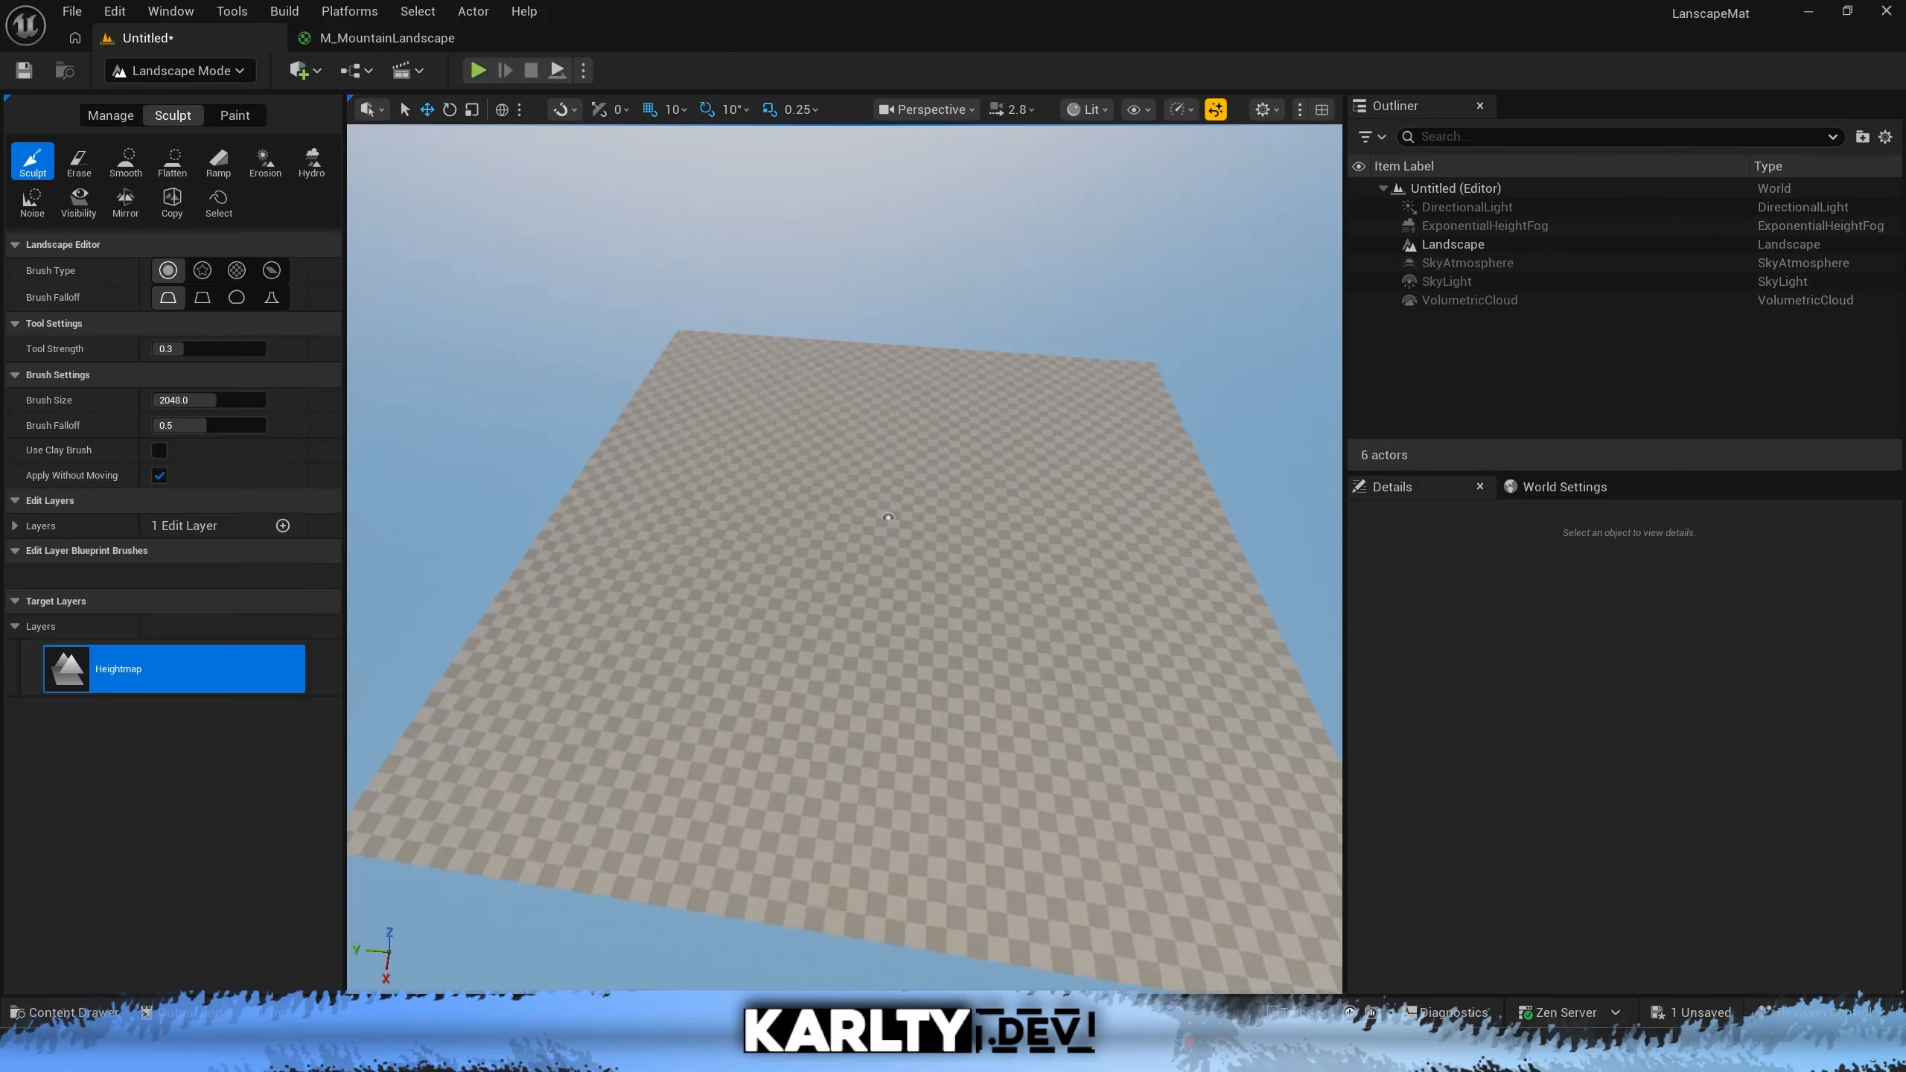
key("w")
right_click_drag(941, 667, 920, 616)
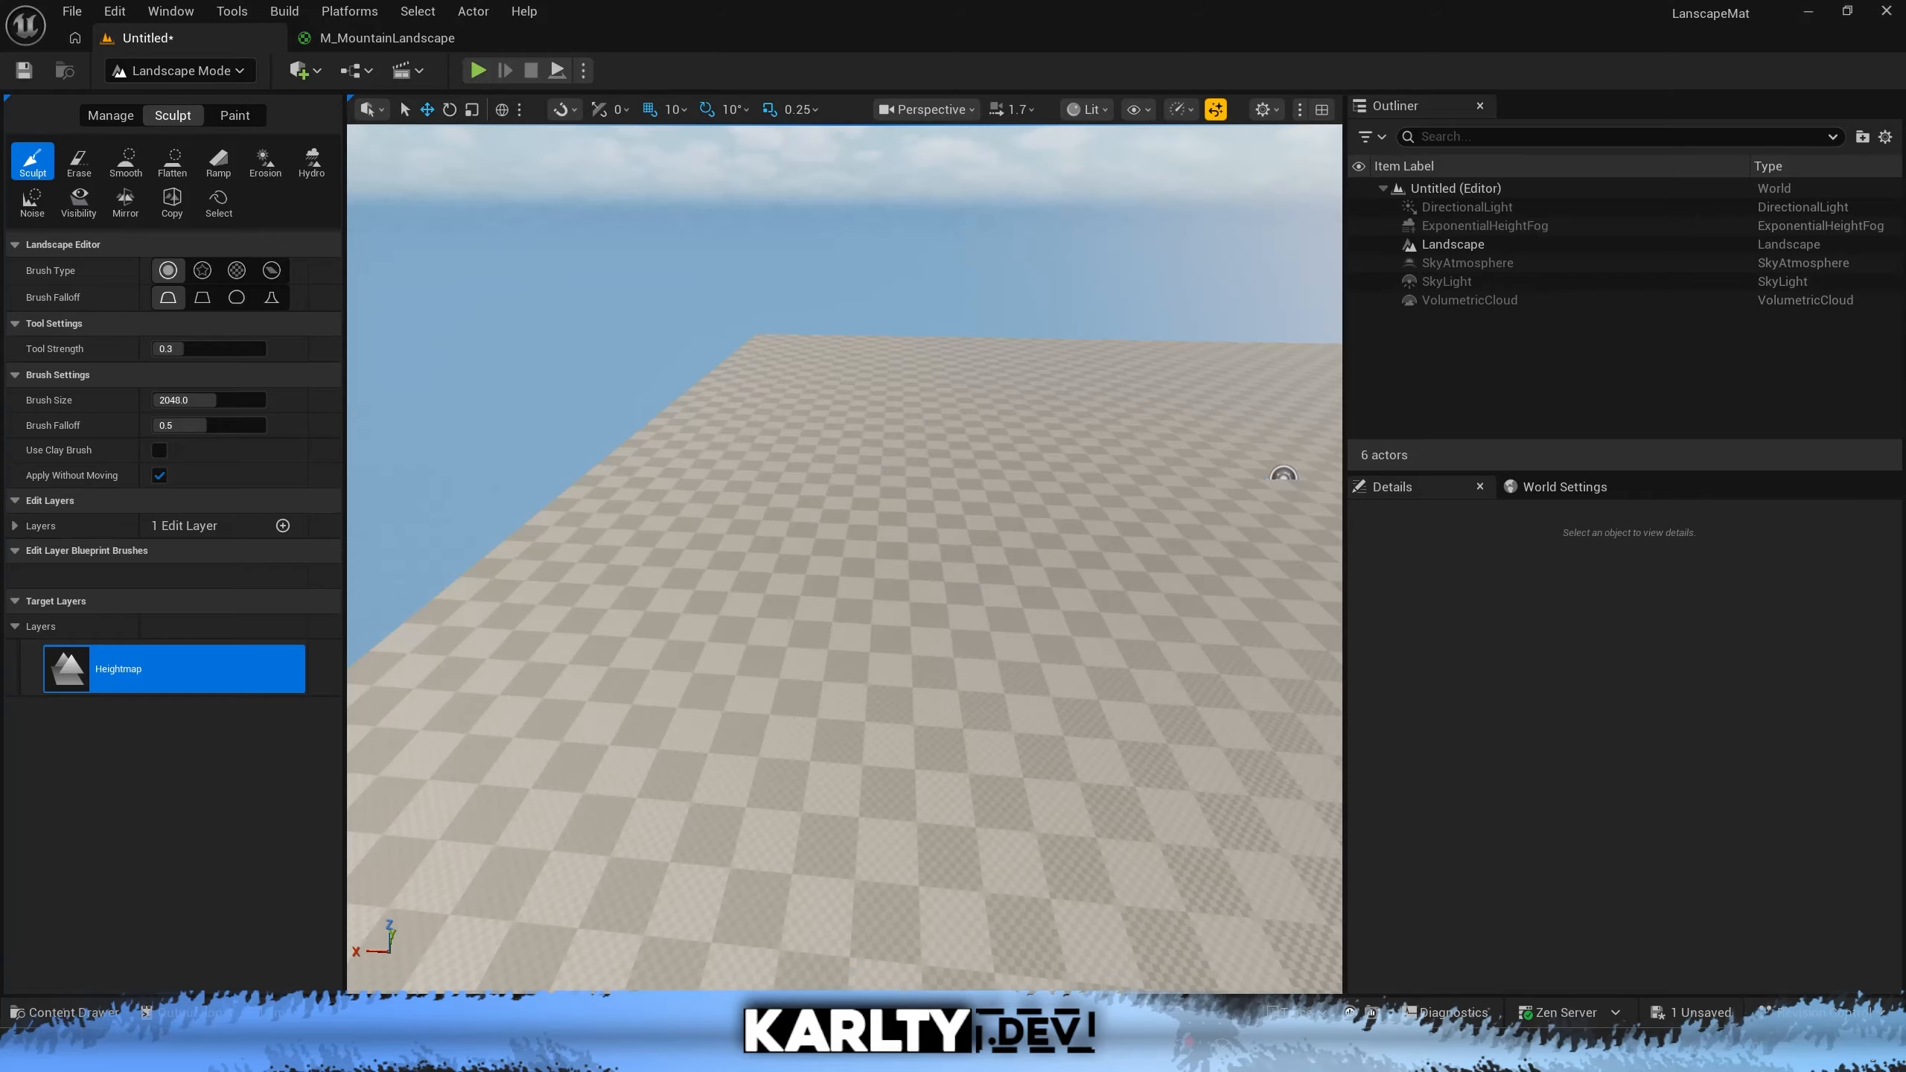
mouse_move(727, 478)
right_mouse_down()
mouse_move(916, 526)
mouse_move(927, 477)
right_mouse_up()
key("s")
scroll(727, 478, "down", 5)
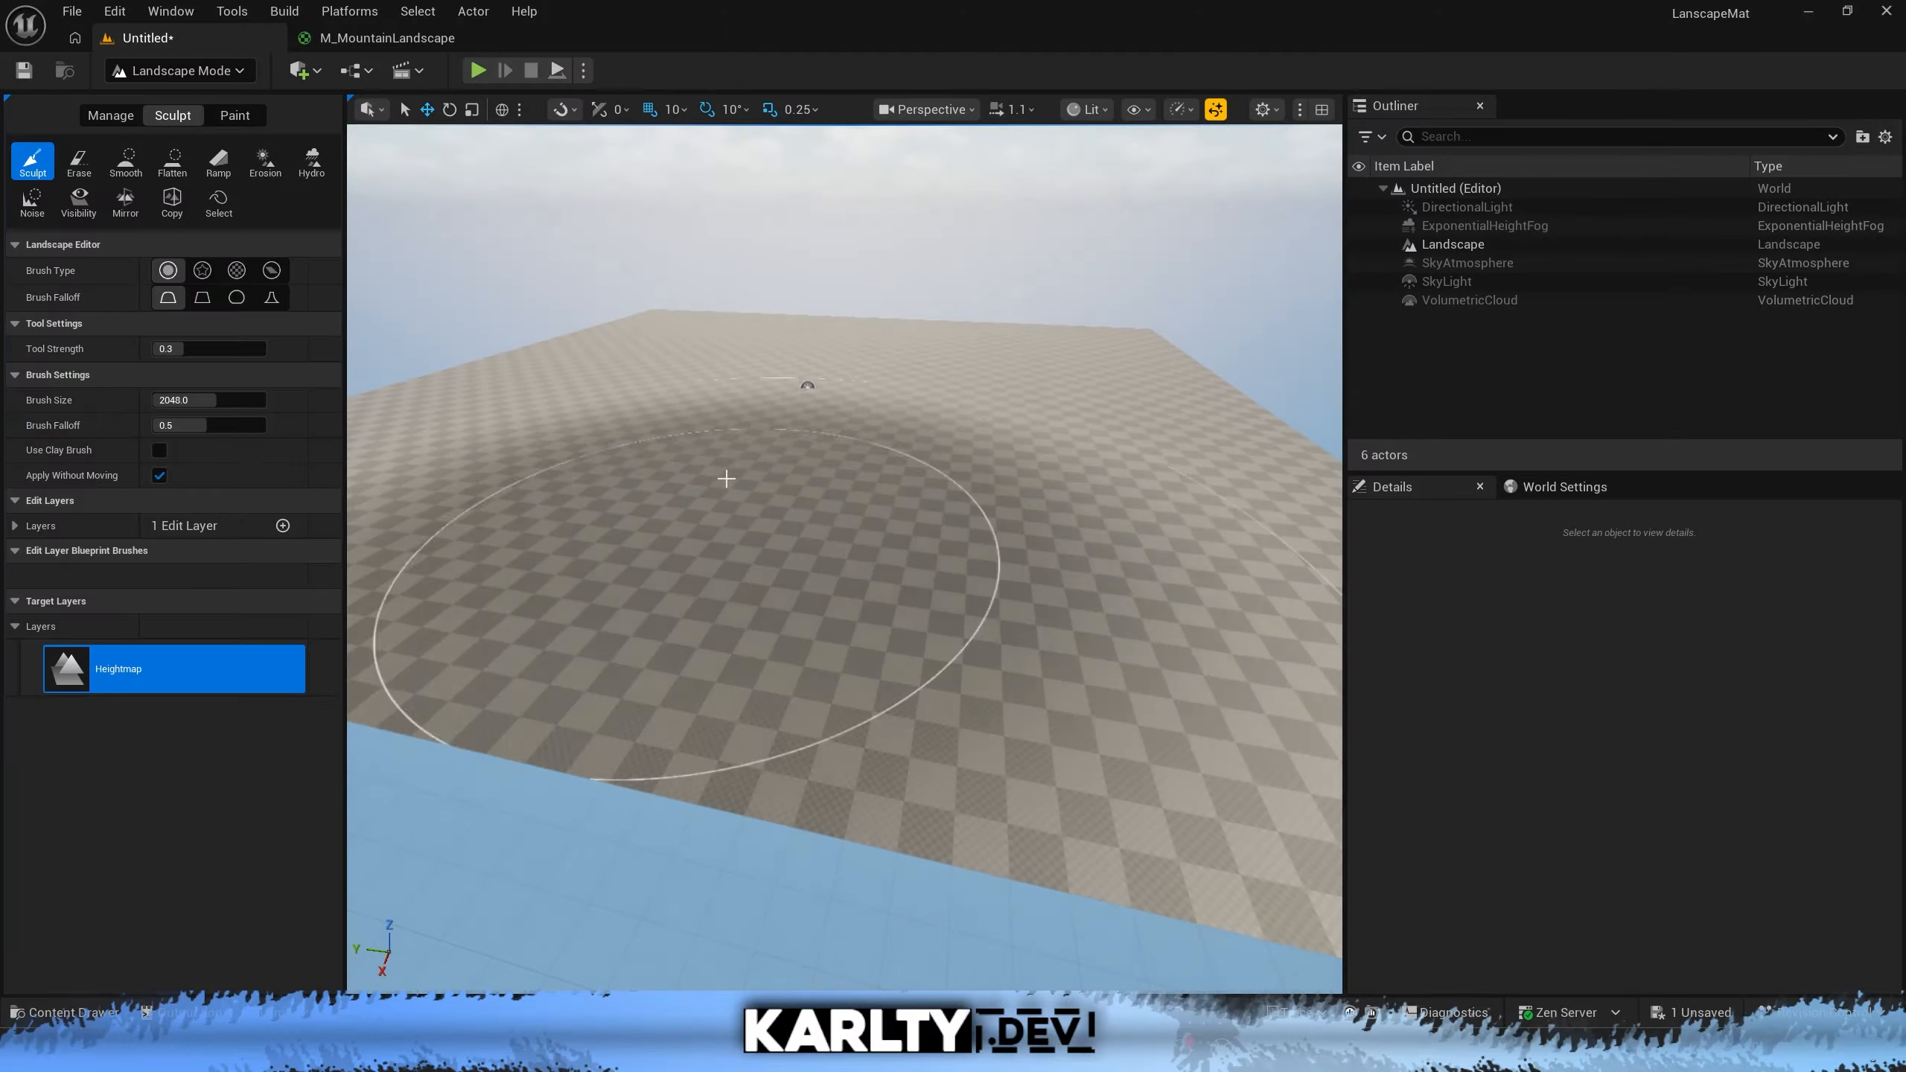
Sculpt a broad mountain with raised ridges near one edge of the landscape, using the circular brush
mouse_move(726, 478)
left_mouse_down()
mouse_move(881, 415)
mouse_move(940, 456)
mouse_move(874, 469)
left_mouse_up()
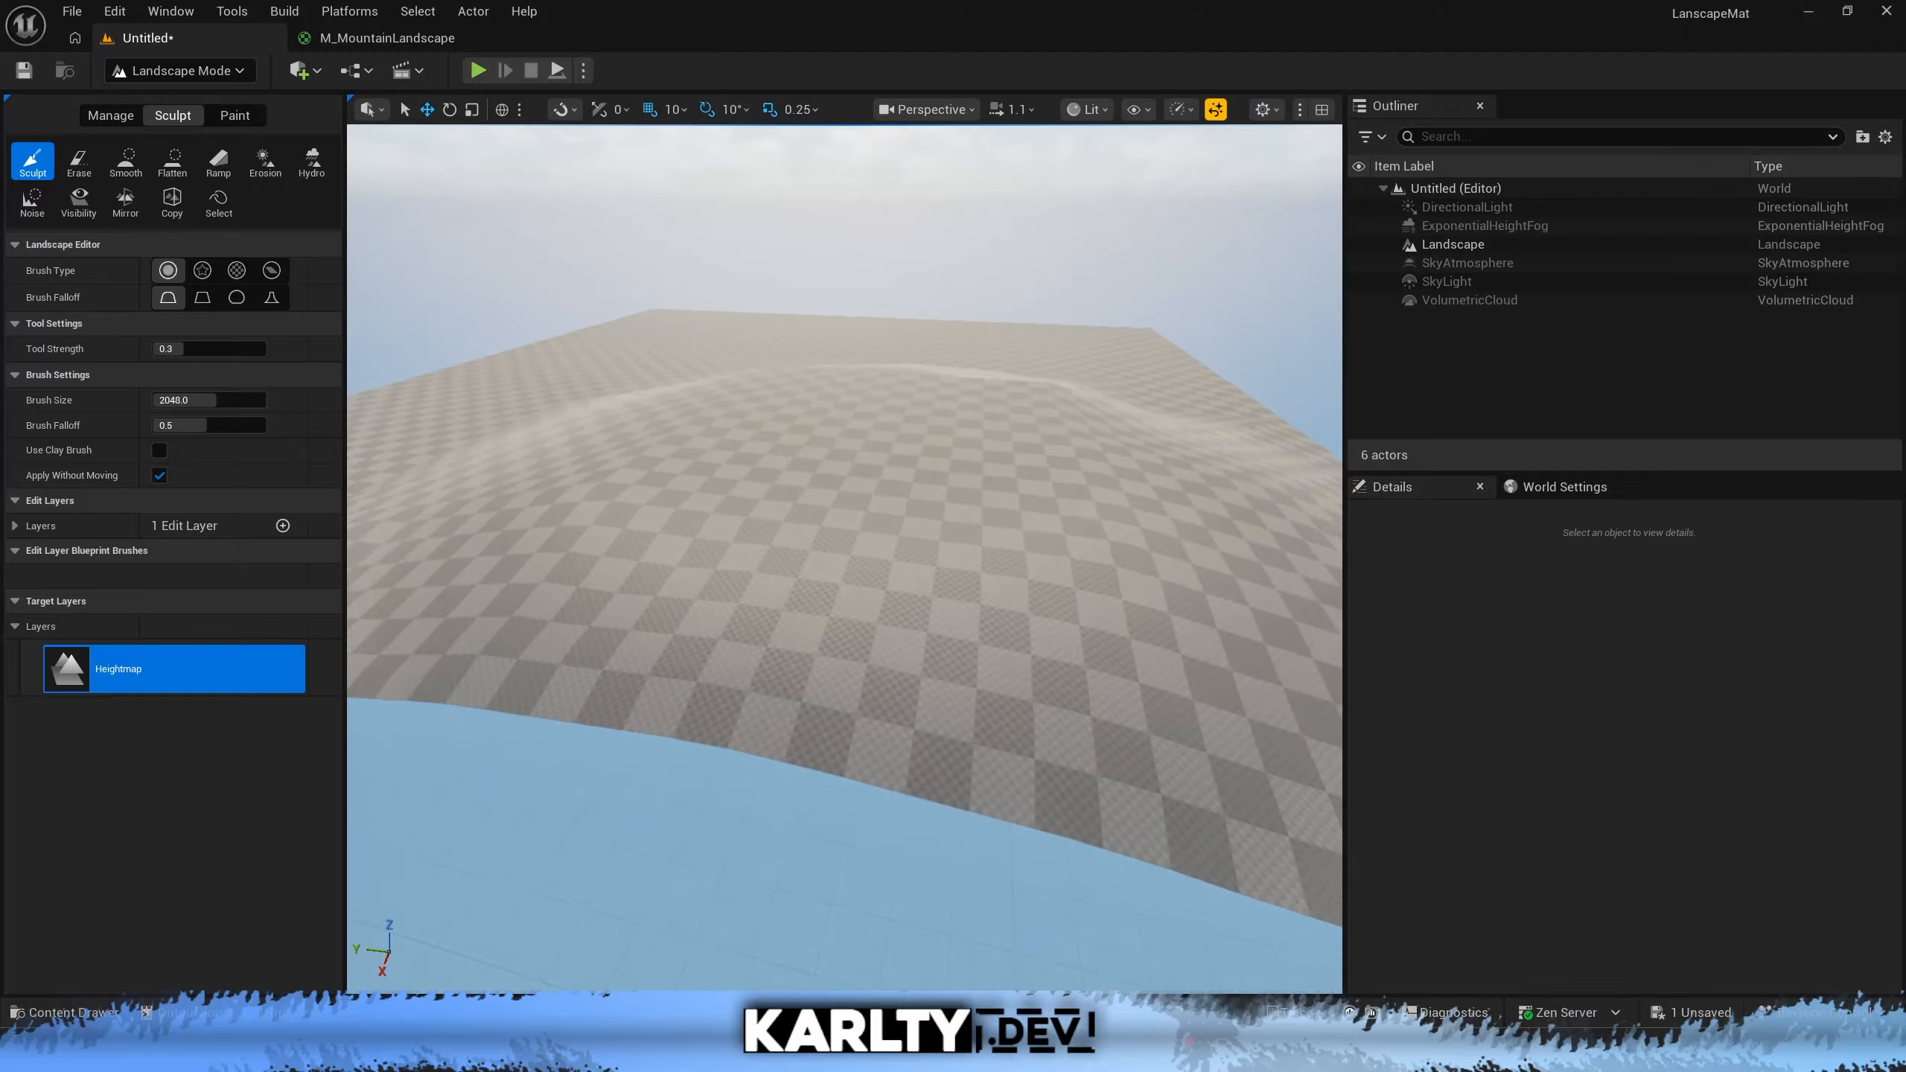
key("w")
right_click_drag(874, 469, 950, 446)
key("s")
mouse_move(739, 425)
left_mouse_down()
mouse_move(752, 401)
mouse_move(954, 362)
left_mouse_up()
mouse_move(953, 362)
right_mouse_down()
mouse_move(975, 360)
mouse_move(924, 368)
mouse_move(974, 422)
right_mouse_up()
key("w")
mouse_move(975, 422)
left_mouse_down()
mouse_move(856, 426)
mouse_move(977, 401)
left_mouse_up()
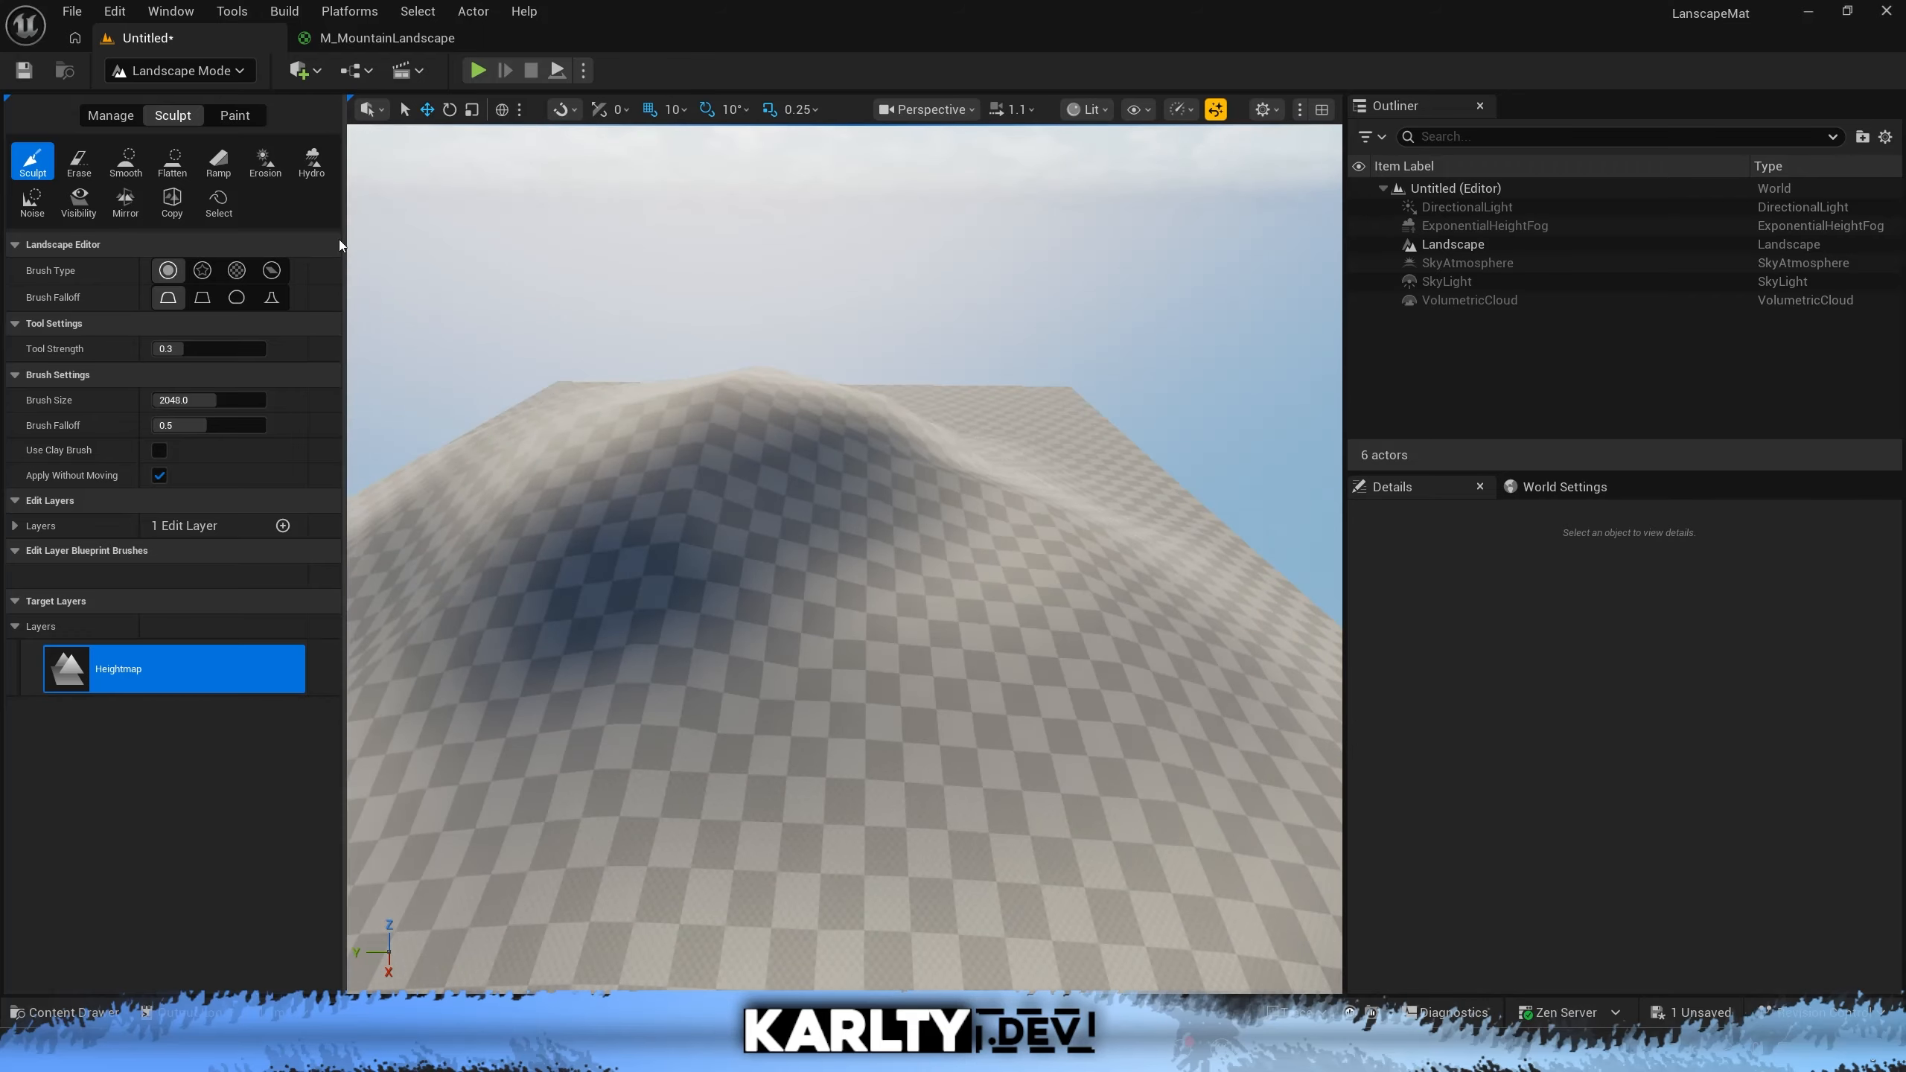
Roughen the sculpted mountain's slopes with the Erosion tool
left_click(265, 163)
mouse_move(835, 419)
left_mouse_down()
mouse_move(950, 444)
mouse_move(1126, 635)
mouse_move(582, 743)
mouse_move(481, 451)
mouse_move(820, 410)
mouse_move(987, 516)
mouse_move(961, 558)
mouse_move(800, 430)
left_mouse_up()
mouse_move(799, 430)
right_mouse_down()
mouse_move(690, 431)
mouse_move(811, 375)
mouse_move(923, 383)
mouse_move(803, 373)
right_mouse_up()
key("s")
key("d")
key("w")
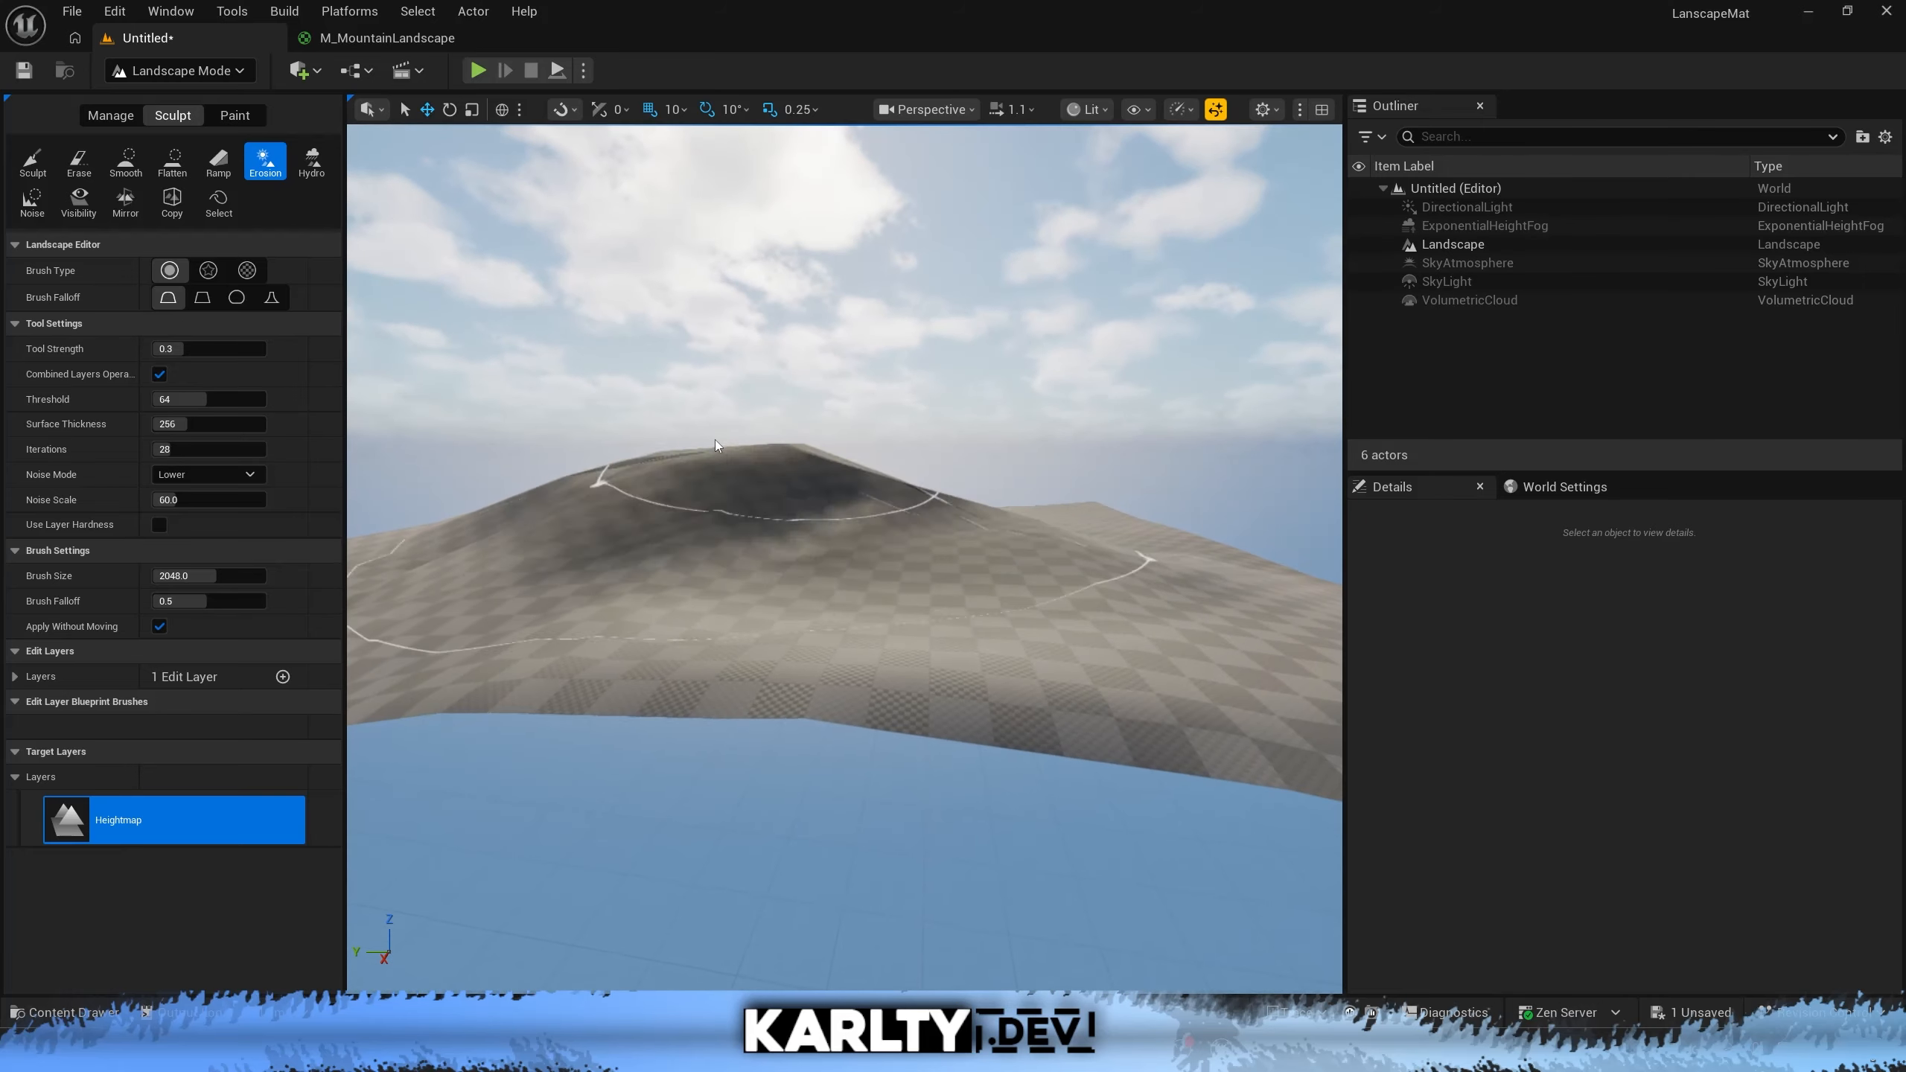
Return to Selection mode and assign M_MountainLandscape as the landscape's material
left_click(225, 118)
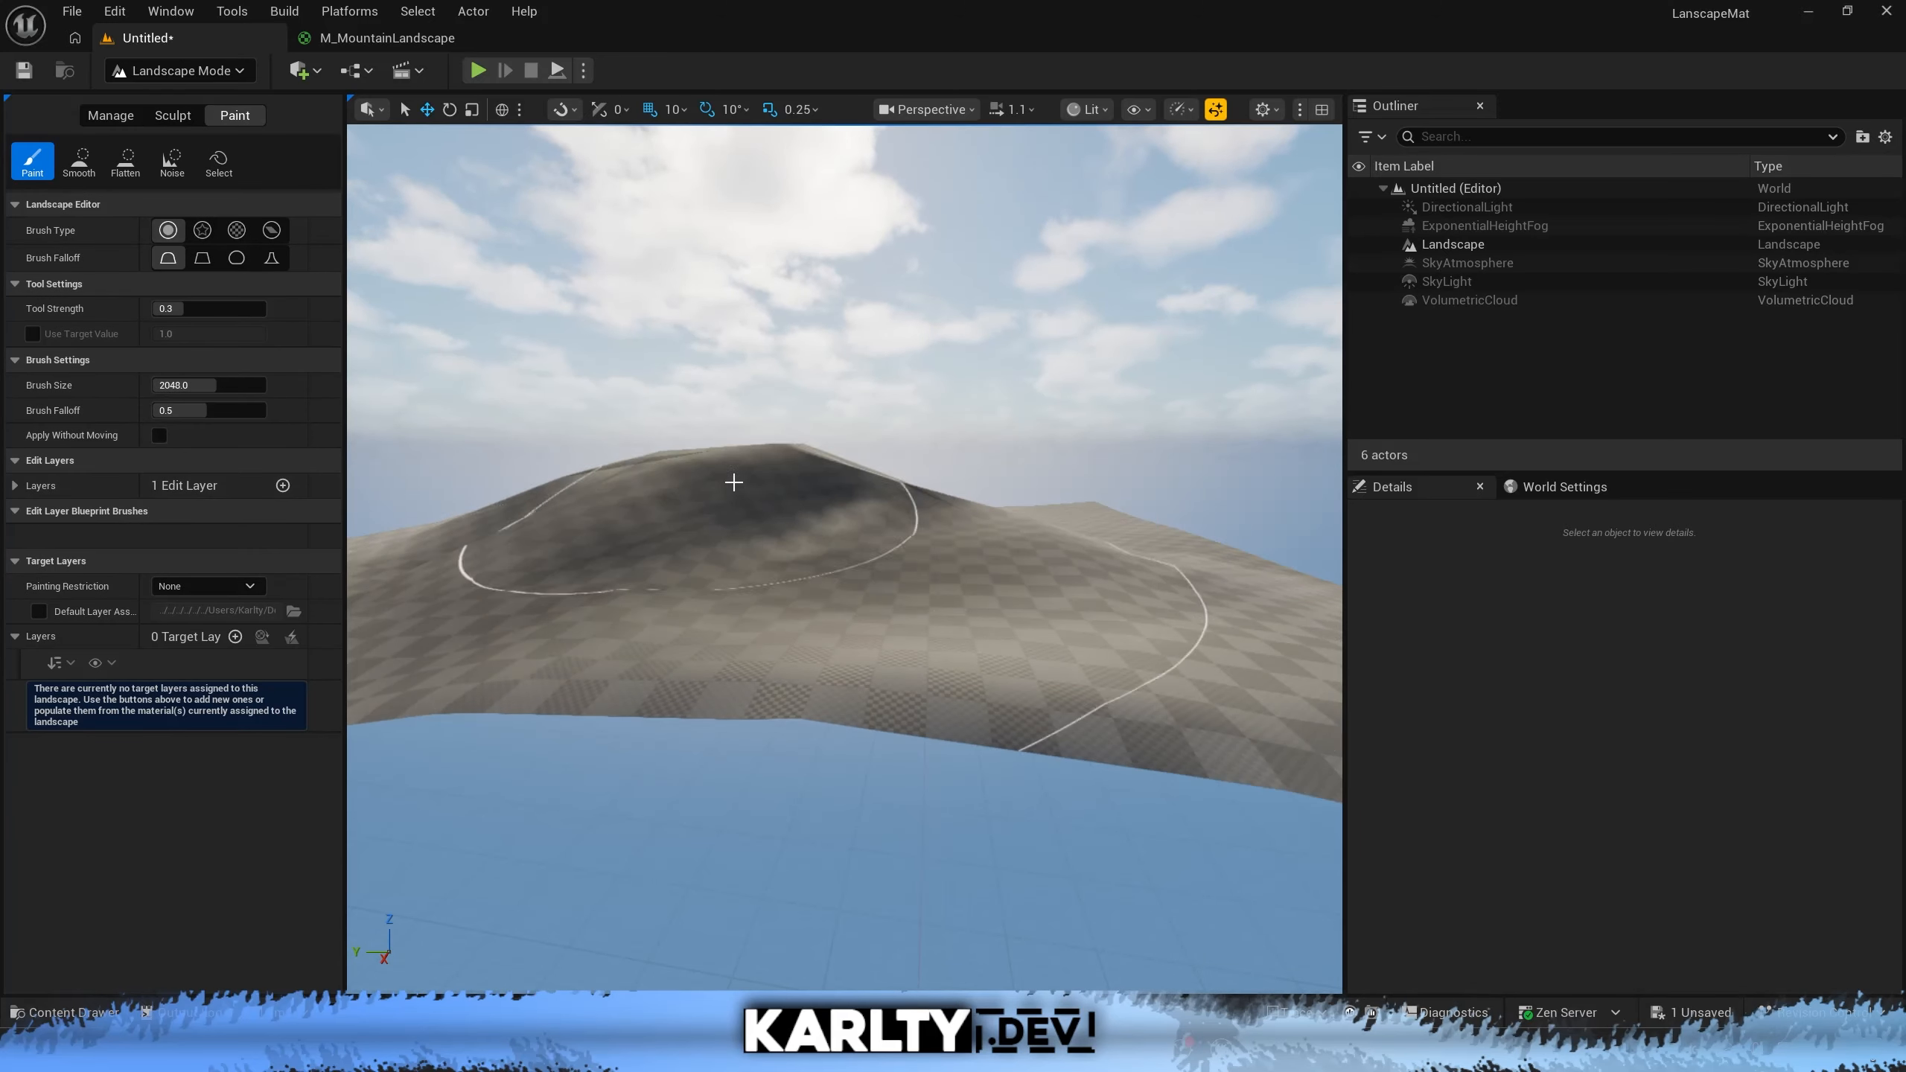
left_click(213, 69)
left_click(173, 89)
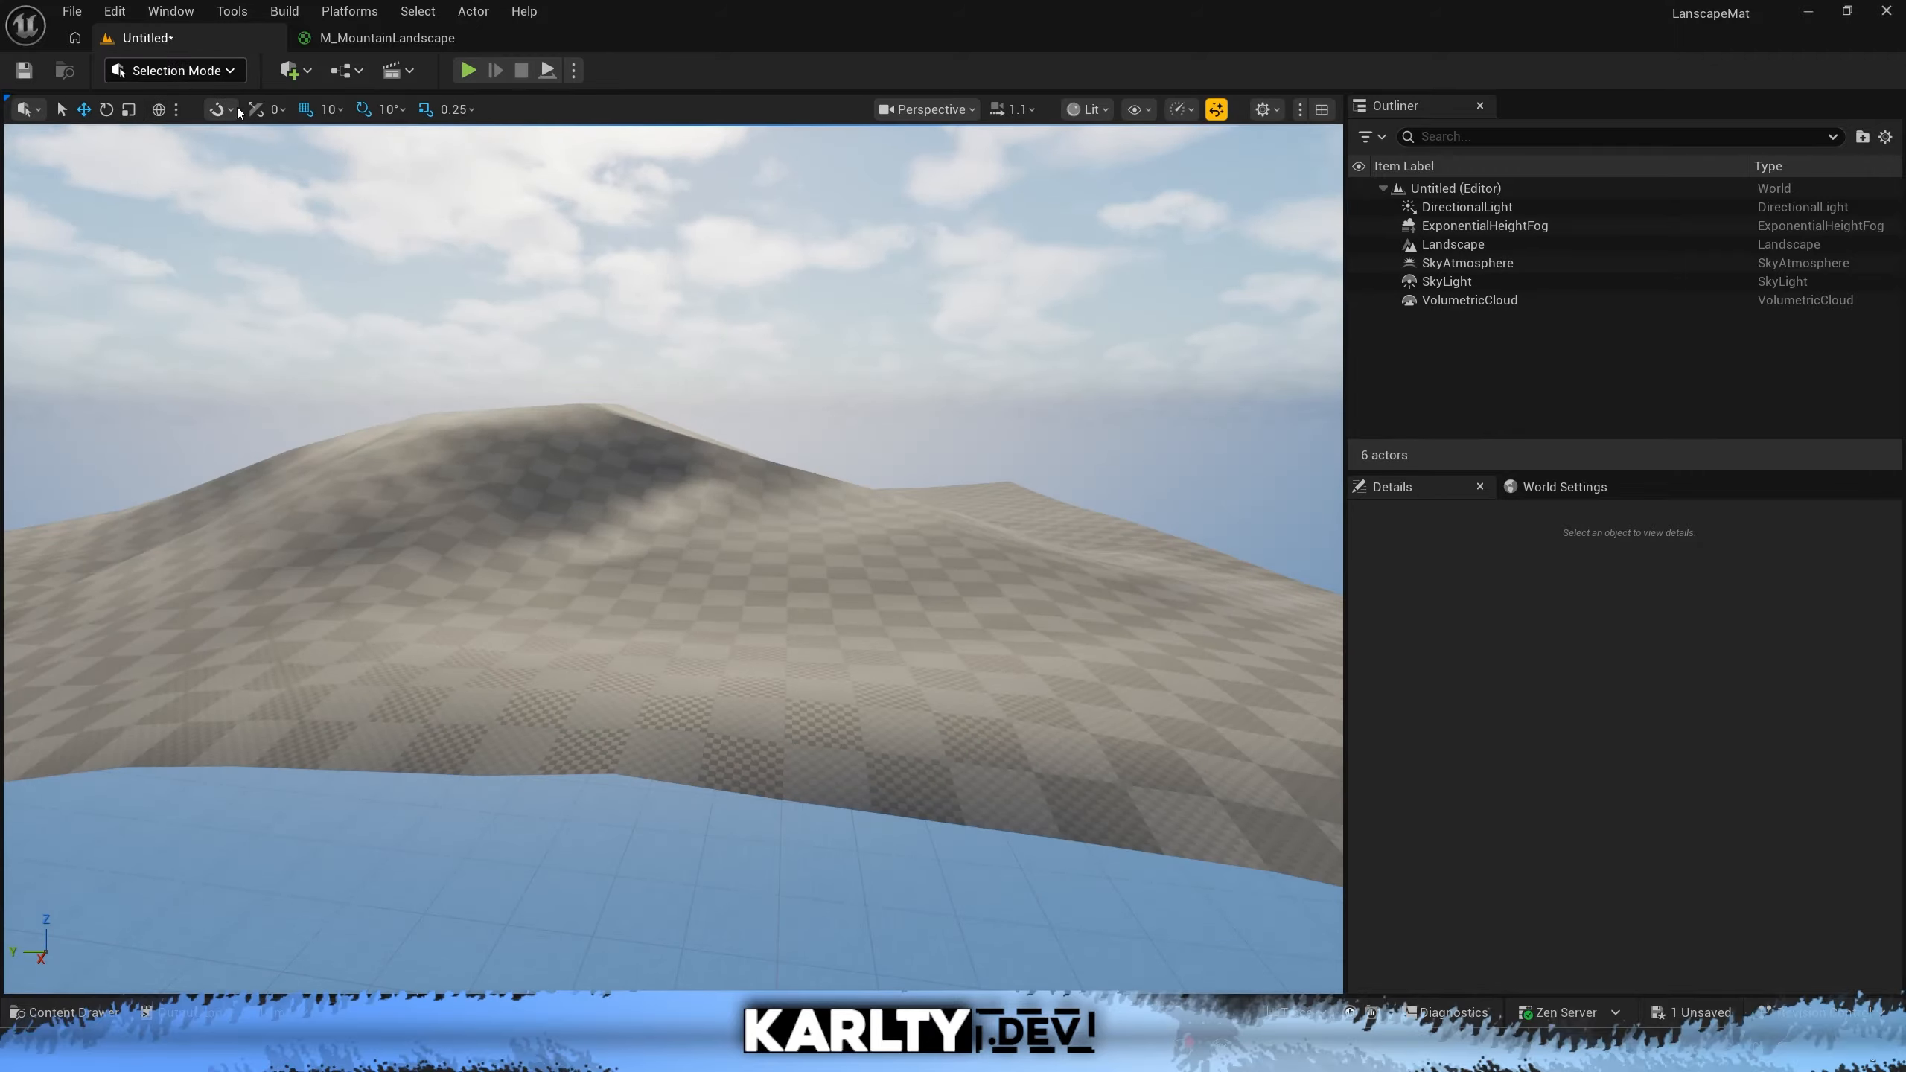
left_click(633, 498)
scroll(1501, 684, "down", 17)
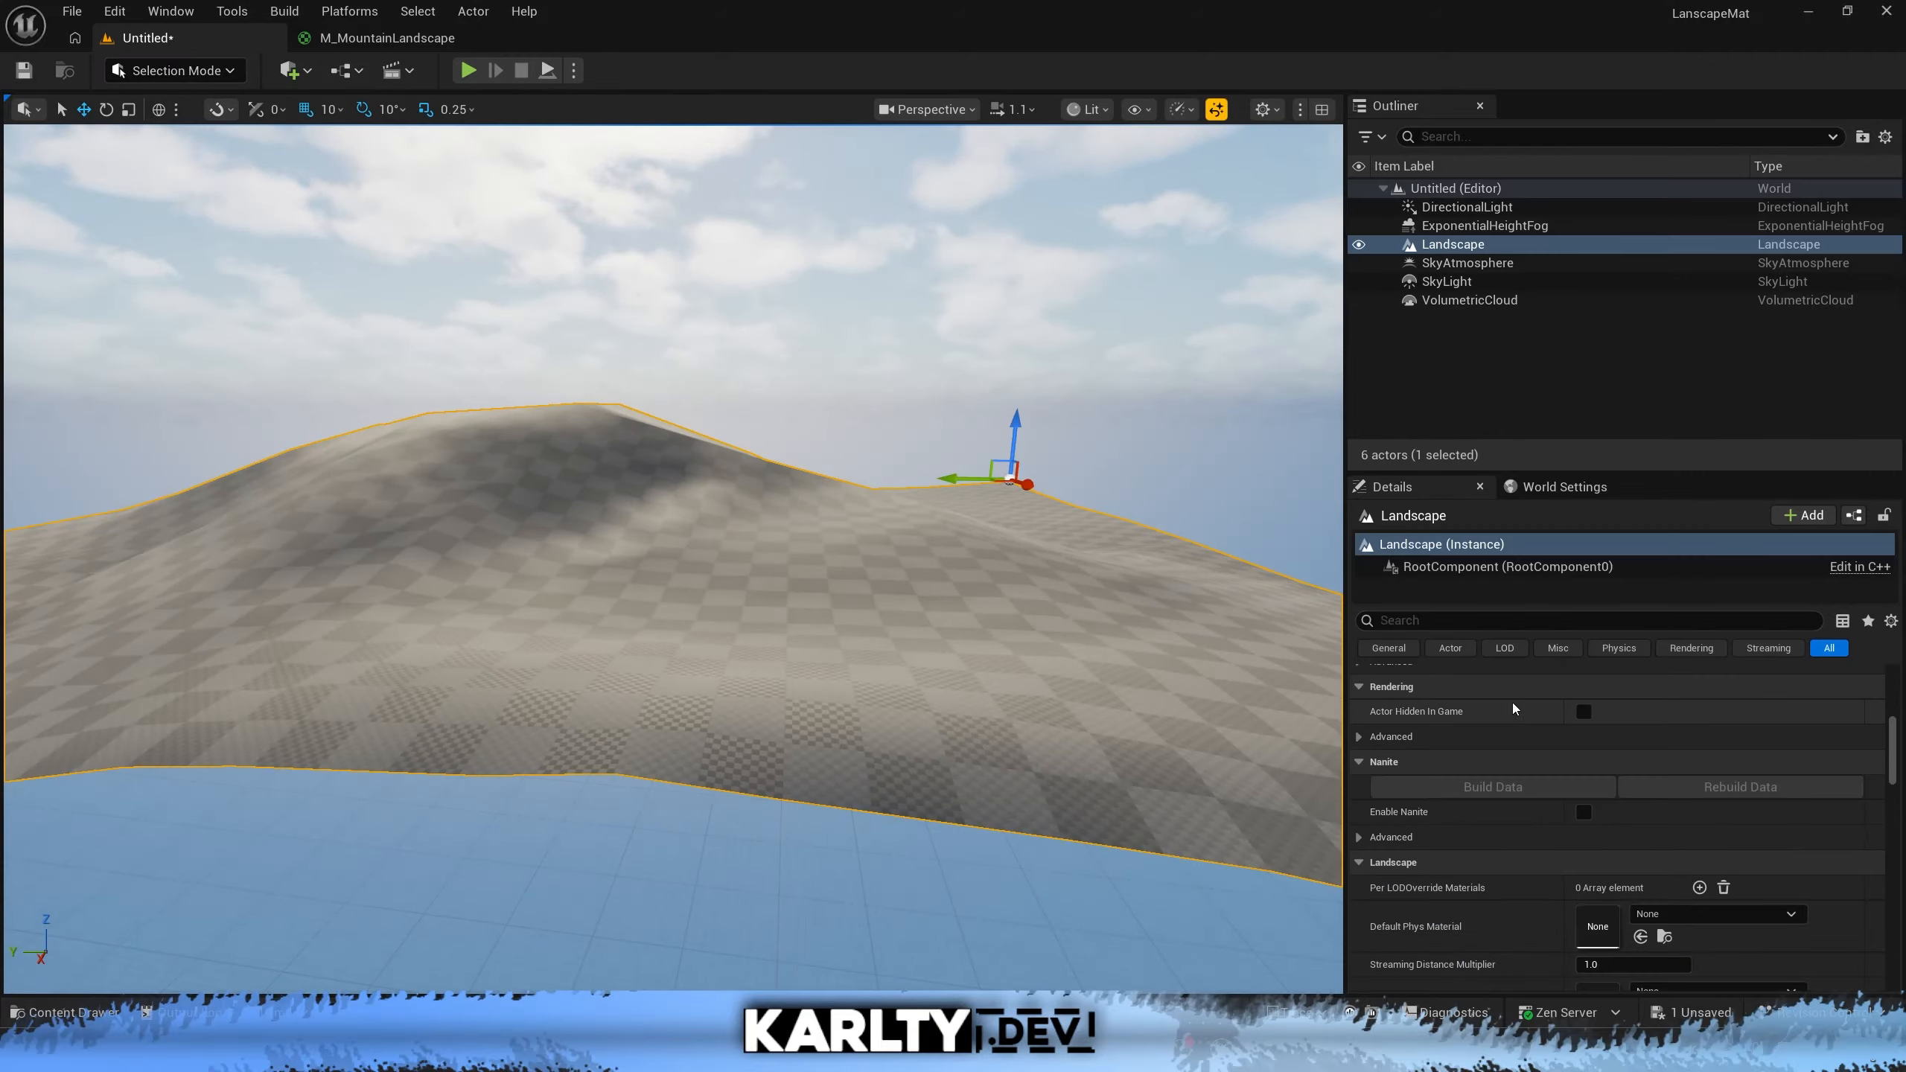
left_click(1707, 844)
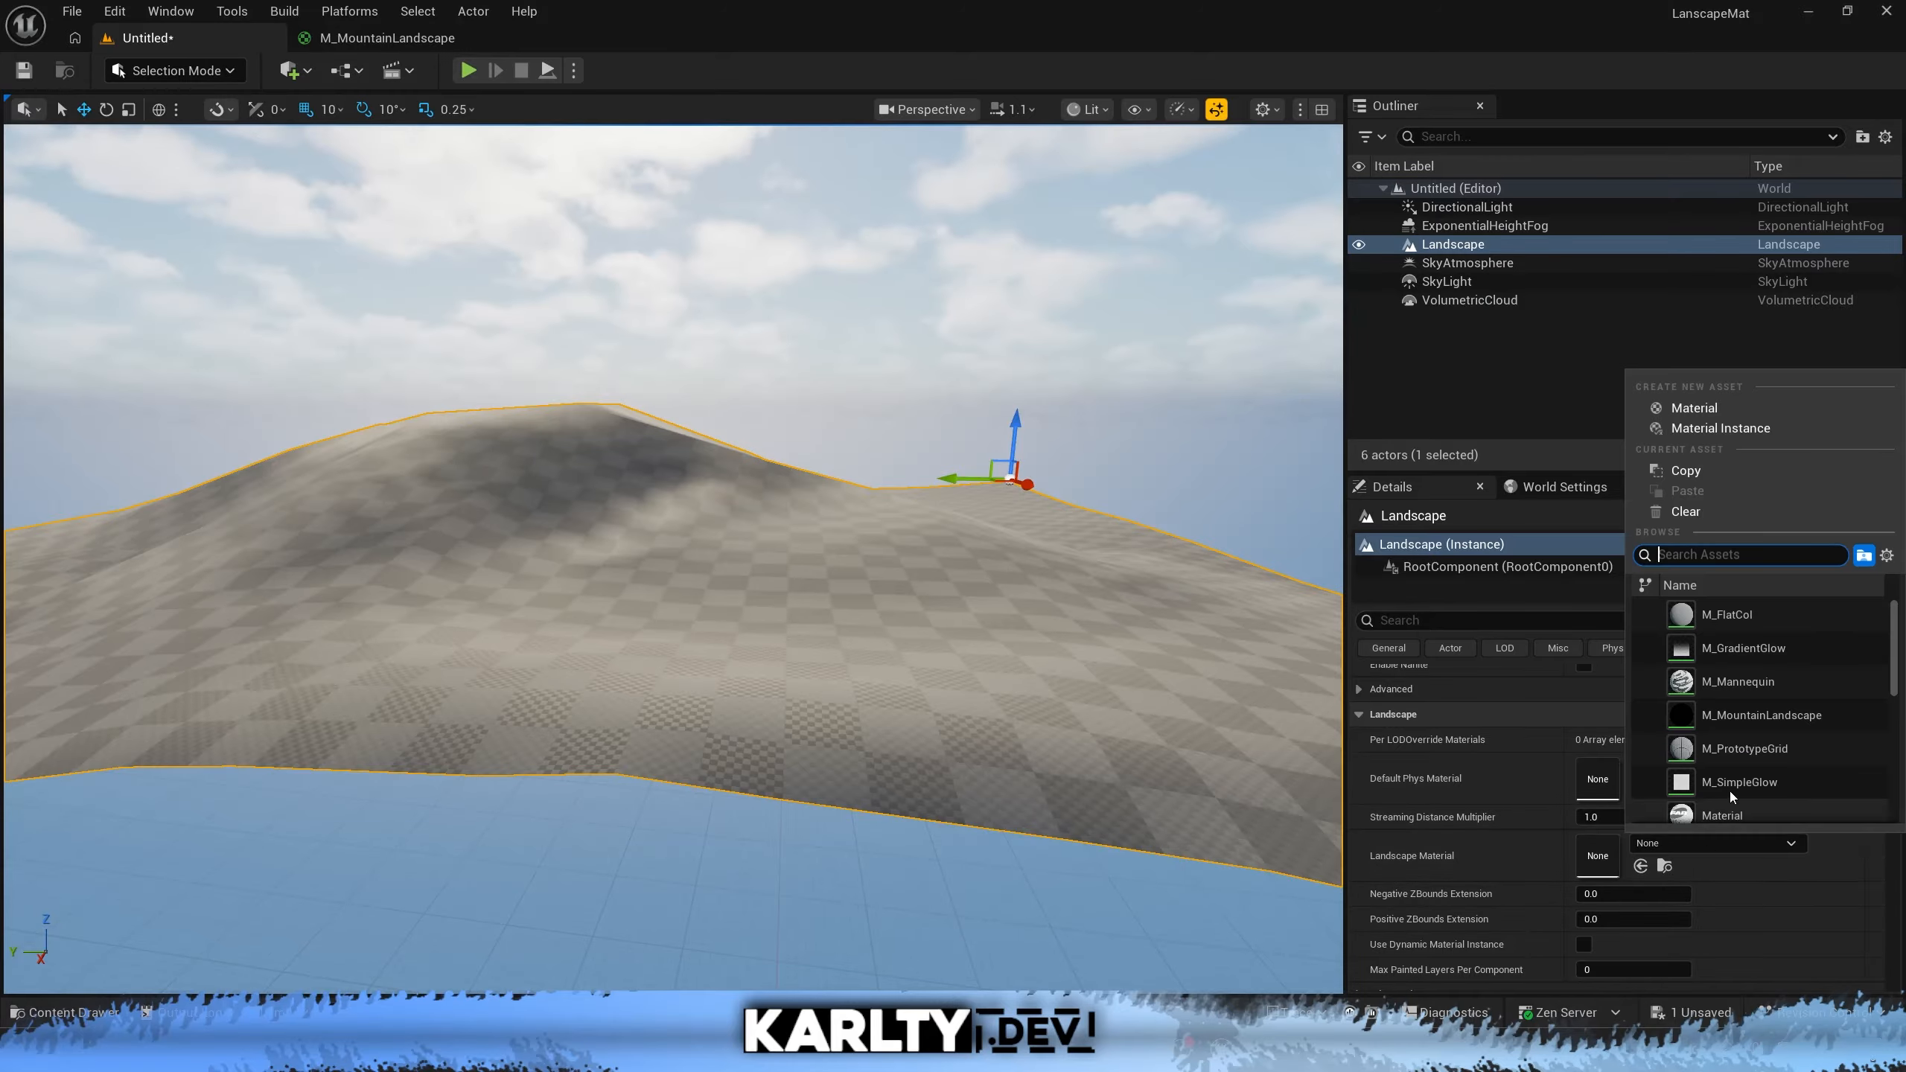
left_click(1772, 715)
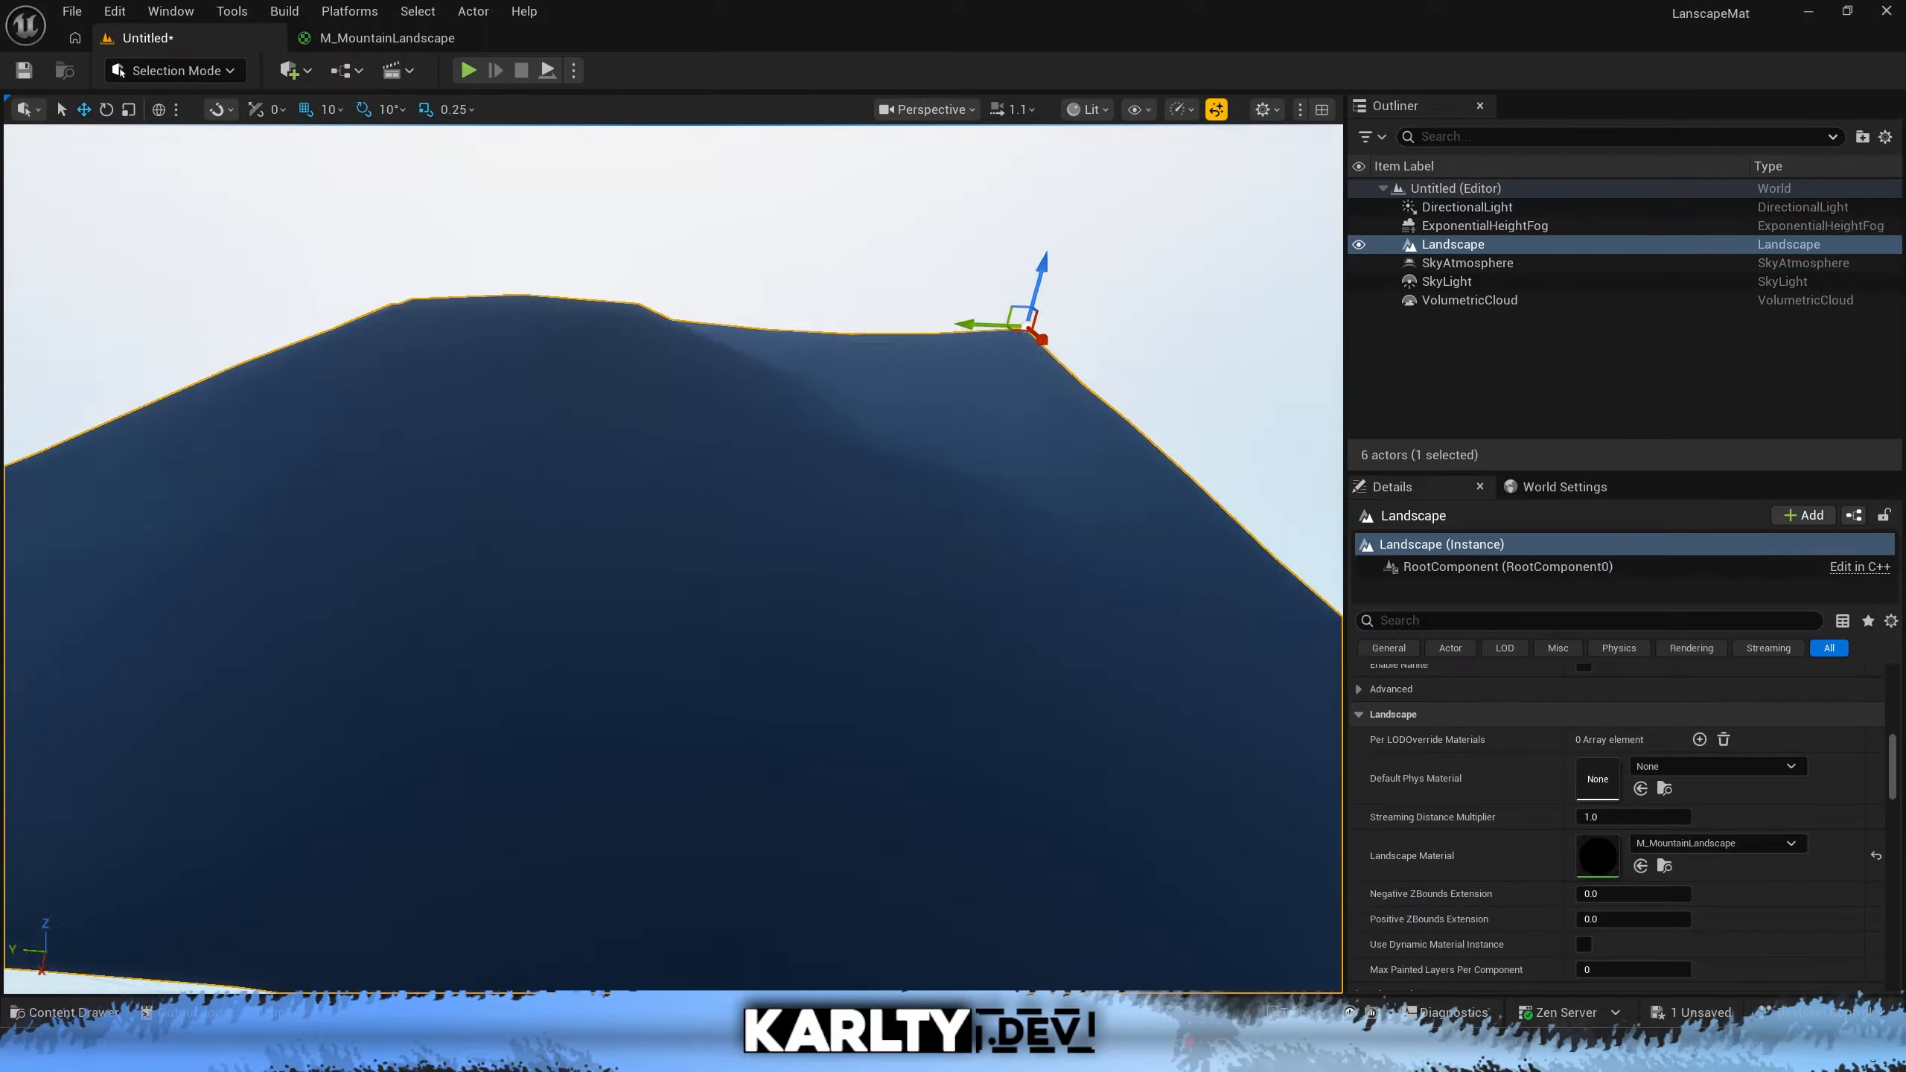
Switch back to Landscape mode and save the level as NewMap in the Content folder
right_click_drag(595, 494, 596, 494)
left_click(177, 71)
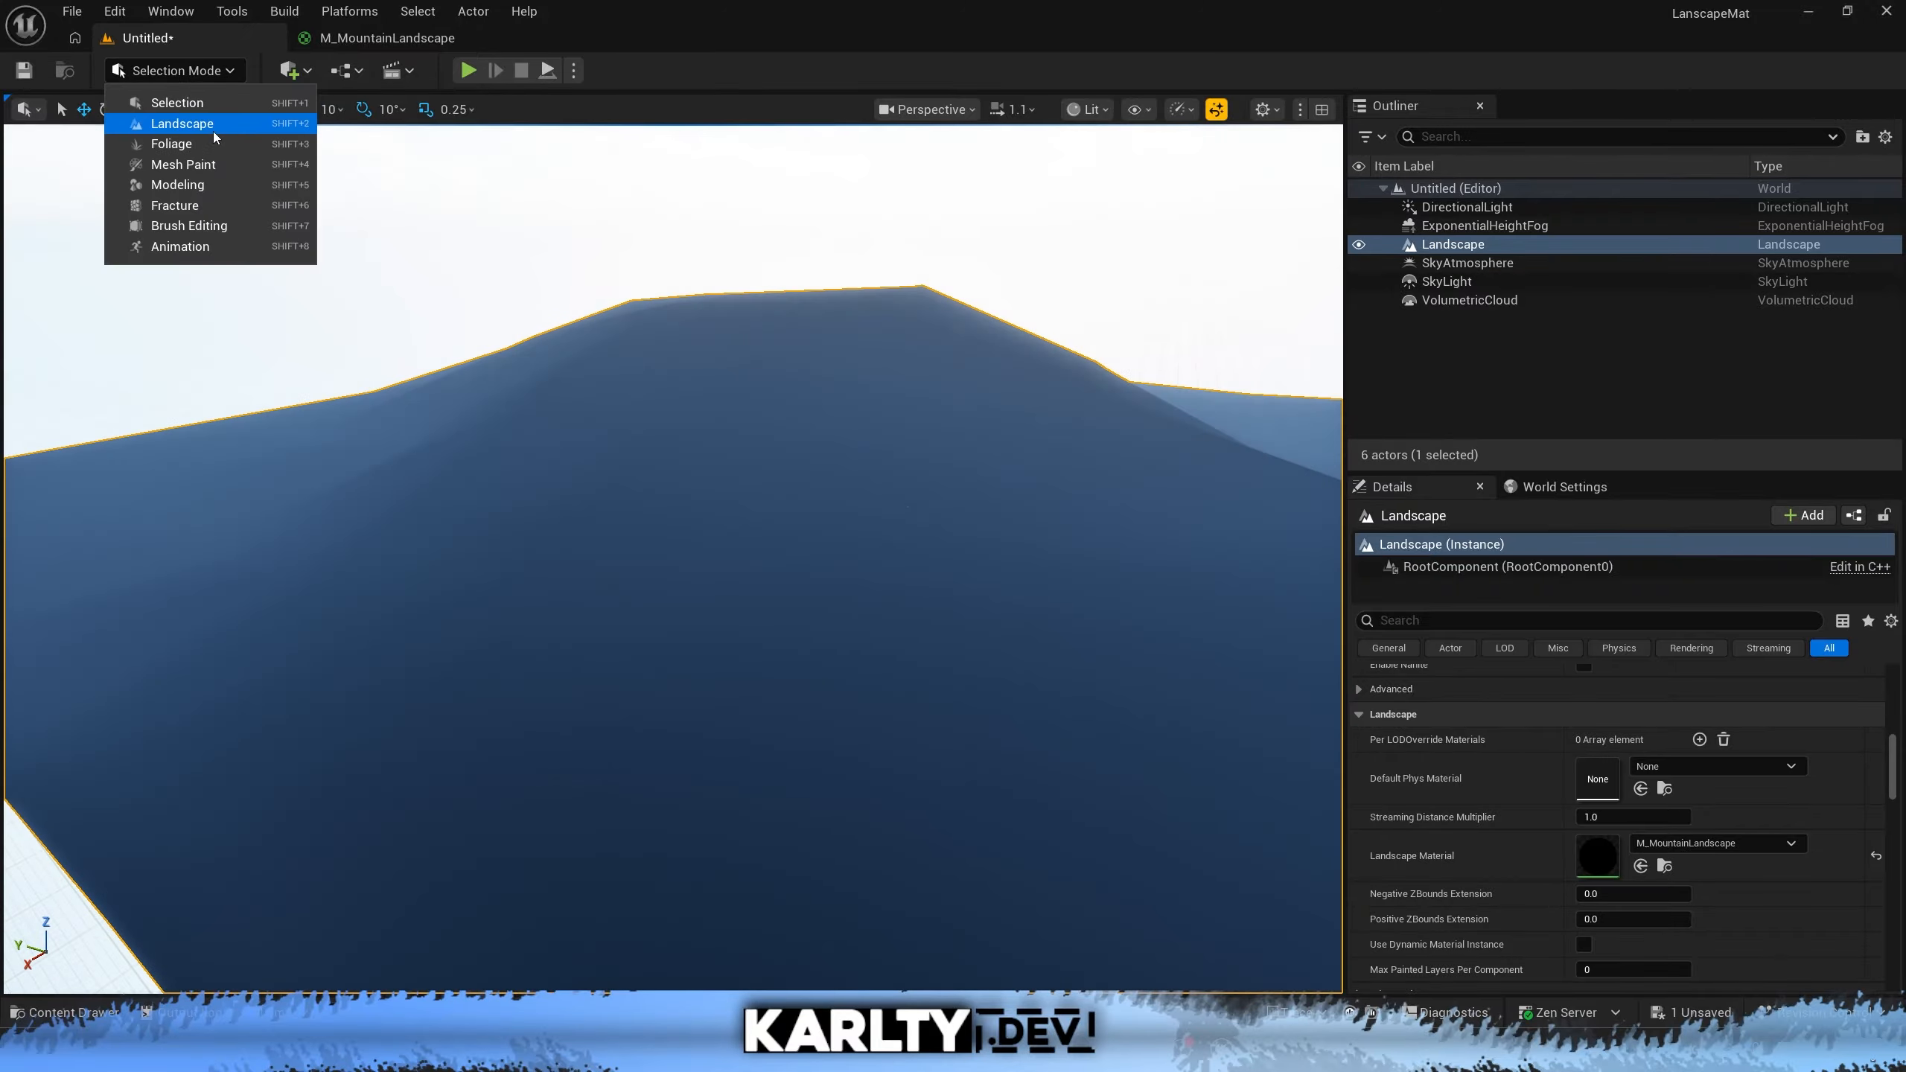
left_click(183, 123)
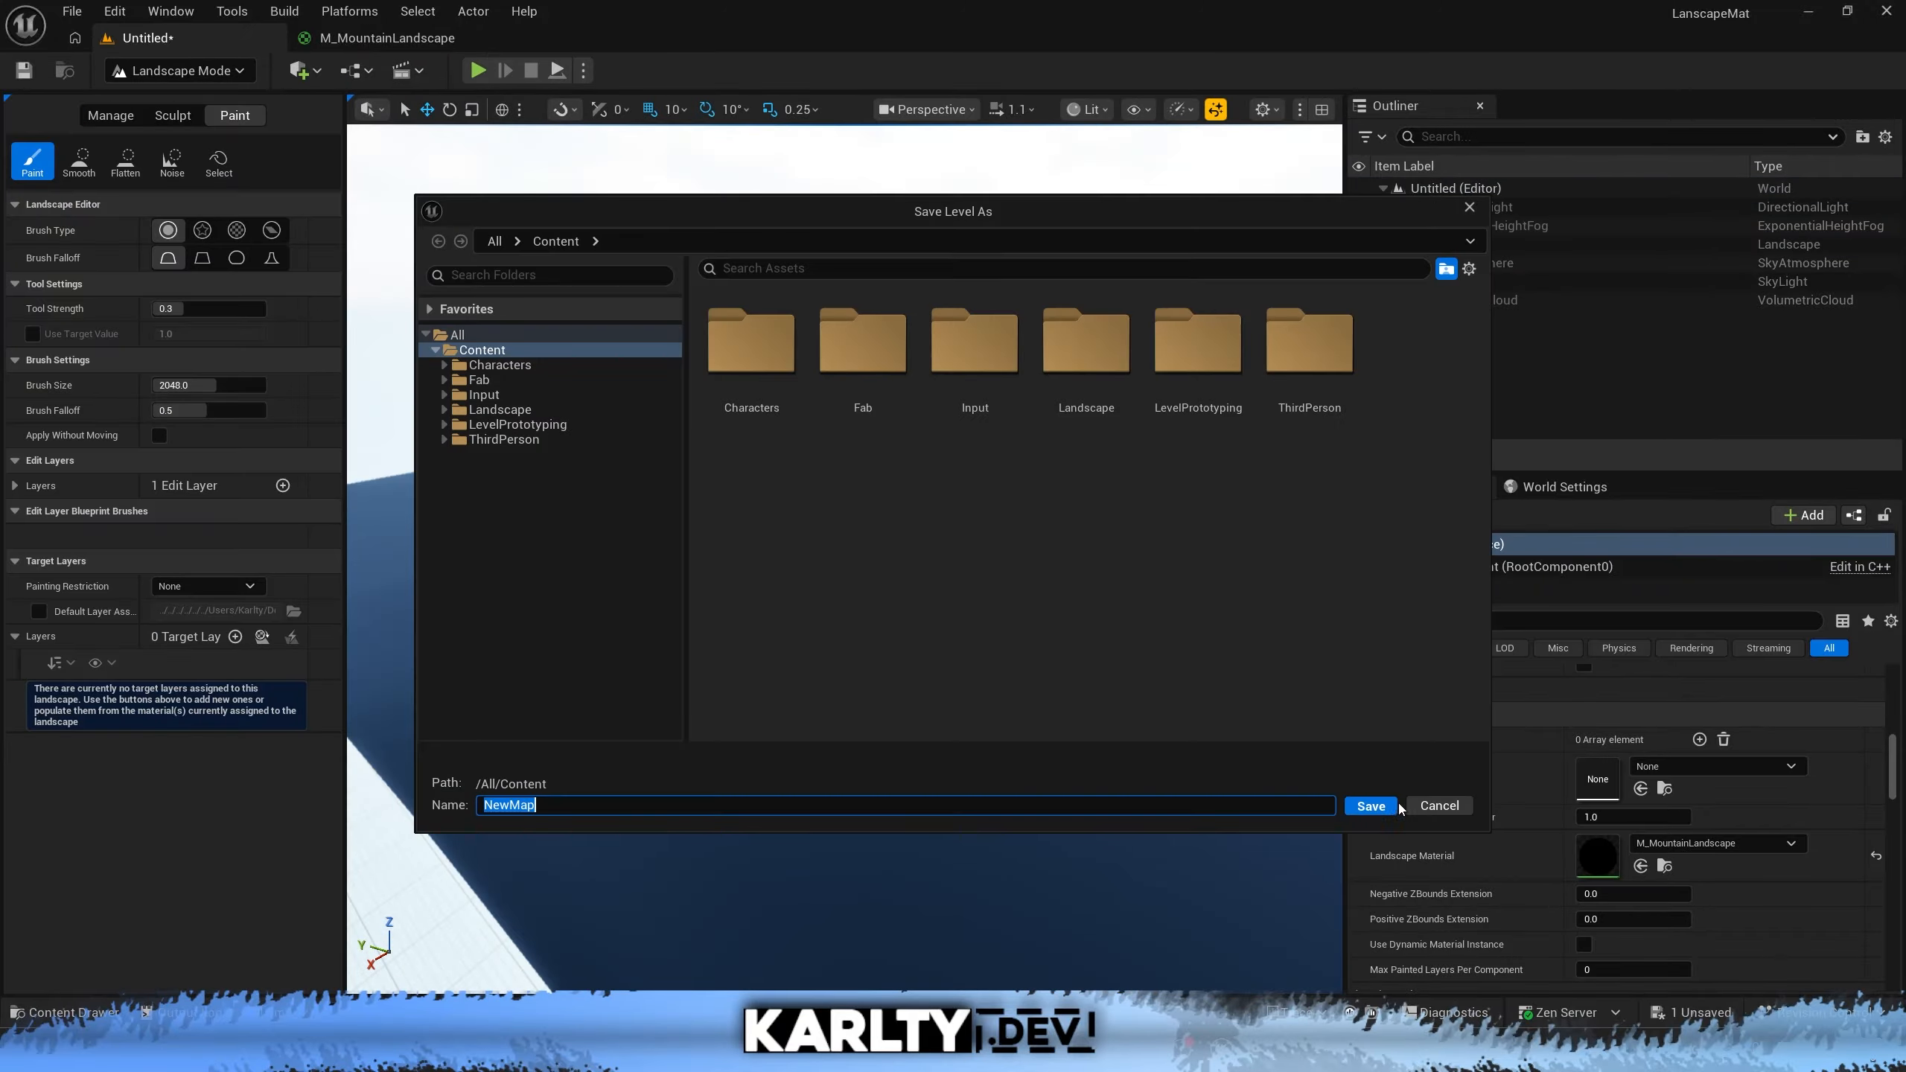
left_click(1393, 806)
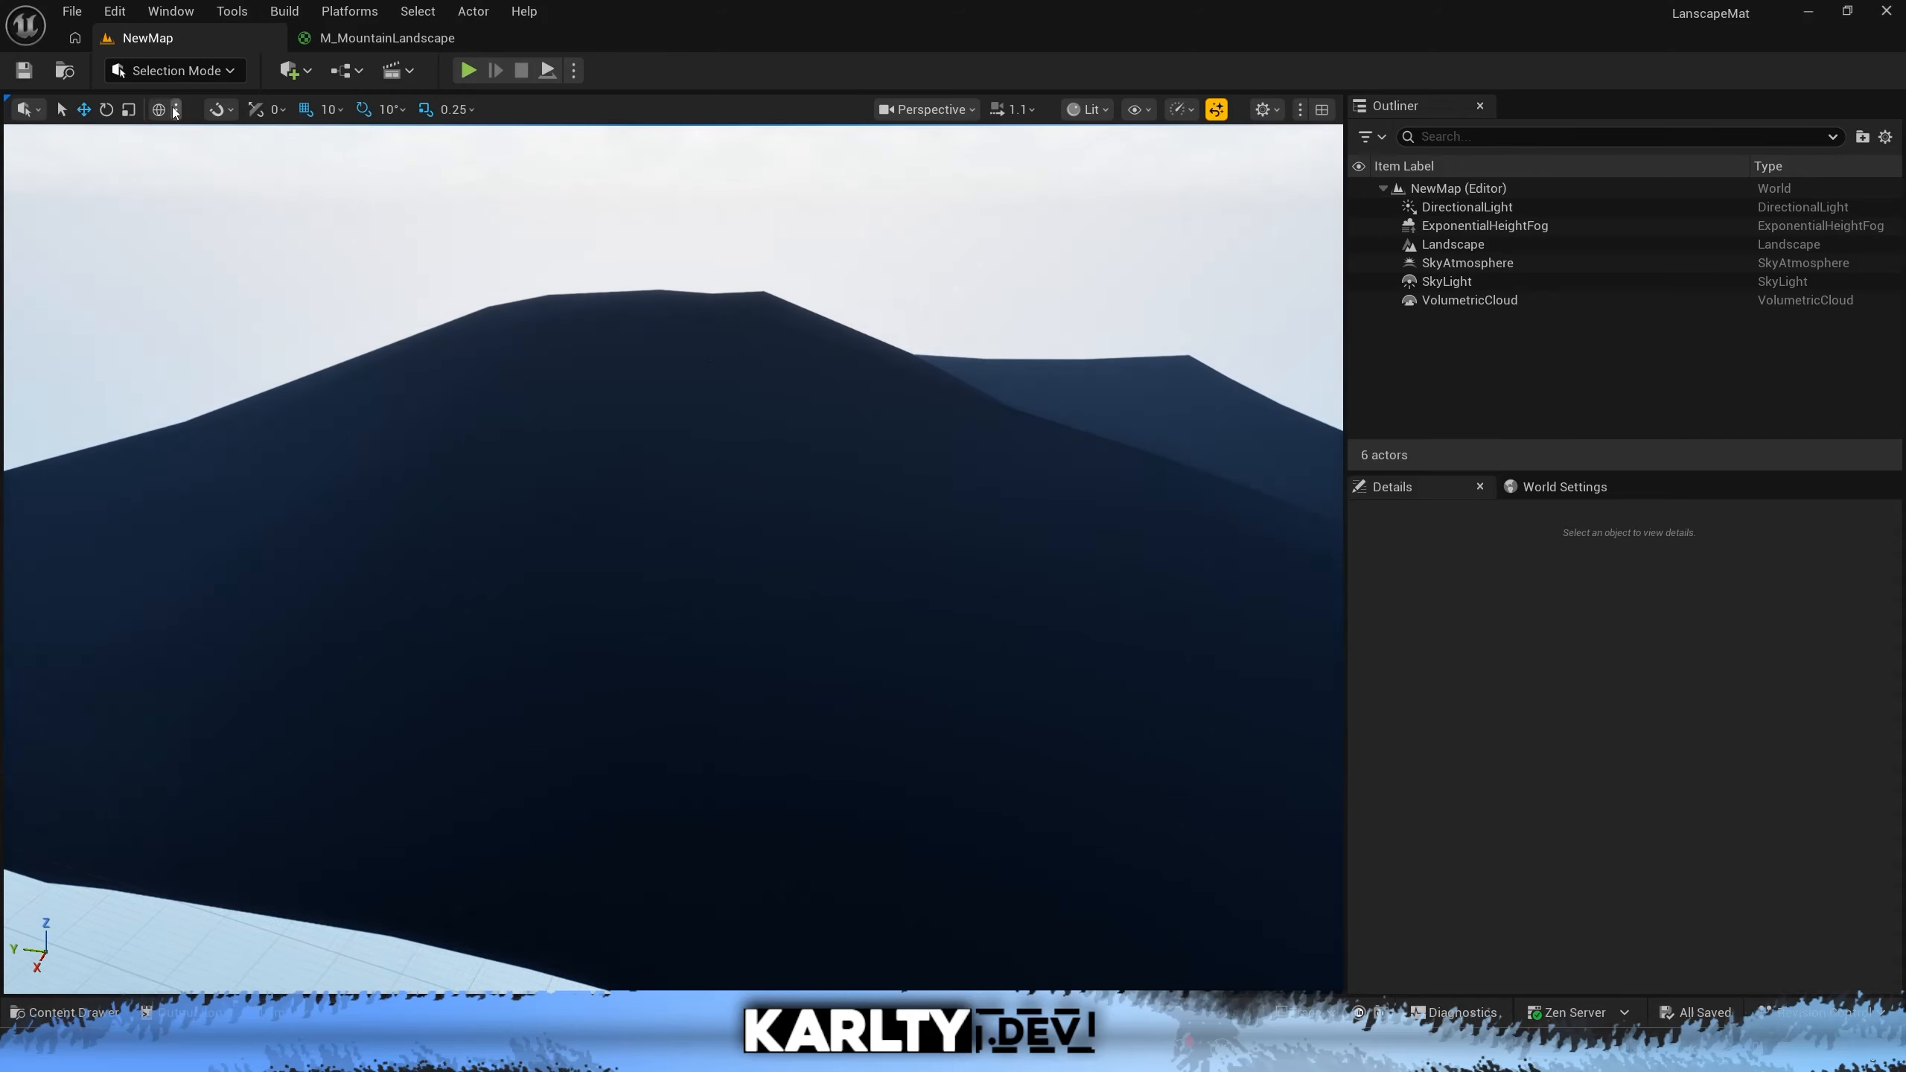
Re-enter Landscape mode and generate the Snow, Rock and Grass target layers from the assigned material
left_click(175, 70)
left_click(182, 123)
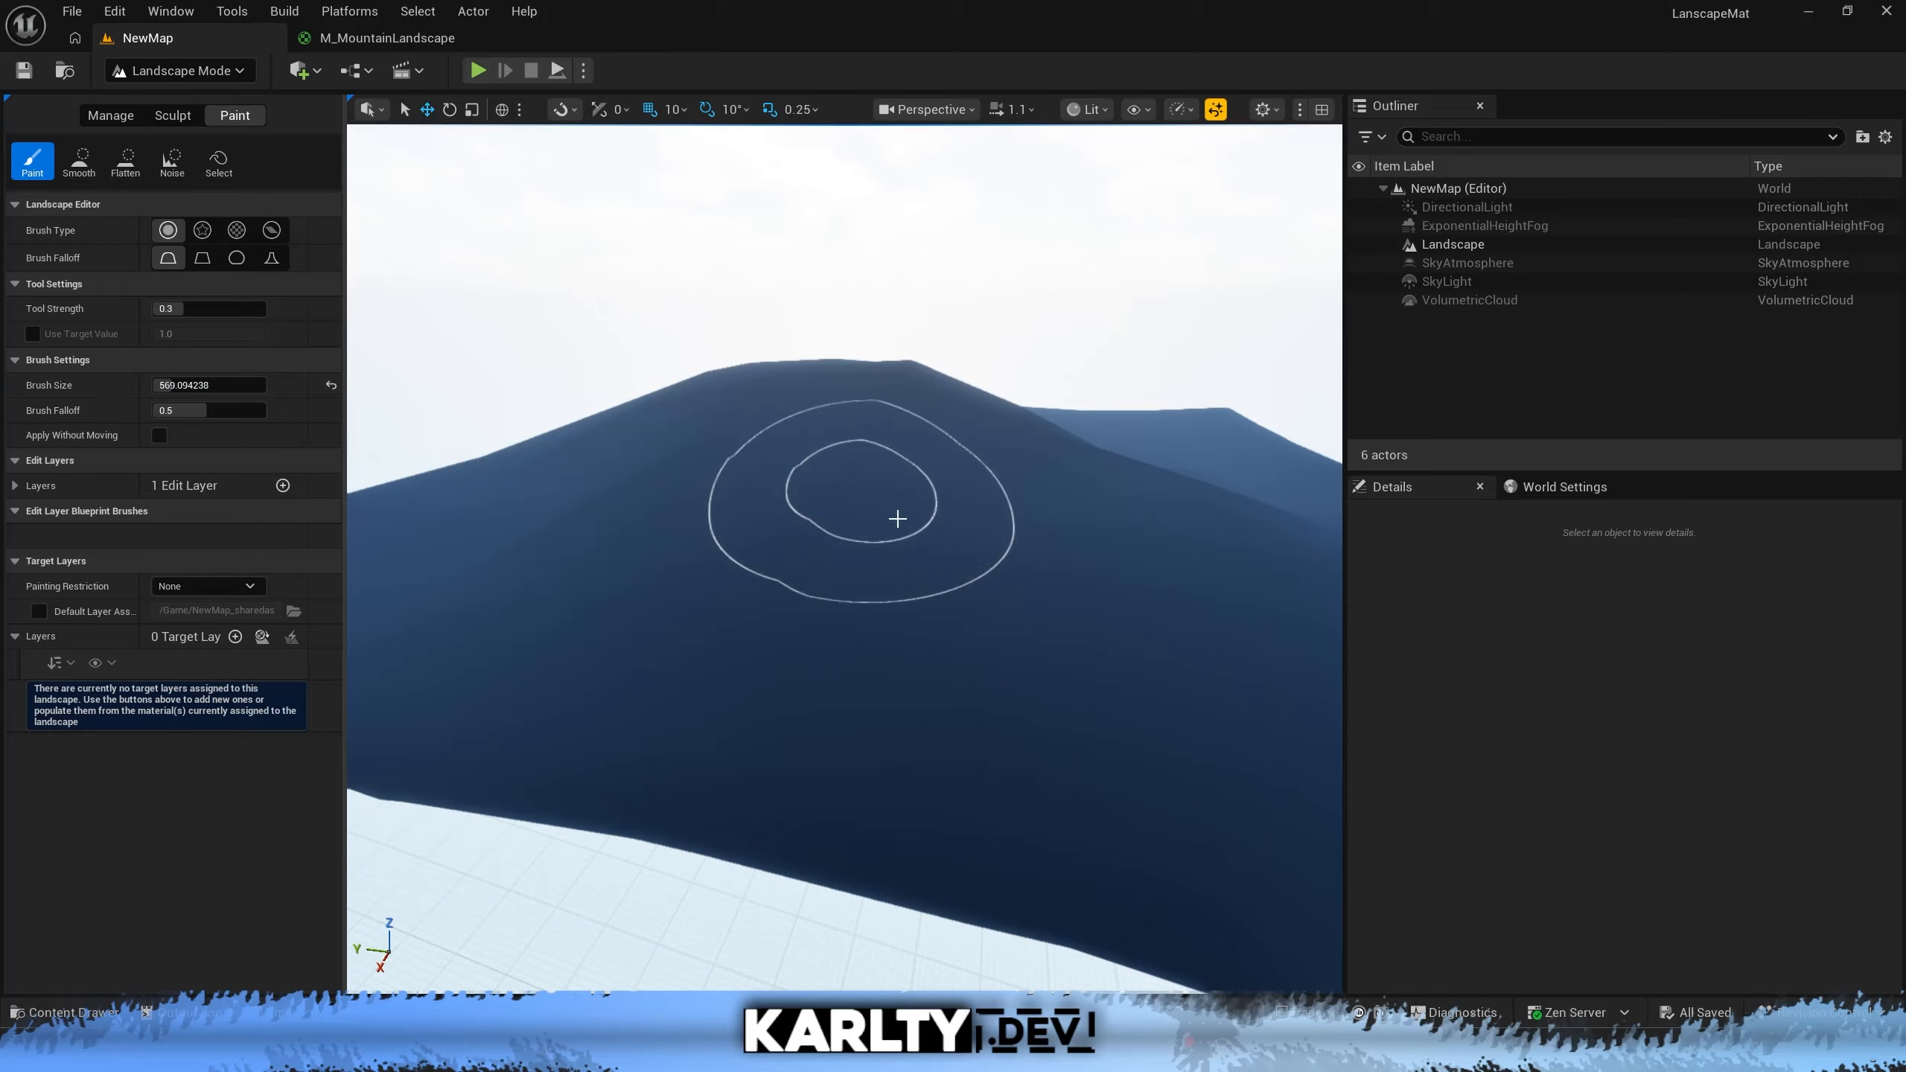
left_click(261, 638)
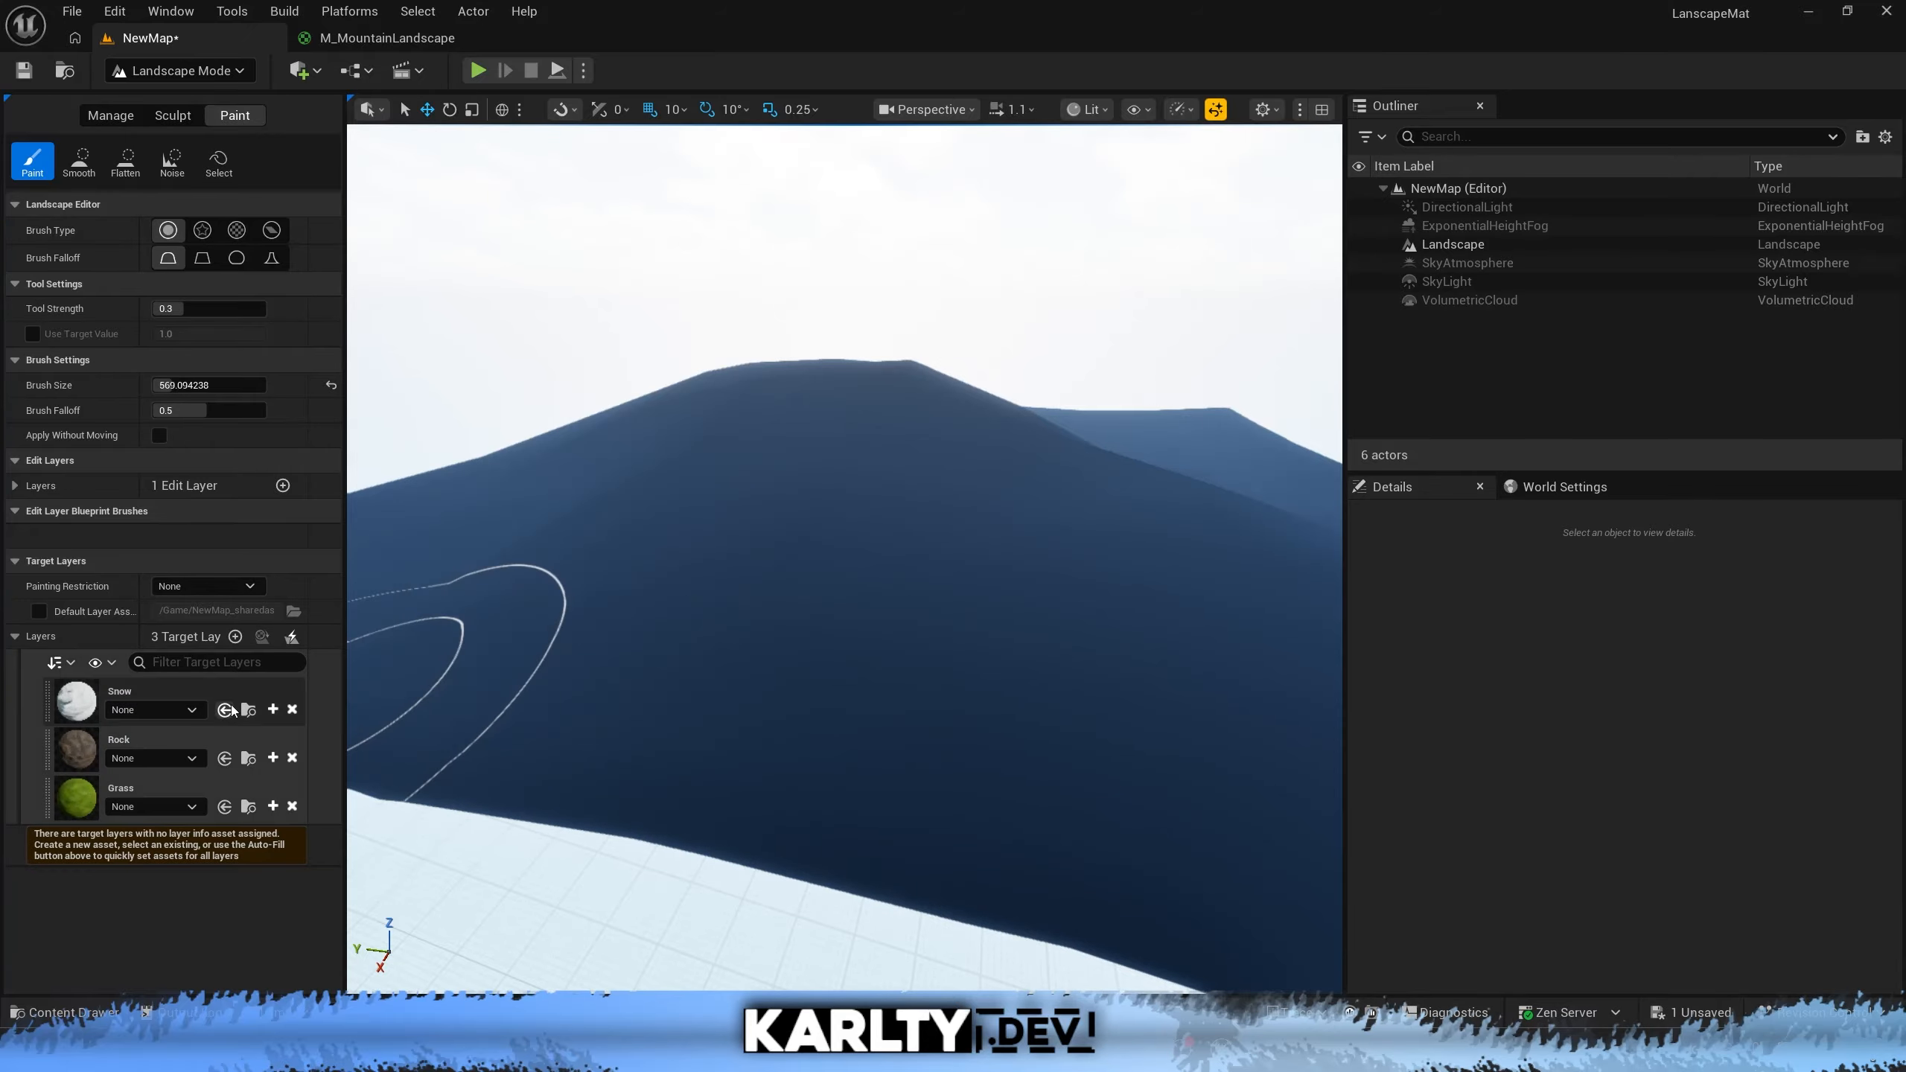
Create the Snow_LayerInfo asset for the Snow target layer in the Landscape folder
left_click(273, 710)
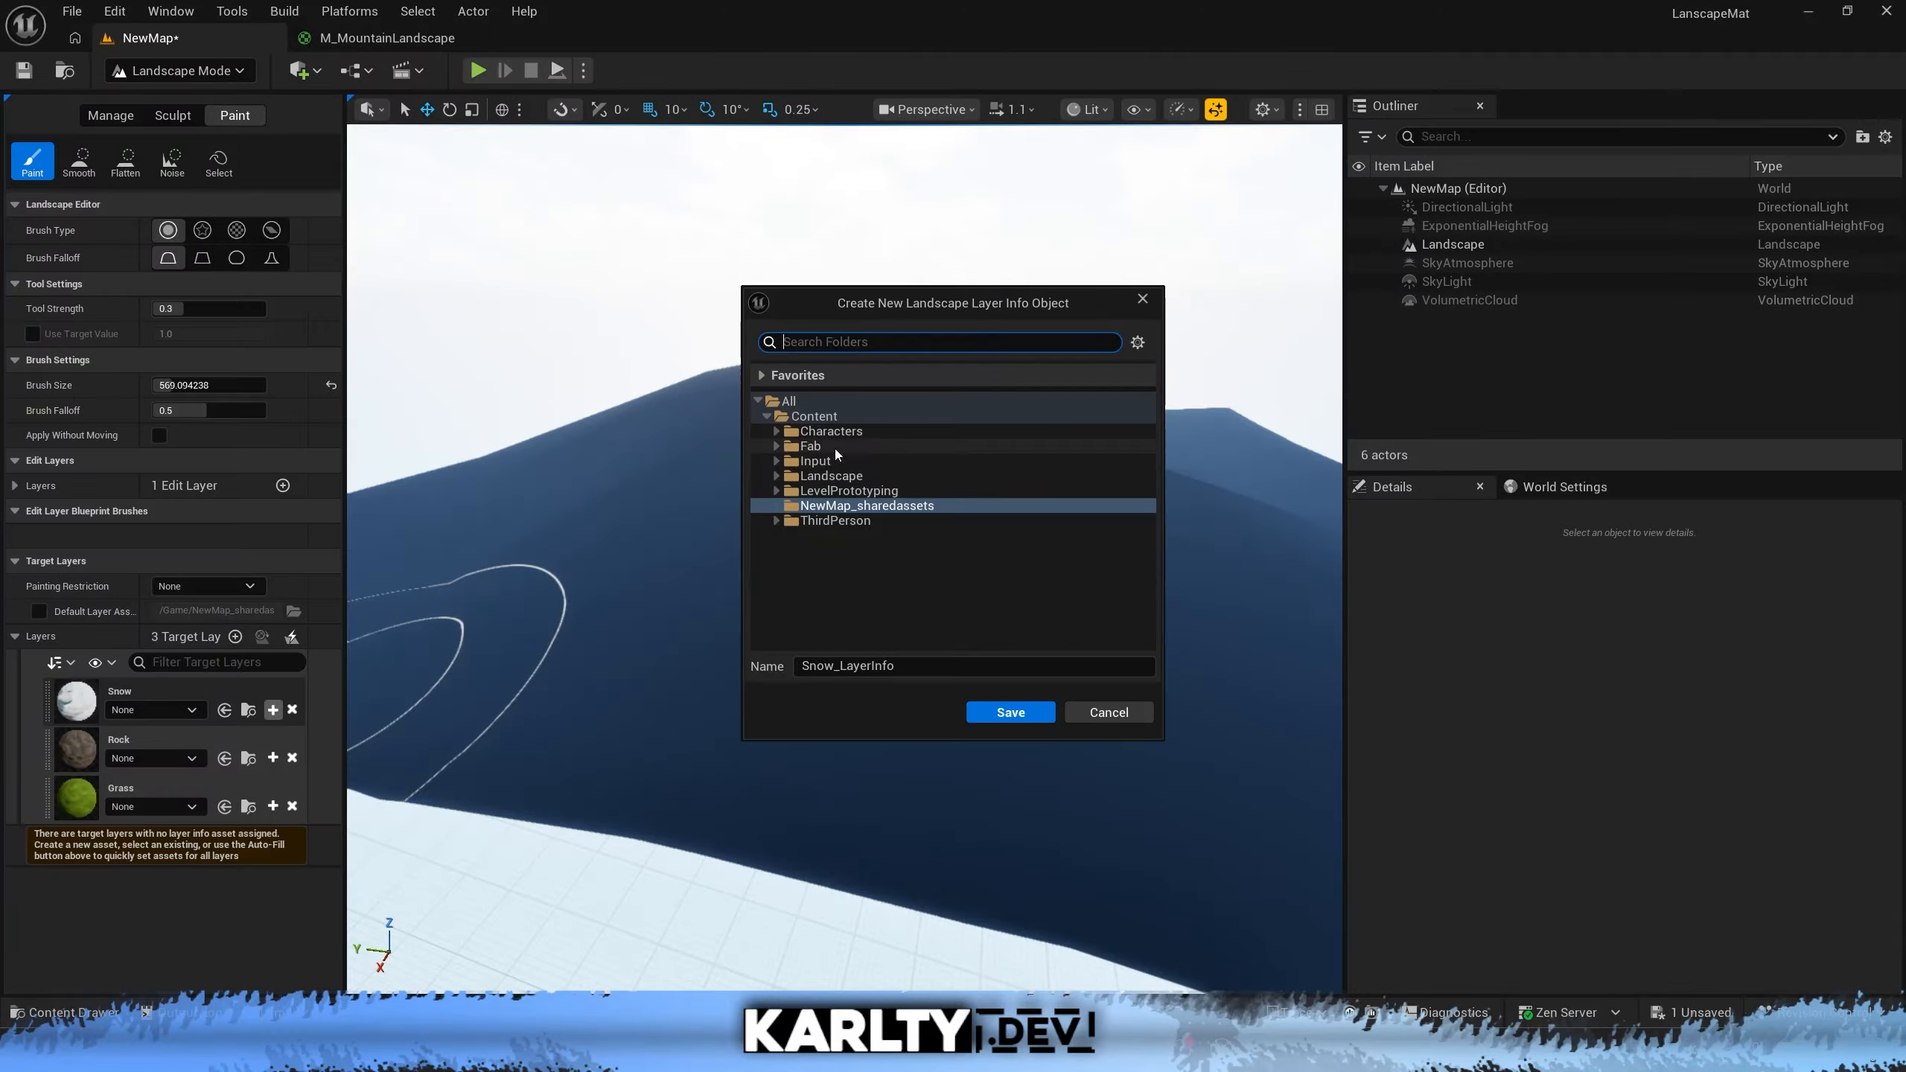
left_click(845, 482)
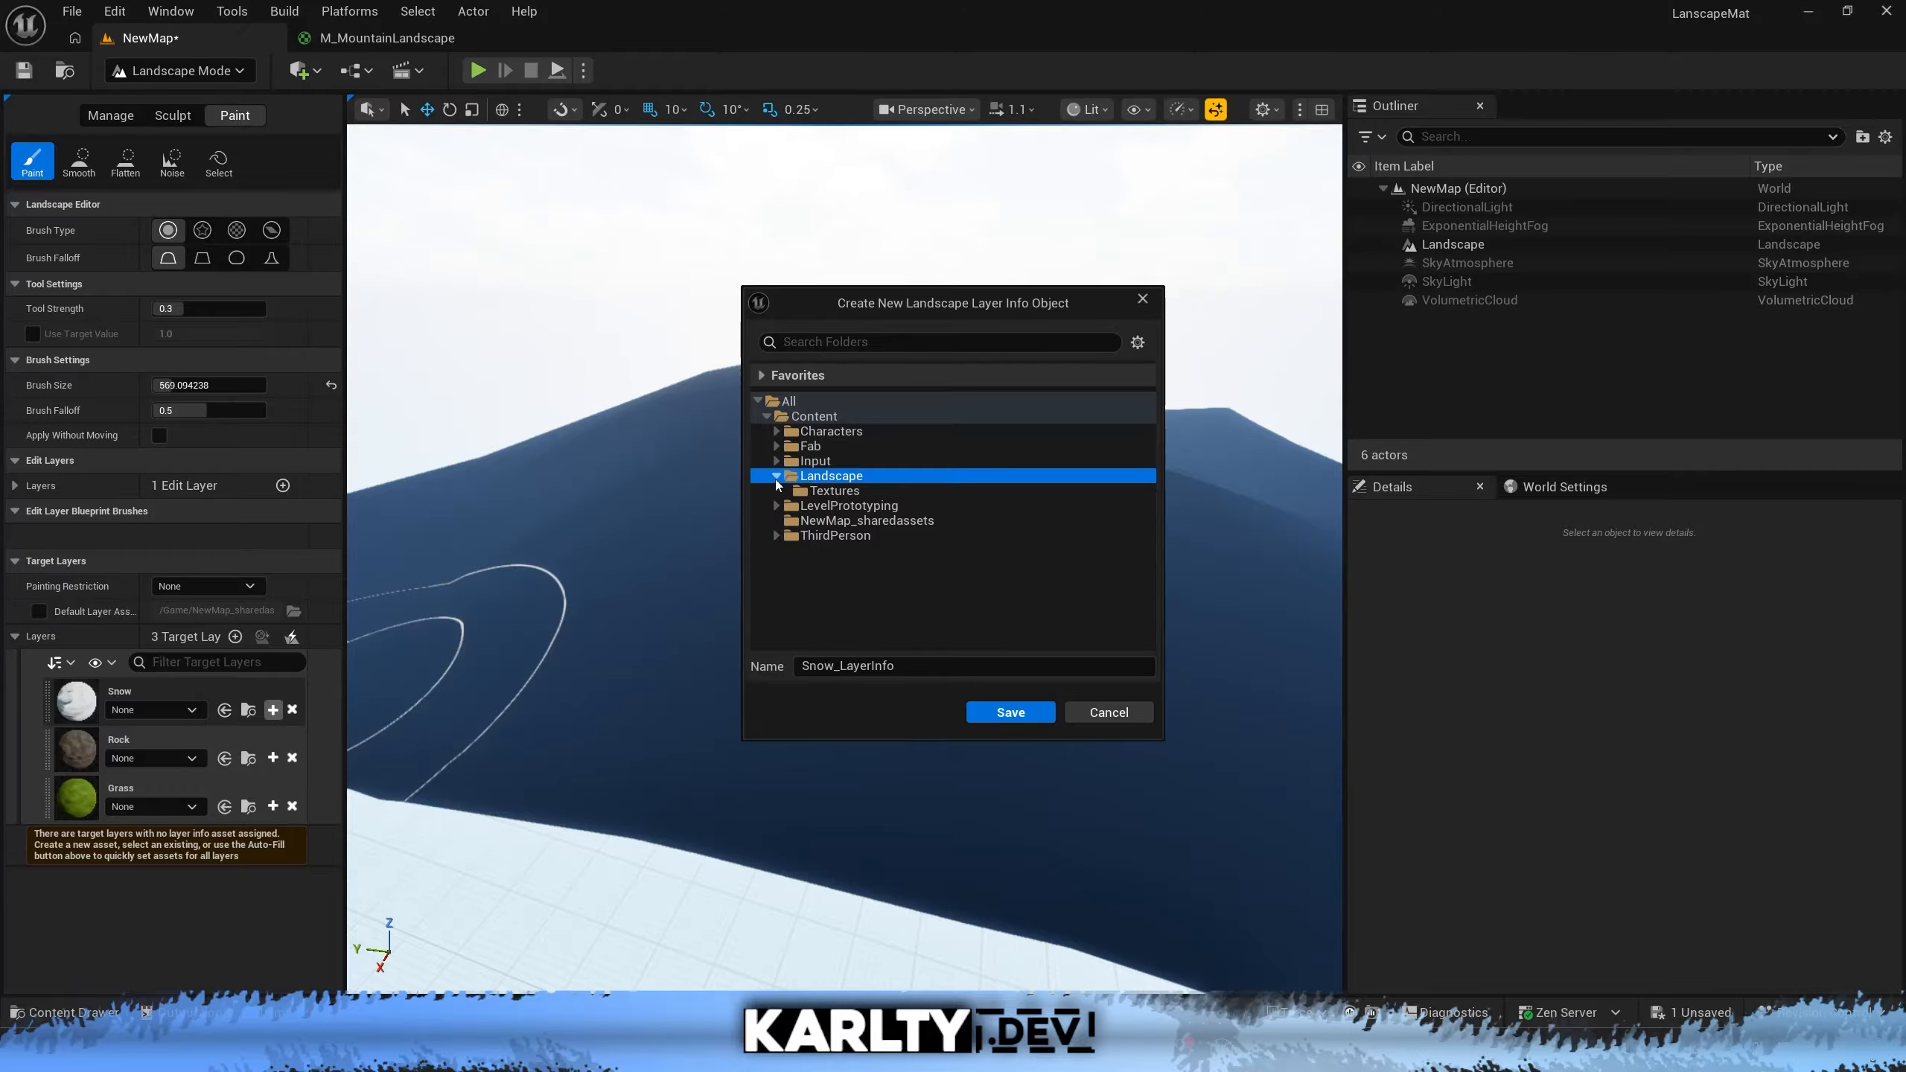
left_click(992, 721)
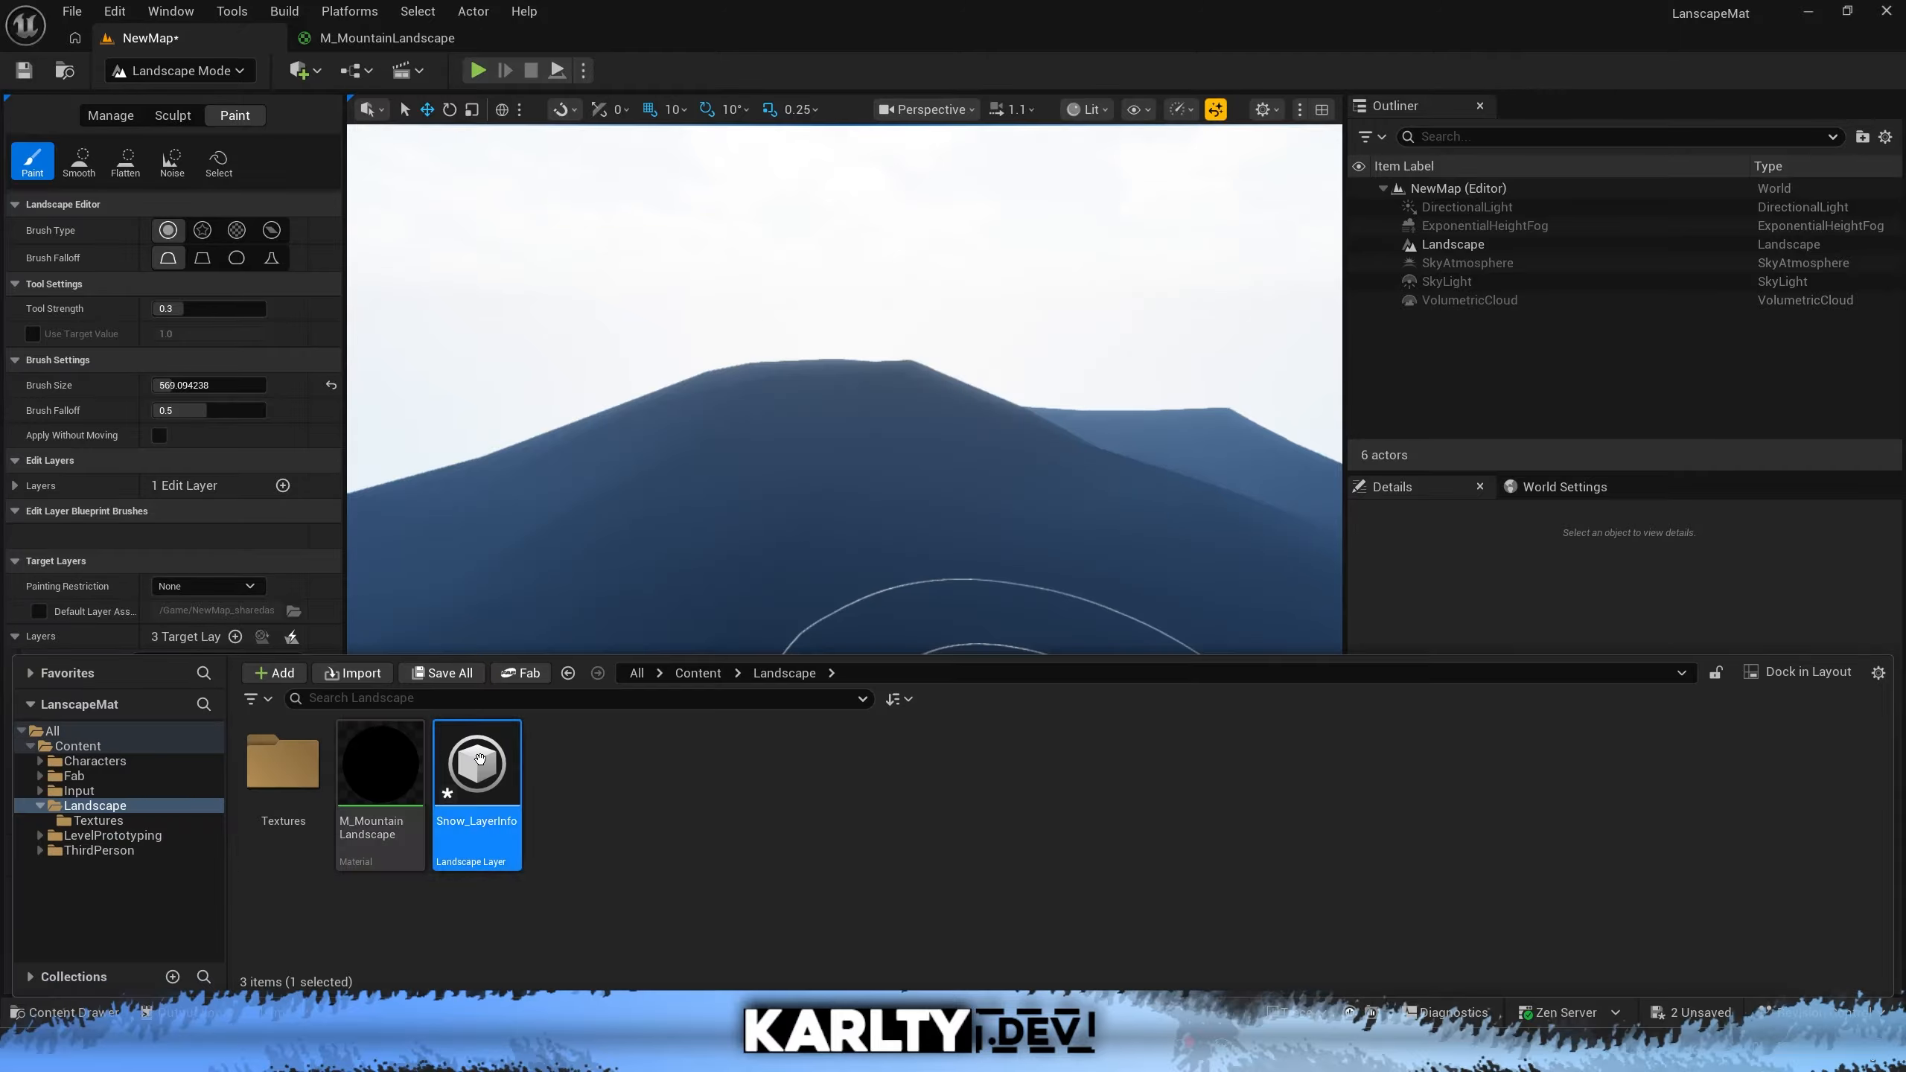
Create Rock_LayerInfo and Grass_LayerInfo assets for the Rock and Grass target layers in the Landscape folder
left_click(272, 768)
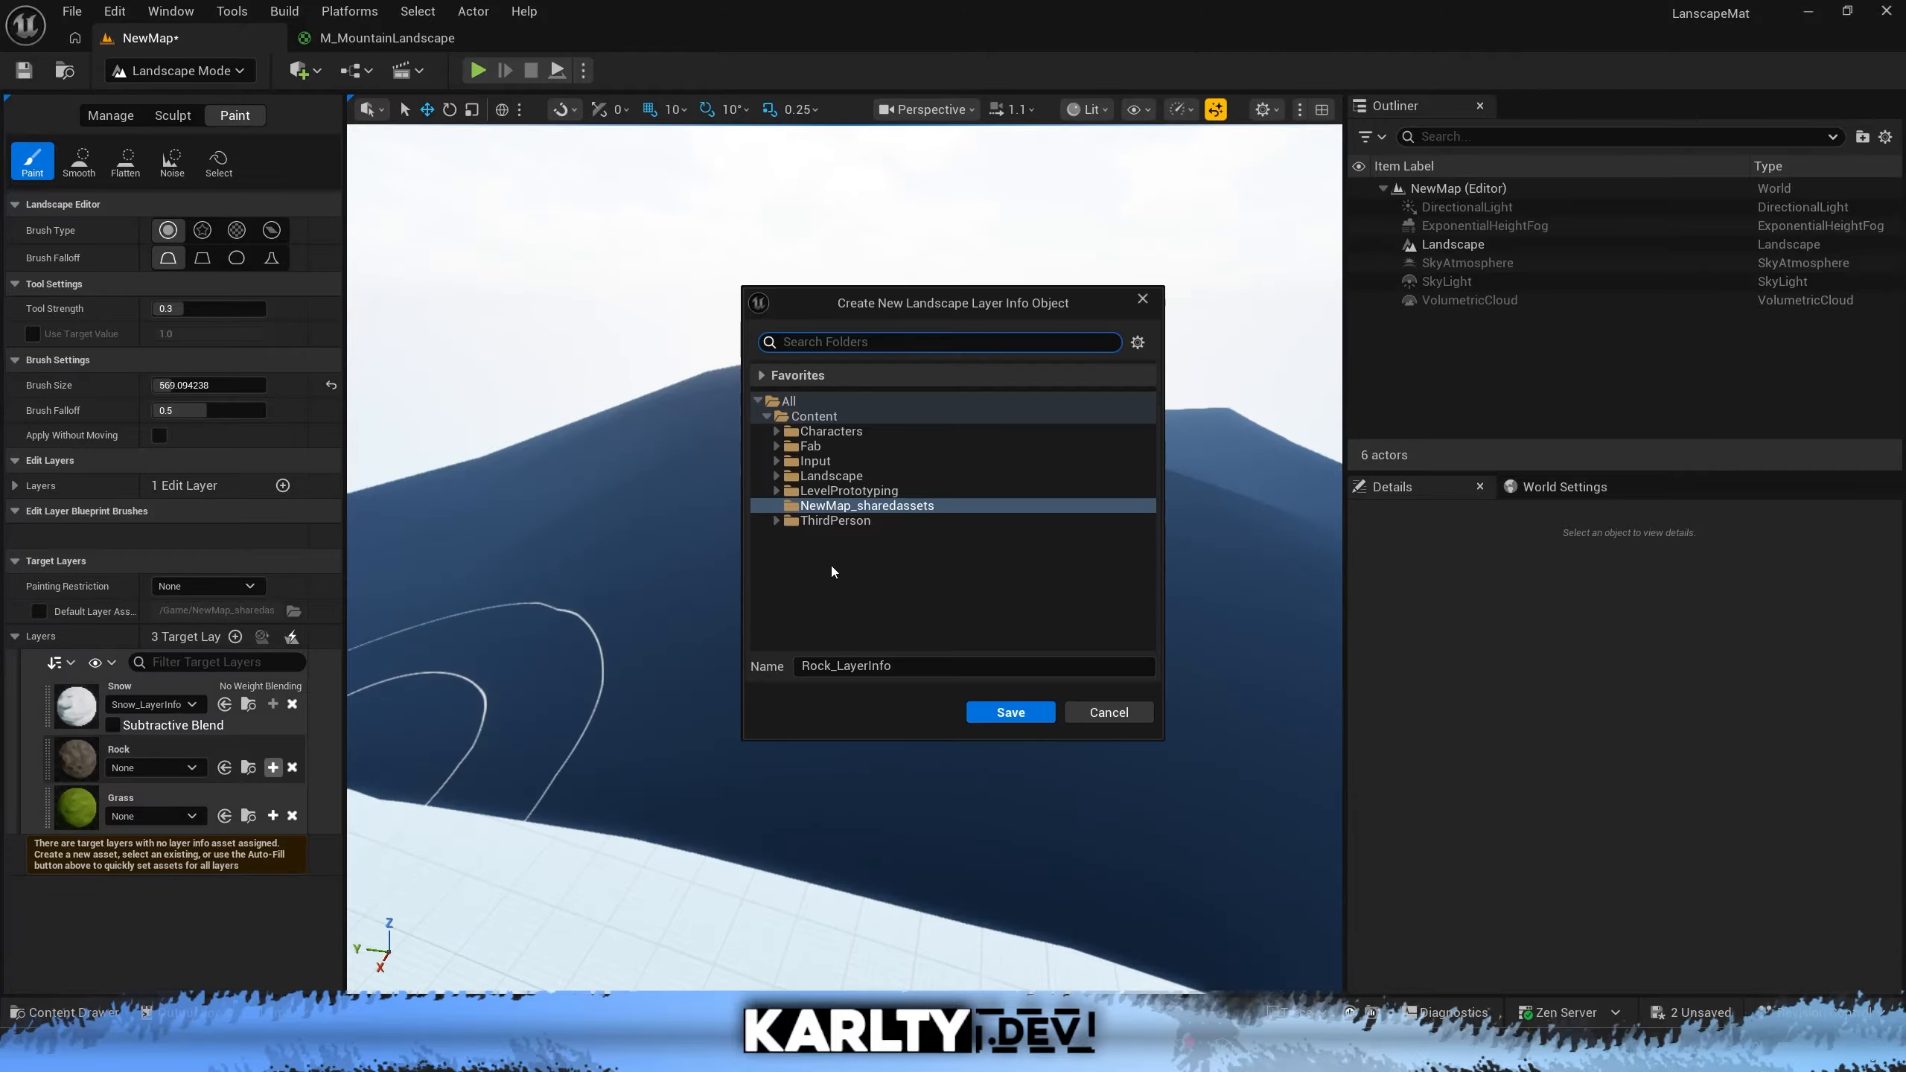
left_click(887, 475)
left_click(1013, 714)
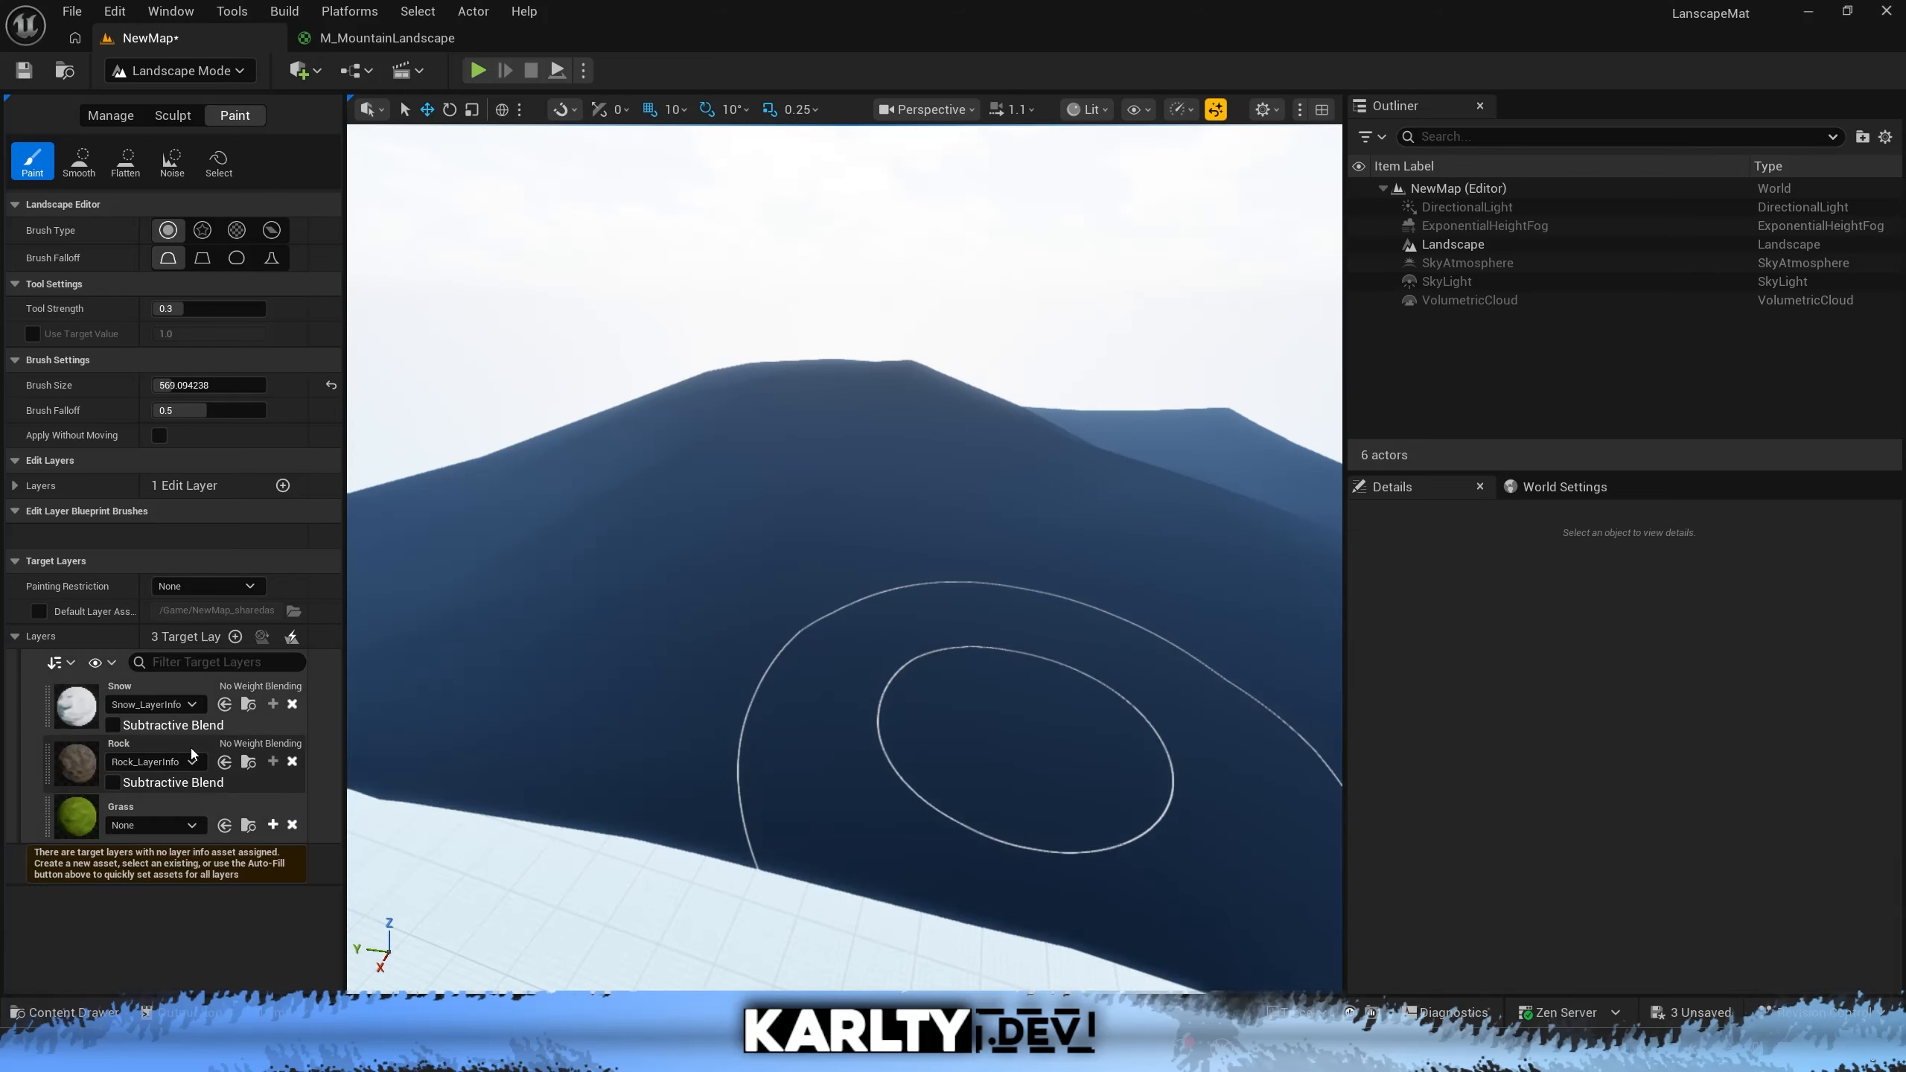
left_click(272, 826)
left_click(914, 478)
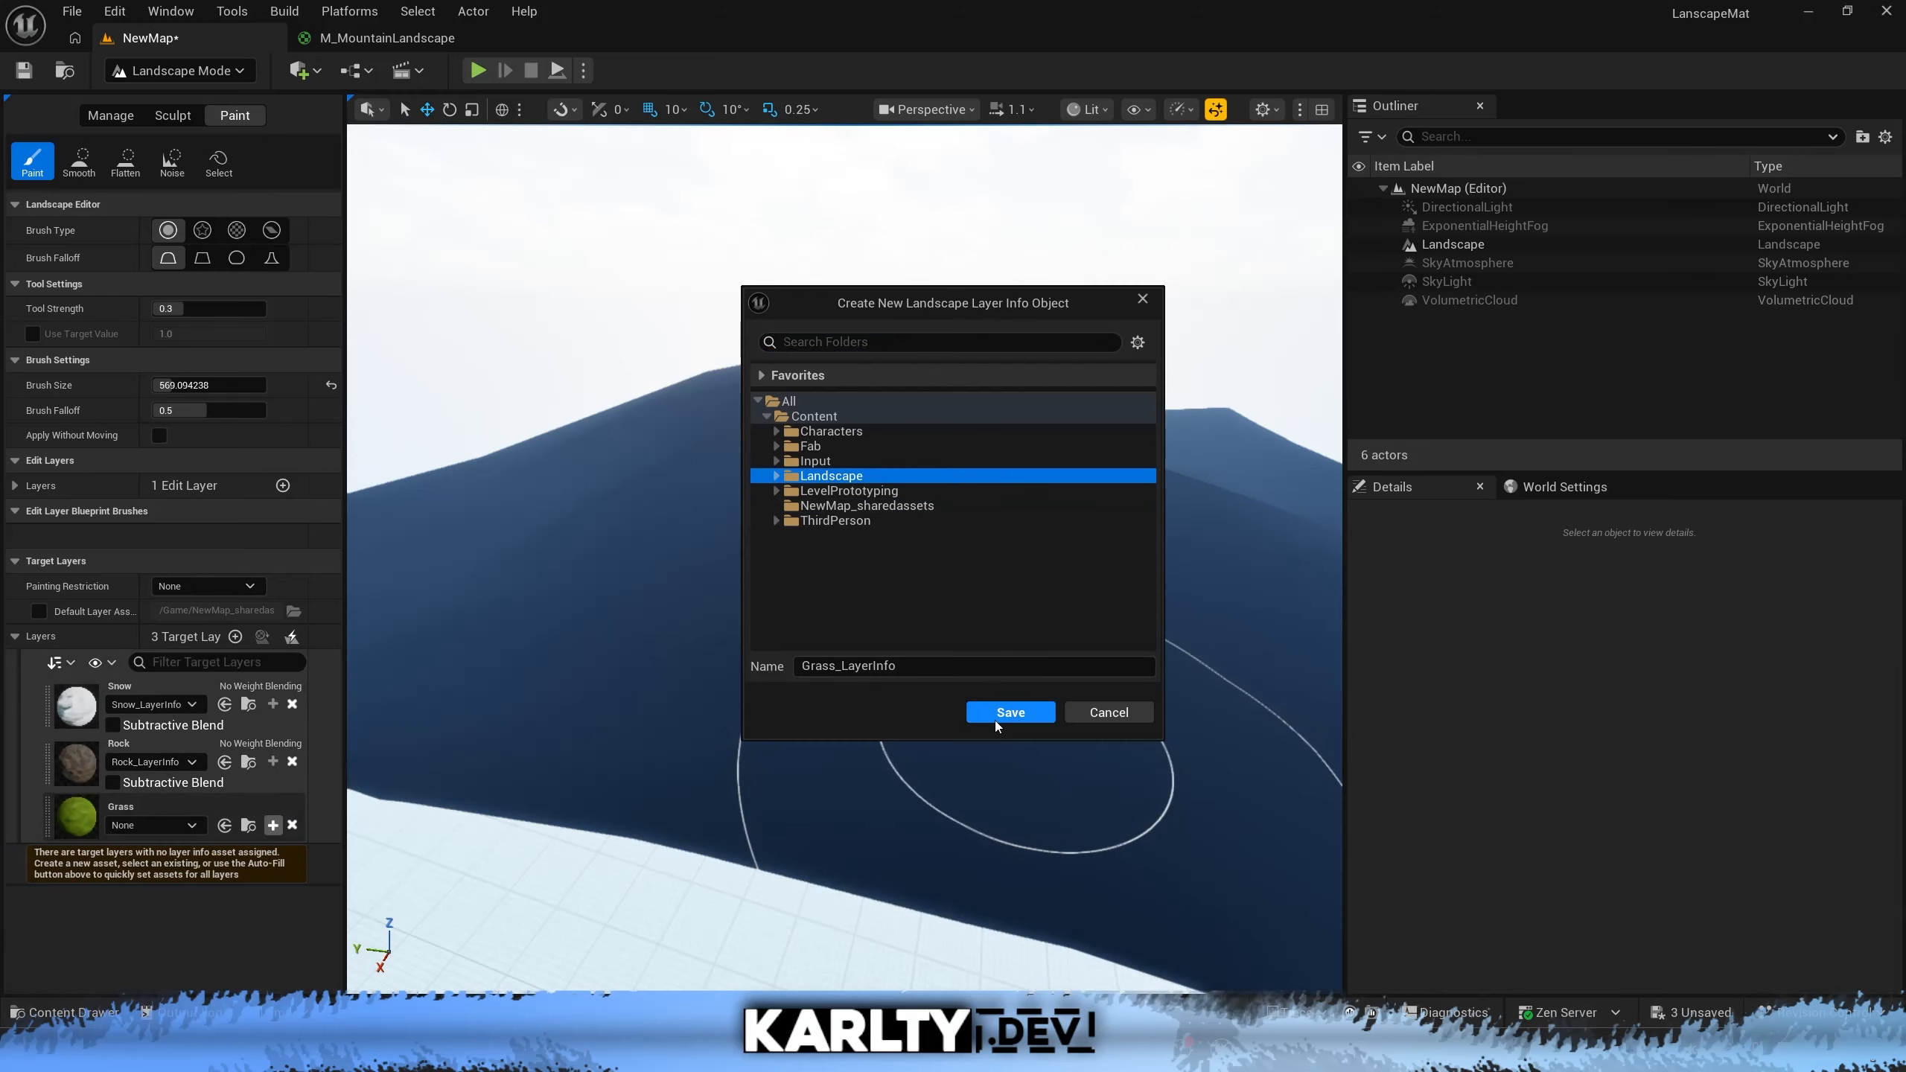
left_click(1011, 712)
Make Grass the active target layer for painting and widen the viewport
left_click(659, 626)
right_click_drag(826, 609, 826, 691)
key("w")
key("s")
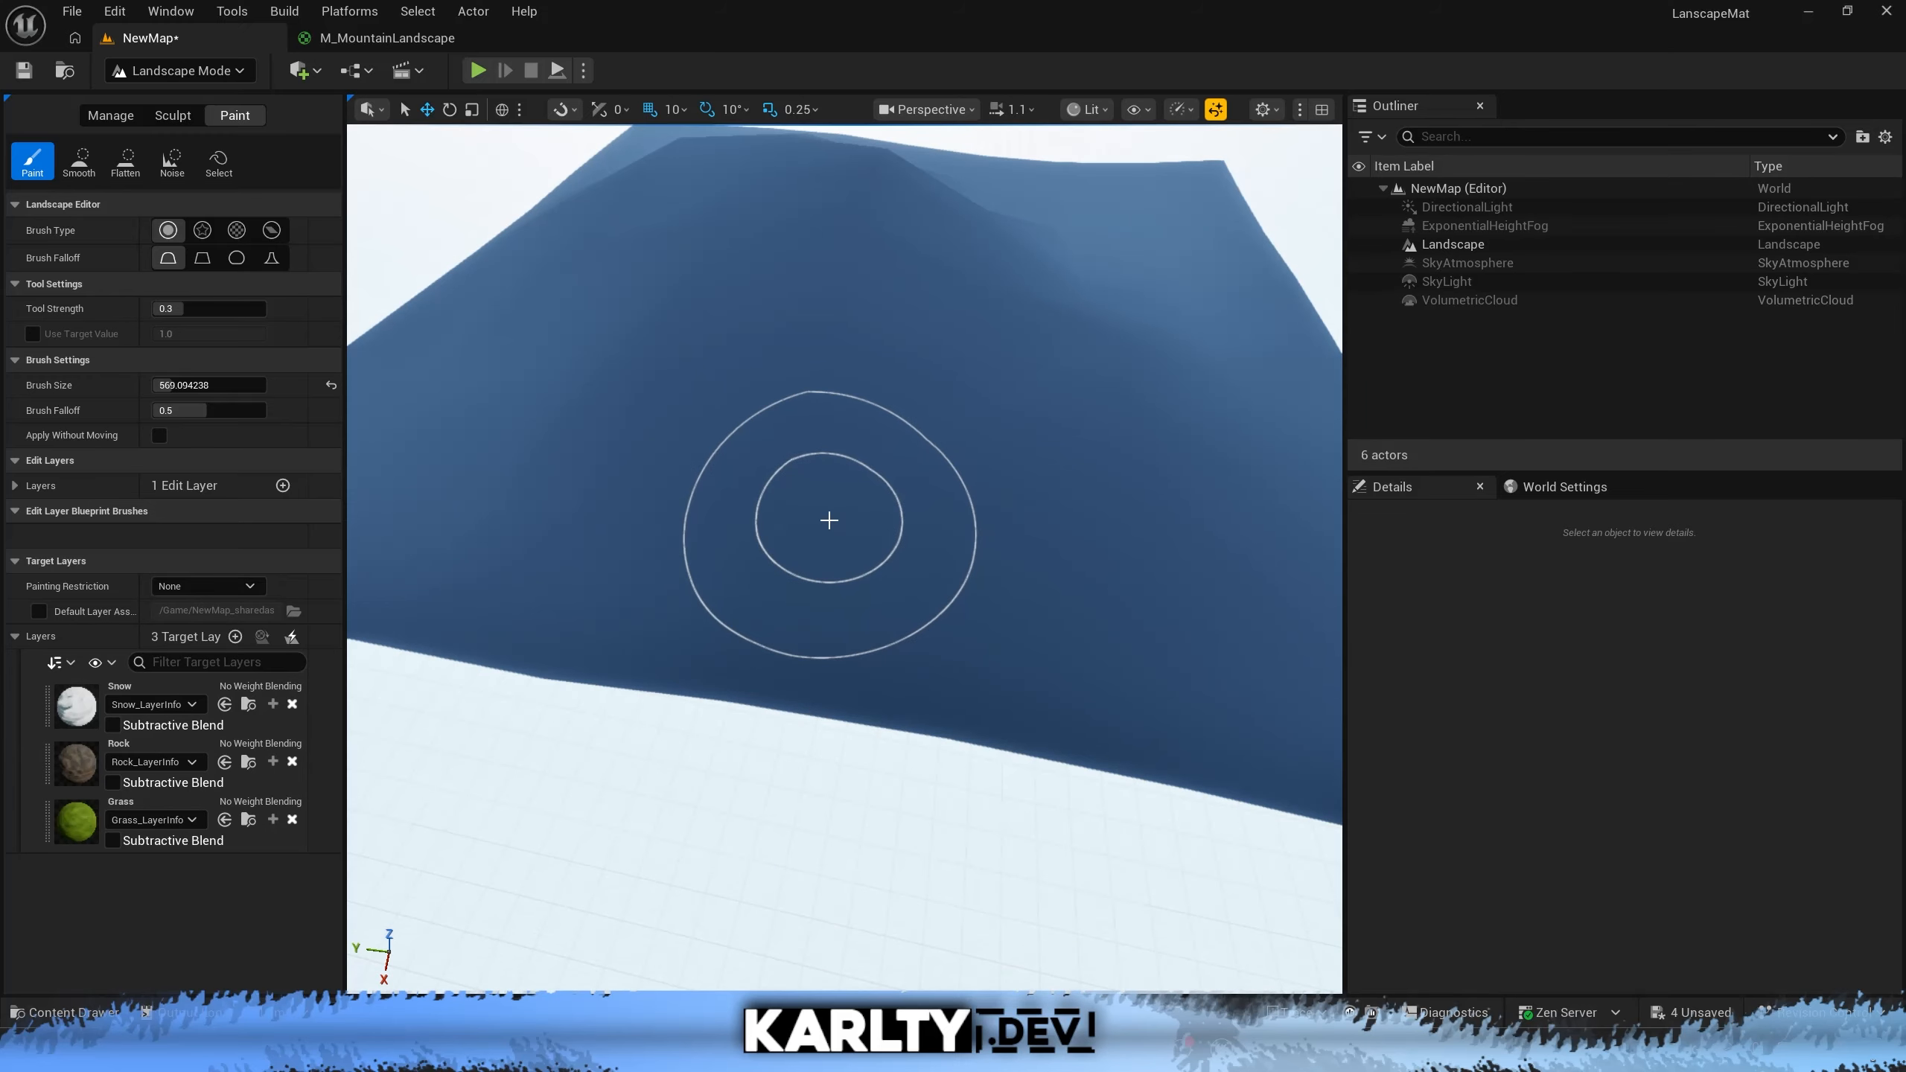
left_click(158, 687)
left_click(208, 751)
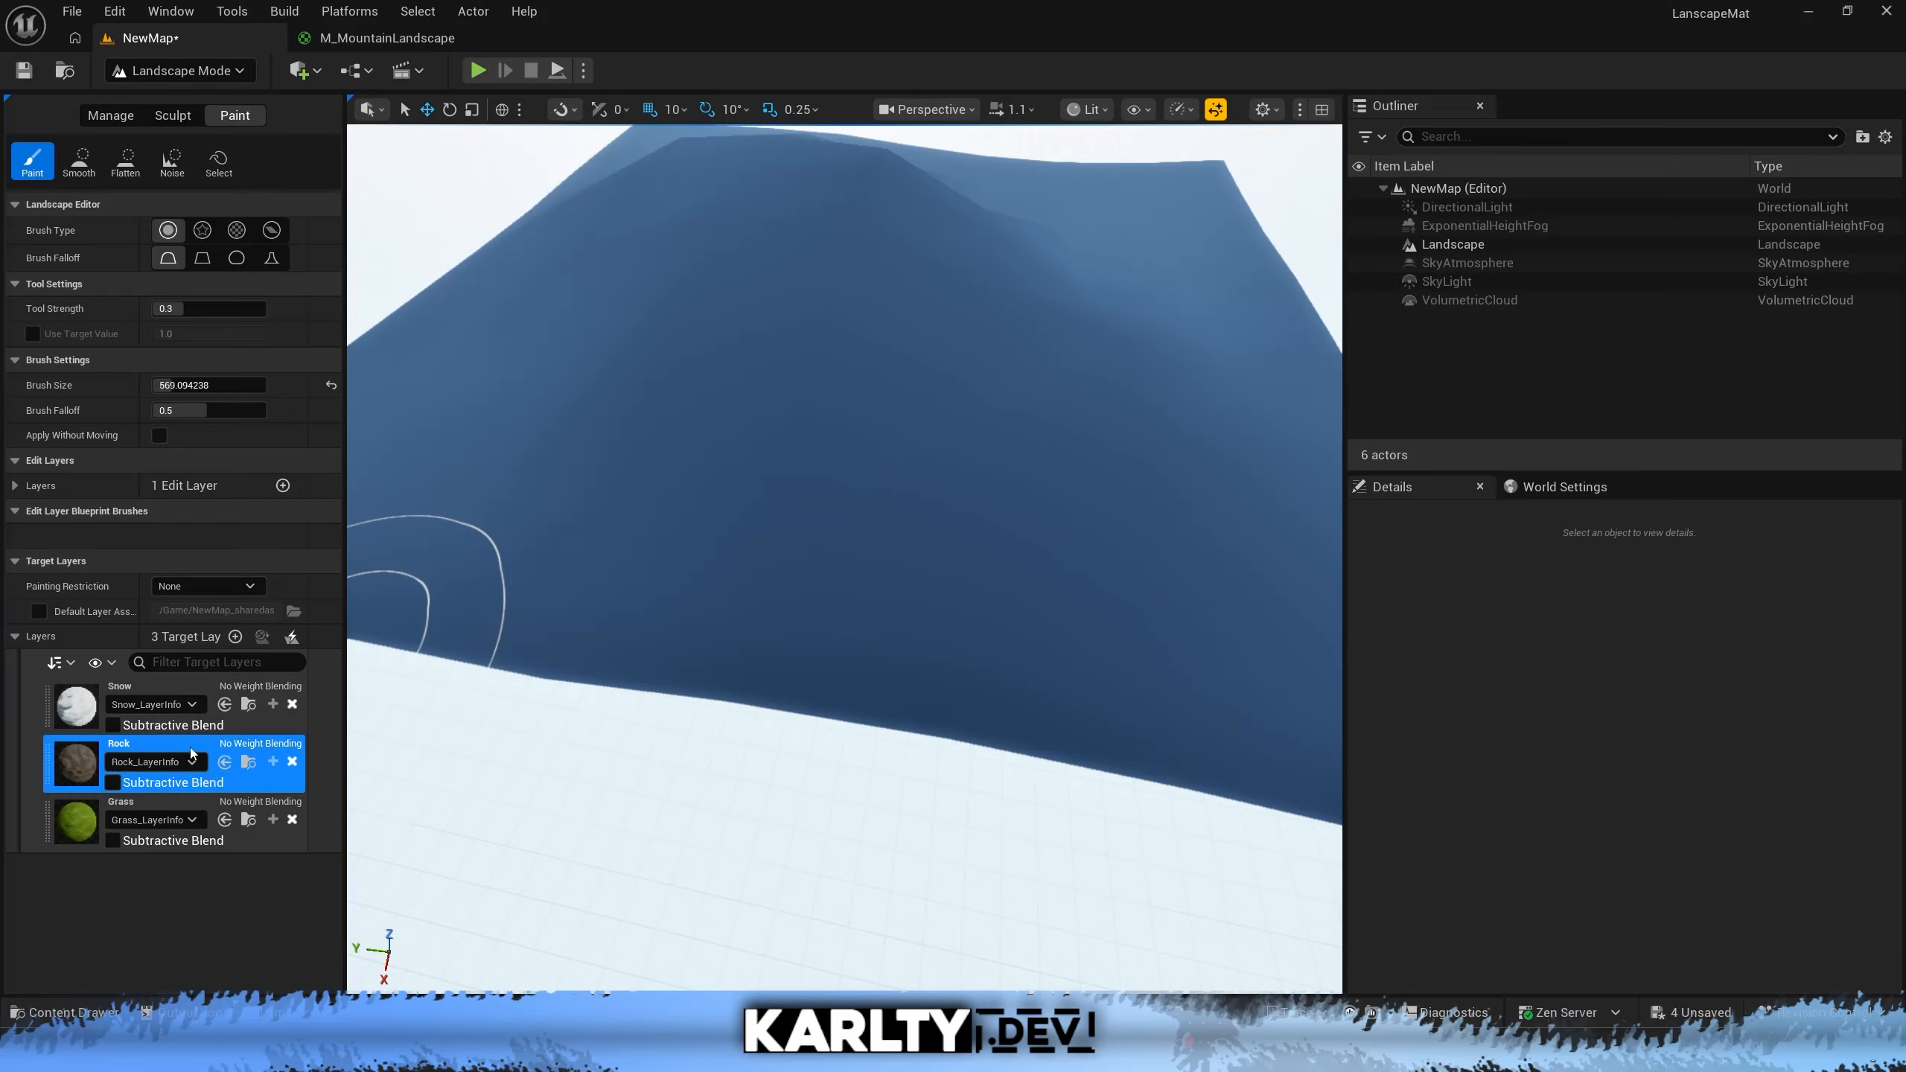
left_click(199, 802)
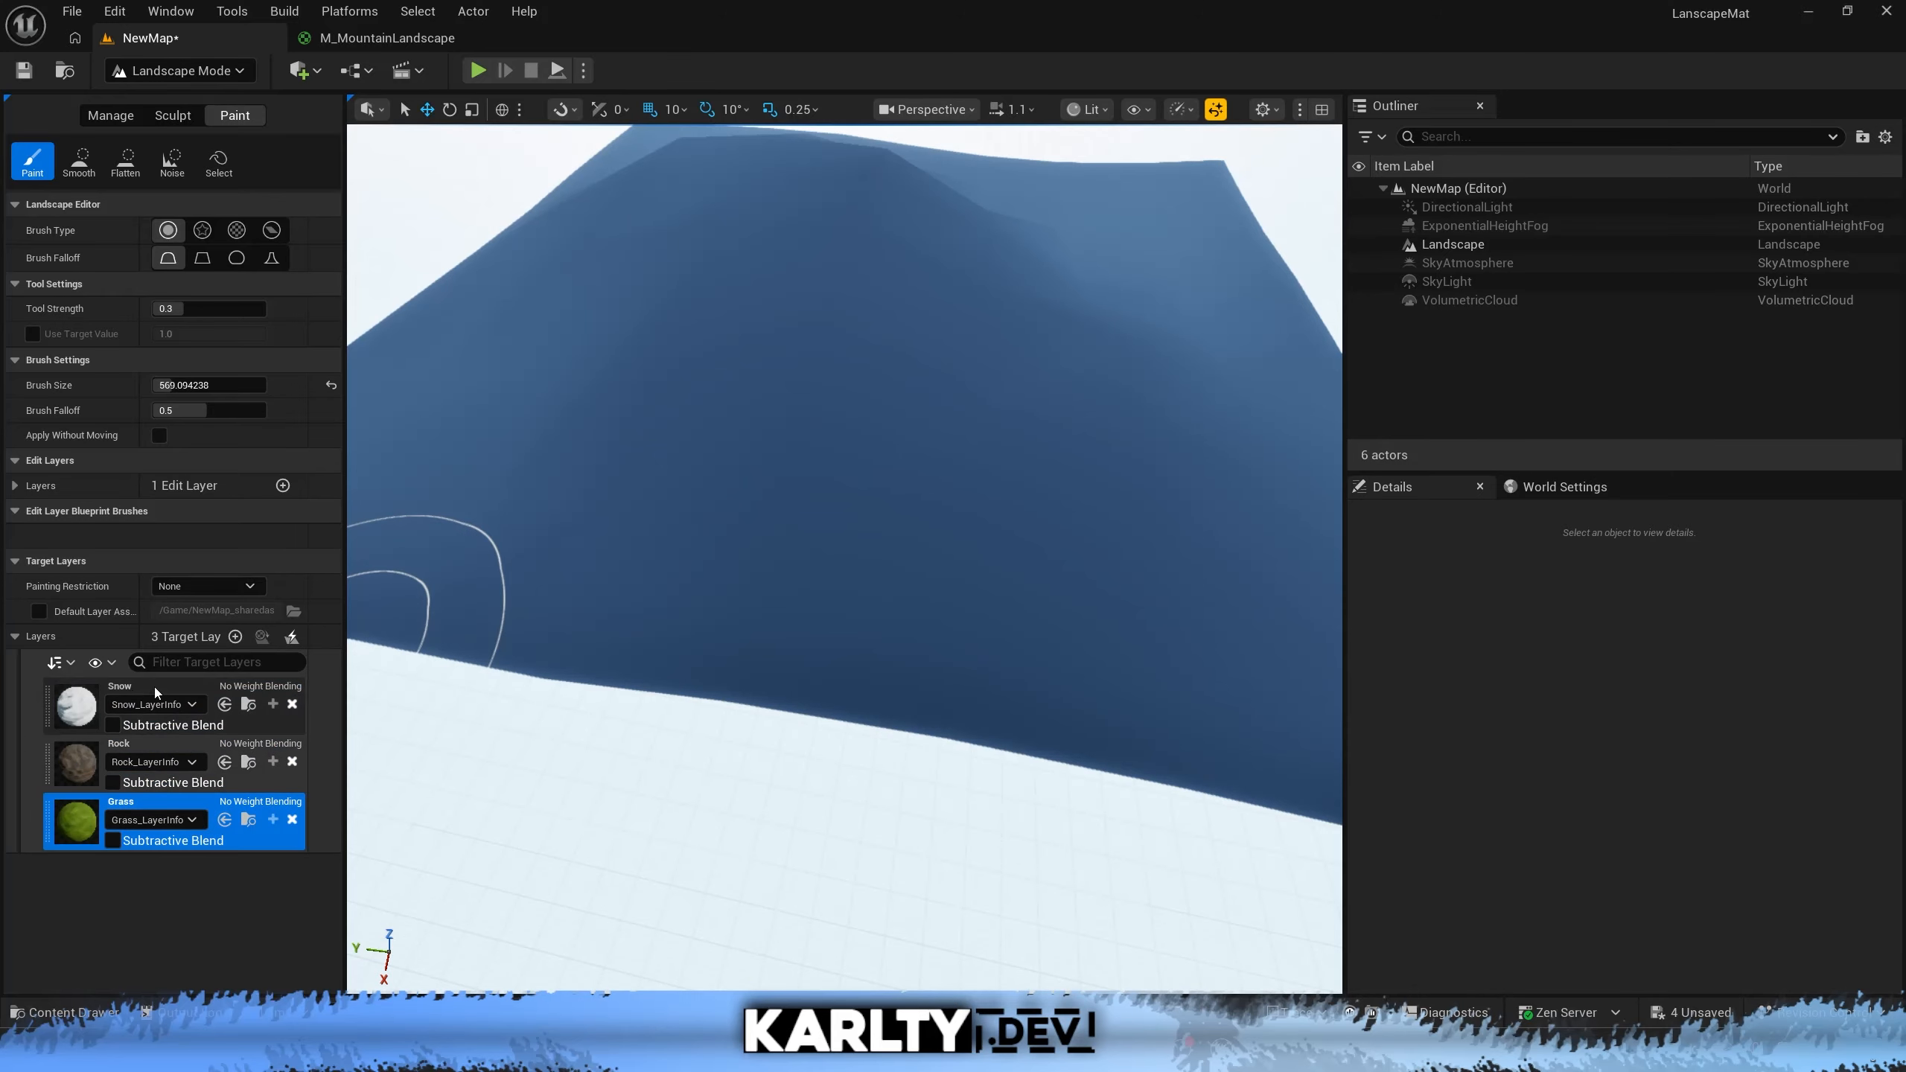
left_click(177, 800)
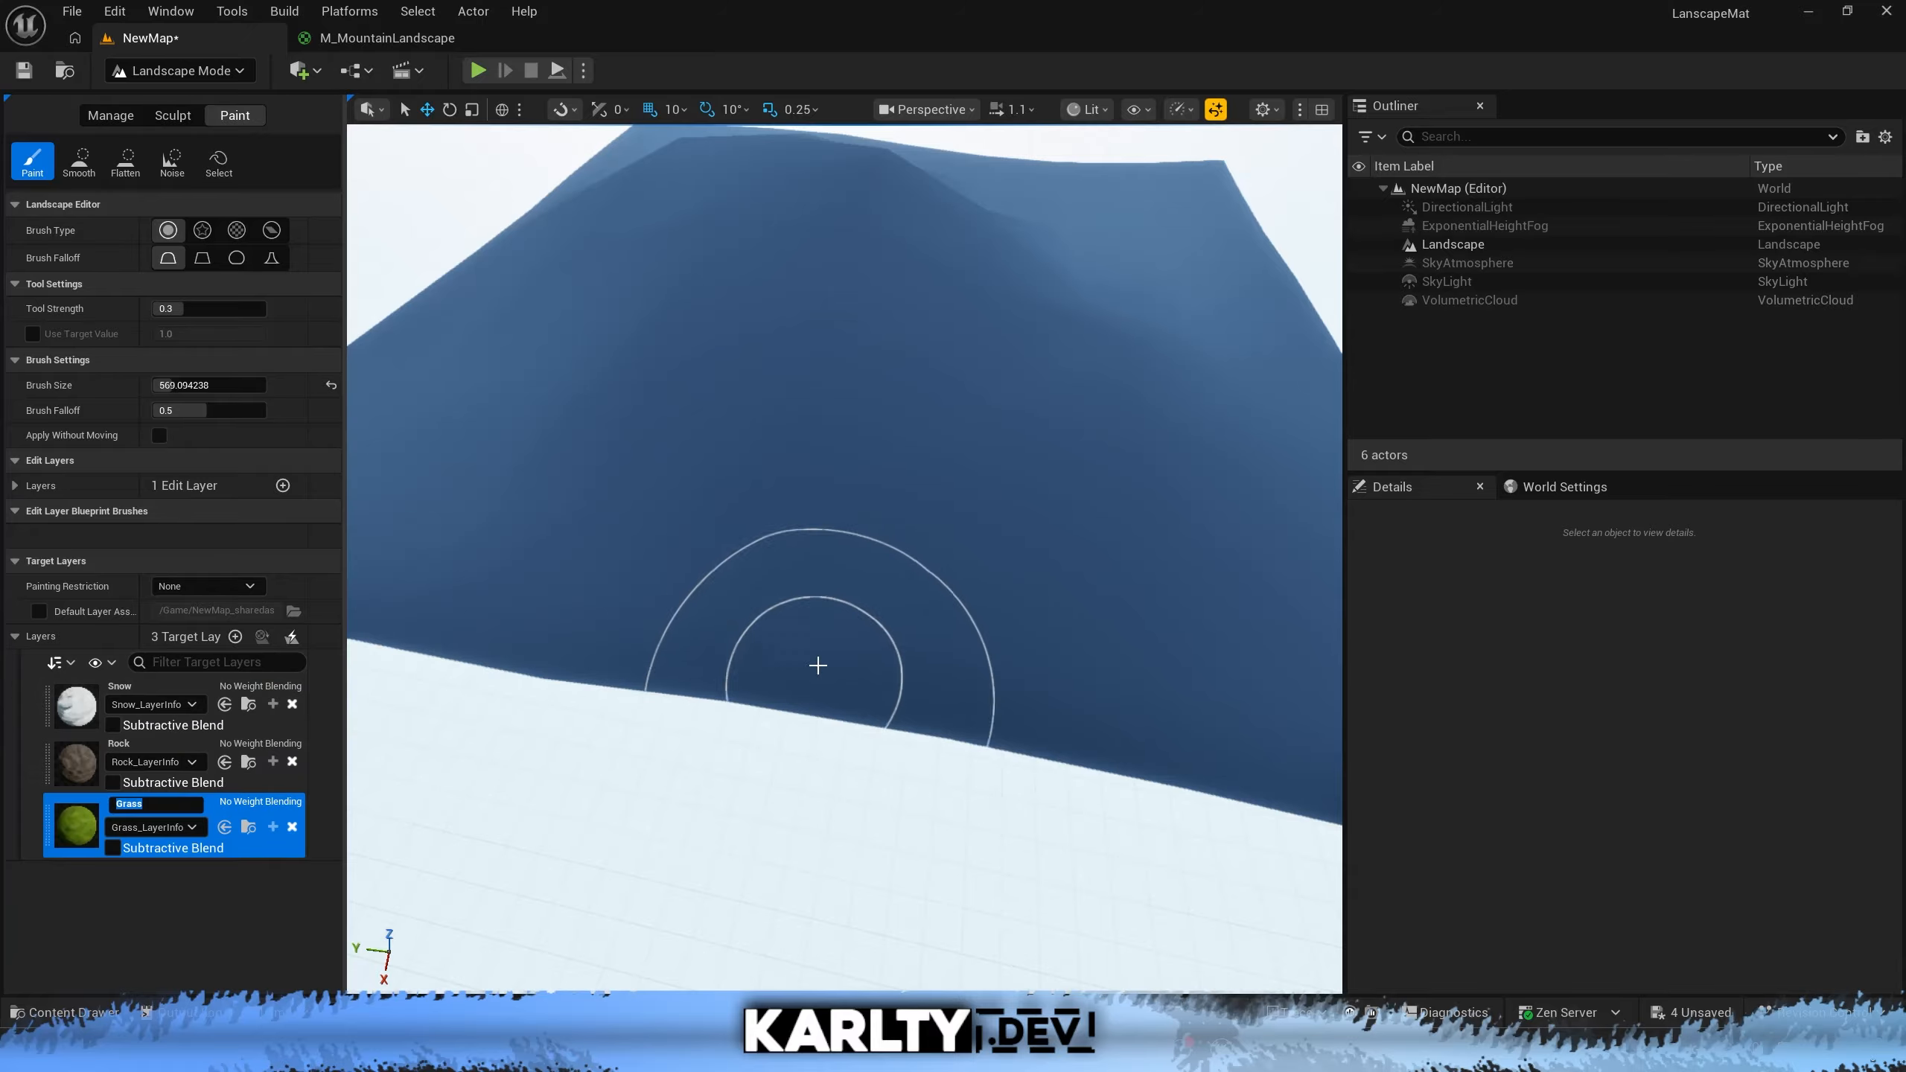
mouse_move(791, 656)
right_mouse_down()
mouse_move(638, 646)
mouse_move(795, 656)
mouse_move(617, 680)
right_mouse_up()
mouse_move(486, 629)
right_mouse_down()
mouse_move(405, 627)
mouse_move(460, 629)
right_mouse_up()
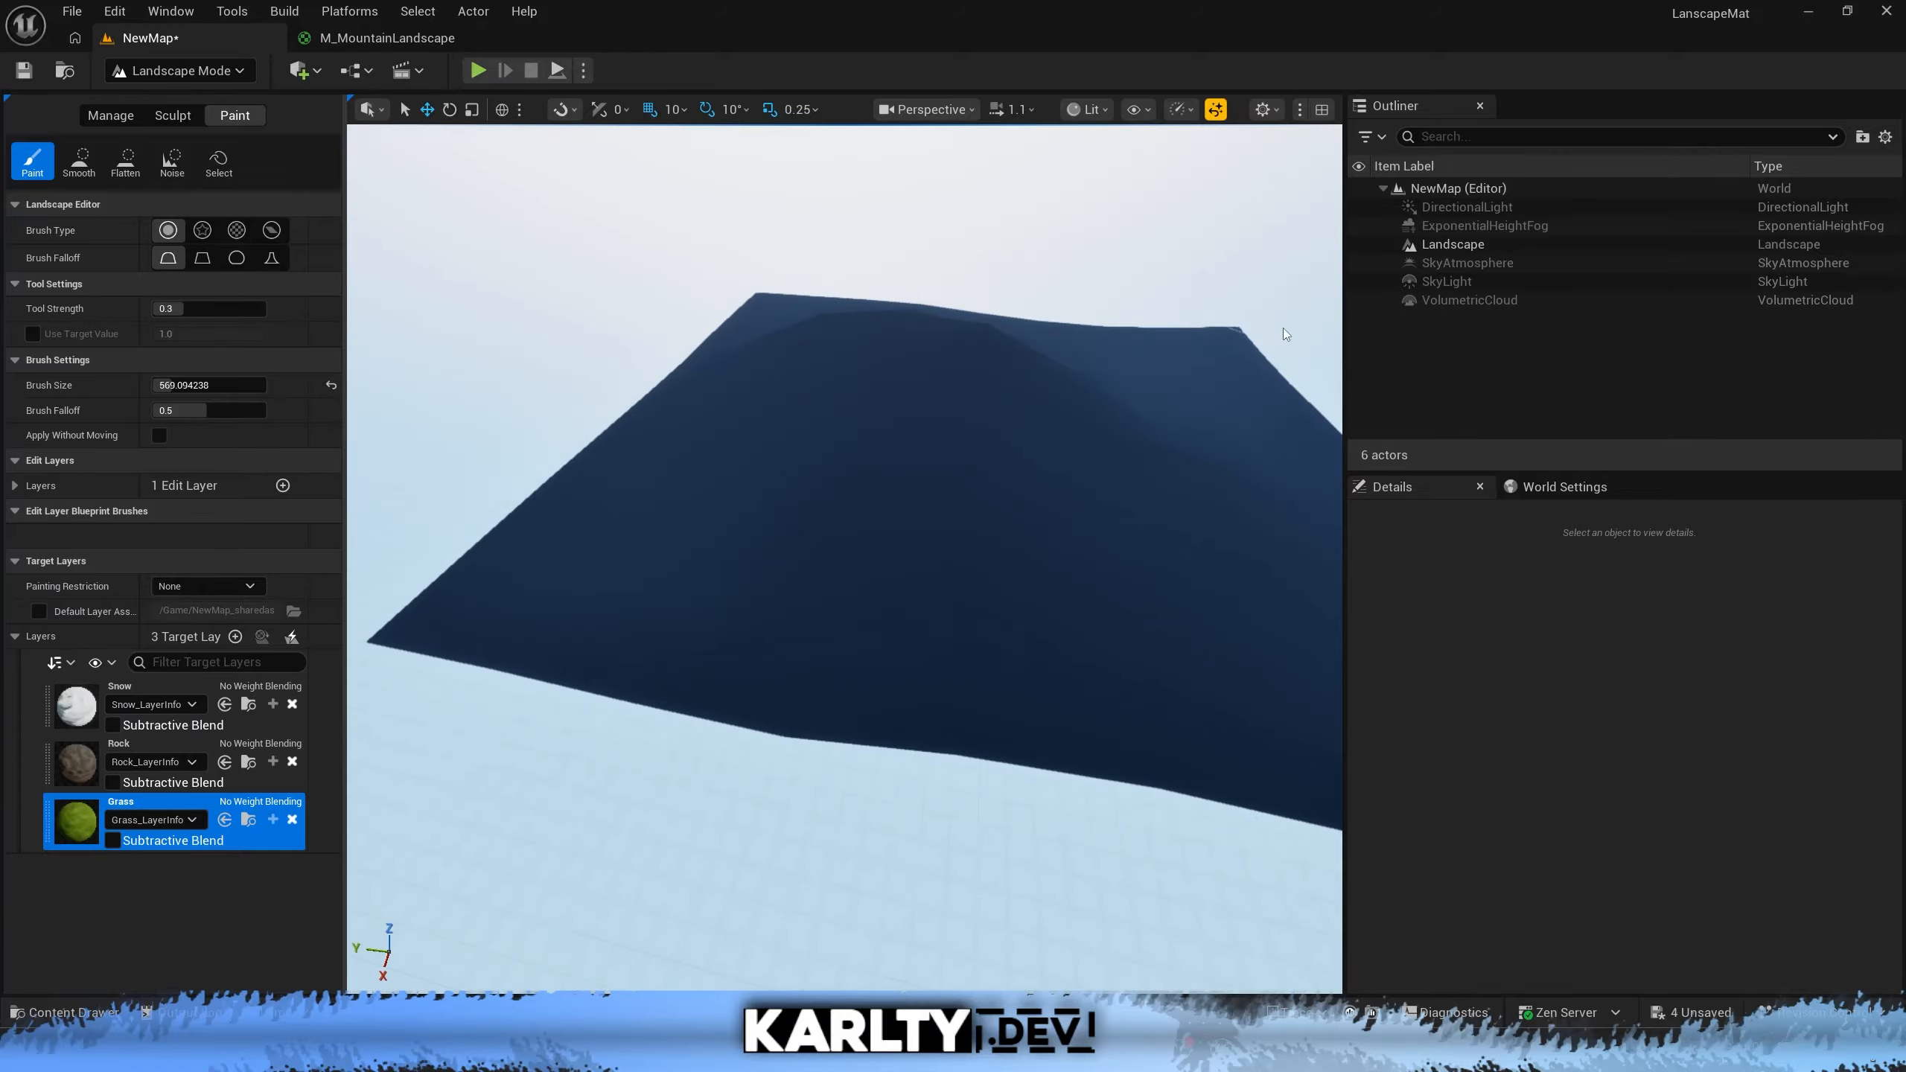
left_click_drag(1346, 353, 1561, 366)
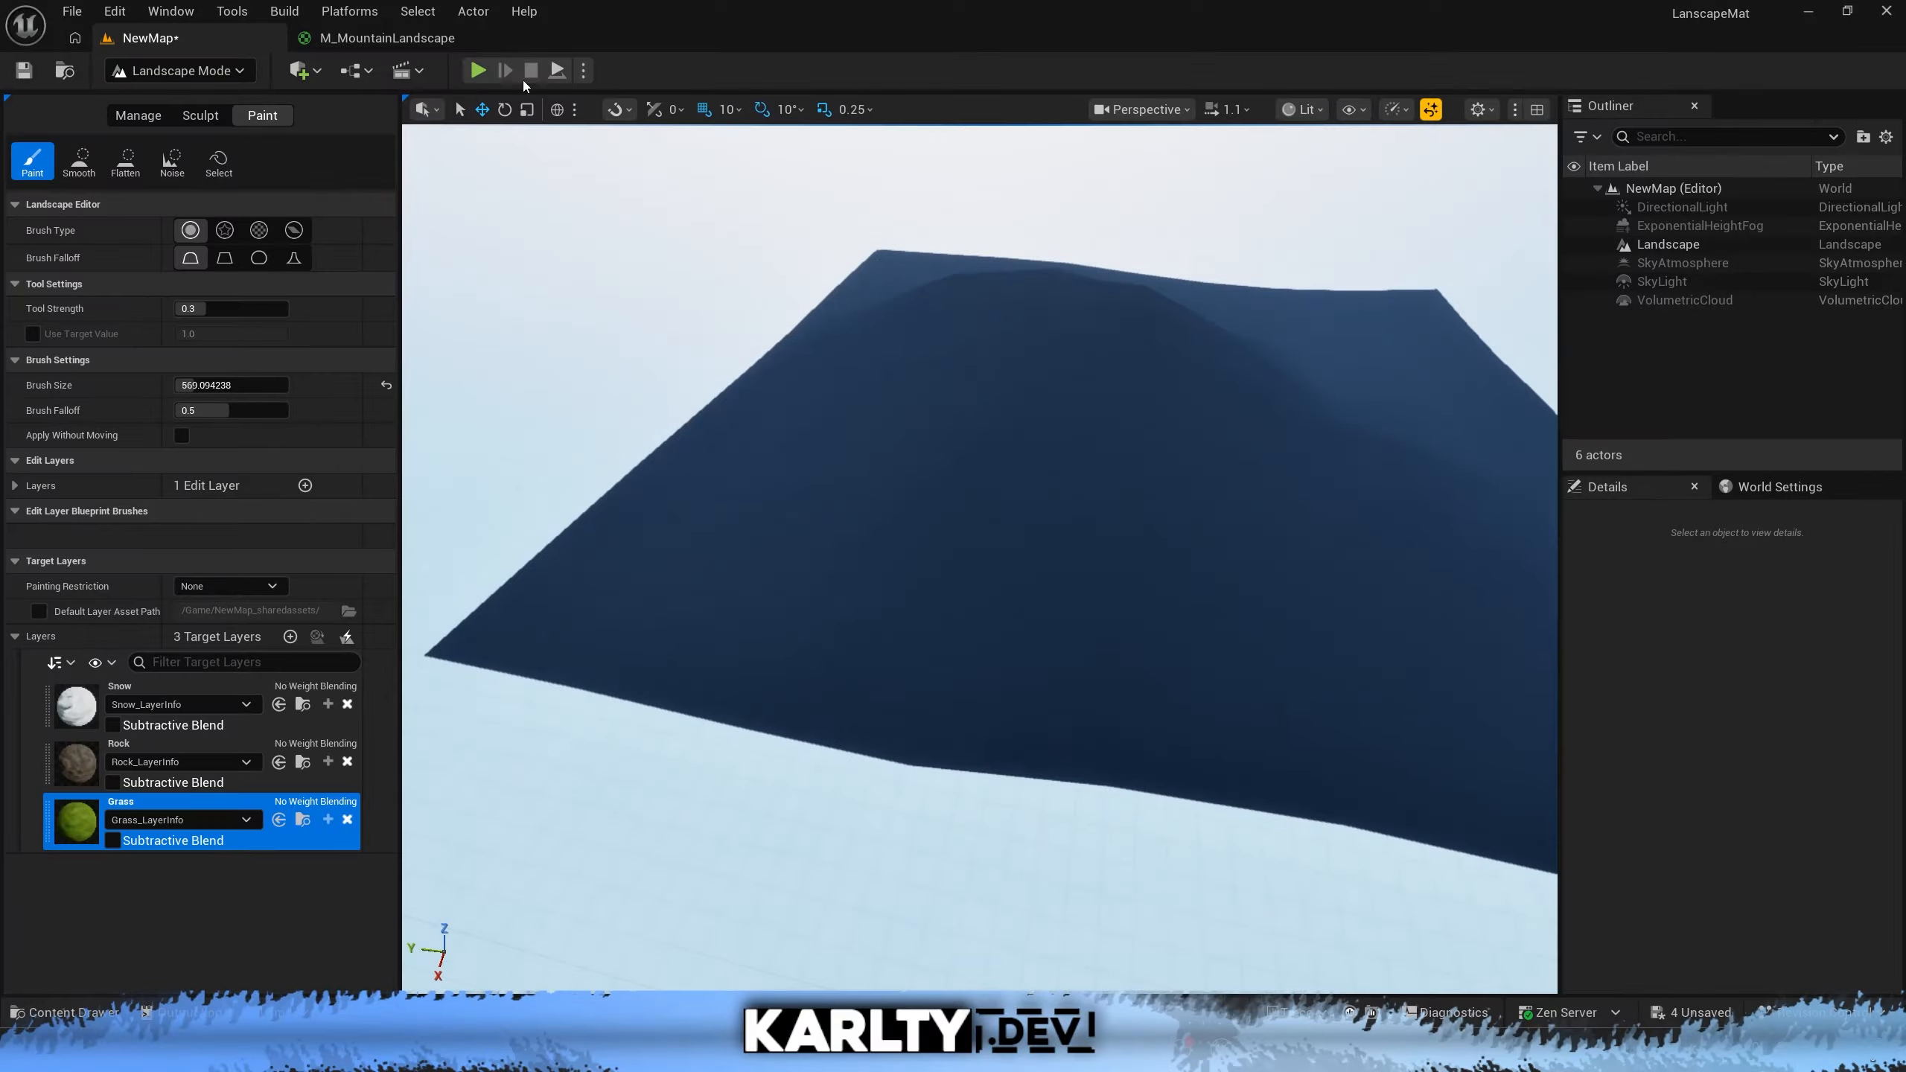
left_click(426, 44)
right_click_drag(1057, 435, 1617, 598)
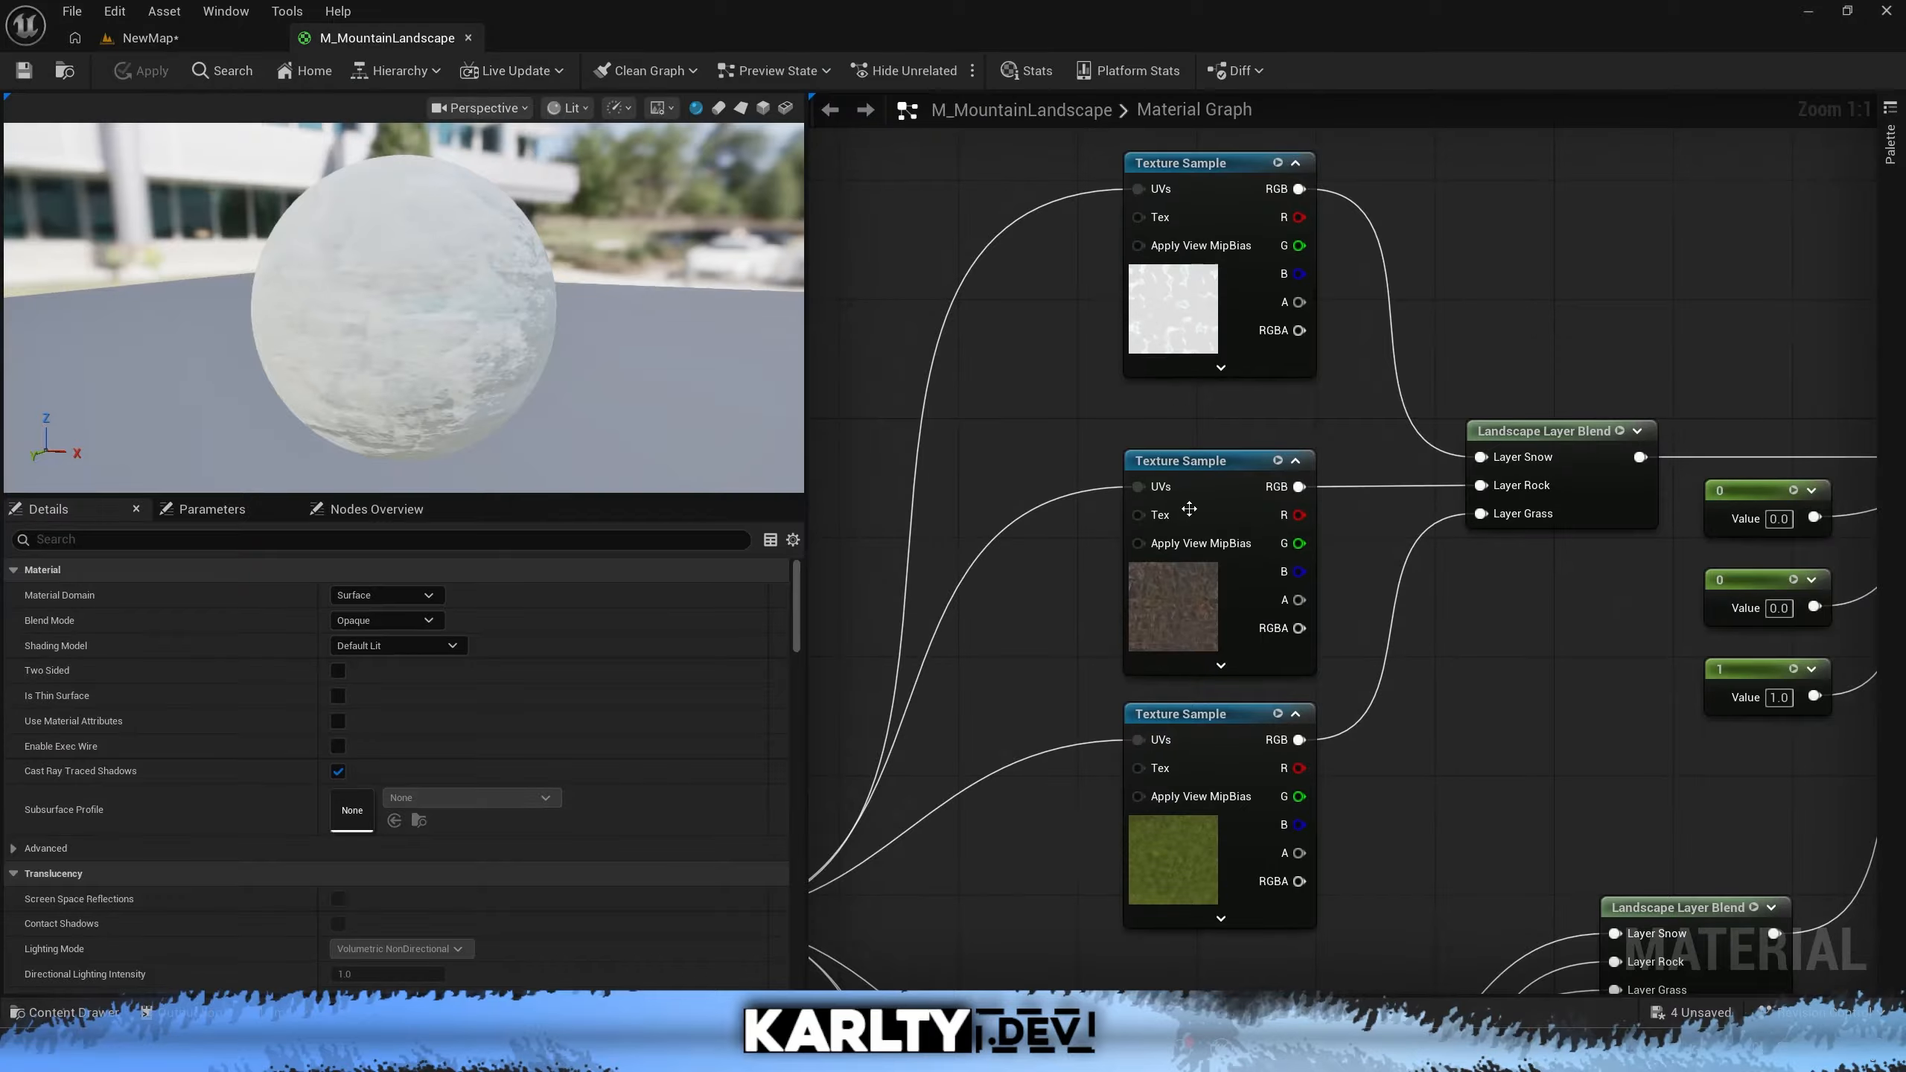
mouse_move(1385, 637)
right_mouse_down()
mouse_move(1295, 553)
mouse_move(1376, 668)
right_mouse_up()
key("ctrl+space")
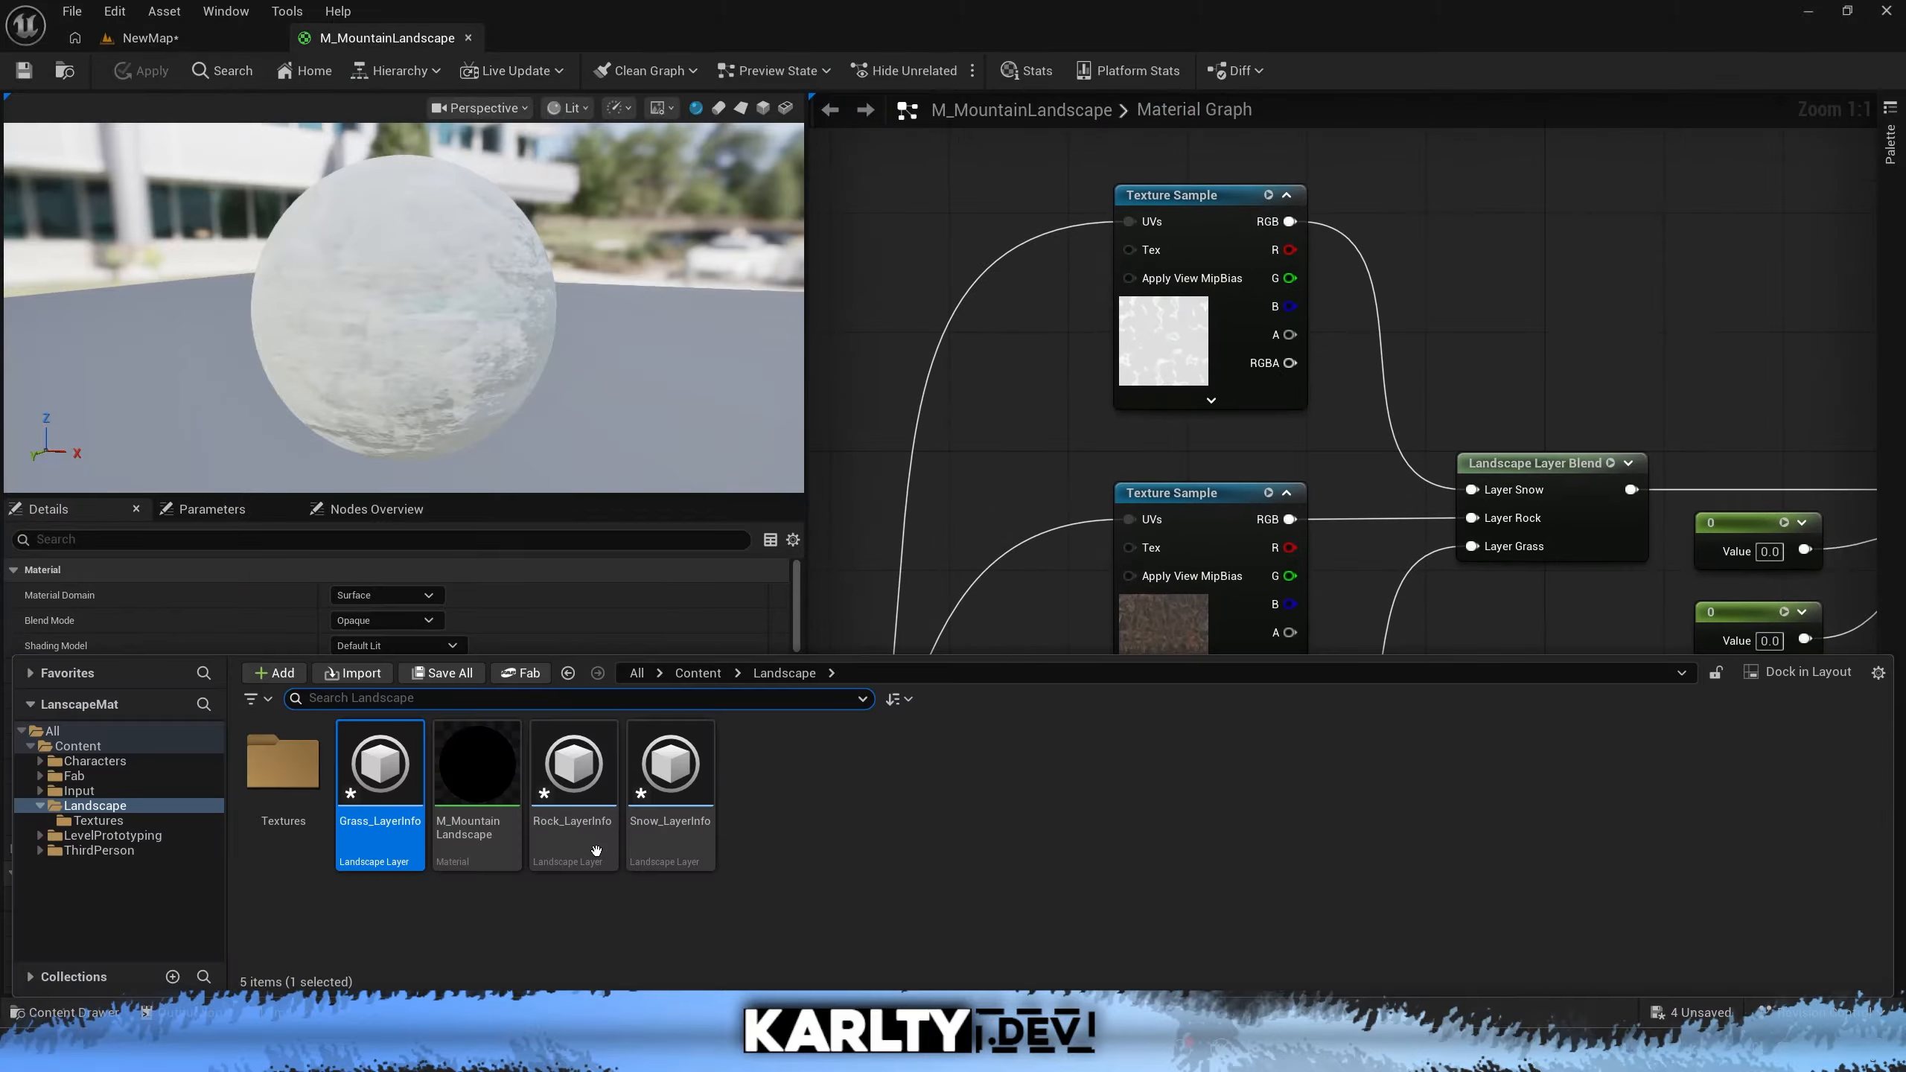
left_click(98, 820)
left_click_drag(563, 774, 1009, 802)
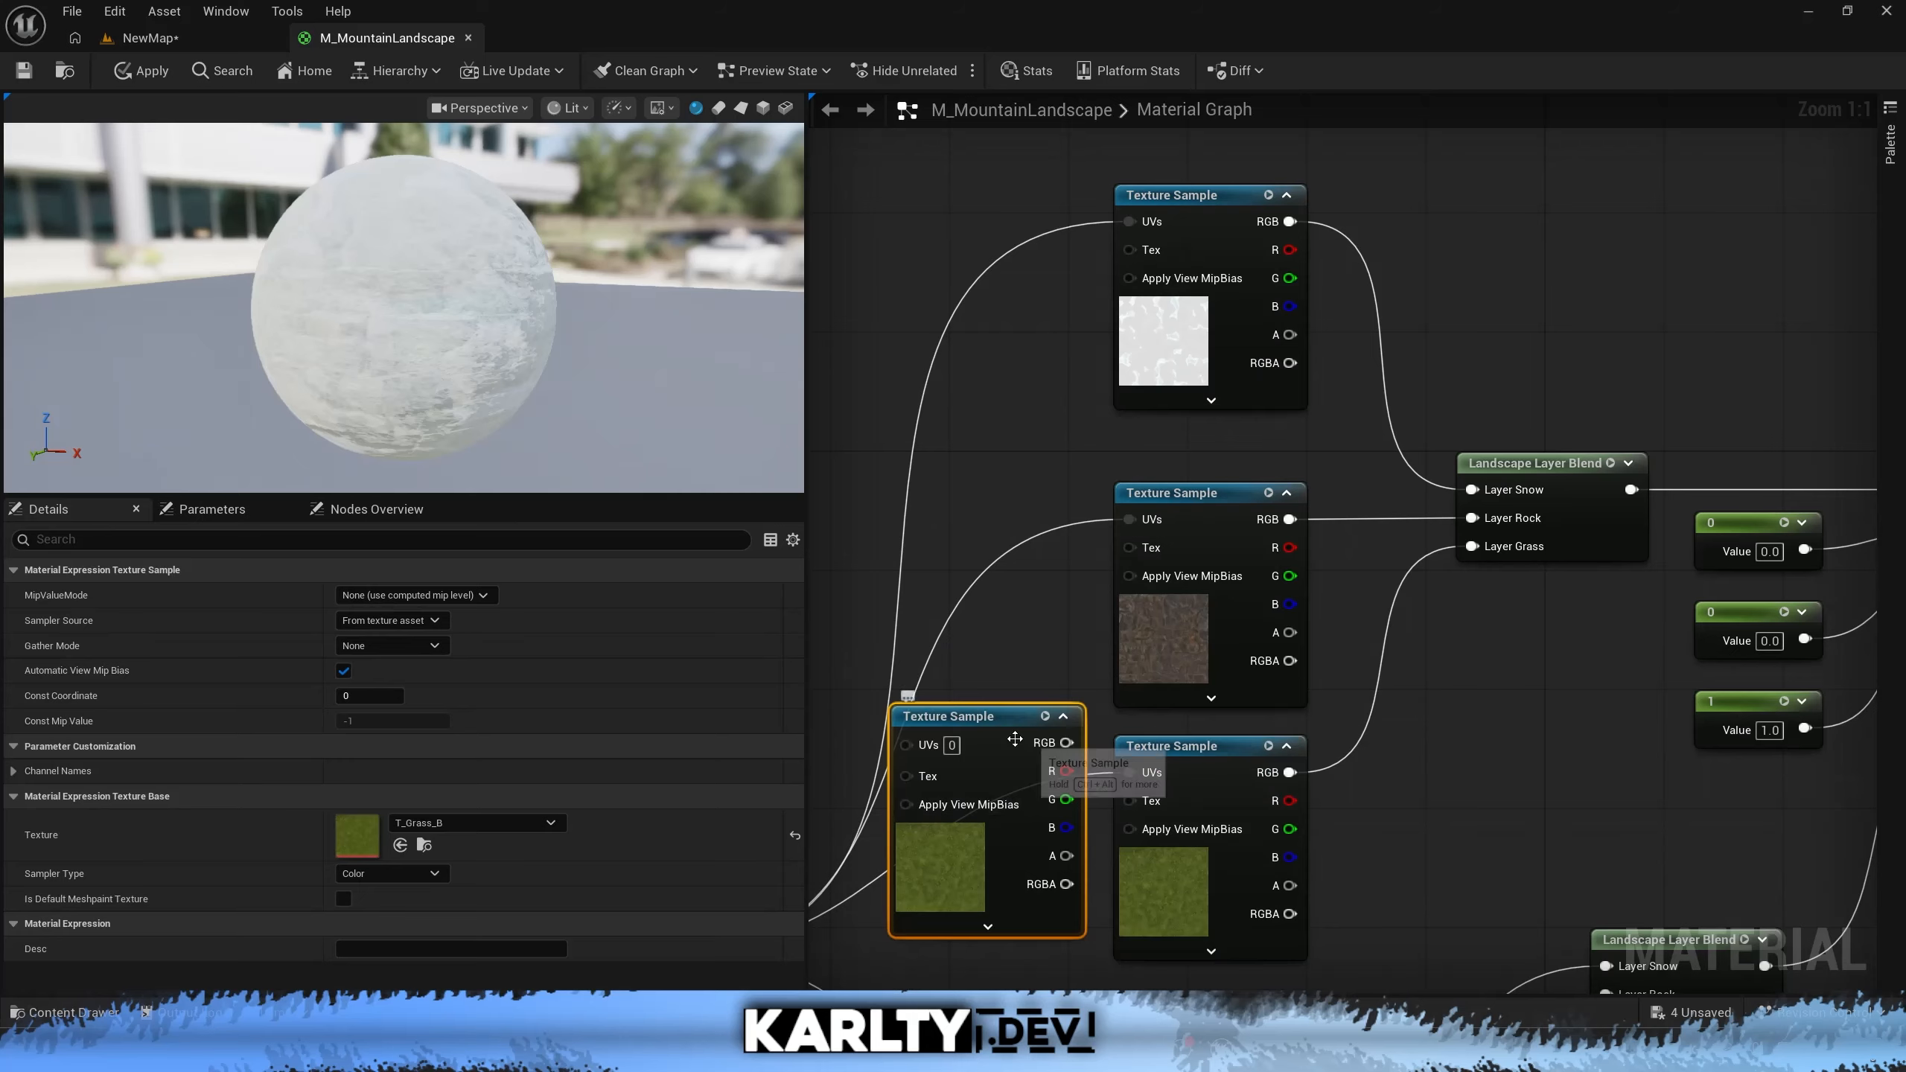
key("Delete")
key("ctrl+space")
key("ctrl+space")
left_click(201, 43)
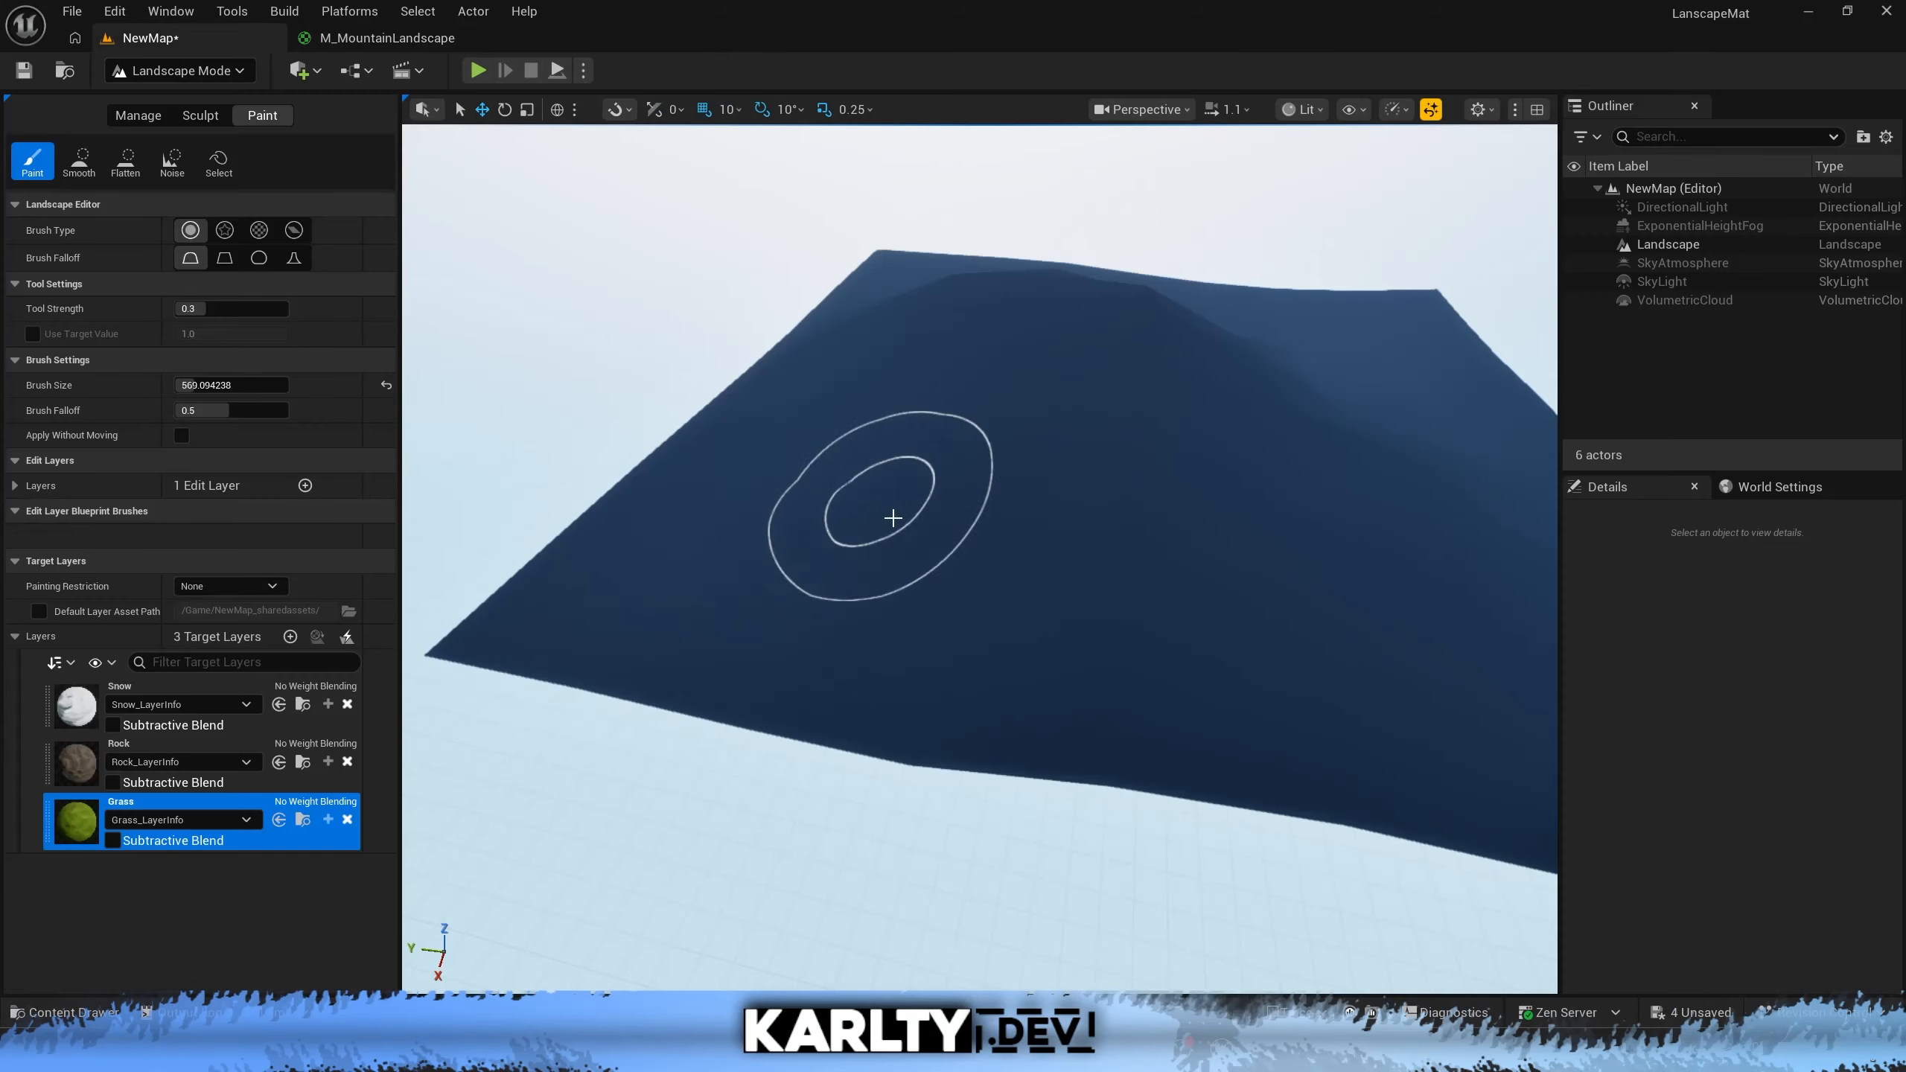
Paint the Grass layer in a wide band around the landscape's edges, at the foot of the mountain
mouse_move(518, 605)
left_mouse_down()
mouse_move(750, 676)
mouse_move(1205, 724)
mouse_move(1404, 787)
mouse_move(1179, 775)
left_mouse_up()
right_click_drag(1179, 775, 1242, 751)
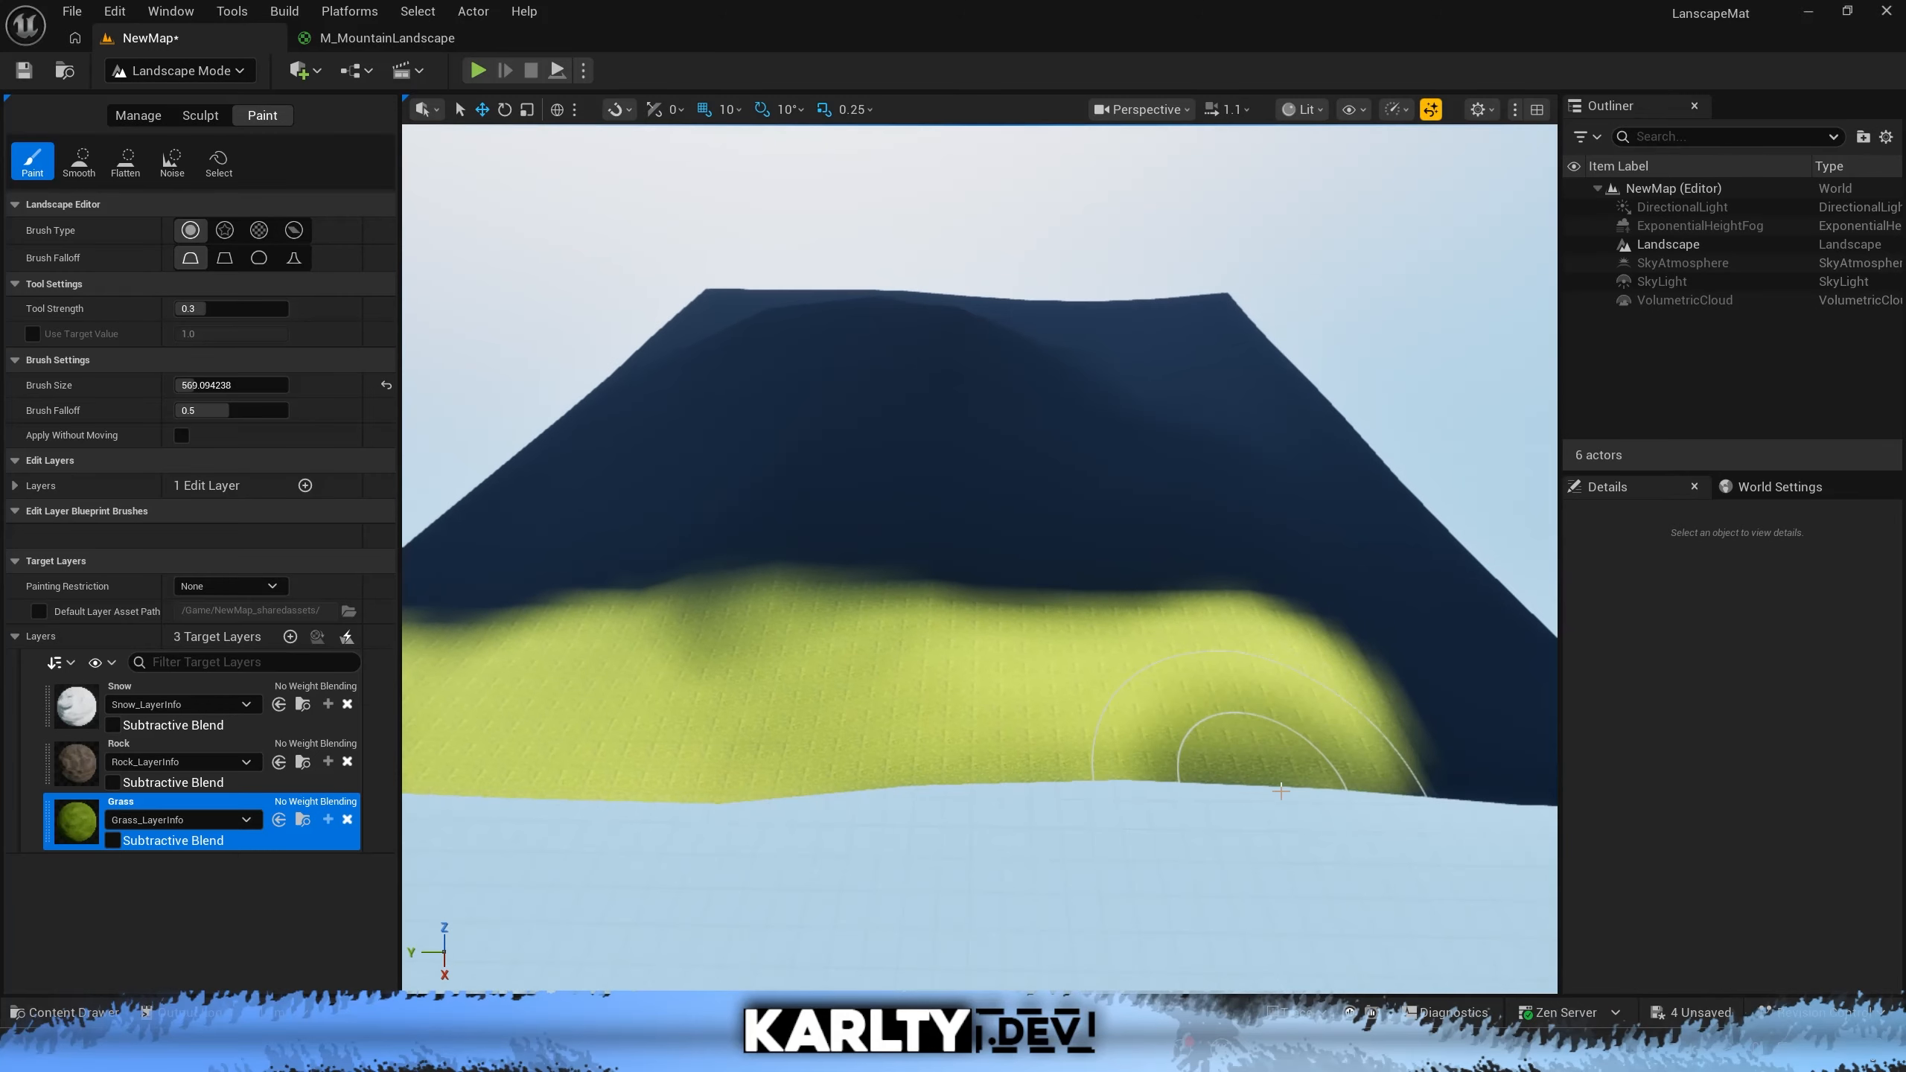
mouse_move(1234, 762)
left_mouse_down()
mouse_move(1417, 630)
mouse_move(1407, 478)
mouse_move(1275, 326)
left_mouse_up()
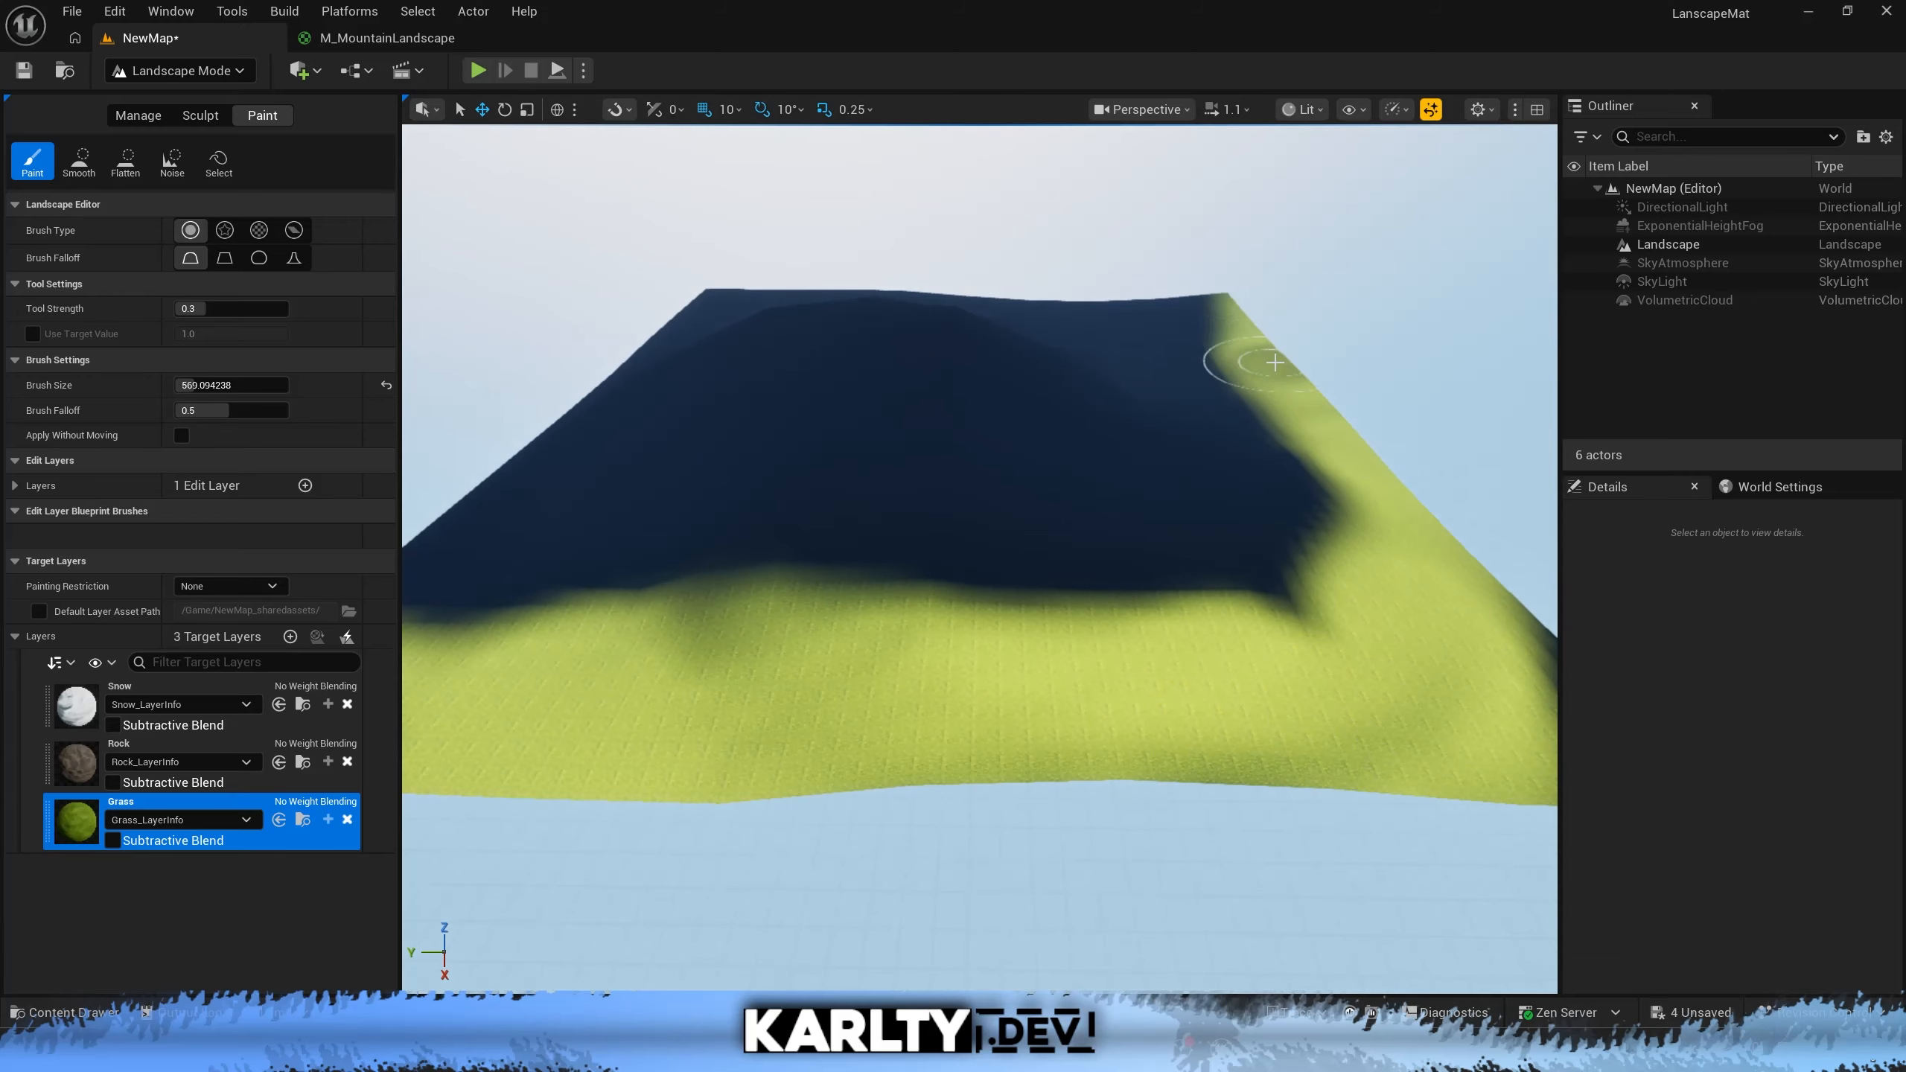
scroll(1116, 318, "up", 4)
mouse_move(1116, 318)
right_mouse_down()
mouse_move(1051, 360)
mouse_move(1126, 390)
right_mouse_up()
mouse_move(487, 864)
left_mouse_down()
mouse_move(626, 418)
mouse_move(970, 366)
mouse_move(1111, 401)
left_mouse_up()
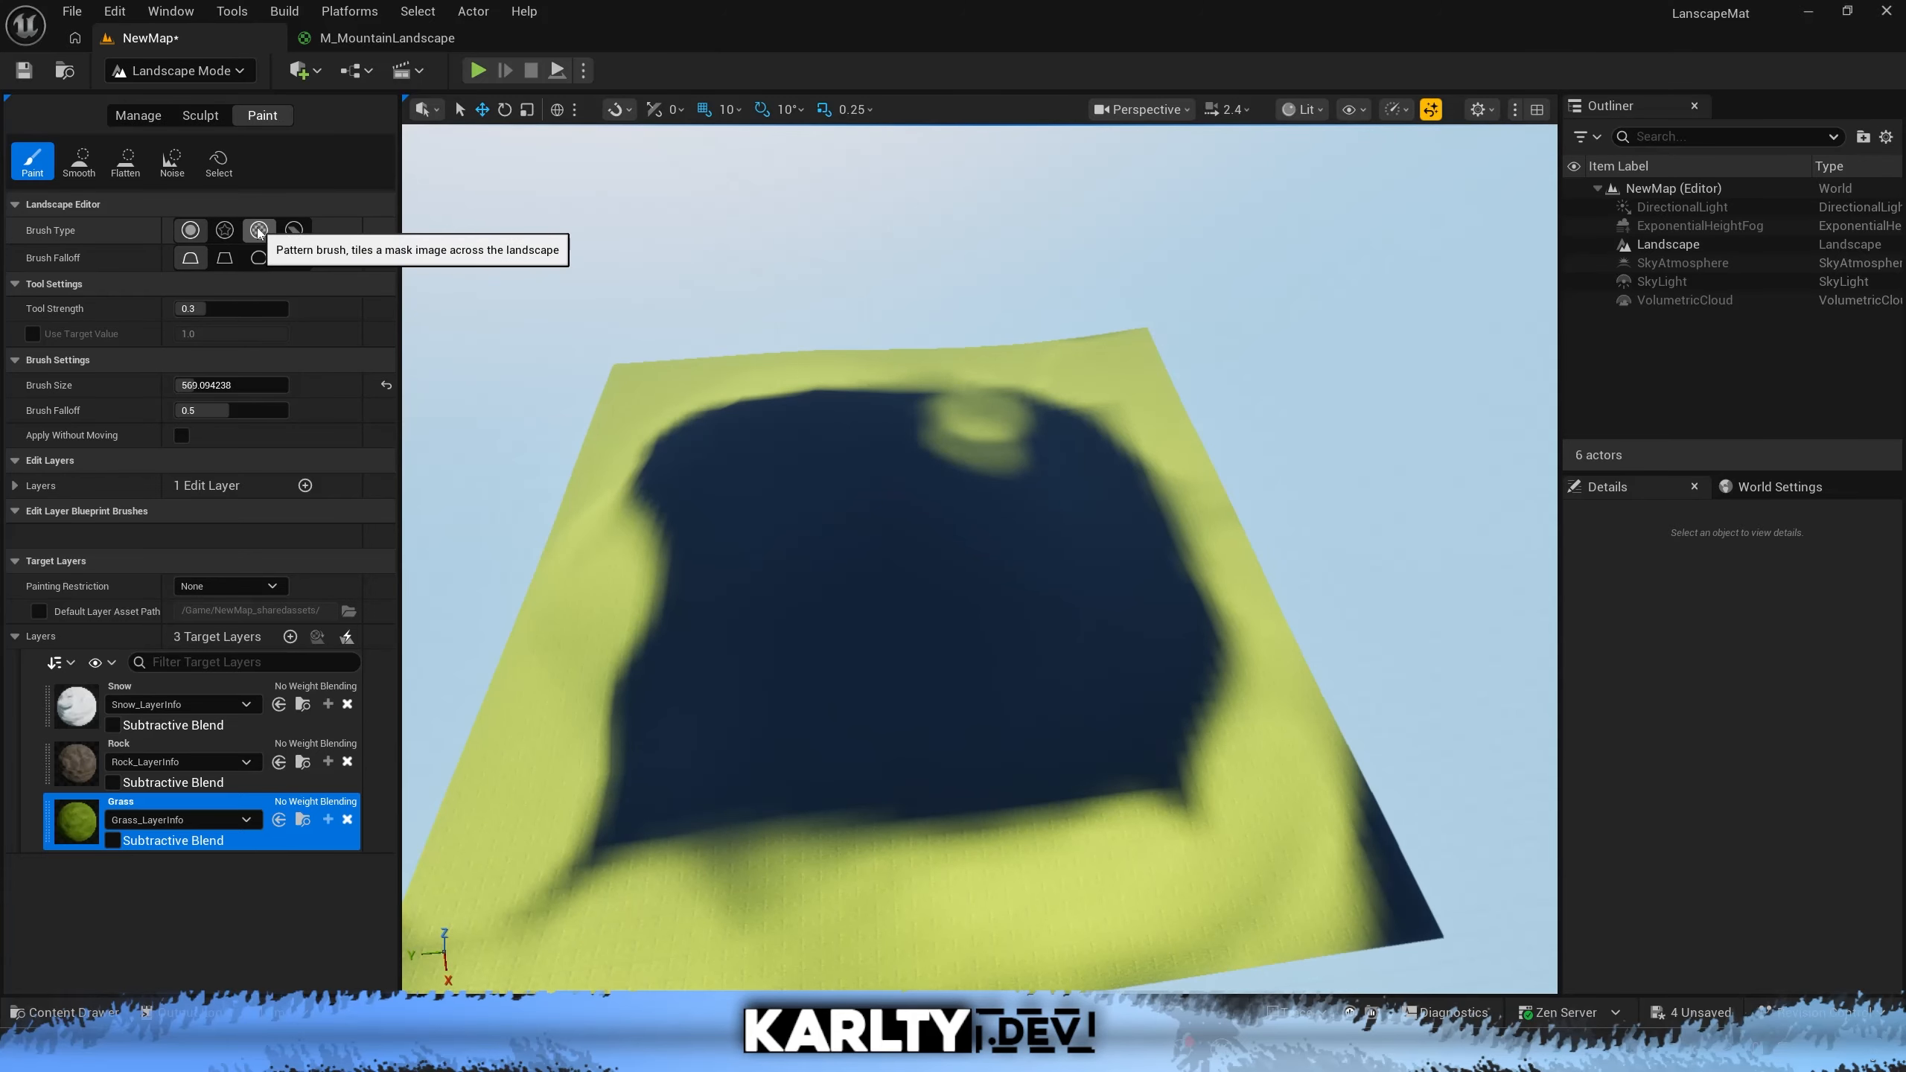
Switch the paint brush to the Pattern type and browse the textures available for its mask
left_click(259, 231)
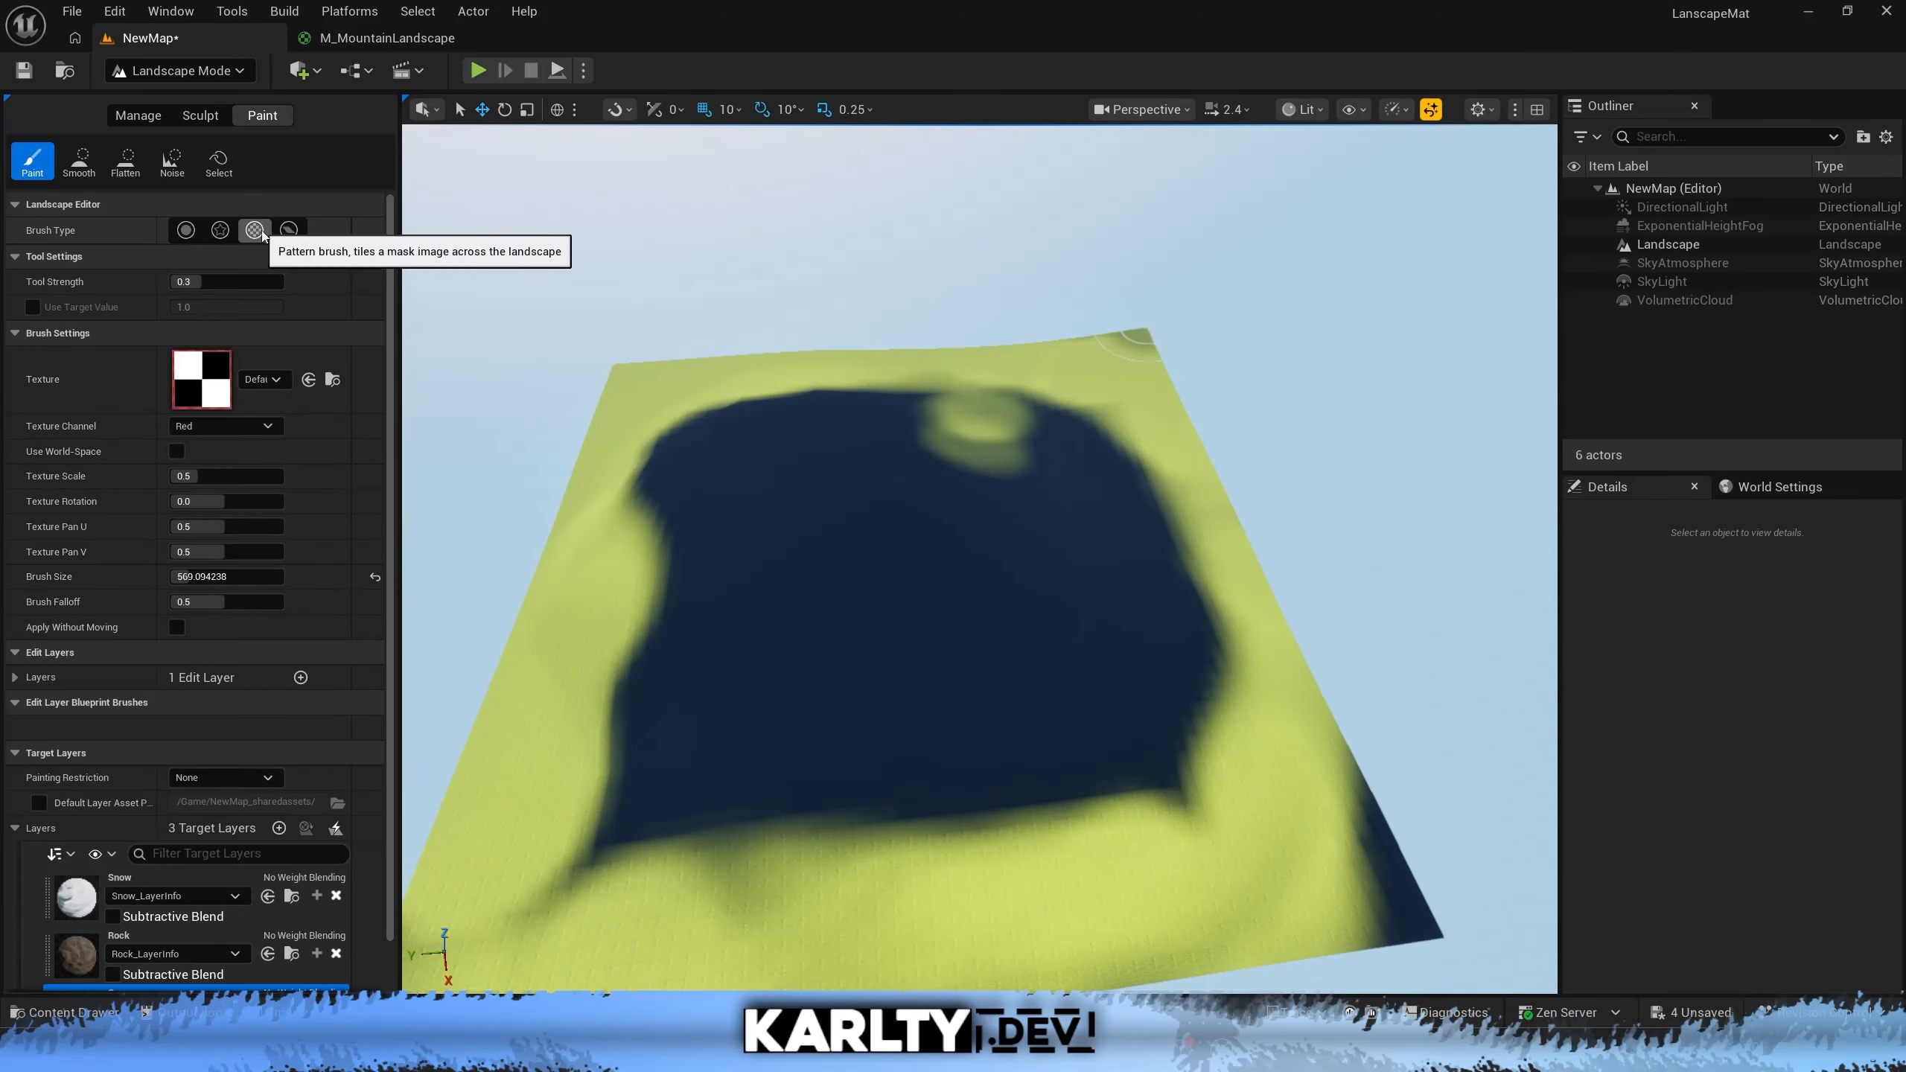
left_click(264, 386)
scroll(321, 642, "down", 10)
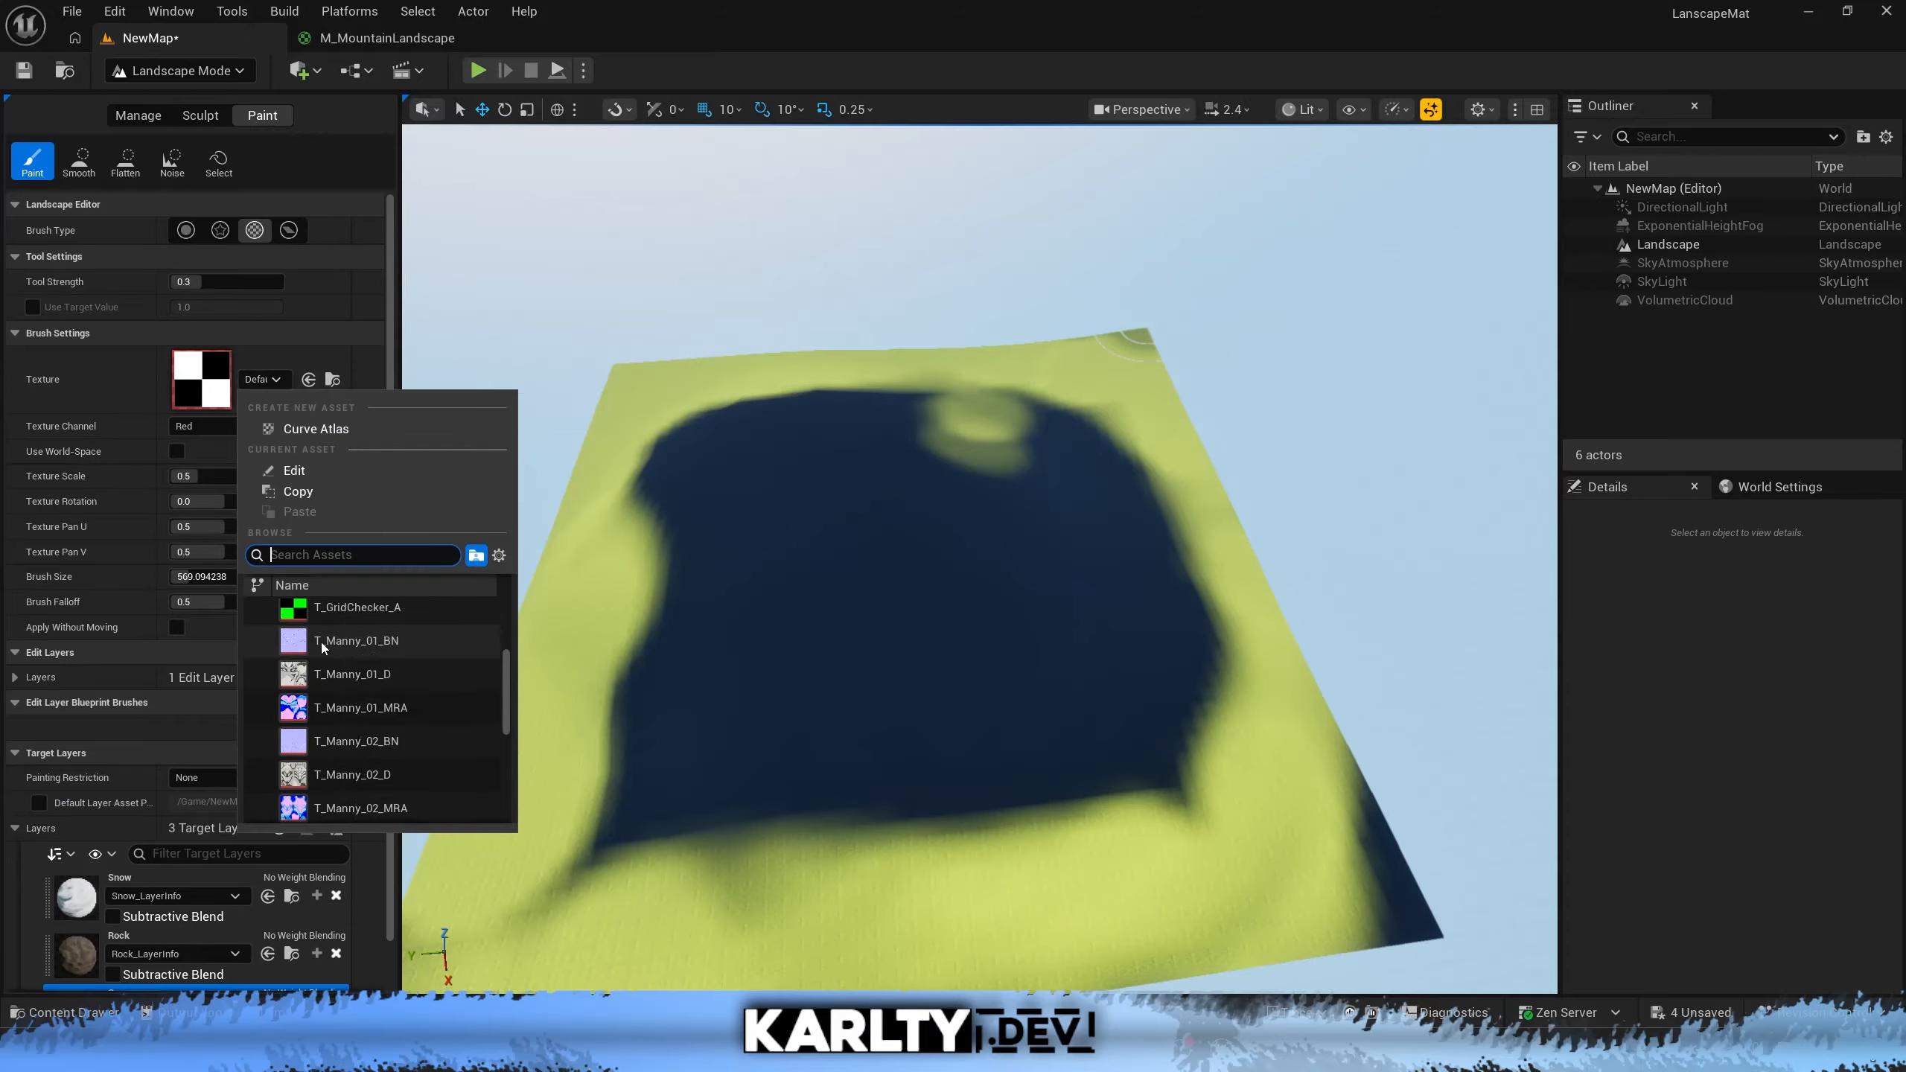
left_click(293, 353)
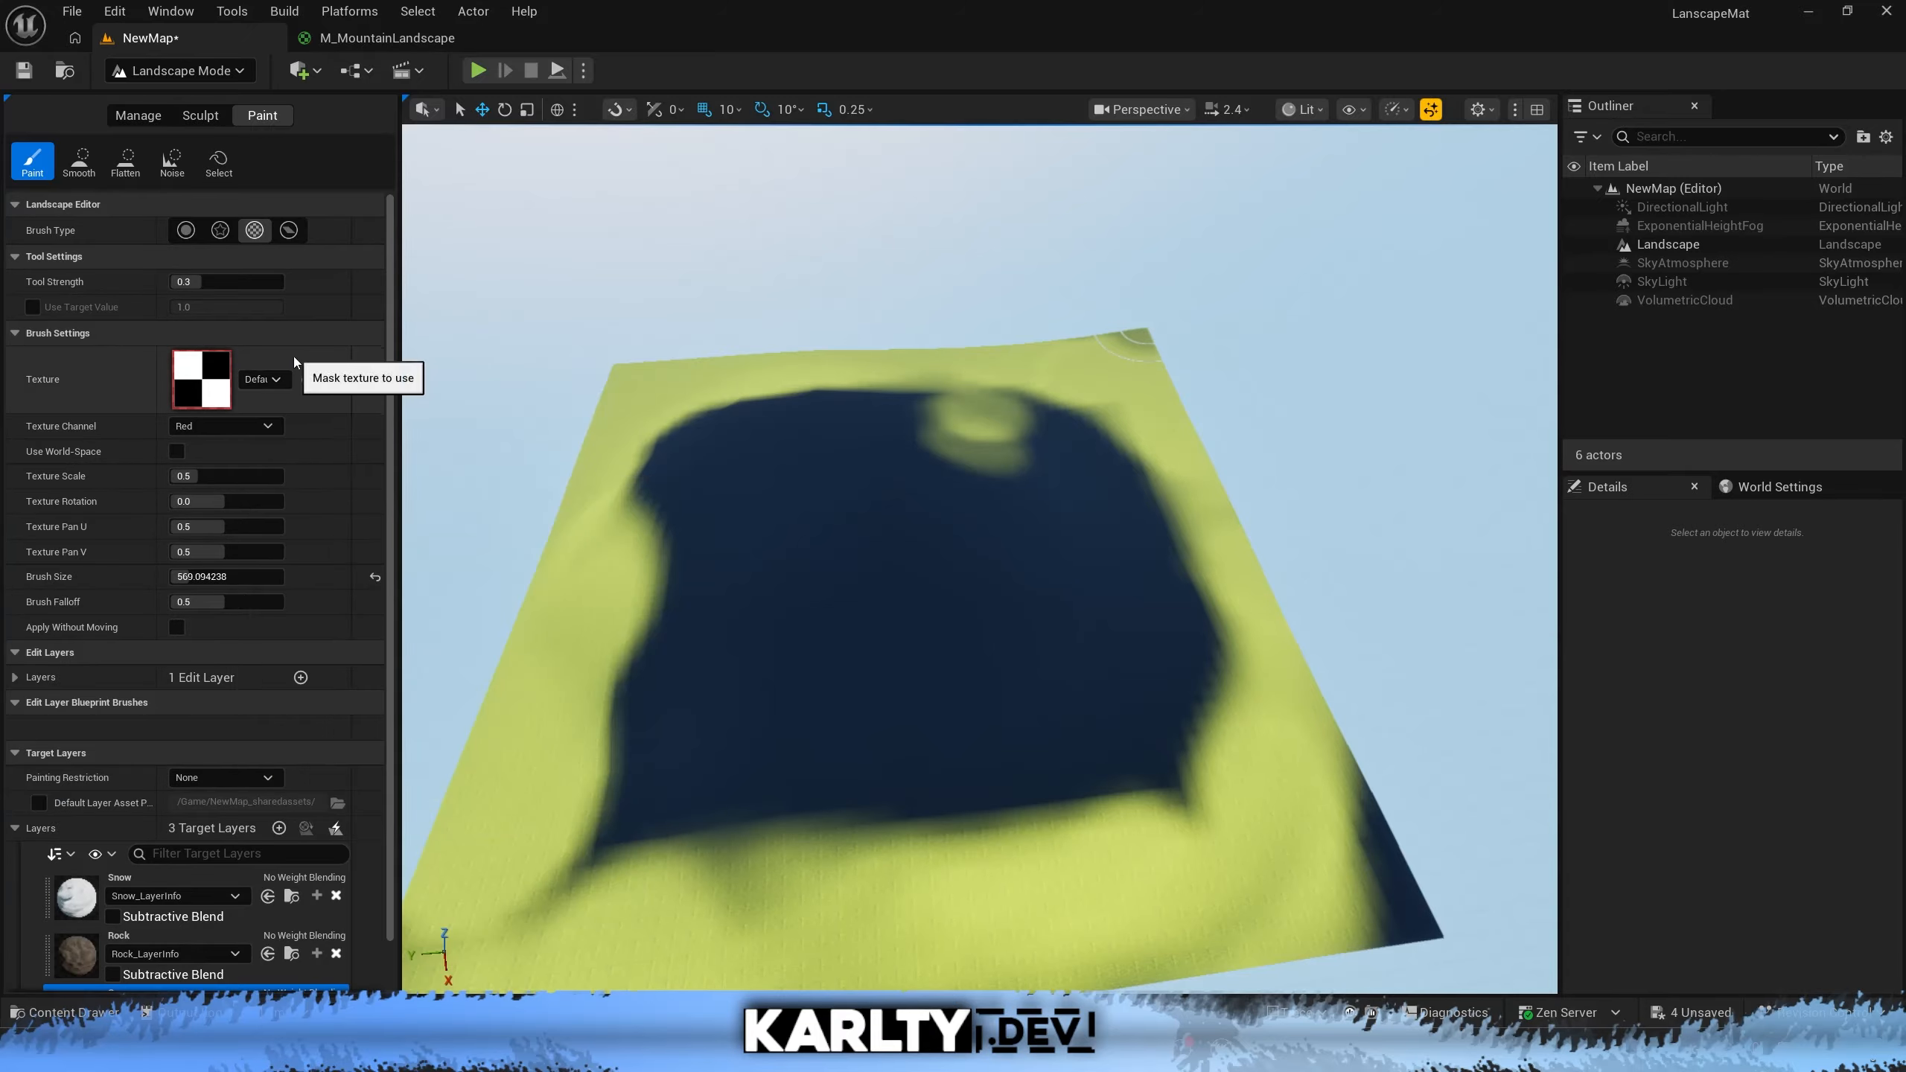
Show Developers, Engine and Plugin content in the Content Browser
key("ctrl+space")
left_click(1879, 674)
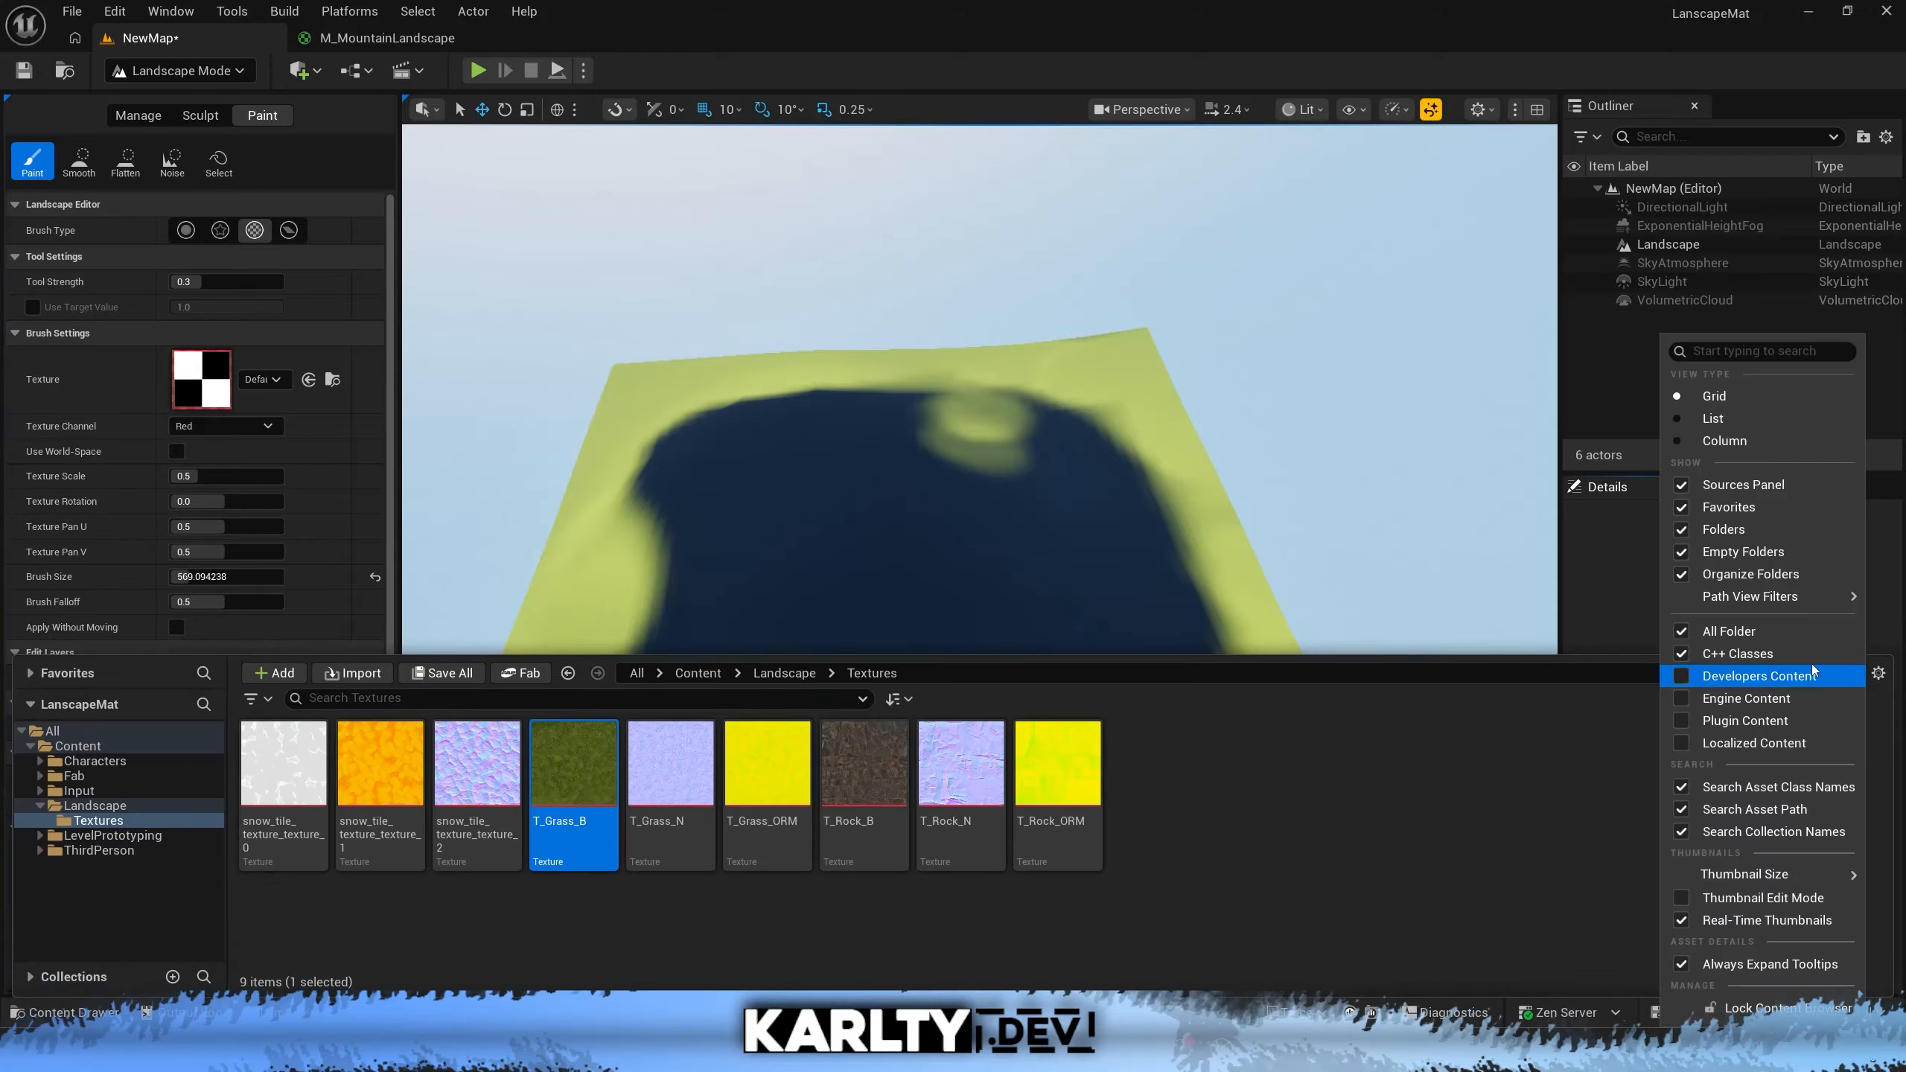
left_click(1686, 676)
left_click(1686, 723)
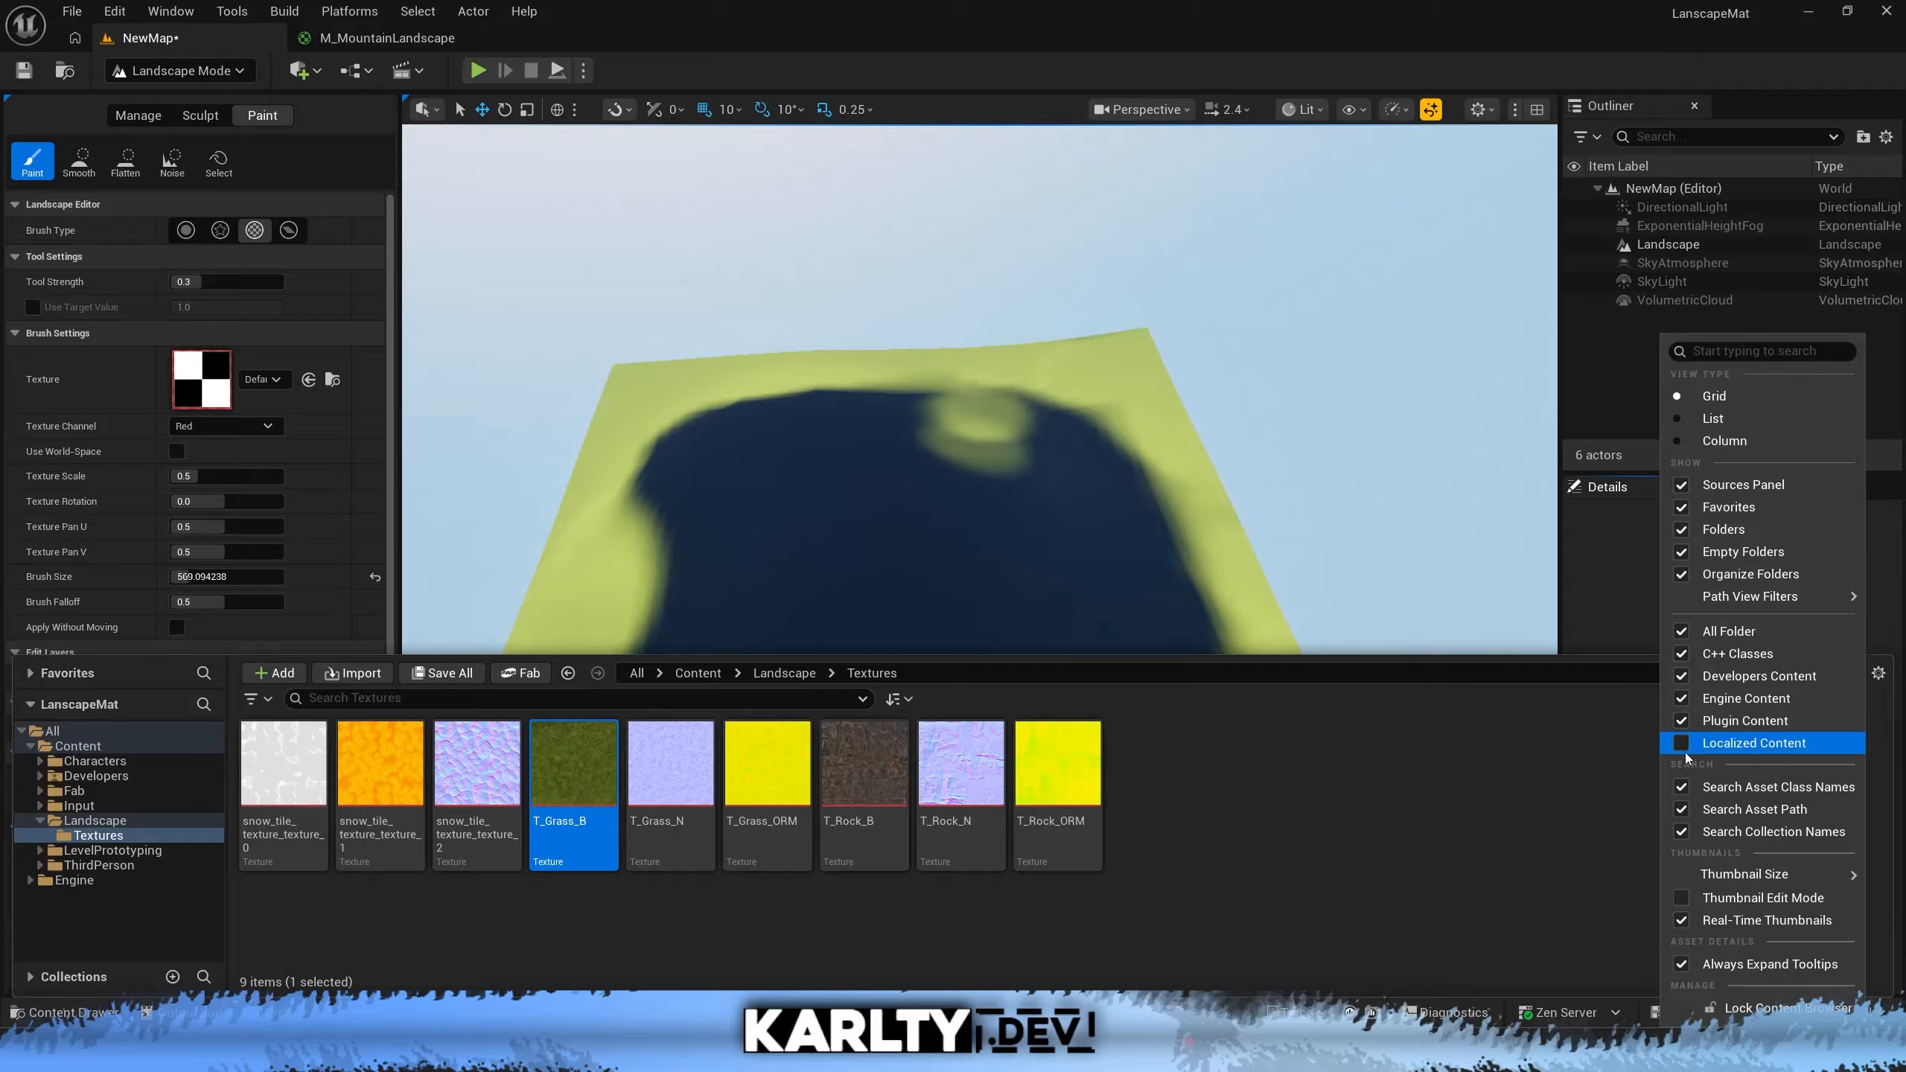
Search all content for "perlin" and assign T_Perlin_Mask as the pattern brush's texture
left_click(104, 733)
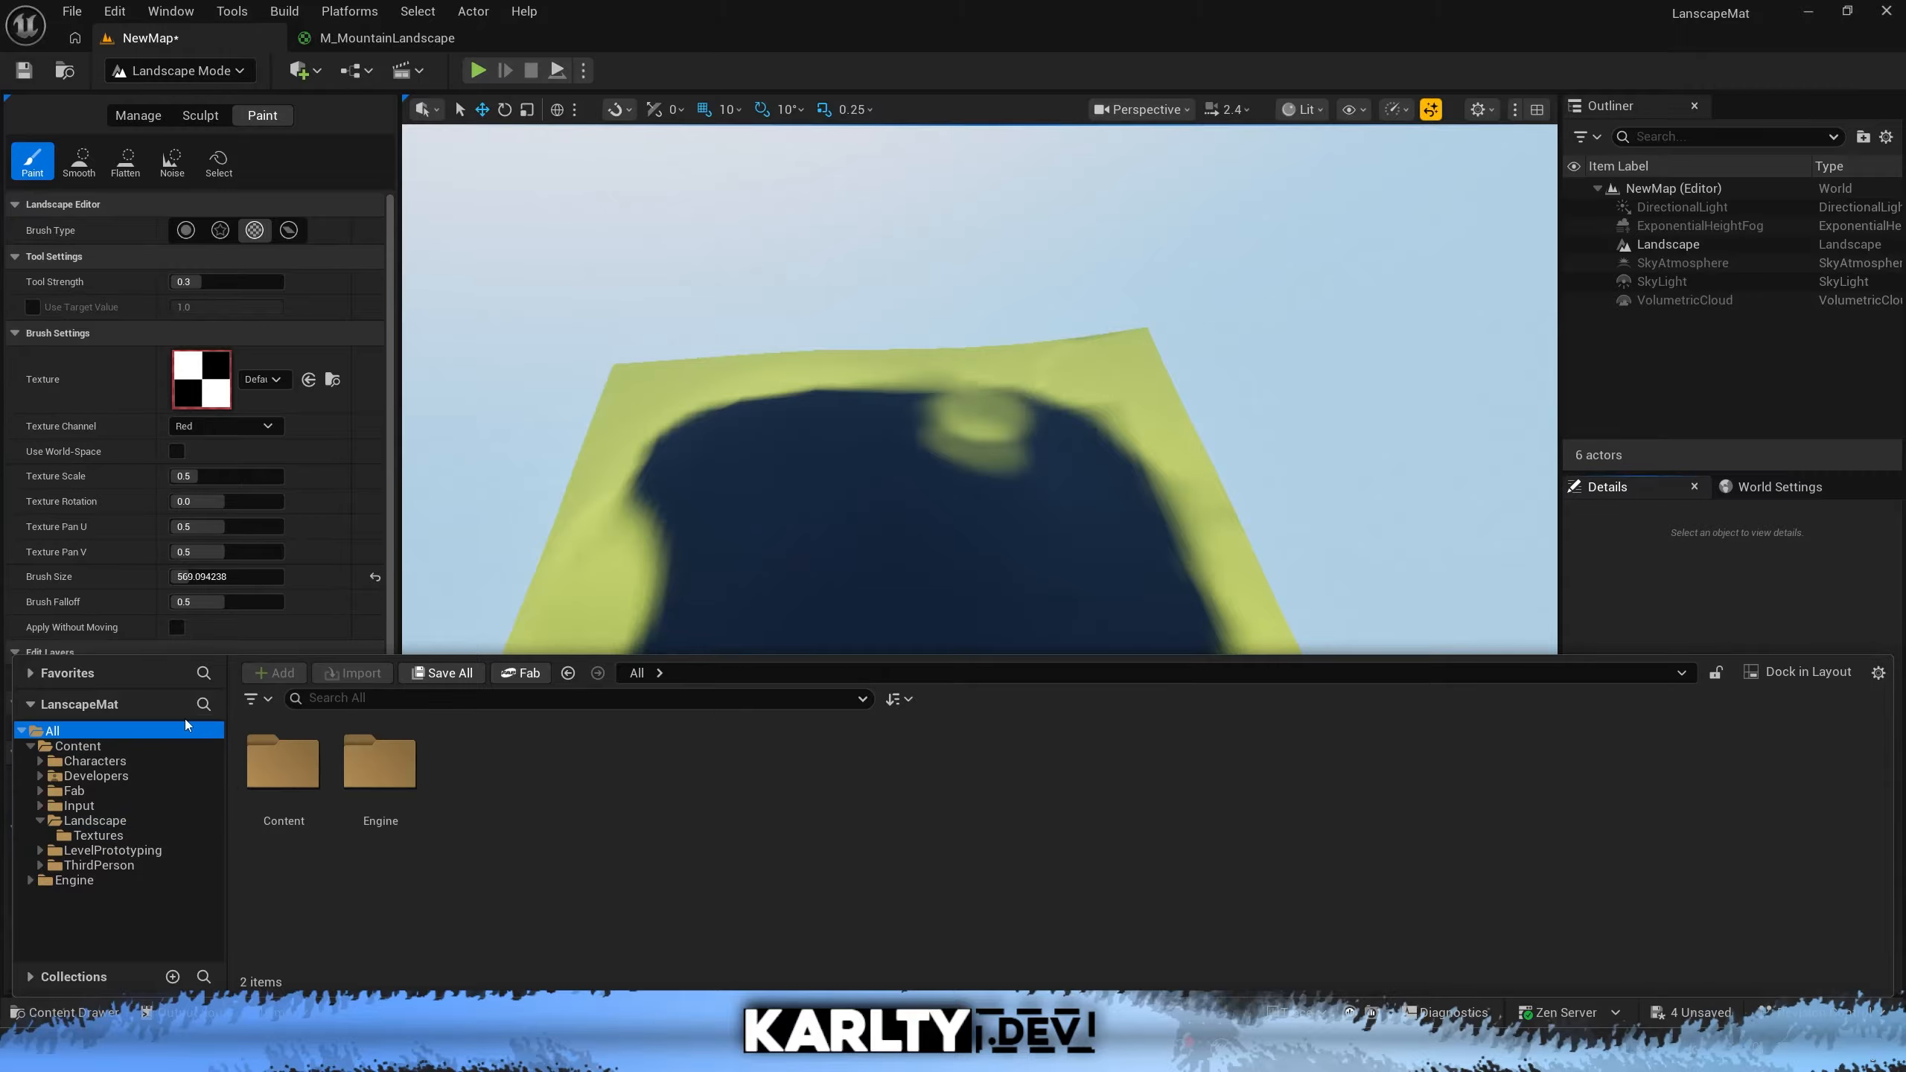
left_click(691, 700)
type("per")
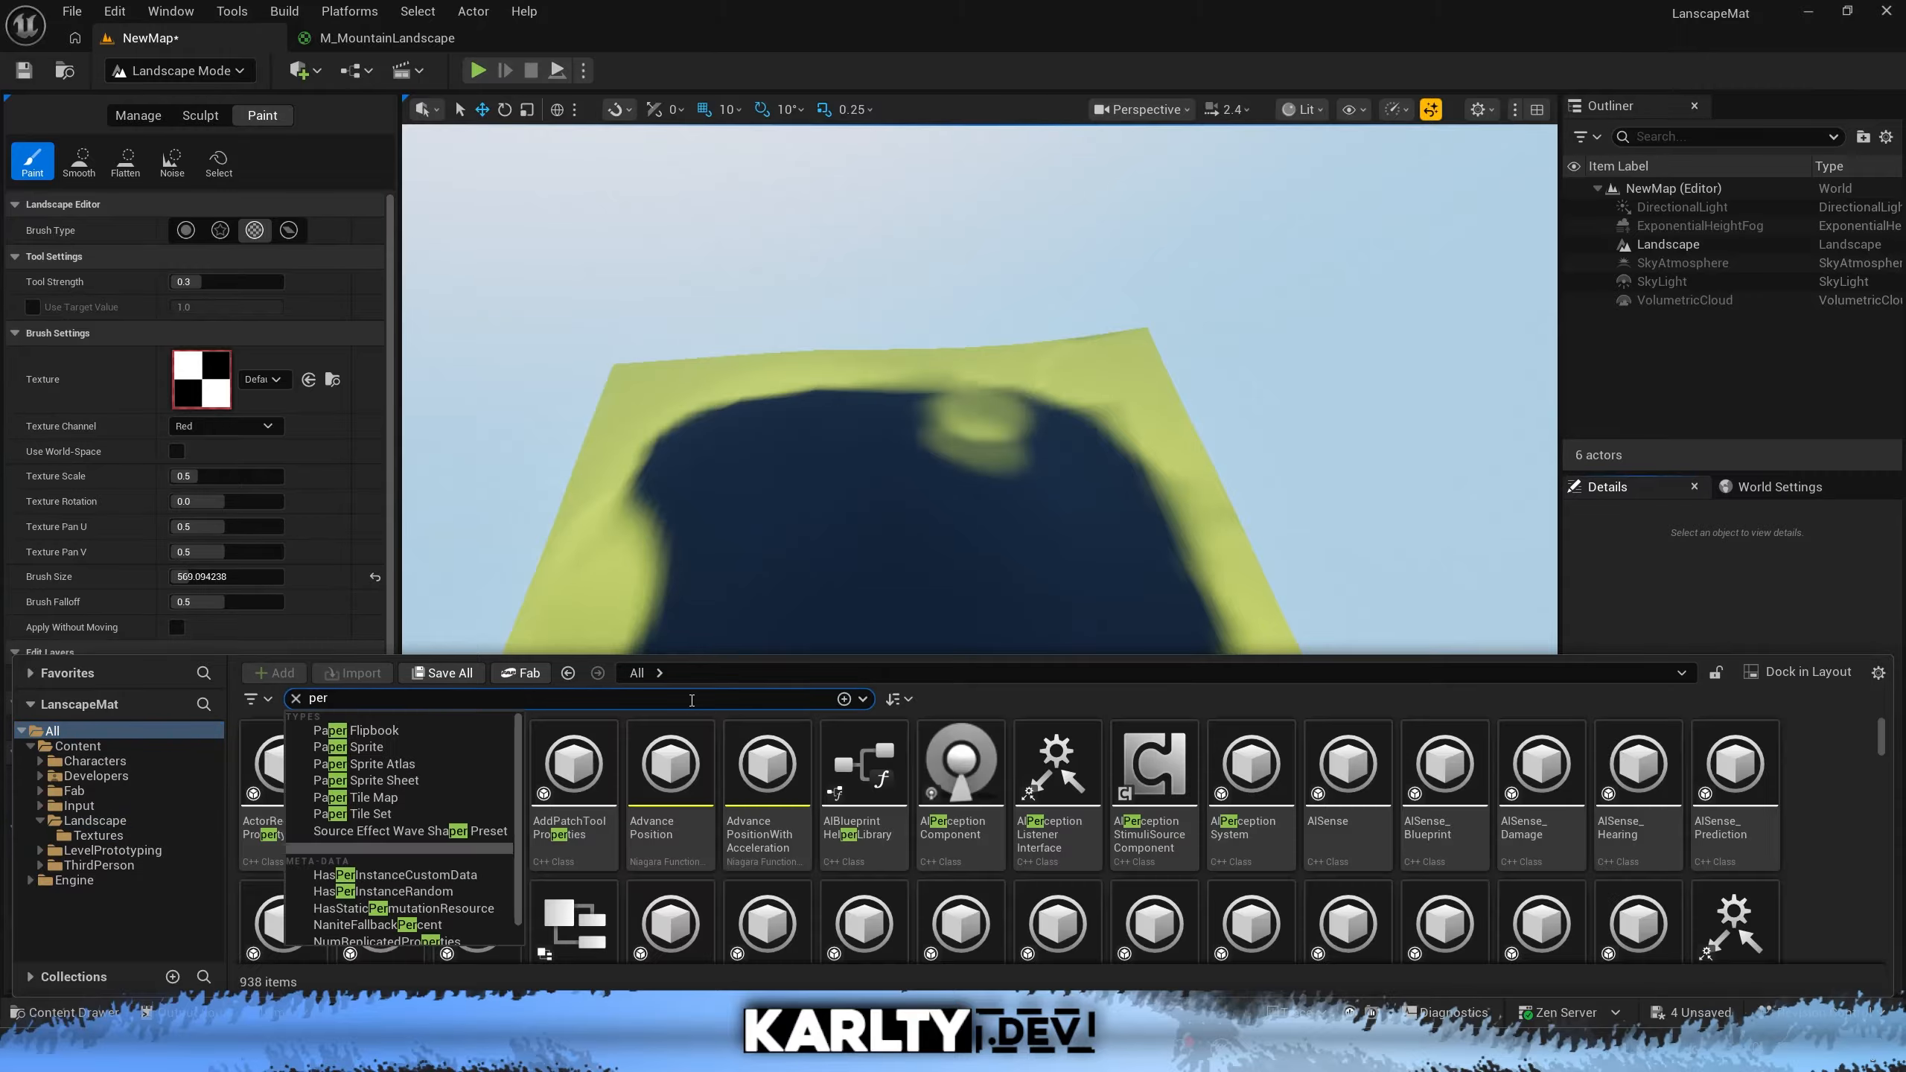
type("lin")
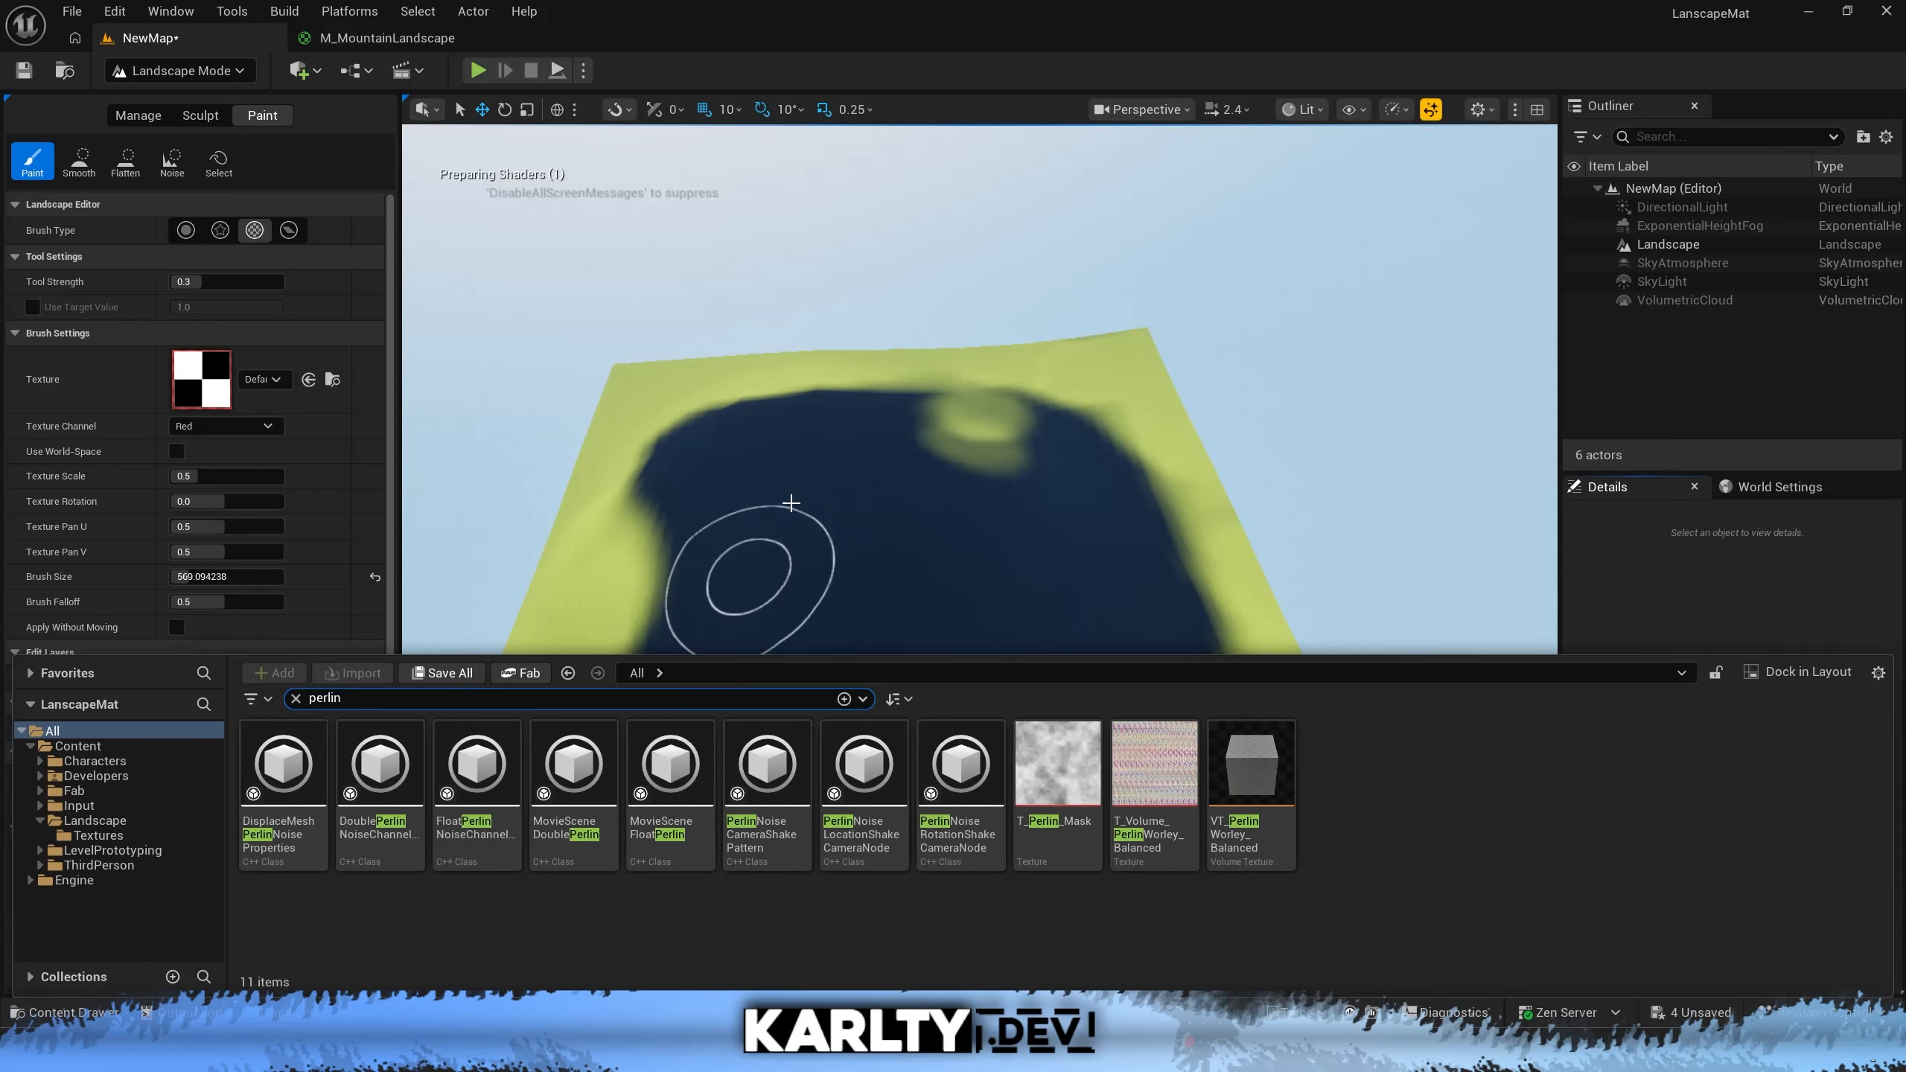
left_click_drag(1055, 770, 201, 379)
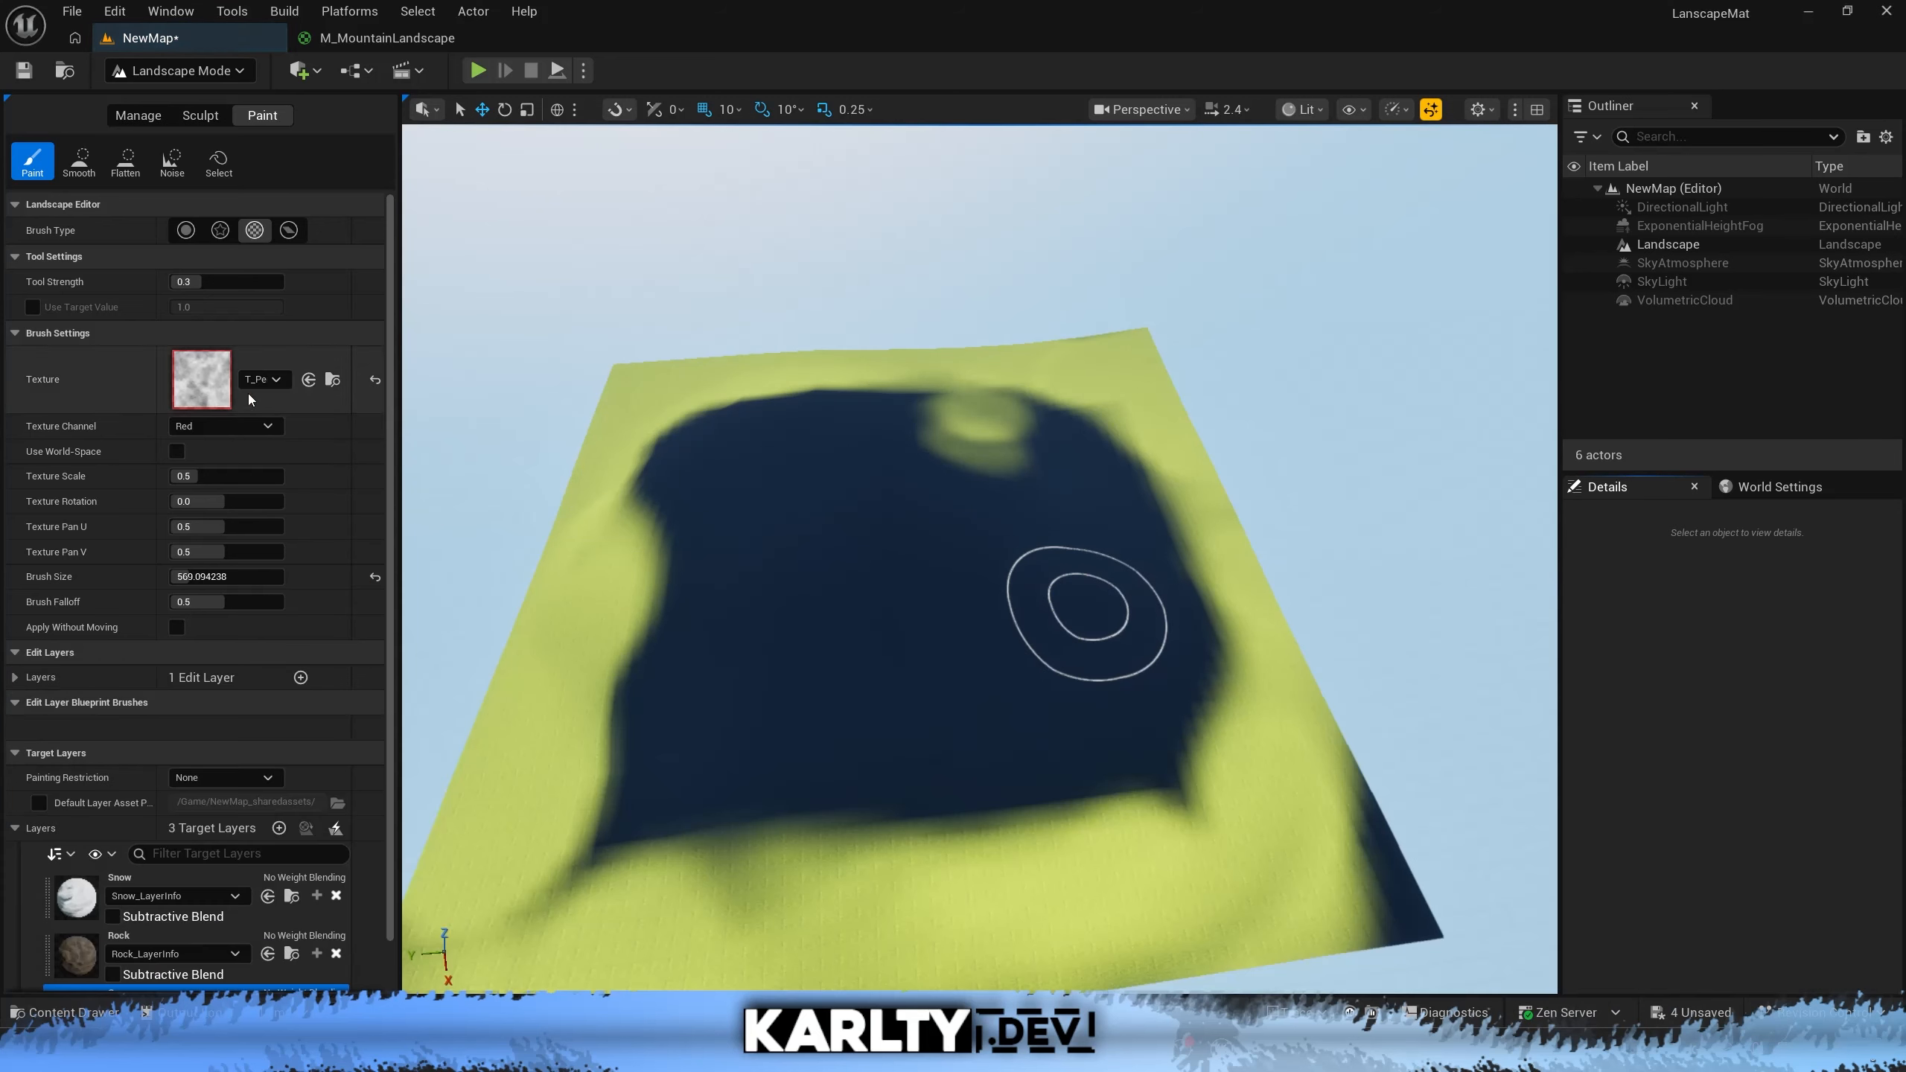
Test the pattern brush with Grass dabs on the unpainted mountain and replace its mask with a noise texture
left_click_drag(1021, 630, 1013, 635)
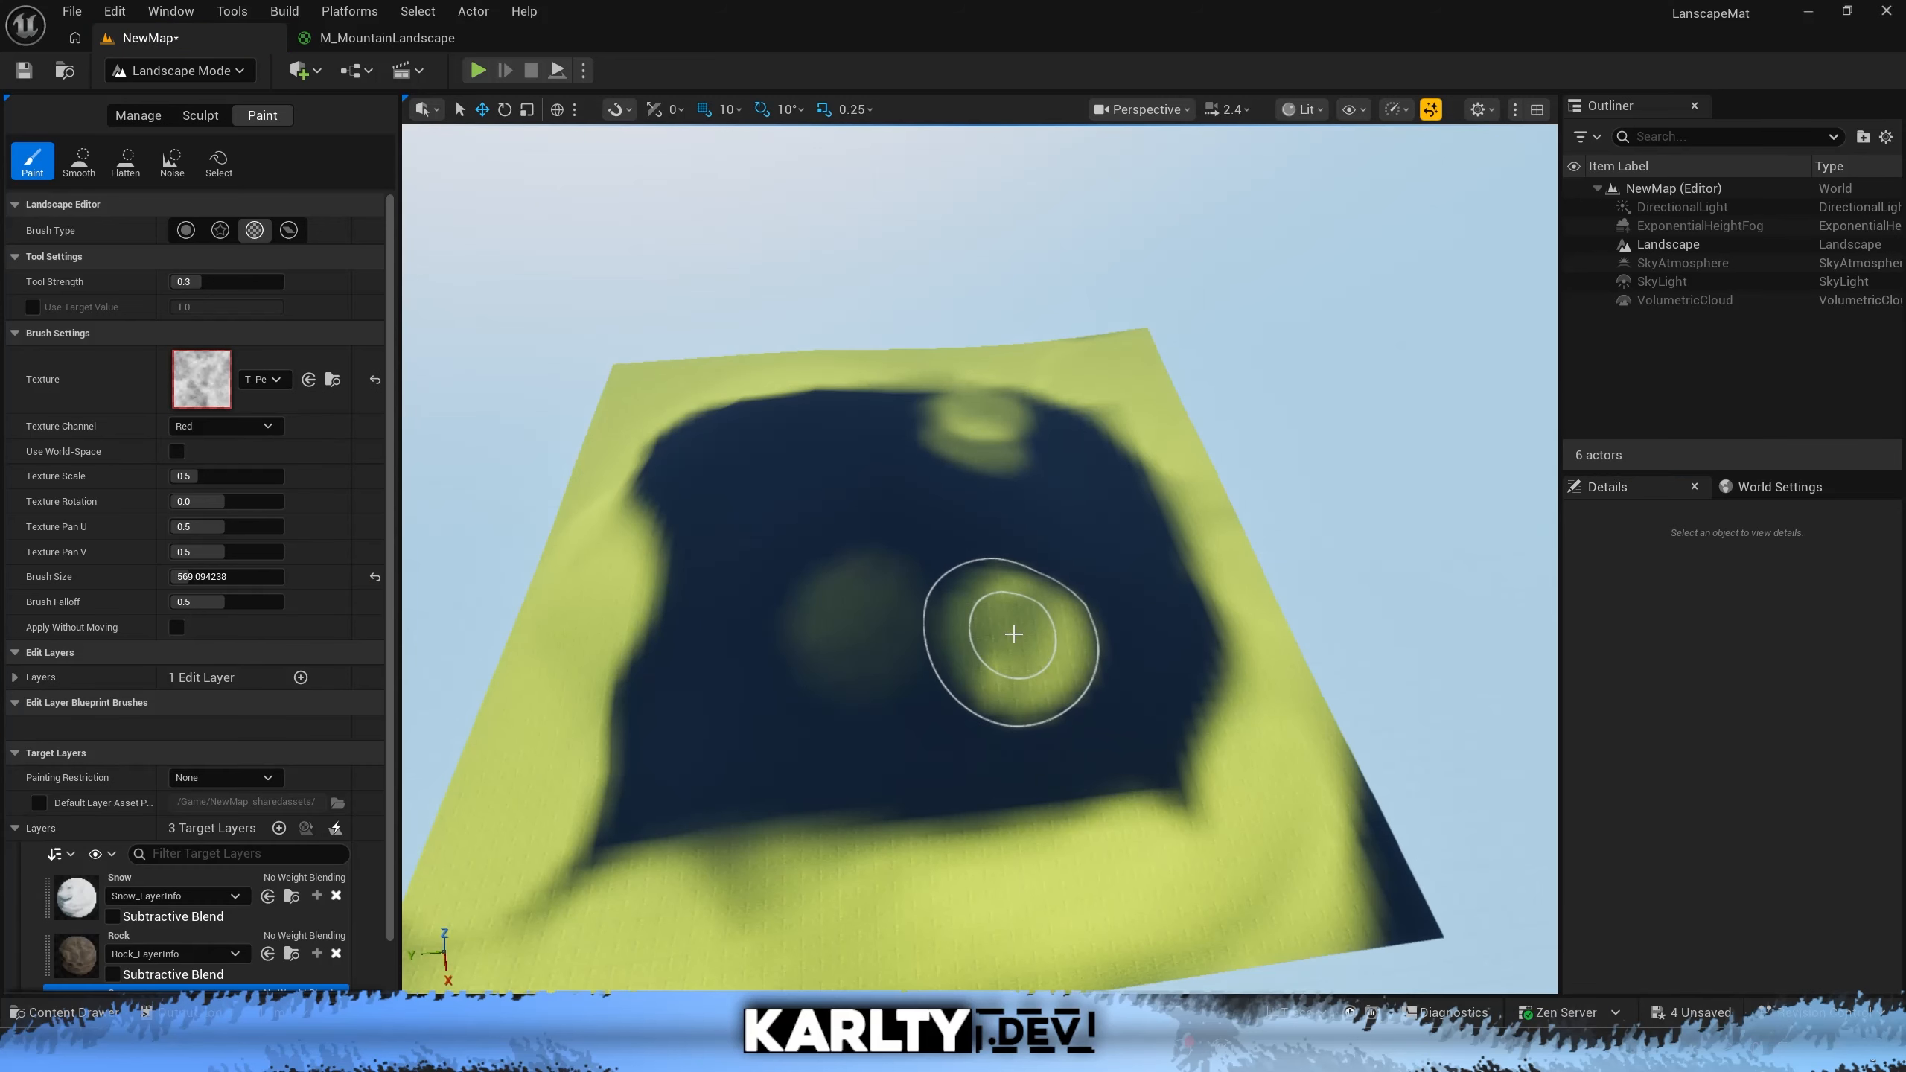
key("w")
right_click_drag(1060, 634, 957, 602)
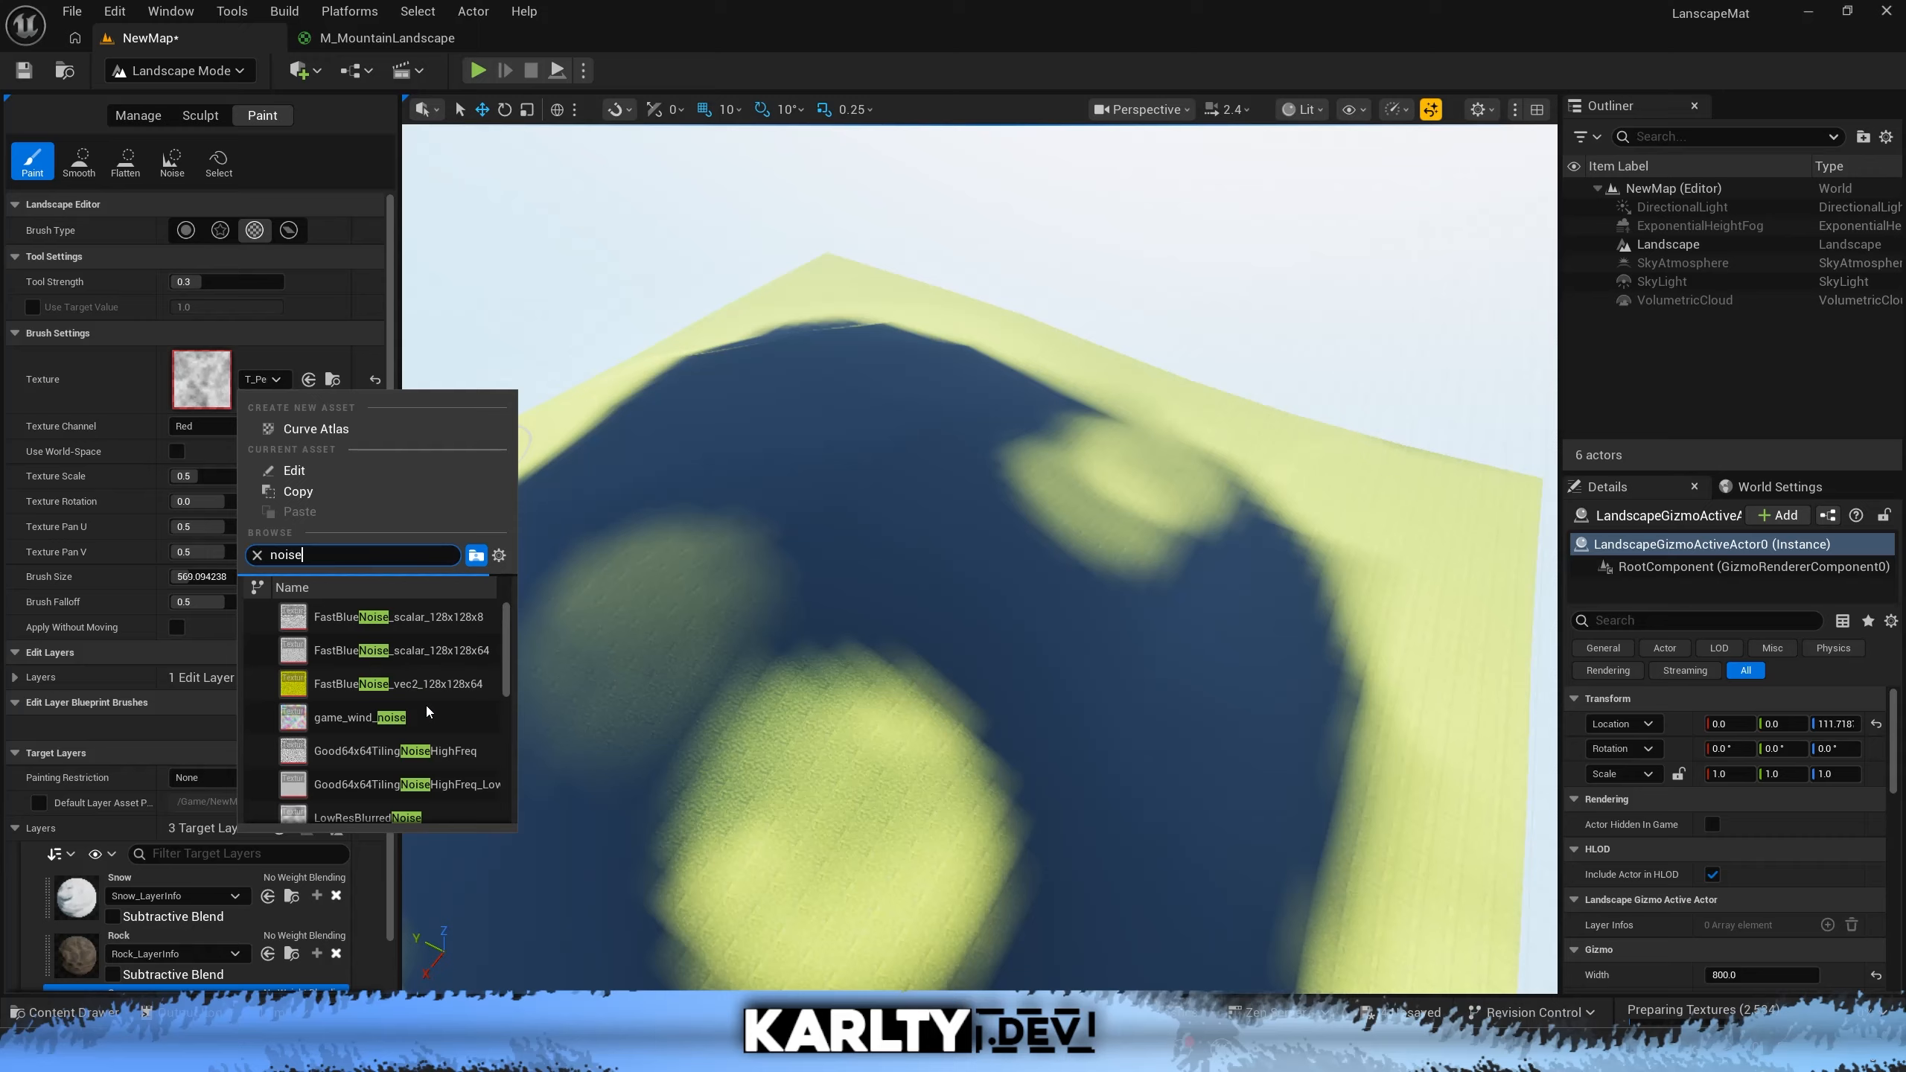
left_click(364, 757)
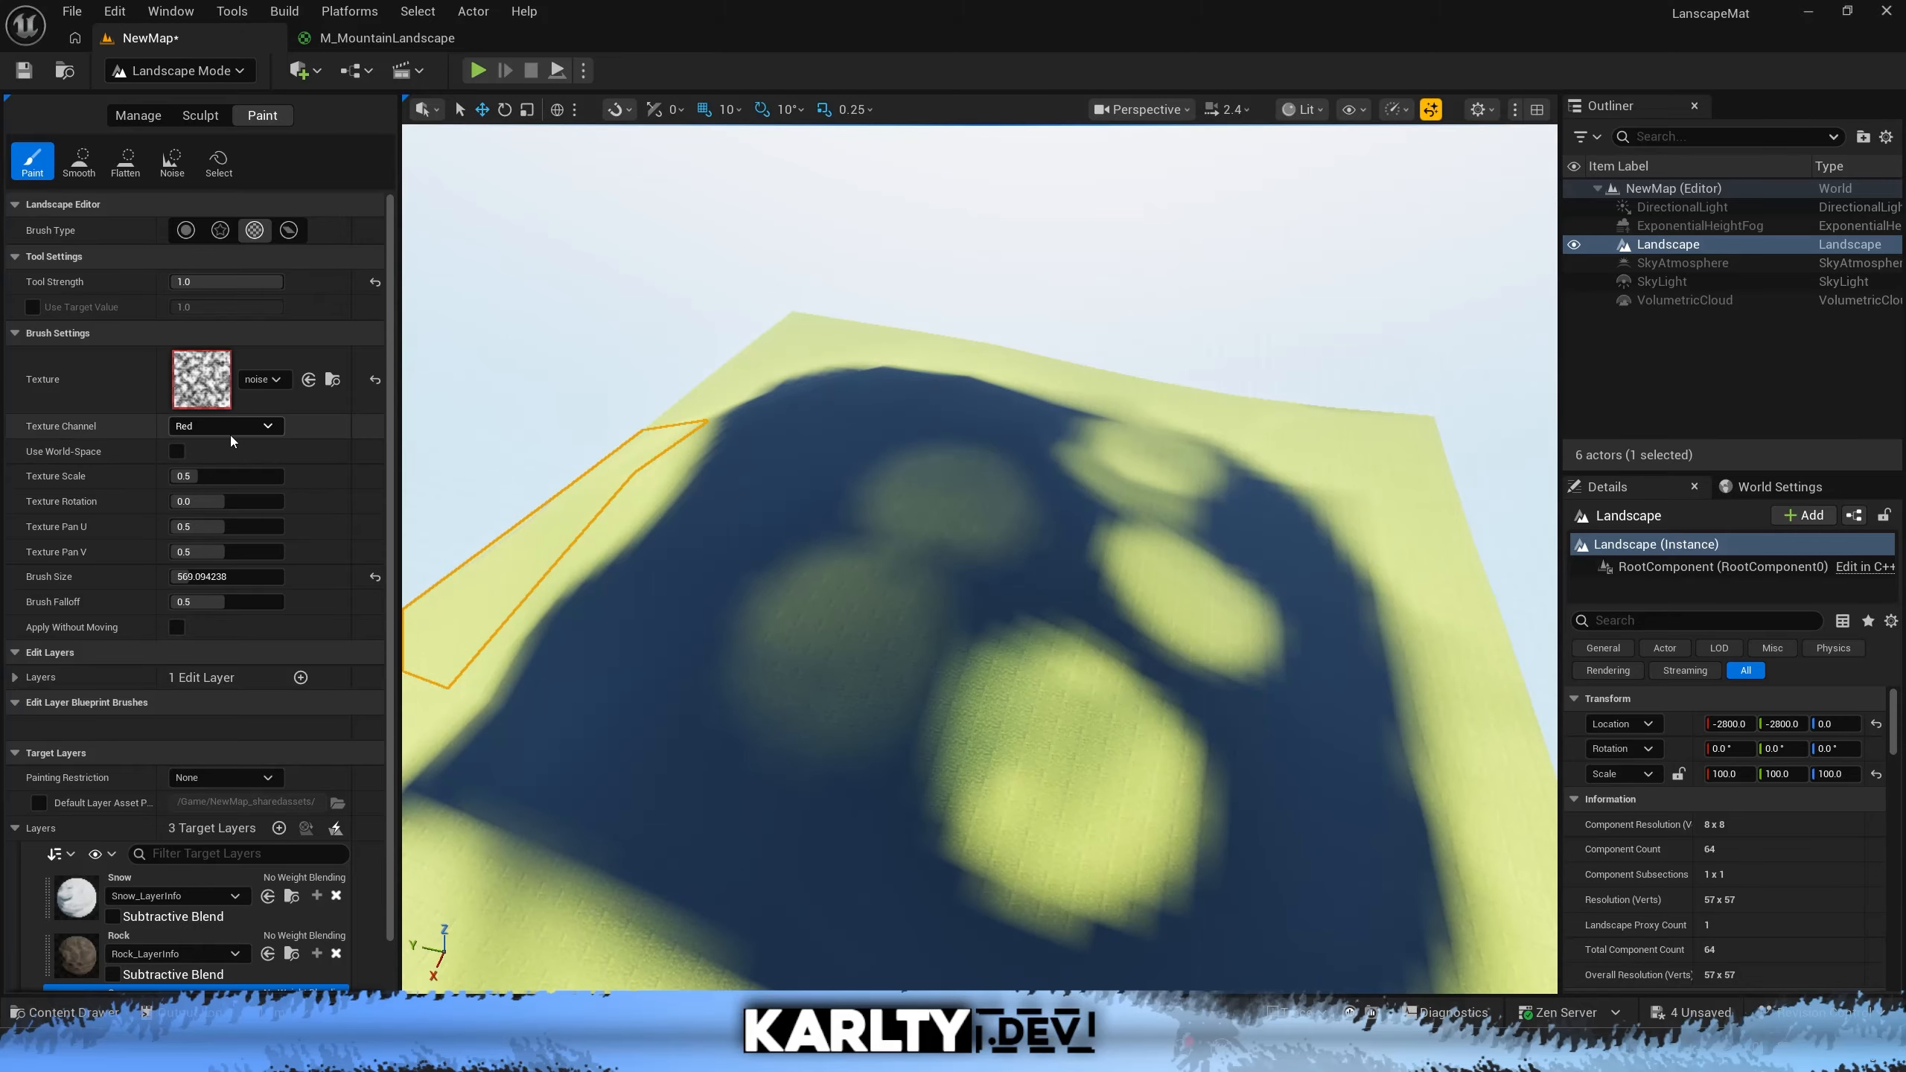
Try the Alpha texture channel for the noise brush and test a Grass stroke on the unpainted slope
left_click(230, 435)
left_click(271, 495)
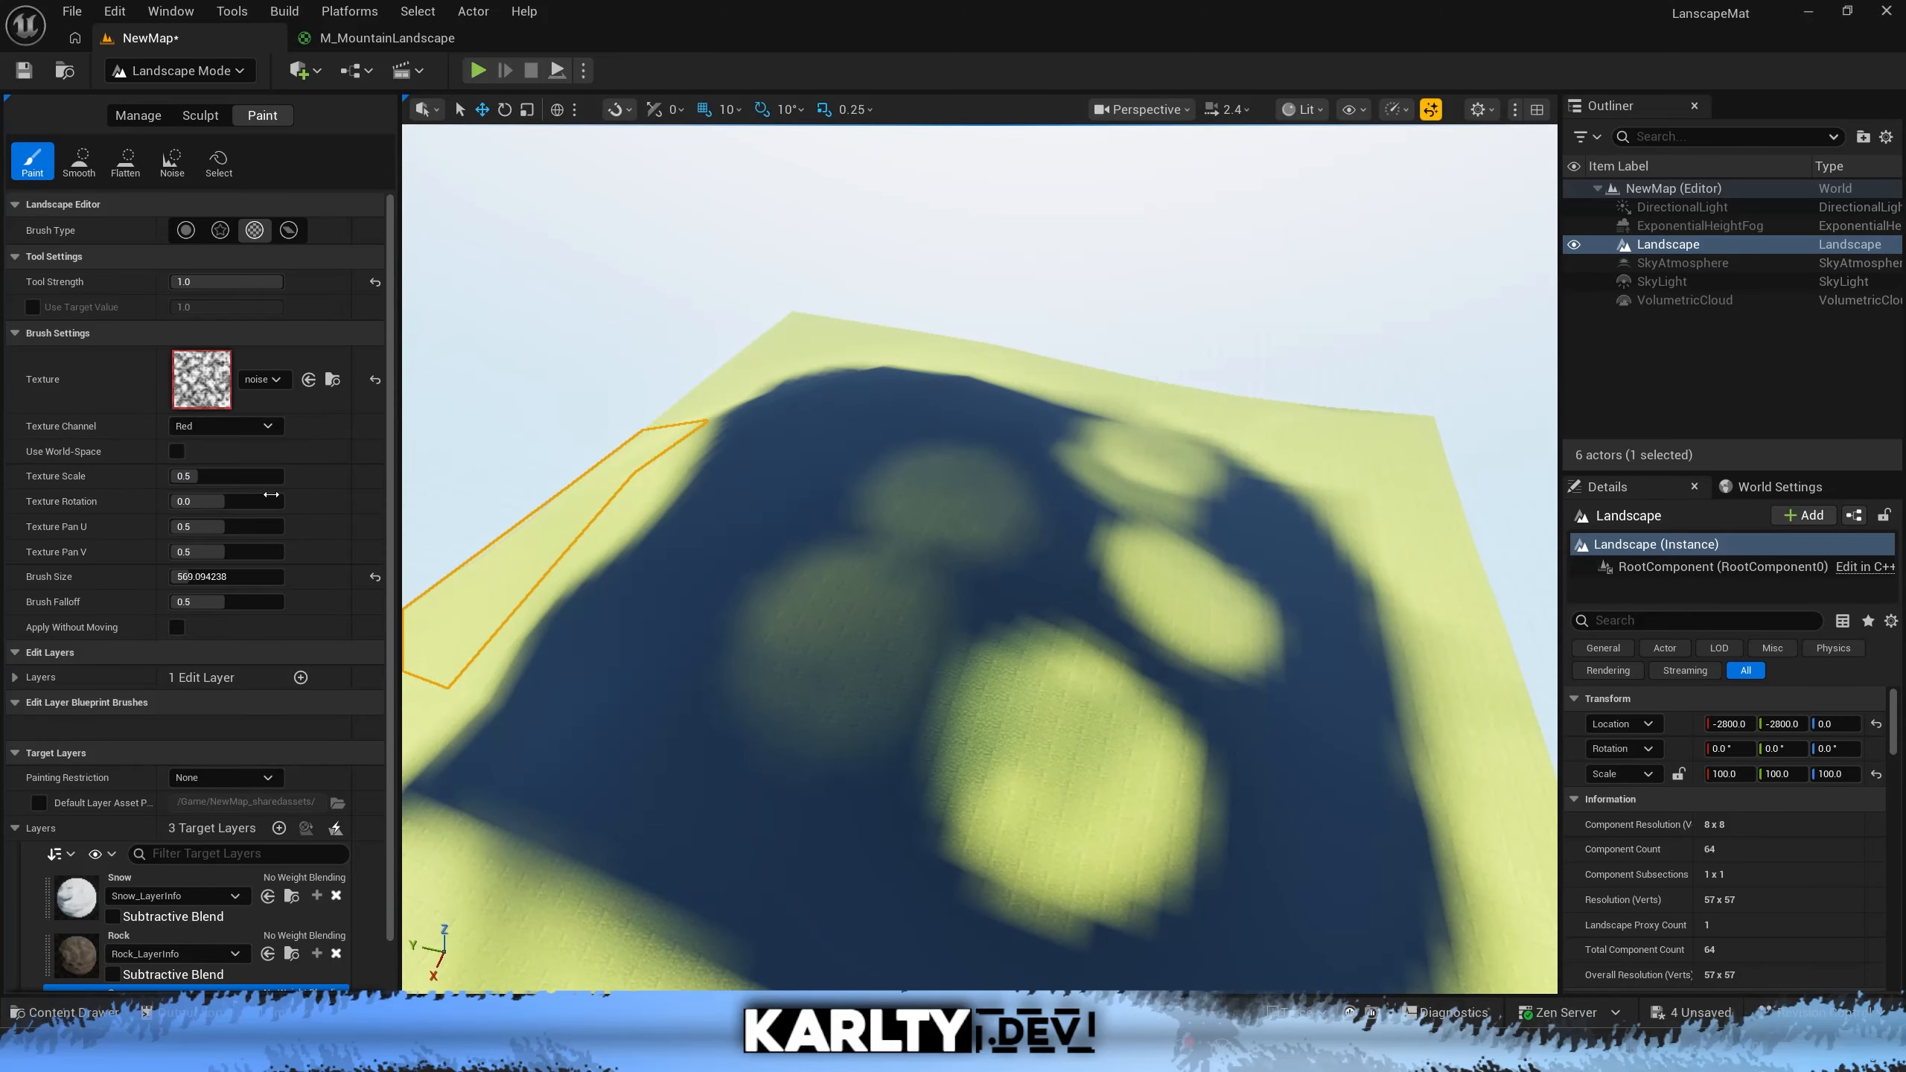
left_click_drag(724, 689, 693, 694)
left_click(275, 427)
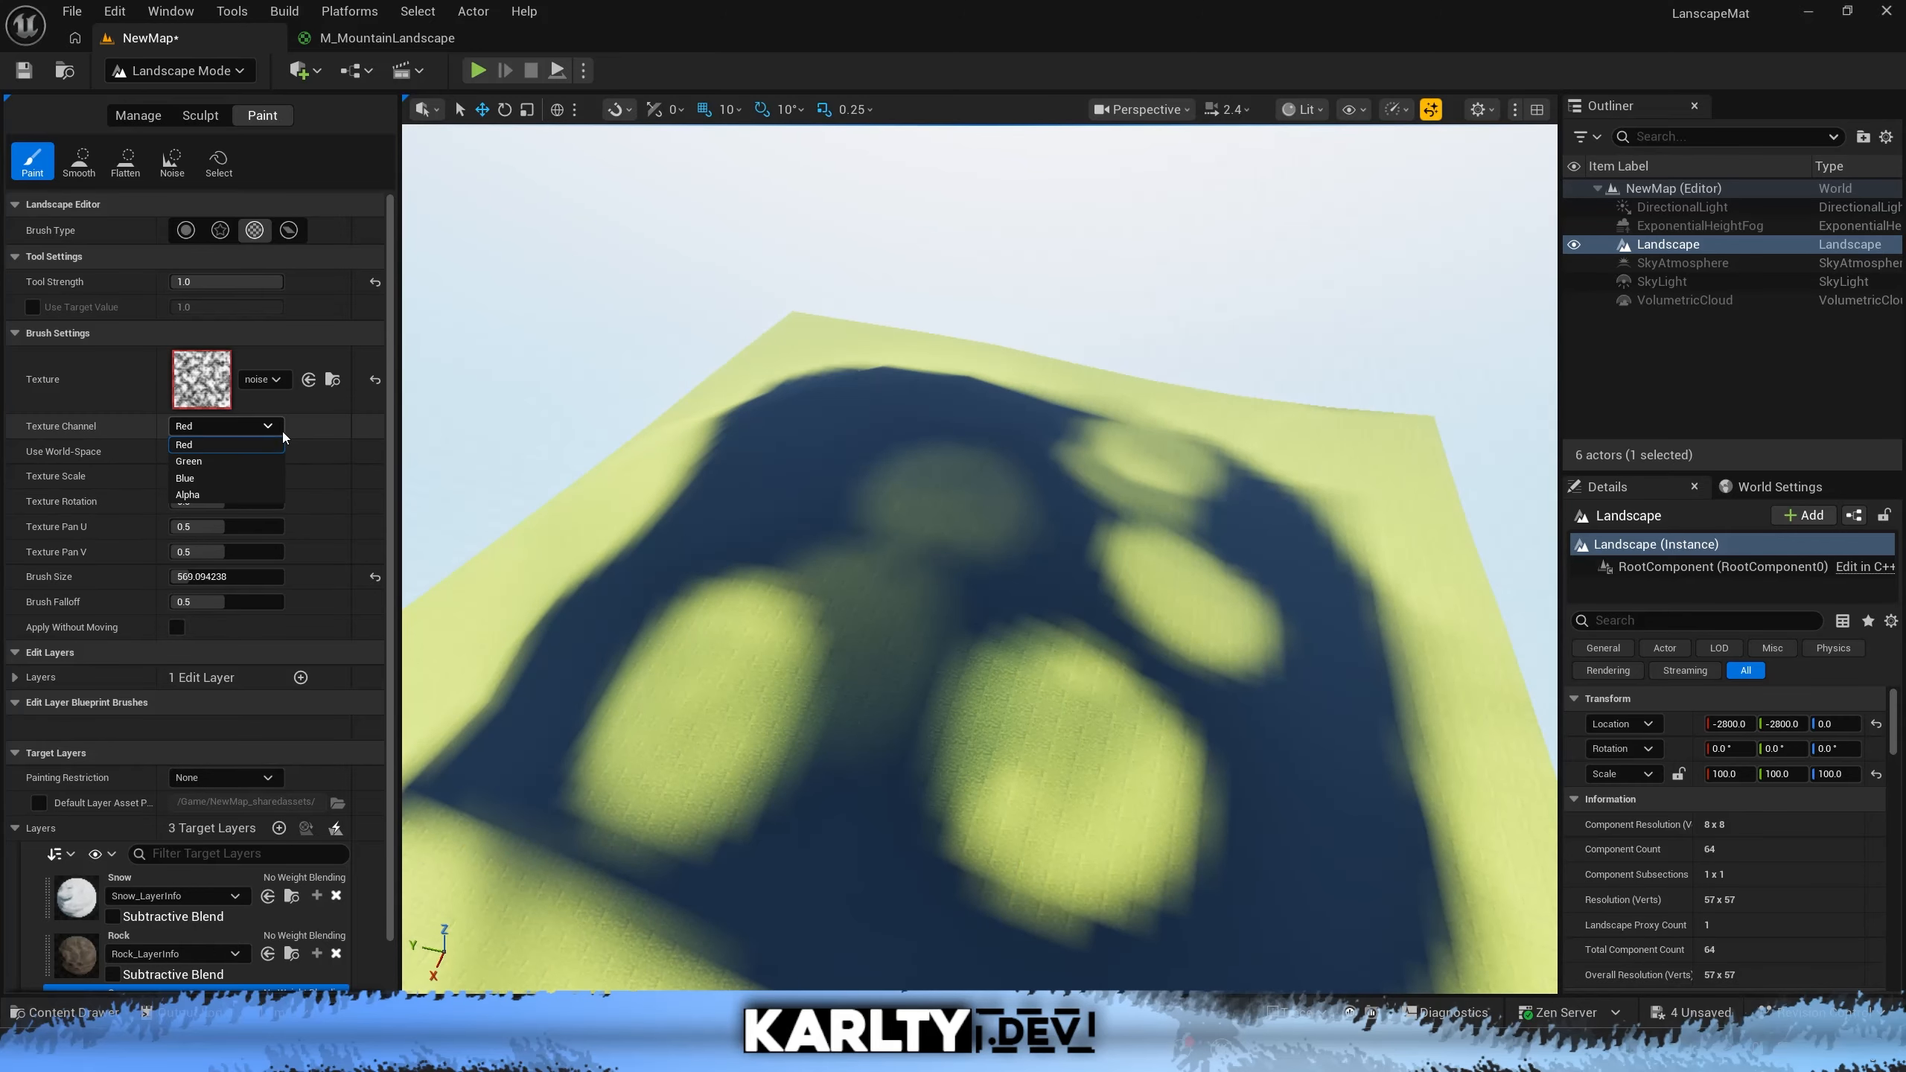
left_click(233, 496)
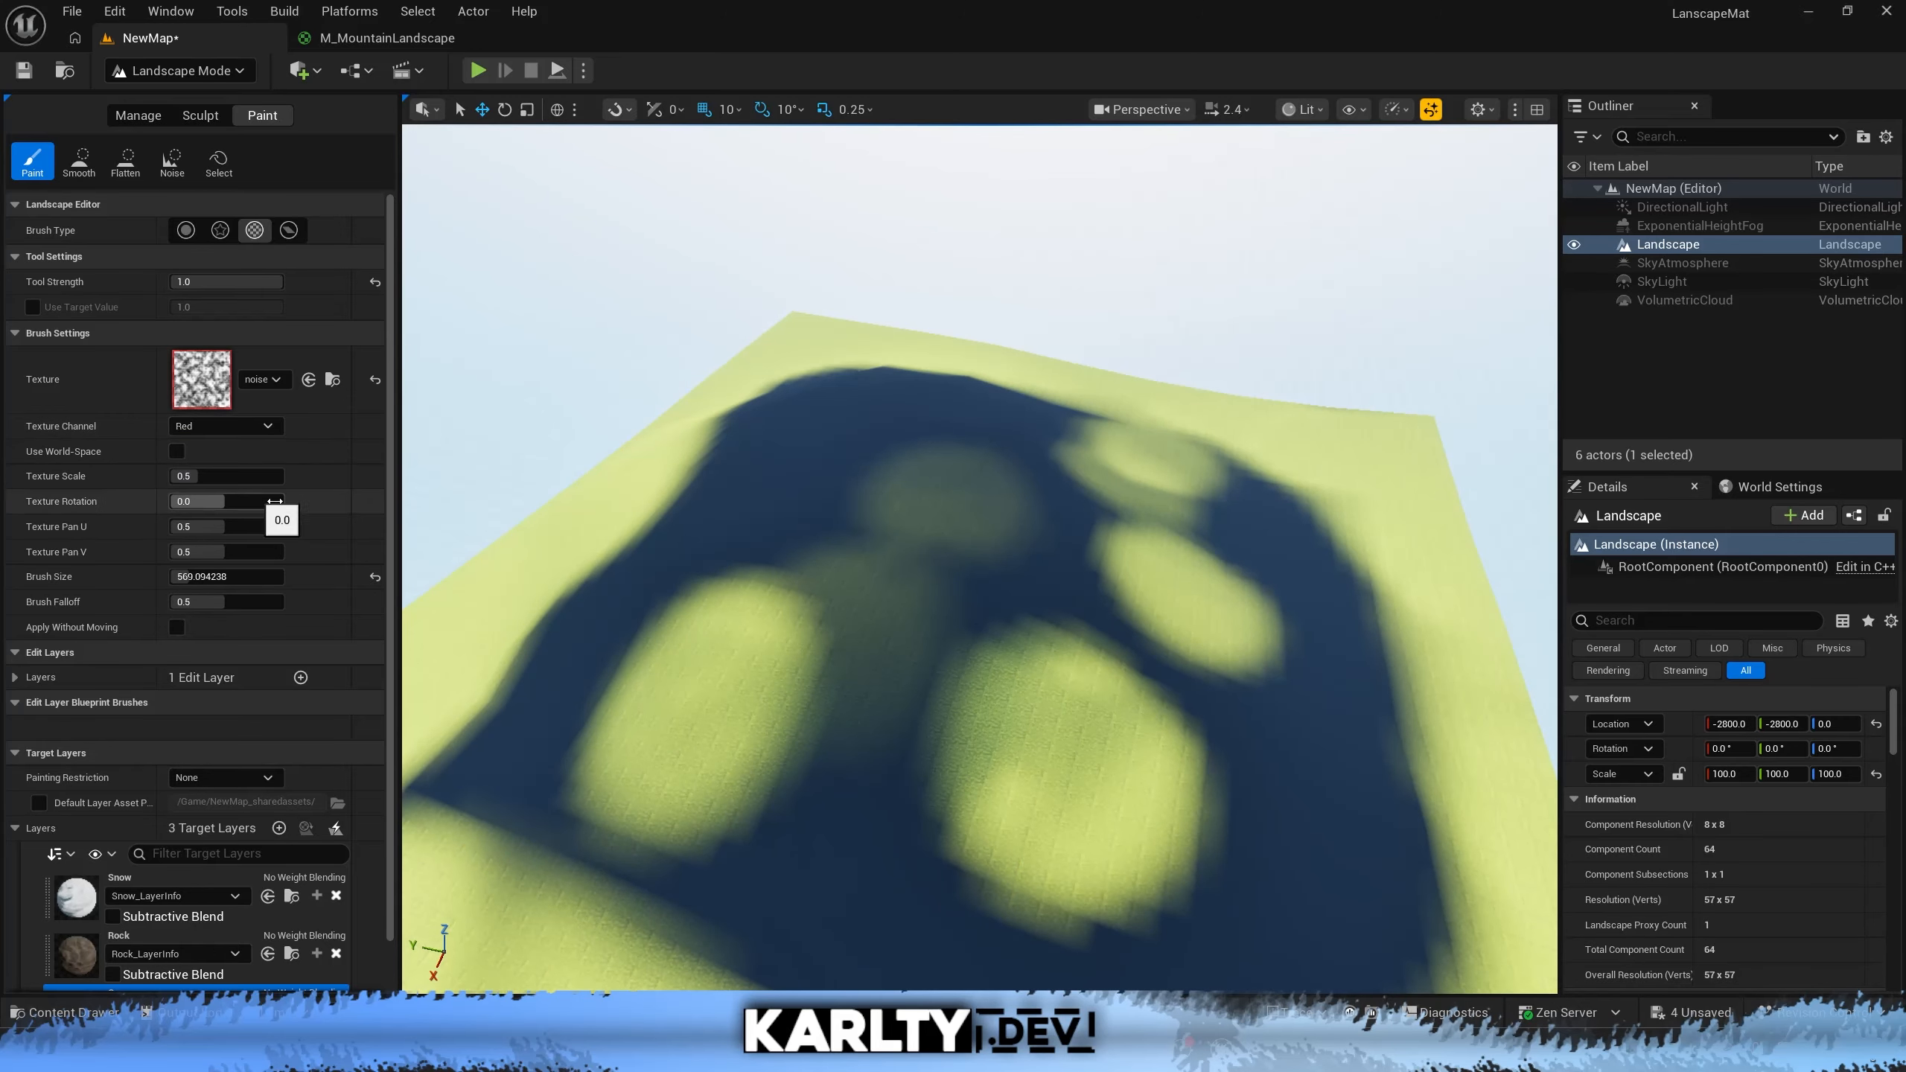
left_click(229, 425)
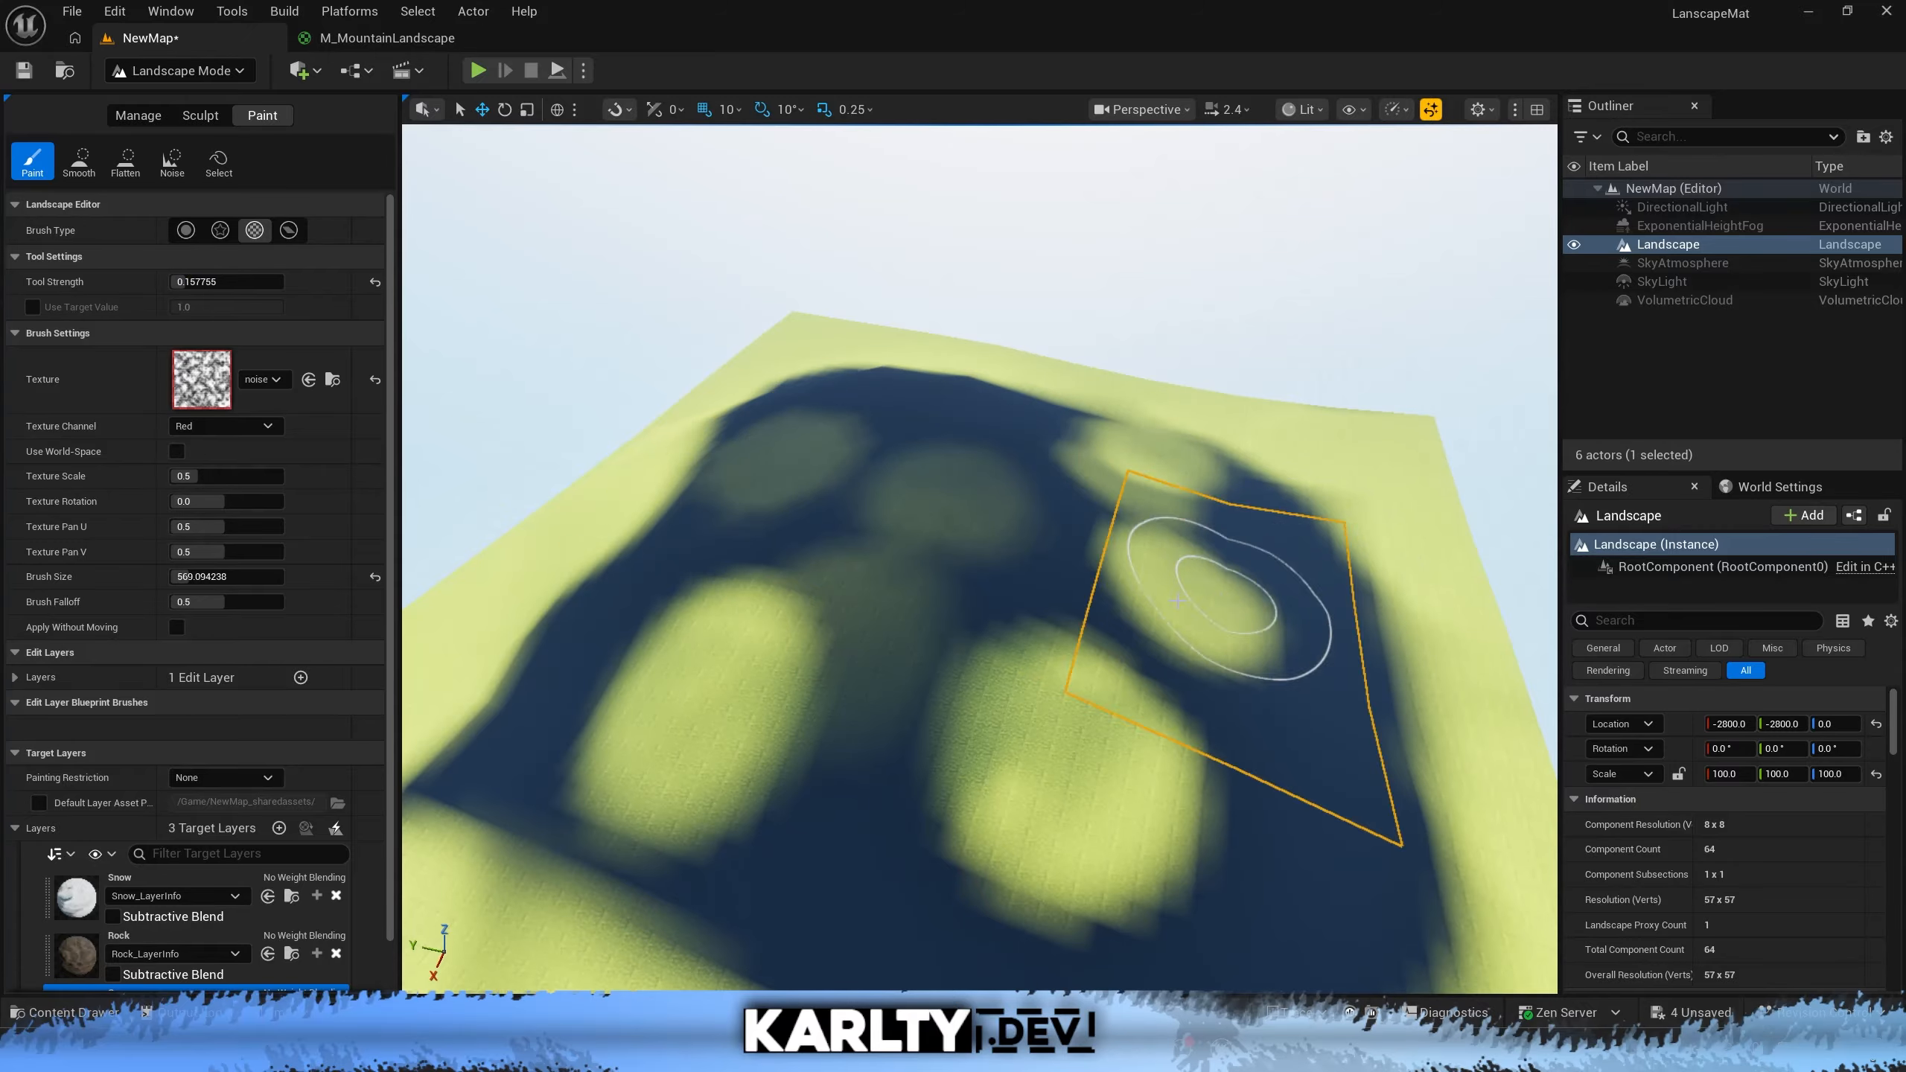
Blend Grass softly up the mountain's lower slopes with the noise brush at a Tool Strength of 0.157755
key("w")
mouse_move(1231, 594)
right_mouse_down()
mouse_move(1275, 571)
mouse_move(1344, 676)
right_mouse_up()
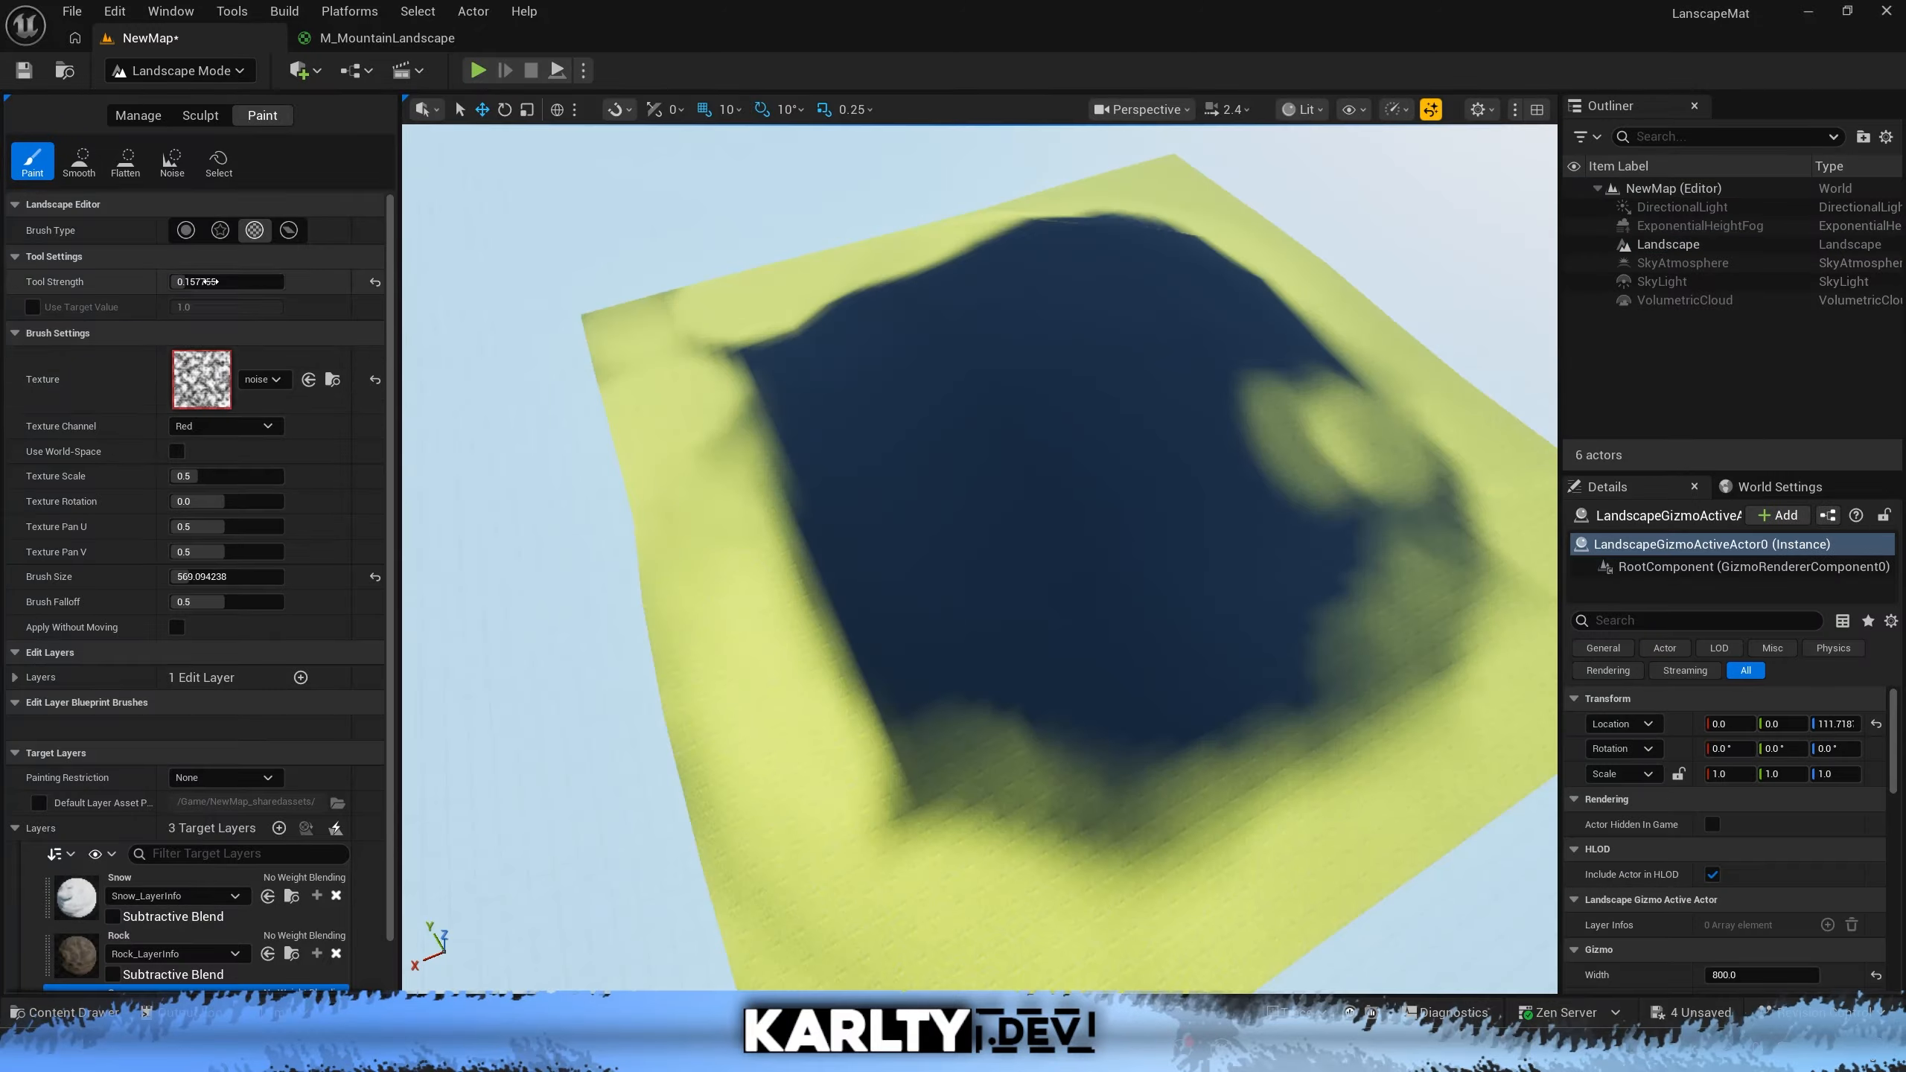
mouse_move(992, 771)
left_mouse_down()
mouse_move(830, 566)
mouse_move(873, 787)
mouse_move(736, 457)
left_mouse_up()
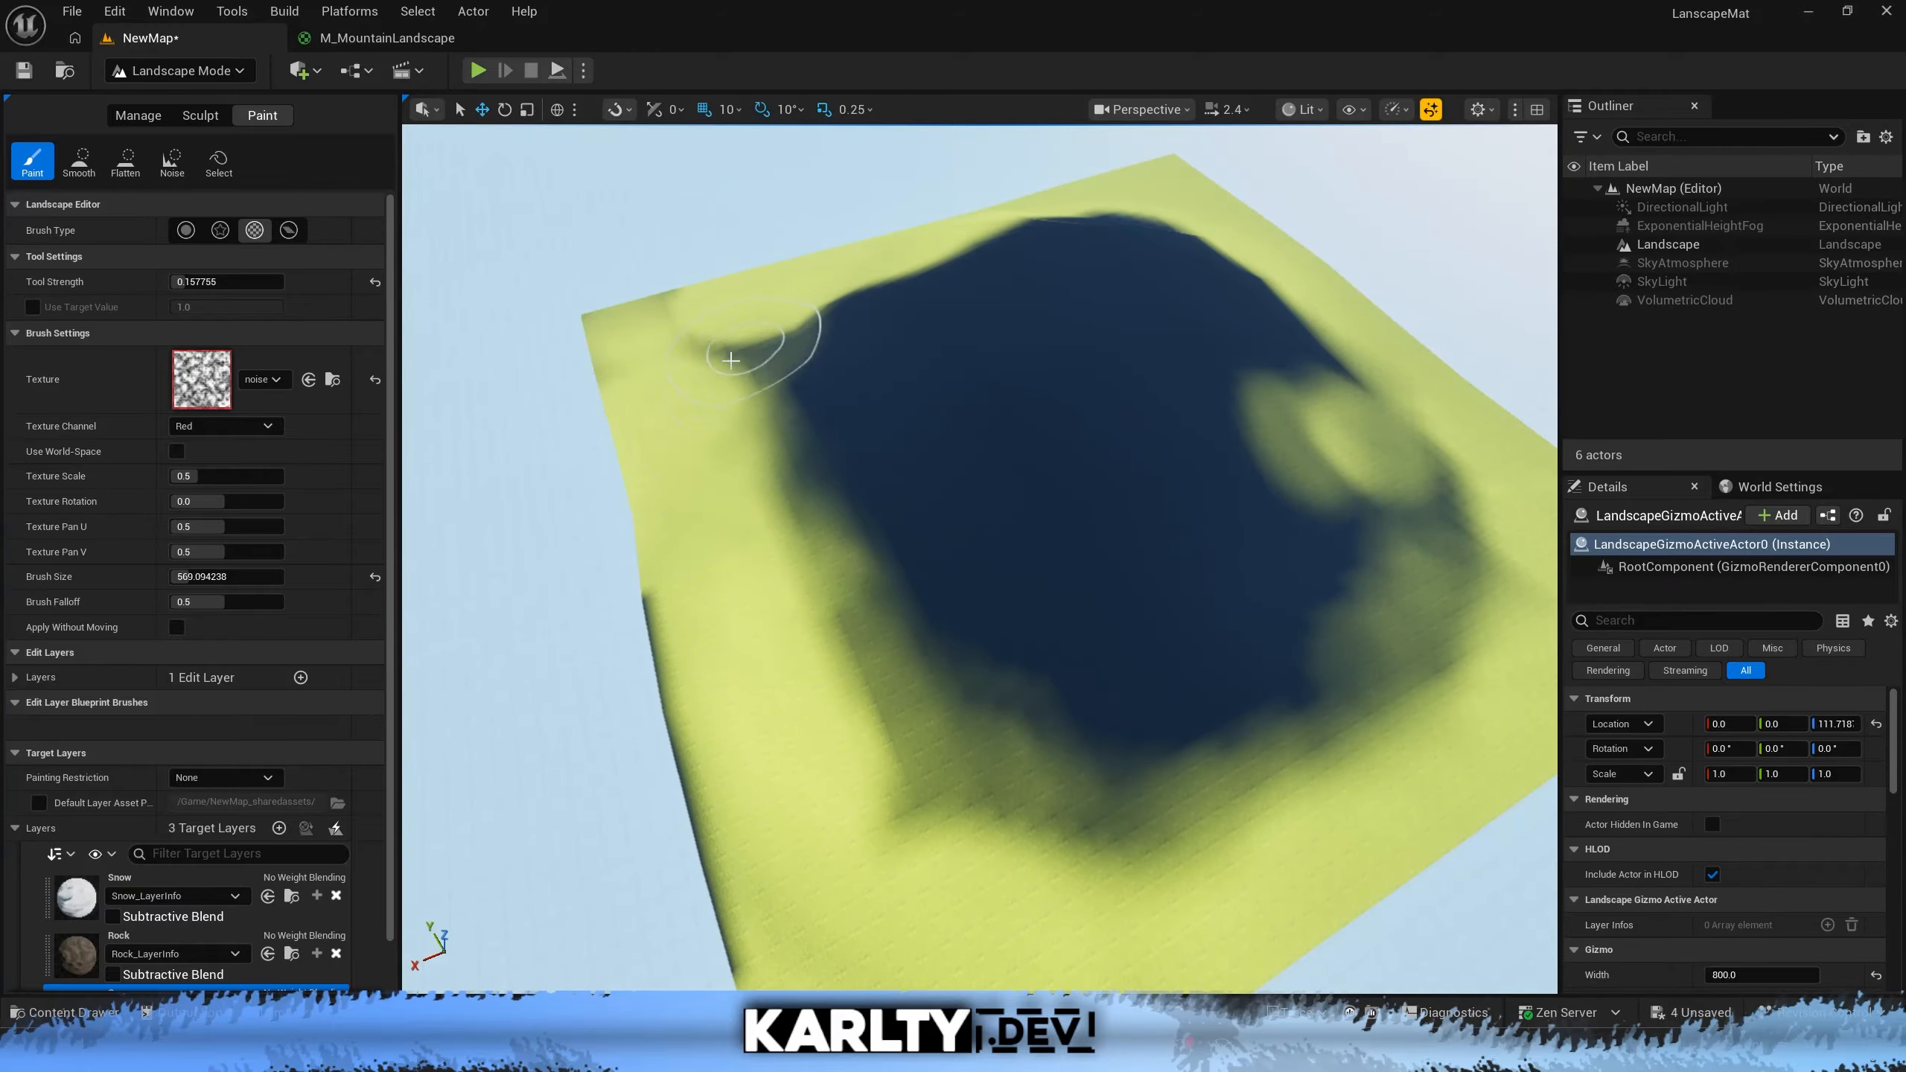
left_click_drag(744, 338, 787, 348)
mouse_move(787, 348)
right_mouse_down()
mouse_move(780, 315)
mouse_move(646, 360)
mouse_move(787, 348)
right_mouse_up()
mouse_move(787, 347)
left_mouse_down()
mouse_move(962, 472)
mouse_move(519, 383)
mouse_move(675, 545)
left_mouse_up()
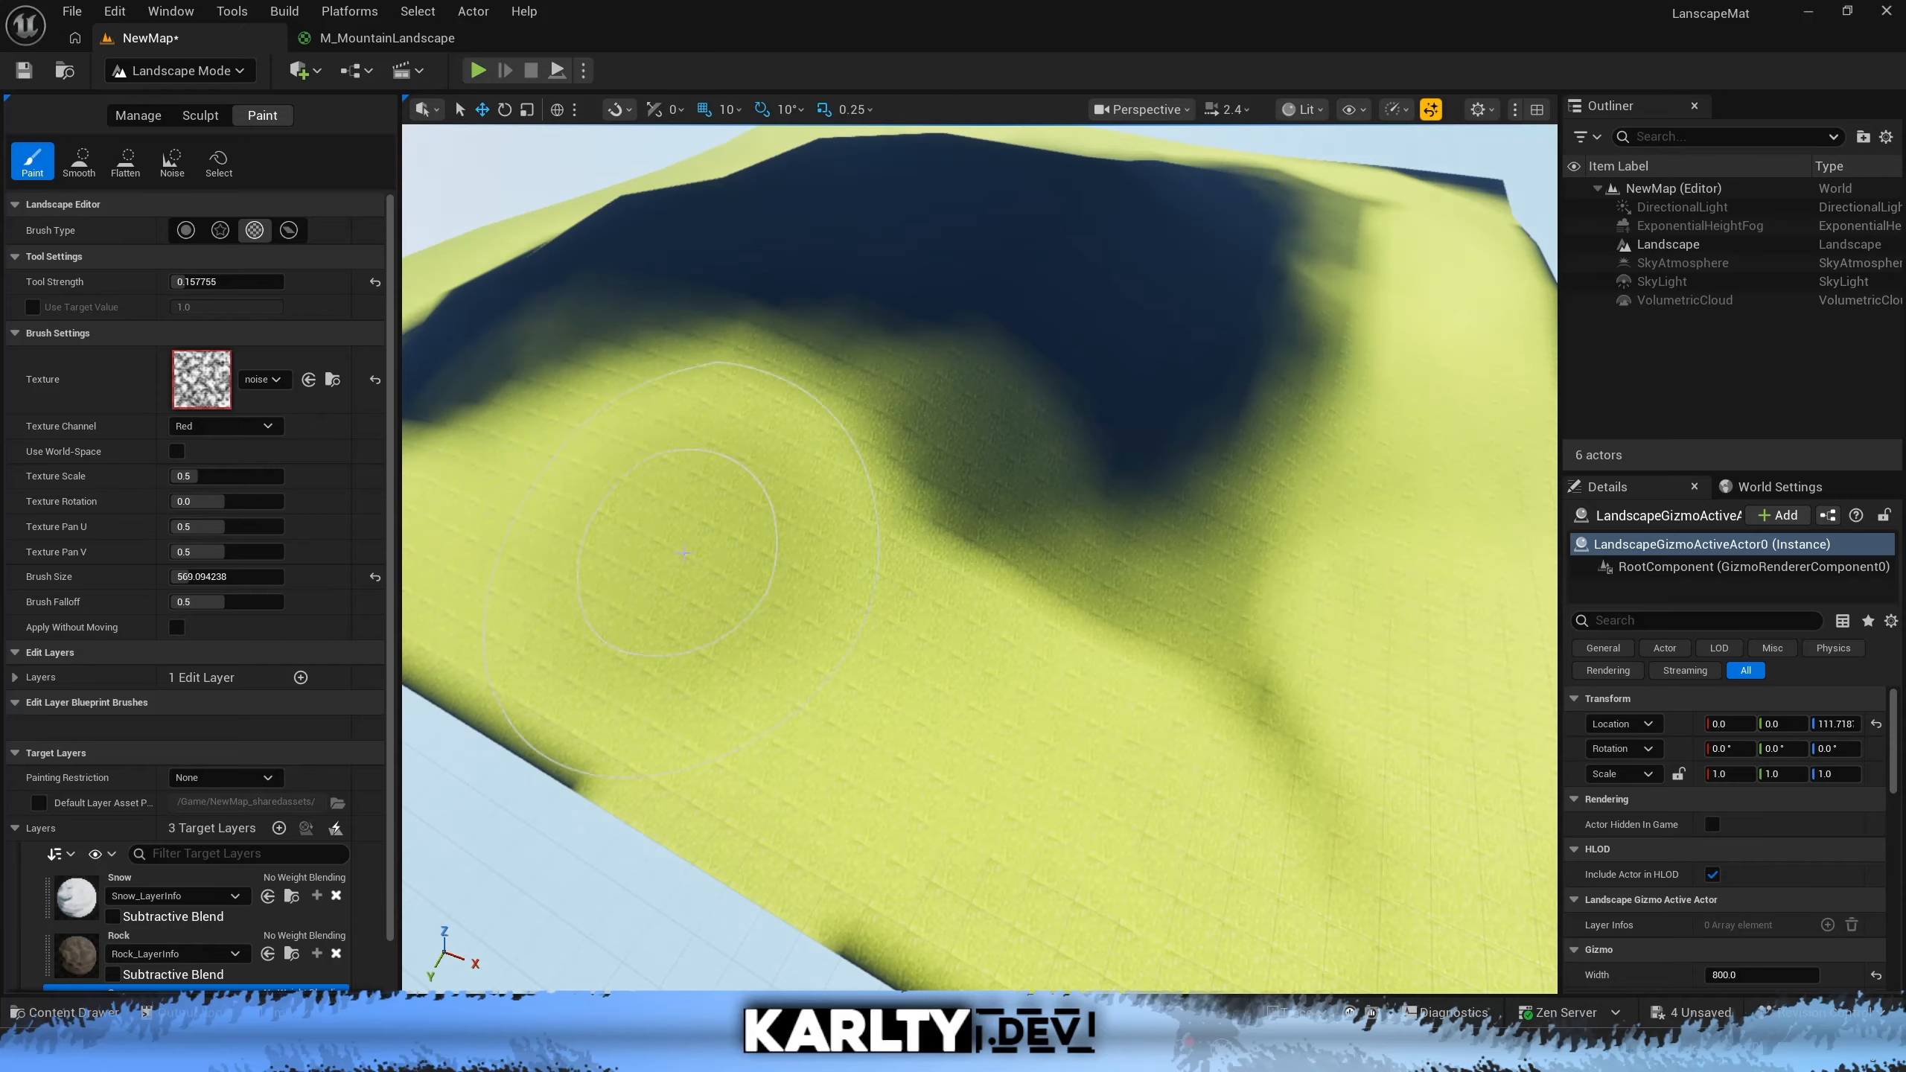
Make Rock the active layer, set the Tool Strength to 1.0 and paint rock over the mountain's slopes
mouse_move(676, 544)
right_mouse_down()
mouse_move(780, 443)
mouse_move(646, 526)
mouse_move(624, 421)
mouse_move(826, 623)
right_mouse_up()
scroll(624, 421, "down", 4)
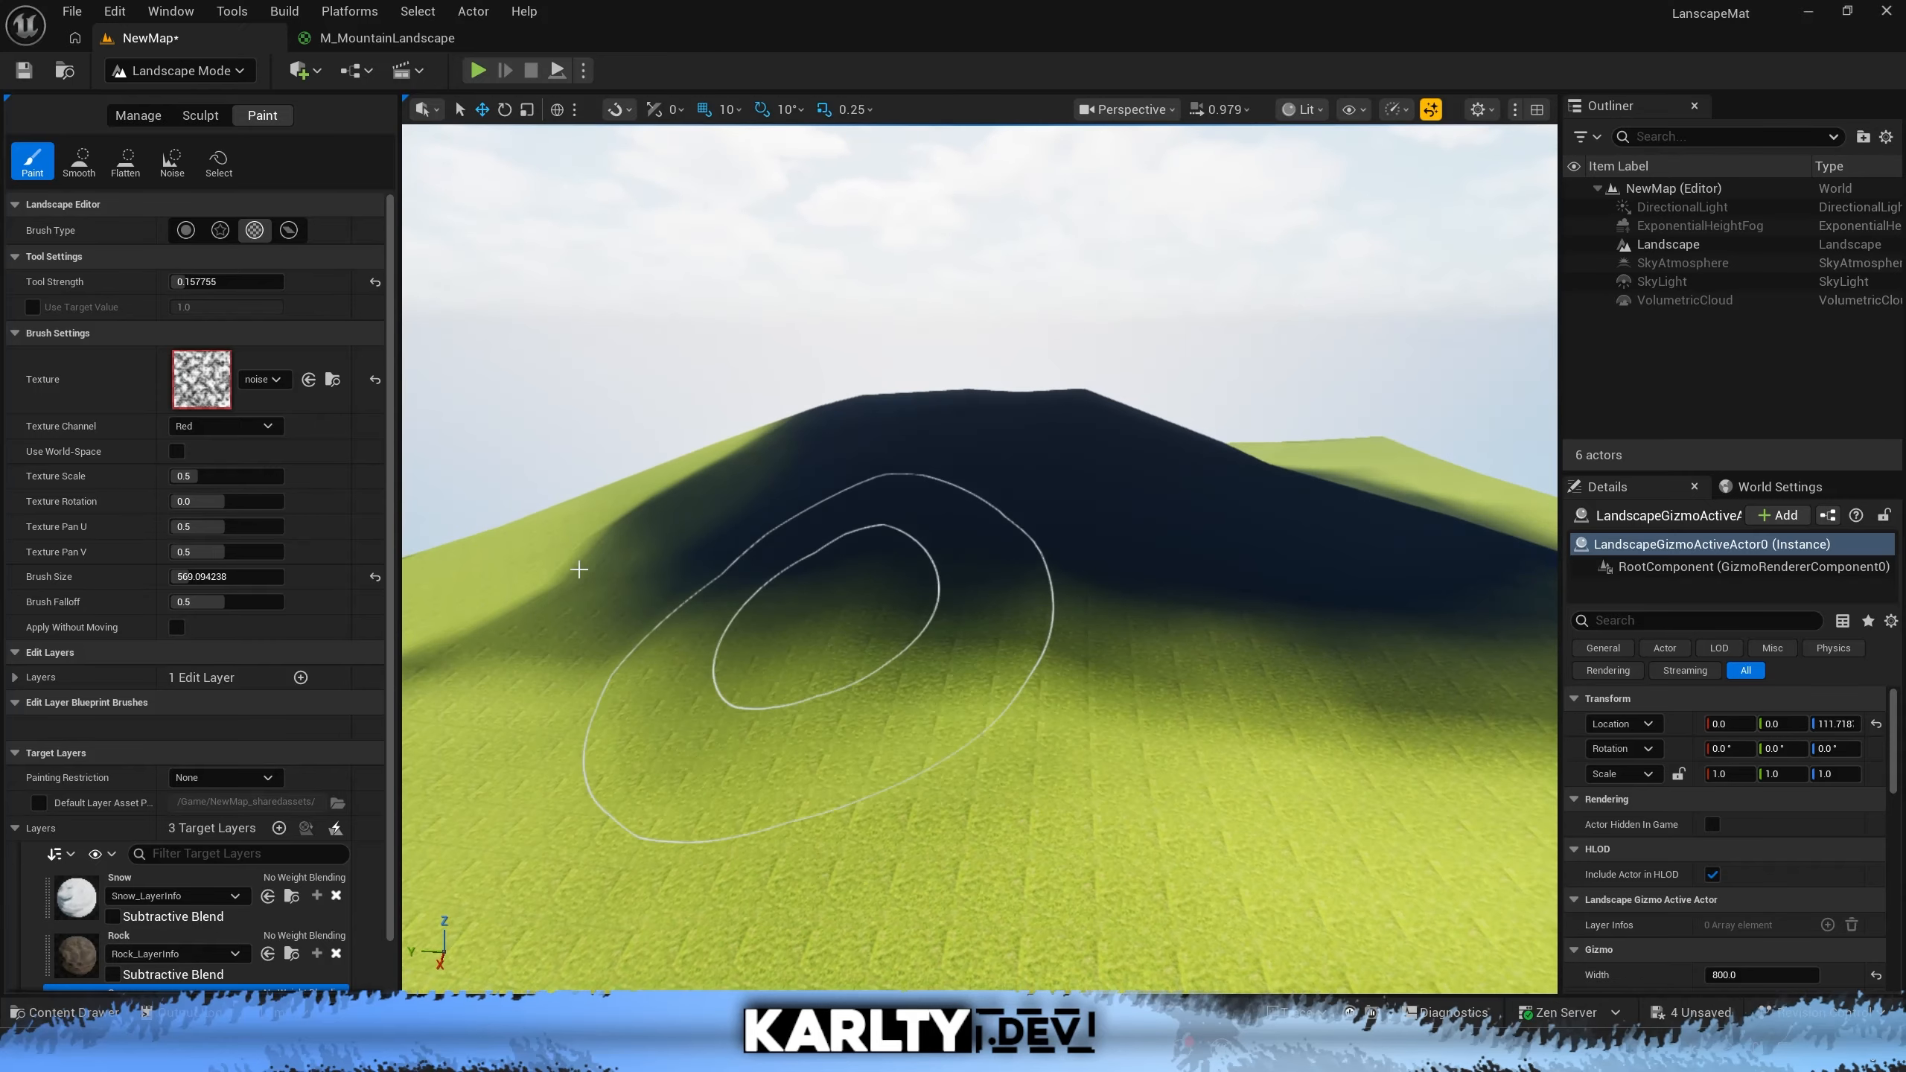
scroll(295, 664, "down", 2)
left_click(208, 886)
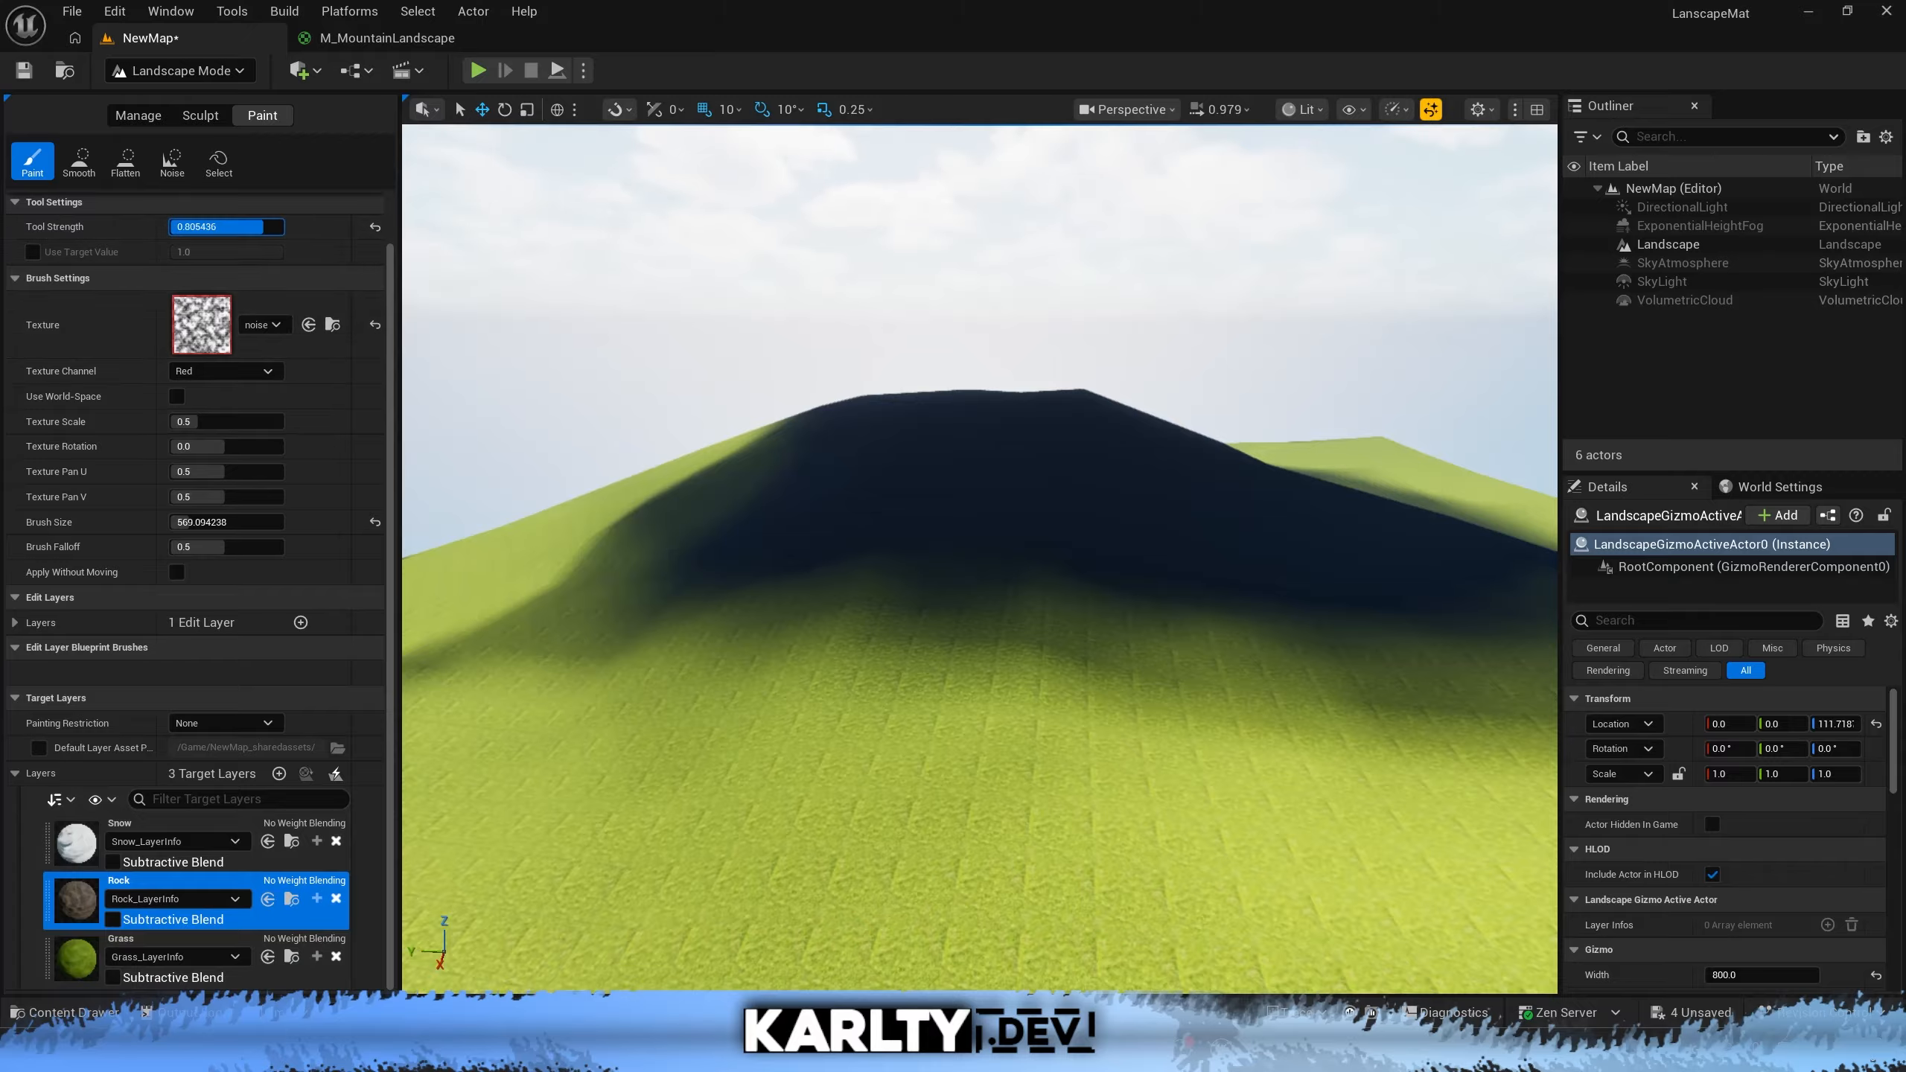
key("s")
right_click_drag(854, 481, 854, 529)
mouse_move(936, 596)
left_mouse_down()
mouse_move(751, 570)
mouse_move(745, 554)
mouse_move(863, 639)
mouse_move(1306, 556)
mouse_move(1261, 443)
mouse_move(1135, 344)
left_mouse_up()
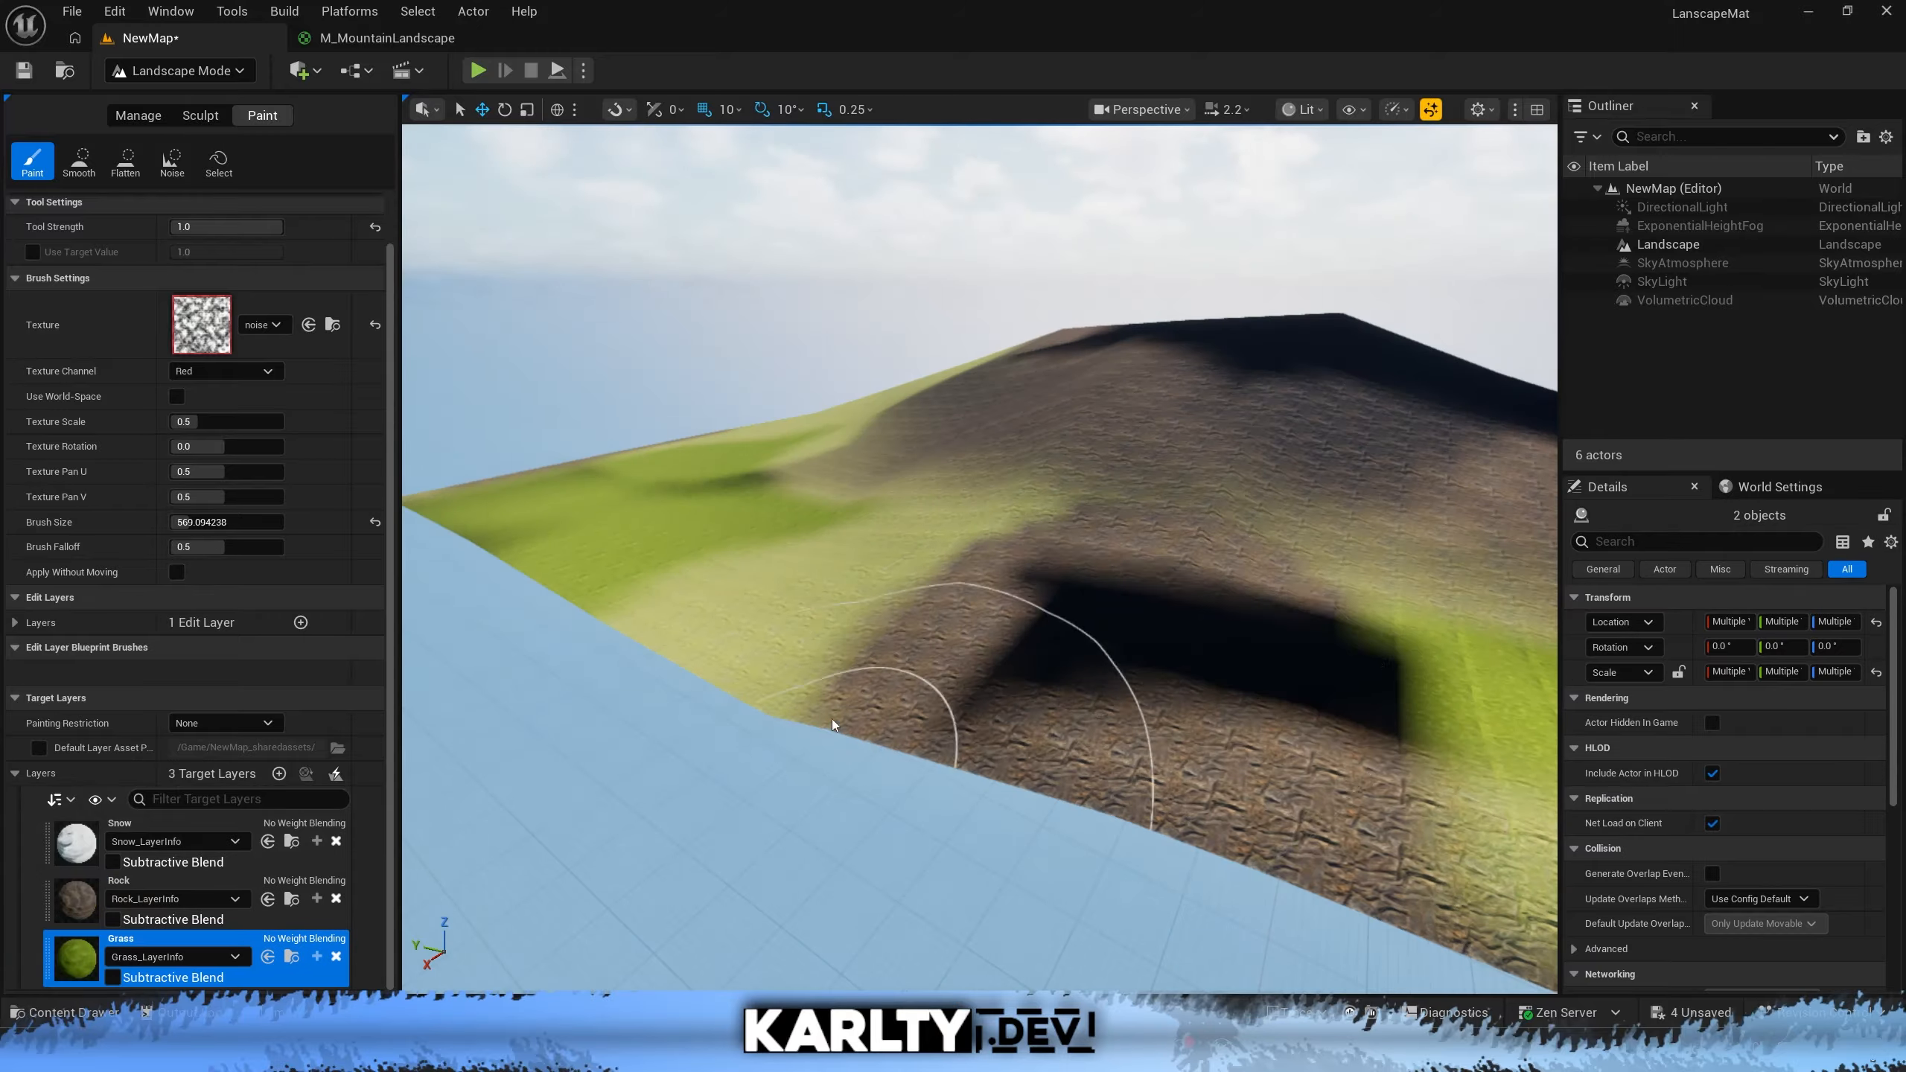
Undo the last stroke and paint Rock on the low ridge at the foot of the mountain
key("ctrl+z")
mouse_move(1035, 635)
right_mouse_down()
mouse_move(1126, 601)
mouse_move(1021, 677)
mouse_move(990, 639)
mouse_move(1043, 645)
mouse_move(1202, 743)
mouse_move(1261, 653)
mouse_move(1276, 721)
mouse_move(1283, 699)
mouse_move(1239, 736)
mouse_move(1103, 668)
mouse_move(1073, 713)
mouse_move(1080, 676)
mouse_move(1029, 646)
mouse_move(1073, 616)
mouse_move(1023, 551)
right_mouse_up()
scroll(1029, 646, "down", 4)
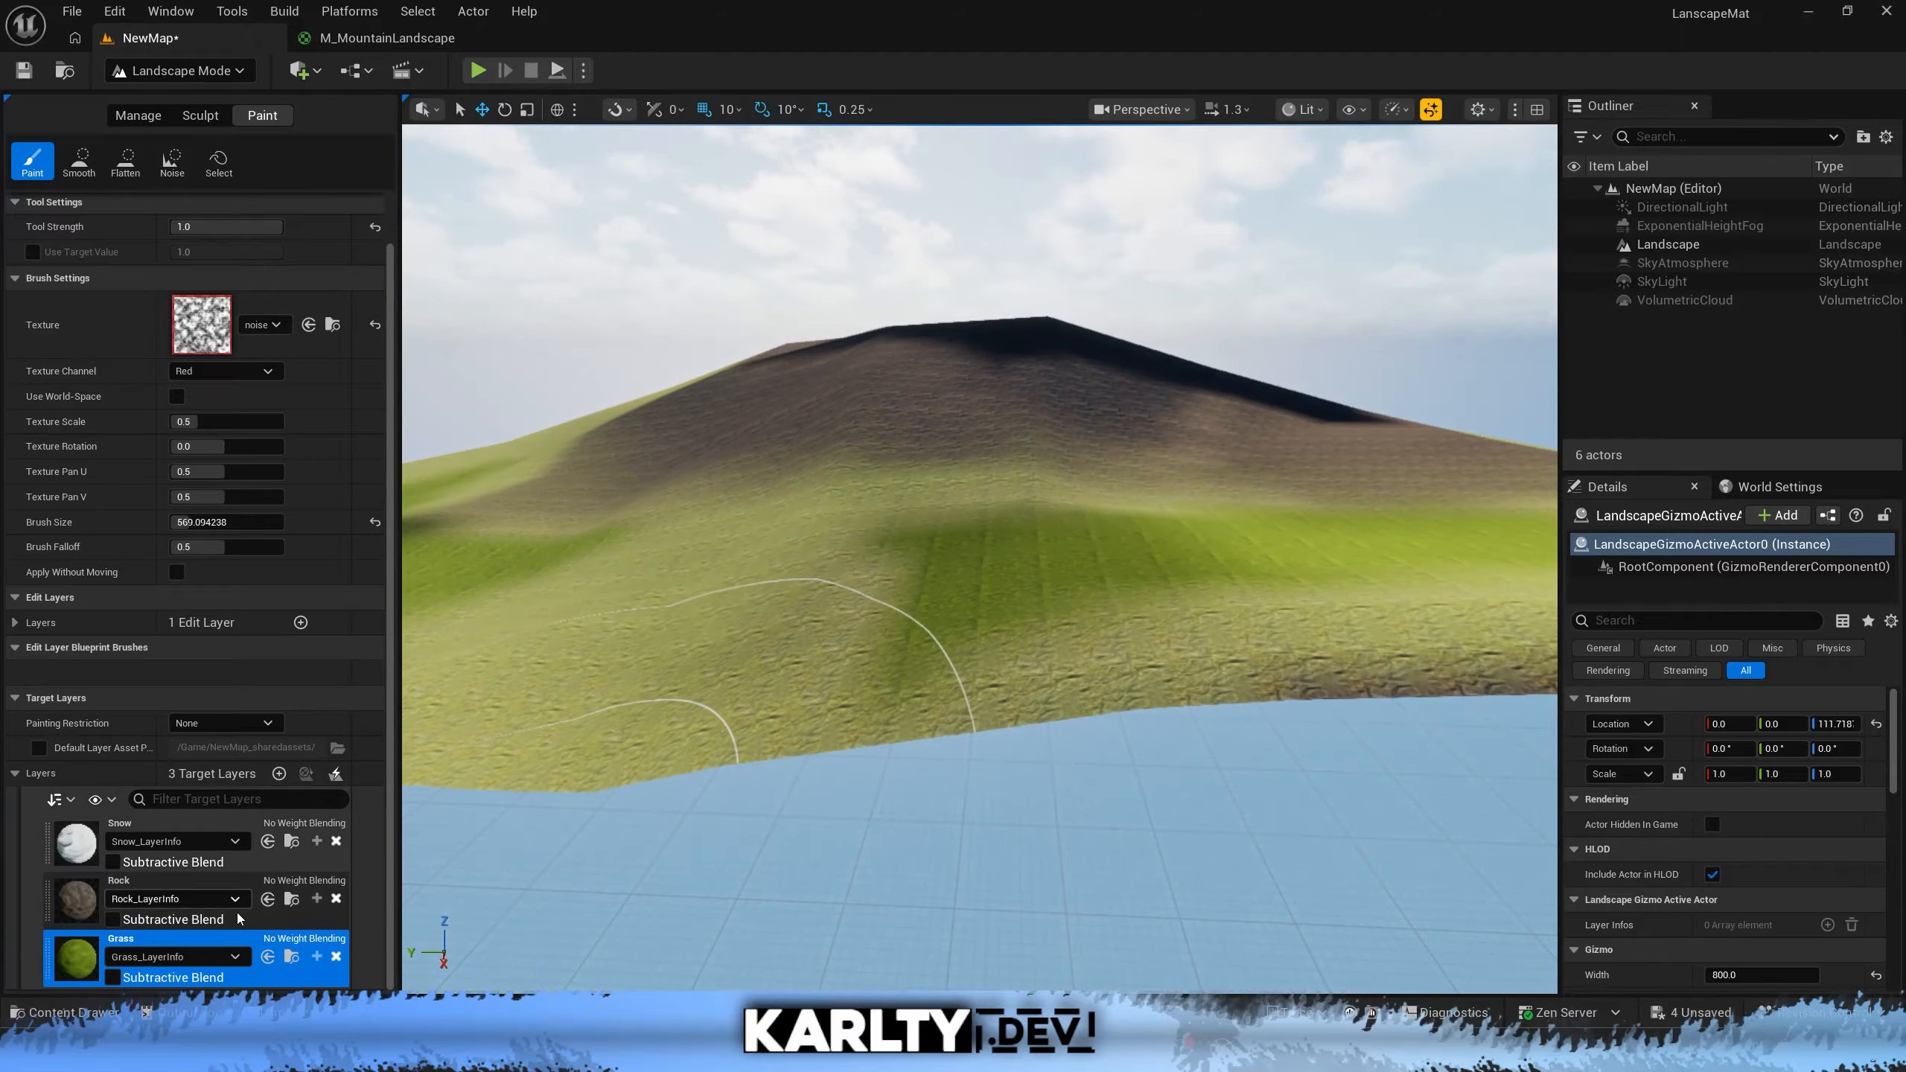
left_click(167, 886)
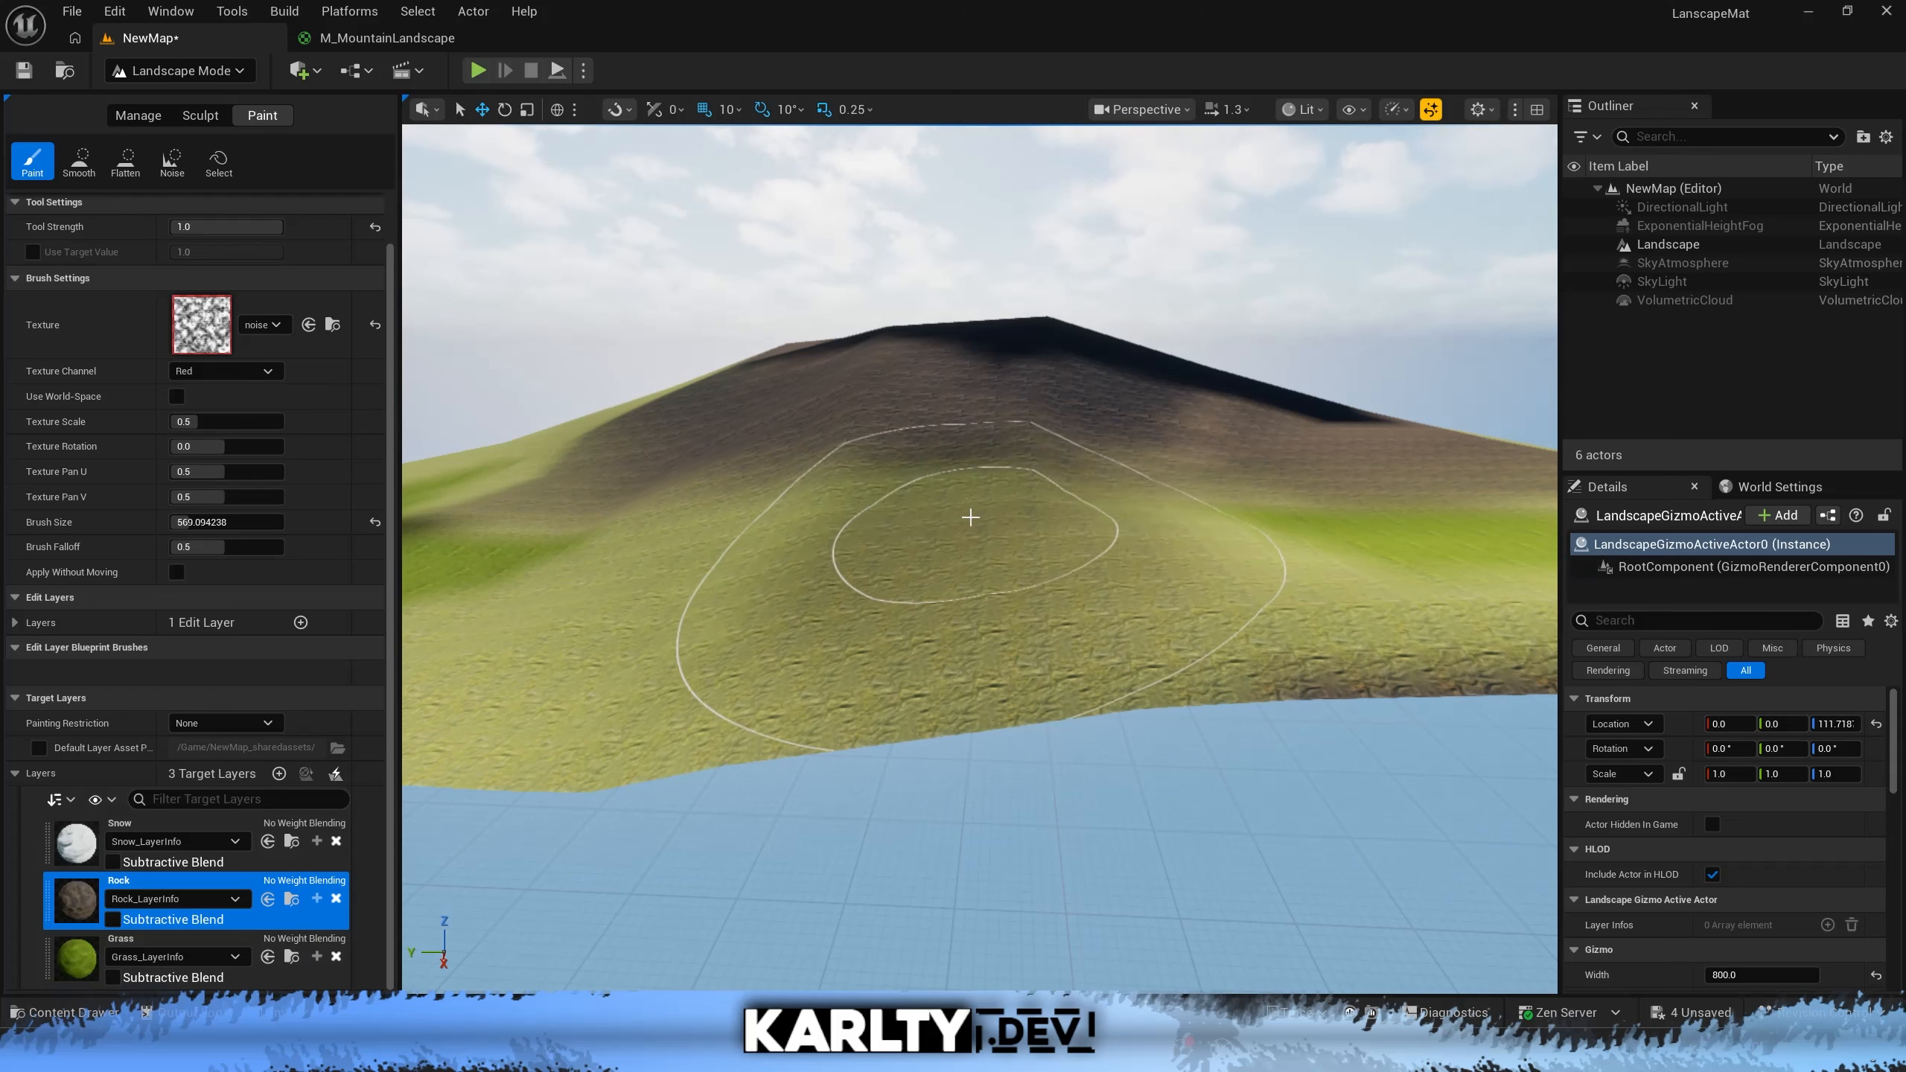
Paint Grass over the rocky ridge below the mountain, lowering the Tool Strength to 0.281921 to soften the blend
left_click(164, 948)
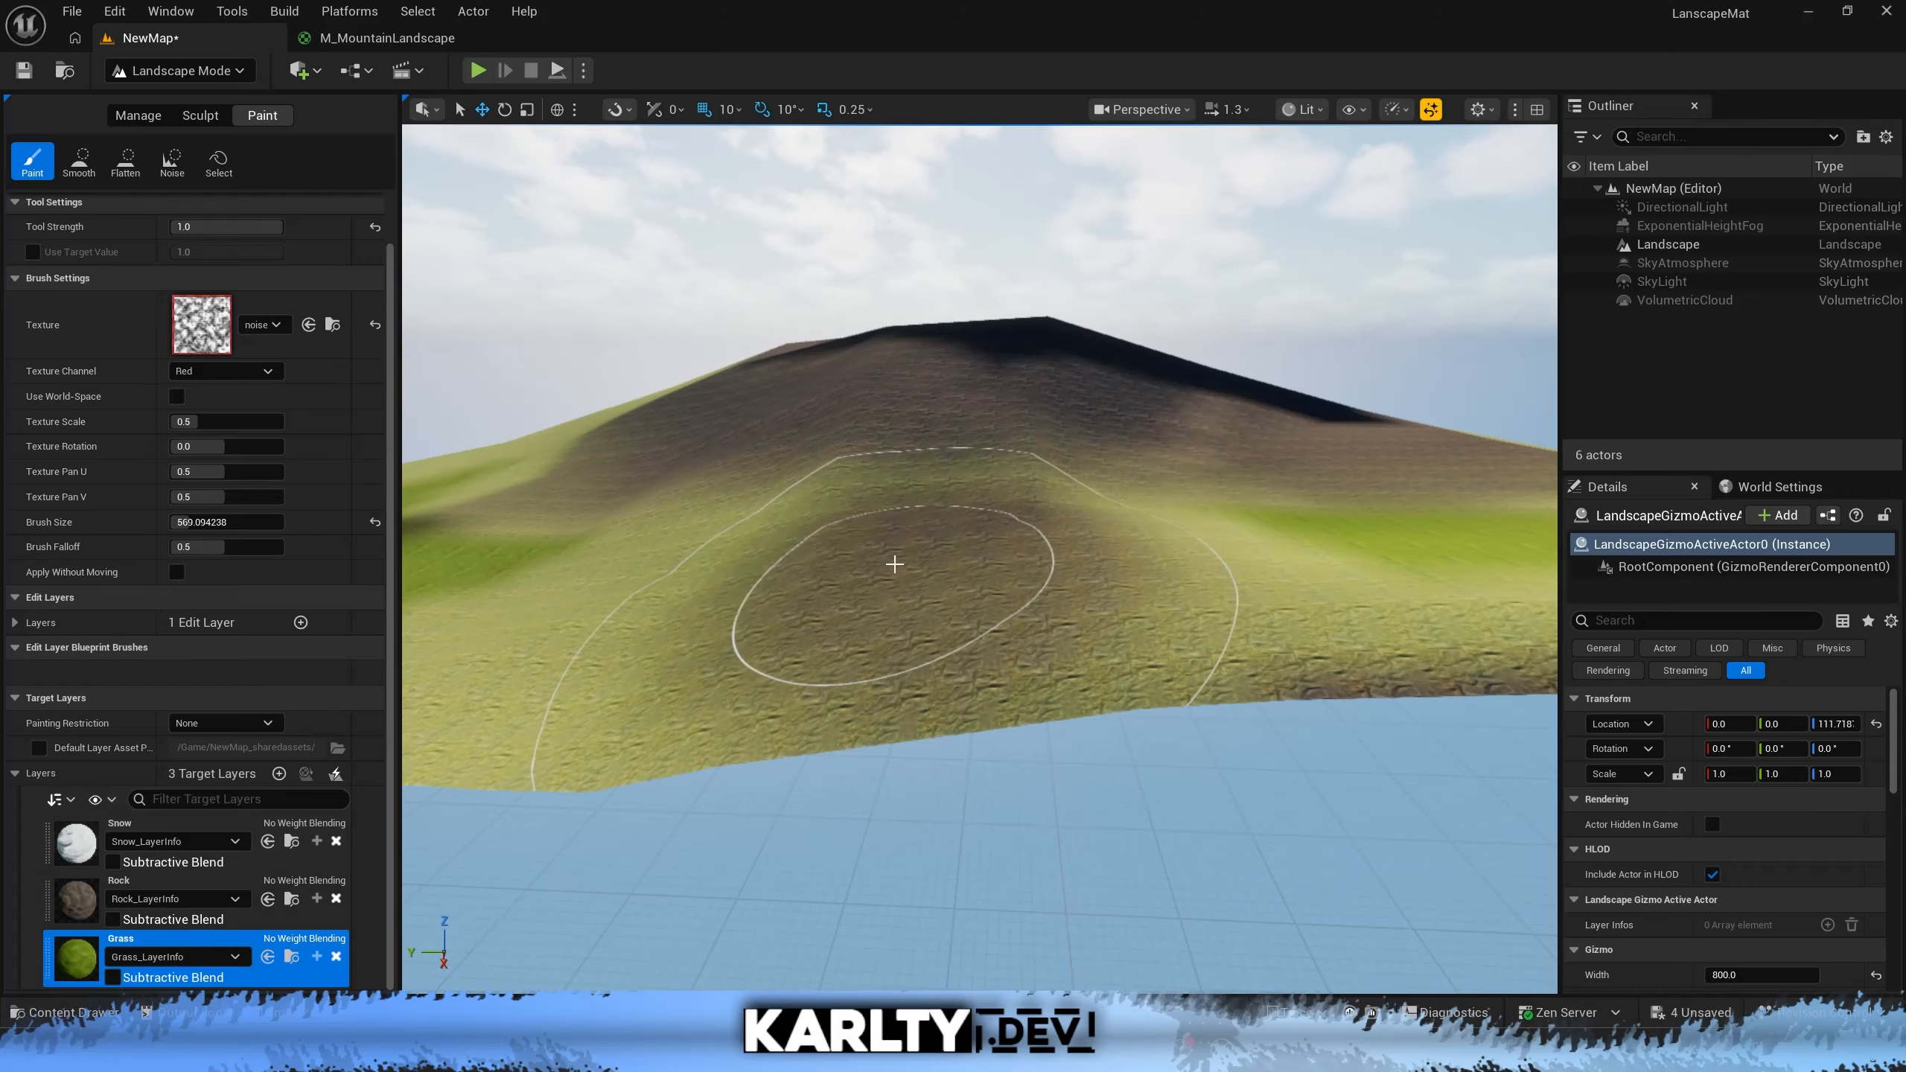
mouse_move(894, 564)
left_mouse_down()
mouse_move(1022, 660)
mouse_move(945, 733)
mouse_move(538, 835)
left_mouse_up()
mouse_move(1085, 549)
right_mouse_down()
mouse_move(1085, 638)
mouse_move(1085, 549)
right_mouse_up()
key("e")
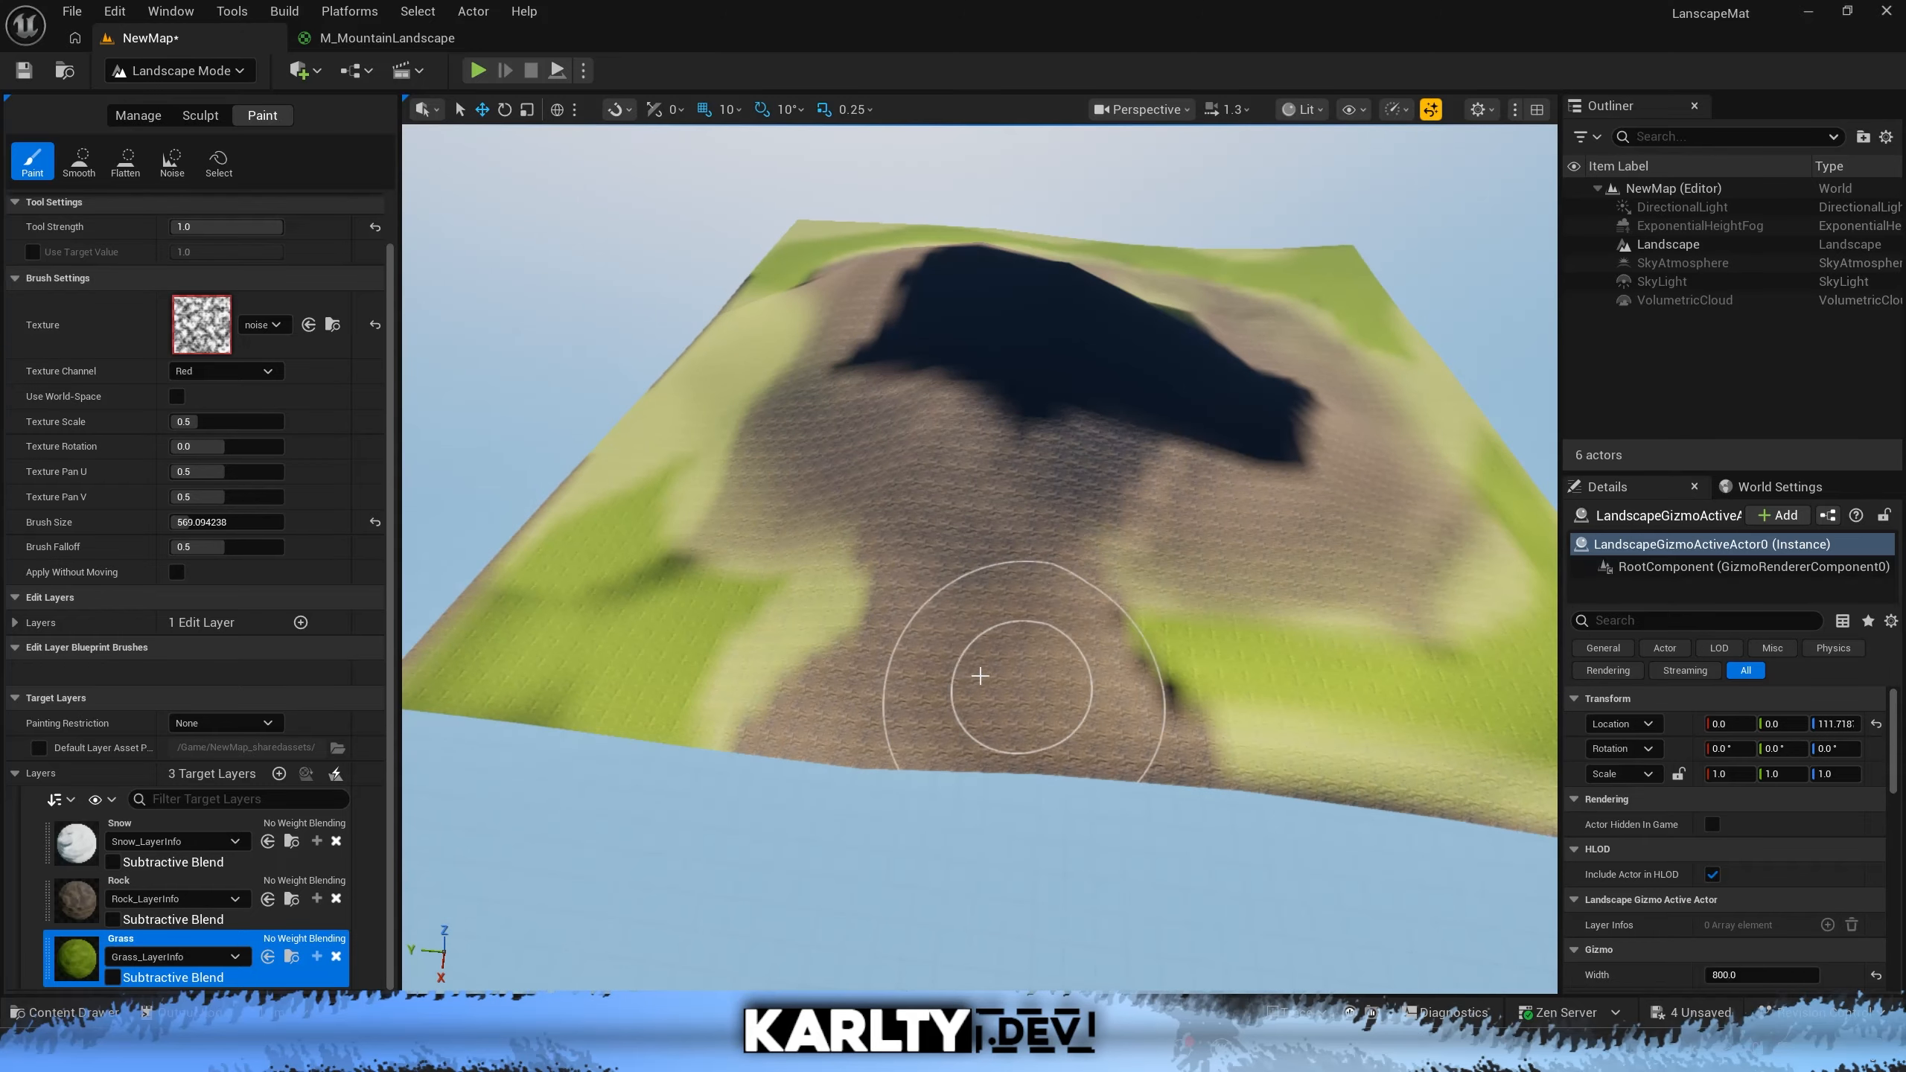
right_click_drag(934, 771, 826, 719)
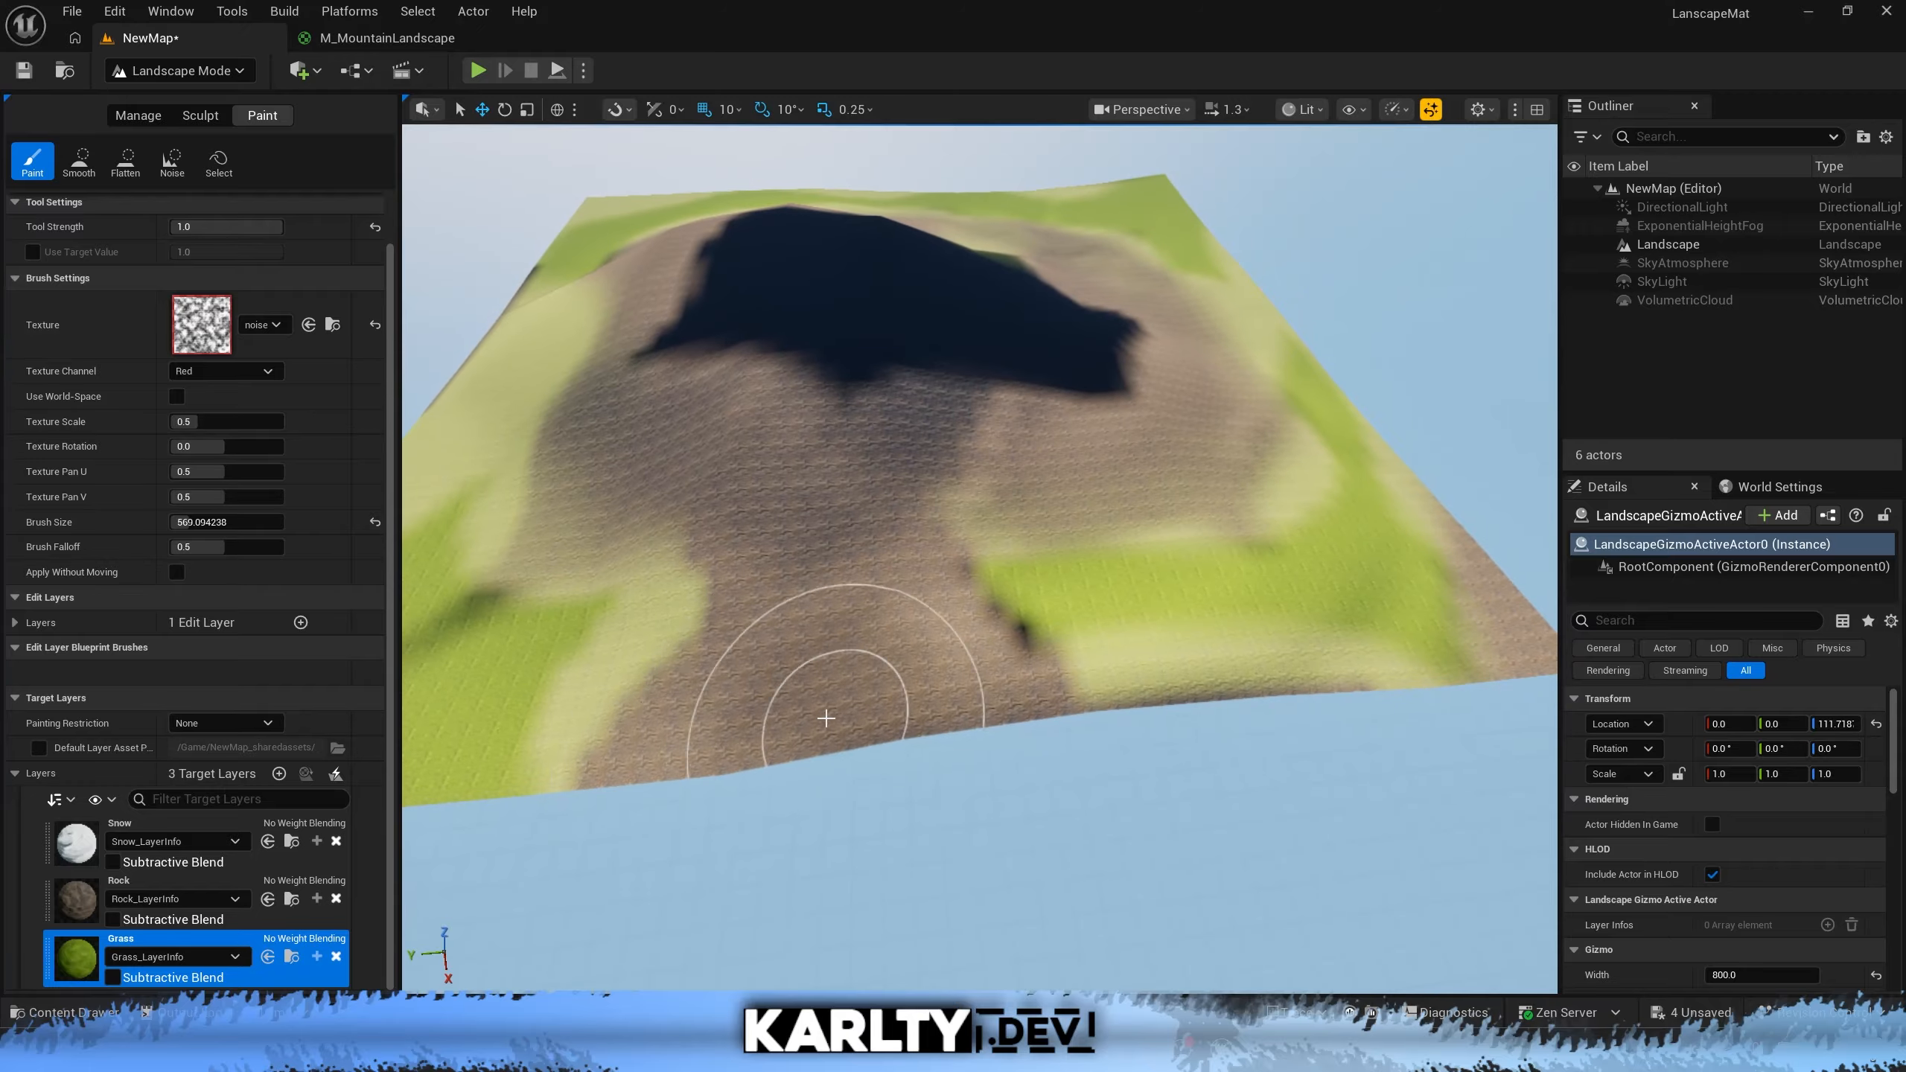
left_click_drag(729, 723, 623, 674)
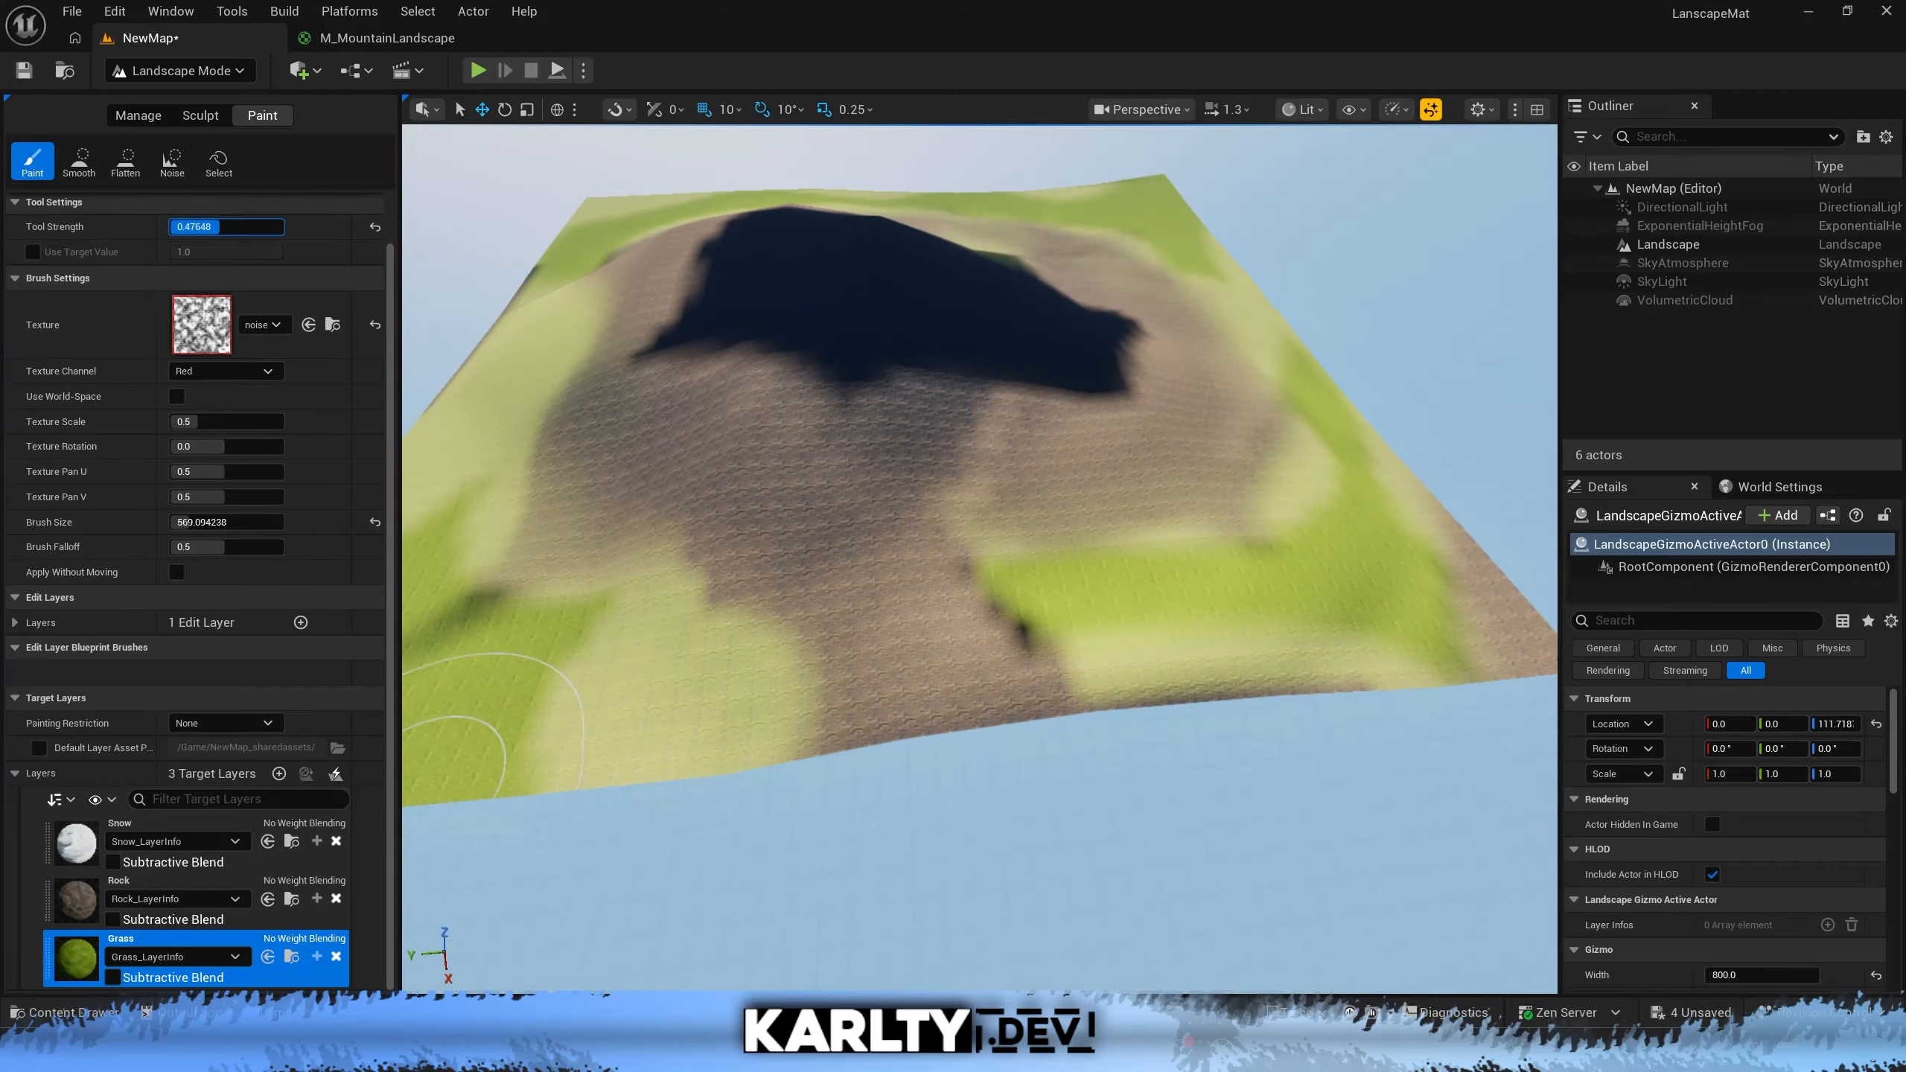
left_click_drag(223, 227, 201, 227)
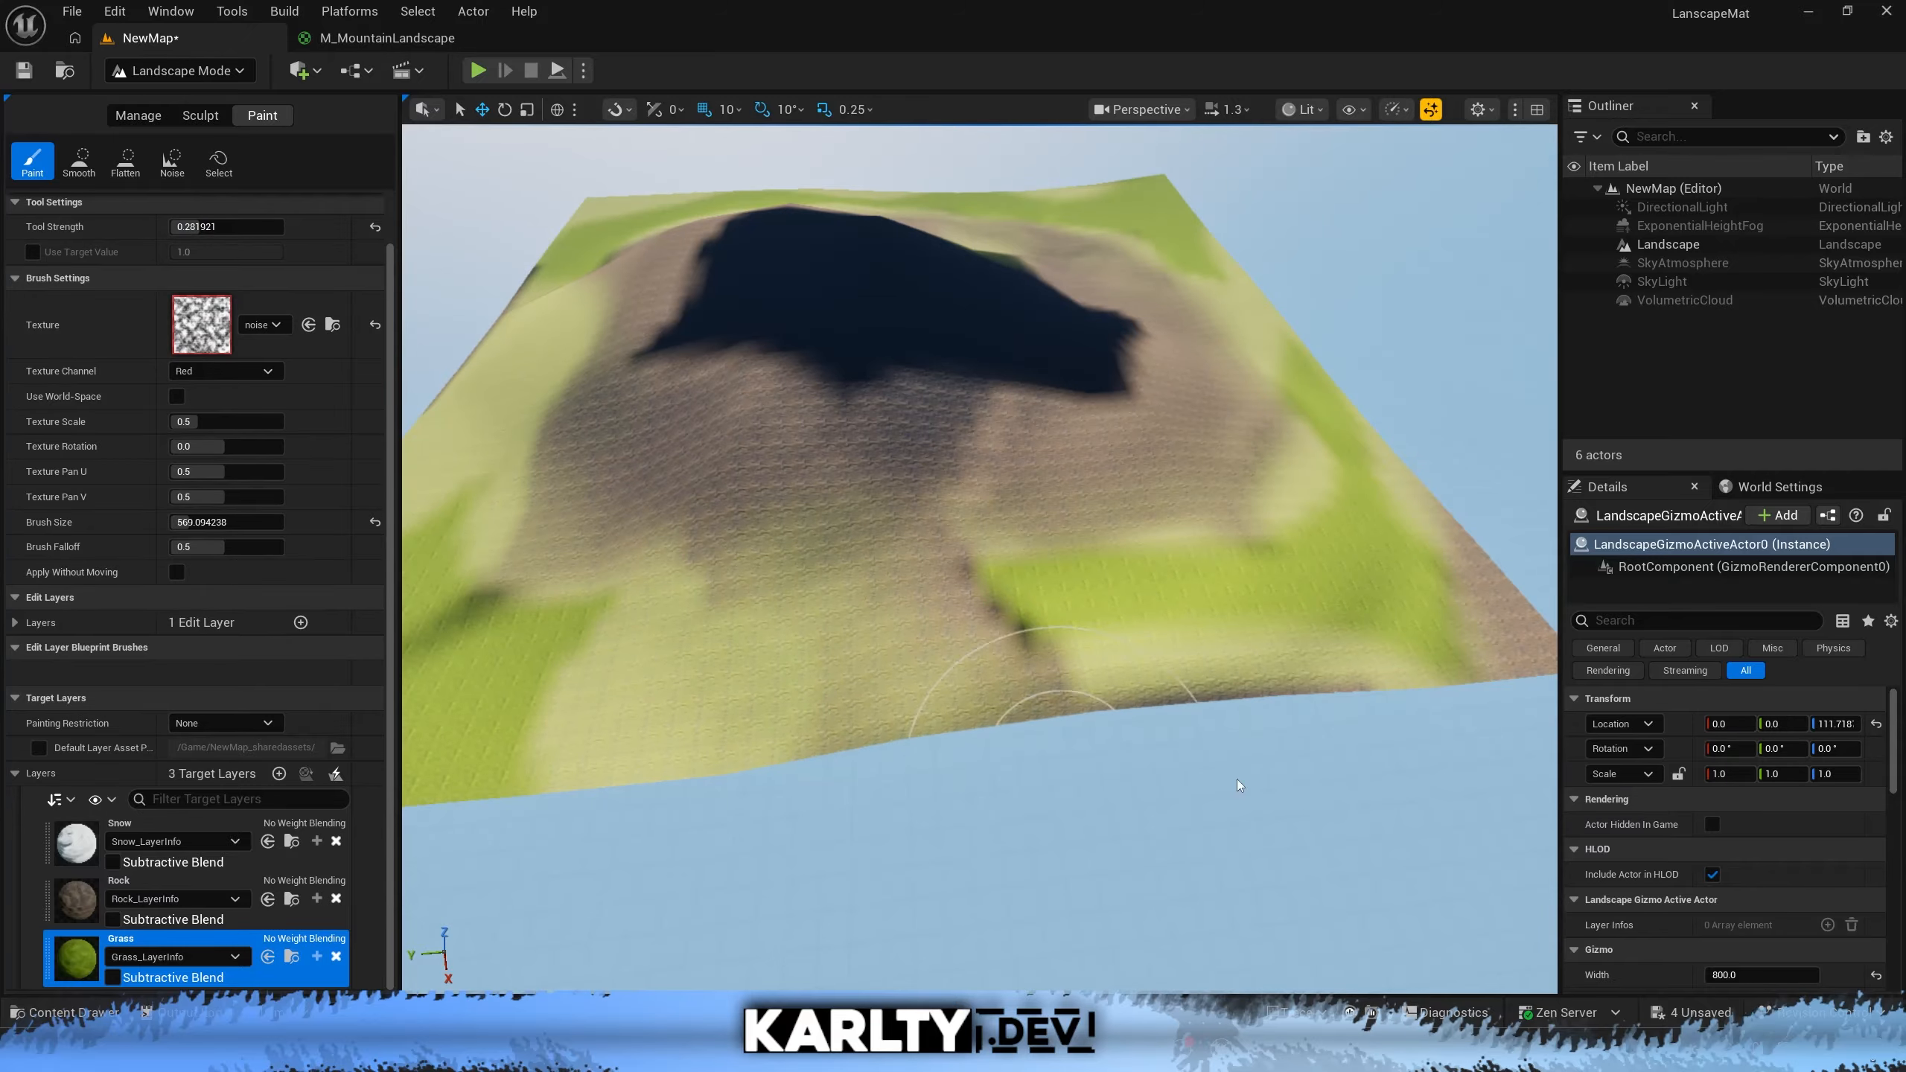
mouse_move(934, 513)
left_mouse_down()
mouse_move(766, 405)
mouse_move(532, 481)
left_mouse_up()
Make Snow the active layer and paint it across the unpainted summit of the mountain
key("w")
mouse_move(533, 481)
right_mouse_down()
mouse_move(469, 432)
mouse_move(454, 443)
mouse_move(721, 623)
mouse_move(808, 610)
right_mouse_up()
scroll(469, 432, "up", 4)
key("a")
mouse_move(891, 268)
right_mouse_down()
mouse_move(893, 173)
mouse_move(893, 269)
right_mouse_up()
key("w")
left_click(203, 826)
mouse_move(880, 668)
right_mouse_down()
mouse_move(946, 583)
mouse_move(880, 631)
right_mouse_up()
key("w")
key("s")
mouse_move(880, 668)
left_mouse_down()
mouse_move(870, 578)
mouse_move(743, 616)
mouse_move(1044, 560)
left_mouse_up()
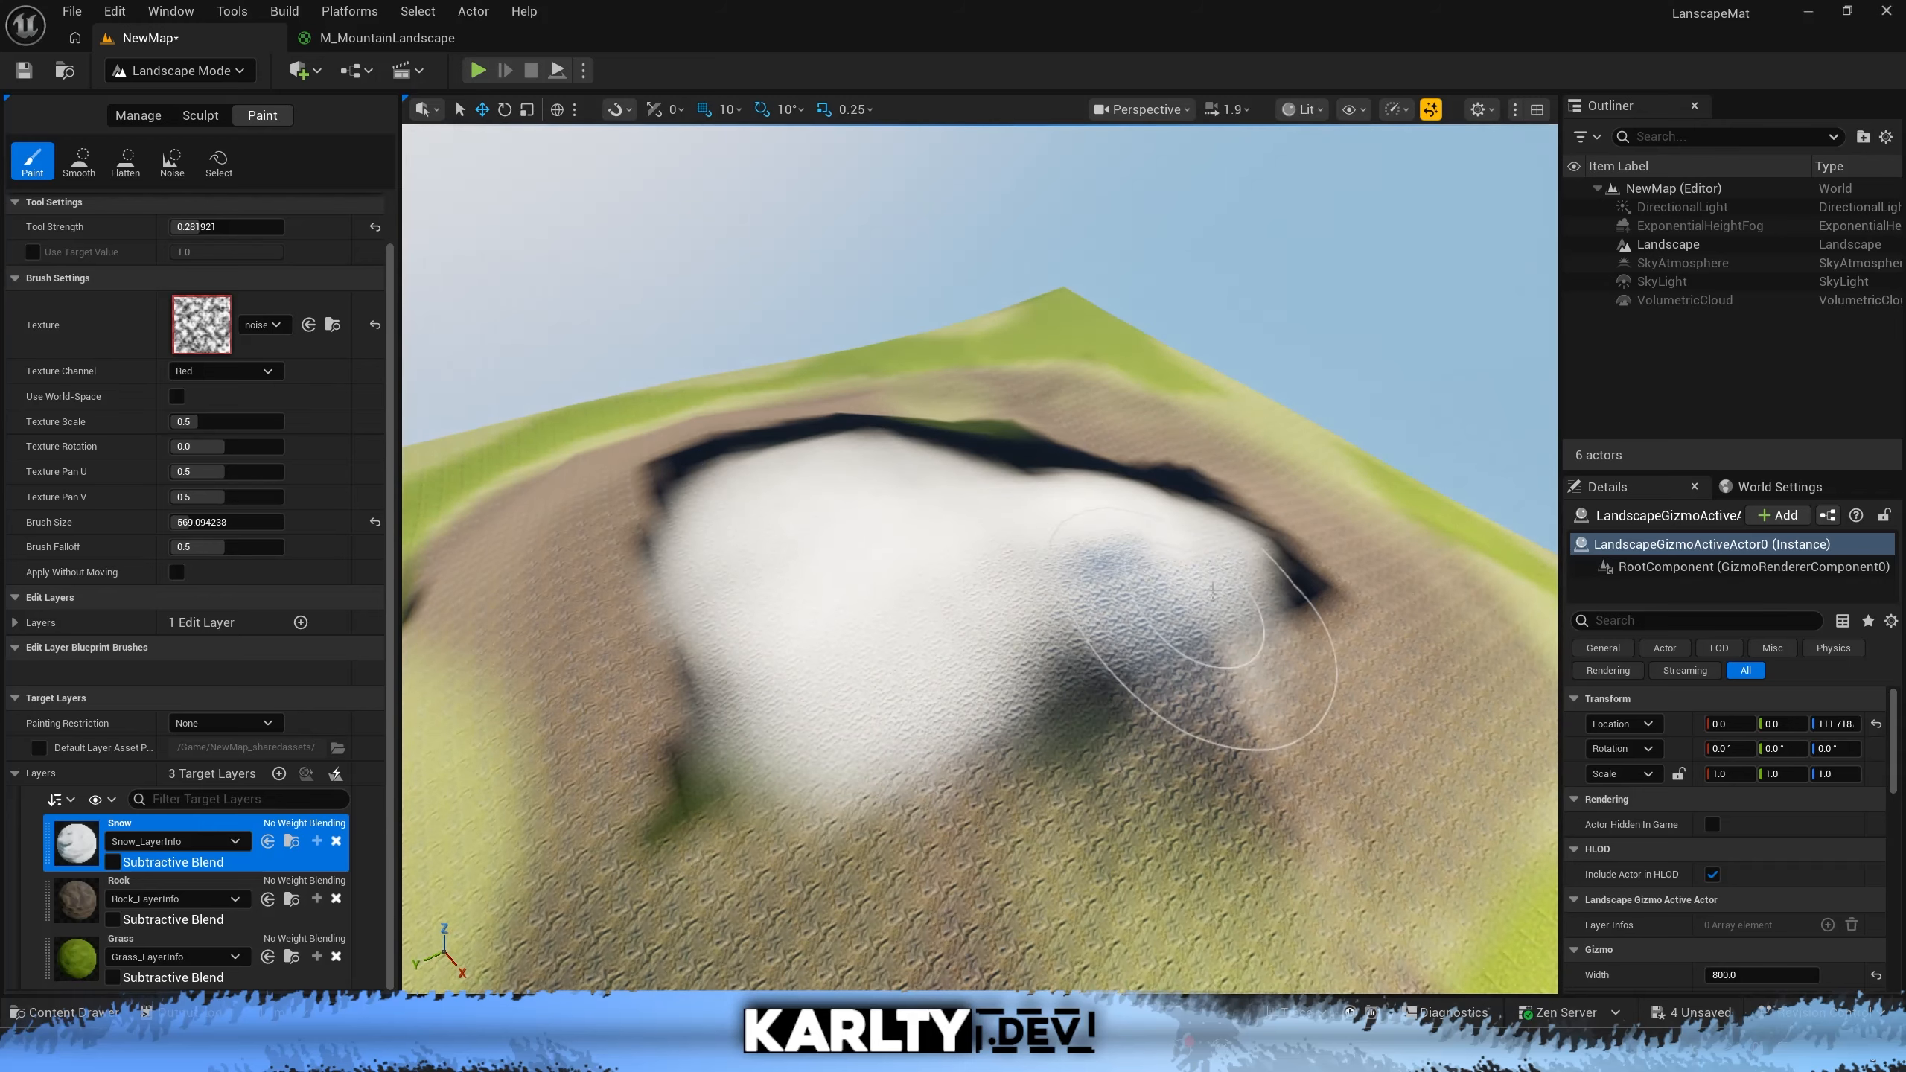
Extend the Snow layer over the remaining dark areas along the summit's edges
left_click_drag(1212, 591, 1220, 623)
right_click_drag(1220, 623, 1200, 676)
scroll(1201, 601, "up", 4)
key("s")
left_click_drag(1200, 477, 957, 528)
Switch to the Alpha brush with the noise texture and scatter Snow patches over the rocky slopes below the summit
right_click_drag(1094, 586, 1080, 519)
key("w")
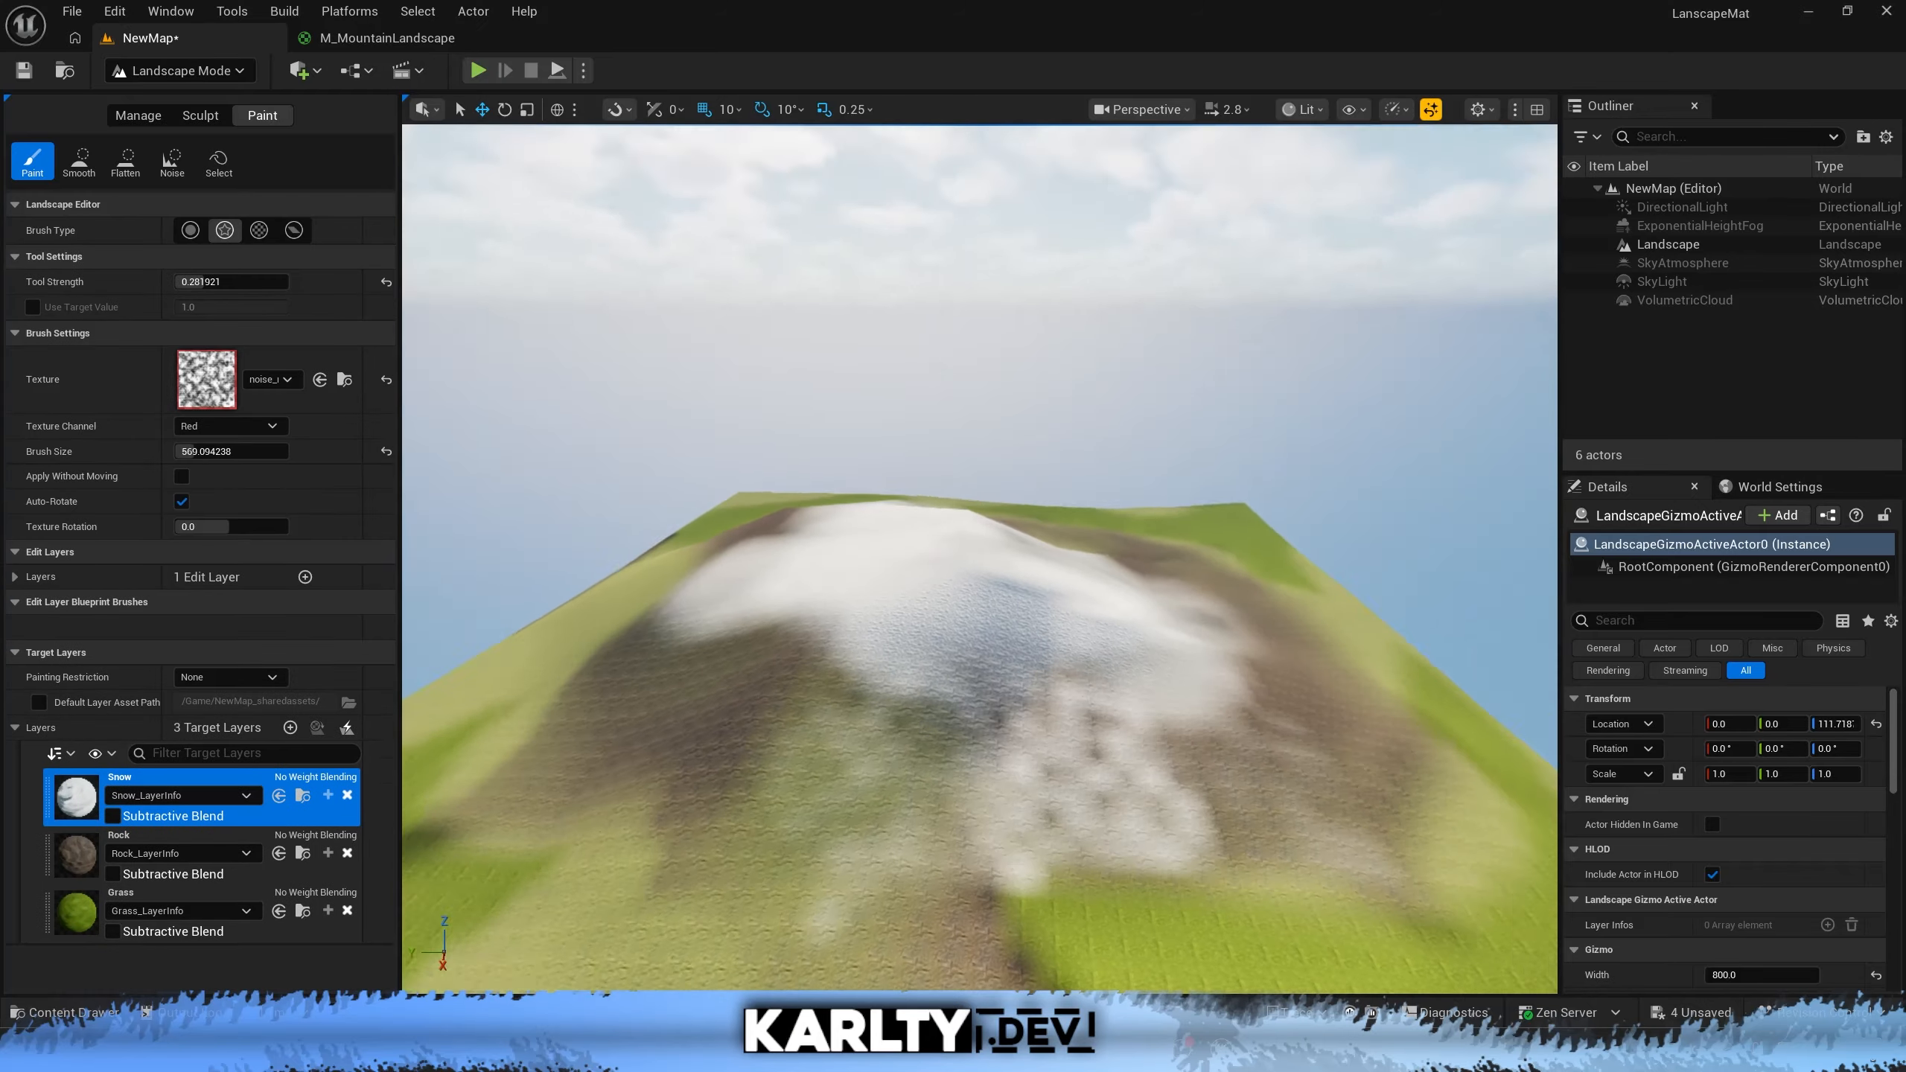
right_click_drag(740, 532, 1165, 715)
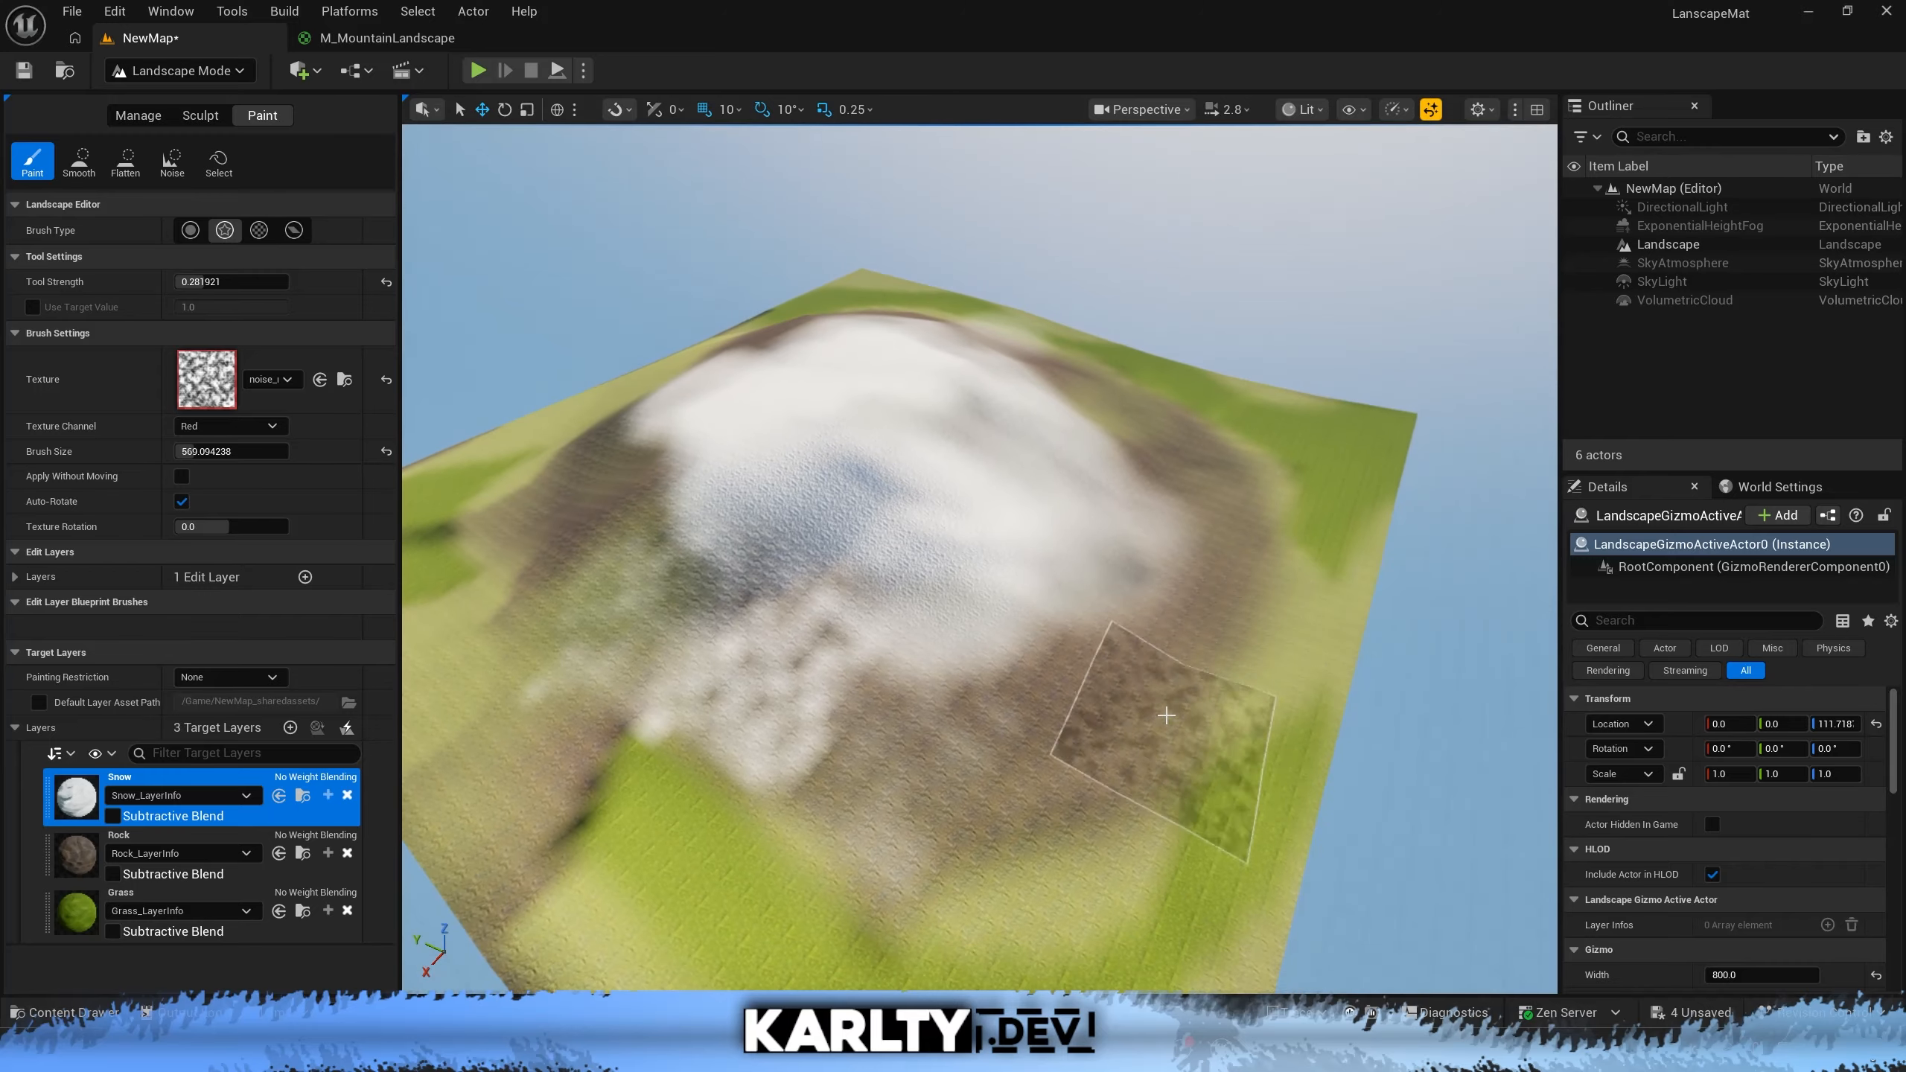
left_click(1099, 703)
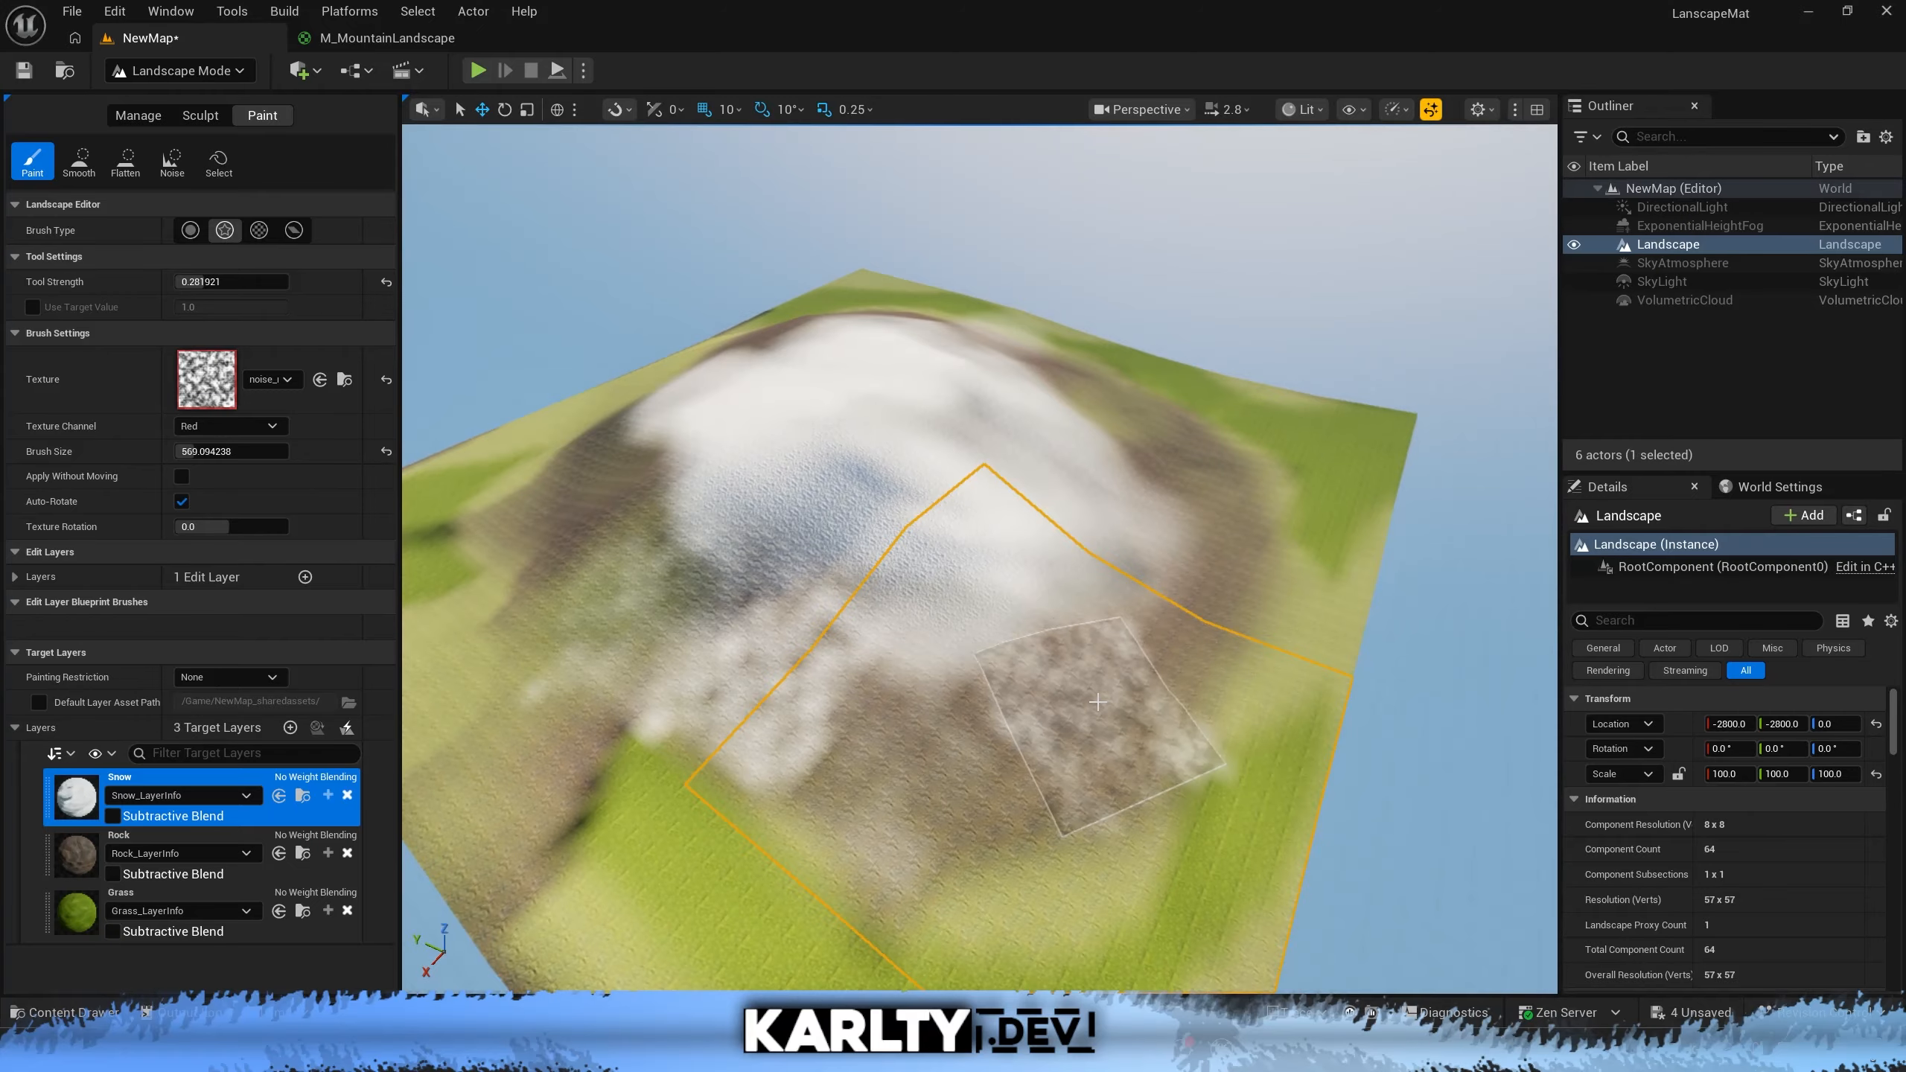
key("d")
right_click_drag(1198, 623, 1141, 624)
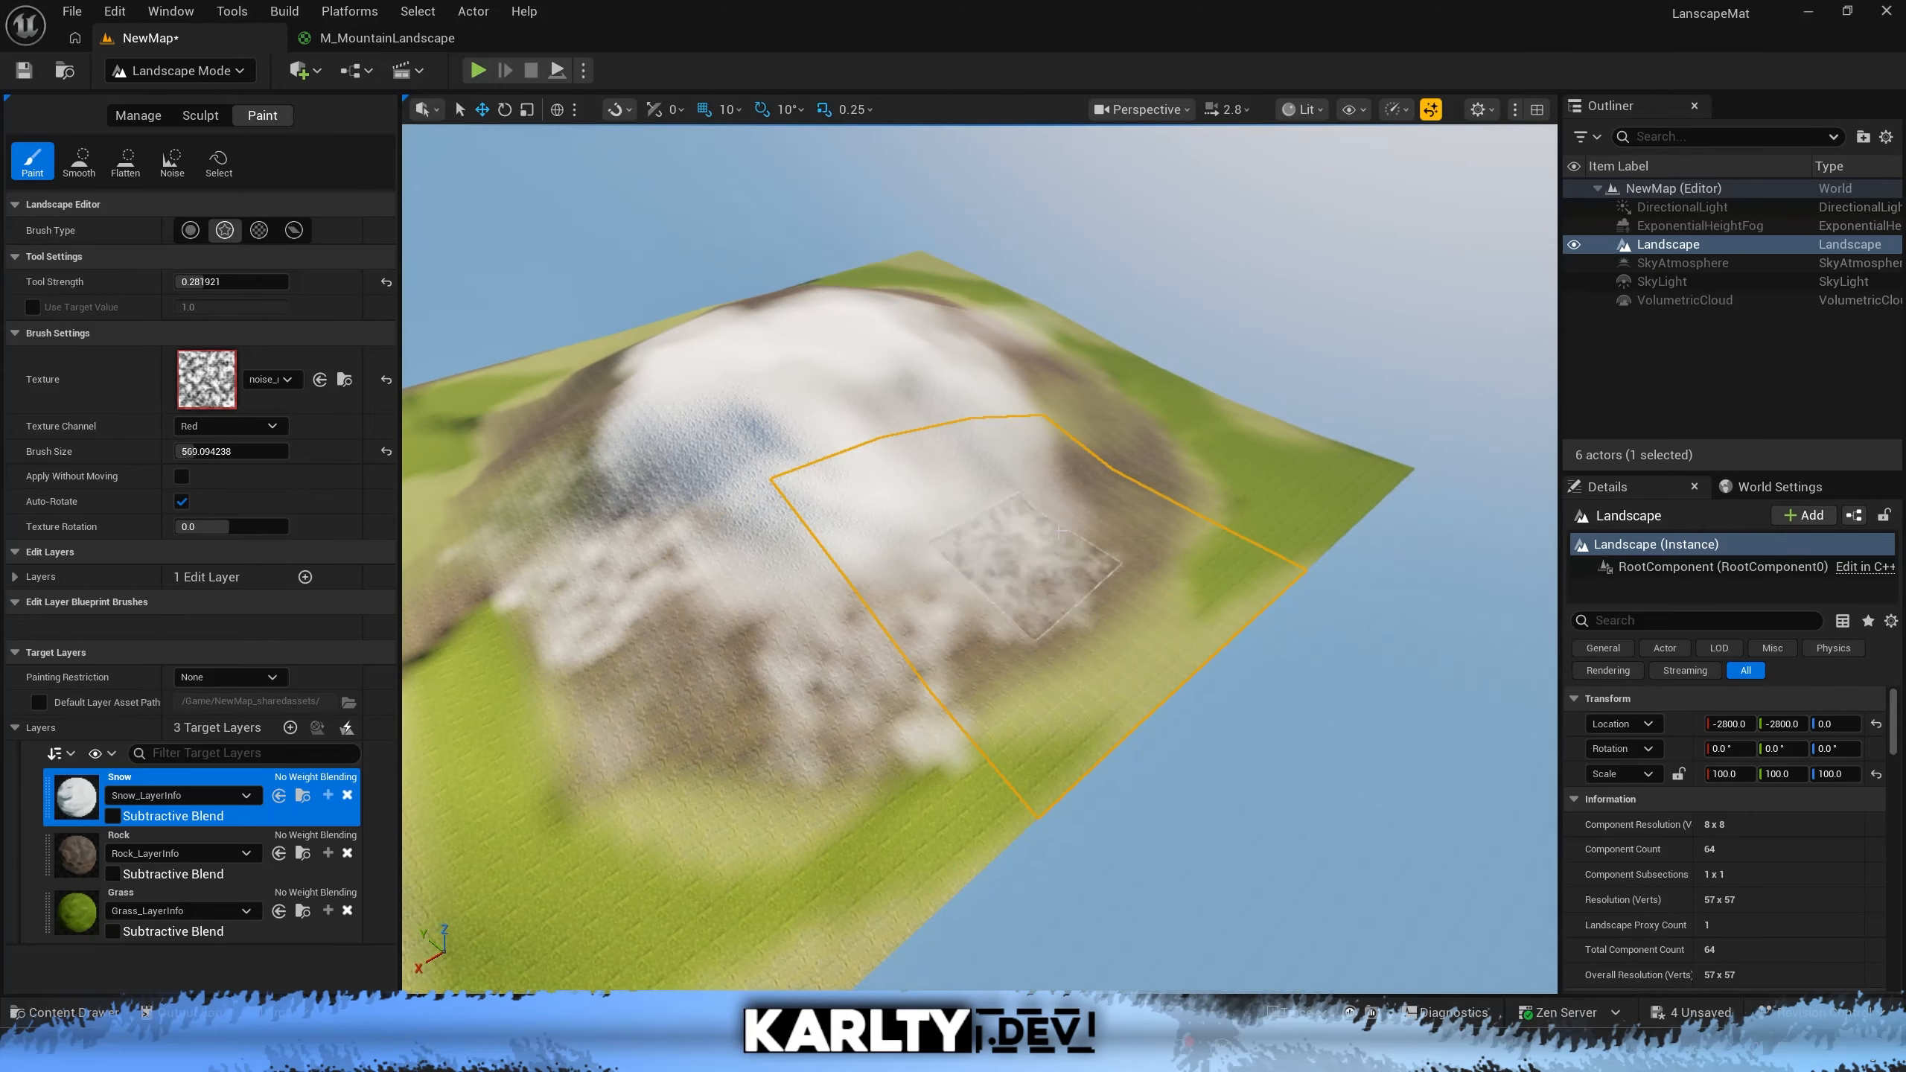
key("a")
mouse_move(1065, 392)
right_mouse_down()
mouse_move(1201, 390)
mouse_move(1291, 421)
right_mouse_up()
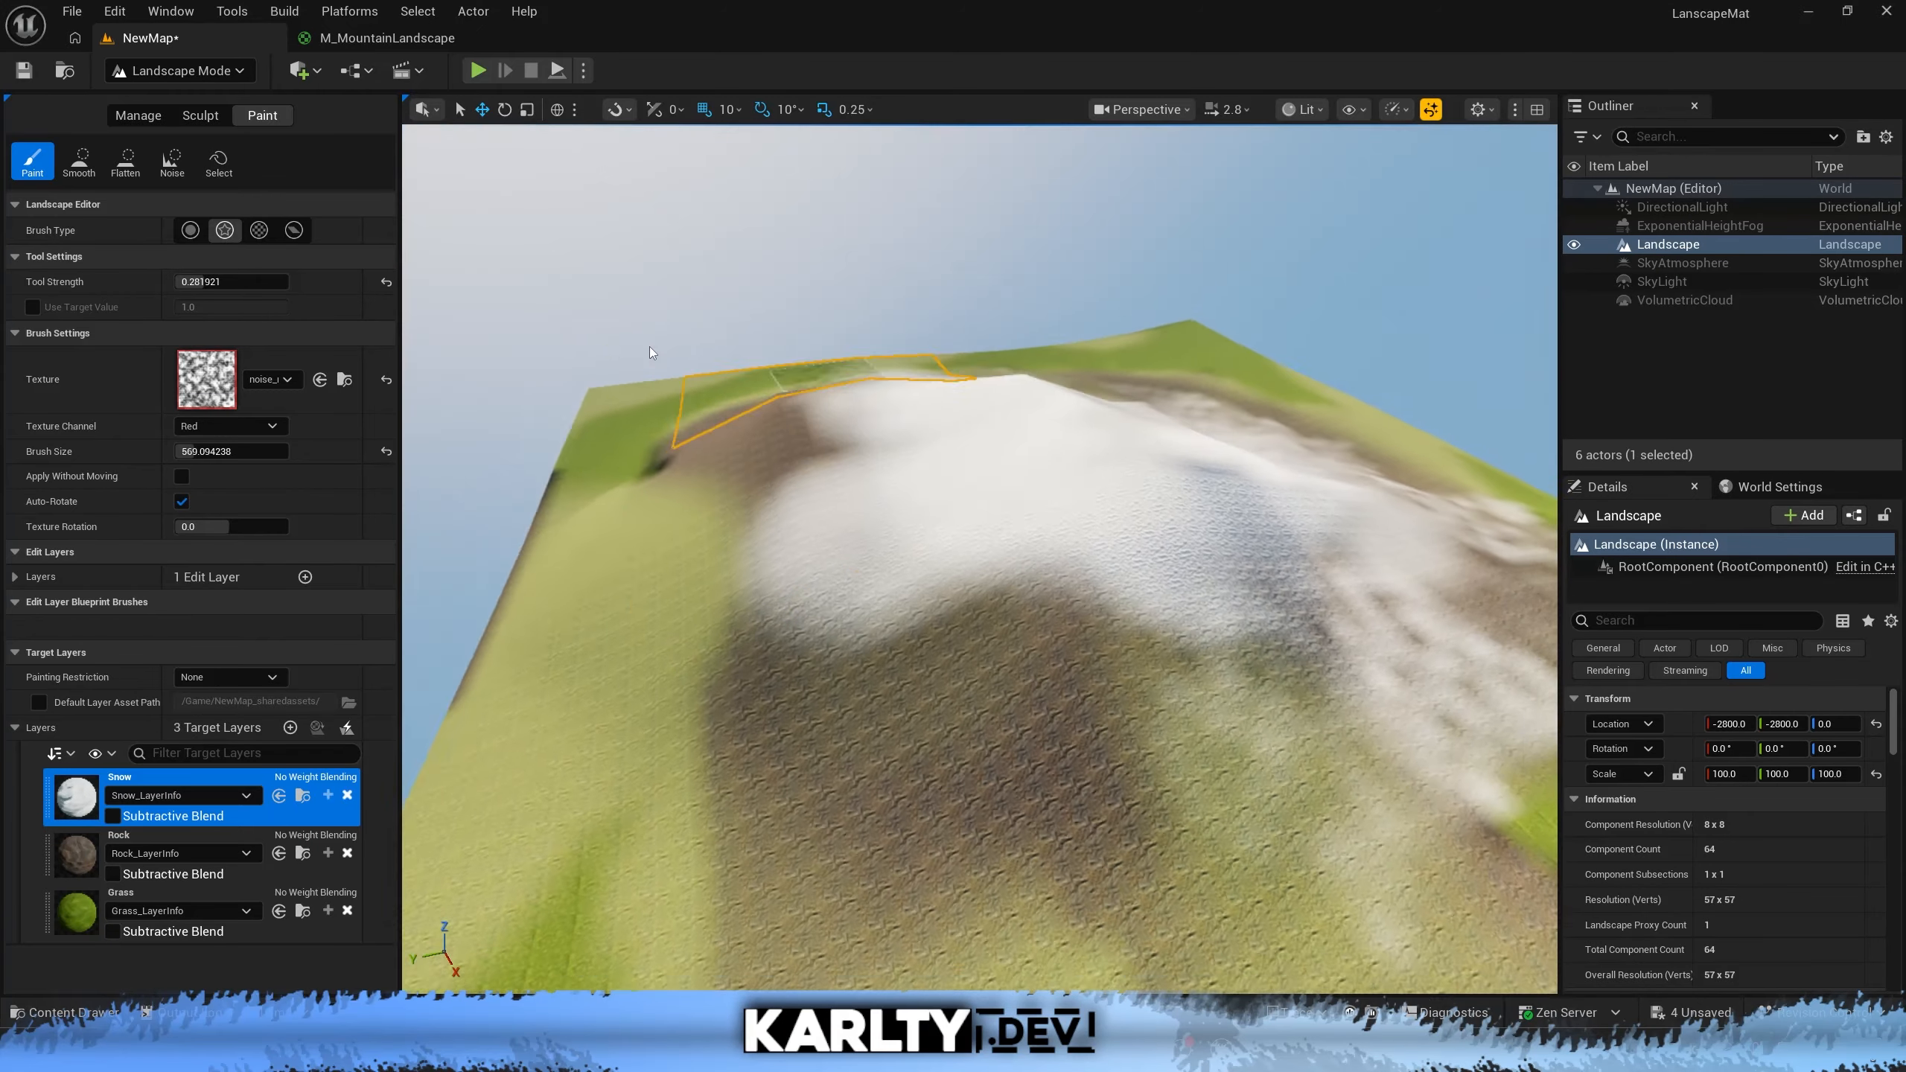
Play-test the level, running the third-person character over the grass and rock slopes and the snowy summit to check the blending
left_click(228, 236)
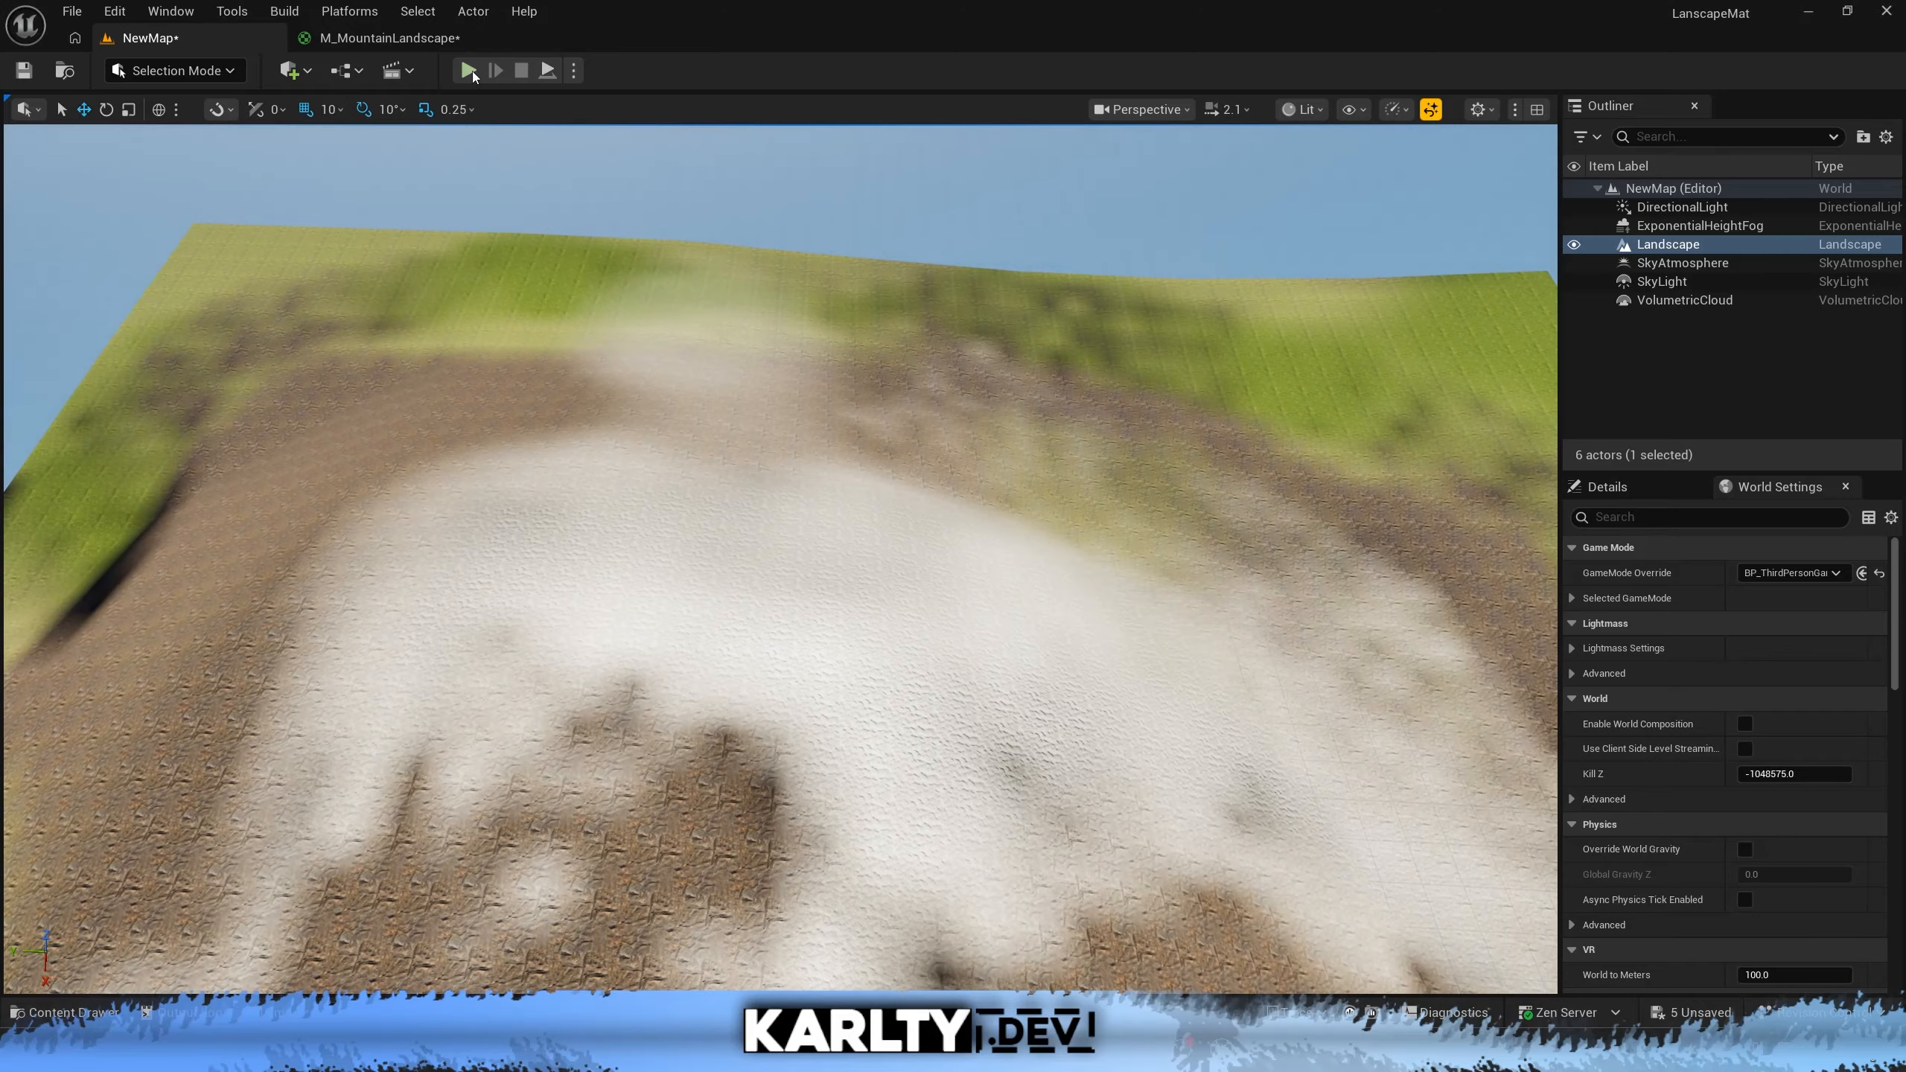
left_click(468, 70)
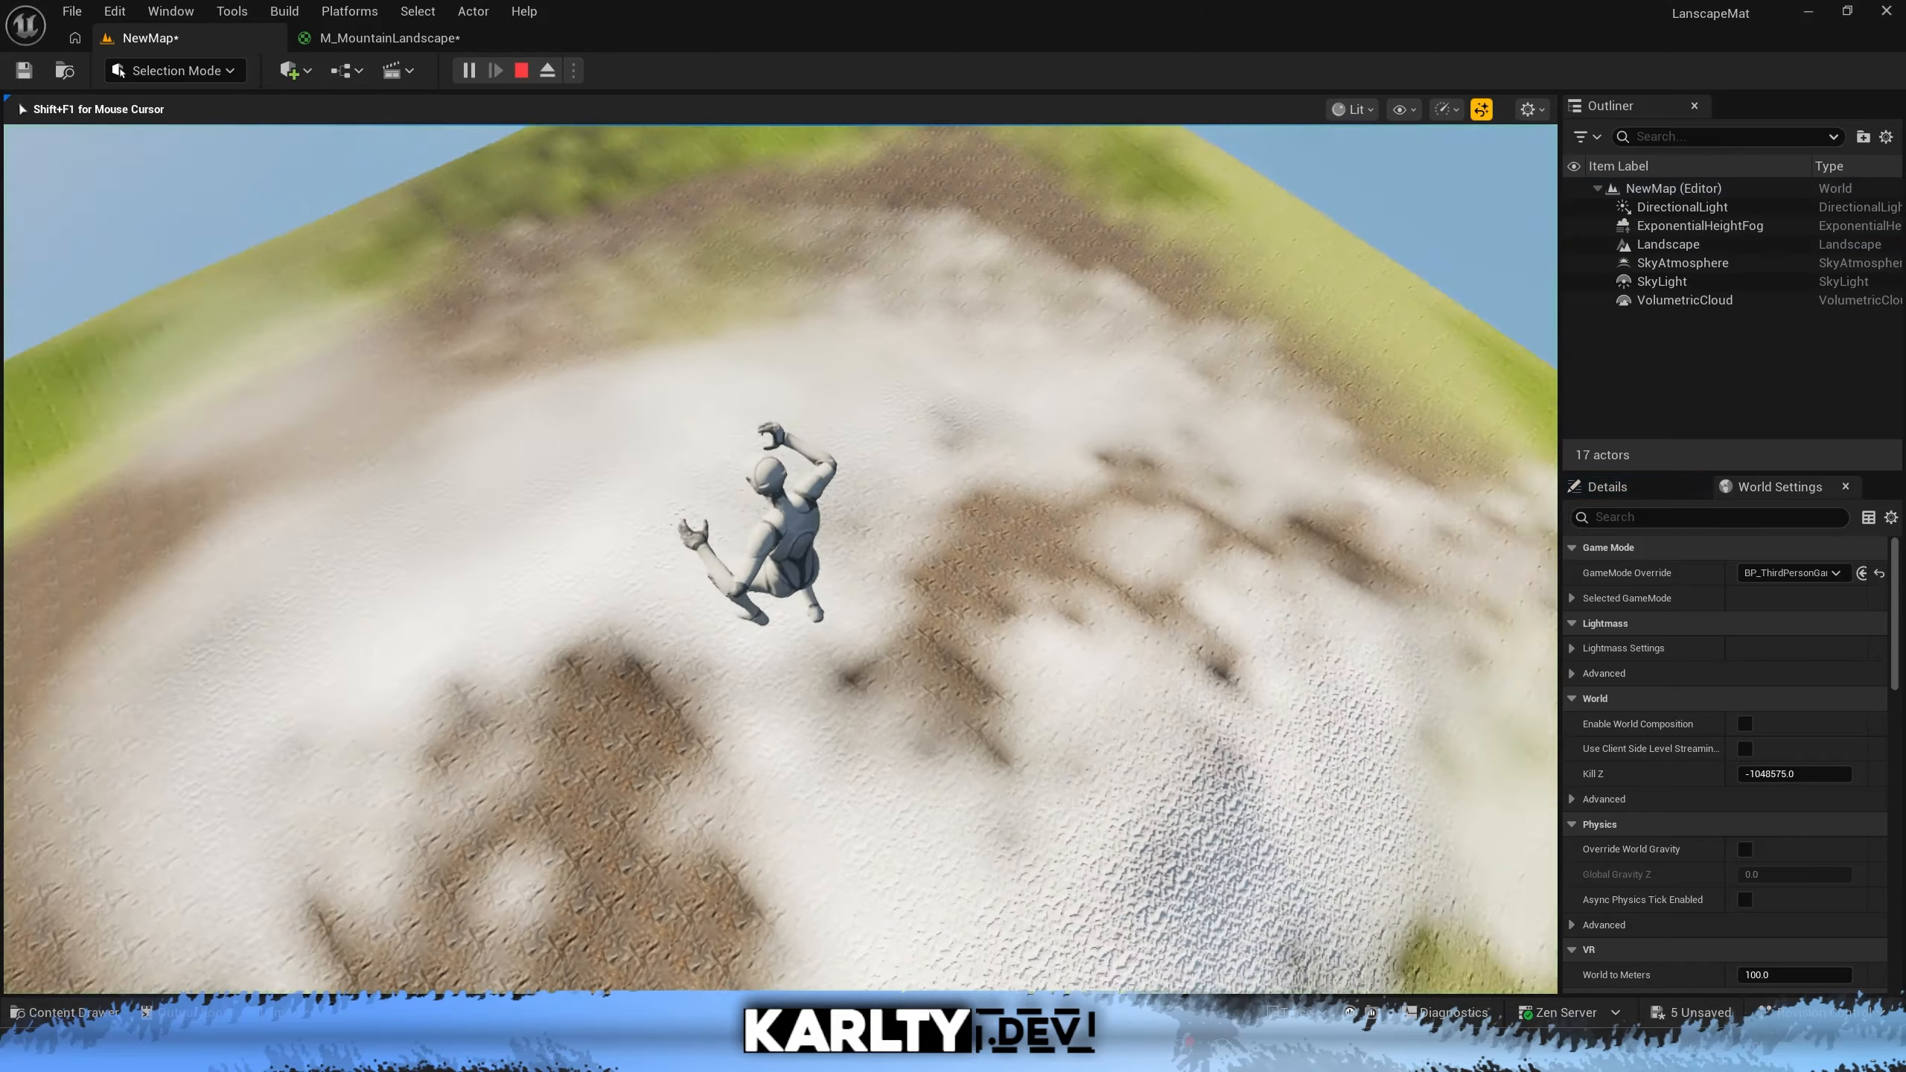
key("w")
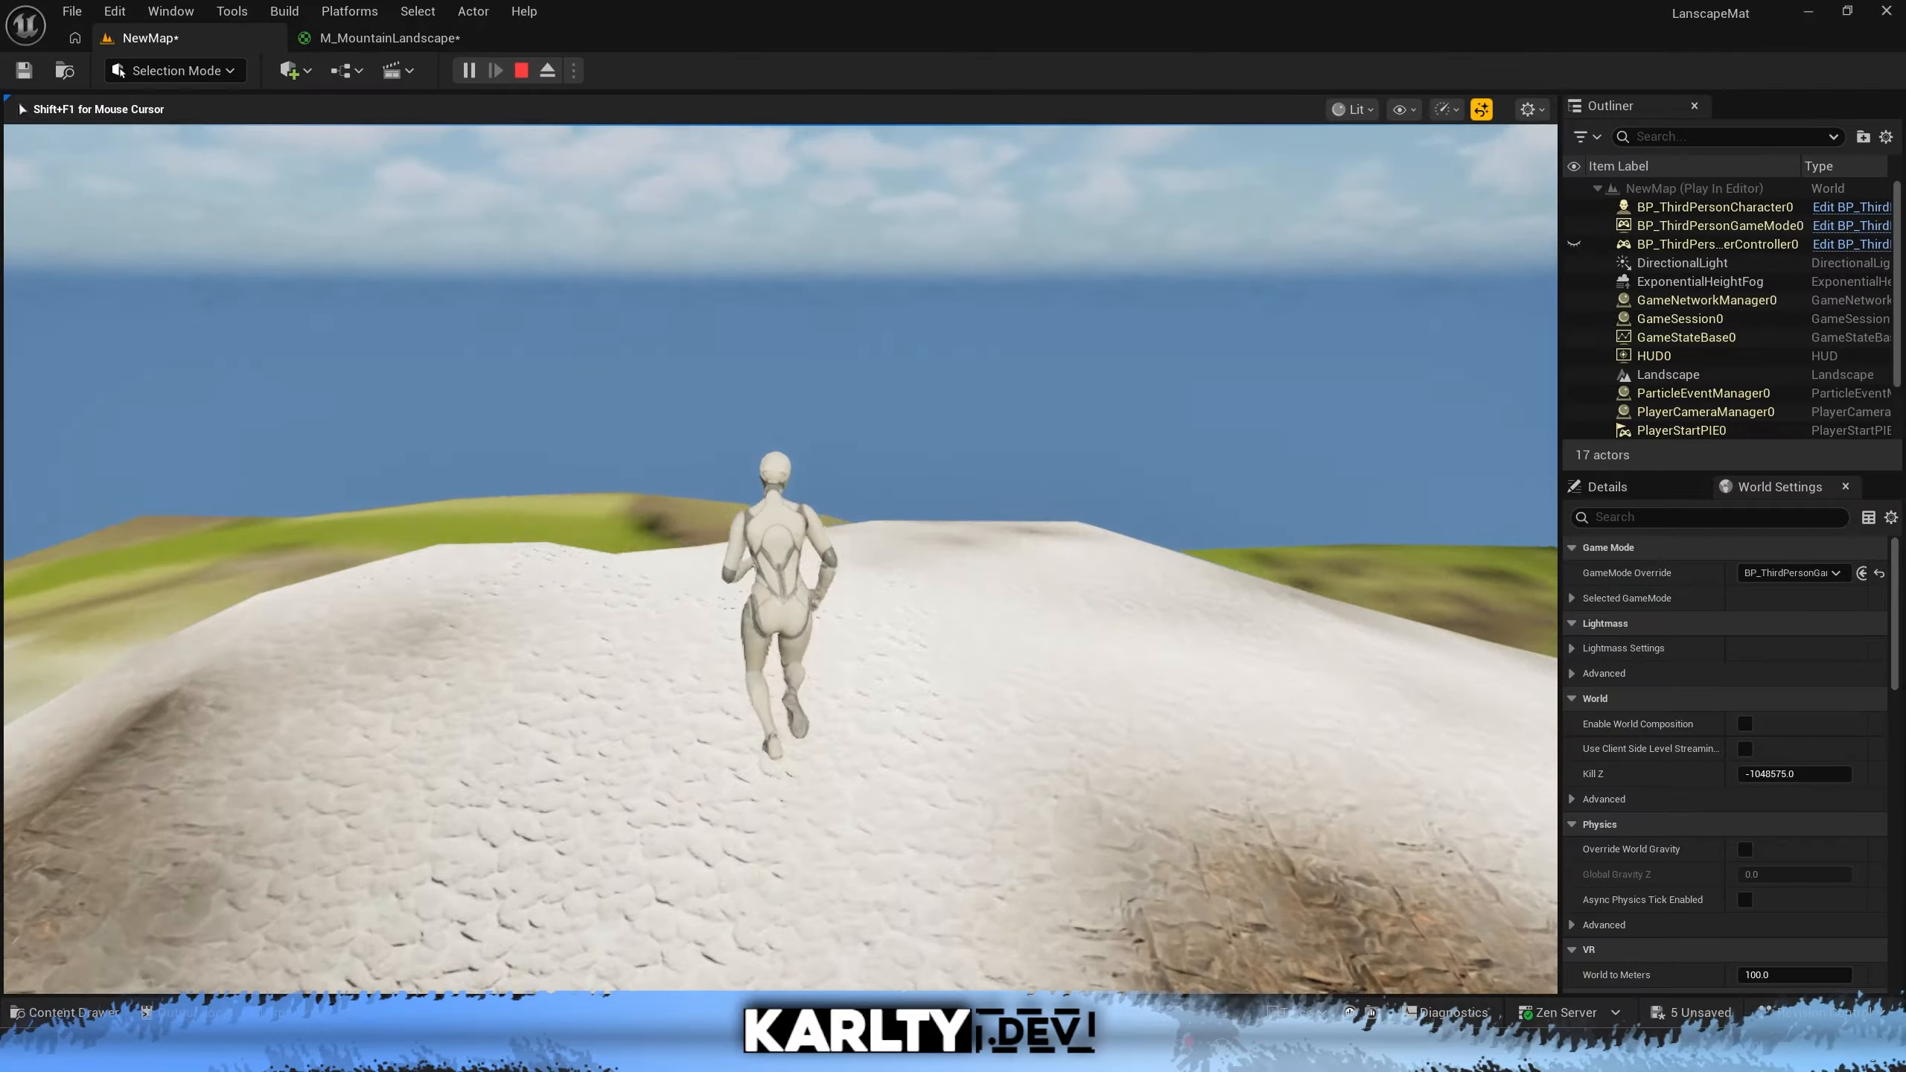
key("d")
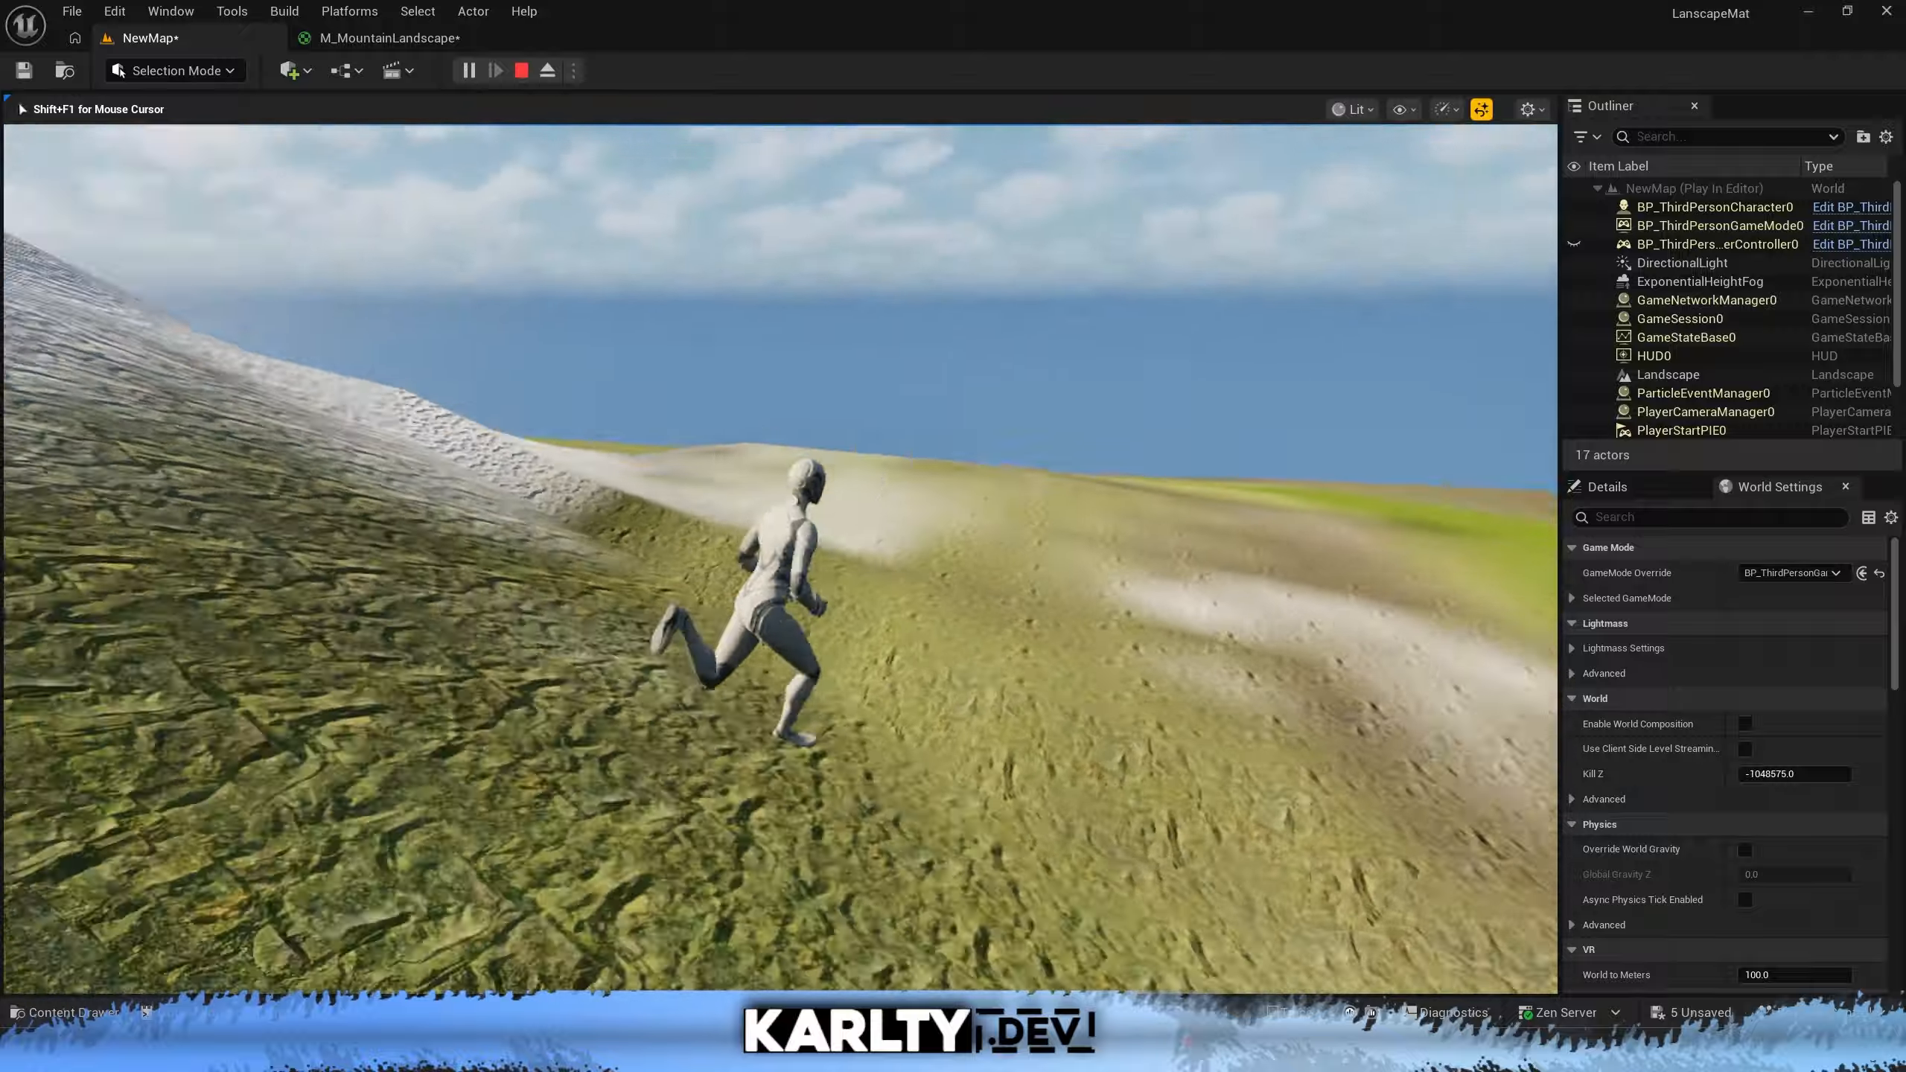
key("w")
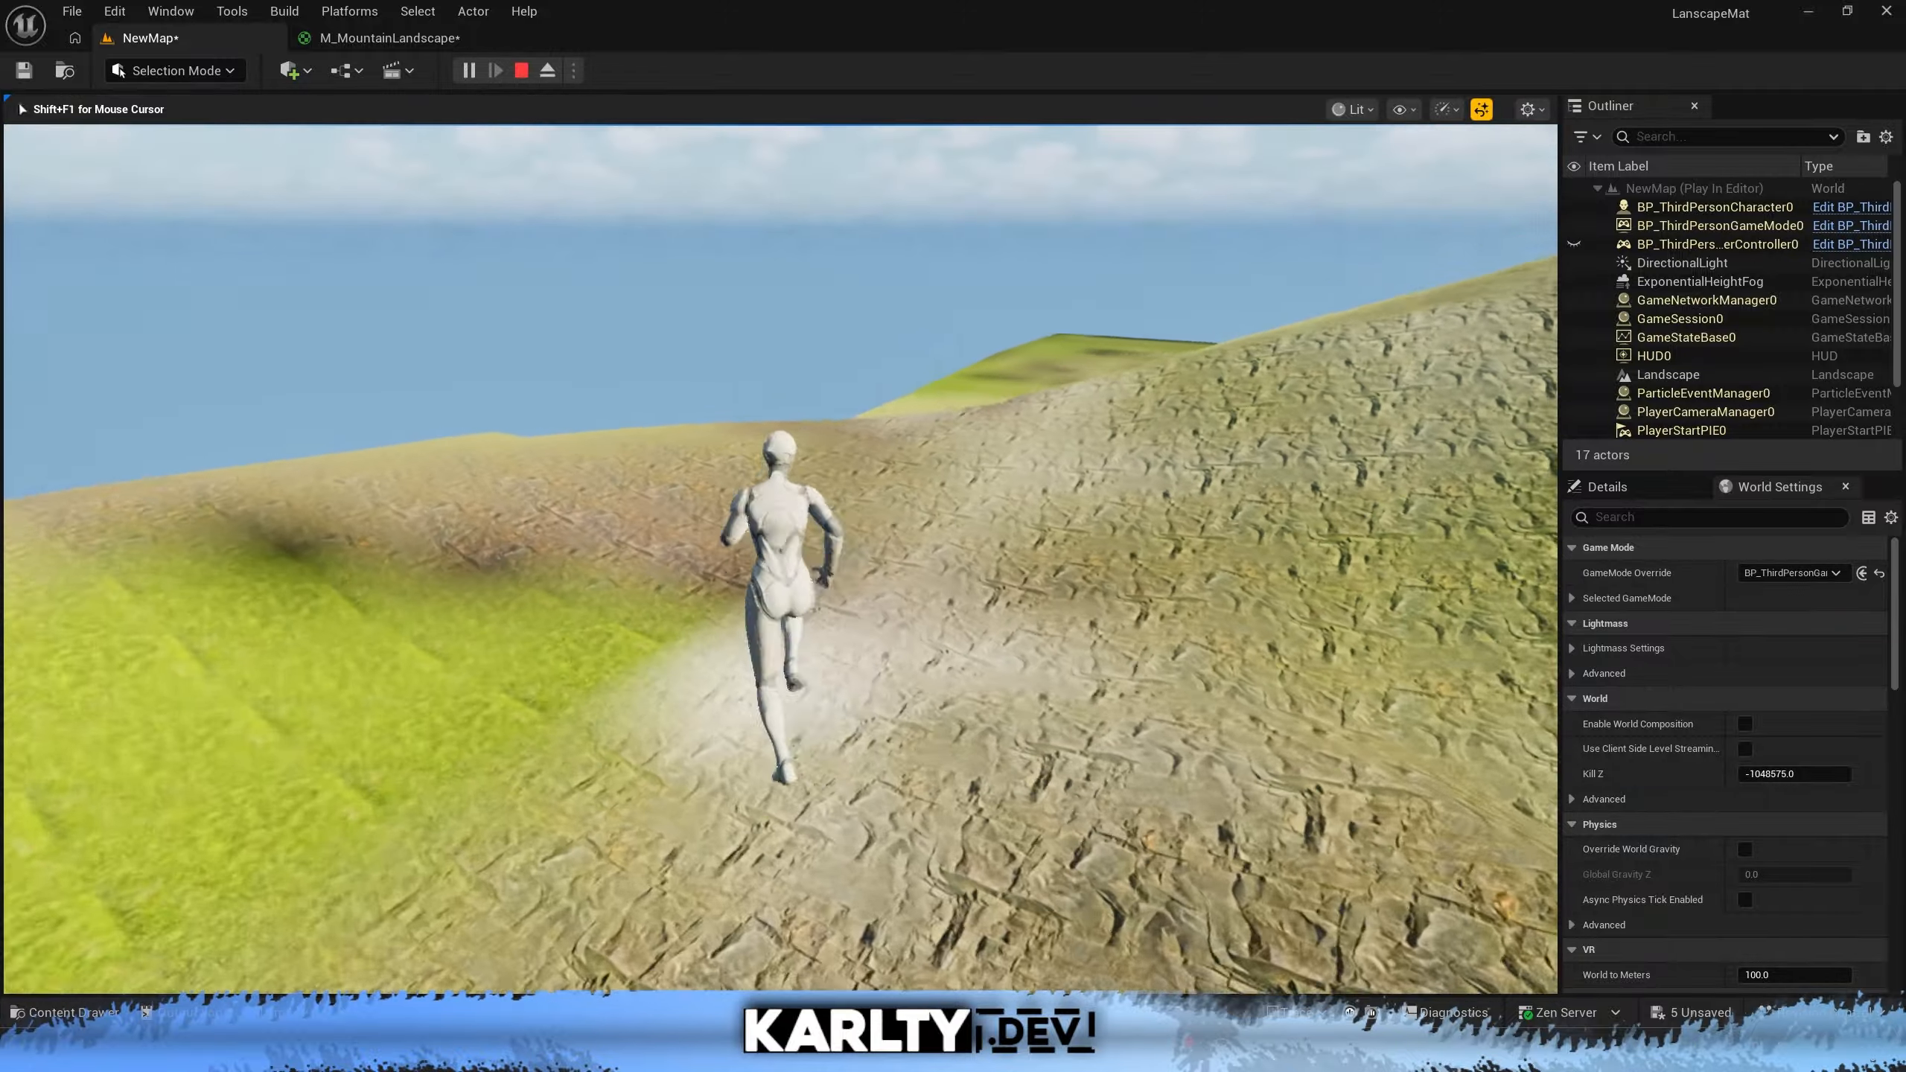
key("w")
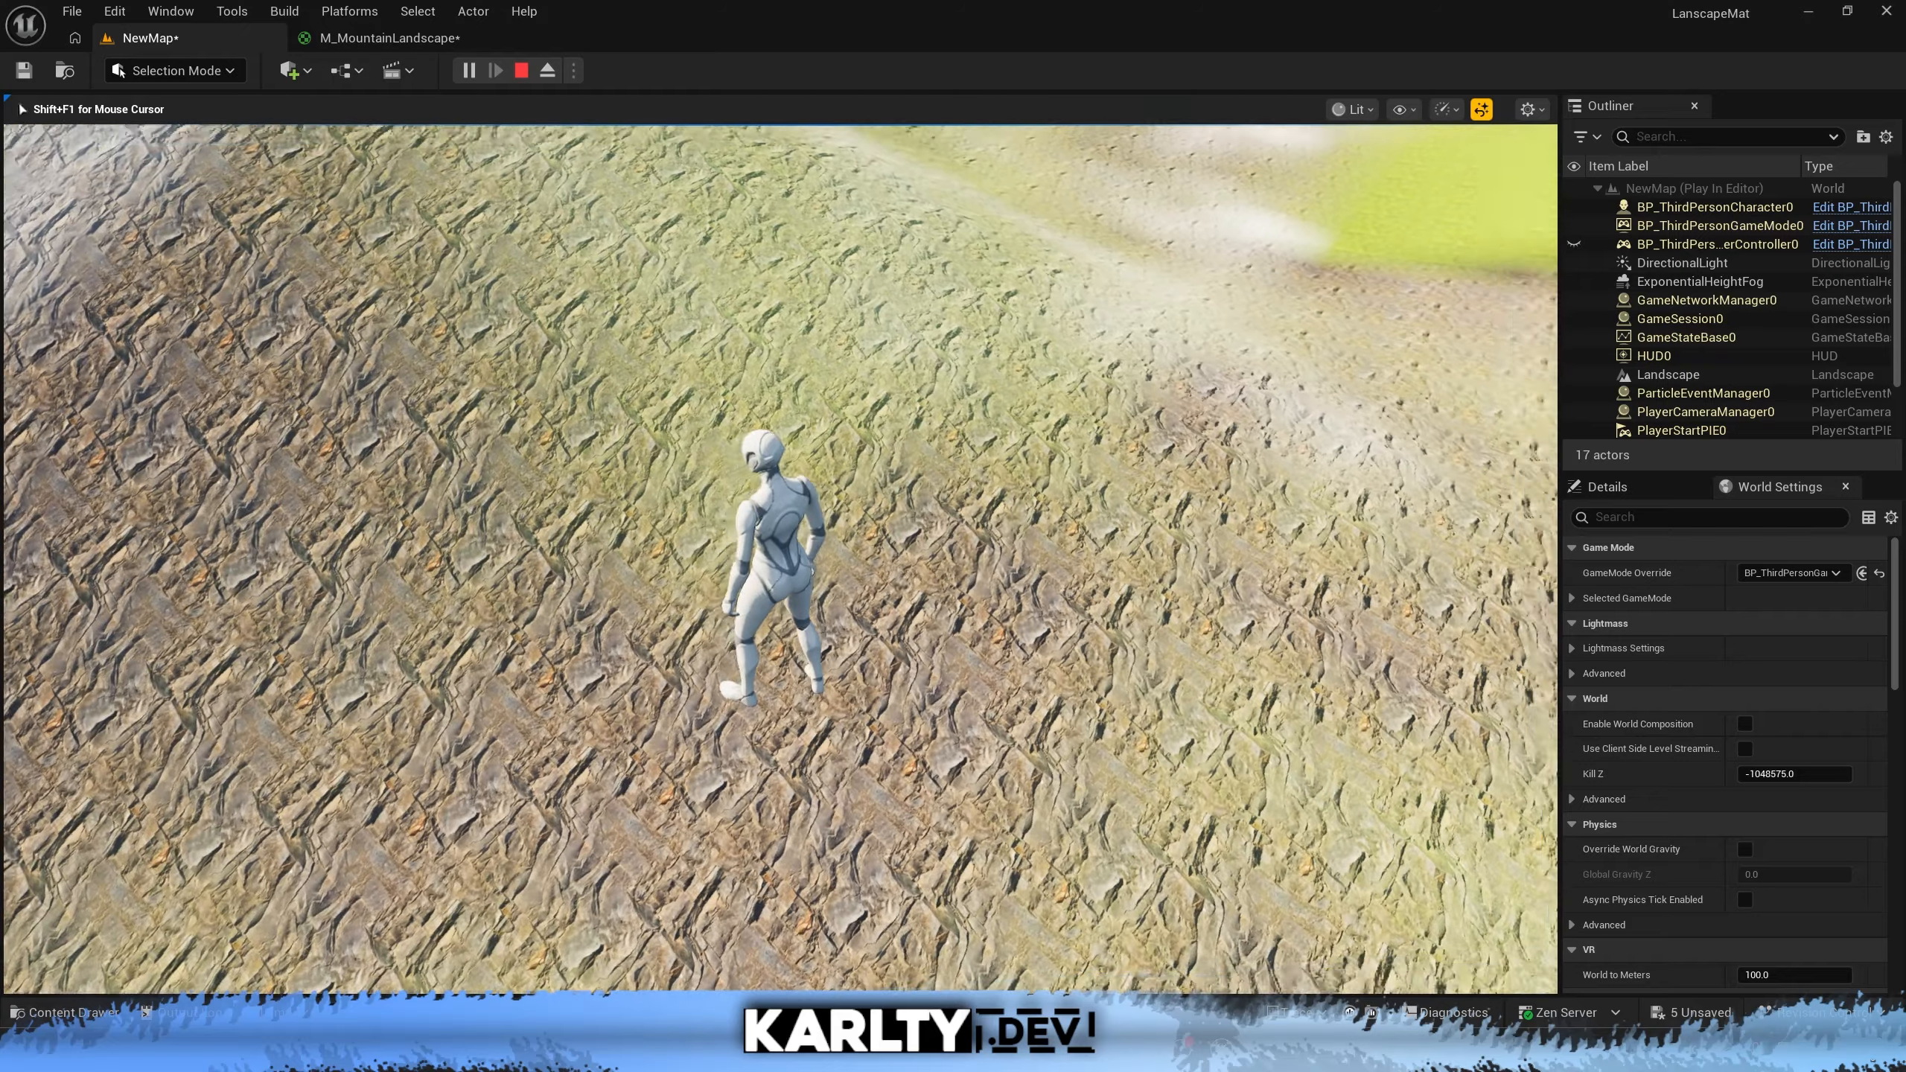
key("w")
key("w")
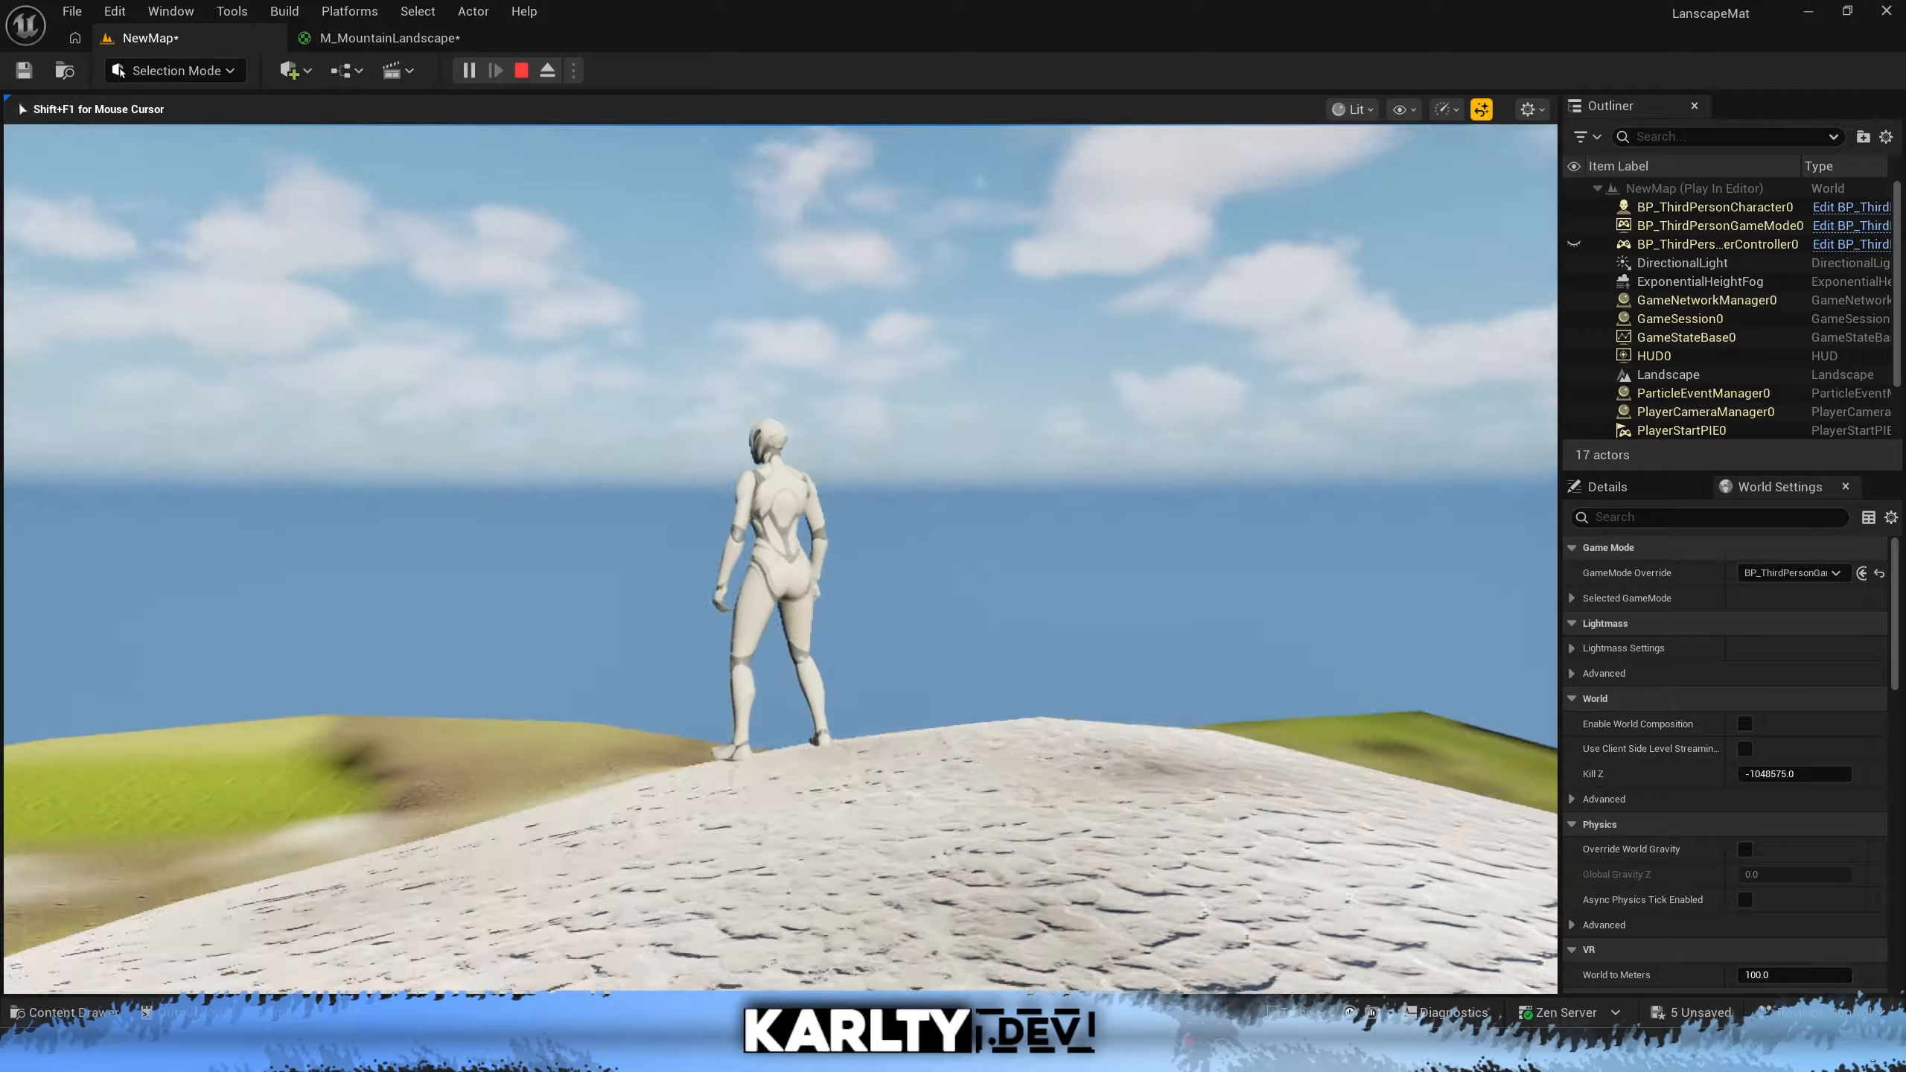
key("w")
key("s")
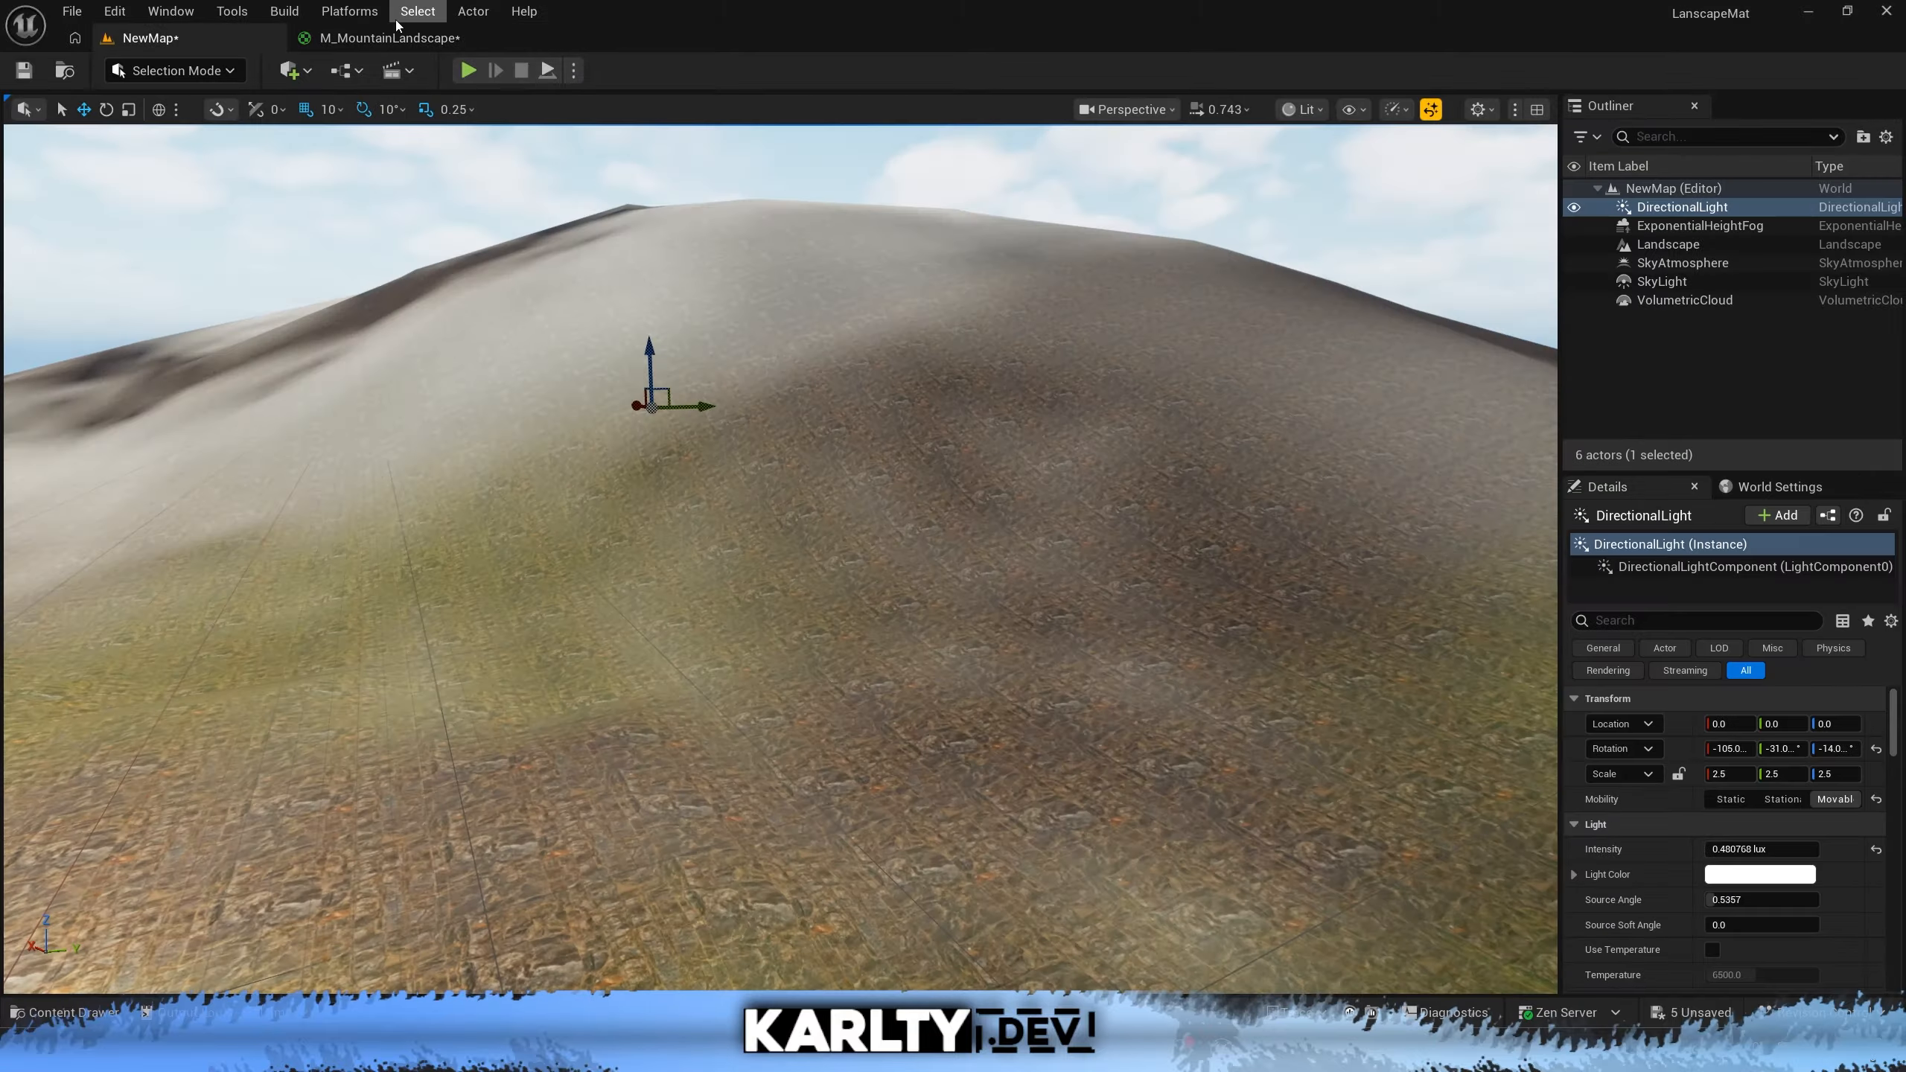
Return to M_MountainLandscape and undo the height-blend changes on the Landscape Layer Blend node feeding the Normal input
left_click(396, 20)
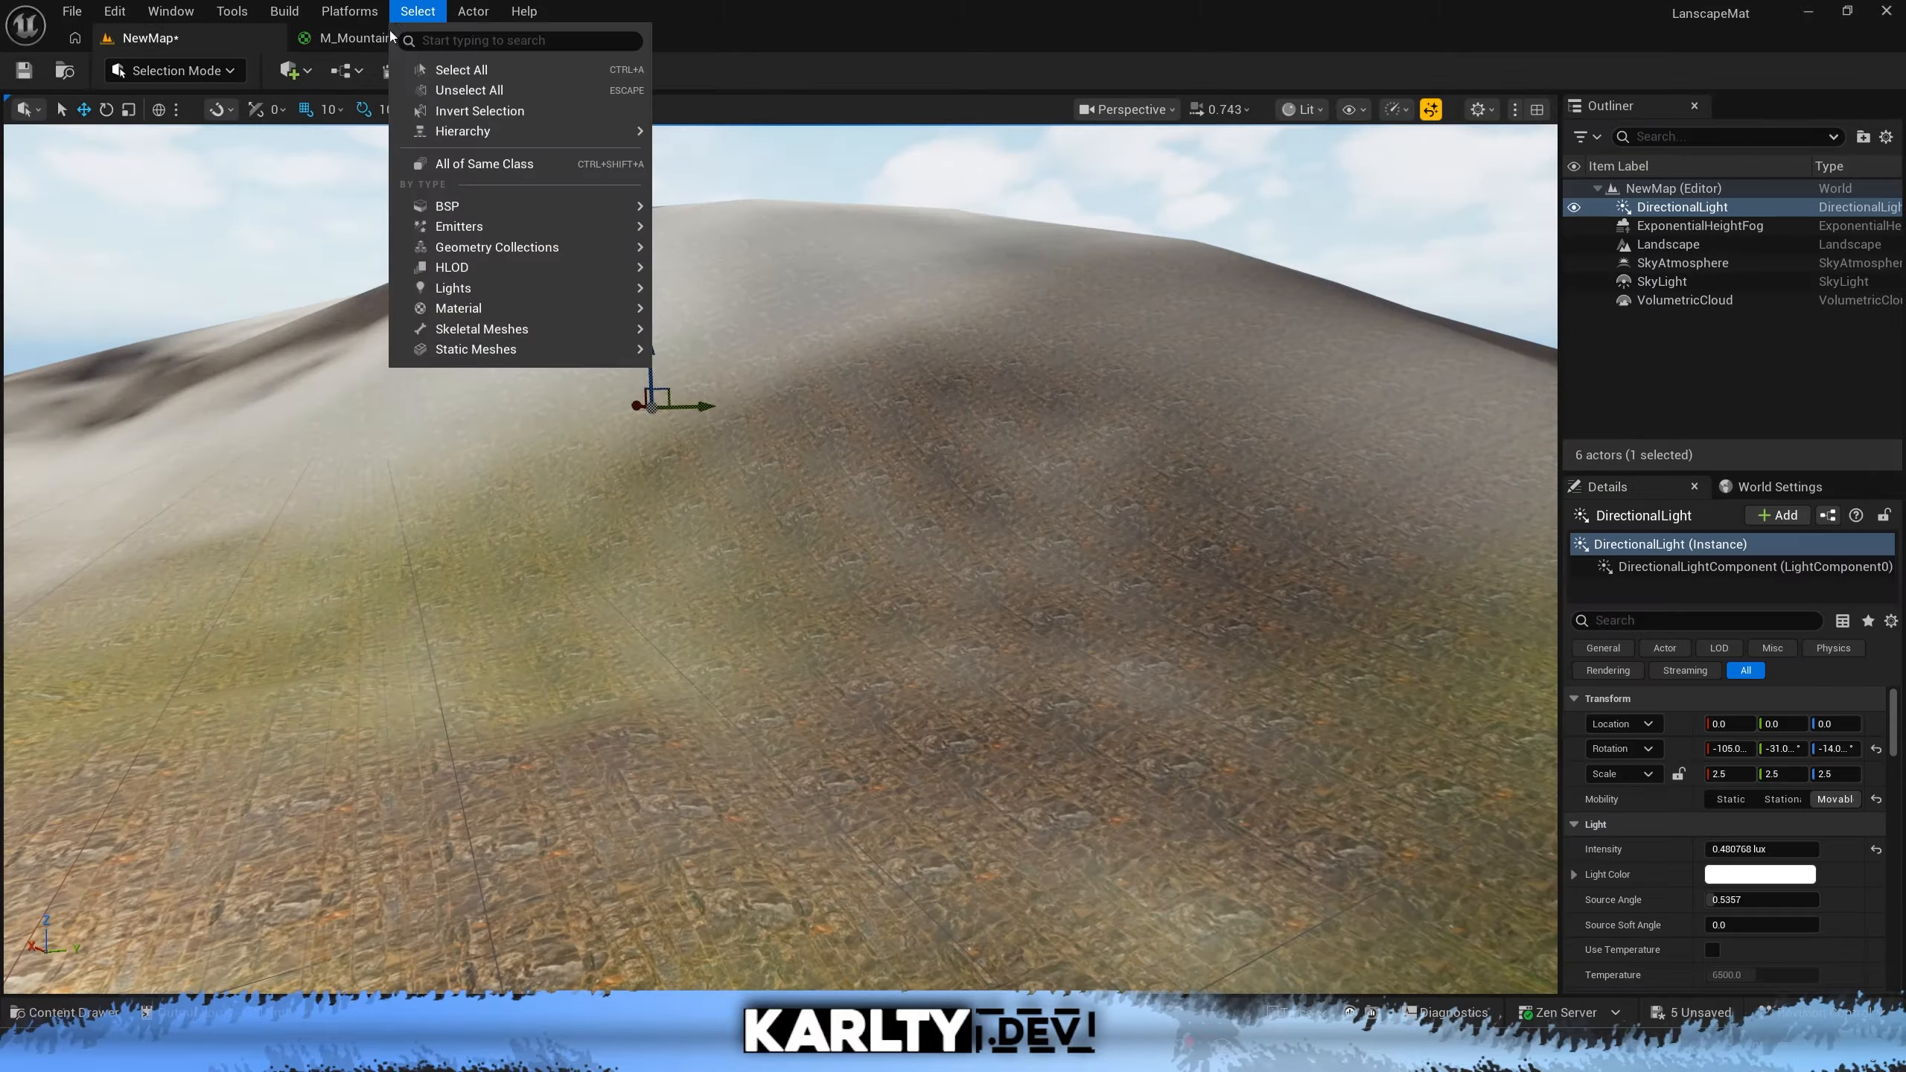
left_click(385, 36)
key("ctrl+z")
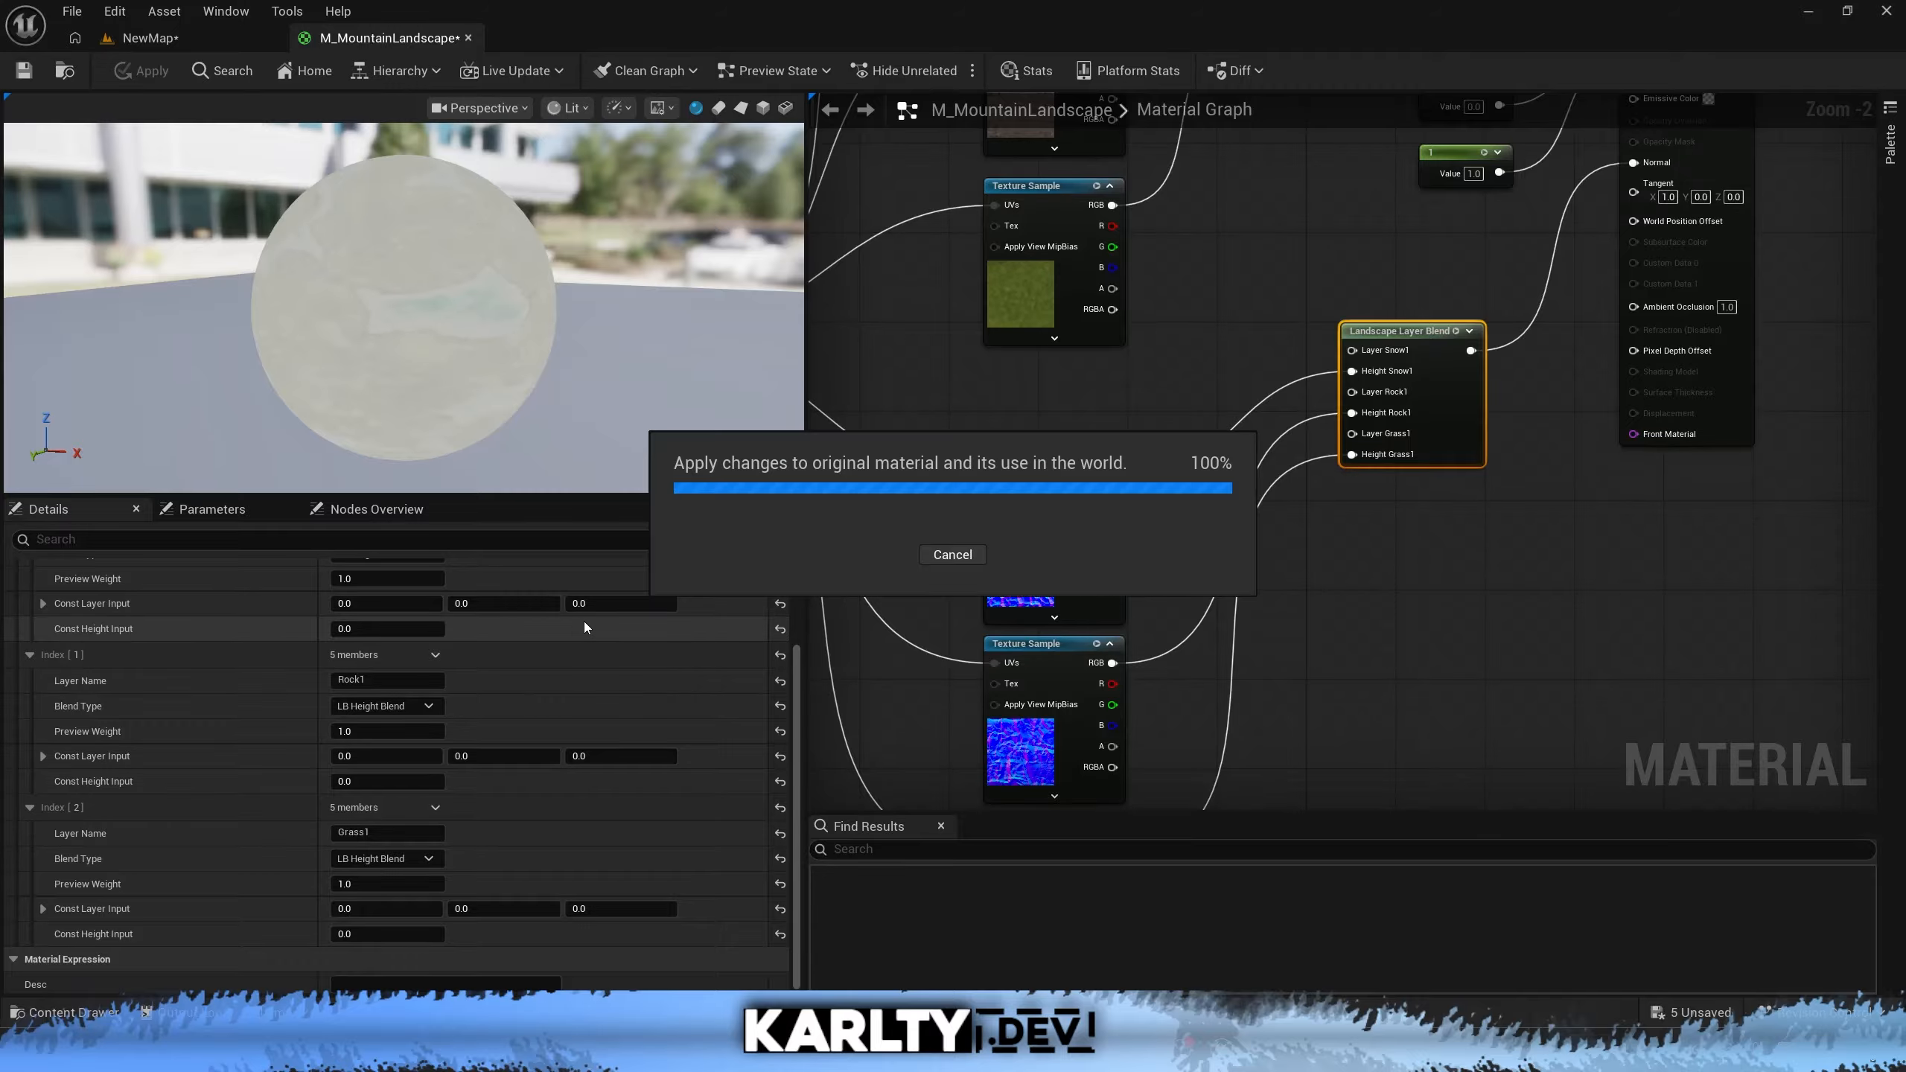
key("ctrl+z")
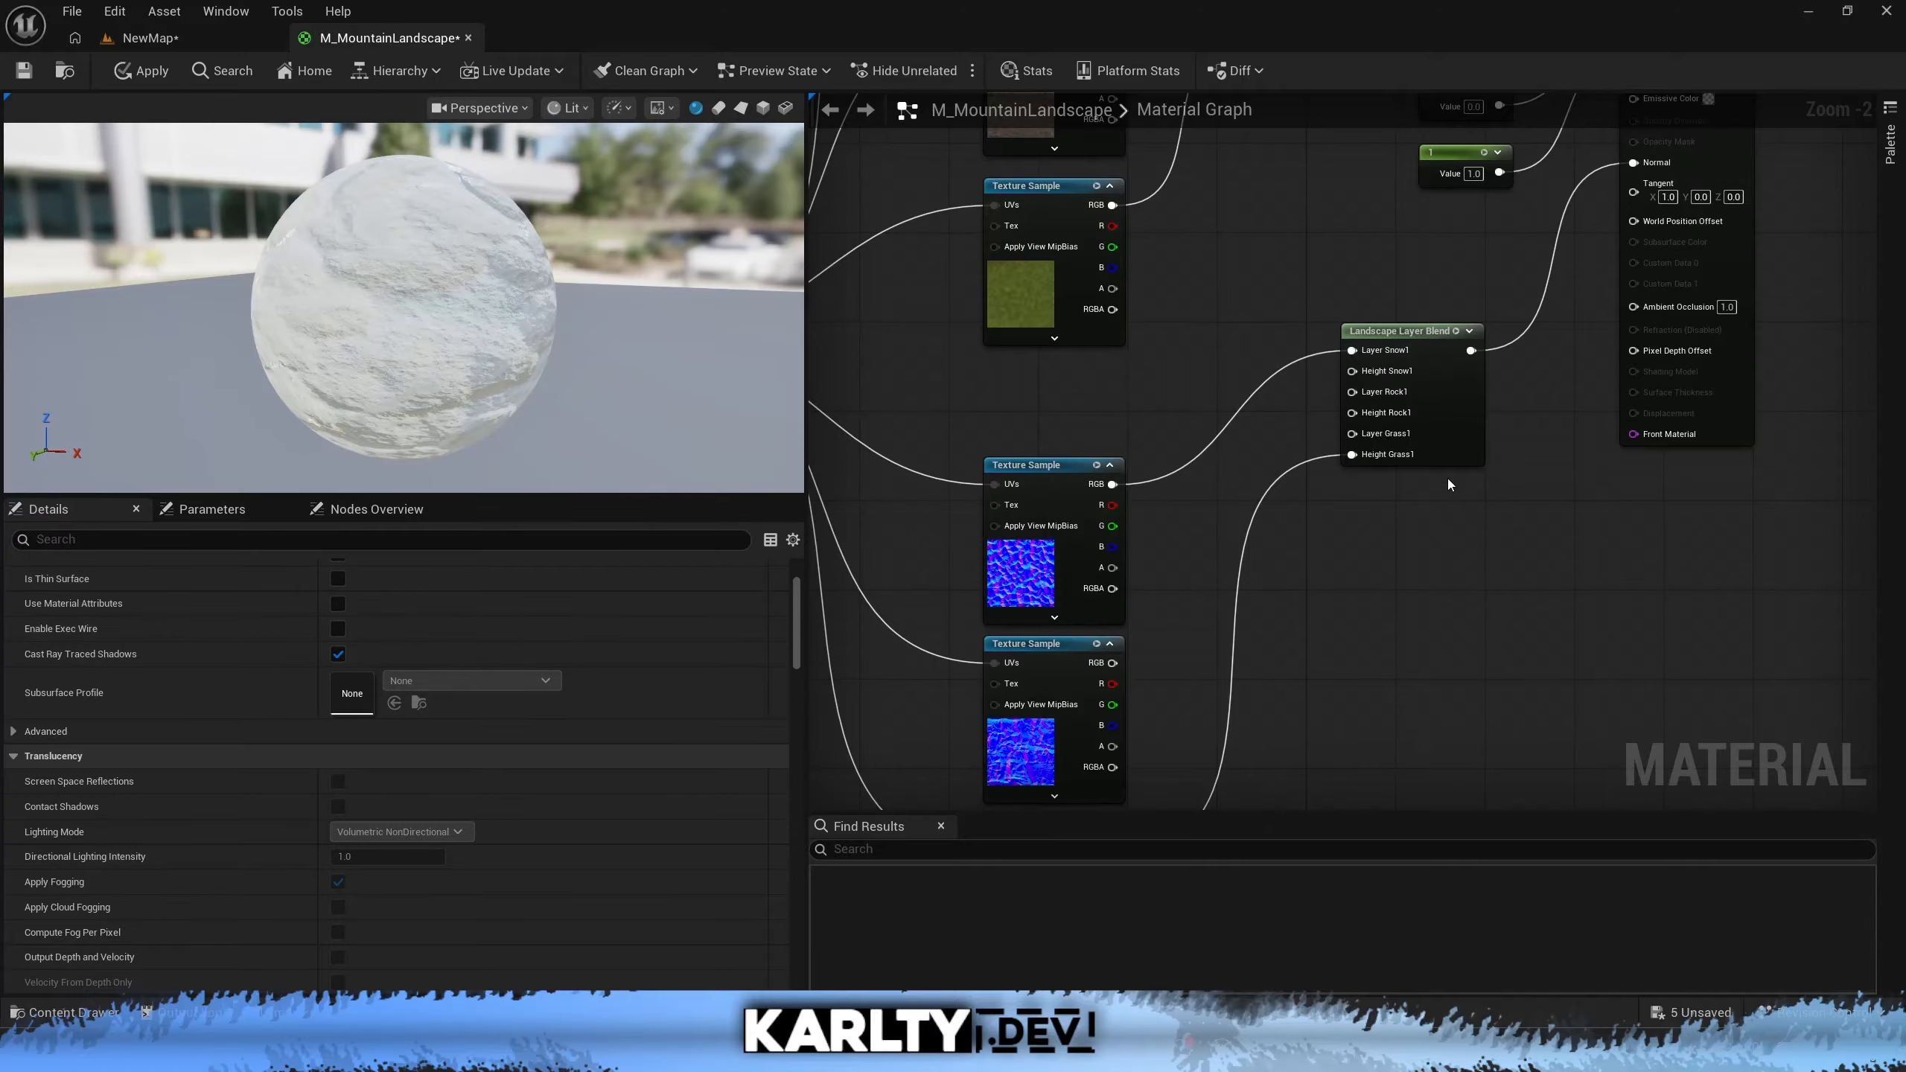
right_click_drag(1447, 478, 1366, 717)
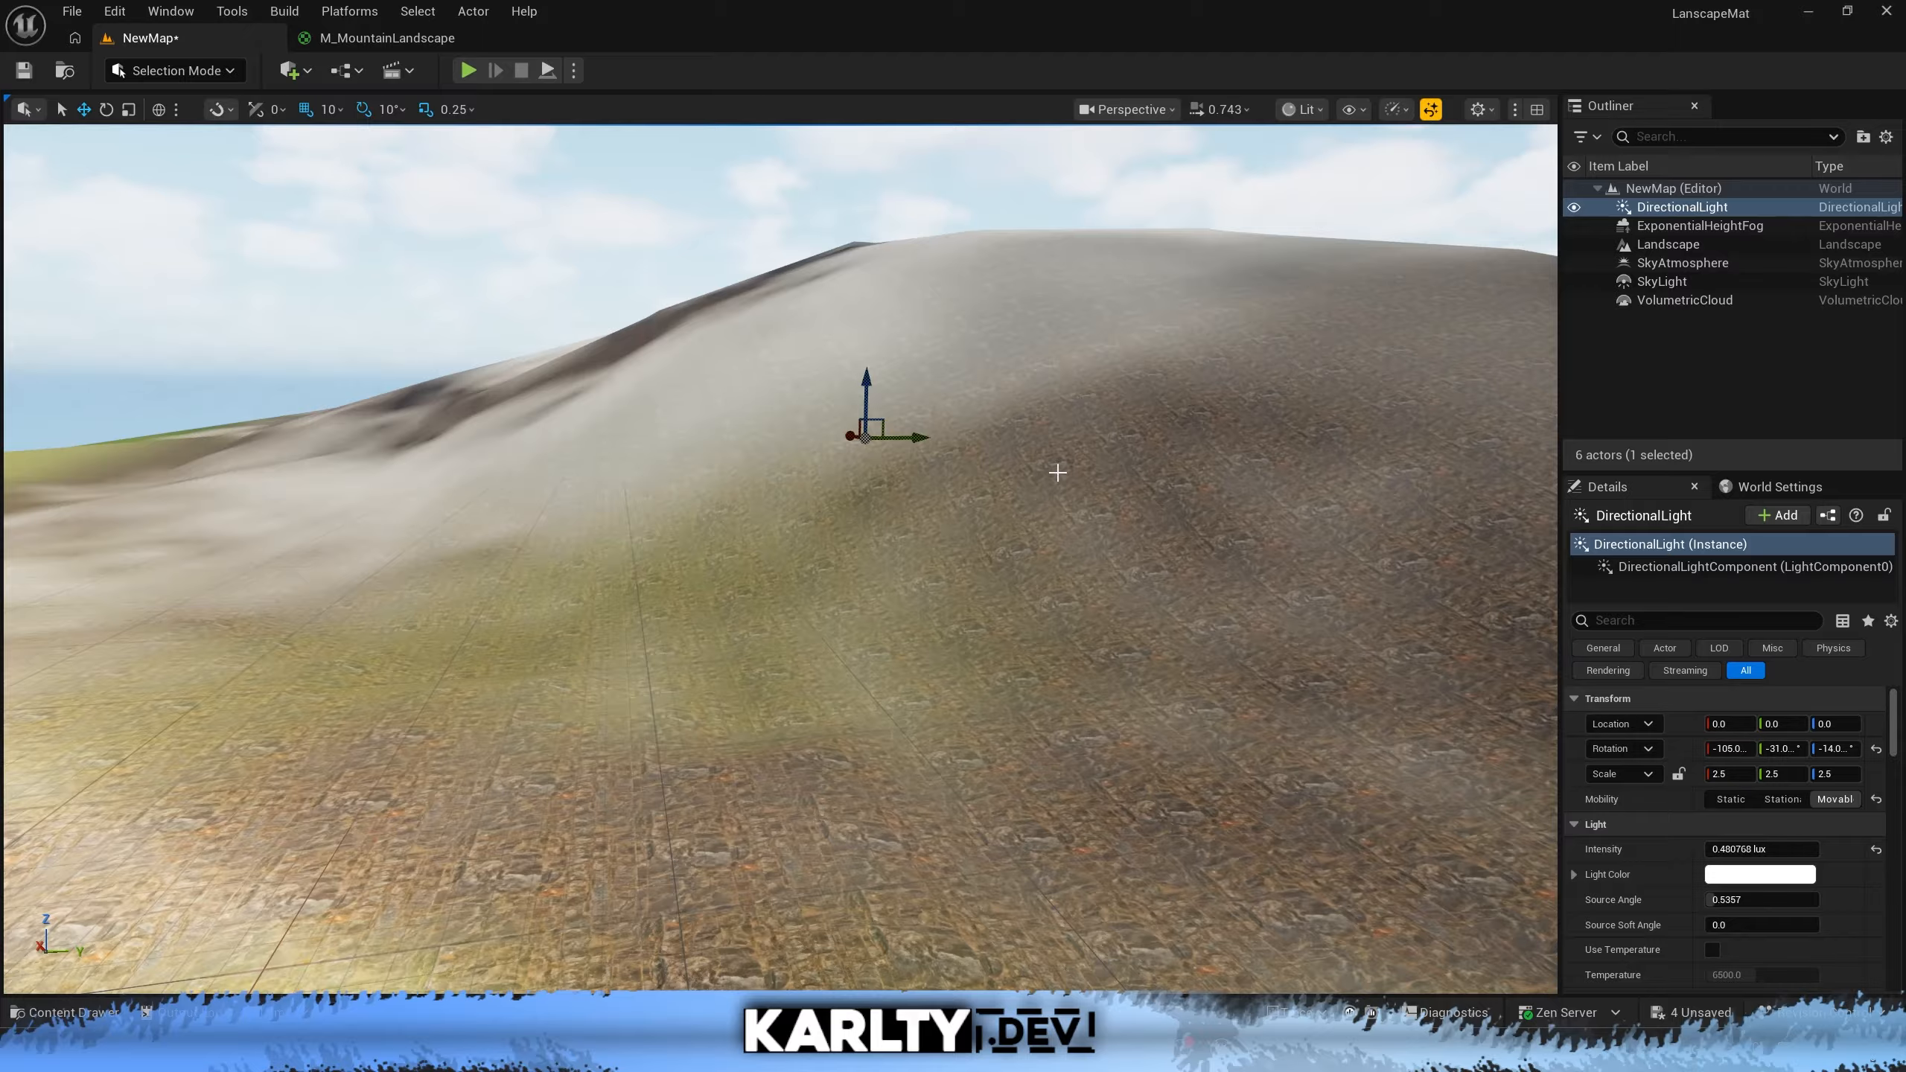
Examine how the layer textures tile across the mountain, from close range and from a high overview
key("s")
right_click_drag(1058, 473, 1144, 576)
scroll(1058, 472, "up", 8)
key("e")
key("w")
key("d")
key("a")
key("s")
key("w")
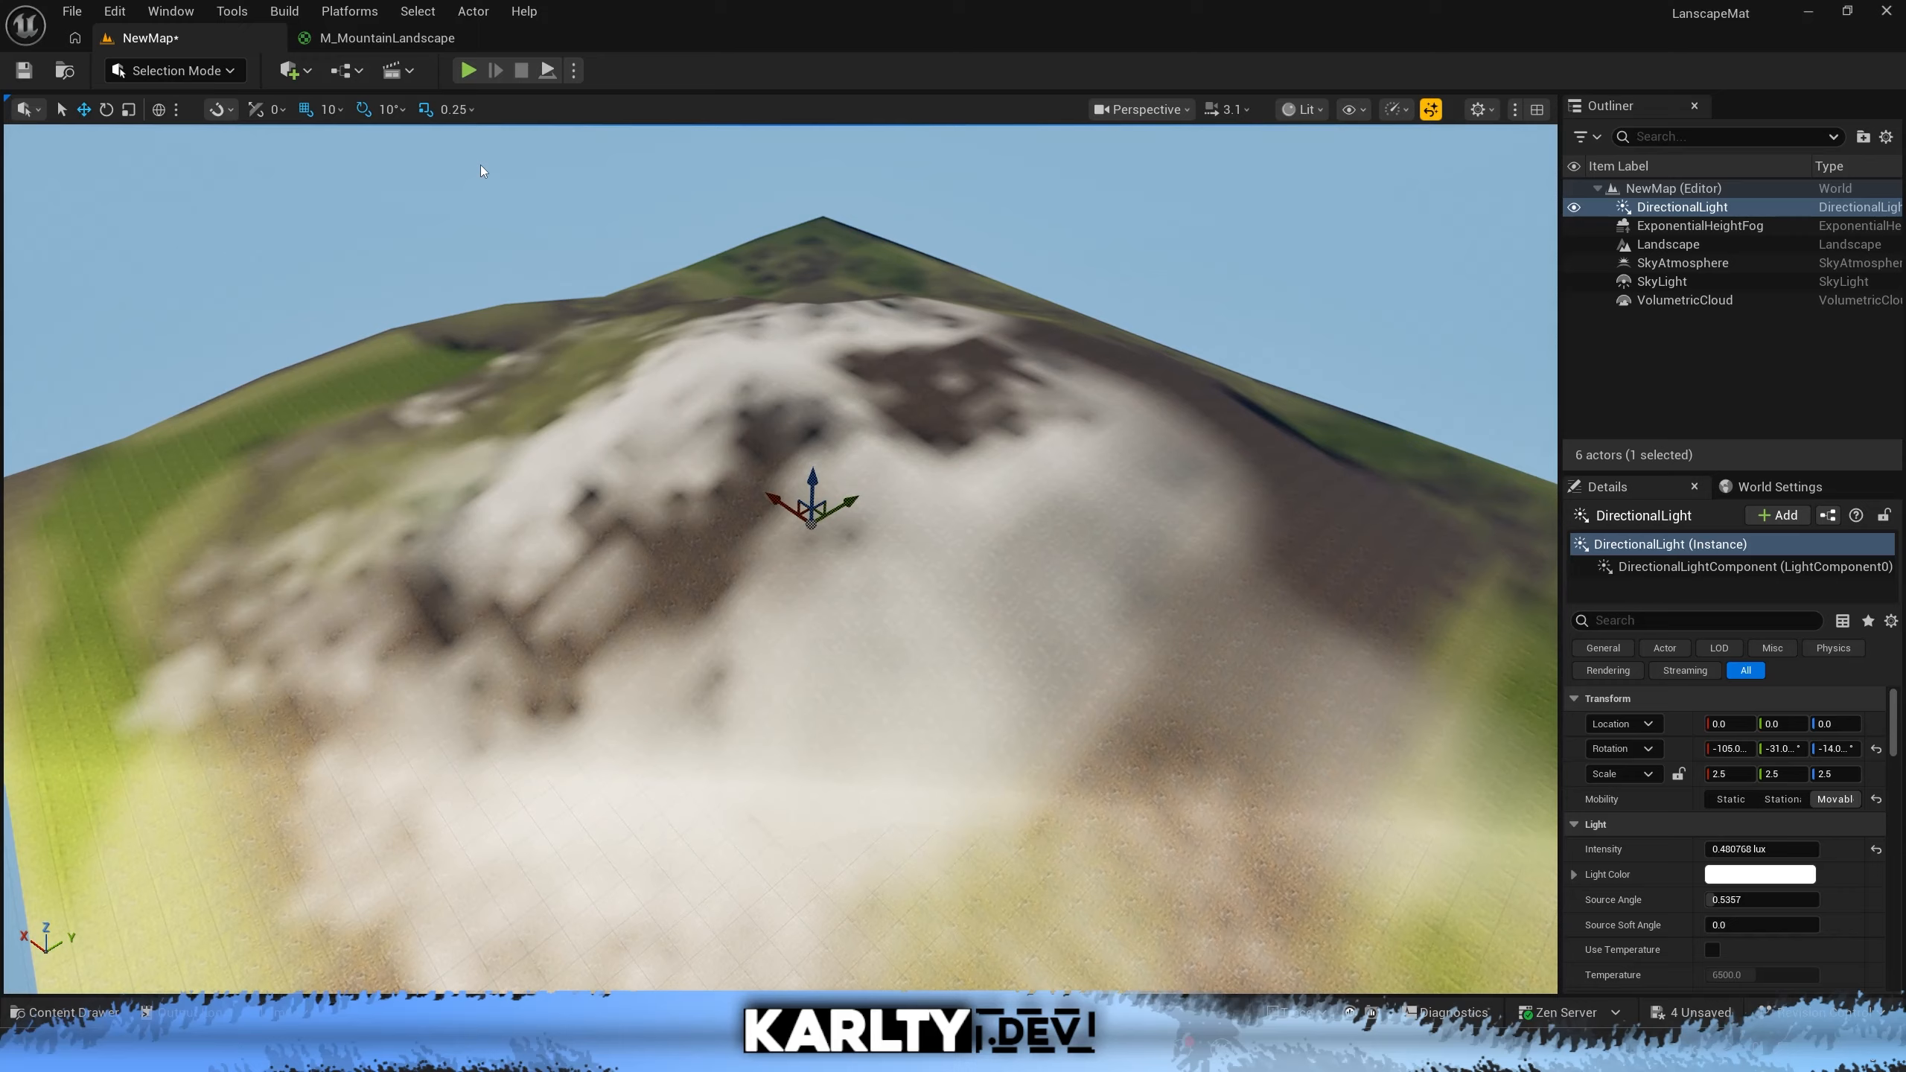
Detach the M_MountainLandscape editor into a floating window beside the landscape and make that window taller
left_click(160, 71)
left_click(384, 37)
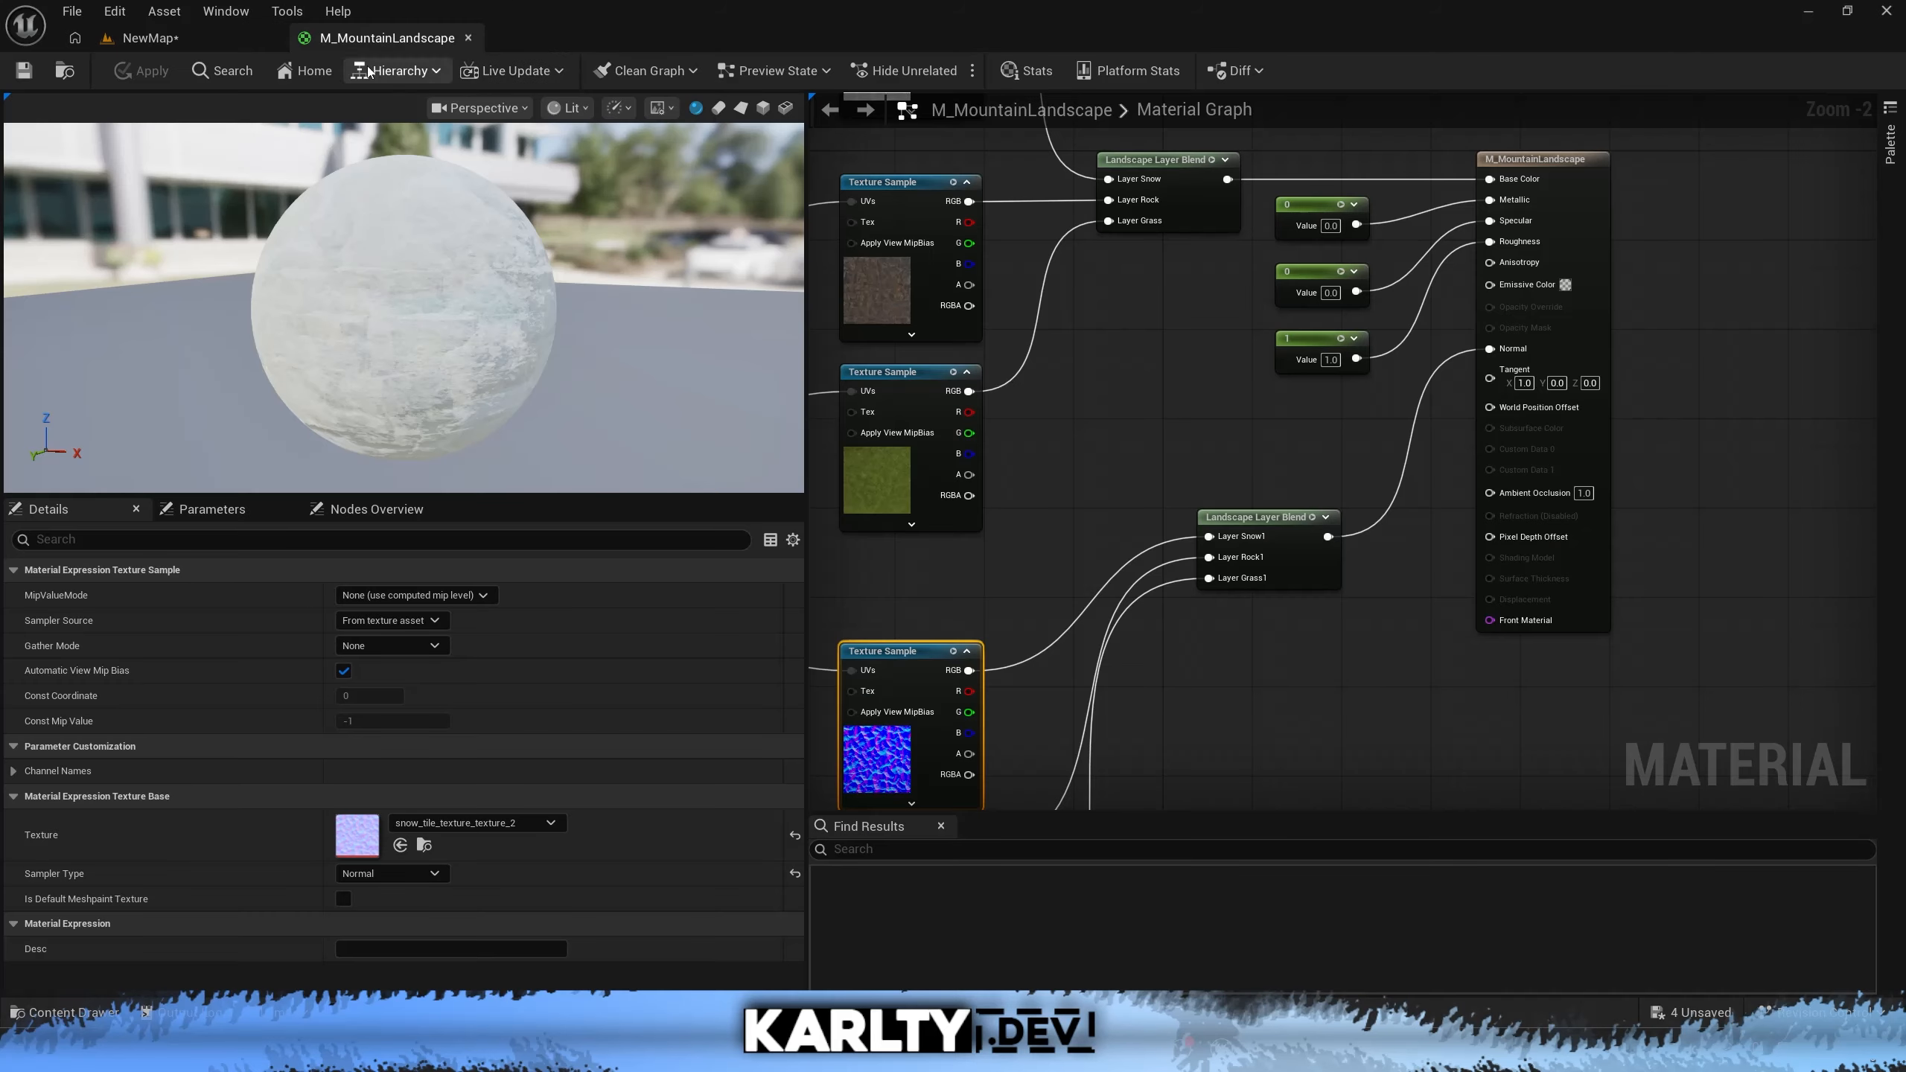
left_click_drag(383, 39, 1084, 41)
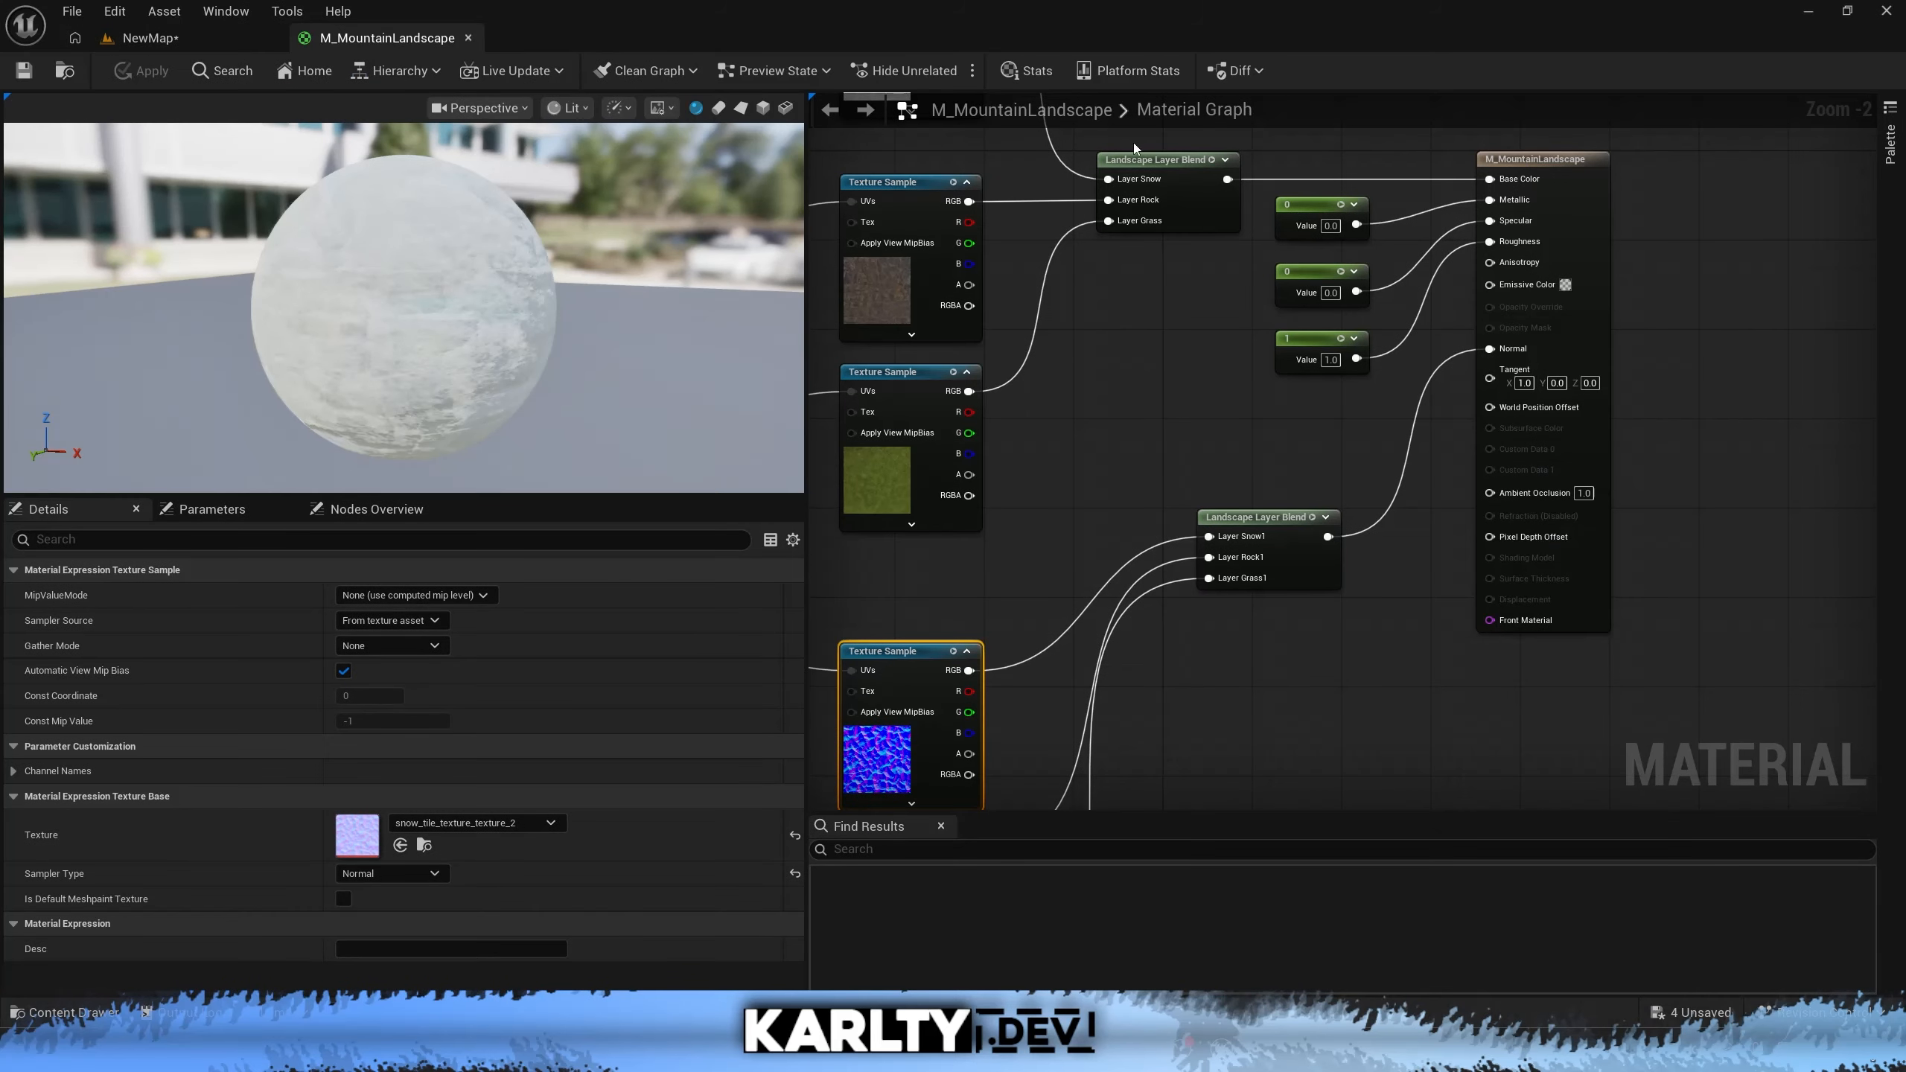
left_click_drag(410, 45, 1153, 184)
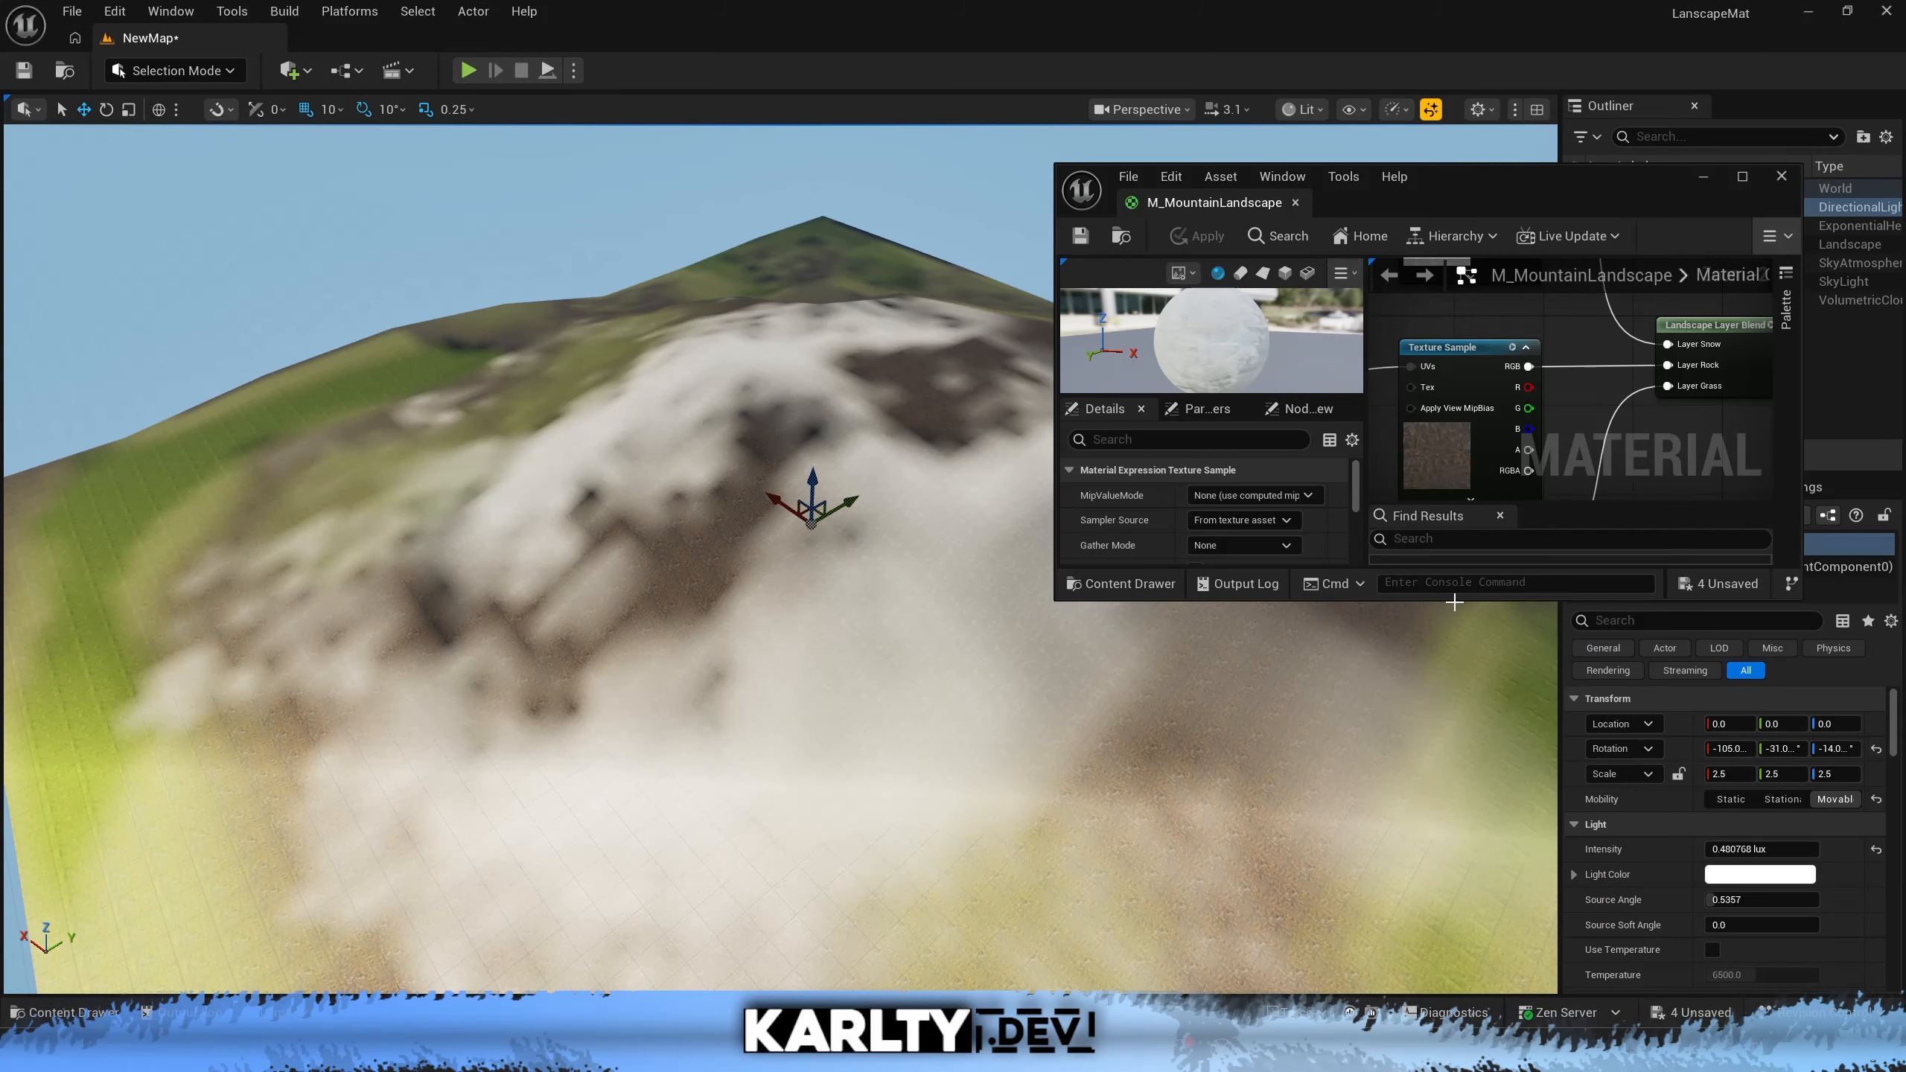
left_click_drag(1460, 598, 1460, 946)
Set the Landscape Coords node's Mapping Scale to 33.525505, apply the material and check the tiling over the whole landscape
right_click_drag(1426, 285, 1523, 227)
left_click(1496, 408)
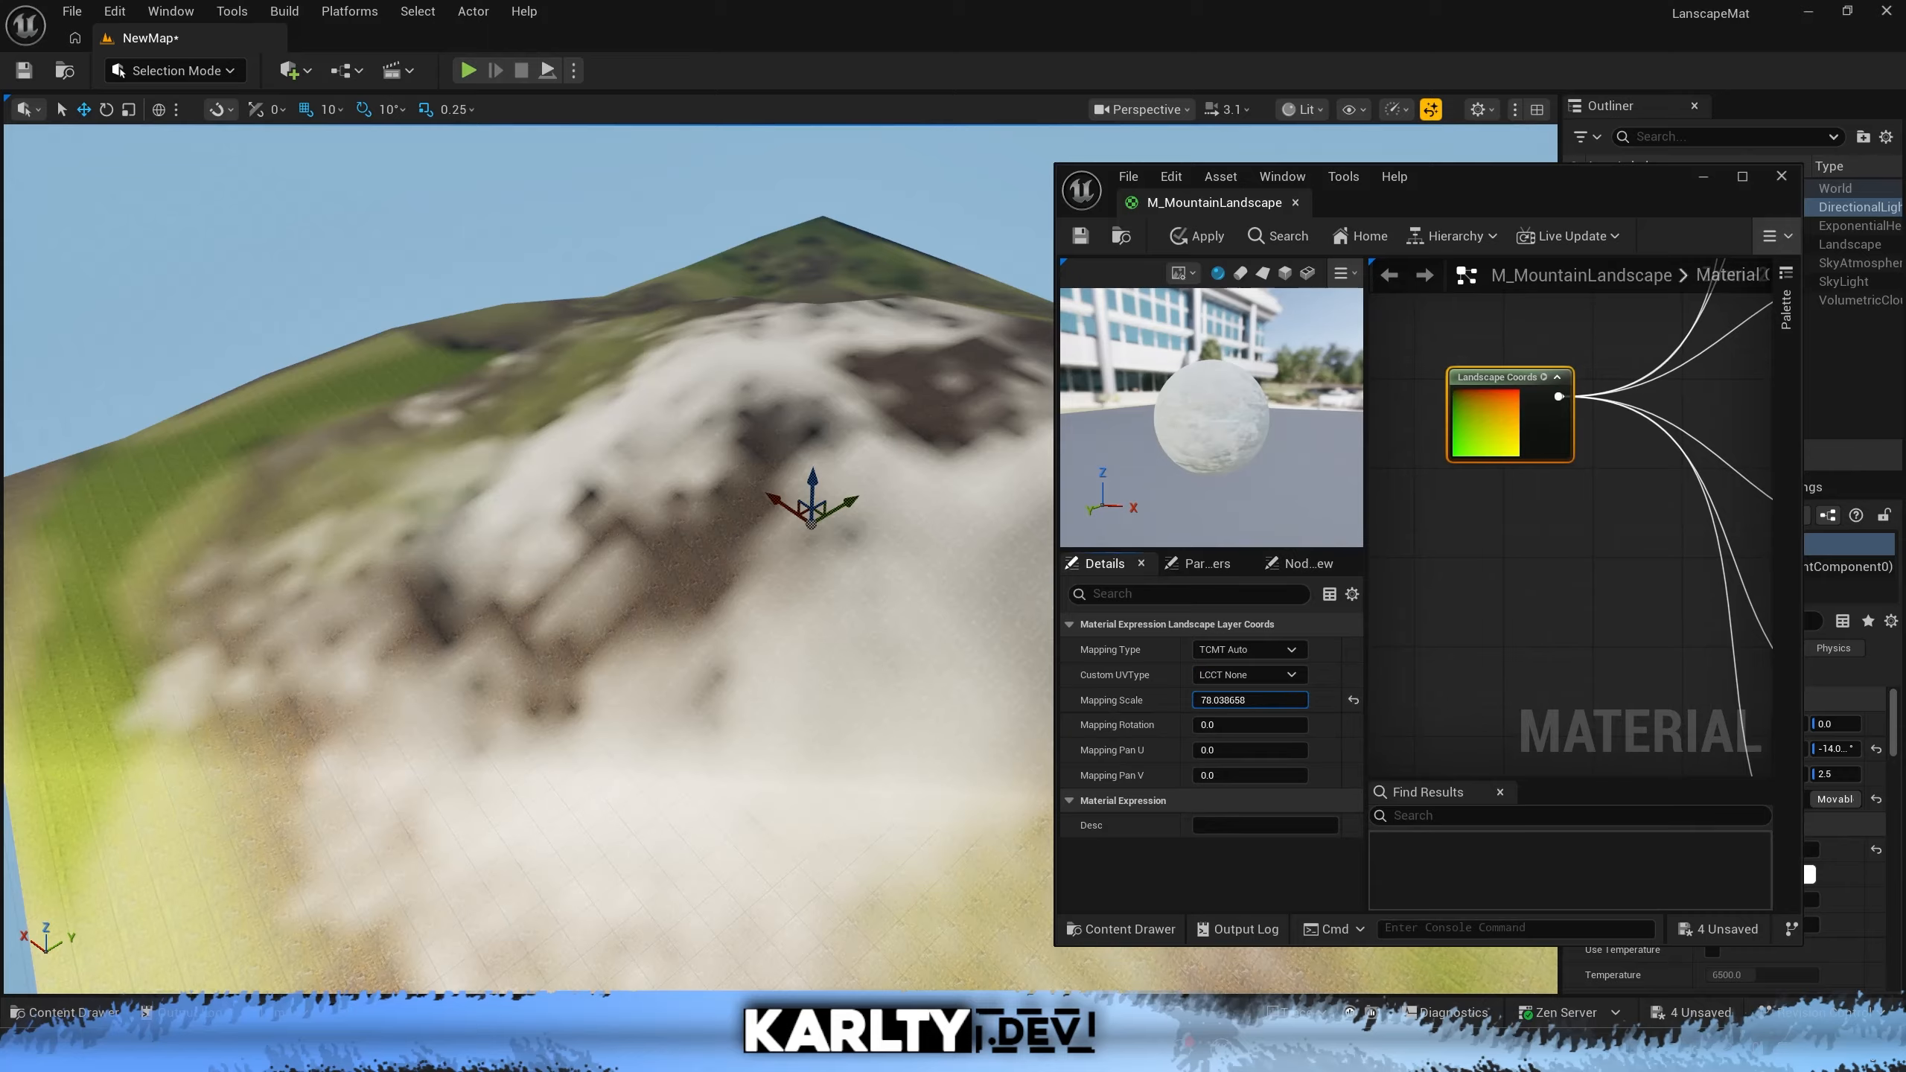
key("Return")
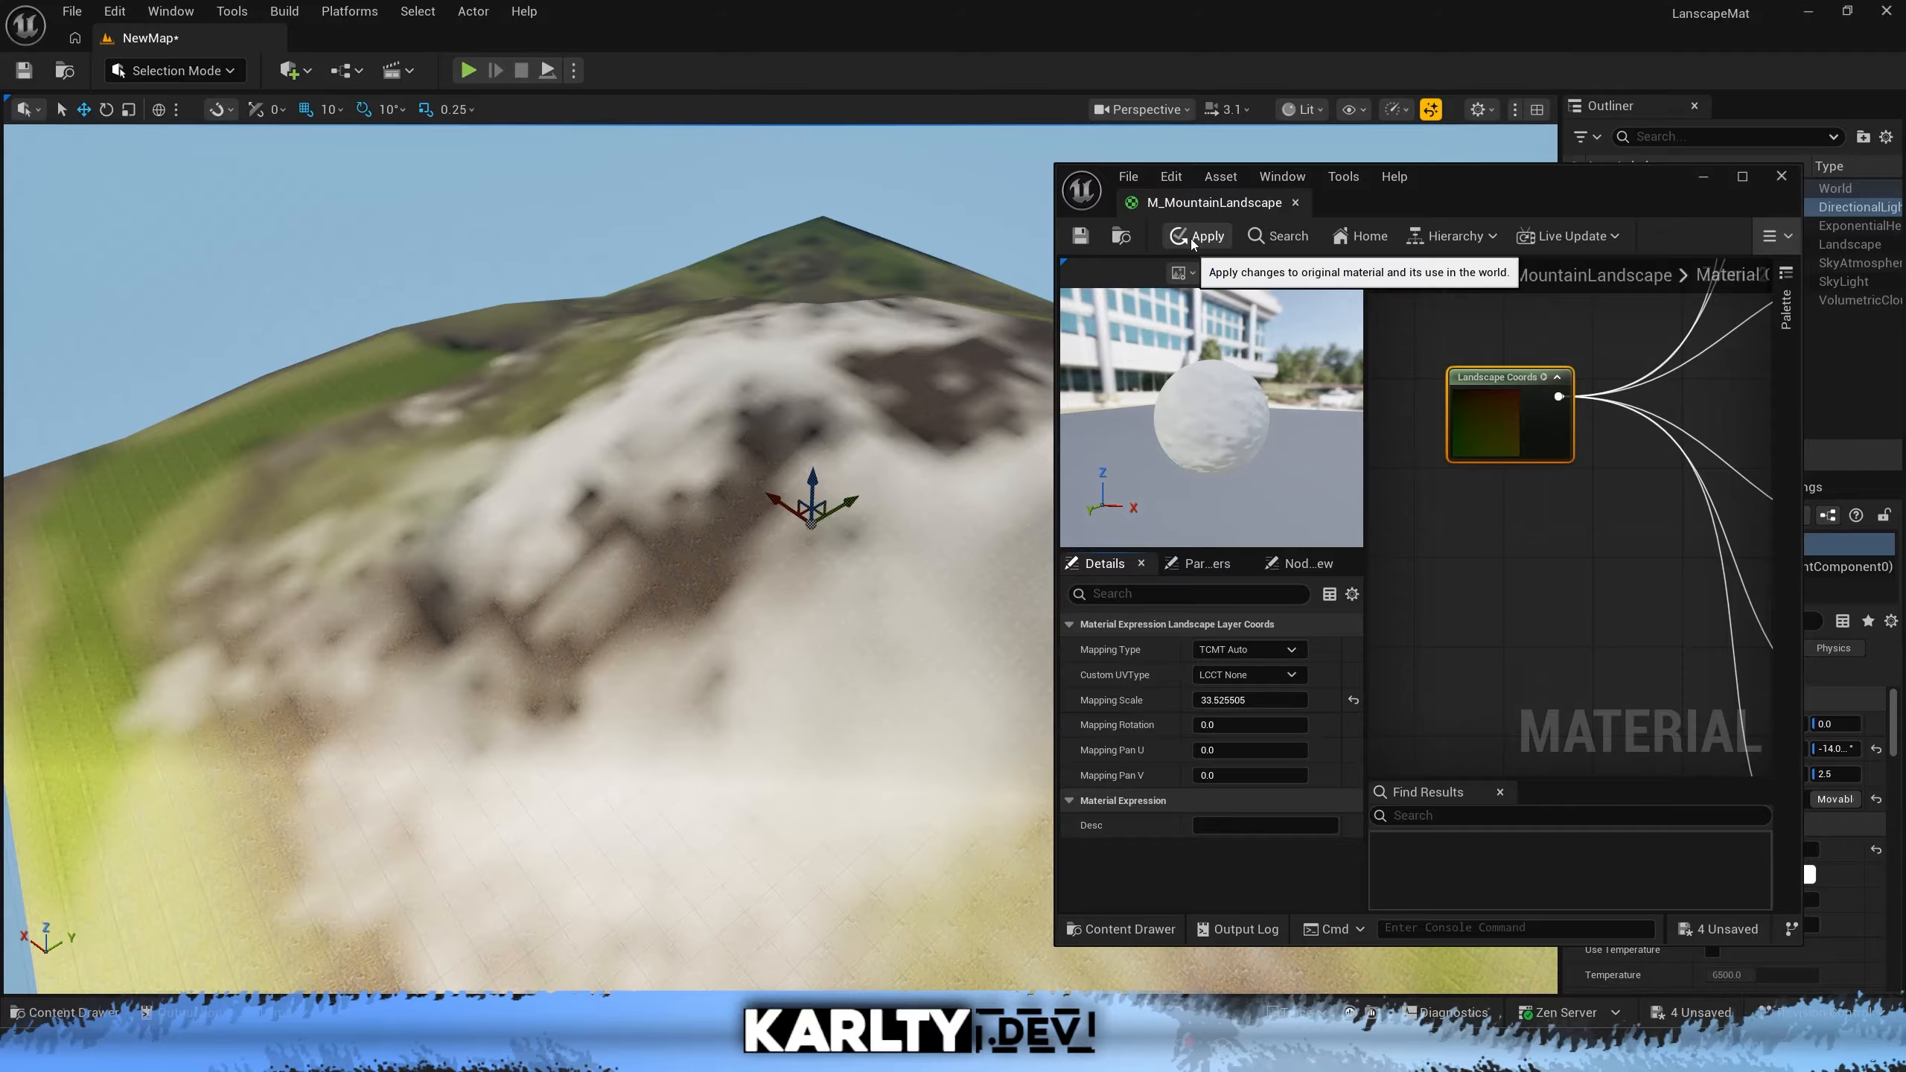
left_click(1193, 240)
right_click_drag(795, 481, 769, 537)
key("w")
key("s")
scroll(732, 537, "up", 4)
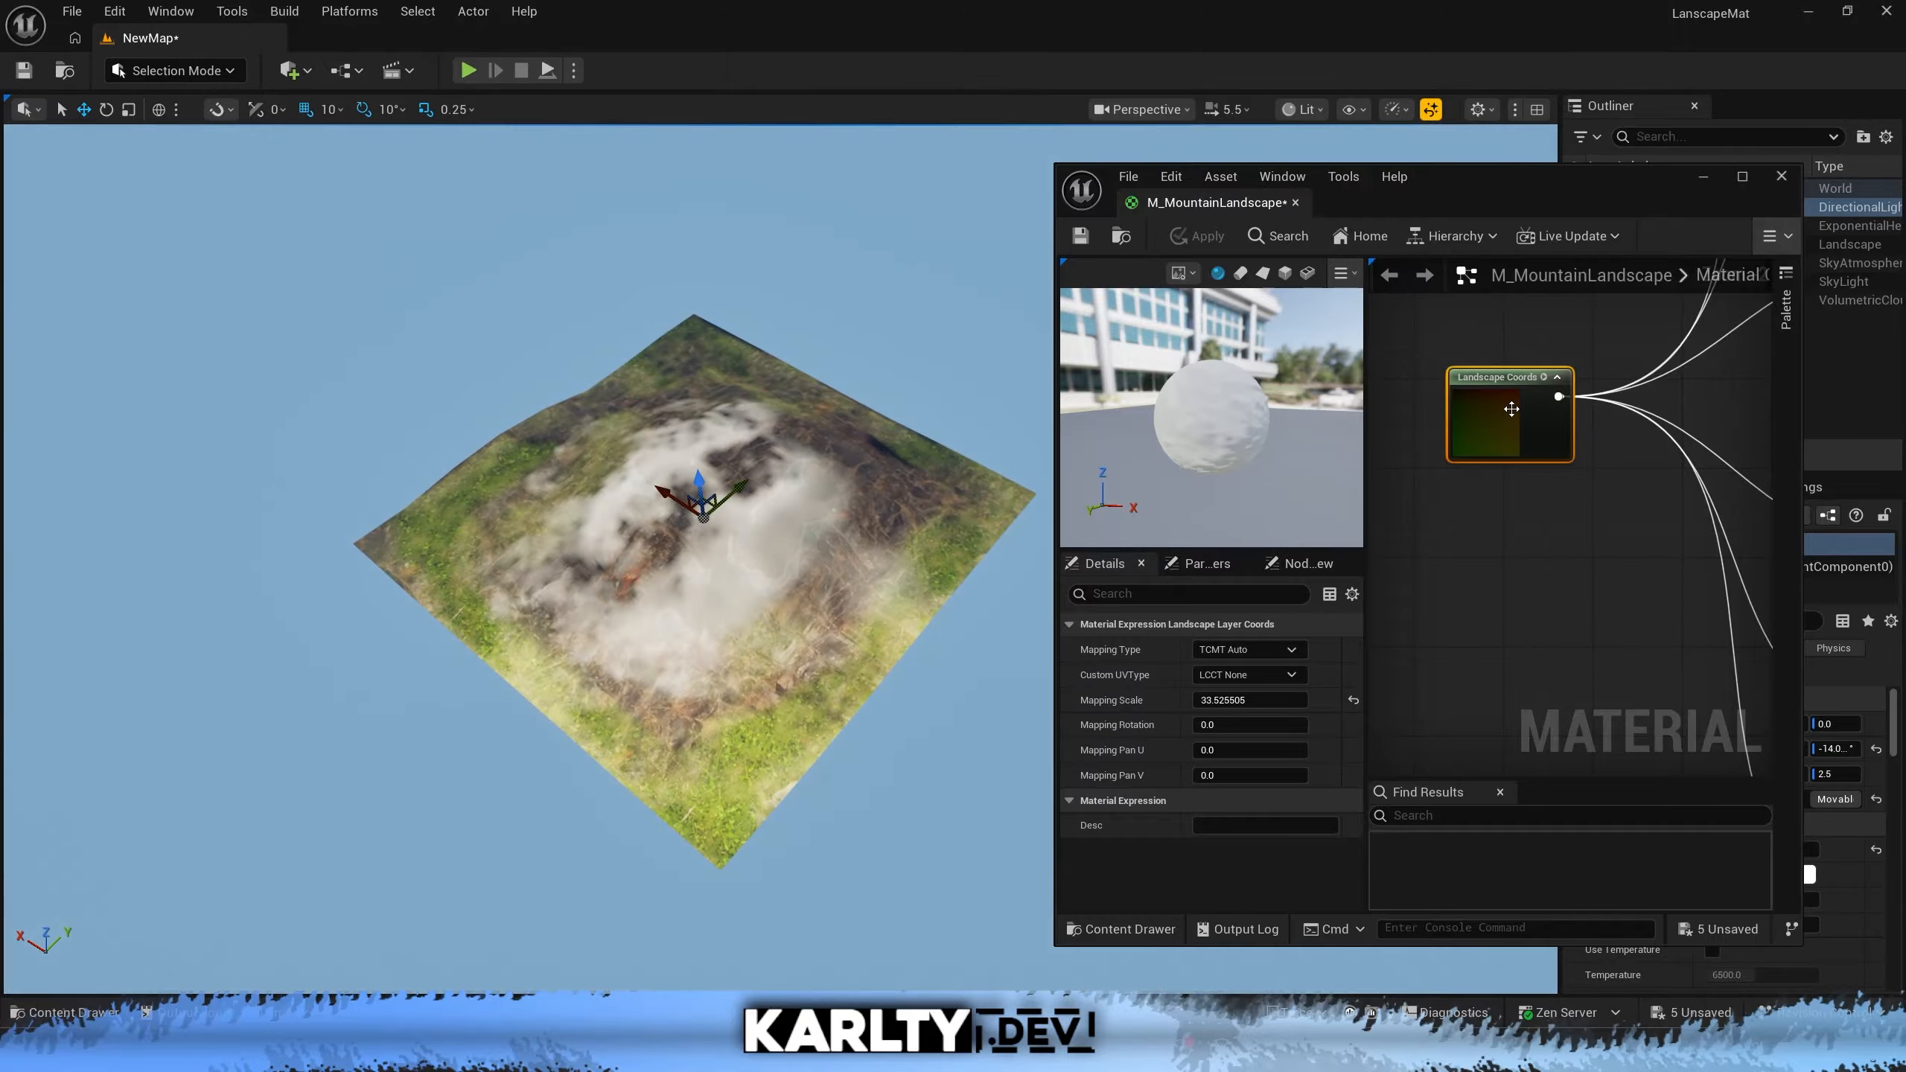
Compare tilings by resetting the Mapping Scale to 0.0 and applying it, and by applying a scale of 40.204571
left_click(1353, 700)
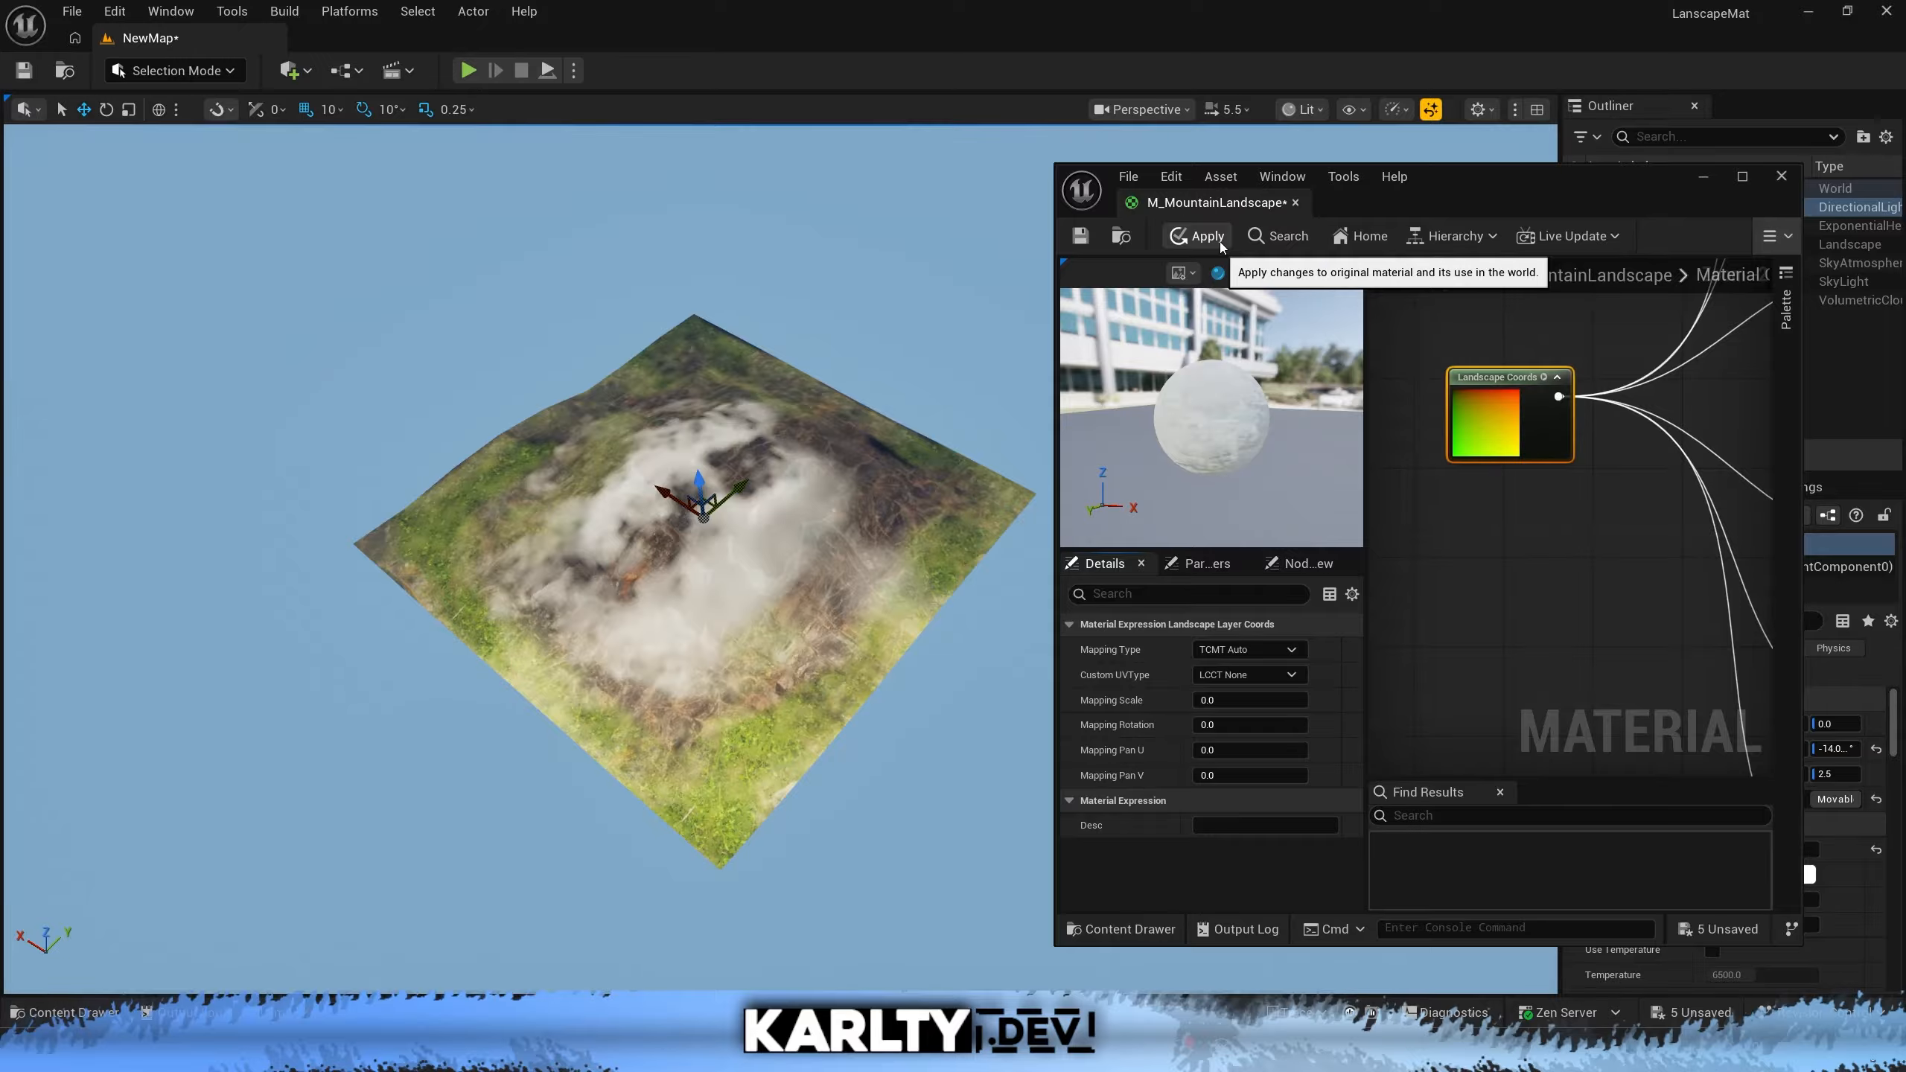
left_click(1200, 237)
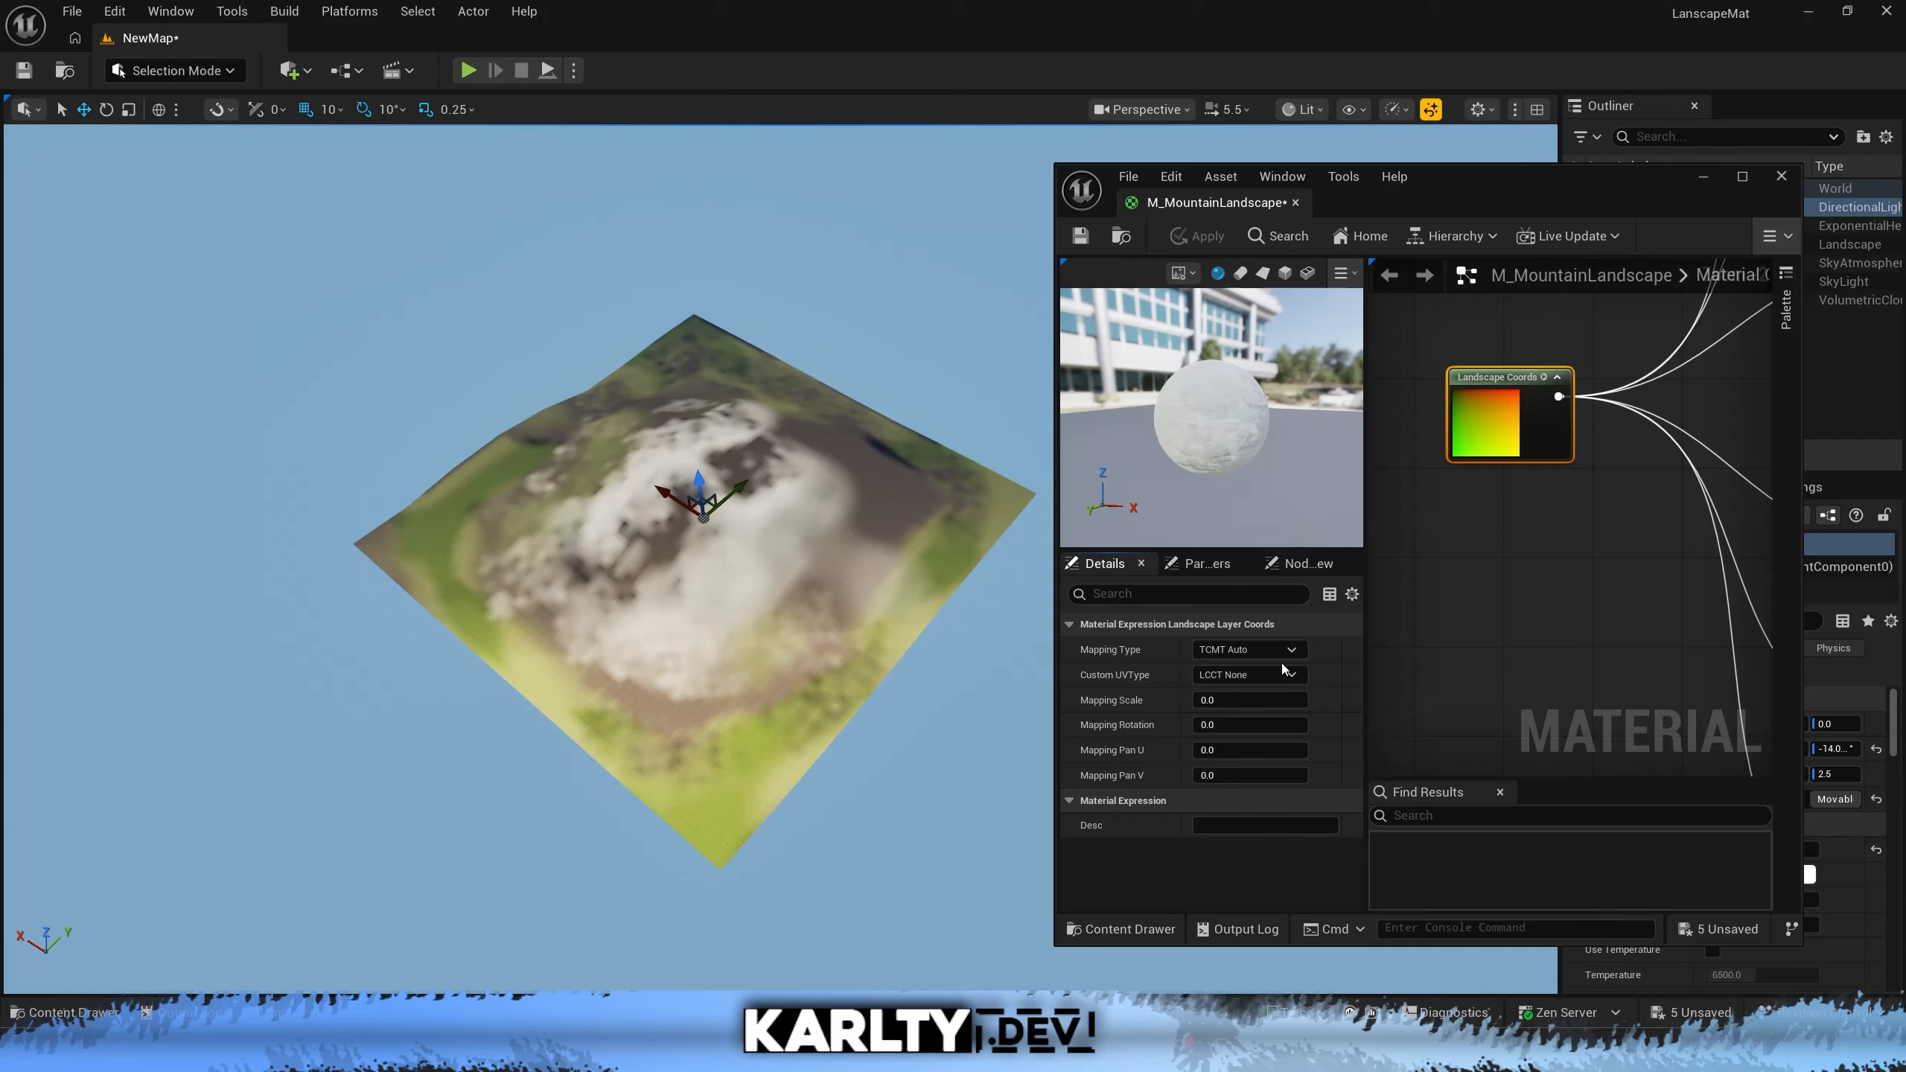
left_click_drag(1231, 700, 1268, 700)
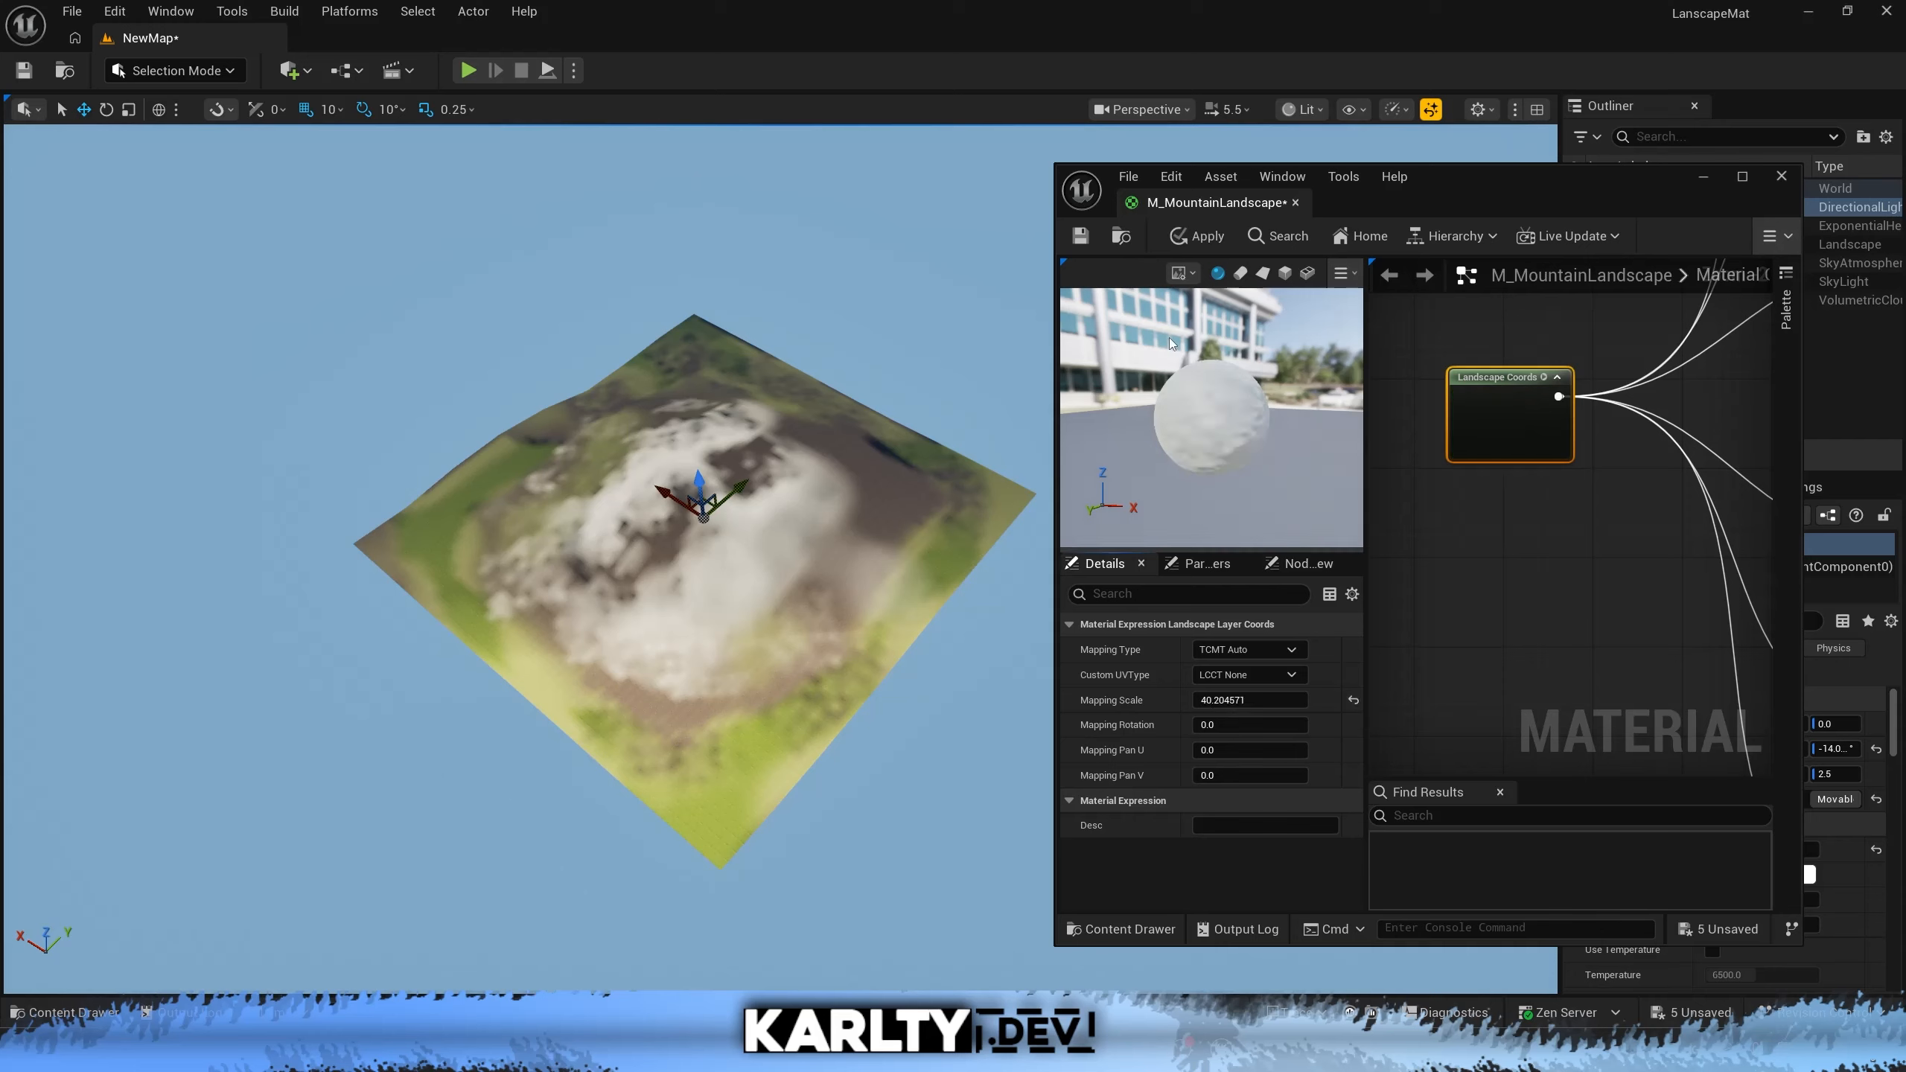
left_click(1199, 237)
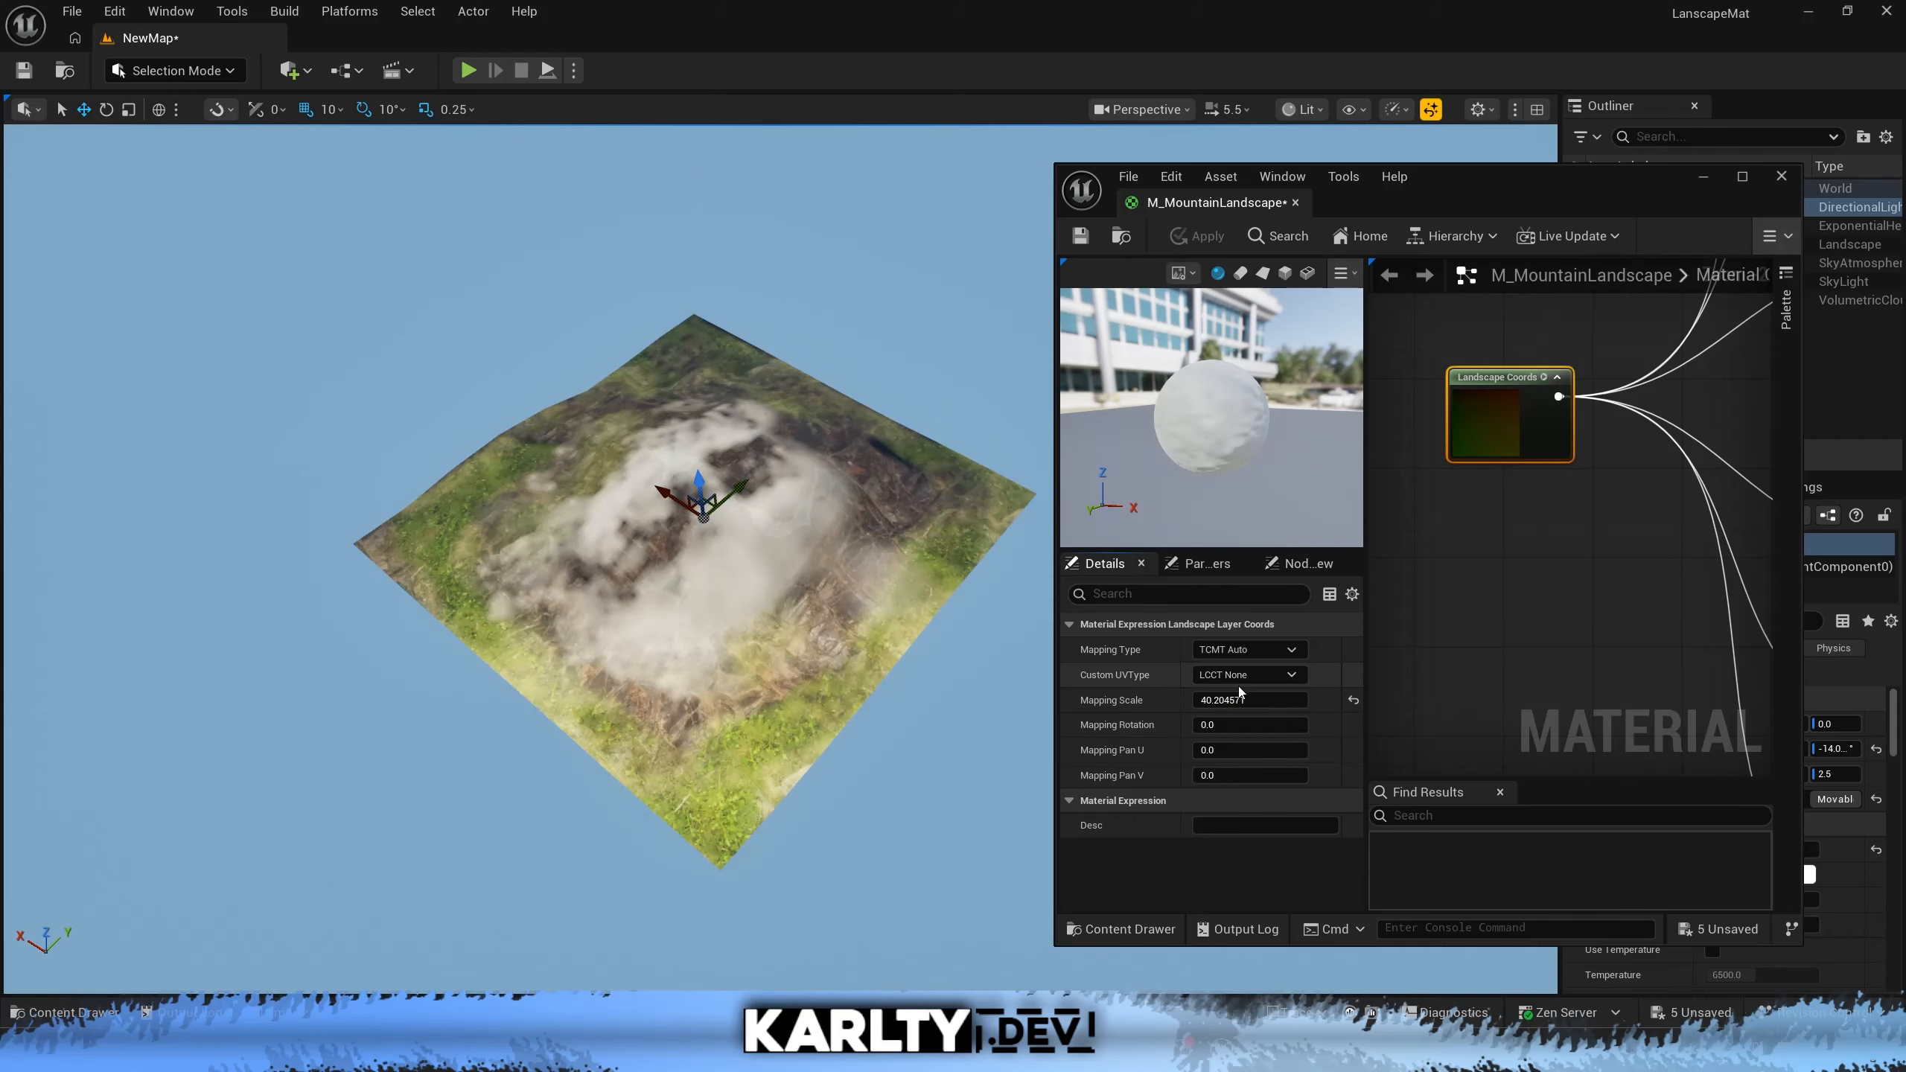
Set the Landscape Coords node's Mapping Scale to 7.895974 and apply the material
left_click_drag(1249, 700, 1276, 700)
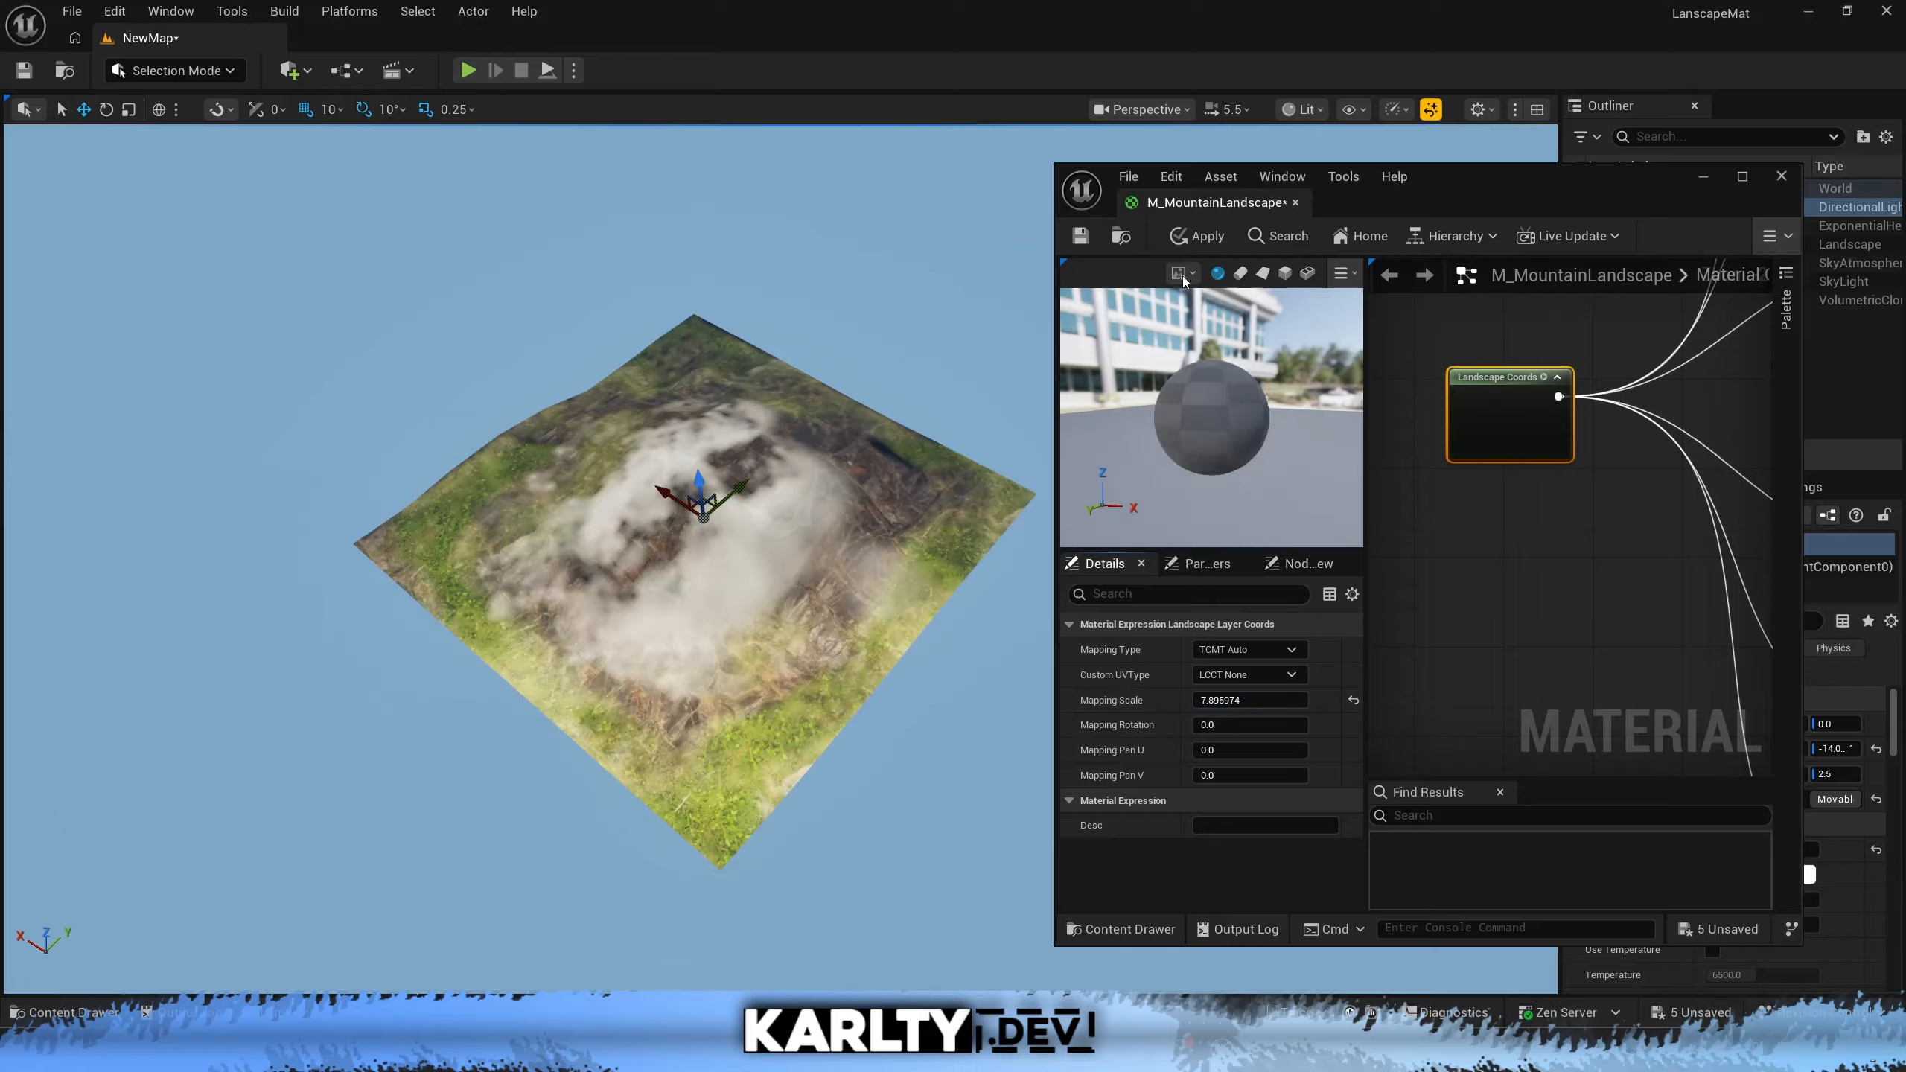
left_click(1169, 242)
Inspect the rescaled grass and rock textures on the landscape from close to the ground
key("w")
right_click_drag(900, 395, 653, 360)
scroll(900, 396, "down", 3)
key("d")
key("w")
scroll(788, 319, "down", 15)
key("w")
scroll(721, 383, "down", 4)
key("w")
scroll(680, 342, "down", 2)
key("s")
Close the floating material editor and turn off the Grid display in the level viewport
left_click(1782, 176)
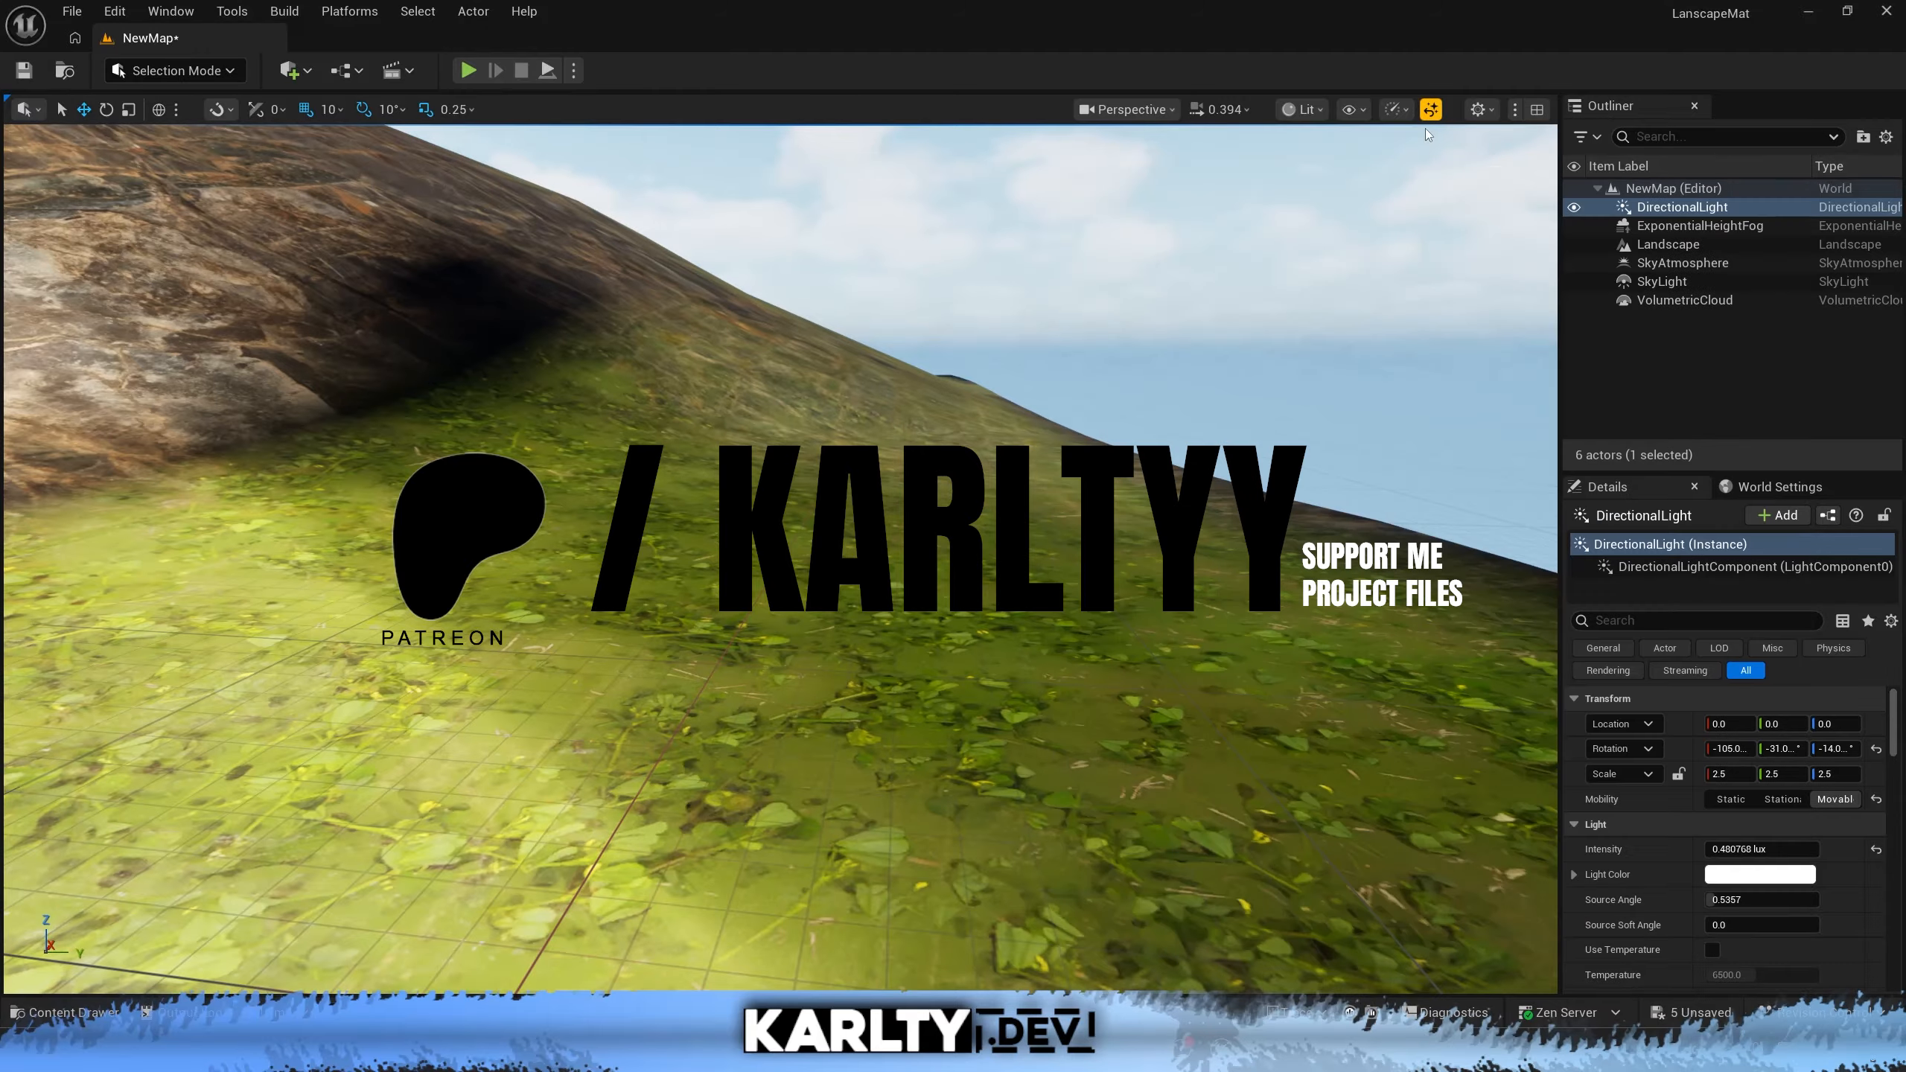
left_click(1494, 111)
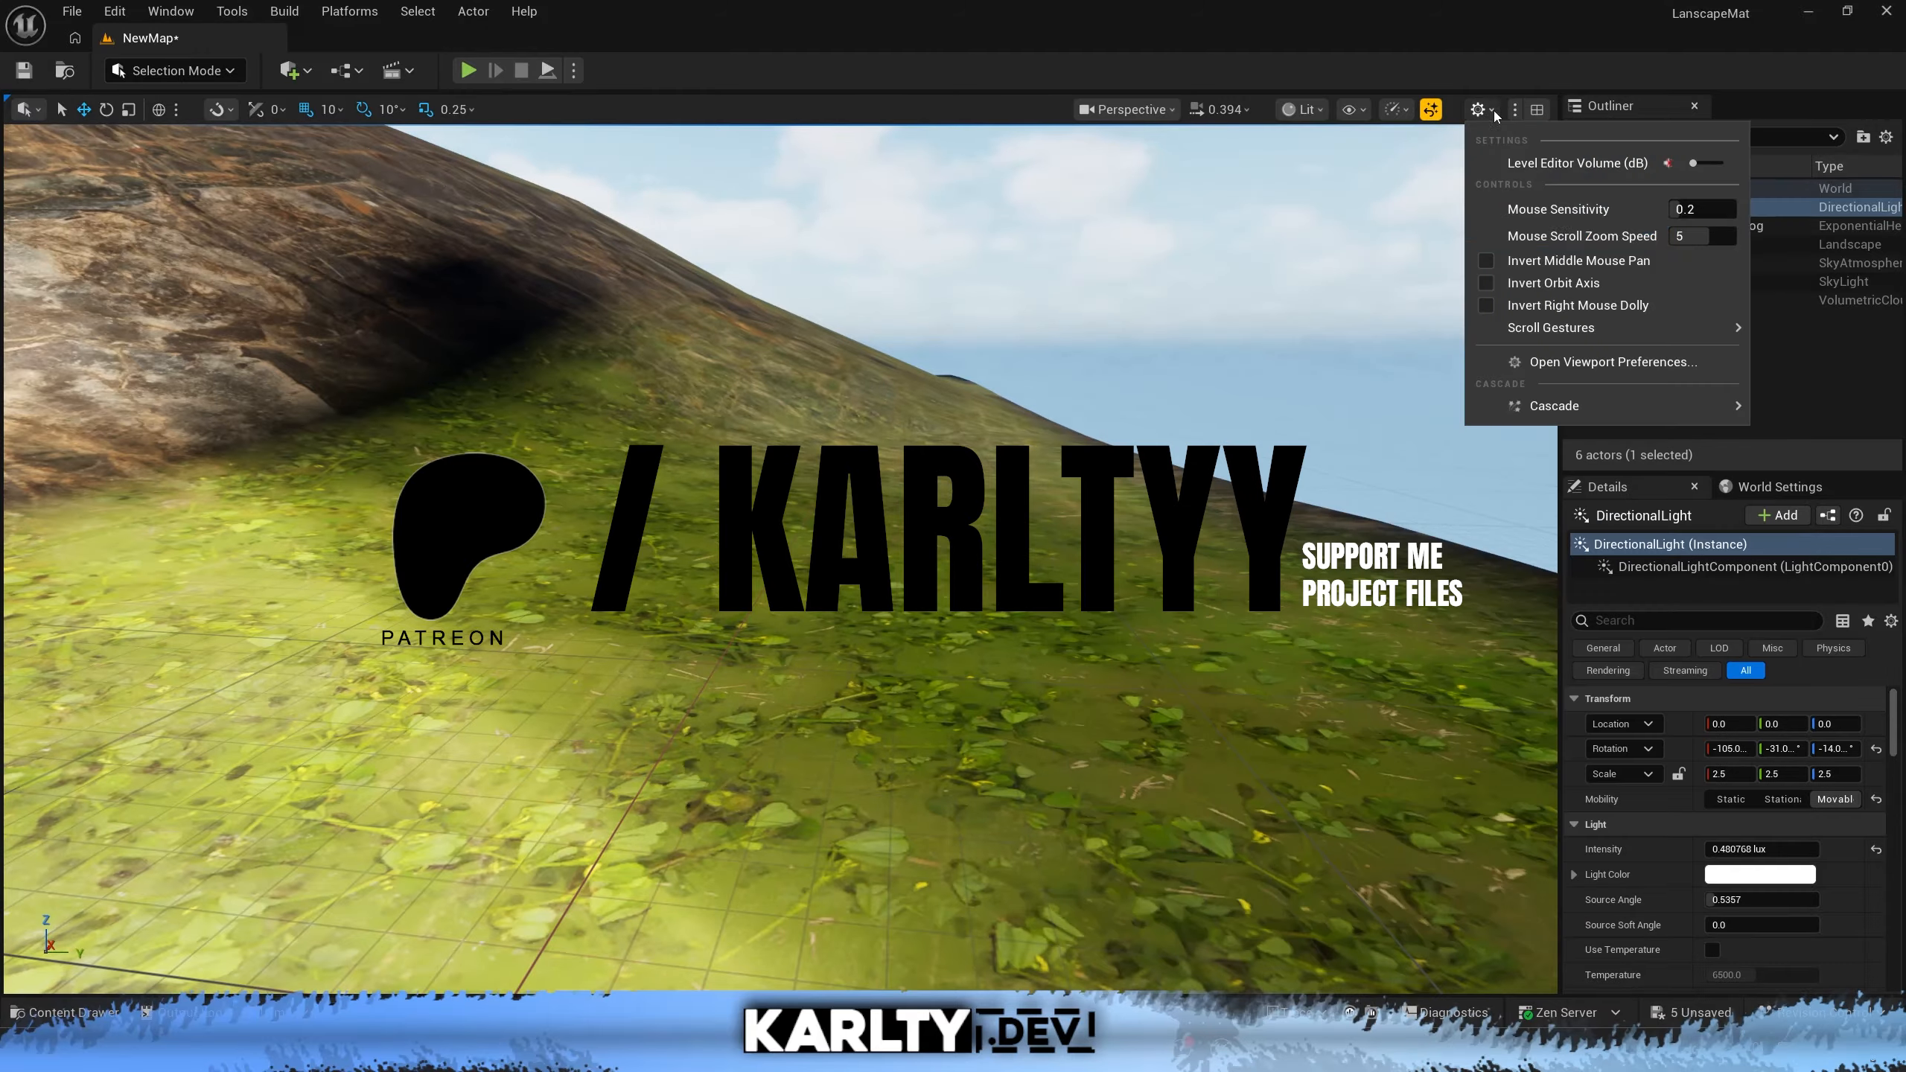
left_click(1399, 111)
left_click(1351, 110)
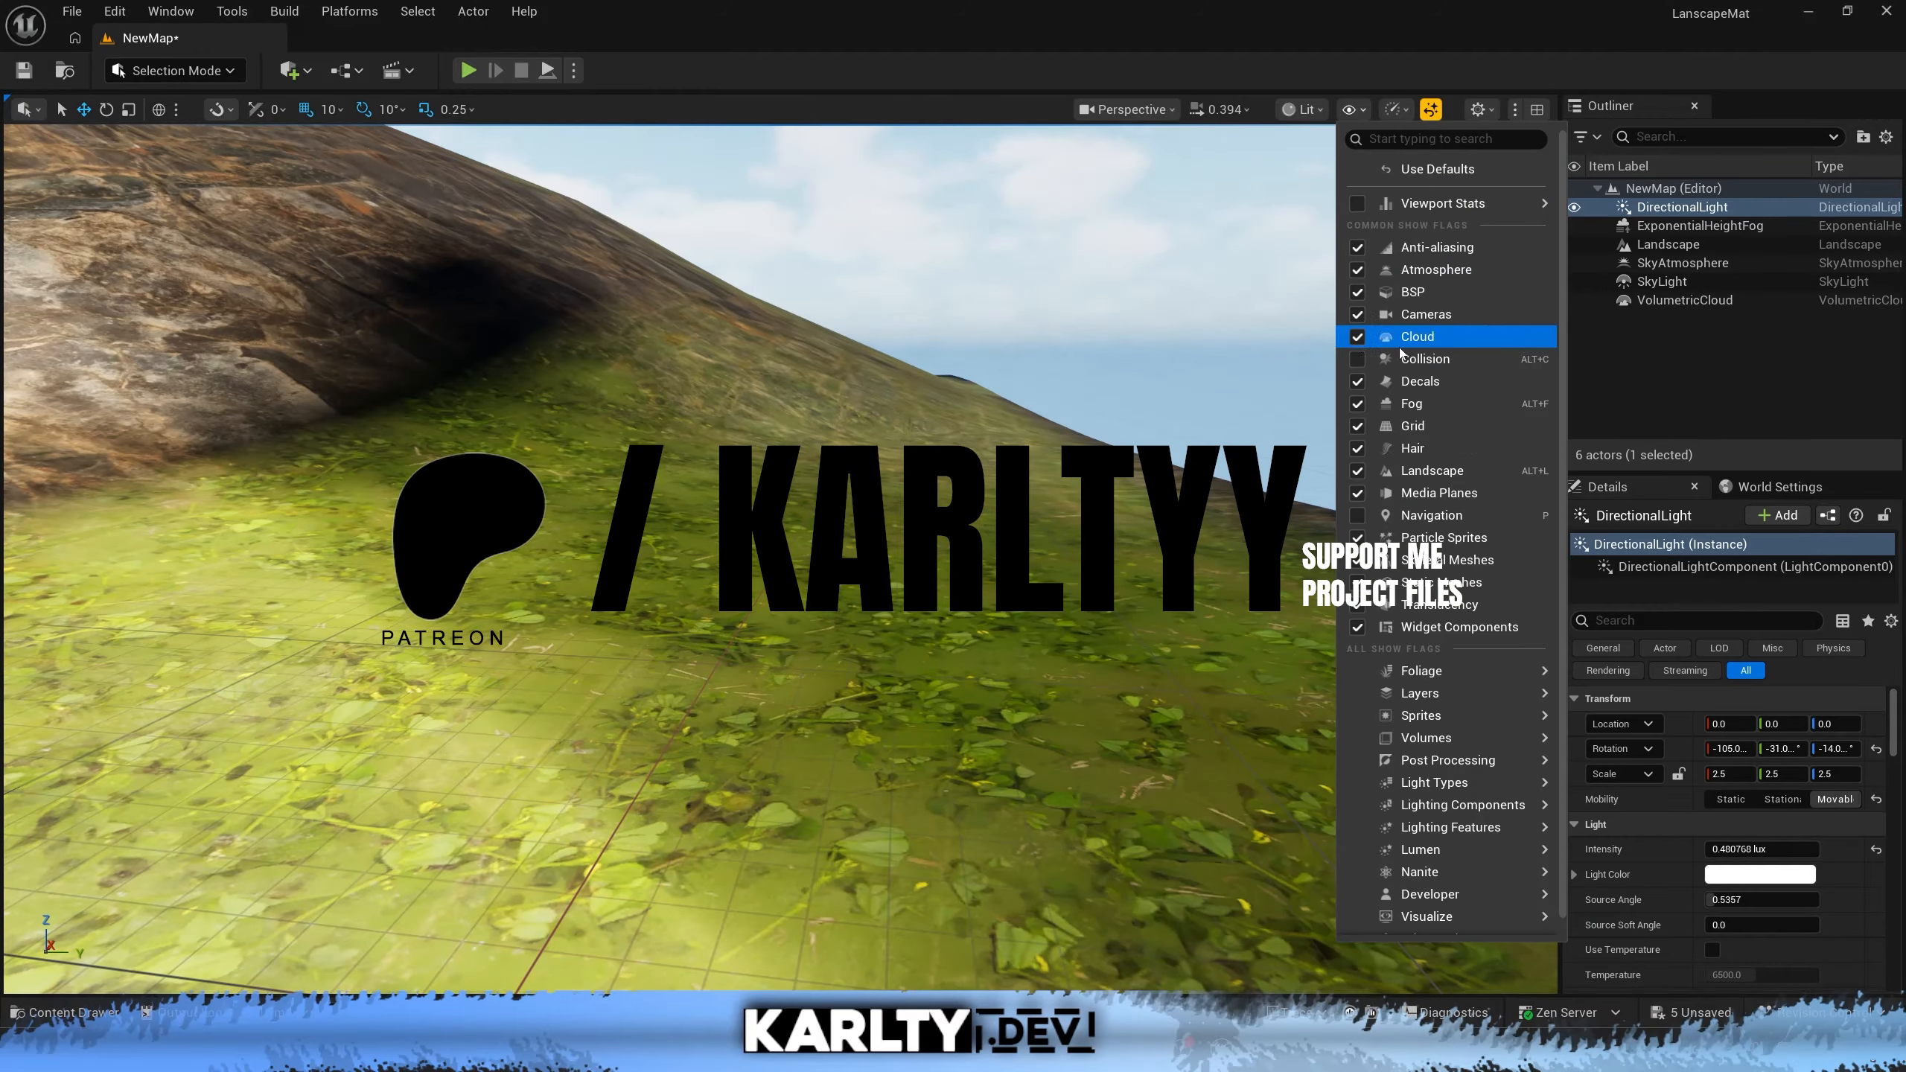
left_click(1366, 426)
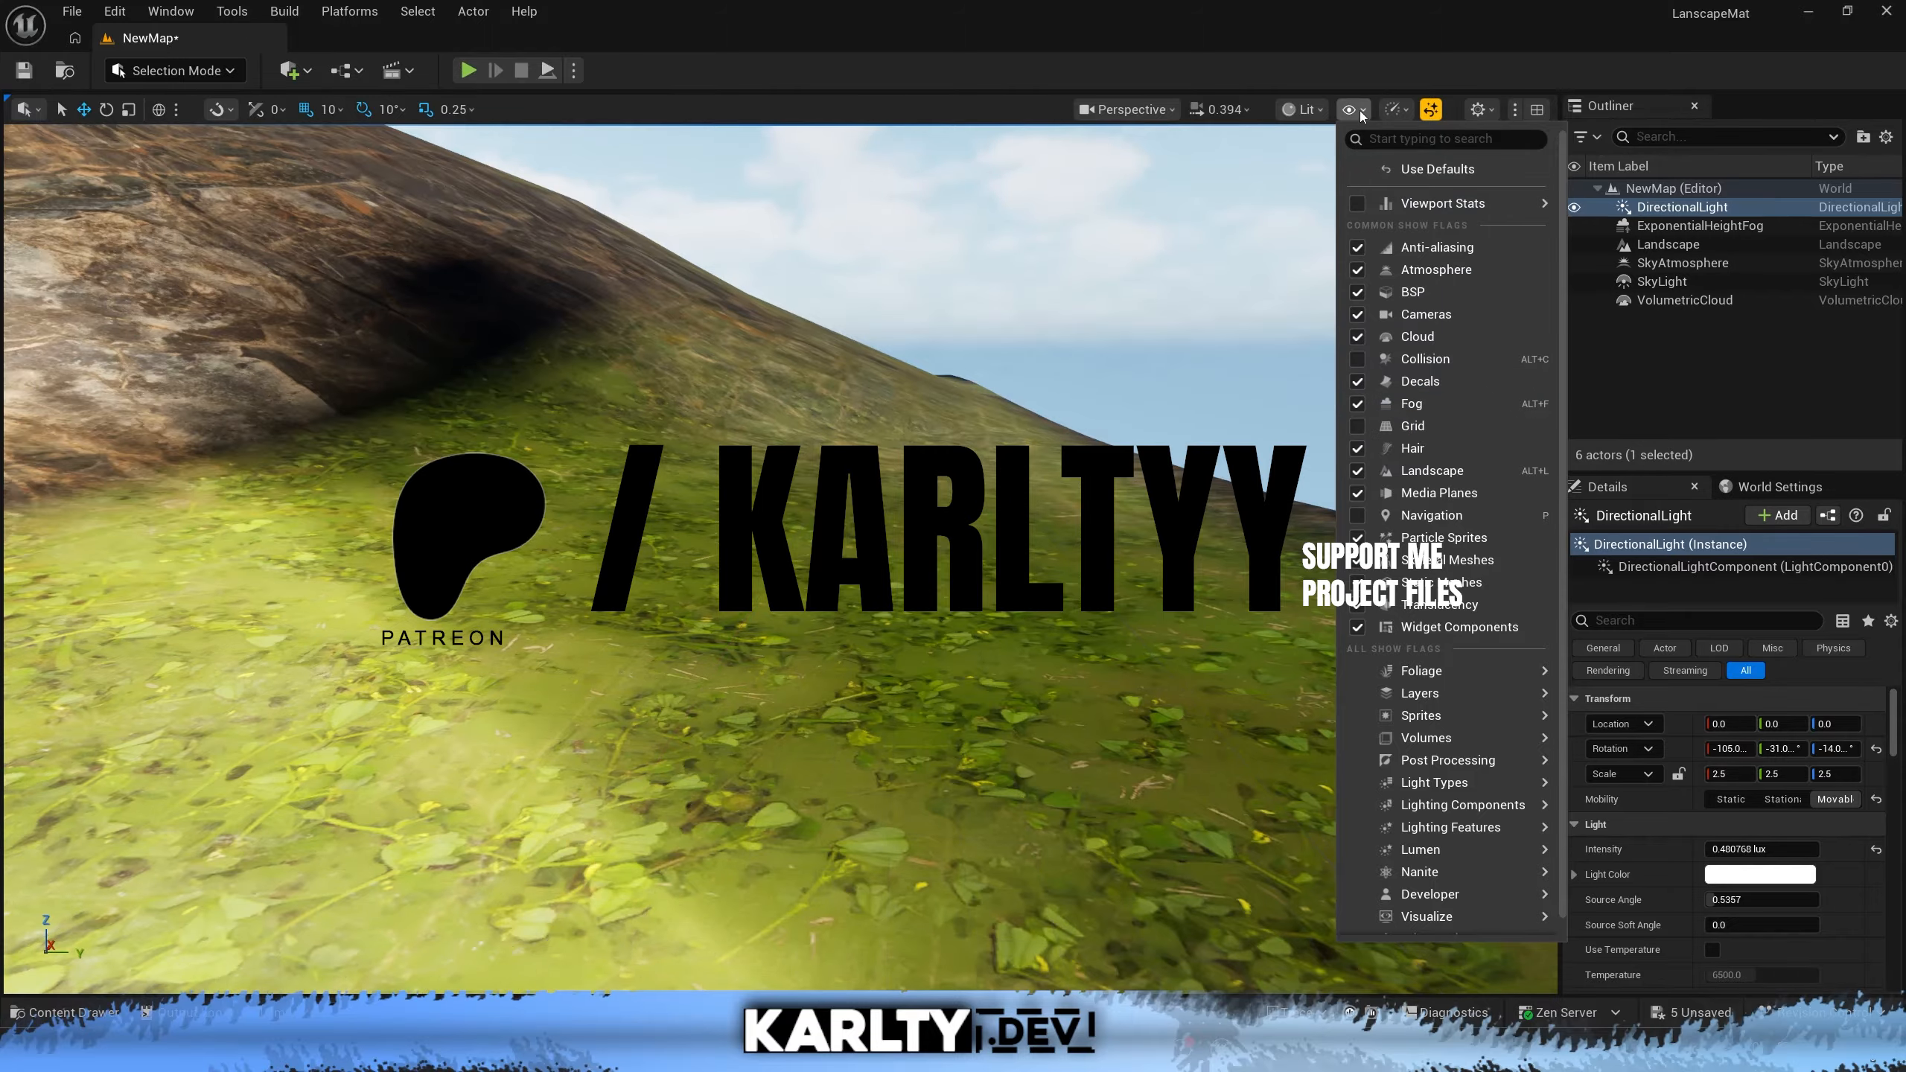
Clear the "perlin" search filter while browsing the project's Content folder
right_click_drag(1275, 443, 1321, 480)
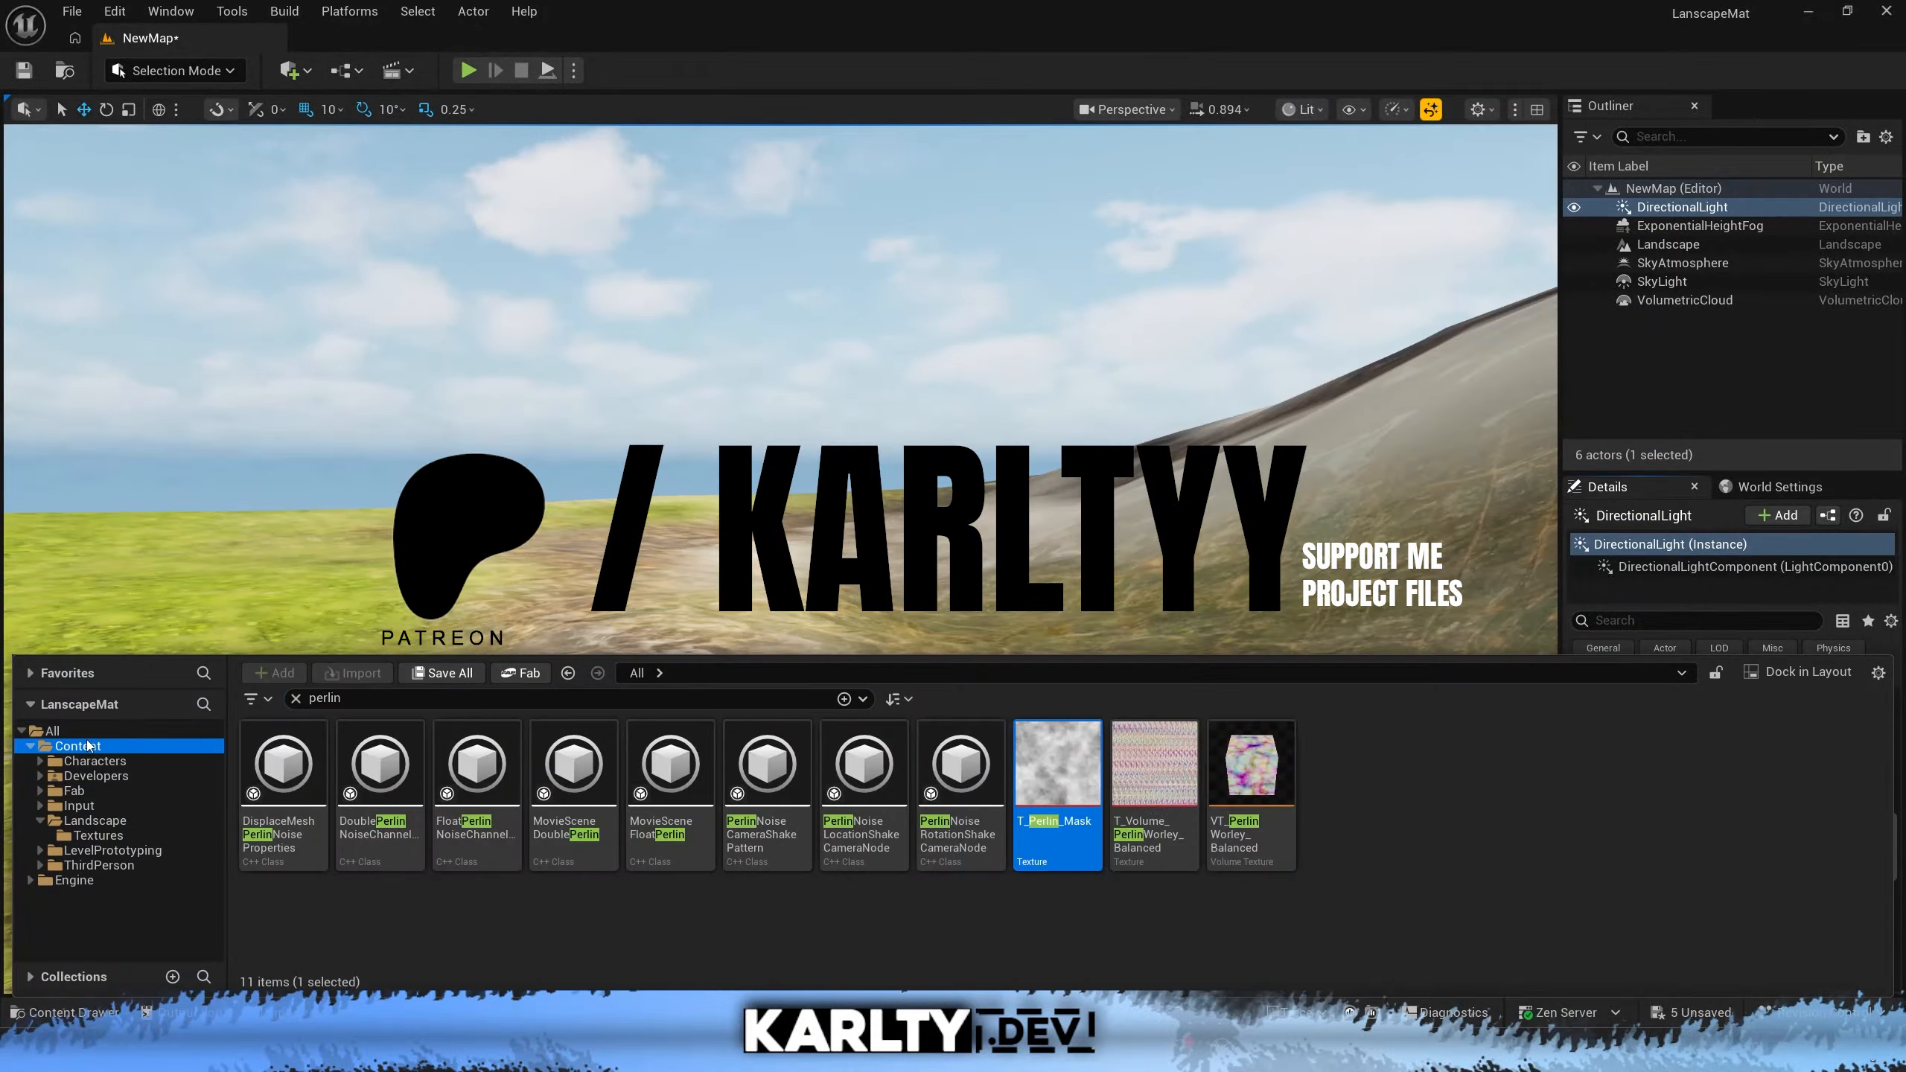
left_click(295, 698)
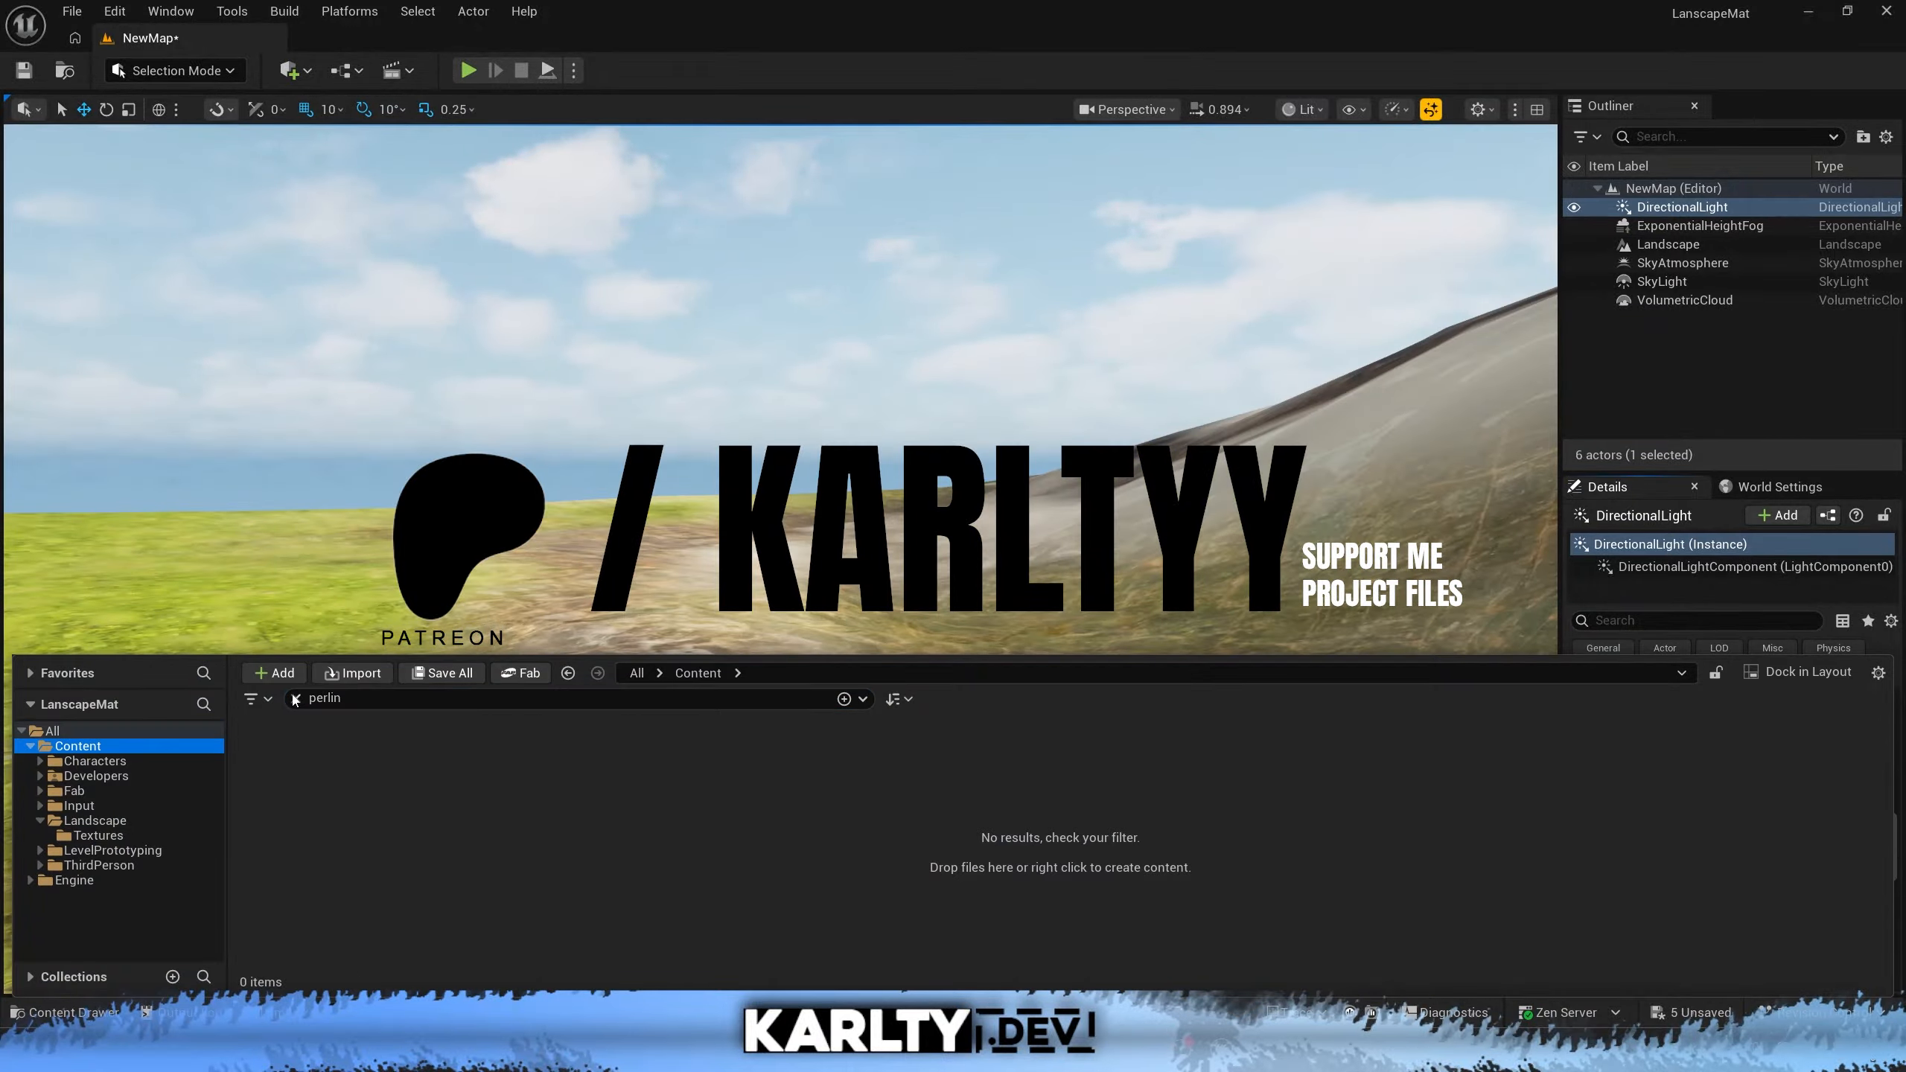